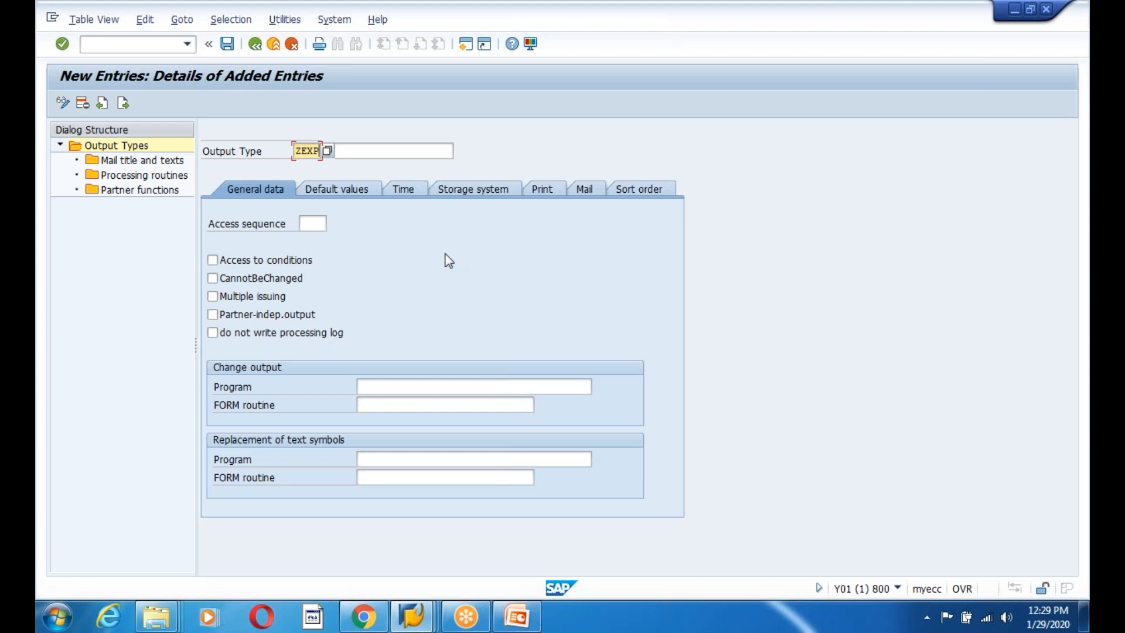
Enter 'Export Invoice Outpu' as ZEXP's description and open a second session for reference.
left_click(347, 148)
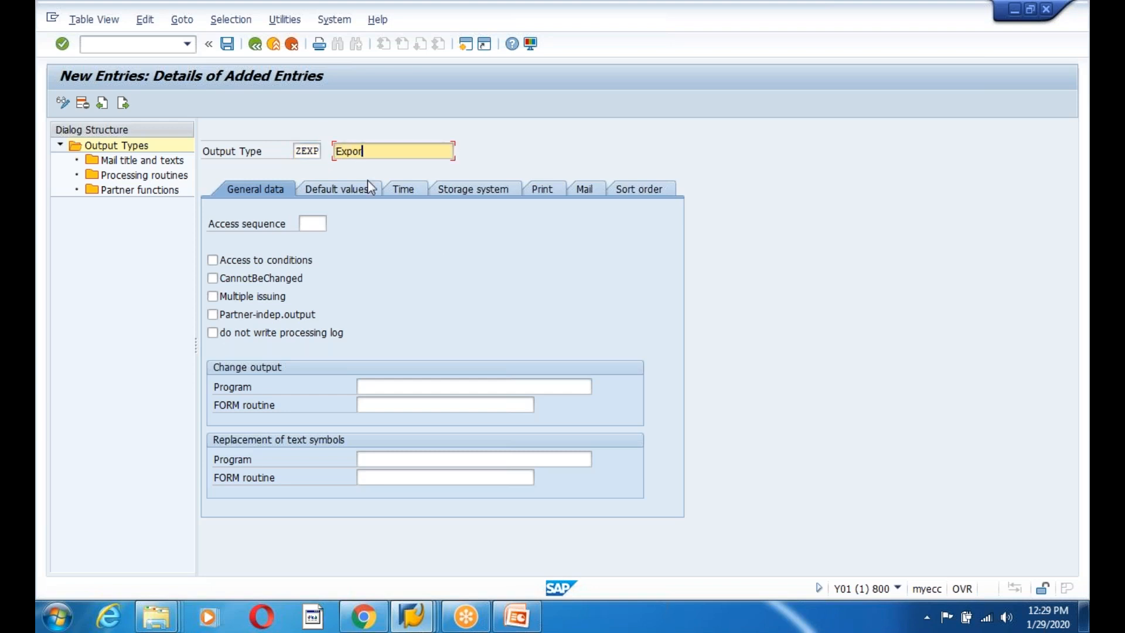
type("Export Invoice Outpu")
left_click(314, 226)
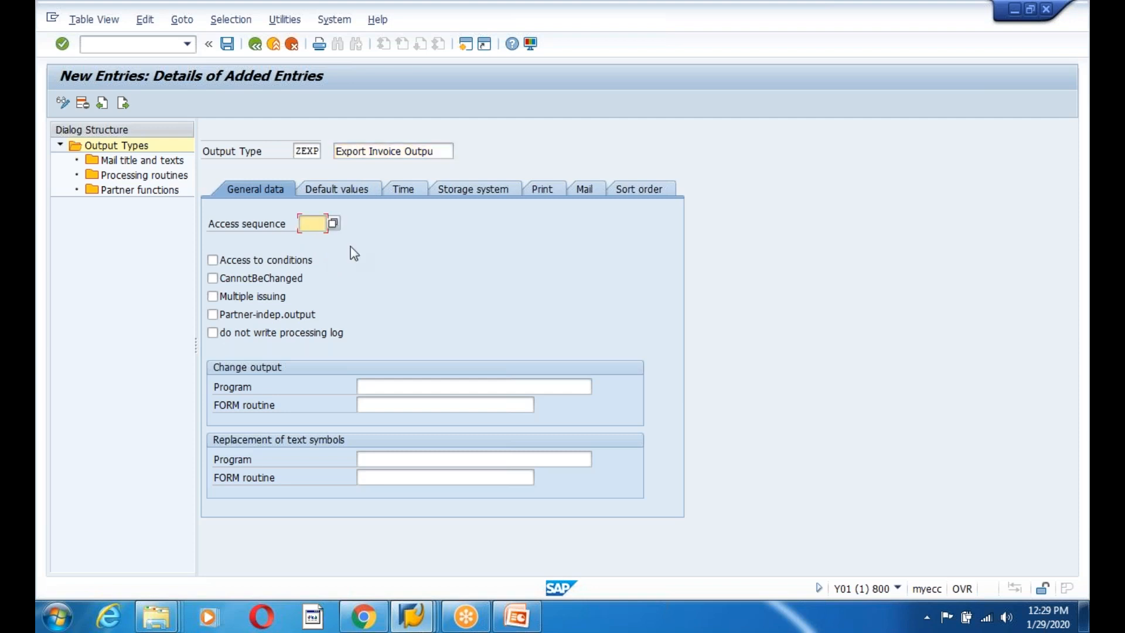
left_click(465, 46)
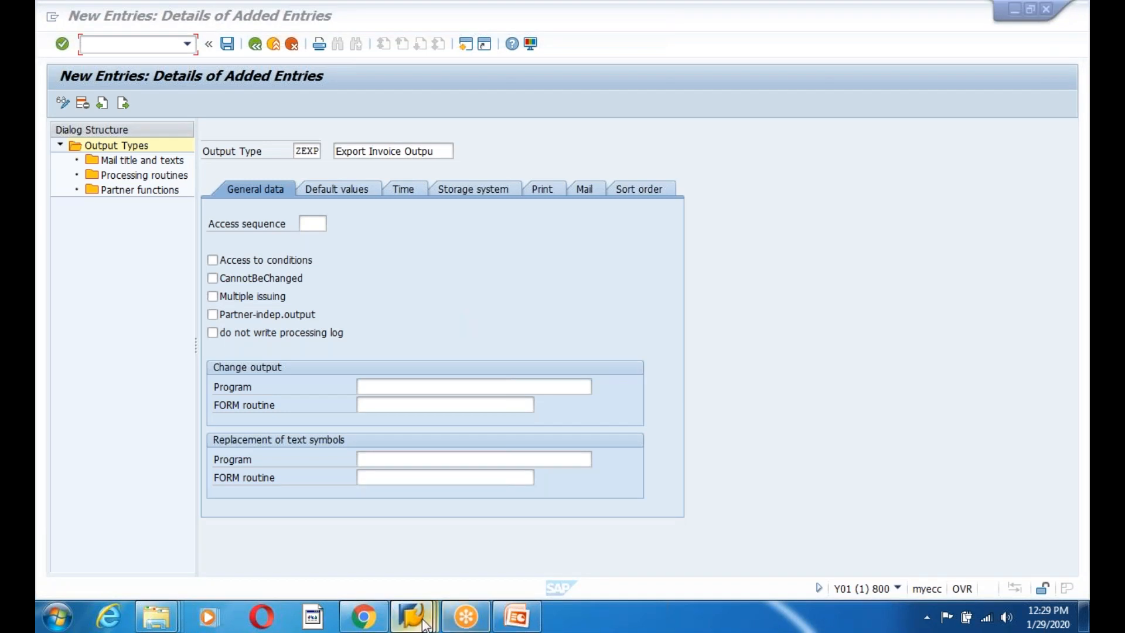
Close the spare Easy Access window and return to the main menu in the other session.
mouse_move(419, 625)
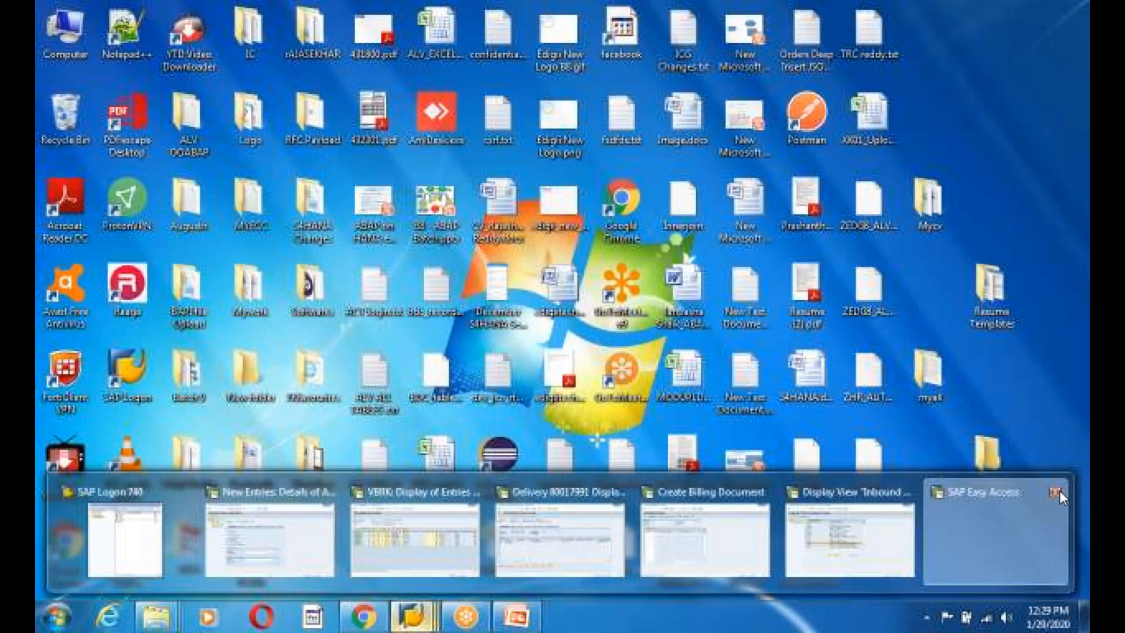
left_click(1056, 492)
left_click(811, 539)
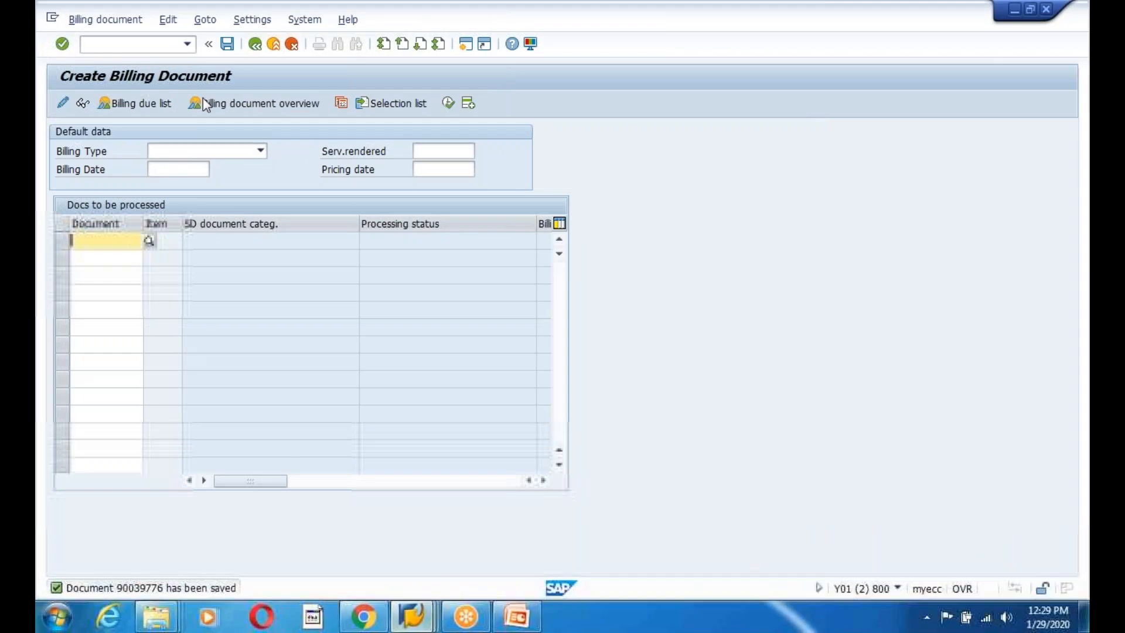
left_click(253, 45)
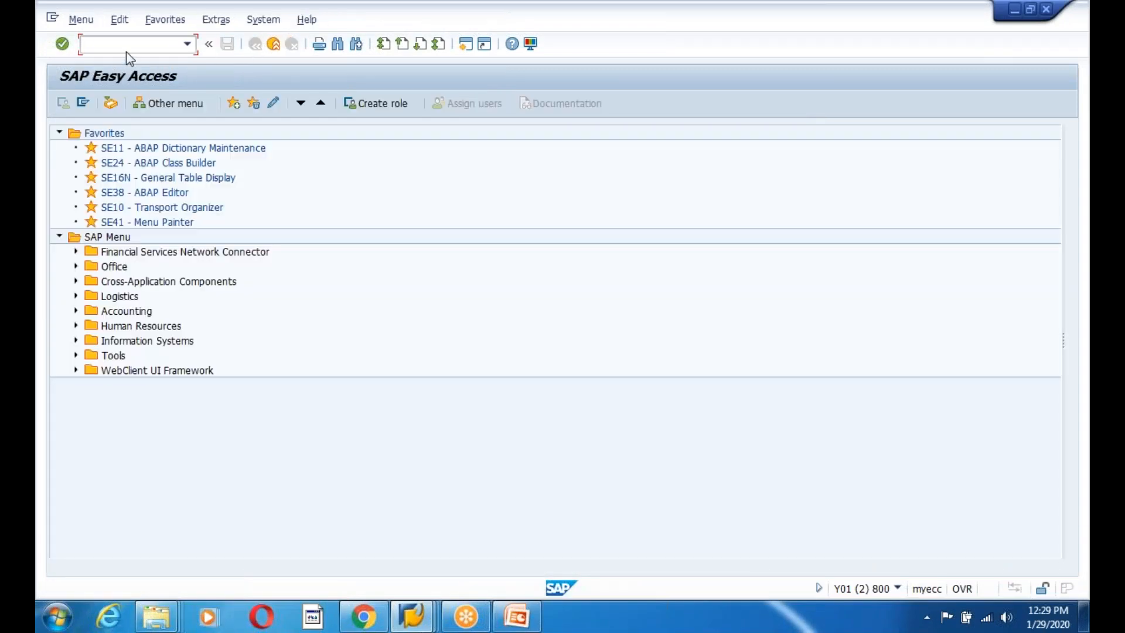
Run NACE, select application V3 (Billing) and display its output types.
type("nace")
key("Return")
left_click(79, 480)
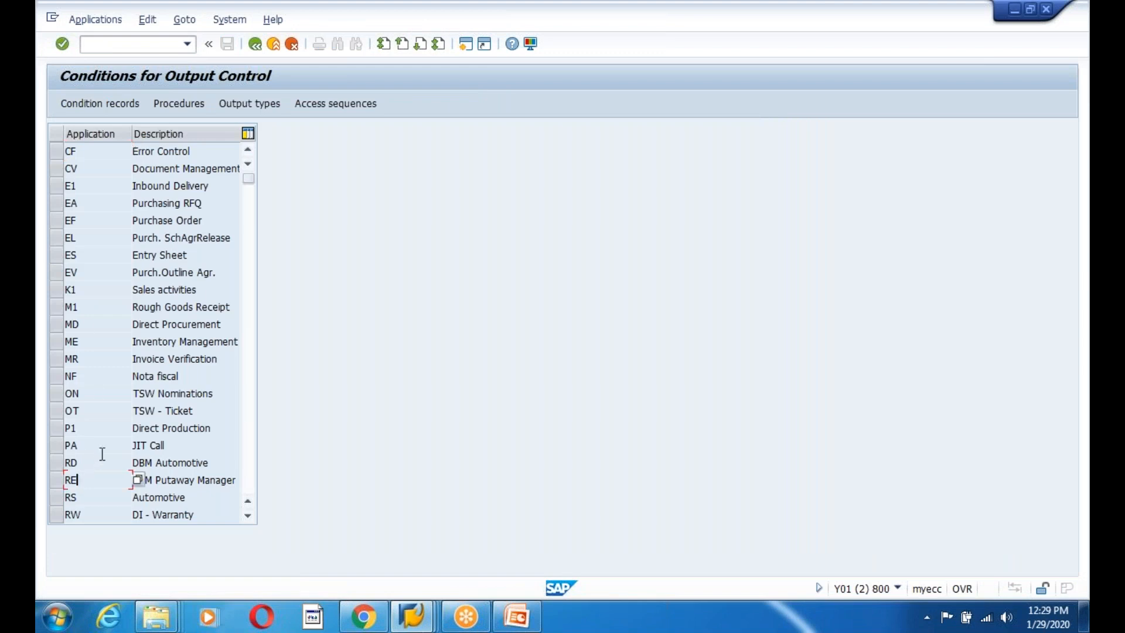
scroll(81, 463, "down", 2)
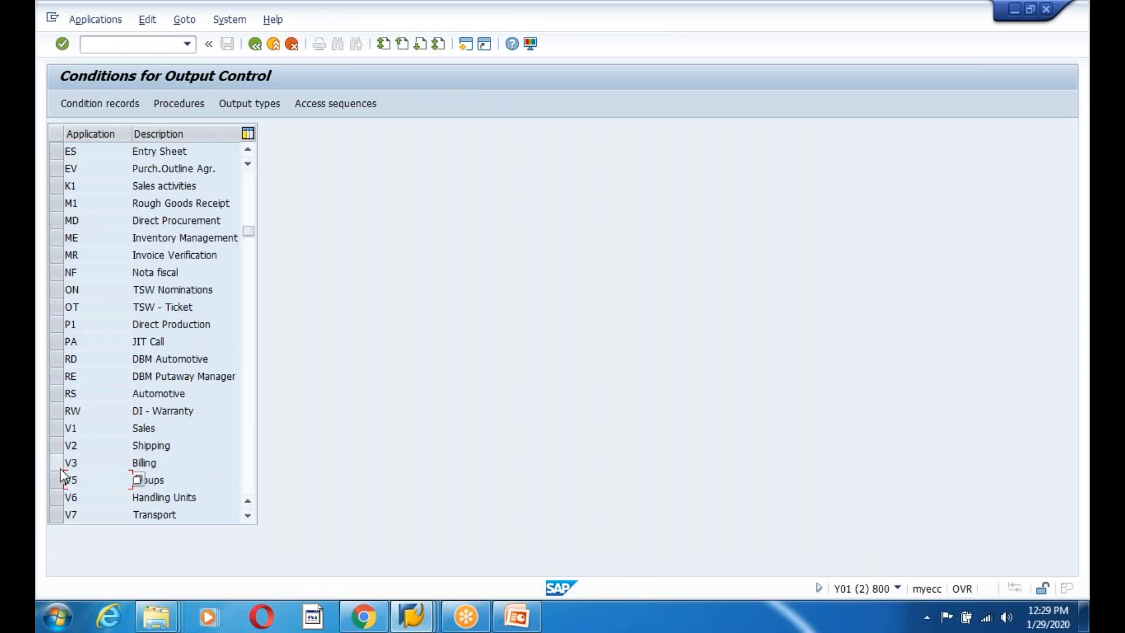
left_click(88, 461)
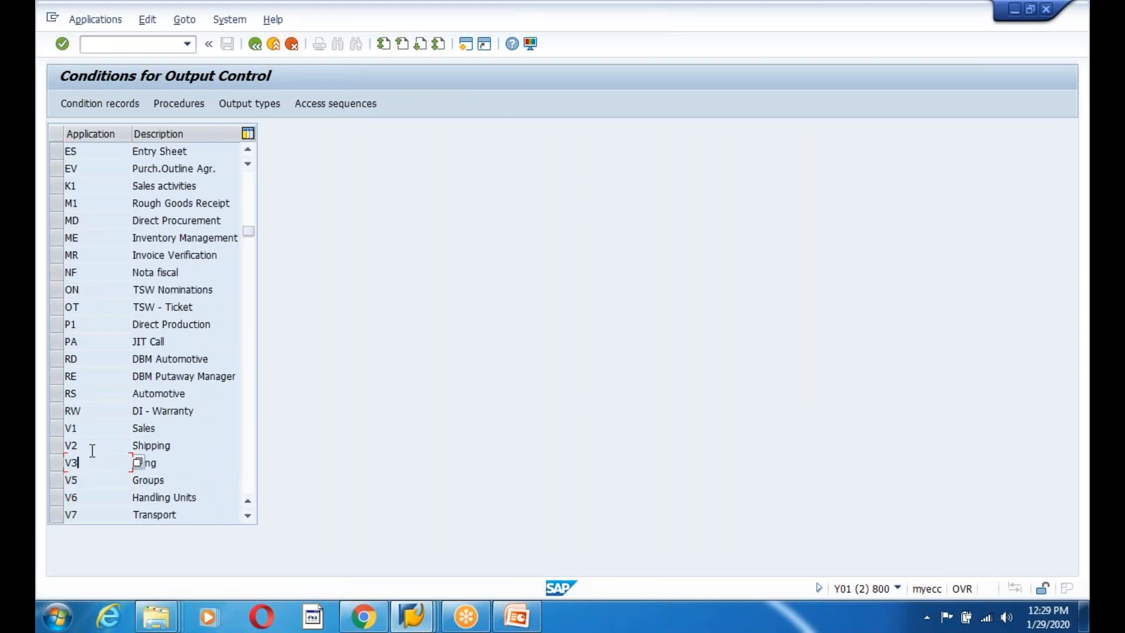
left_click(57, 463)
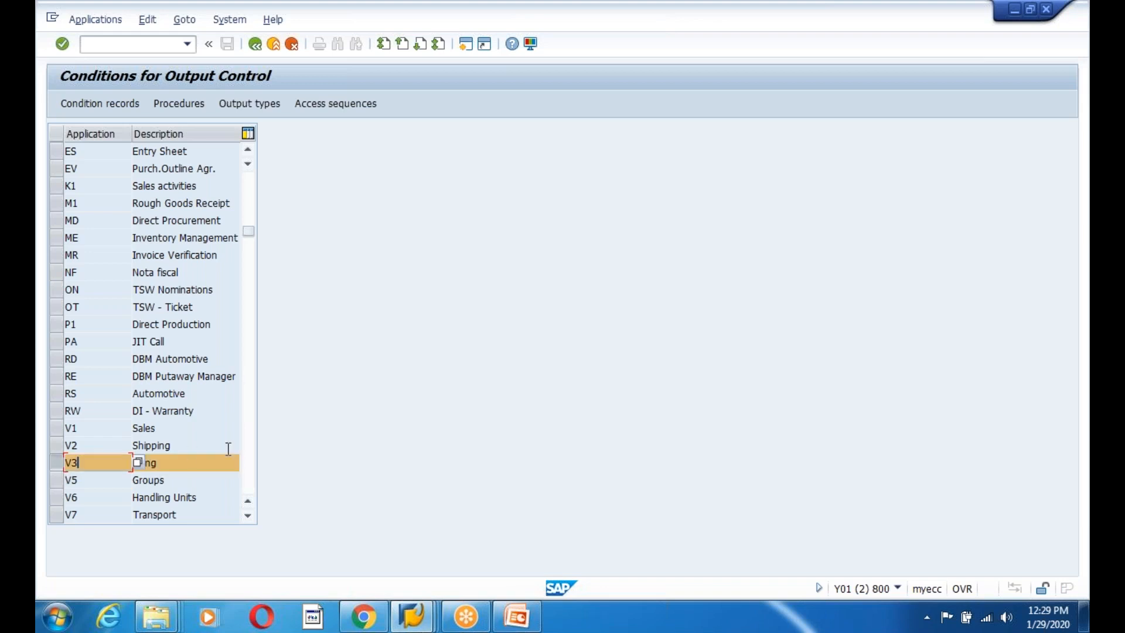
left_click(234, 103)
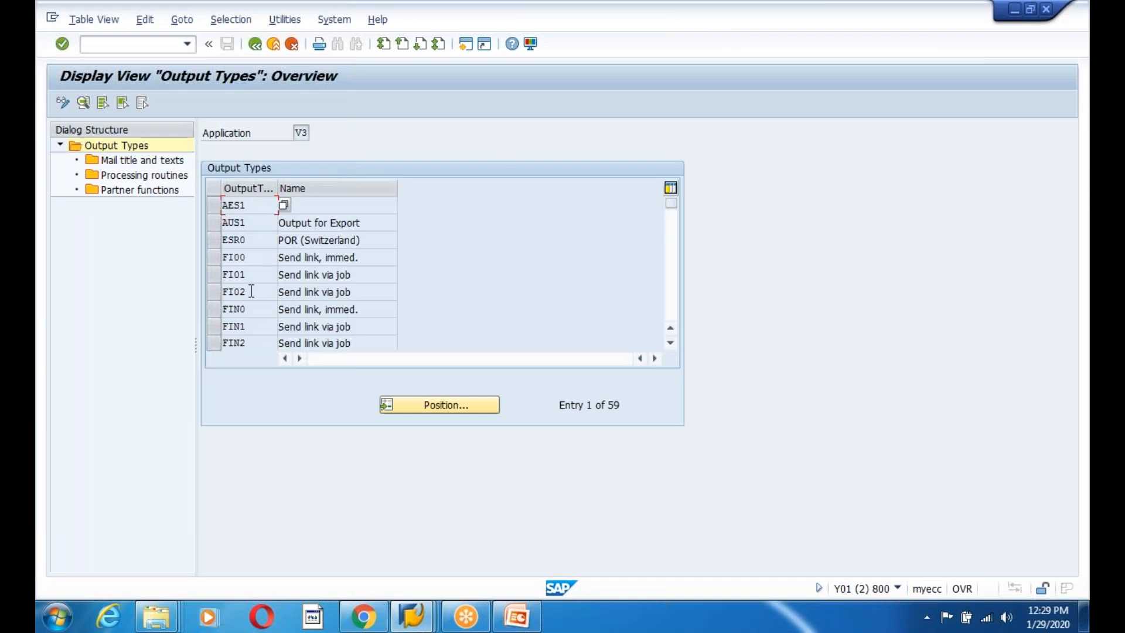
Position the list on output type RD00 and open its details.
left_click(442, 404)
type("RD00")
key("Return")
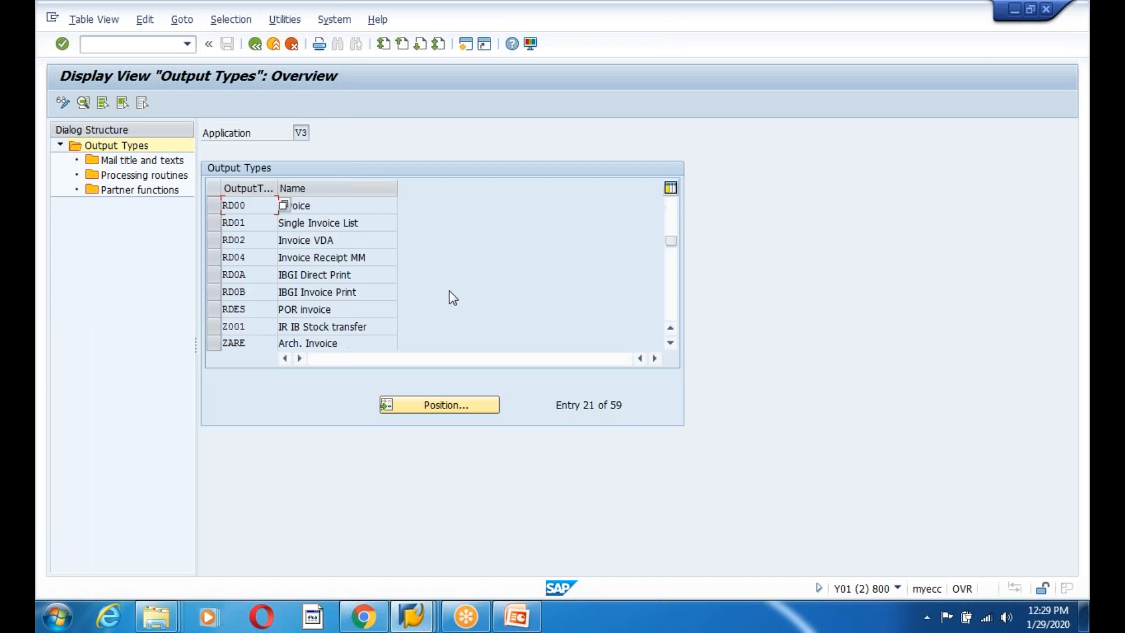
double_click(255, 208)
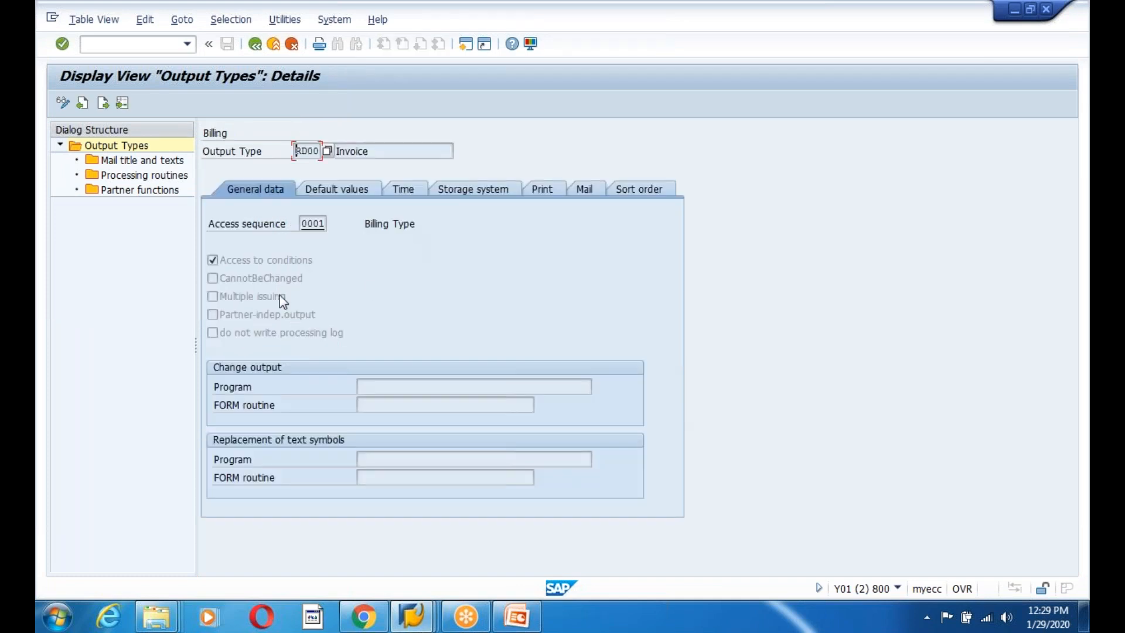
Copy RD00's access sequence value 0001 (Billing Type).
left_click_drag(302, 223, 332, 222)
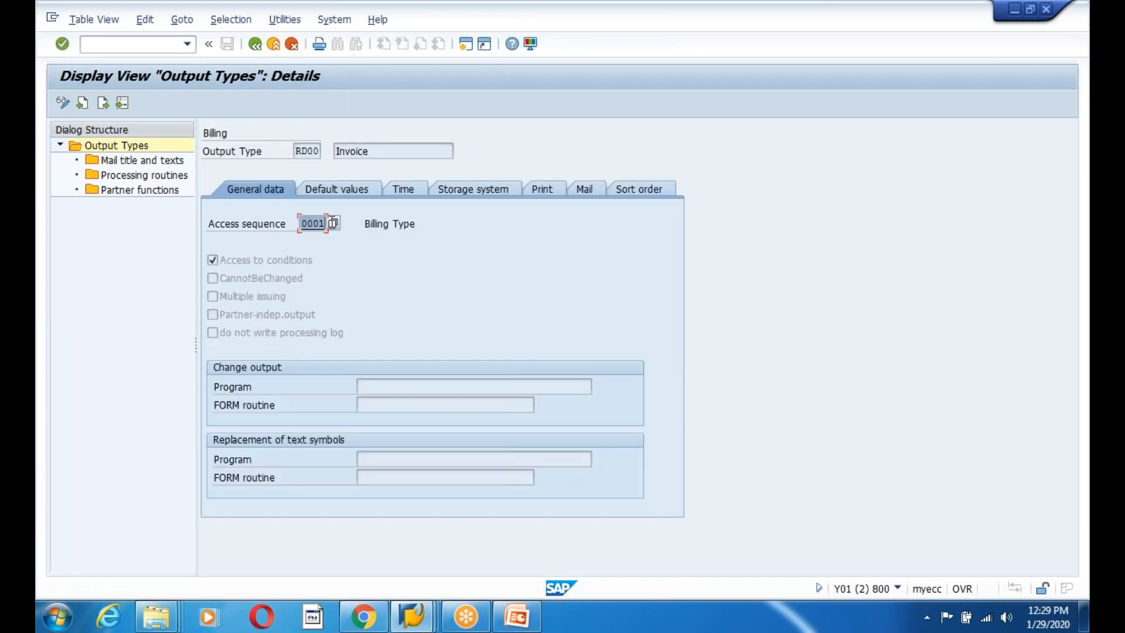
key("F10")
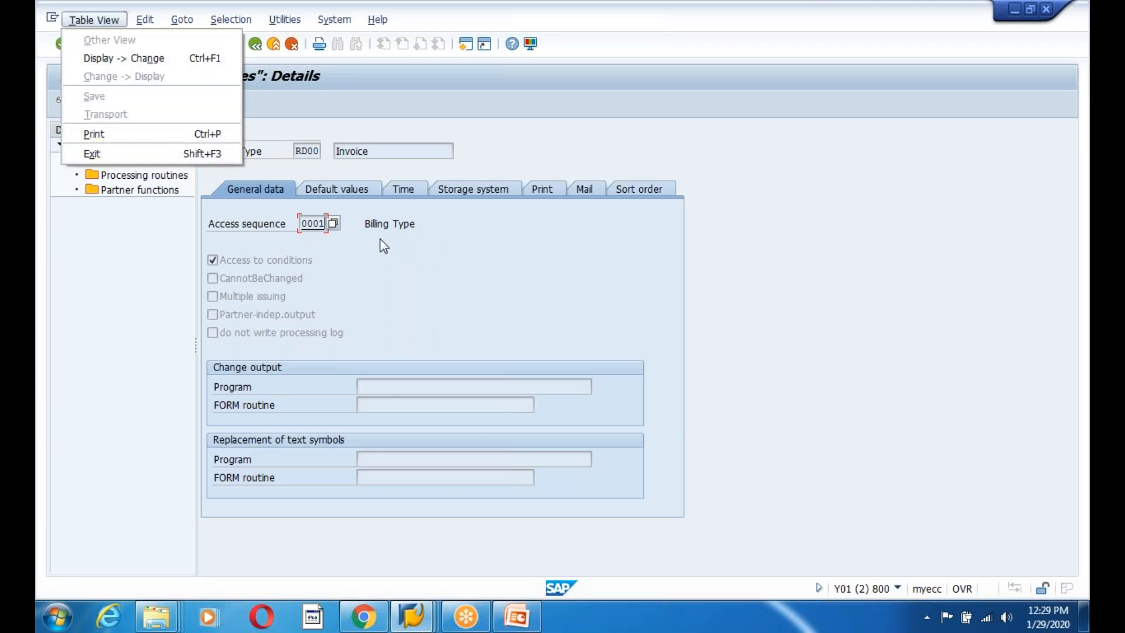
key("Escape")
left_click_drag(363, 224, 425, 225)
left_click(435, 228)
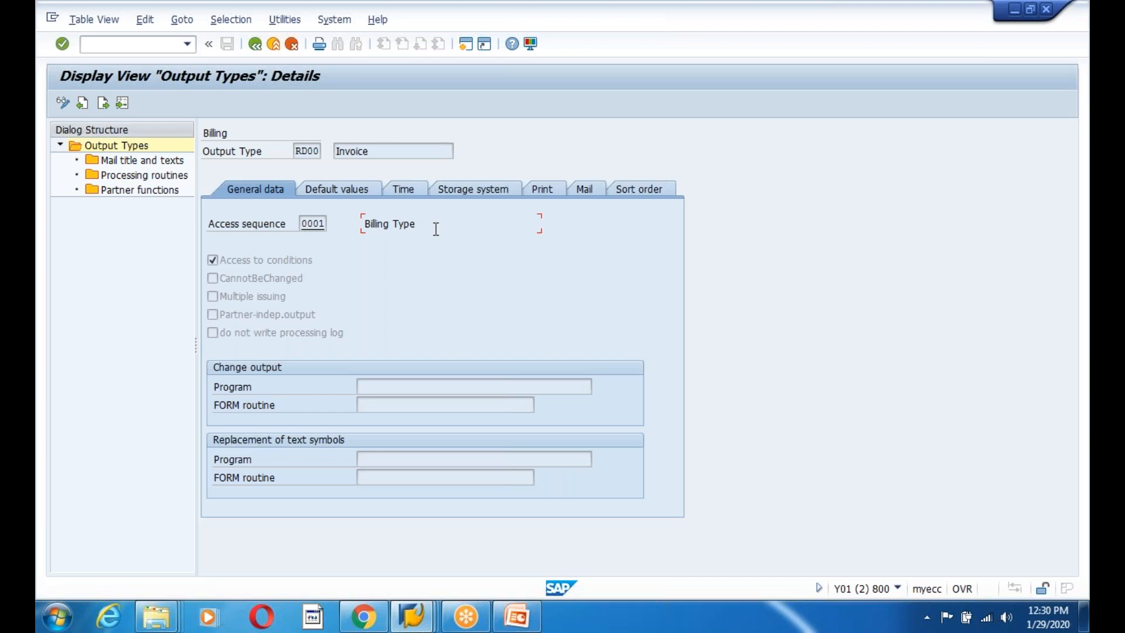
left_click_drag(302, 224, 326, 224)
key("ctrl+c")
left_click(338, 248)
Paste access sequence 0001 into ZEXP, tick Access to conditions, then return to the RD00 session.
key("alt+Tab")
key("ctrl+v")
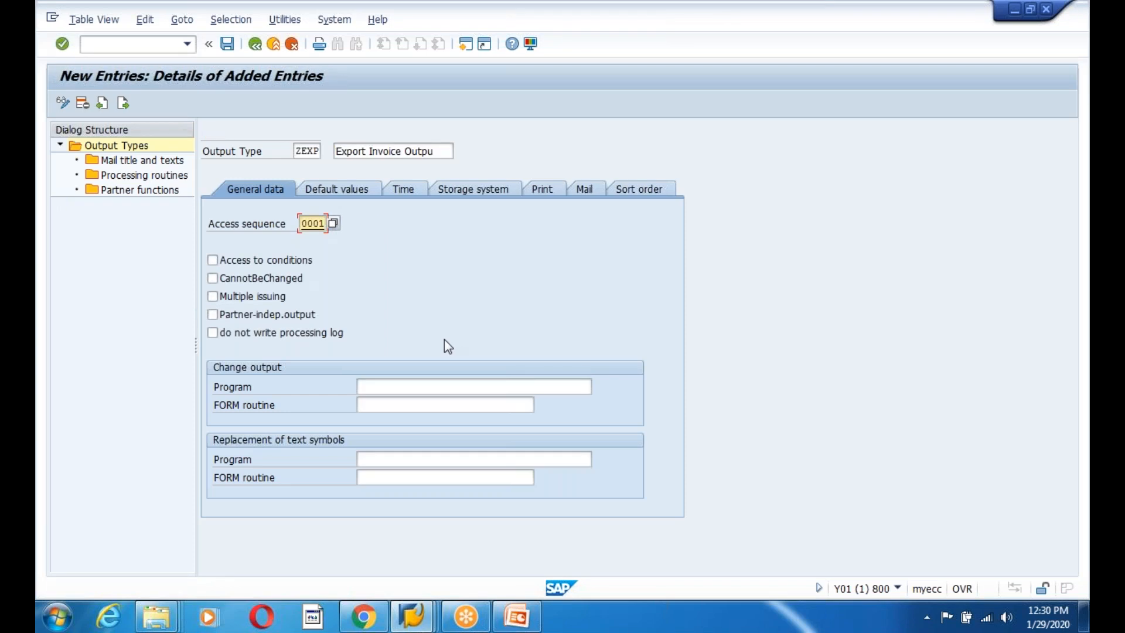
key("alt+Tab")
key("alt+Tab")
left_click(212, 260)
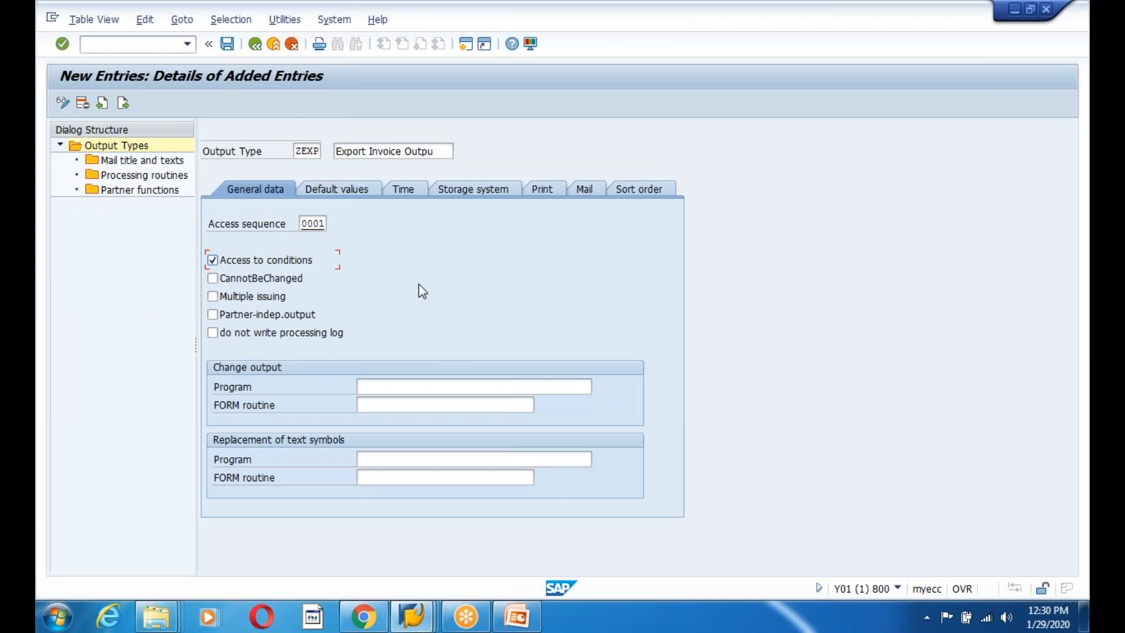
key("alt+Tab")
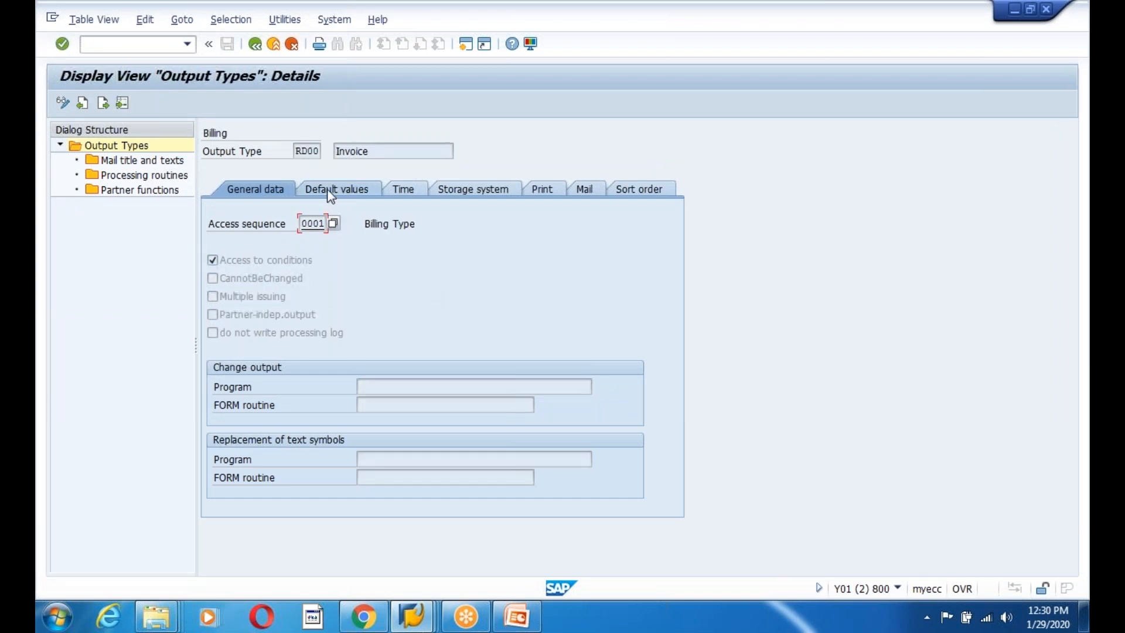
Check RD00's default values, then set ZEXP's dispatch time to 4 (send immediately).
left_click(351, 191)
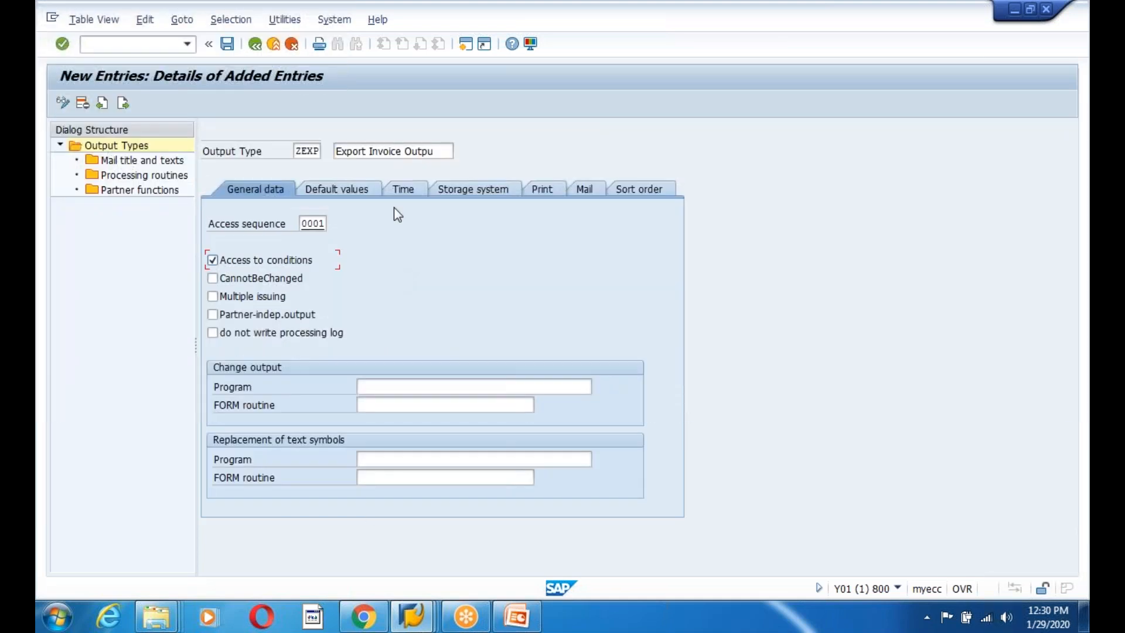
left_click(328, 188)
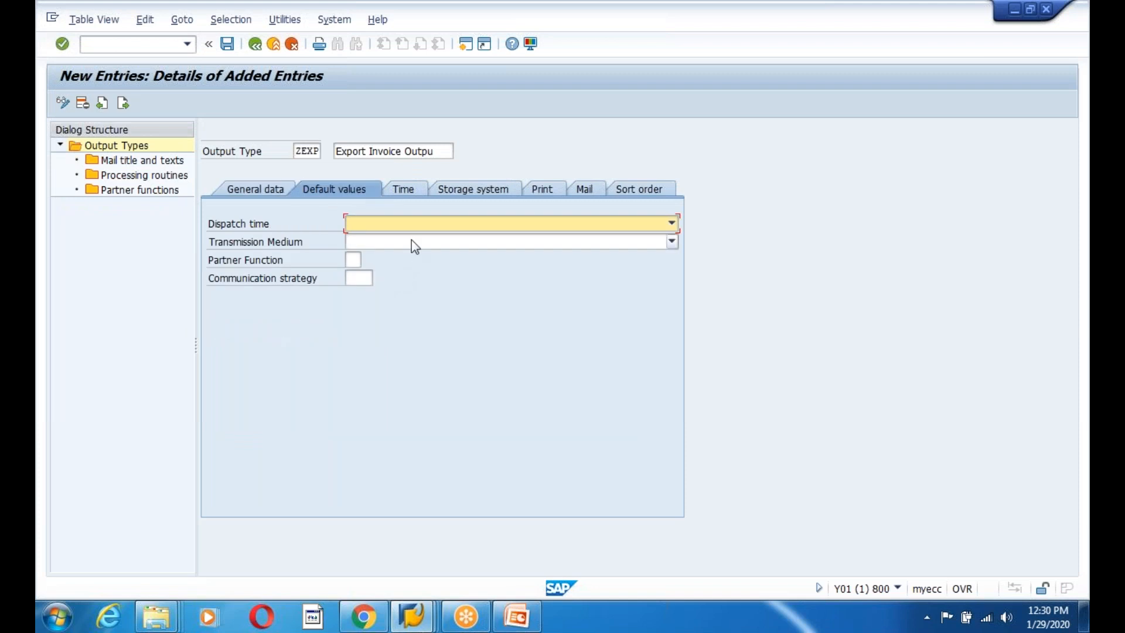
left_click(402, 225)
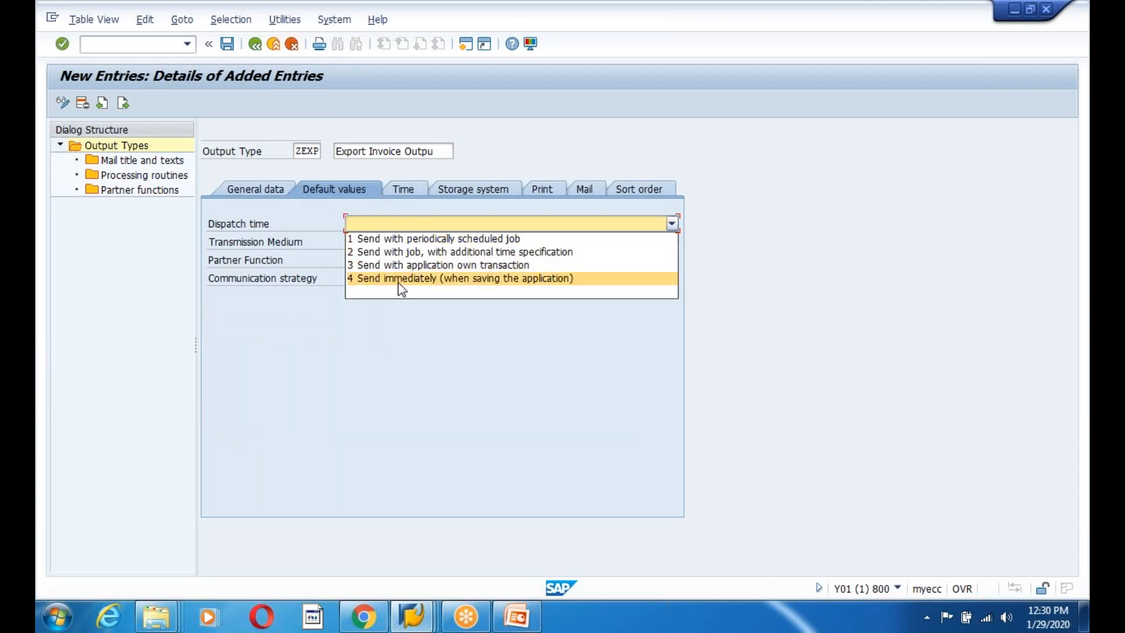
left_click(399, 278)
Set ZEXP's transmission medium to 6 EDI and partner function to BP (Bill-to party).
left_click(383, 243)
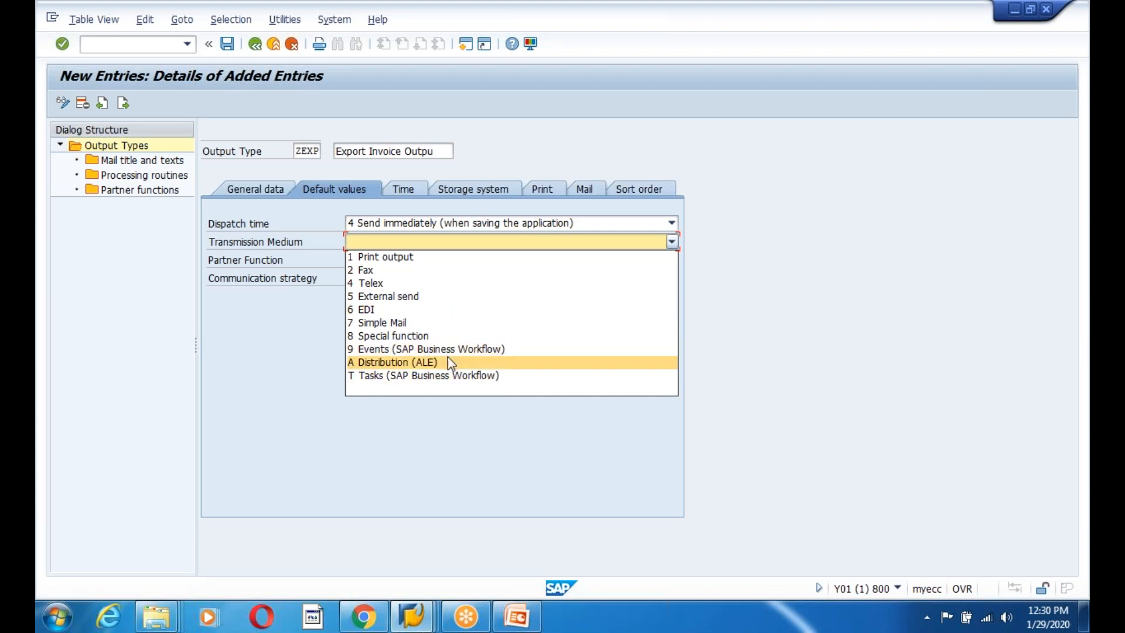
left_click(377, 307)
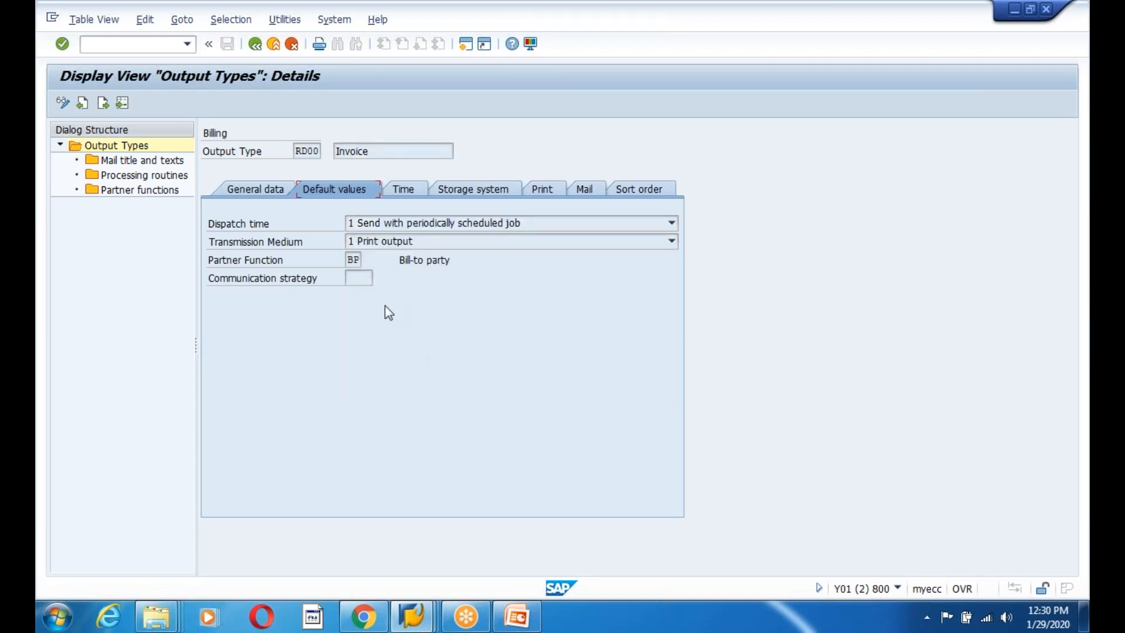
key("alt+Tab")
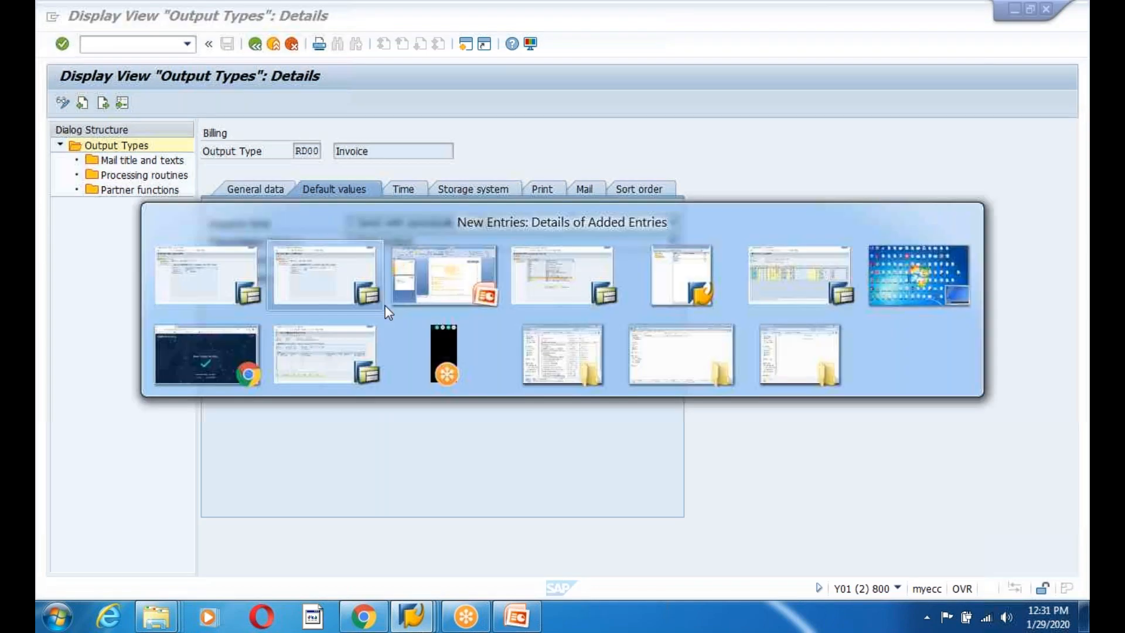
type("BP")
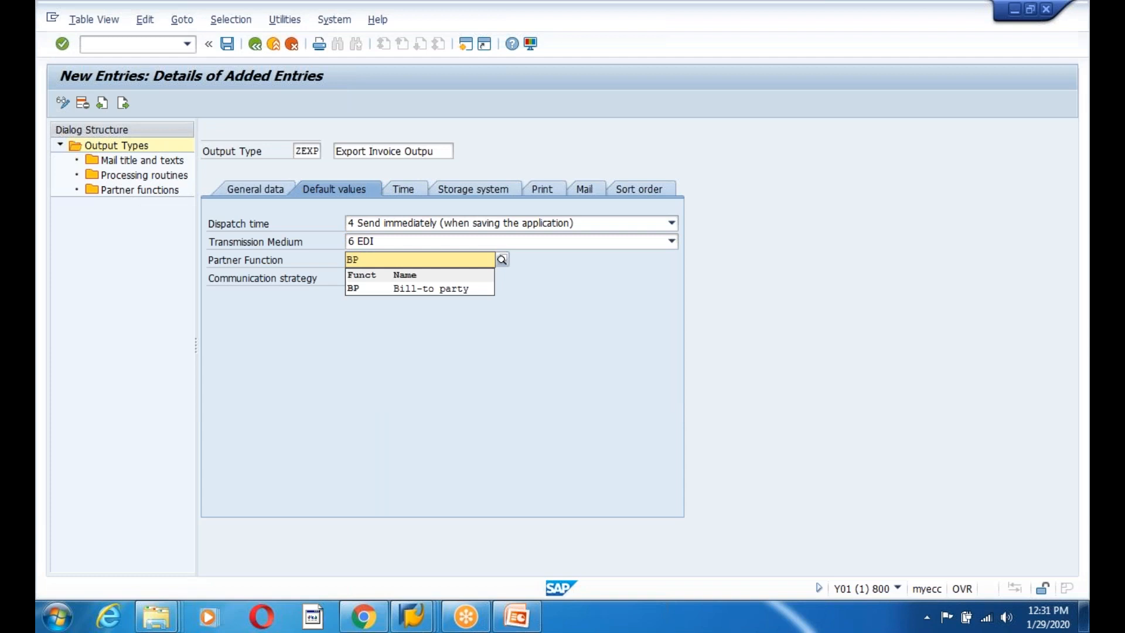
left_click(365, 289)
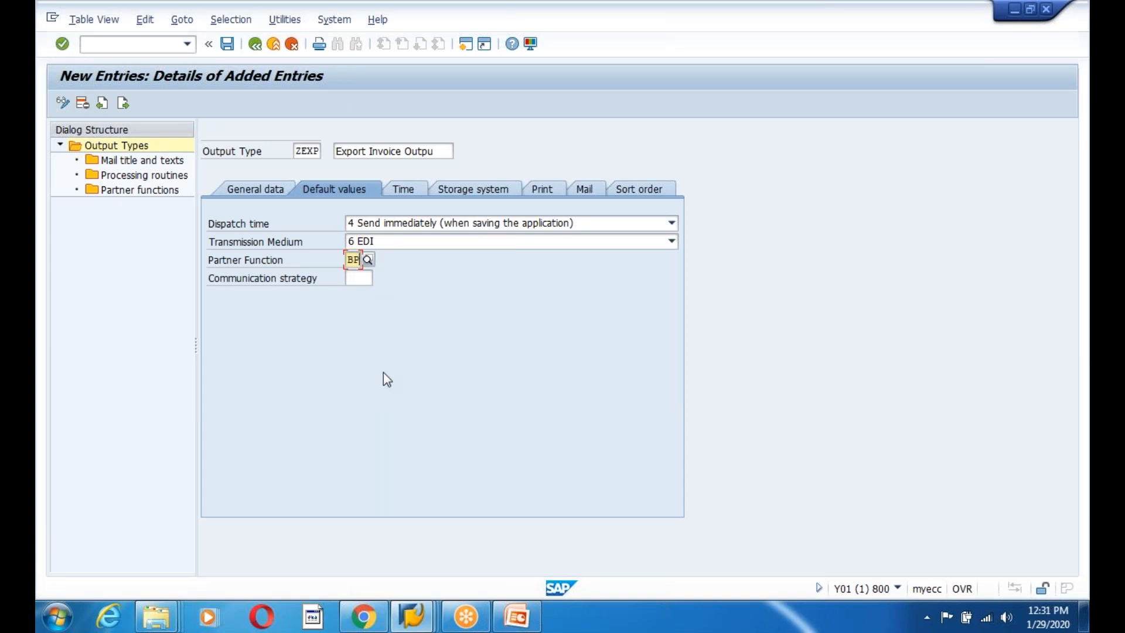
key("alt+Tab")
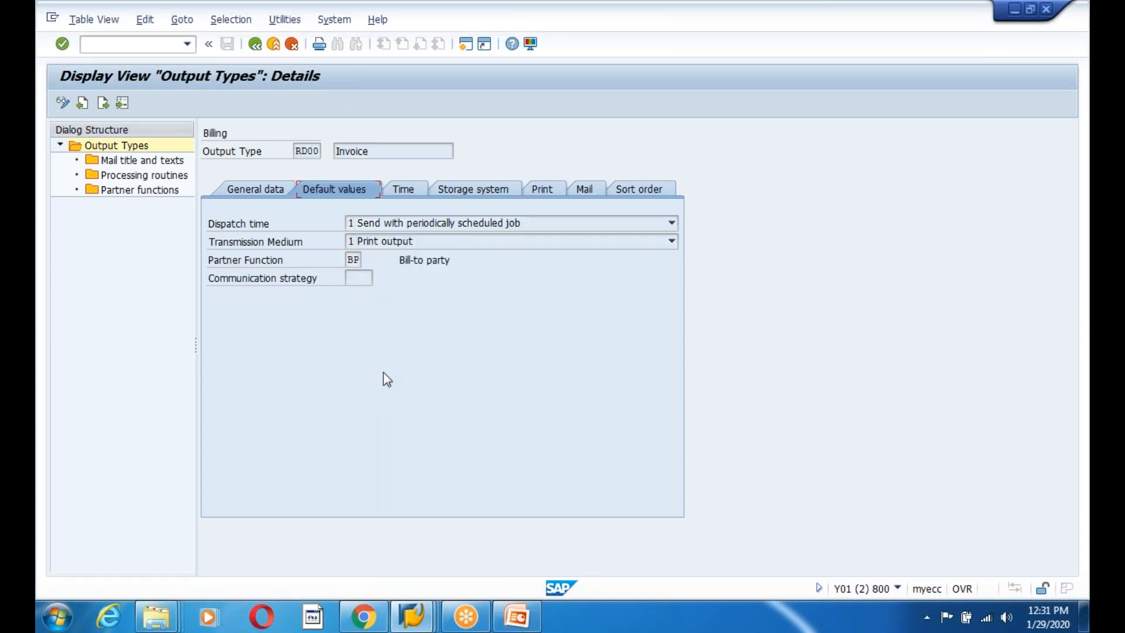
key("alt+Tab")
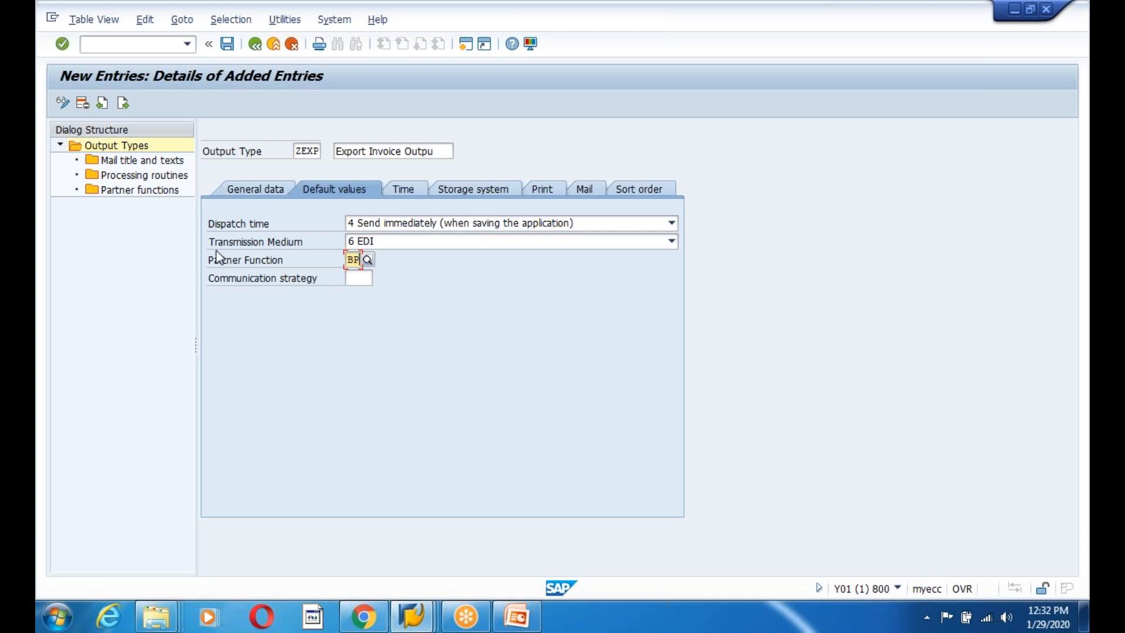
left_click(401, 191)
Review RD00's storage system settings, storage mode and document type for comparison.
key("alt+Tab")
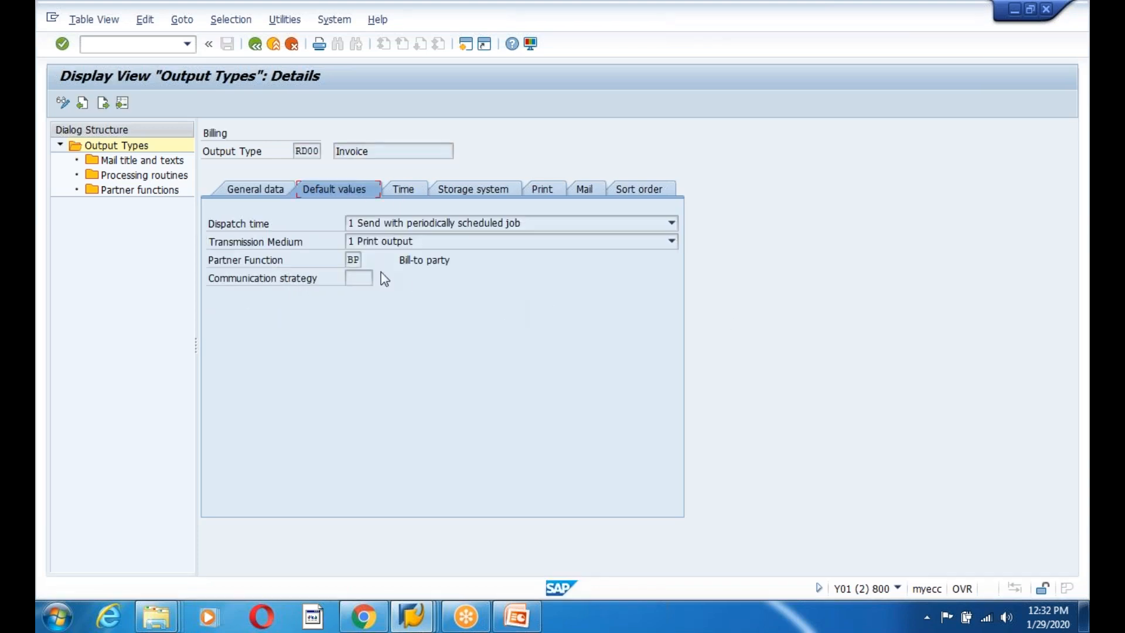
left_click(415, 192)
left_click(471, 191)
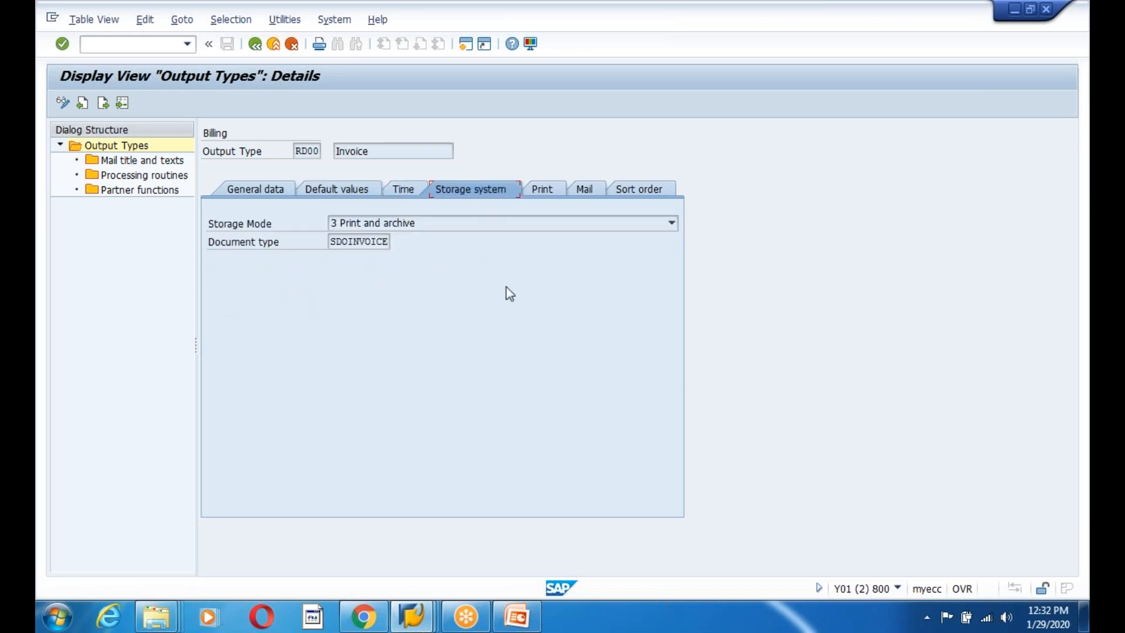
key("alt+Tab")
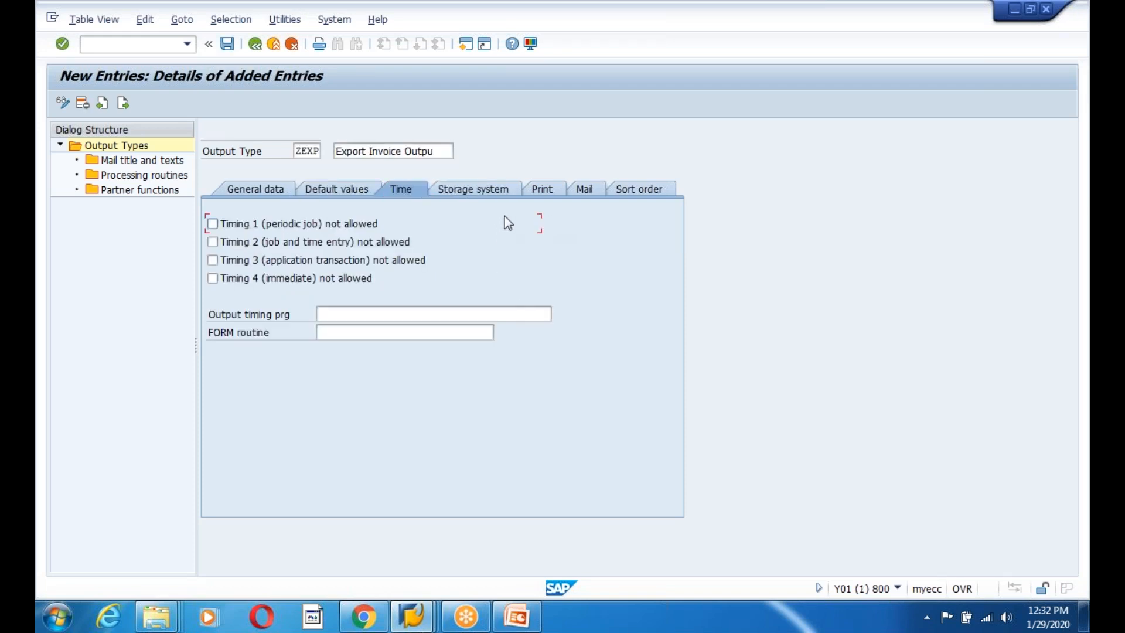
Check ZEXP's storage, print, mail and sort order settings, leaving them blank, and save.
left_click(483, 191)
left_click(540, 192)
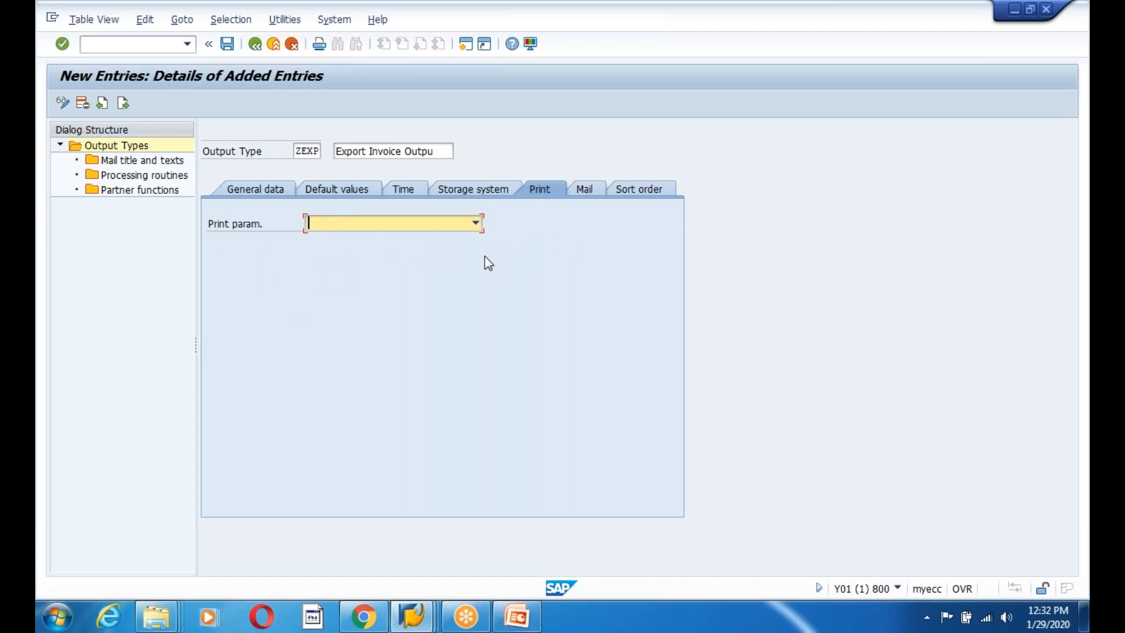
left_click(452, 225)
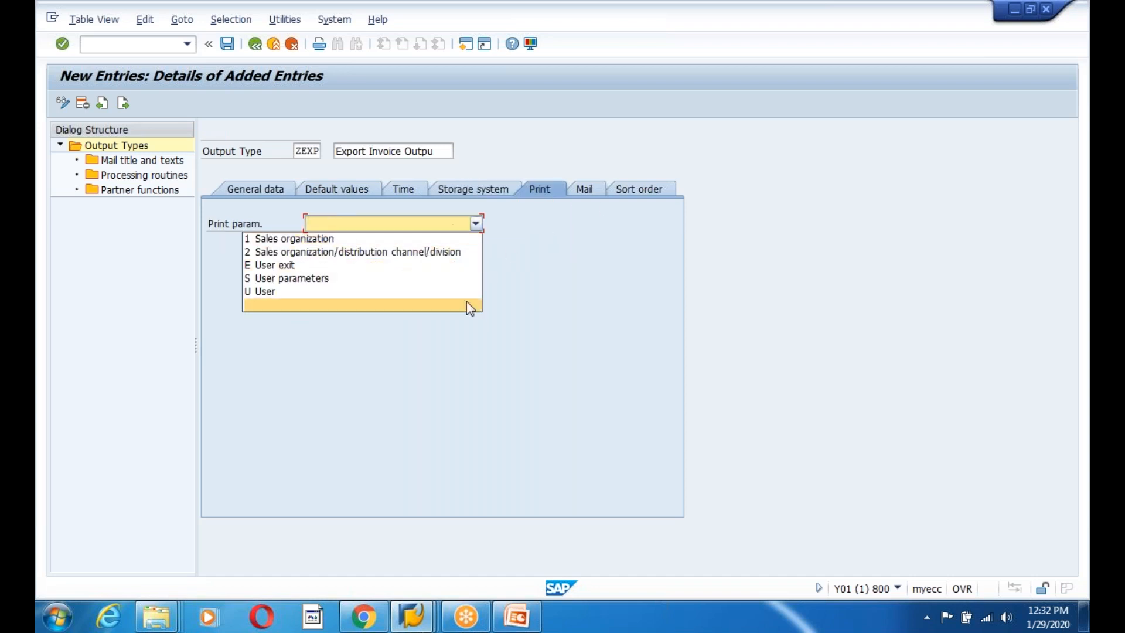
left_click(594, 280)
left_click(585, 189)
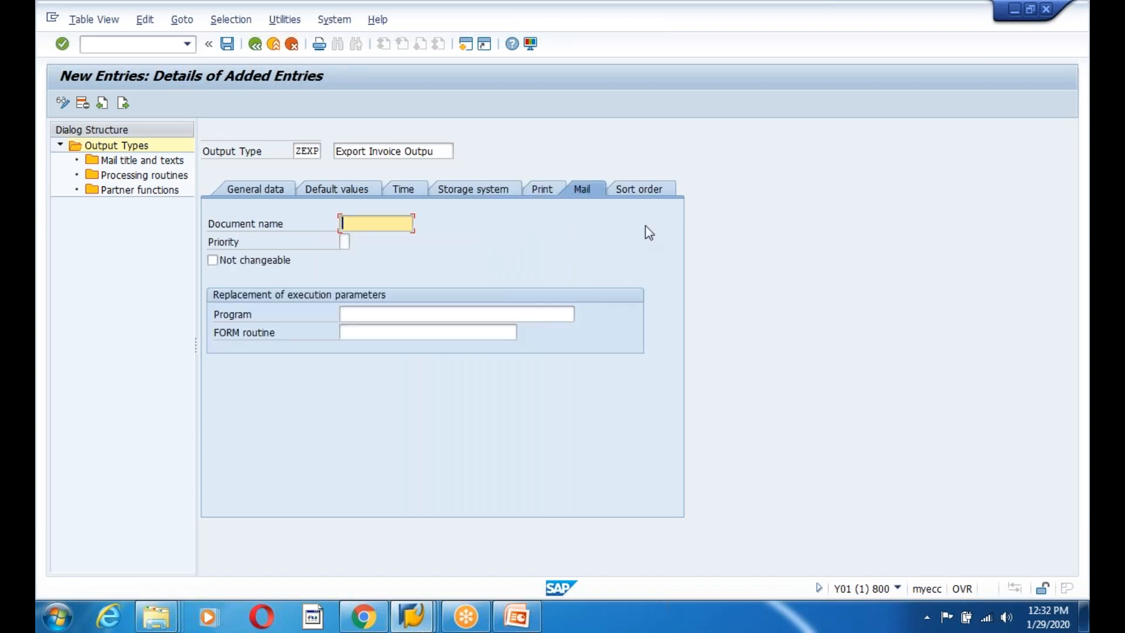
left_click(646, 195)
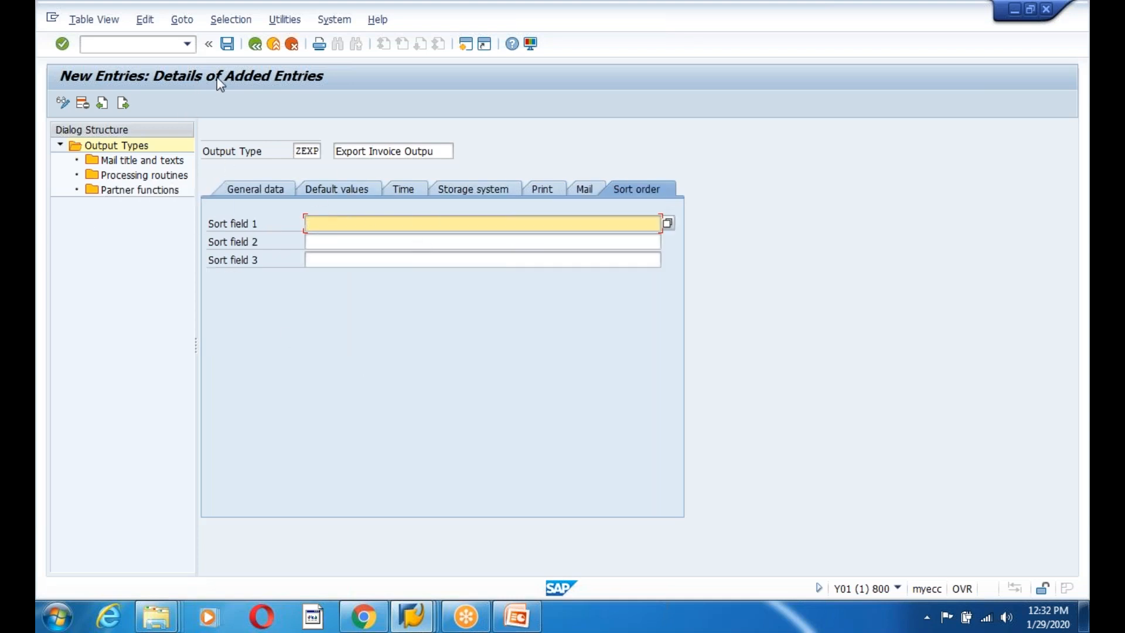
left_click(228, 49)
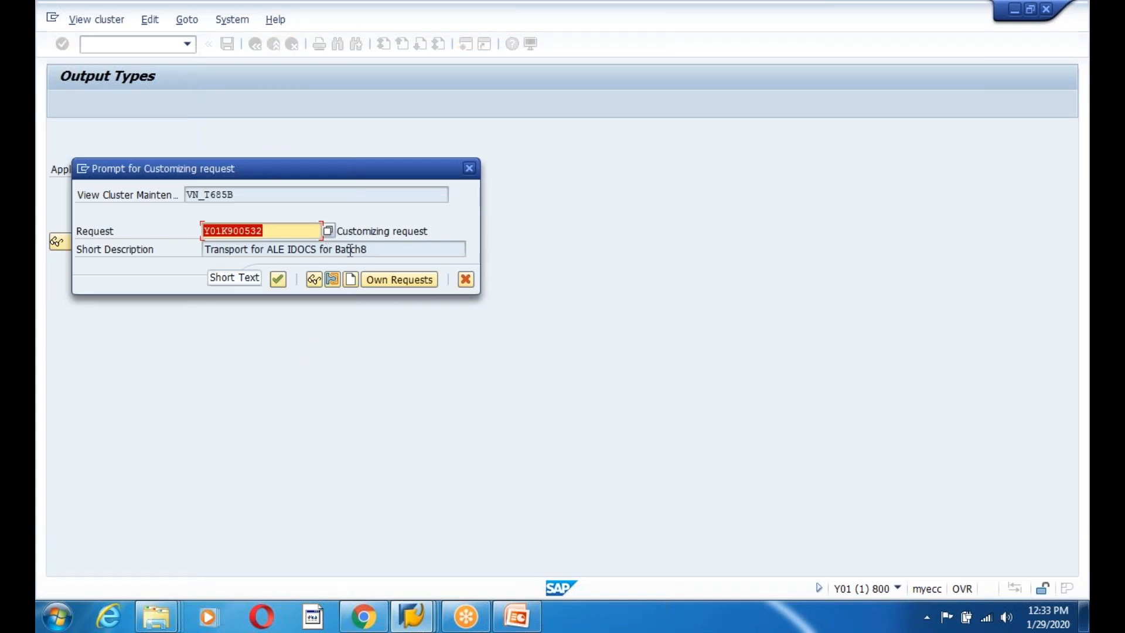
Confirm the customizing request to save ZEXP, open its Processing routines, then bring up PowerPoint.
left_click(378, 249)
left_click(277, 280)
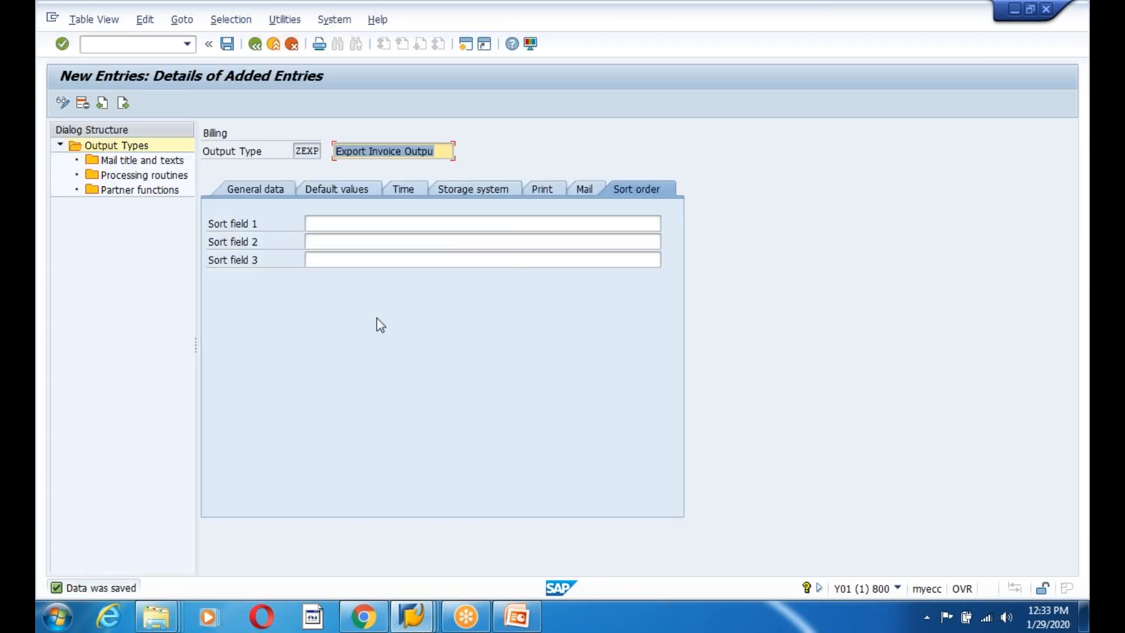
double_click(133, 175)
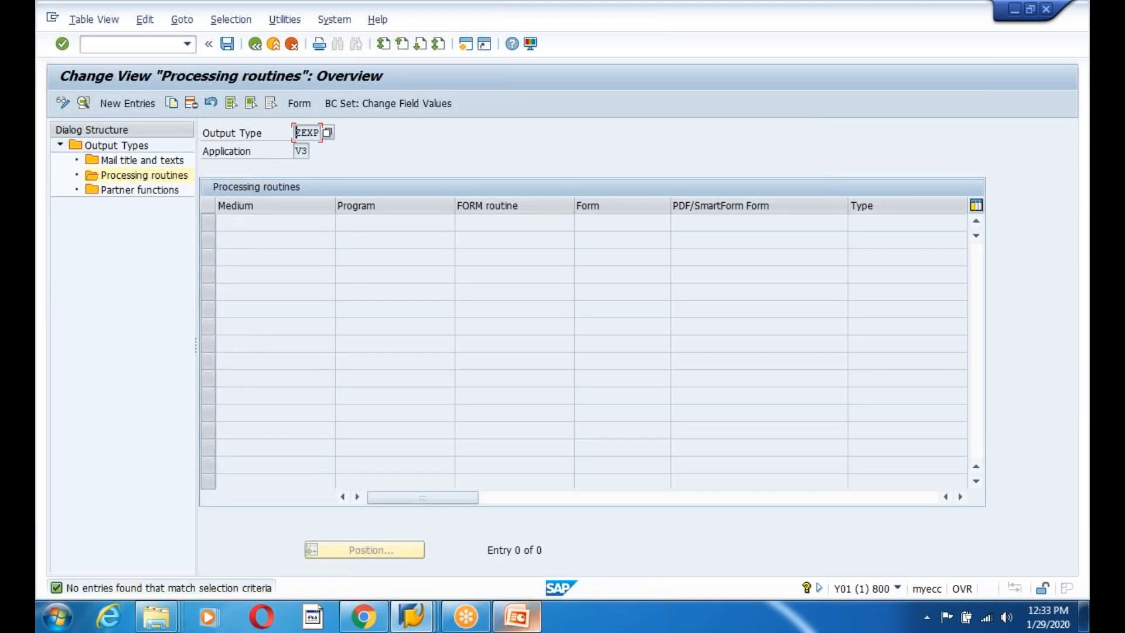
key("alt+Tab")
left_click(520, 618)
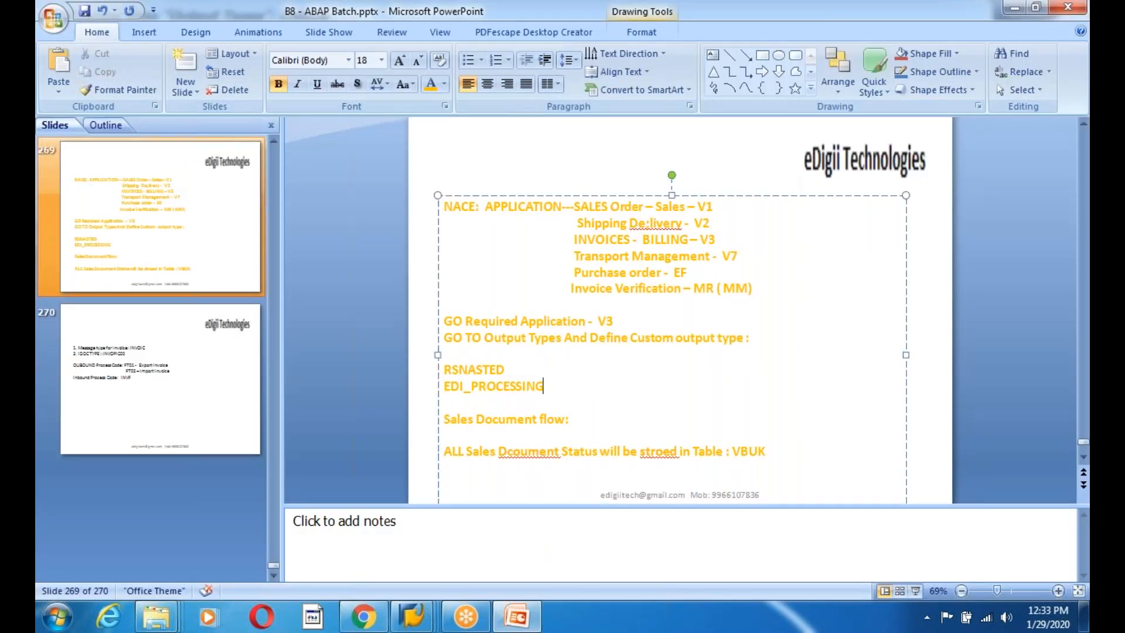
Add the line 'Acccess Sequence and Transport Medium' beneath the custom output type line.
left_click(548, 339)
left_click(752, 338)
key("Return")
type("A")
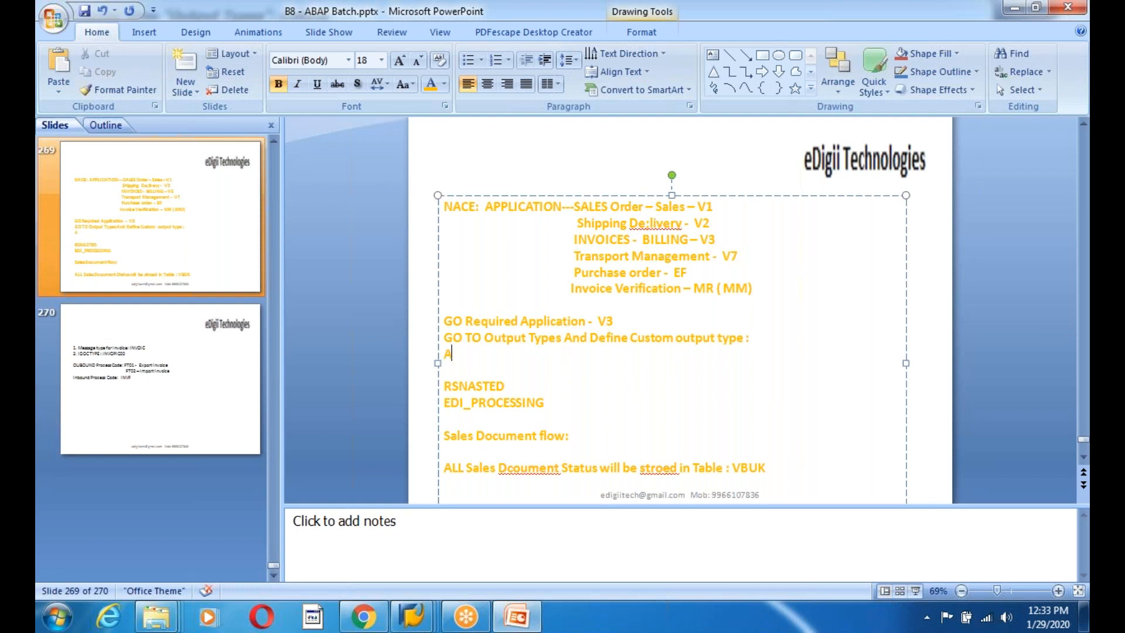
type("cccess Sequence a")
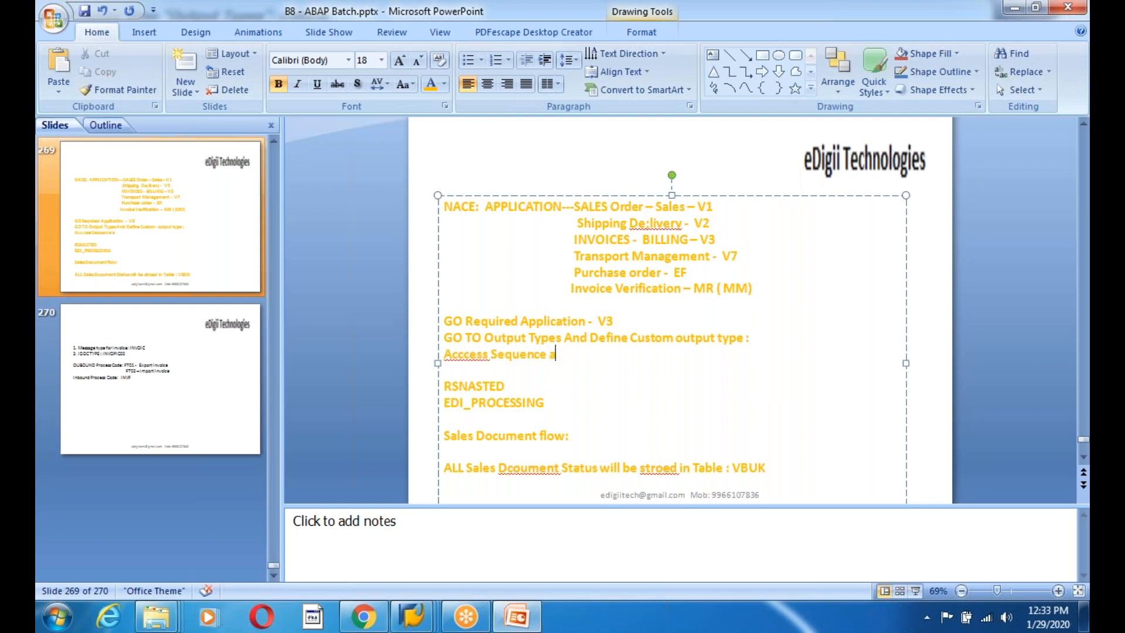
type("nd Transport Medium")
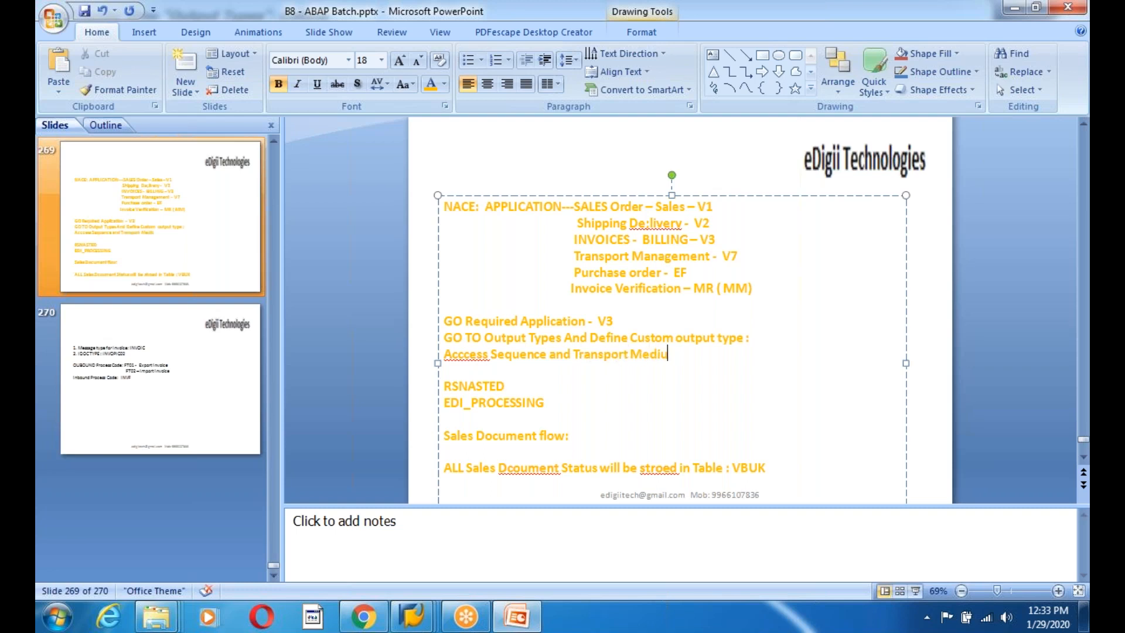
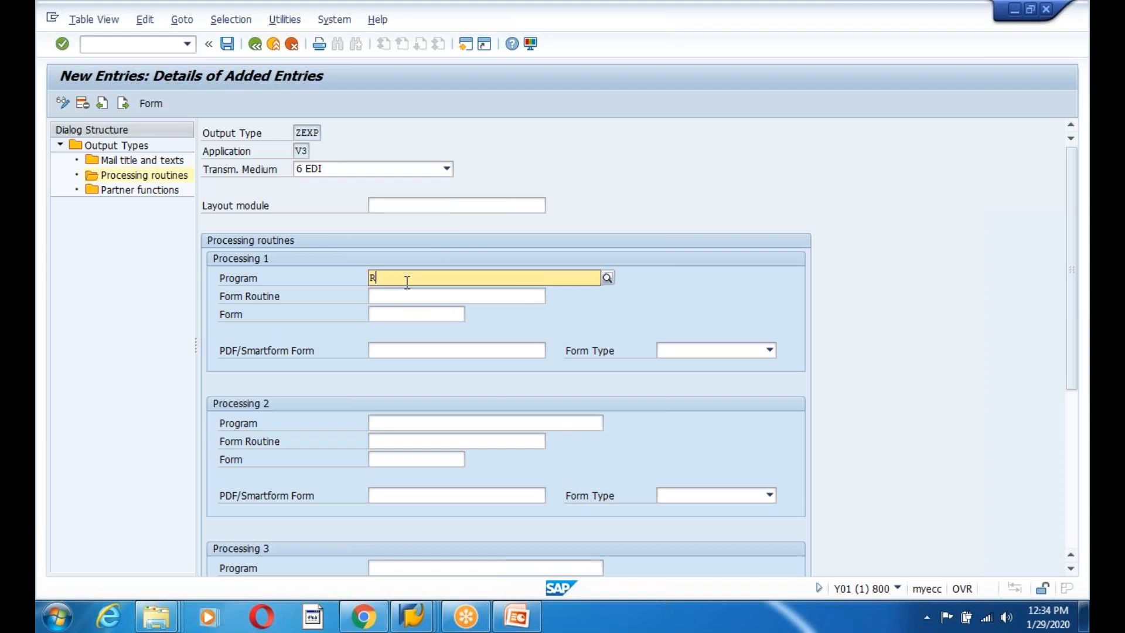
Set ZEXP's EDI processing routine to program RSNASTED with form routine EDI_PROCESSING and save.
type("ED")
left_click(406, 305)
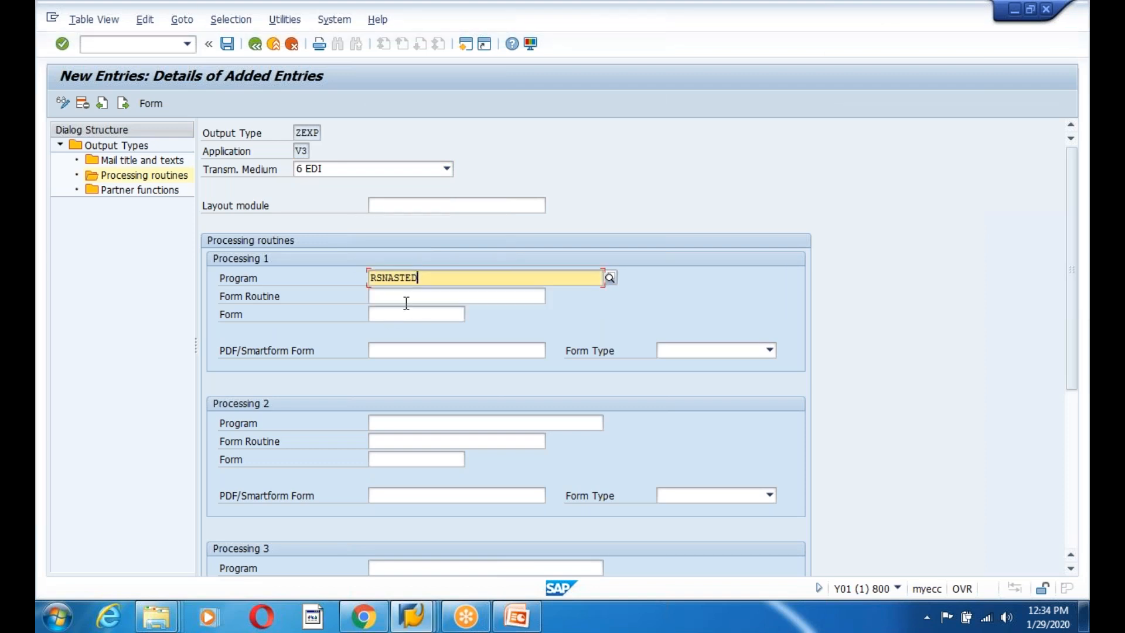
left_click(411, 298)
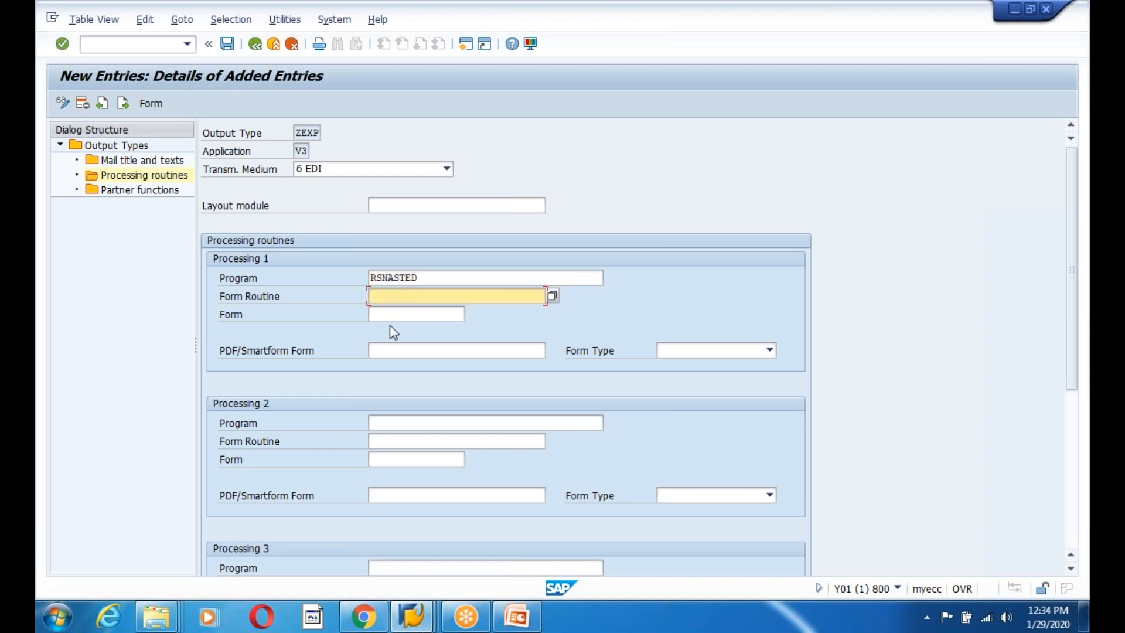
left_click(391, 316)
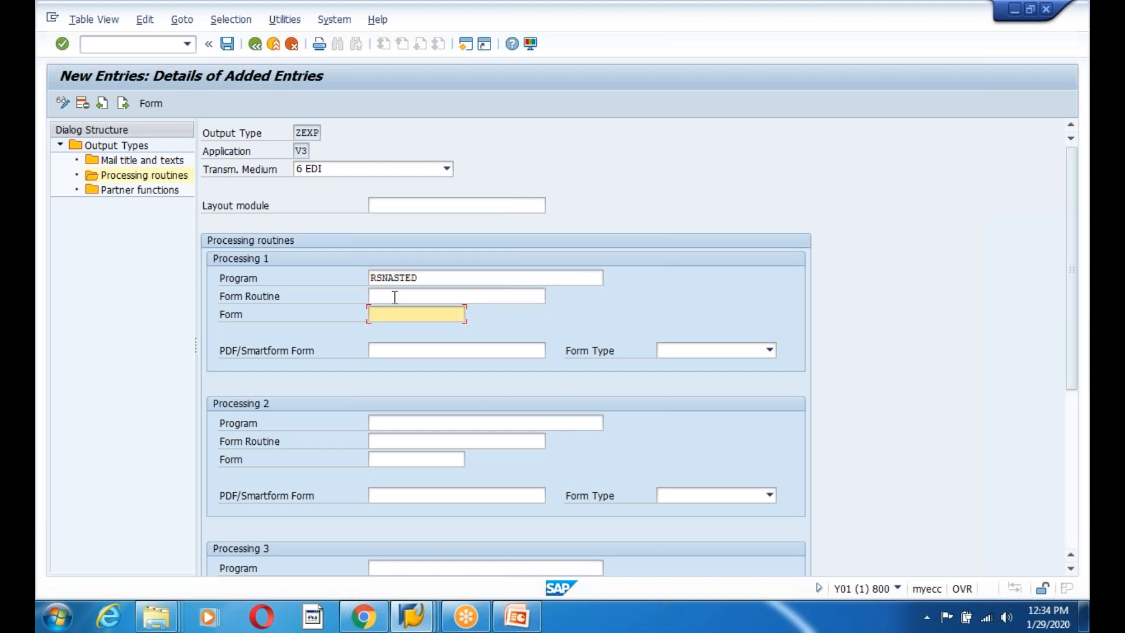
left_click(395, 297)
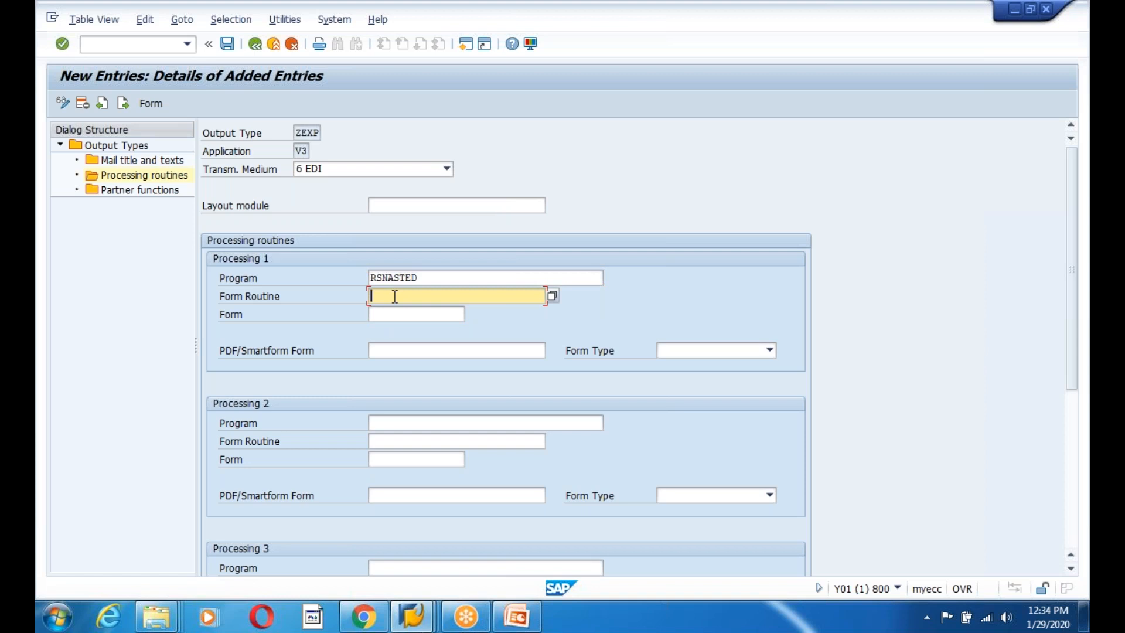
type("ED")
key("Down")
key("Return")
left_click(226, 44)
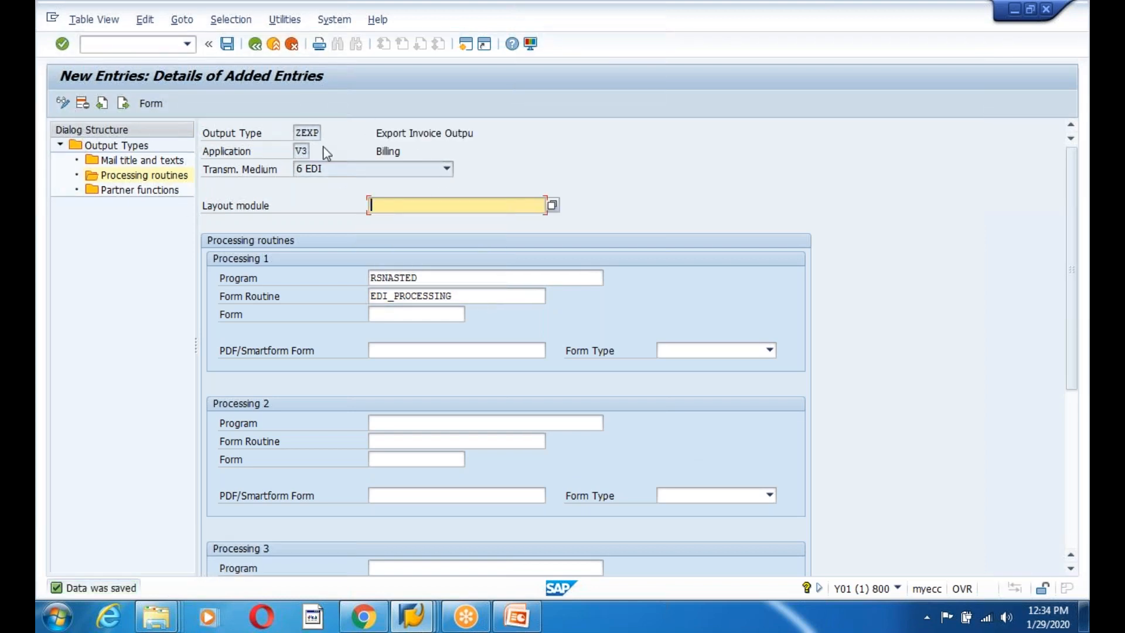
Recheck the RSNASTED and EDI_PROCESSING entries, then open ZEXP's partner functions.
left_click(369, 277)
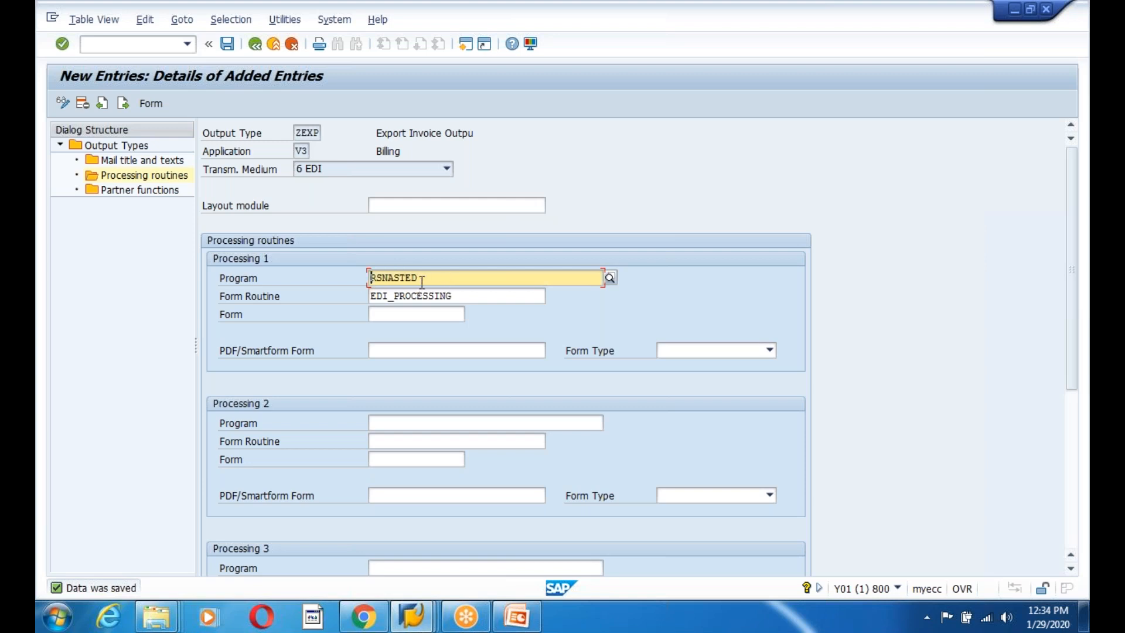
left_click(375, 296)
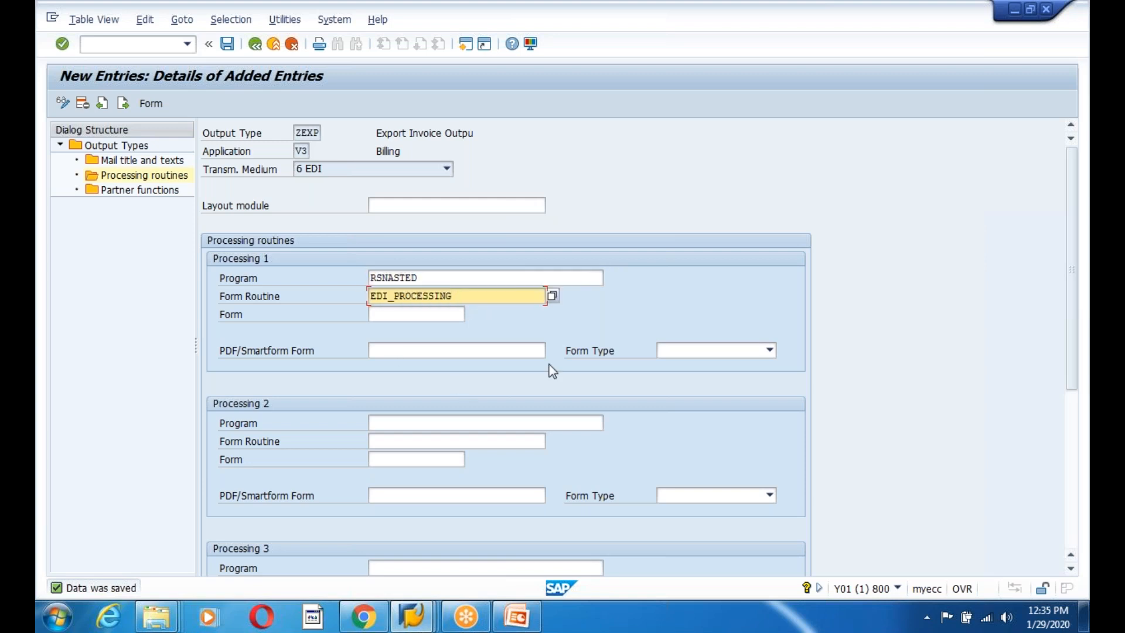
double_click(108, 193)
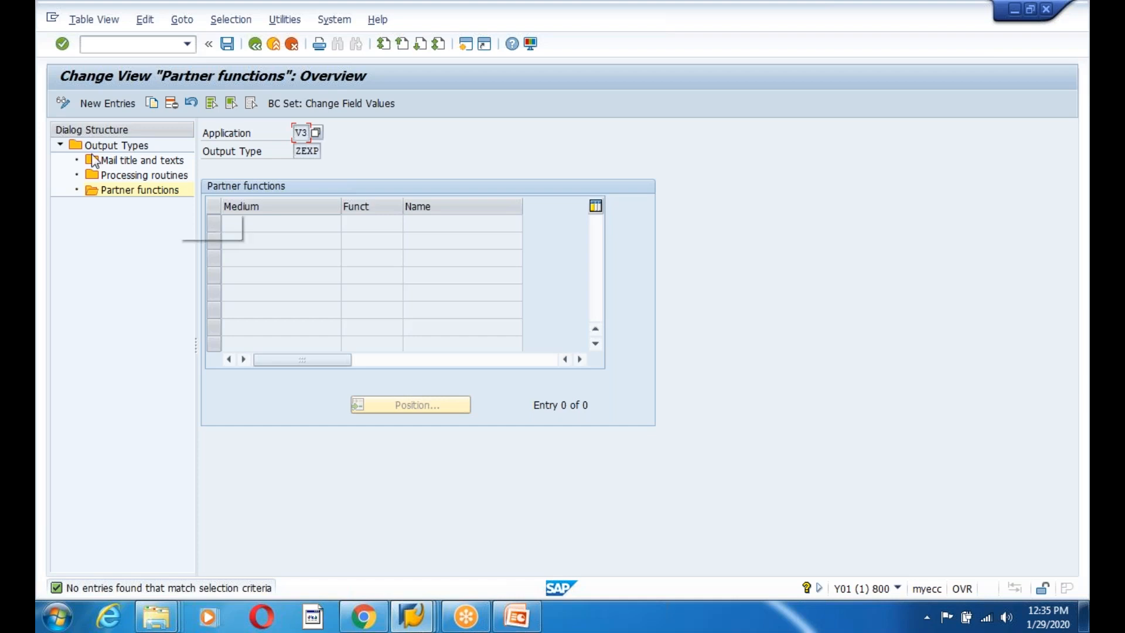
Add a ZEXP partner function entry with medium 6 EDI and function BP (Bill-to party), and save.
left_click(106, 103)
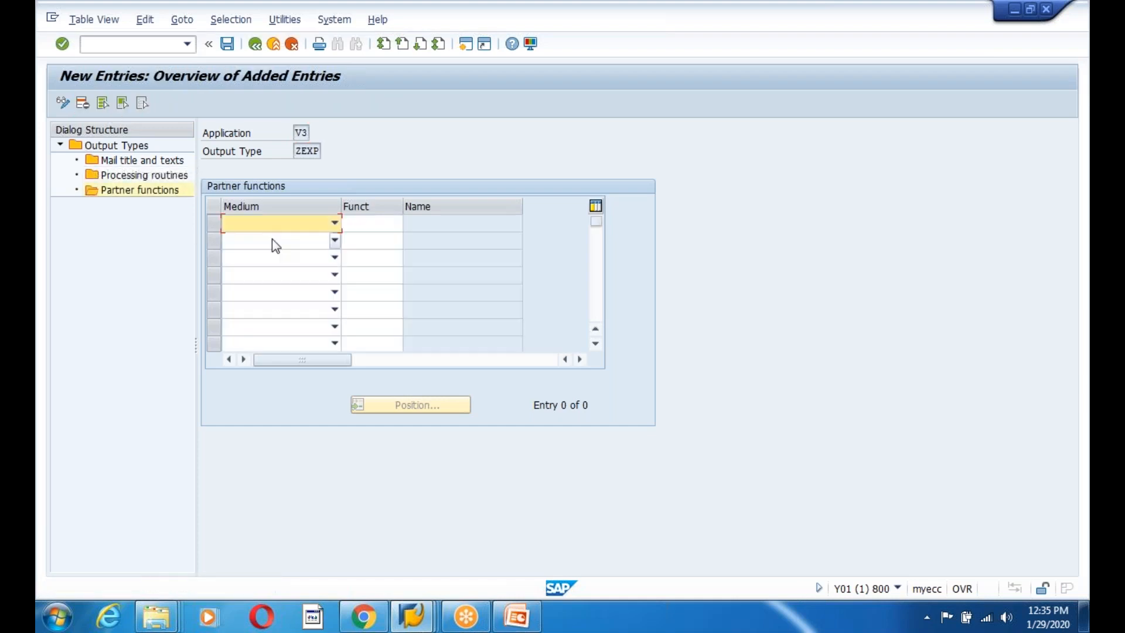
left_click(334, 224)
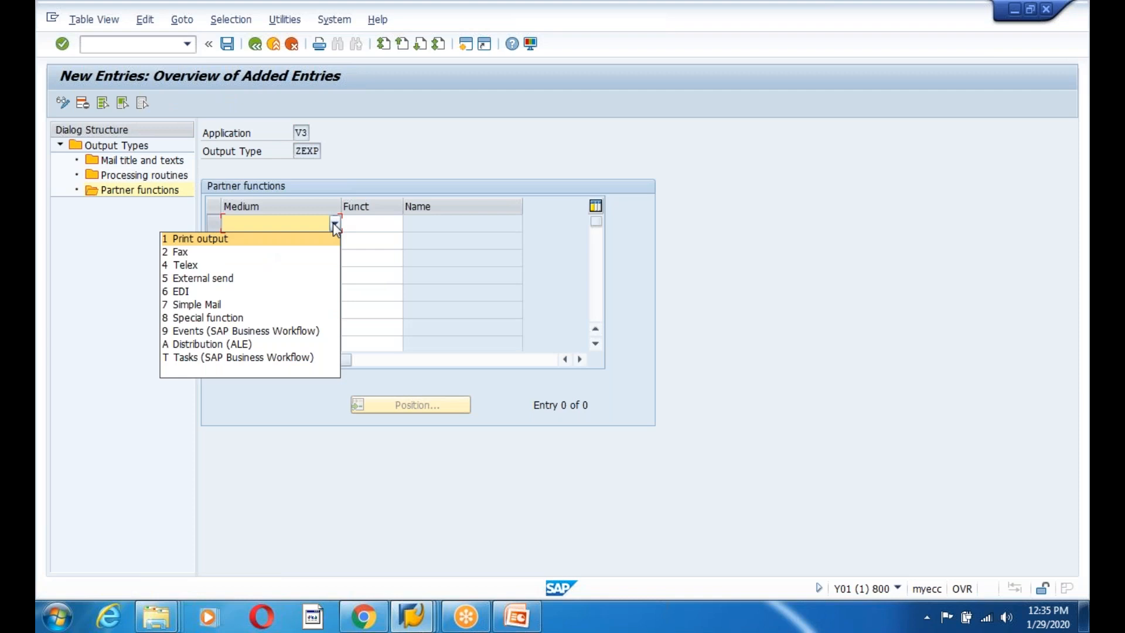
left_click(182, 291)
left_click(364, 222)
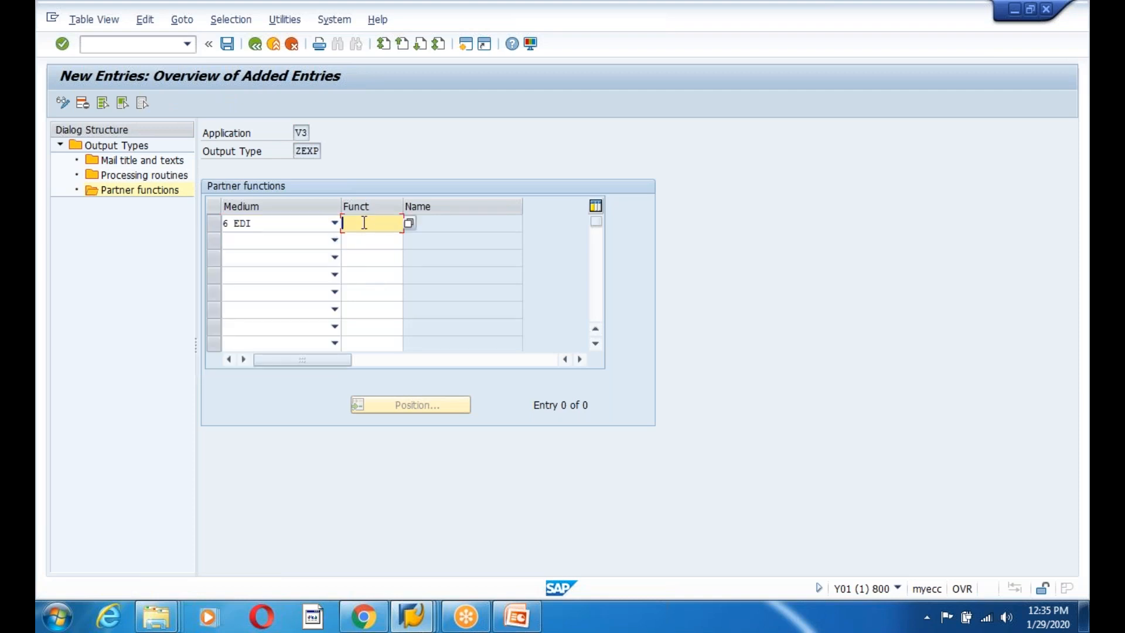
type("BP")
key("Return")
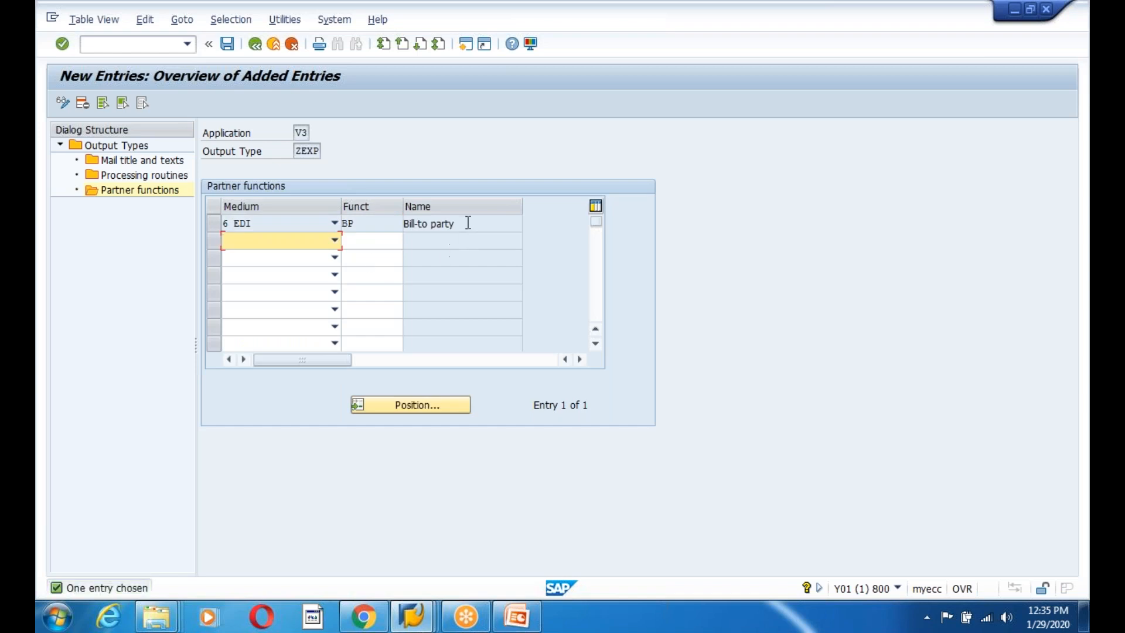
left_click_drag(464, 221, 350, 221)
left_click(227, 44)
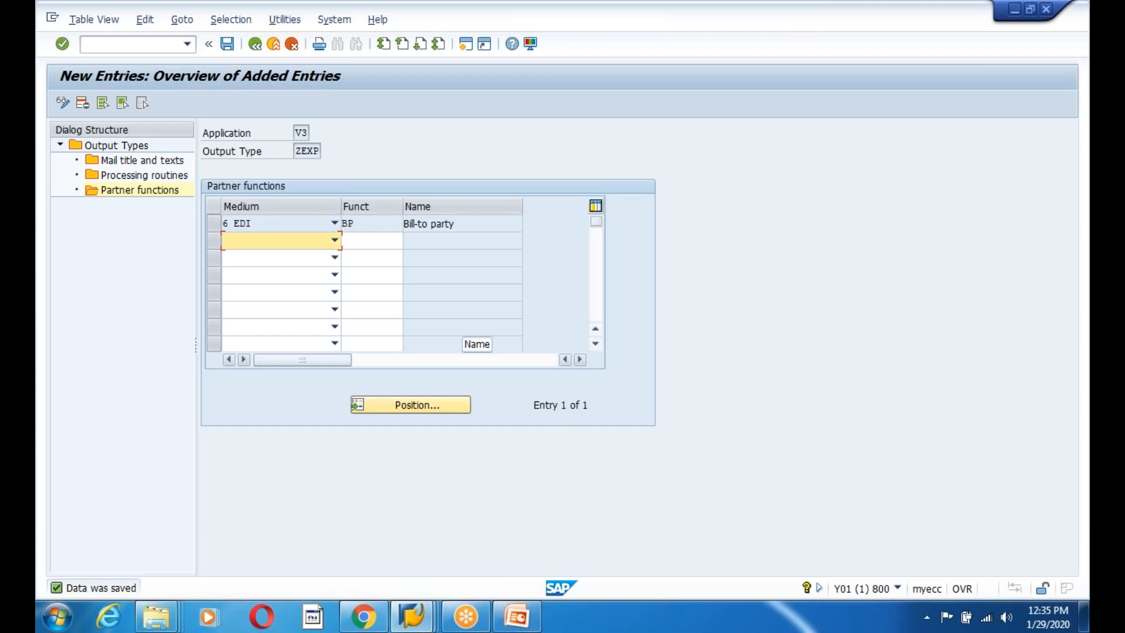
Review the BP Bill-to party entry, save it again, and return to the partner functions overview.
left_click_drag(467, 221, 376, 221)
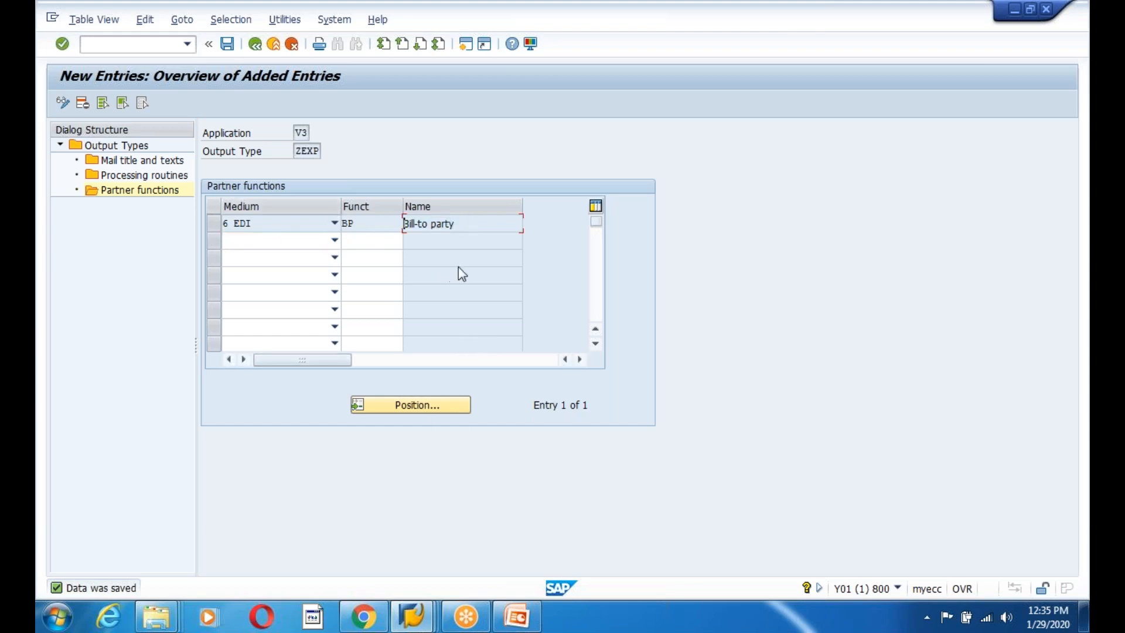
left_click_drag(471, 229, 321, 223)
left_click_drag(483, 230, 345, 247)
left_click(364, 224)
left_click(467, 223)
left_click(370, 226)
double_click(348, 224)
key("Tab")
left_click(347, 223)
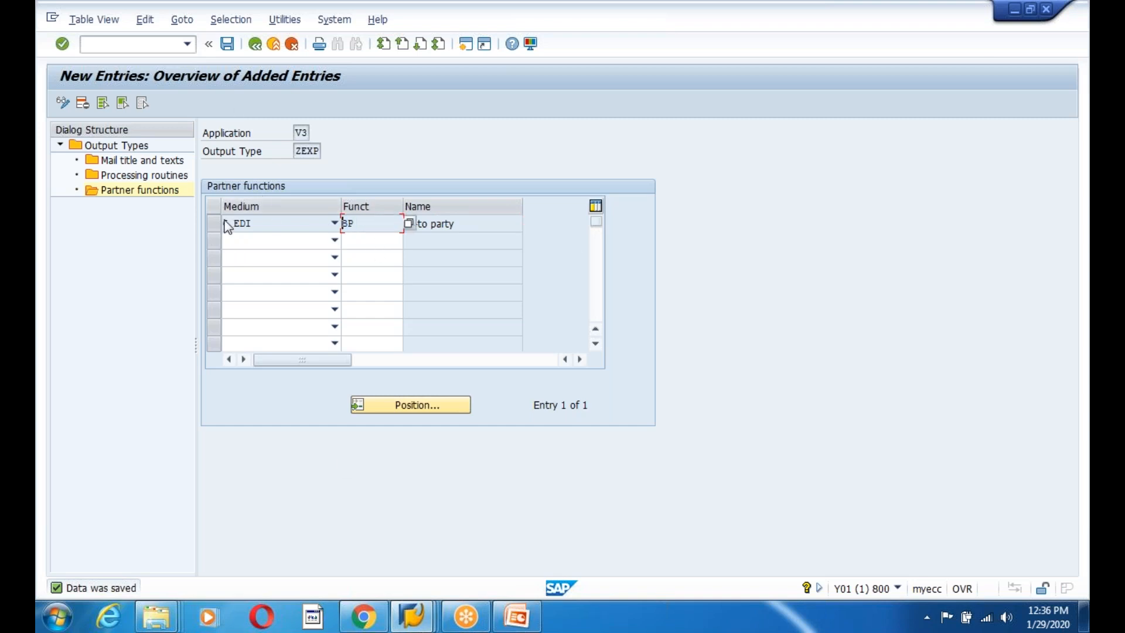
left_click(227, 45)
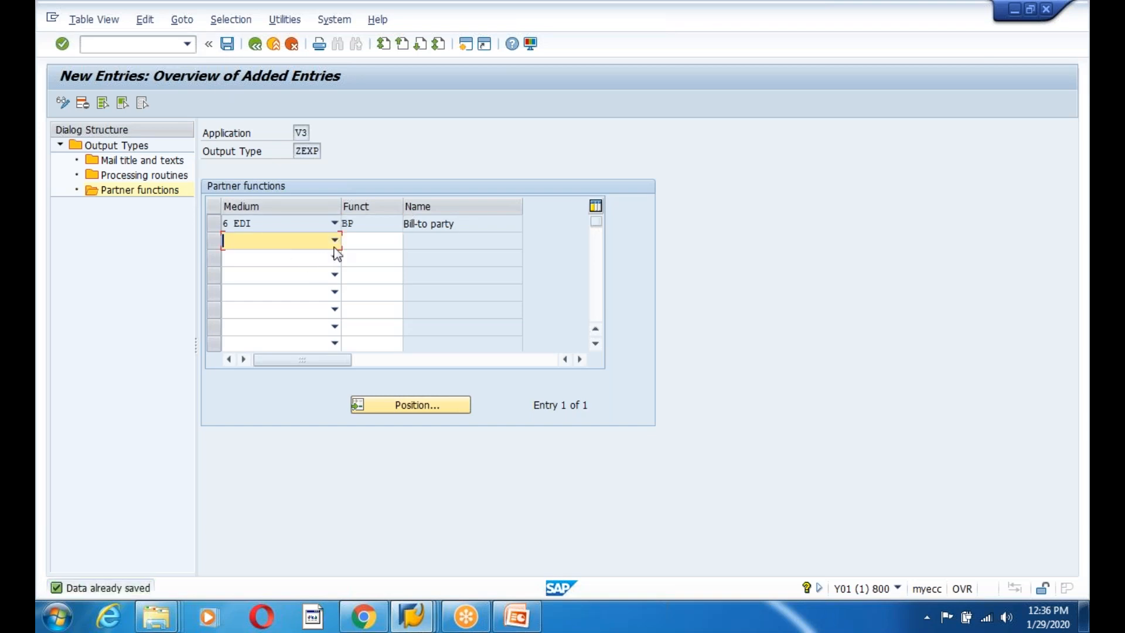
left_click(364, 225)
left_click(228, 45)
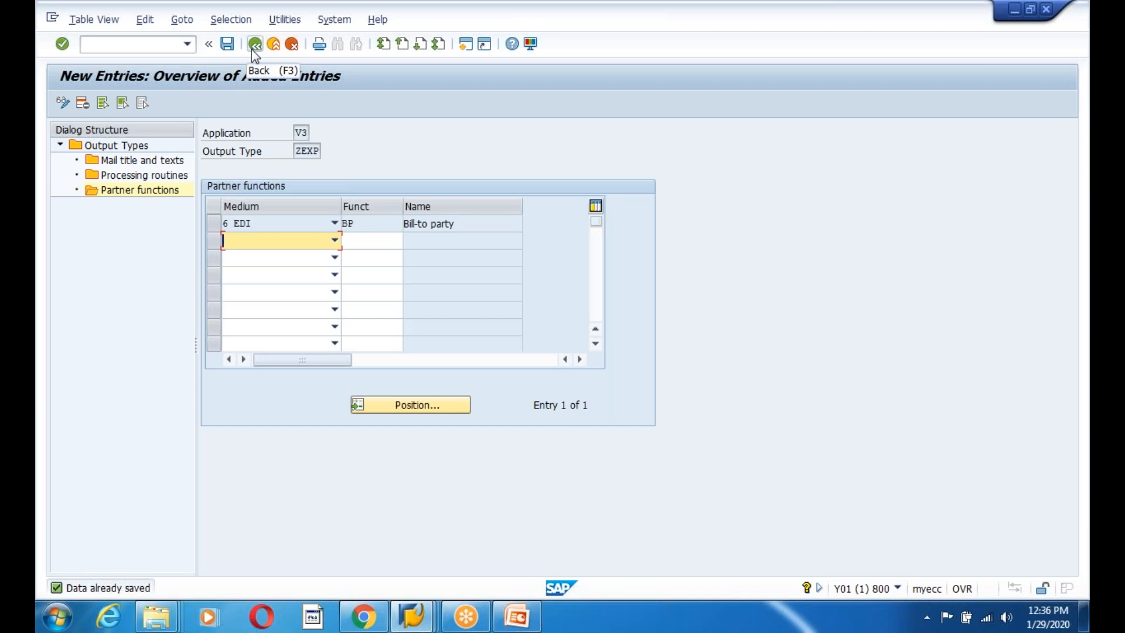
left_click(255, 46)
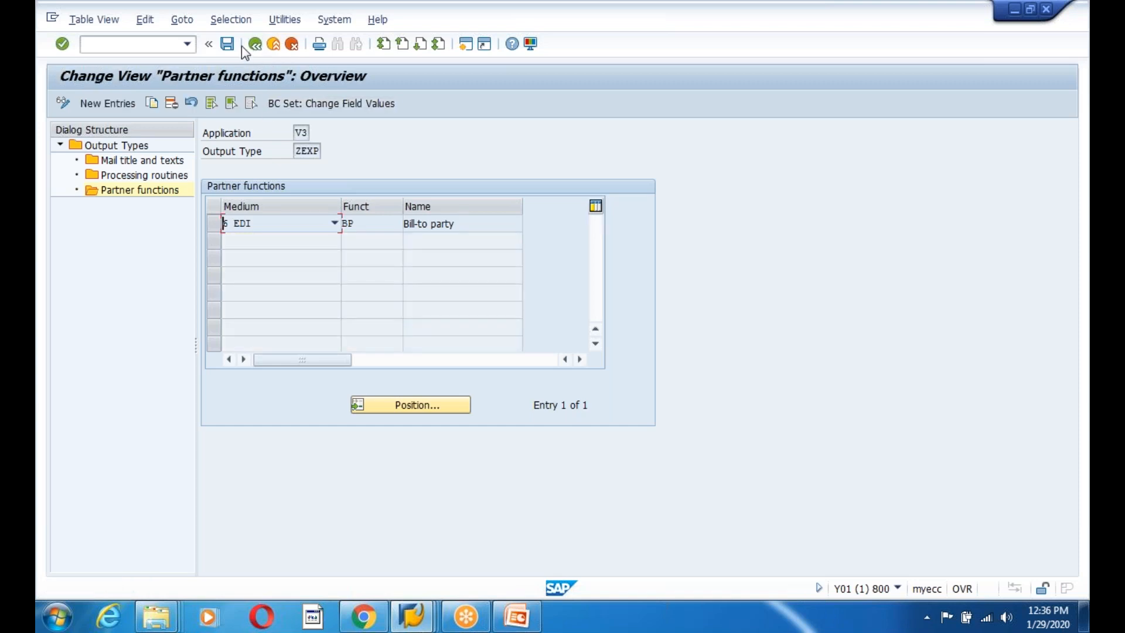
Back out of ZEXP's partner functions and the output types list to the NACE application list.
left_click(227, 44)
left_click(255, 45)
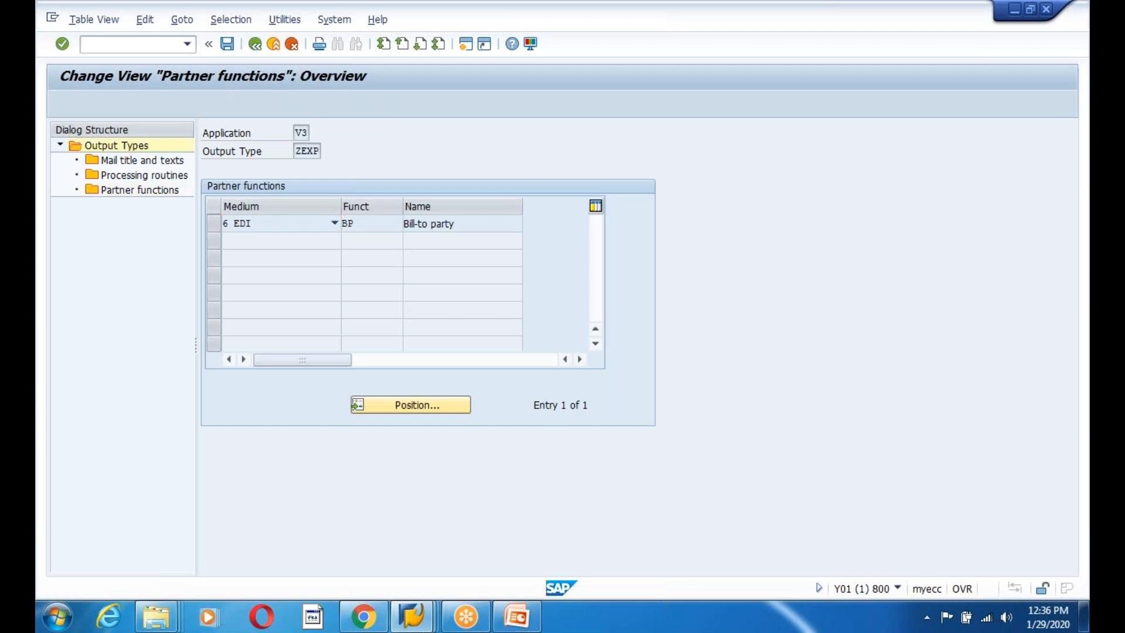
left_click(255, 49)
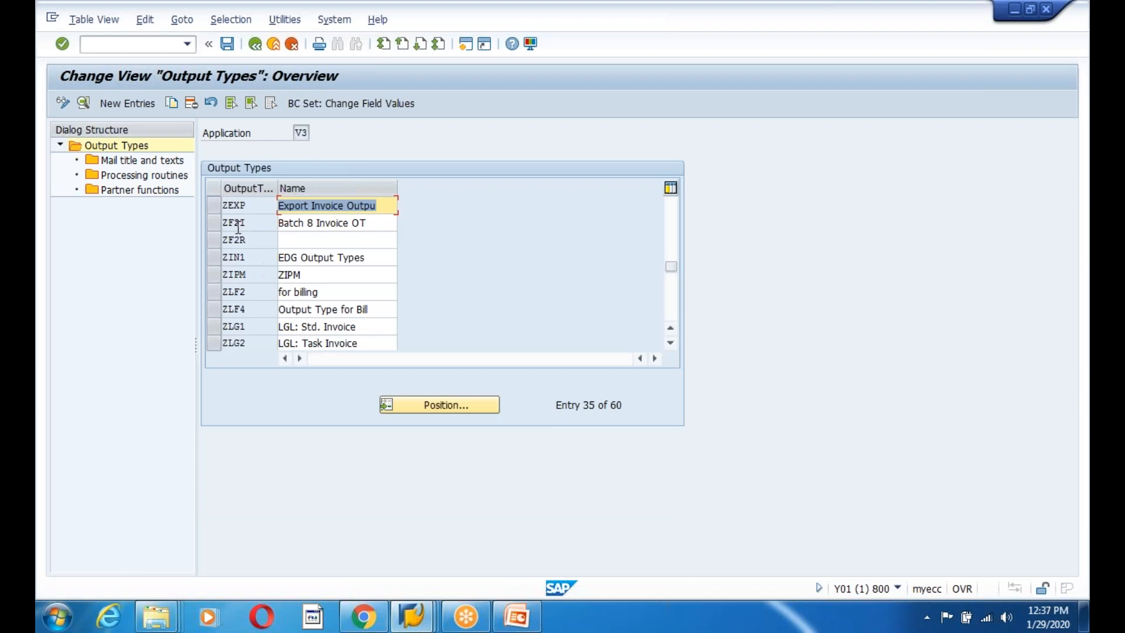
left_click(217, 210)
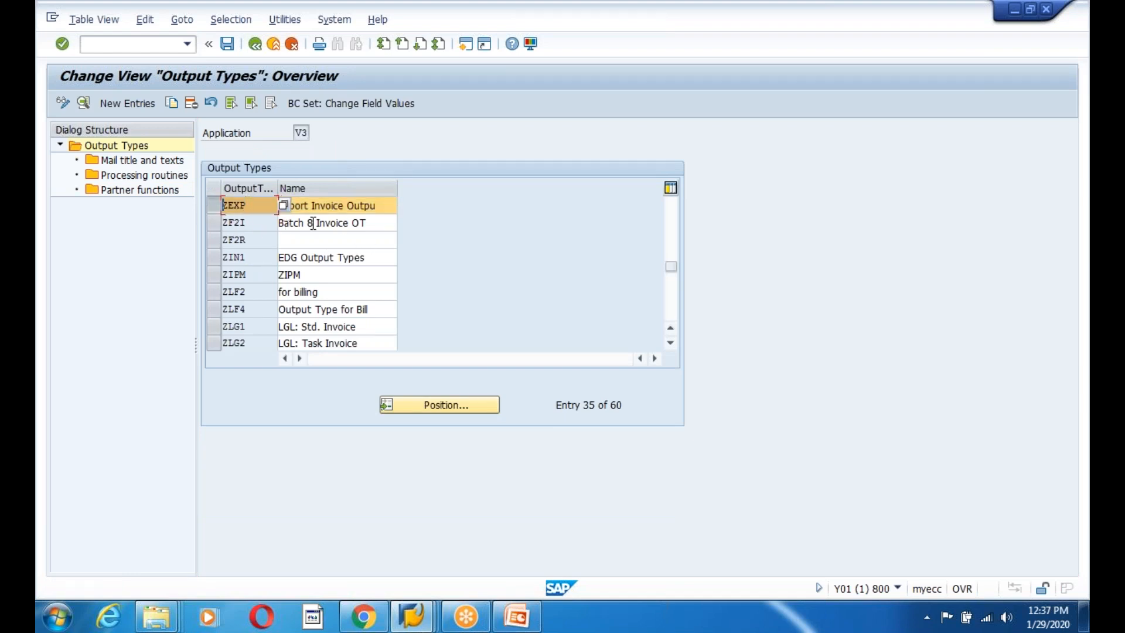
left_click(374, 207)
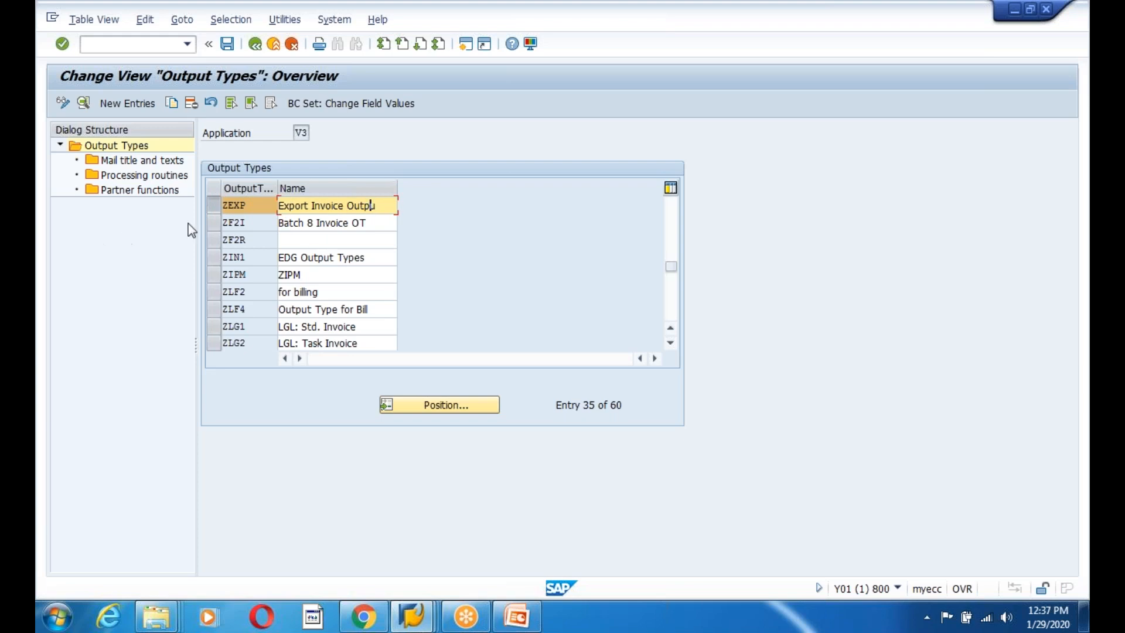
left_click(255, 49)
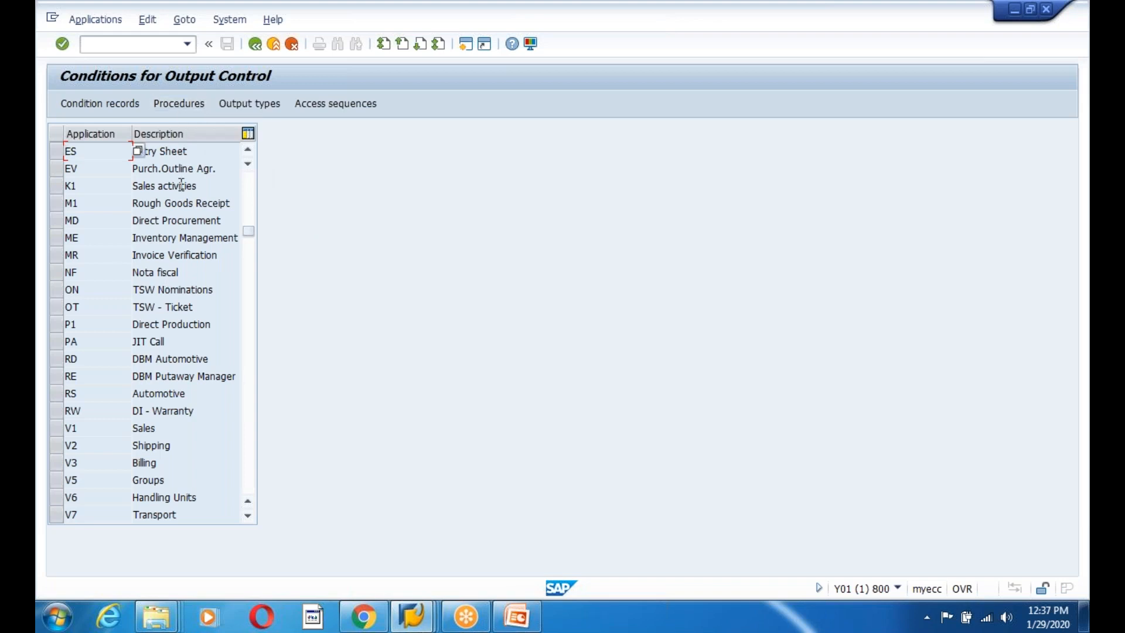
Inspect the control steps of procedure V10000 Billing Output, then back out to the application list.
left_click(177, 108)
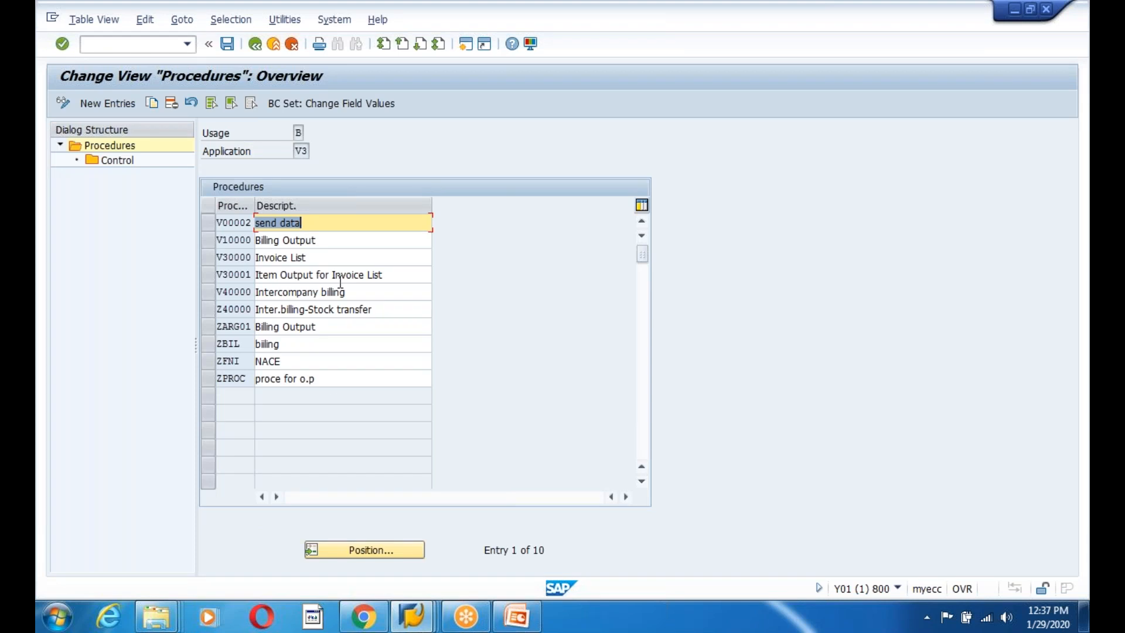
left_click(323, 242)
left_click_drag(323, 242, 240, 242)
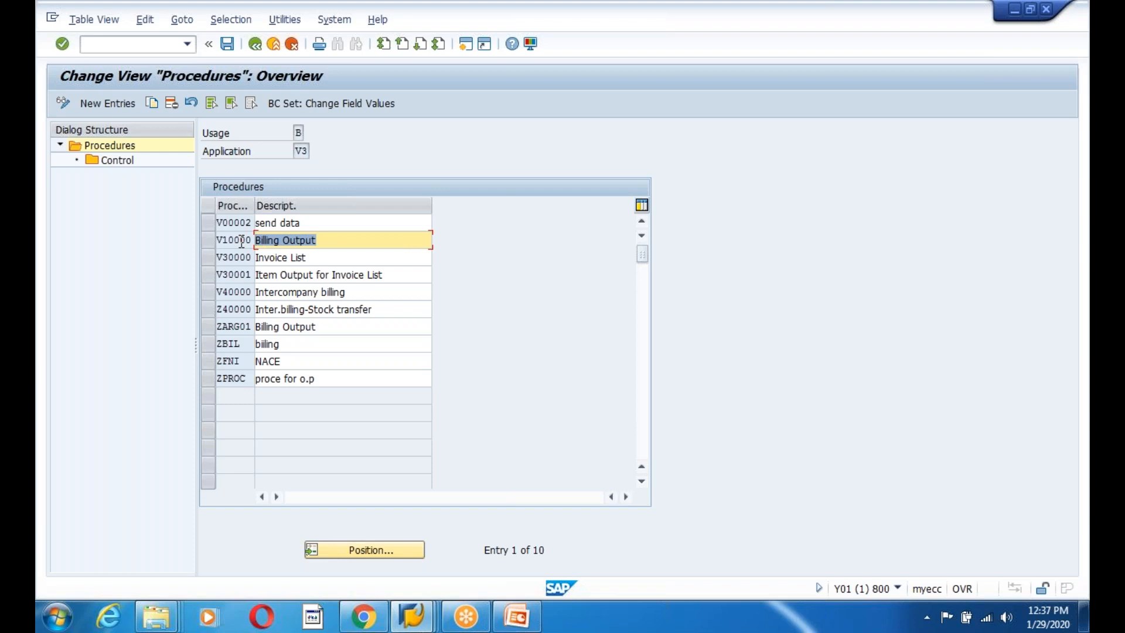
double_click(230, 240)
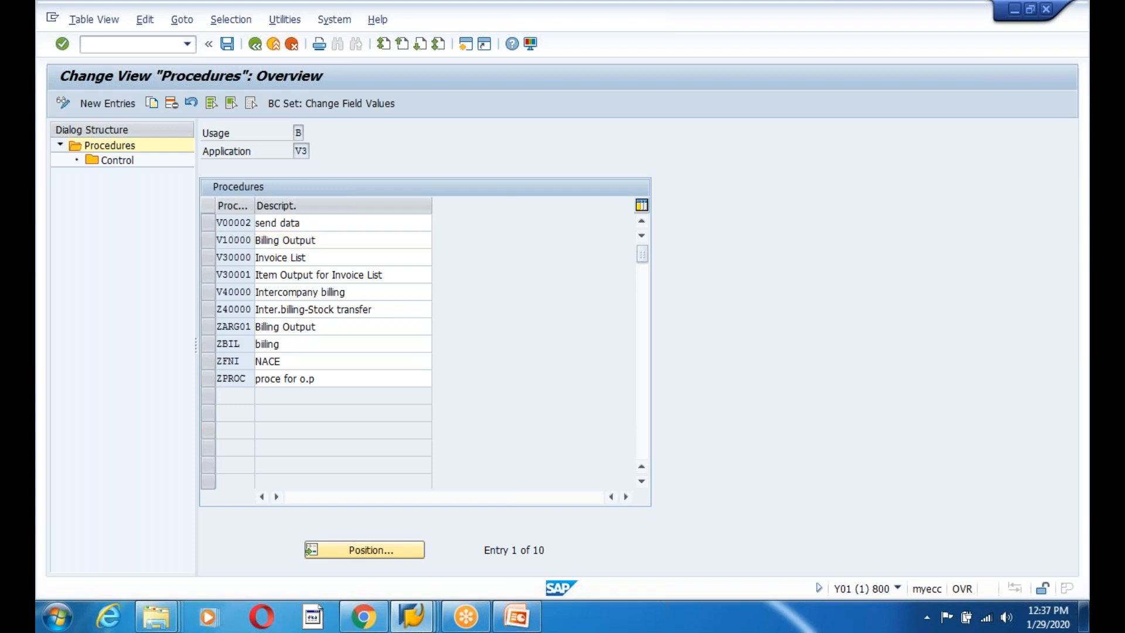
left_click(209, 244)
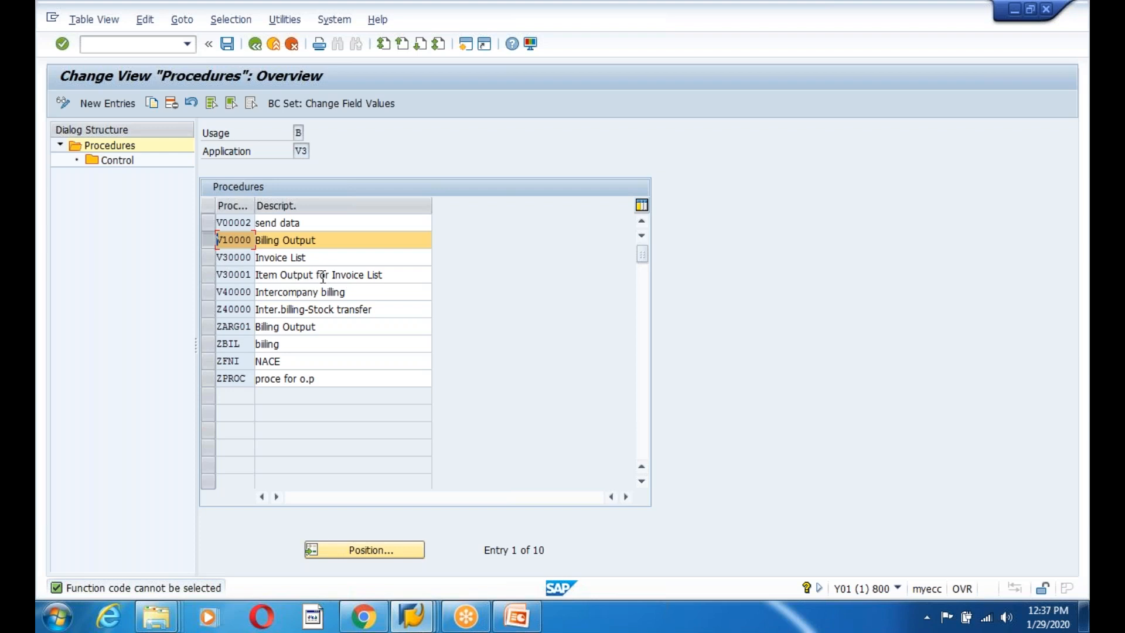
double_click(122, 164)
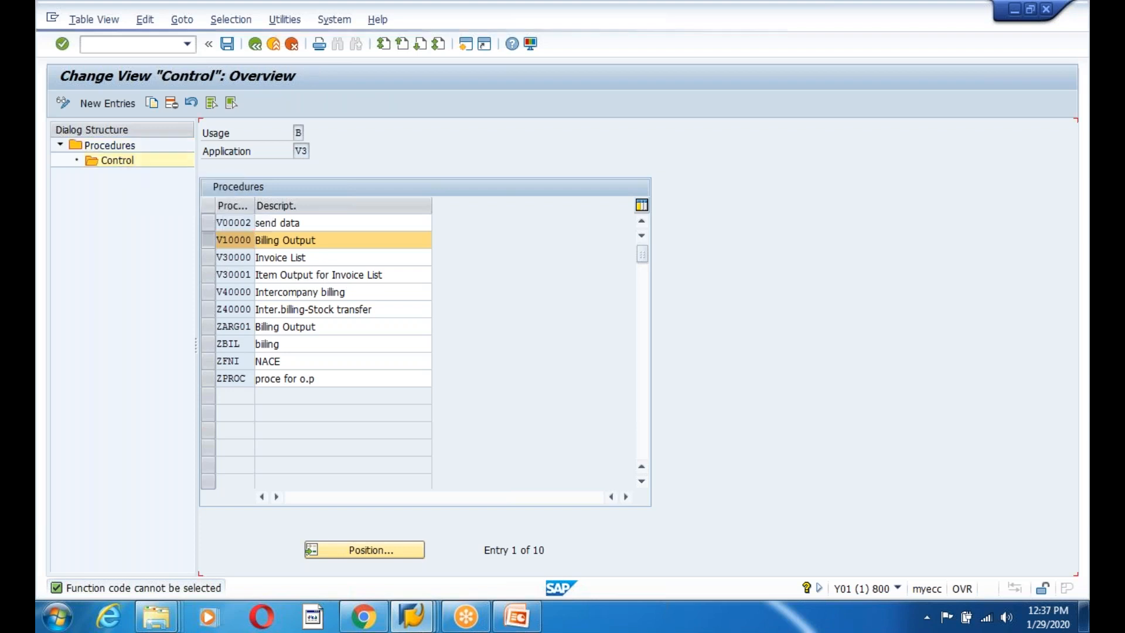
left_click(409, 274)
scroll(409, 275, "down", 6)
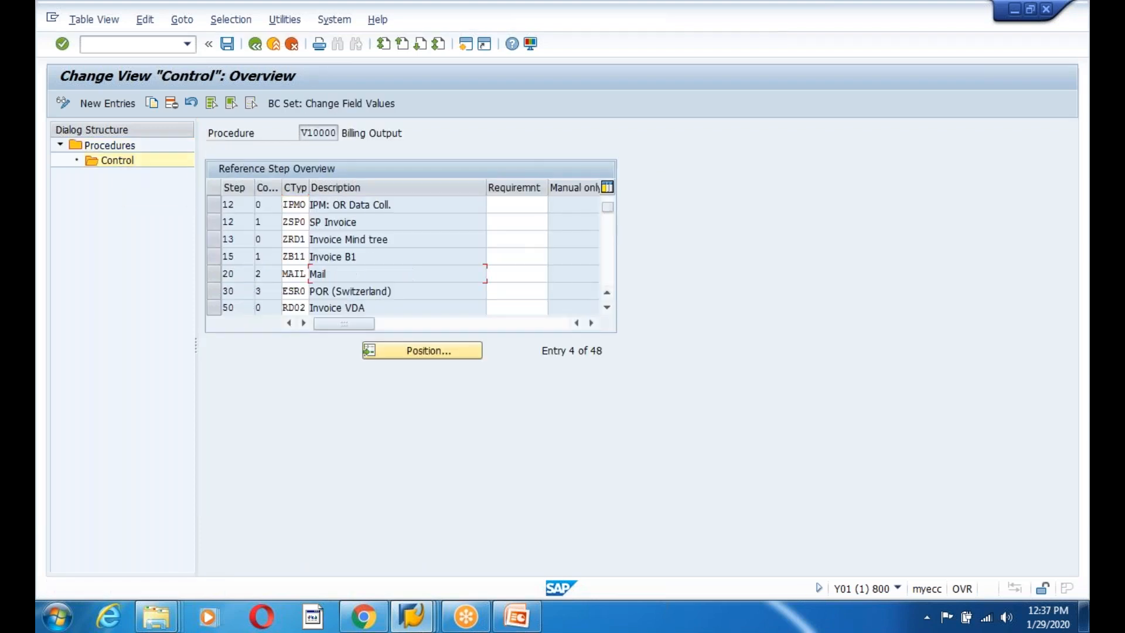
scroll(410, 274, "down", 7)
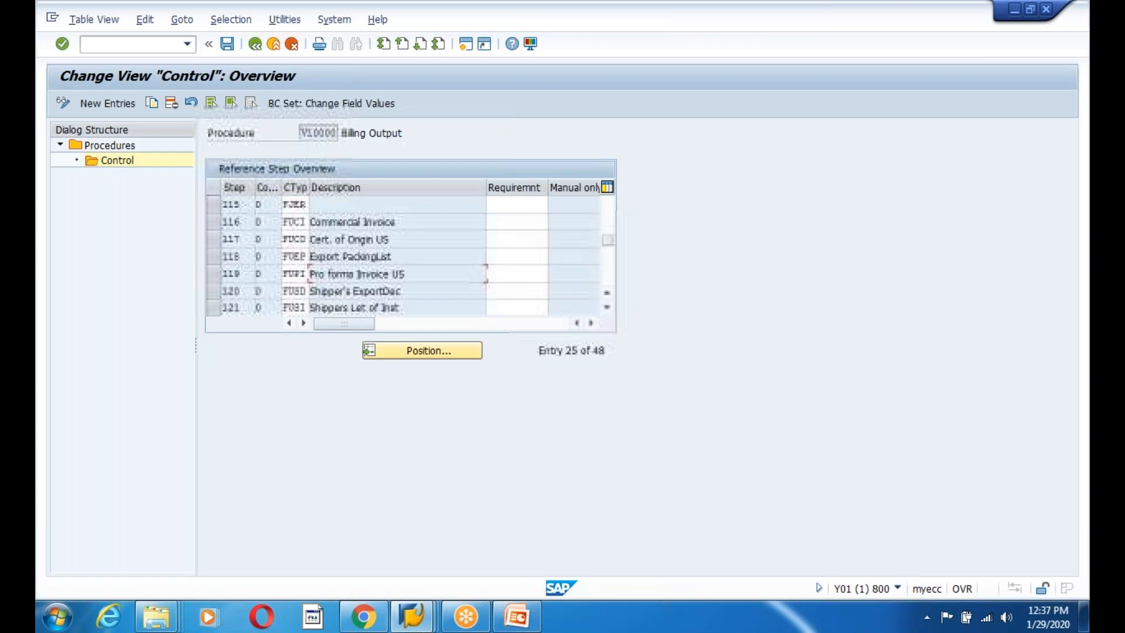
scroll(342, 235, "down", 3)
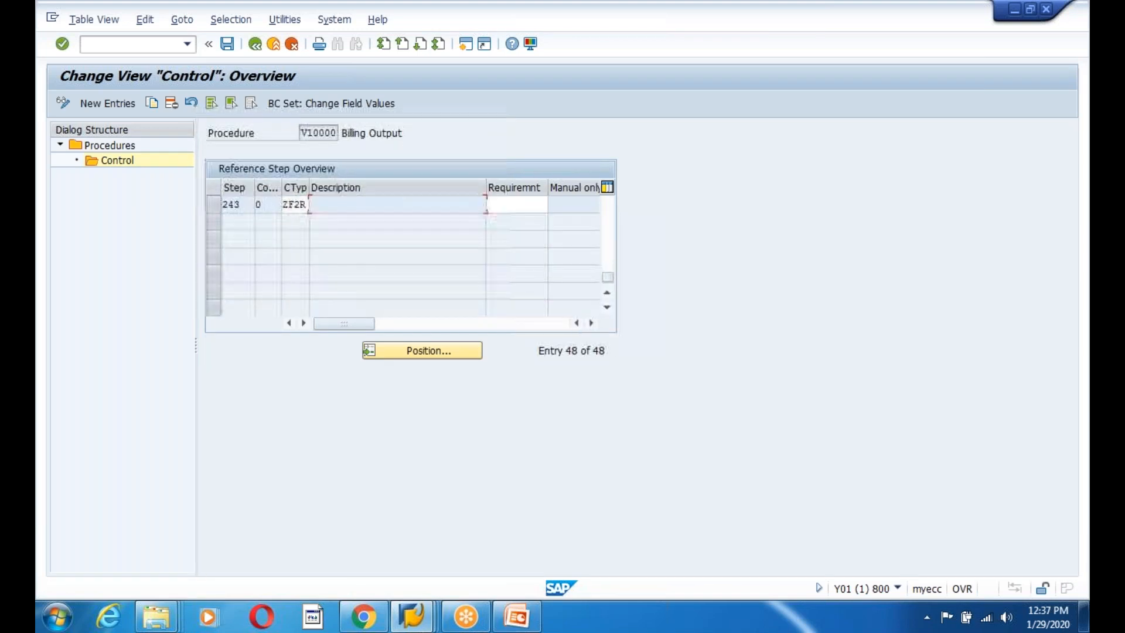
left_click(255, 45)
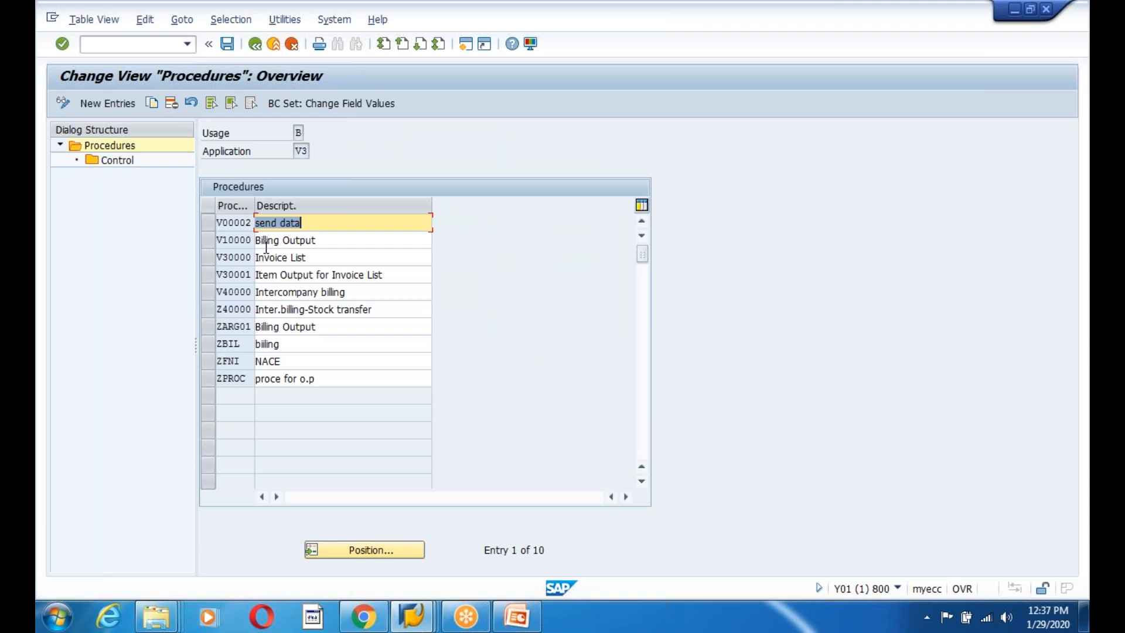
left_click(255, 45)
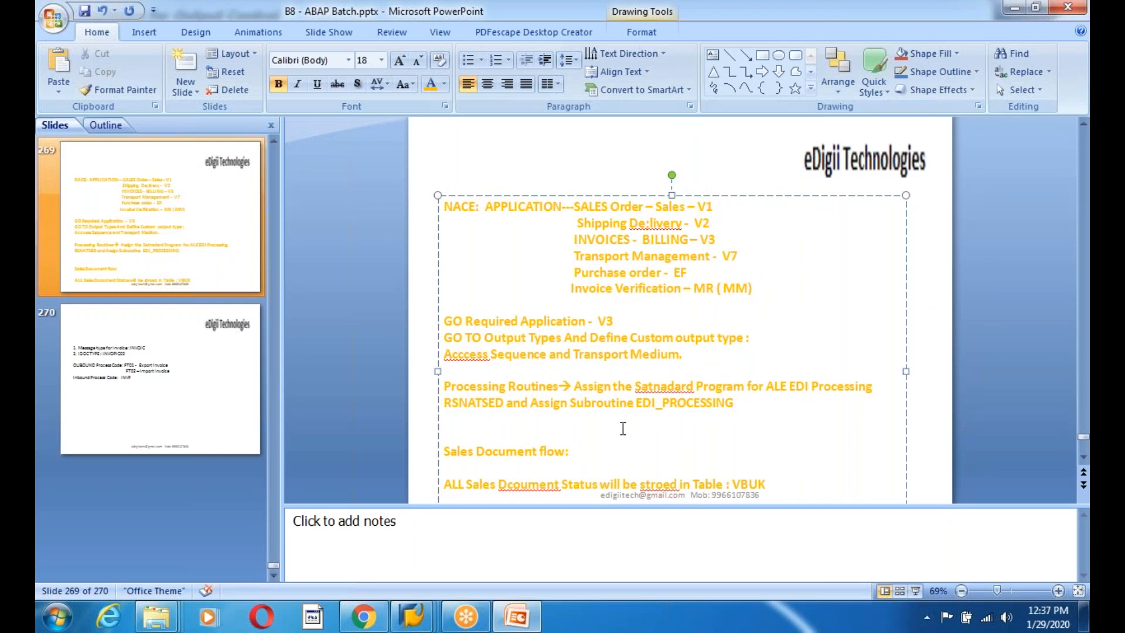
Add 'Assign Output type to procedures:' to slide 269 and return to SAP.
type("Assign Output")
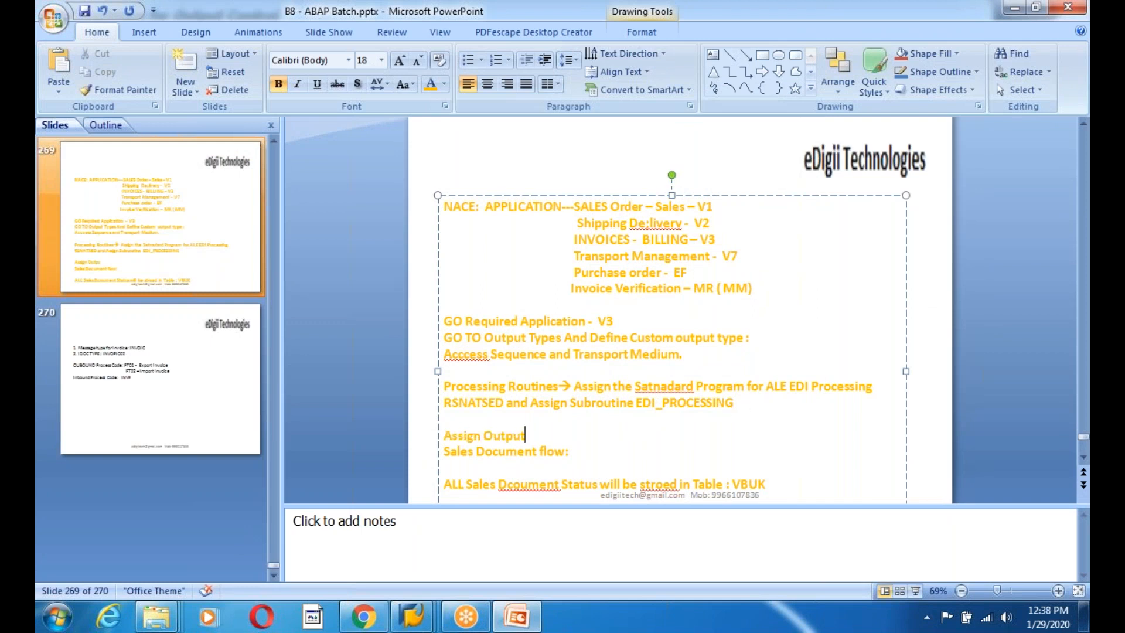
type(" type to proce")
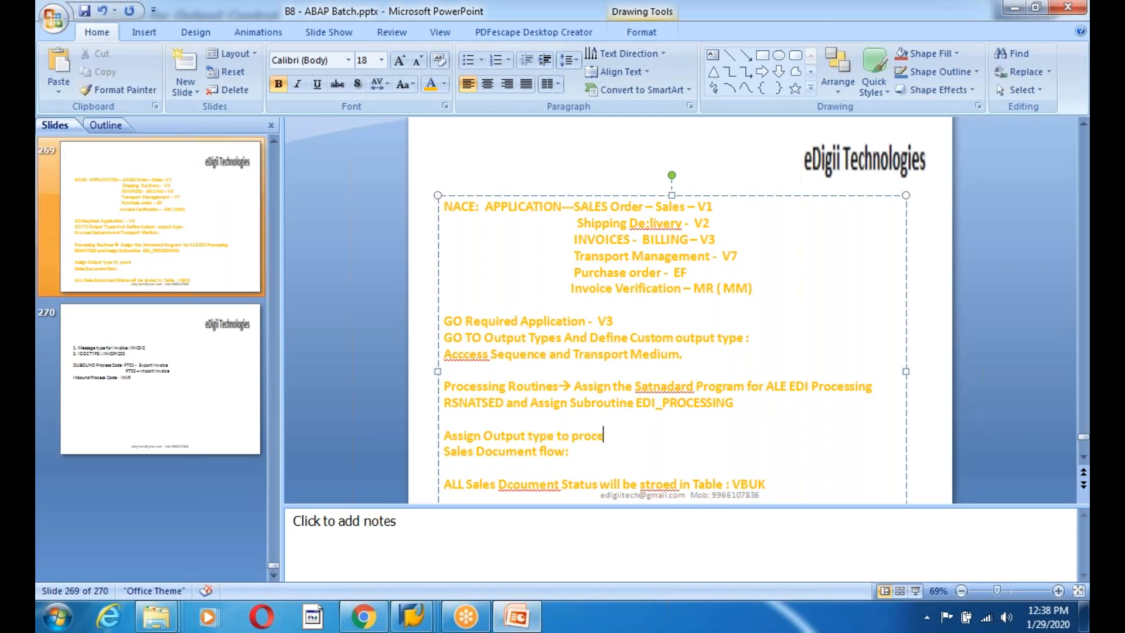
type("dures:")
key("Return")
key("alt+Tab")
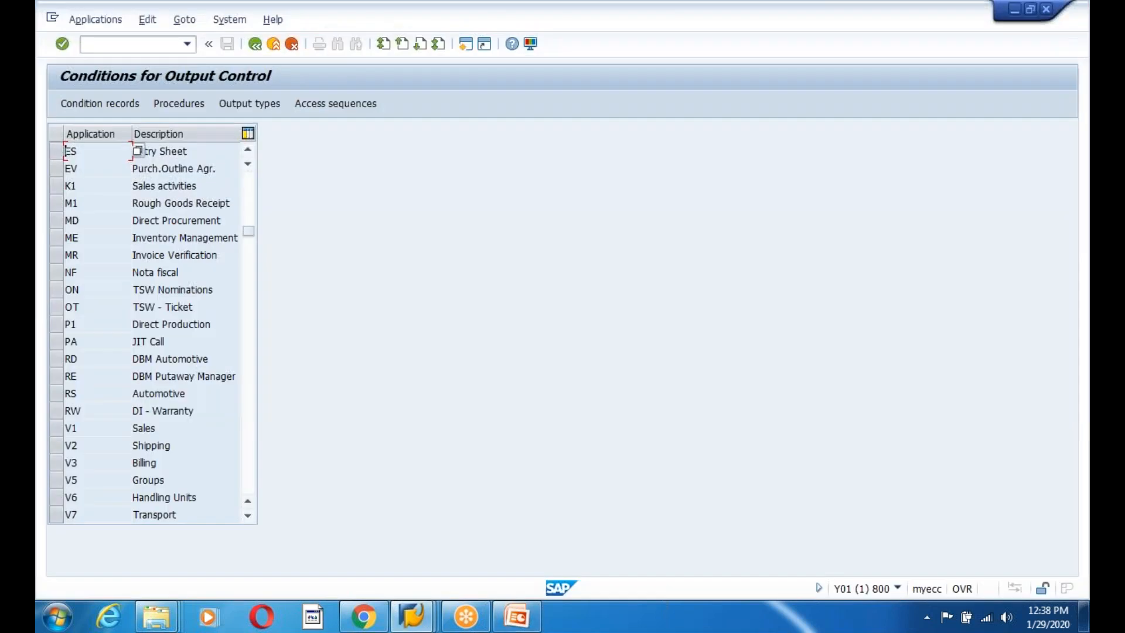
Open the control steps of V3 Billing procedure V10000 Billing Output.
left_click(81, 410)
left_click(56, 463)
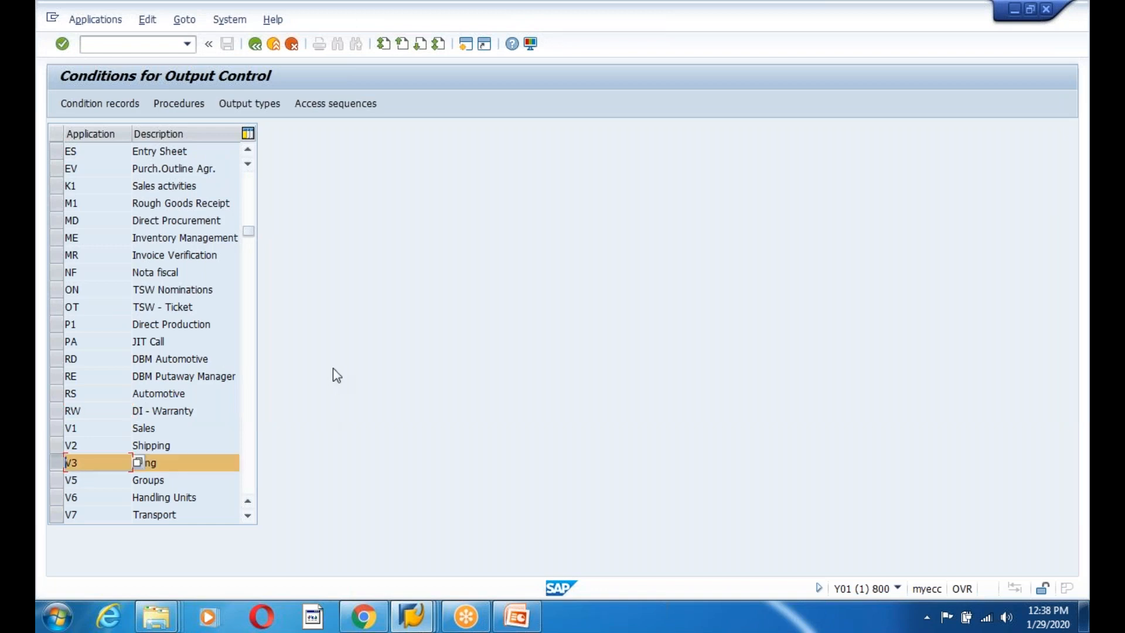
left_click(179, 104)
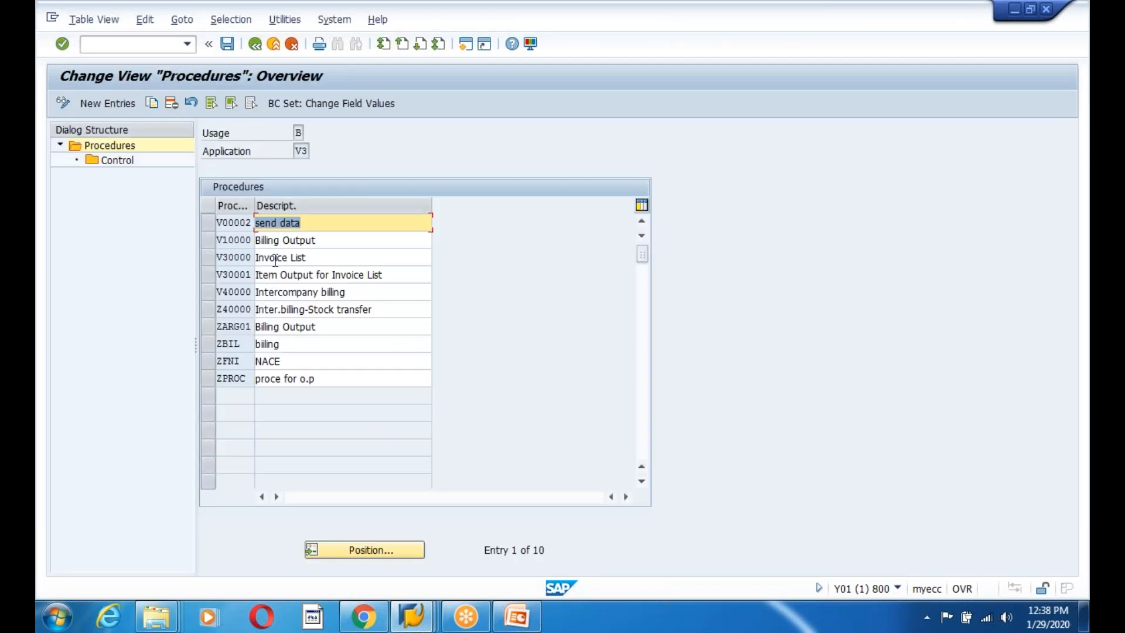
left_click(236, 241)
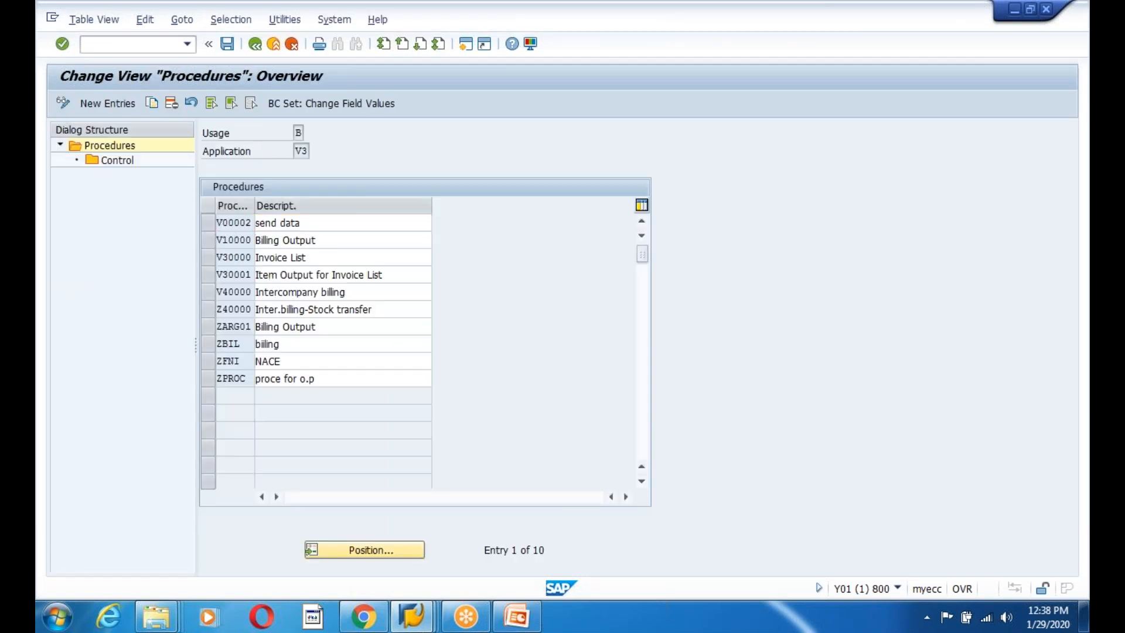
left_click(208, 240)
double_click(114, 160)
left_click(517, 290)
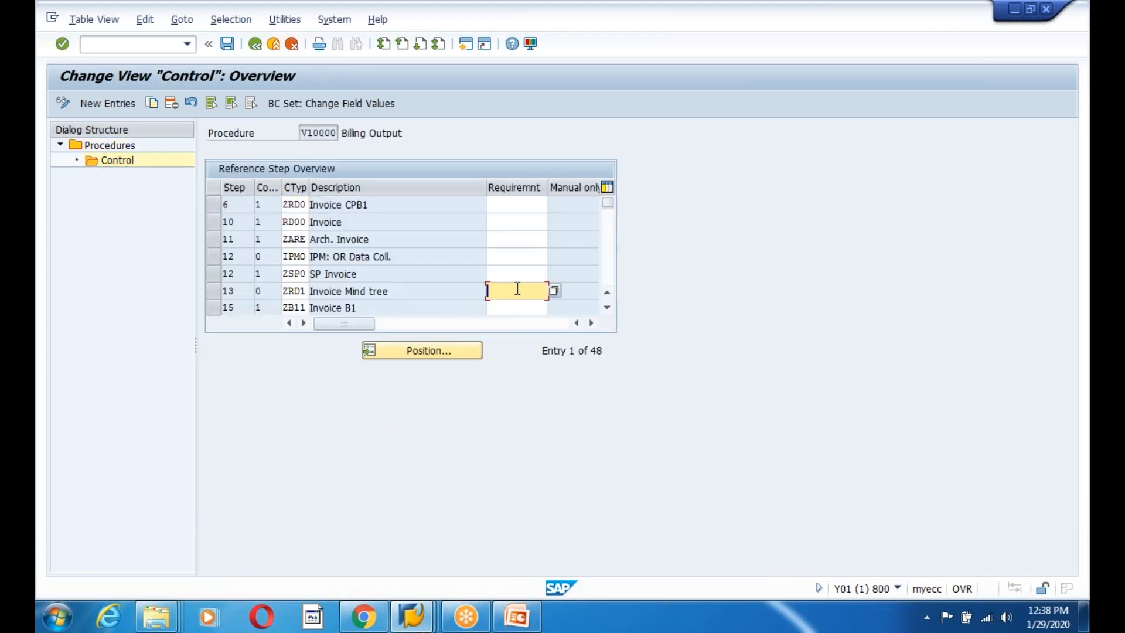
scroll(517, 289, "down", 1)
scroll(515, 298, "down", 6)
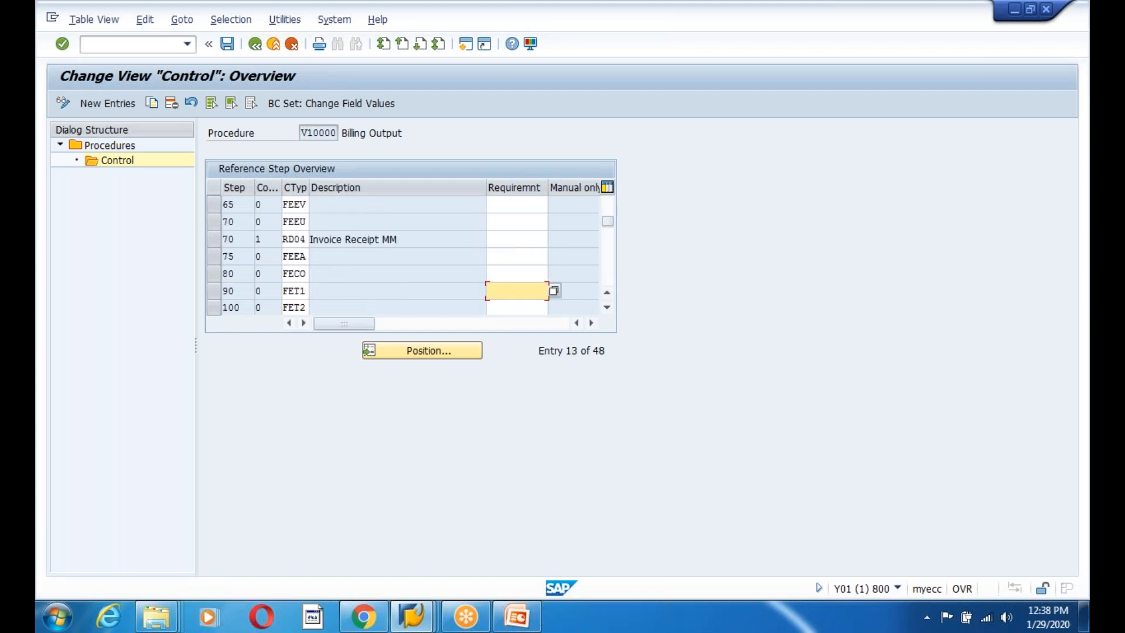
scroll(517, 290, "down", 7)
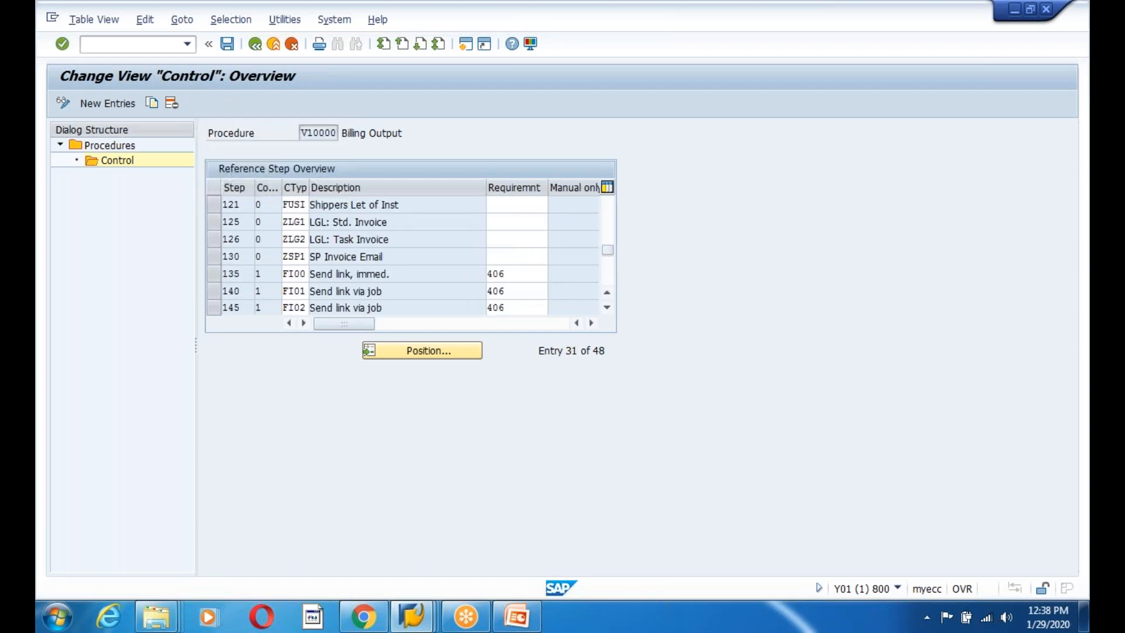
scroll(518, 290, "down", 1)
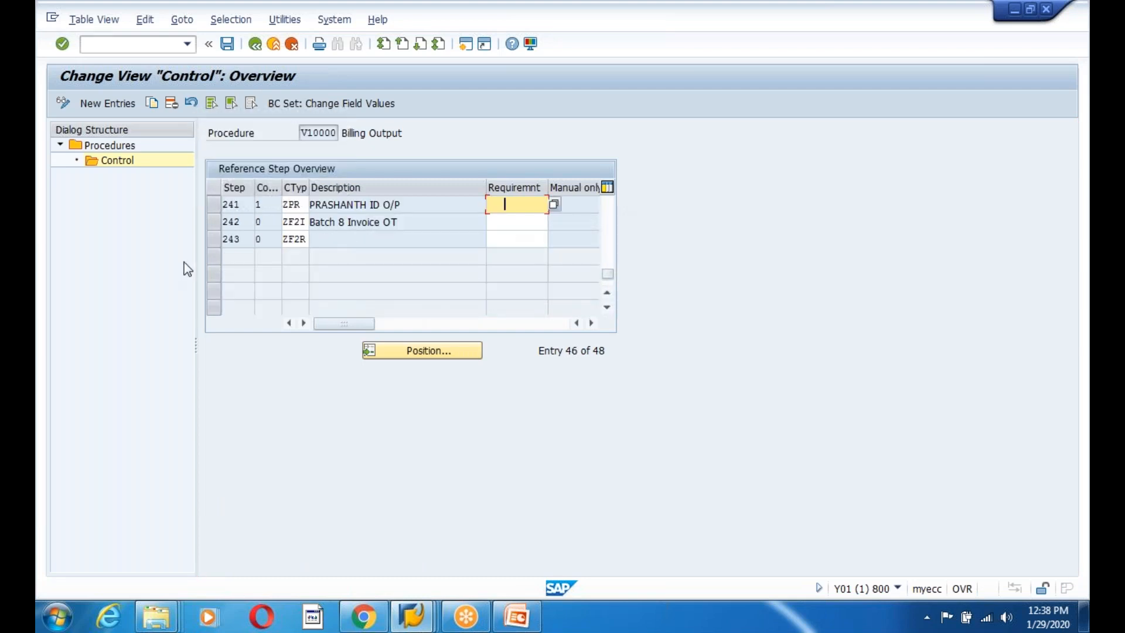
Add control step 244 with output type ZEXP and save it under the customizing request.
left_click(108, 104)
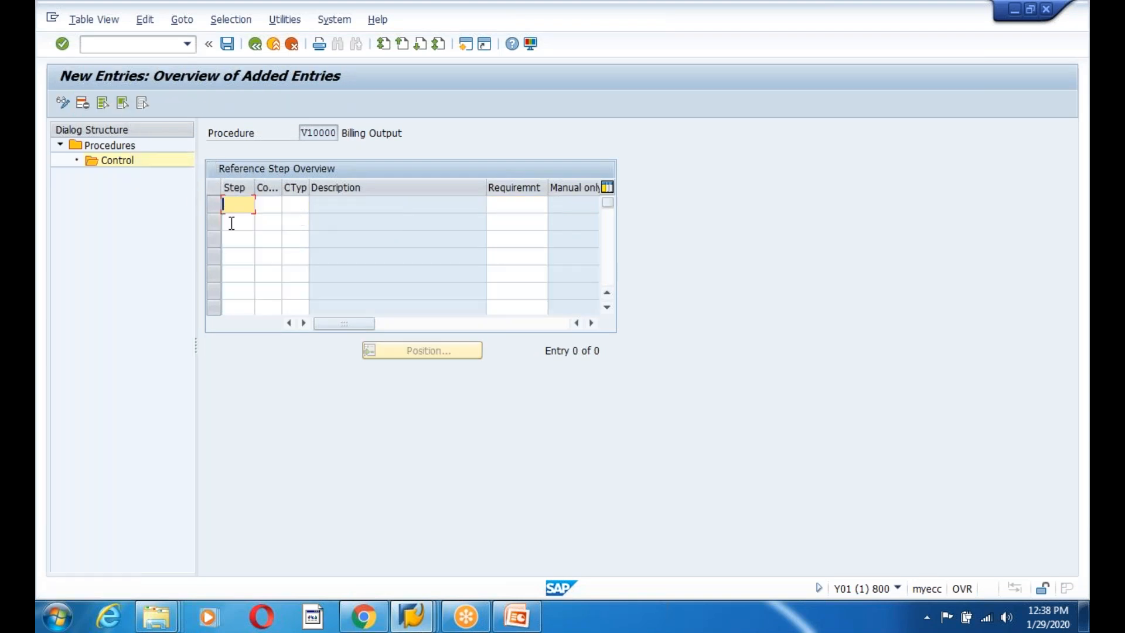
type("244")
left_click(277, 208)
left_click_drag(282, 187, 287, 188)
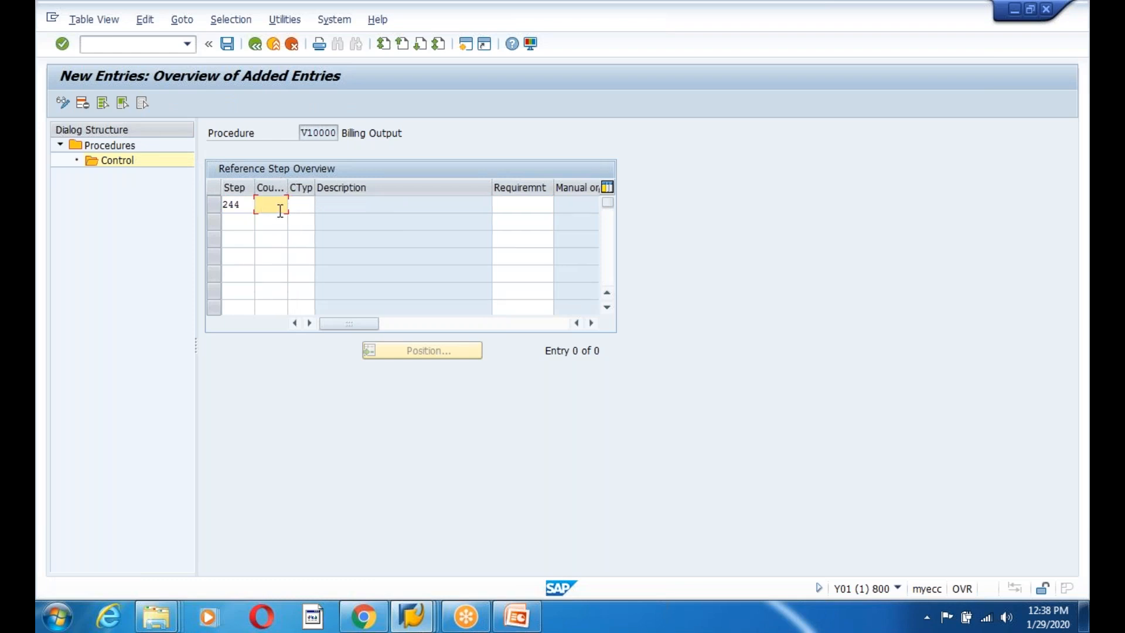
left_click(299, 209)
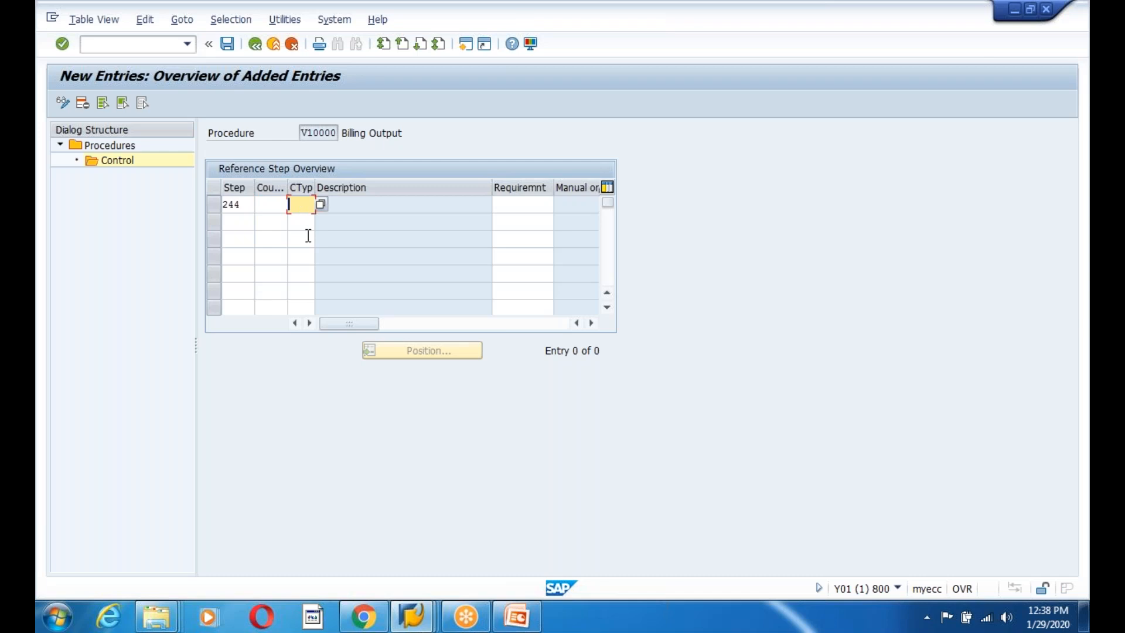
type("ZEXP")
key("Return")
left_click(226, 44)
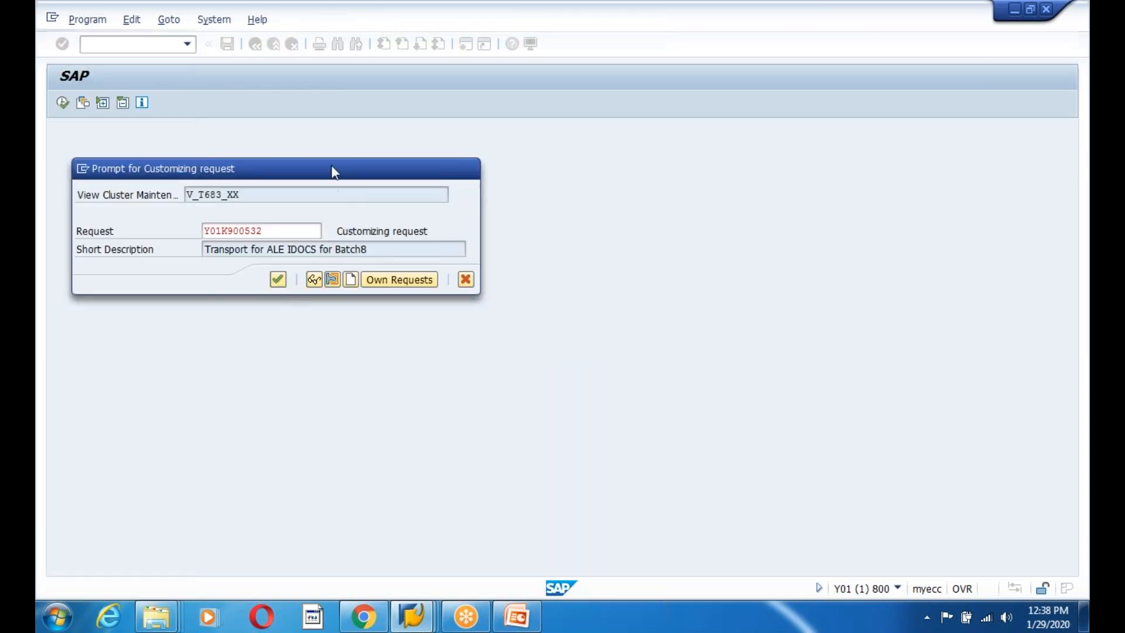
key("Return")
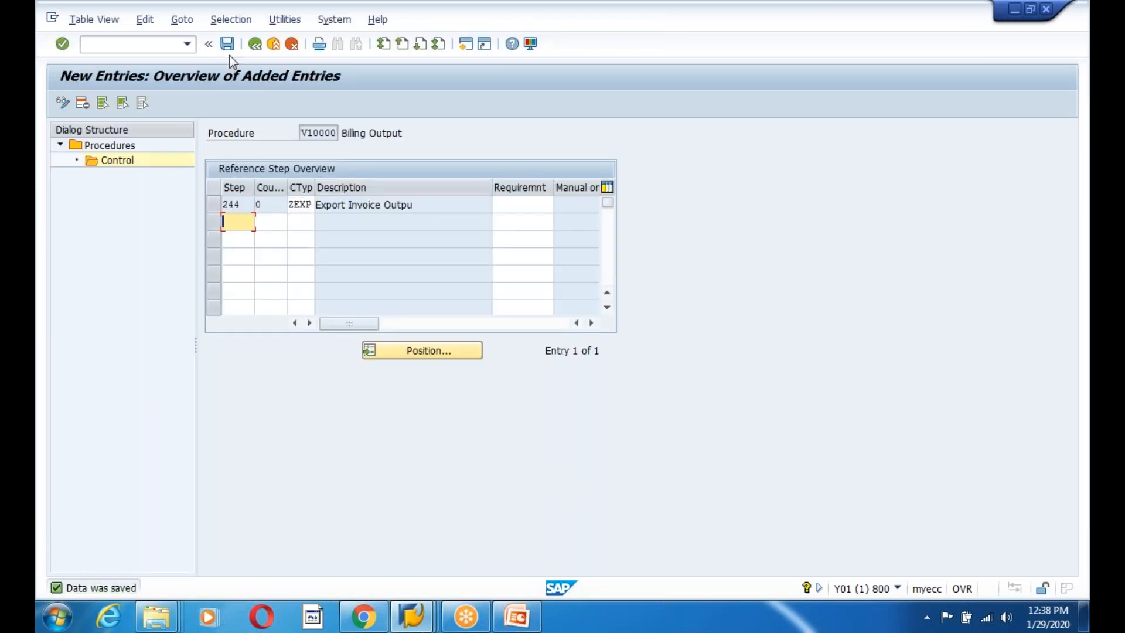
Return to the Output Control application list and select V3 Billing again.
left_click(254, 44)
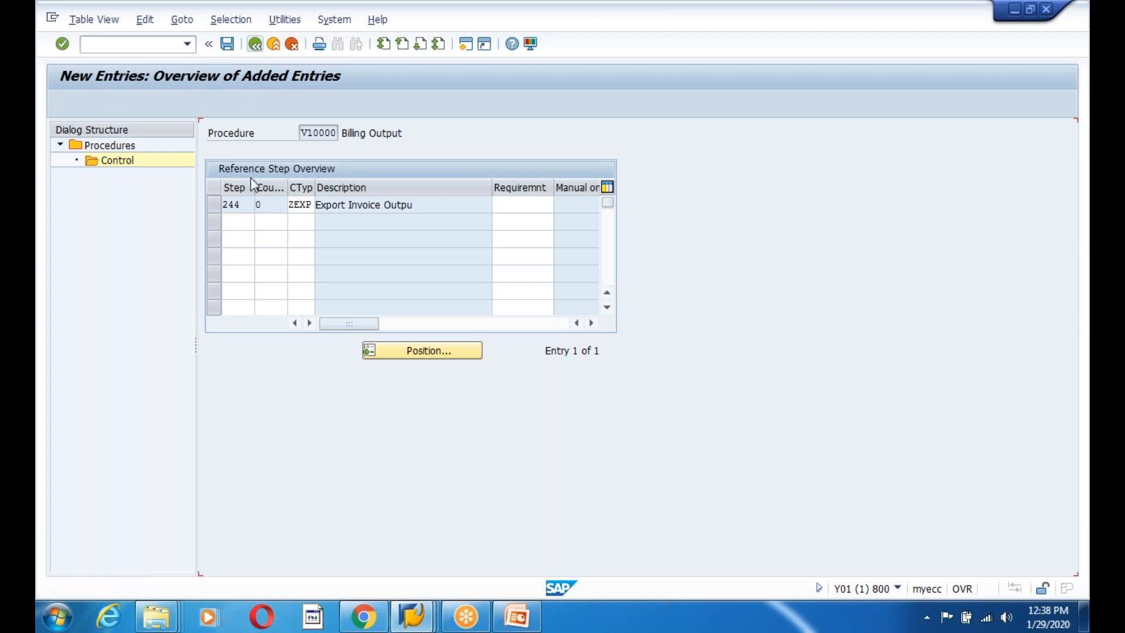
left_click(254, 44)
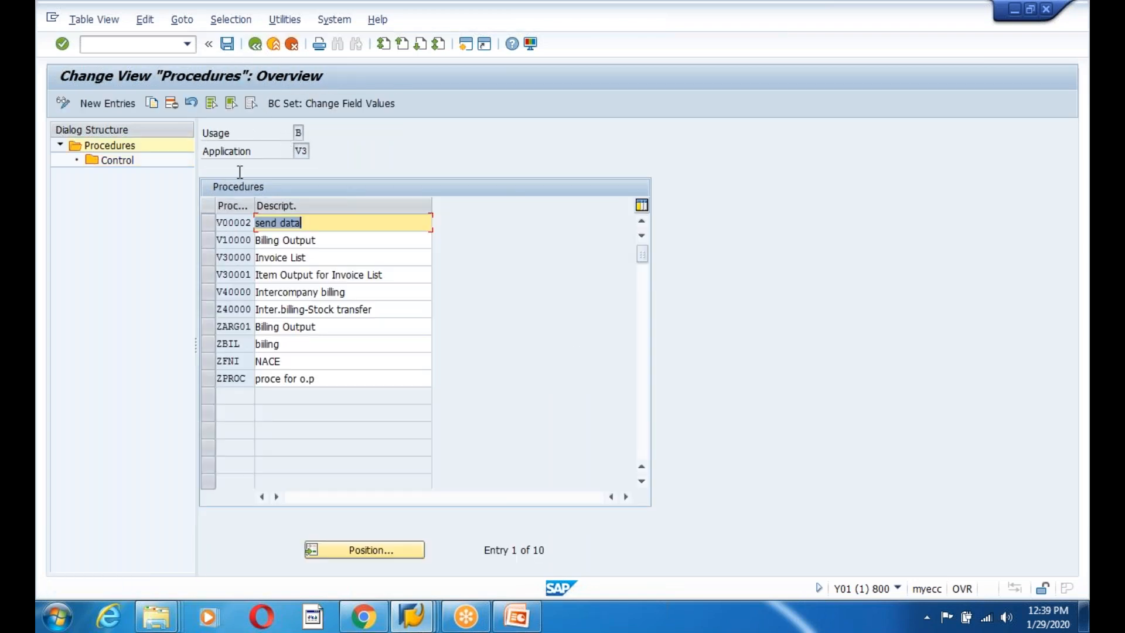
left_click(254, 45)
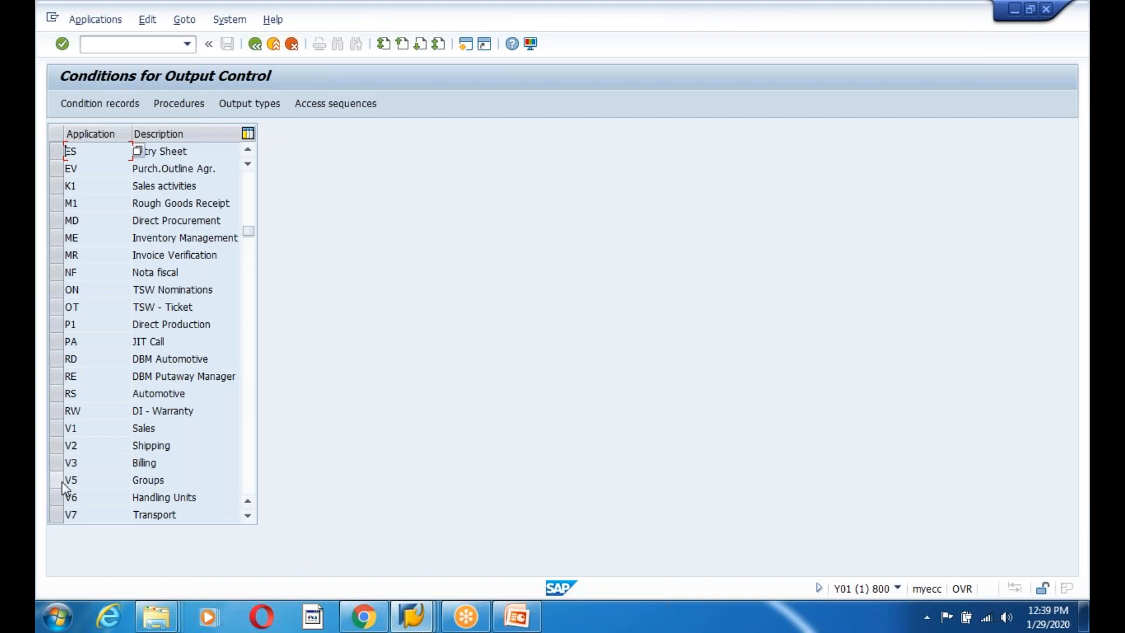
left_click(55, 463)
Add 'Maintain Condition Records for the Output type' to slide 269 and return to SAP.
left_click(516, 615)
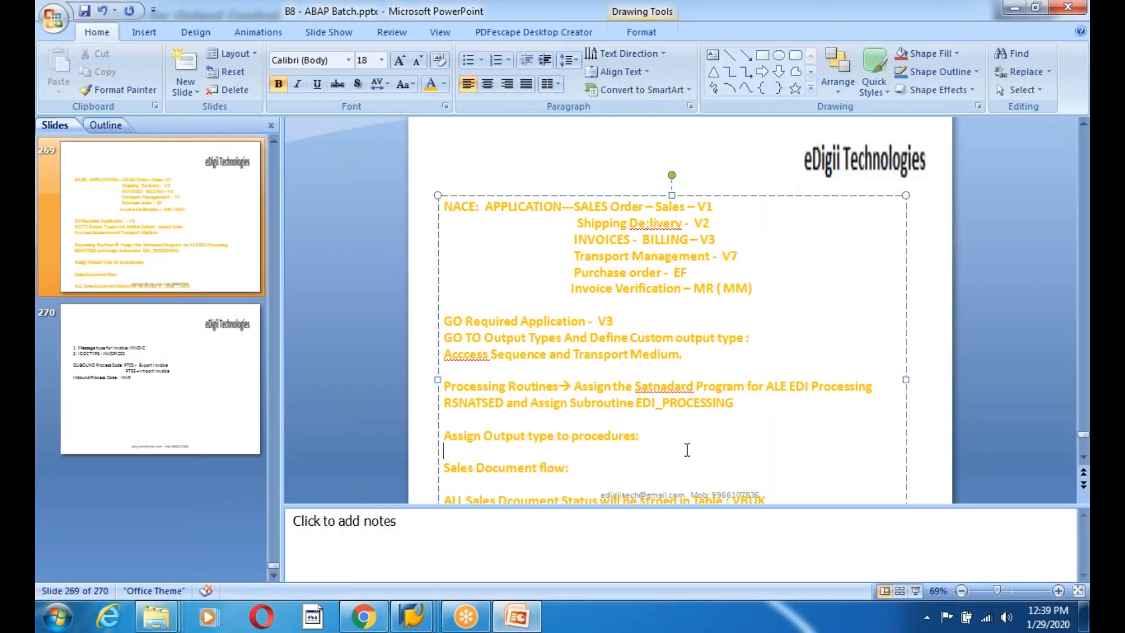
type("Maintain Condition Records")
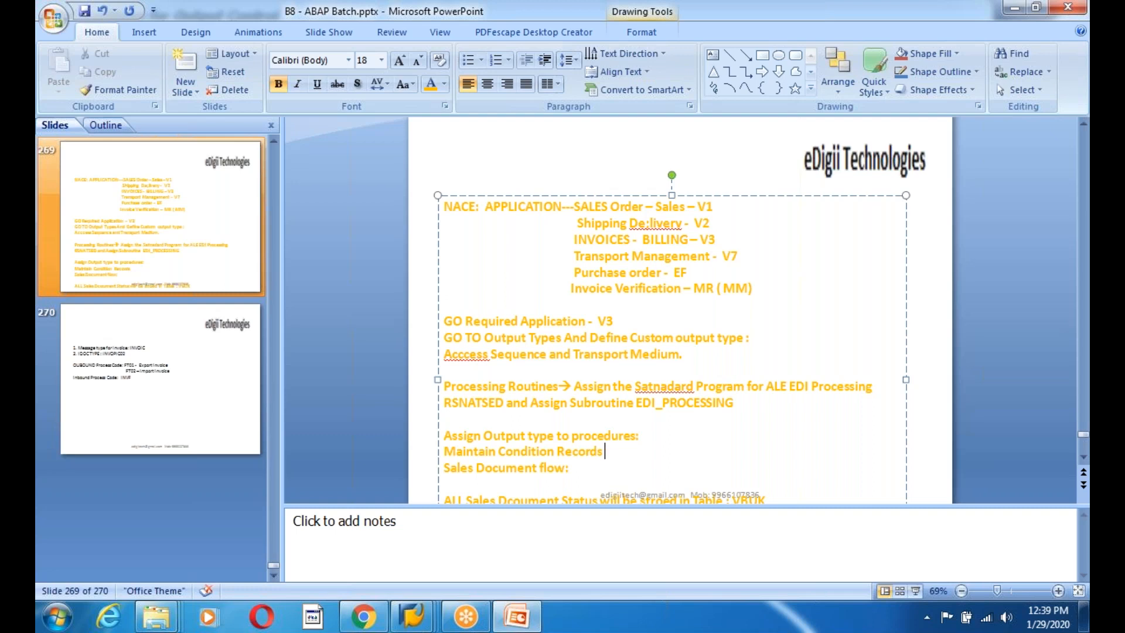
type(" for the Output type")
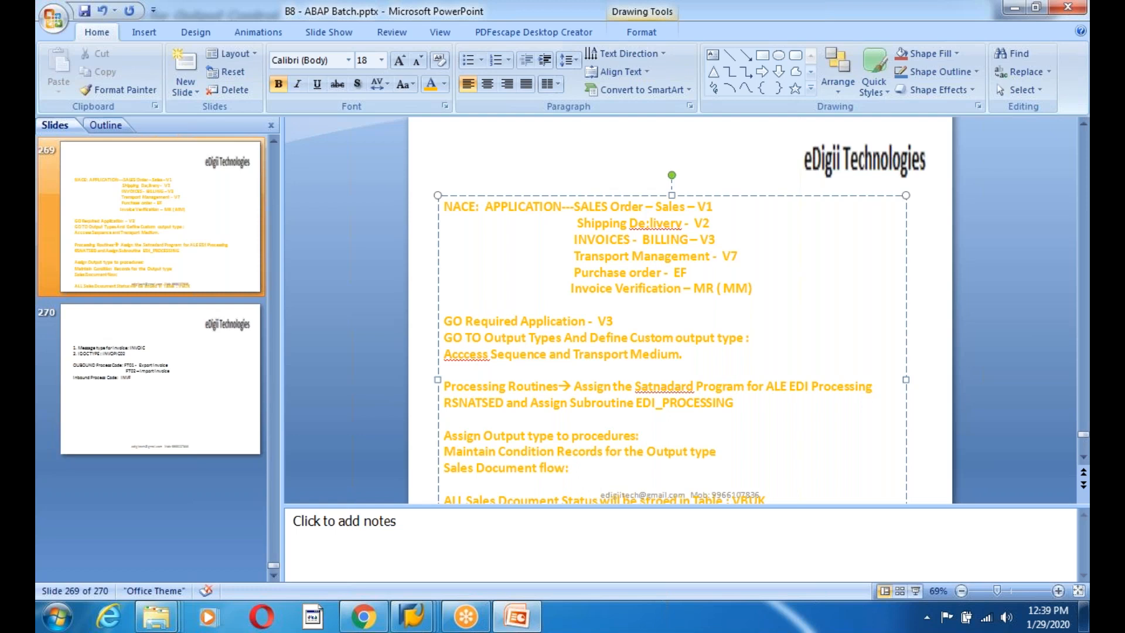
key("alt+Tab")
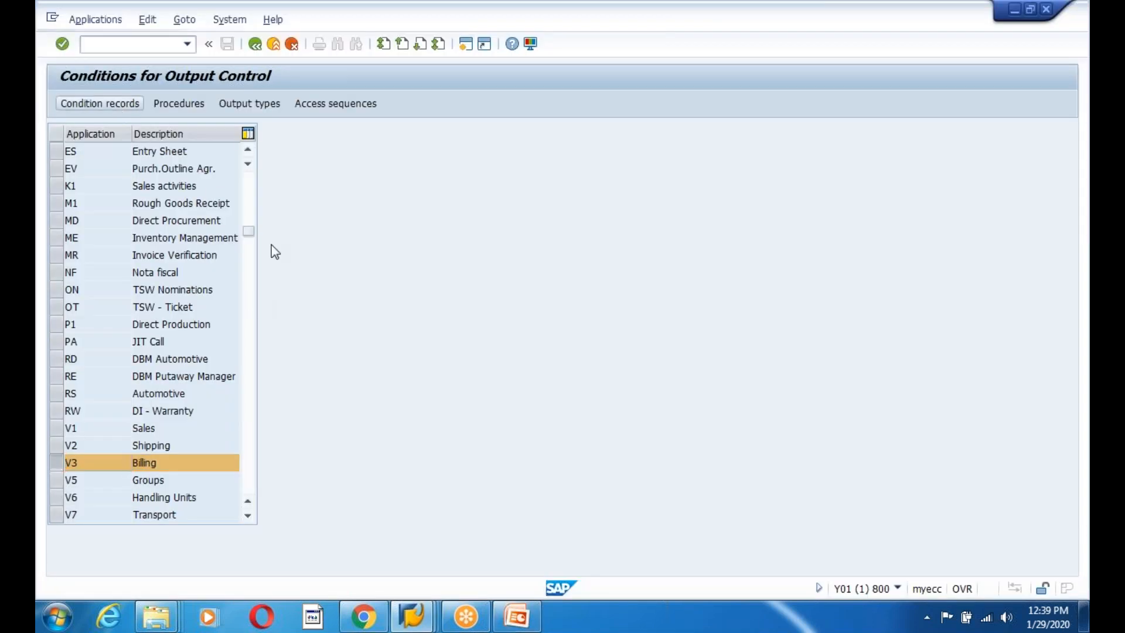
Open condition records for ZEXP Export Invoice output and execute the selection for billing type F2.
left_click(85, 273)
scroll(95, 246, "down", 2)
scroll(96, 253, "down", 6)
left_click(102, 313)
scroll(75, 311, "down", 1)
scroll(100, 294, "up", 1)
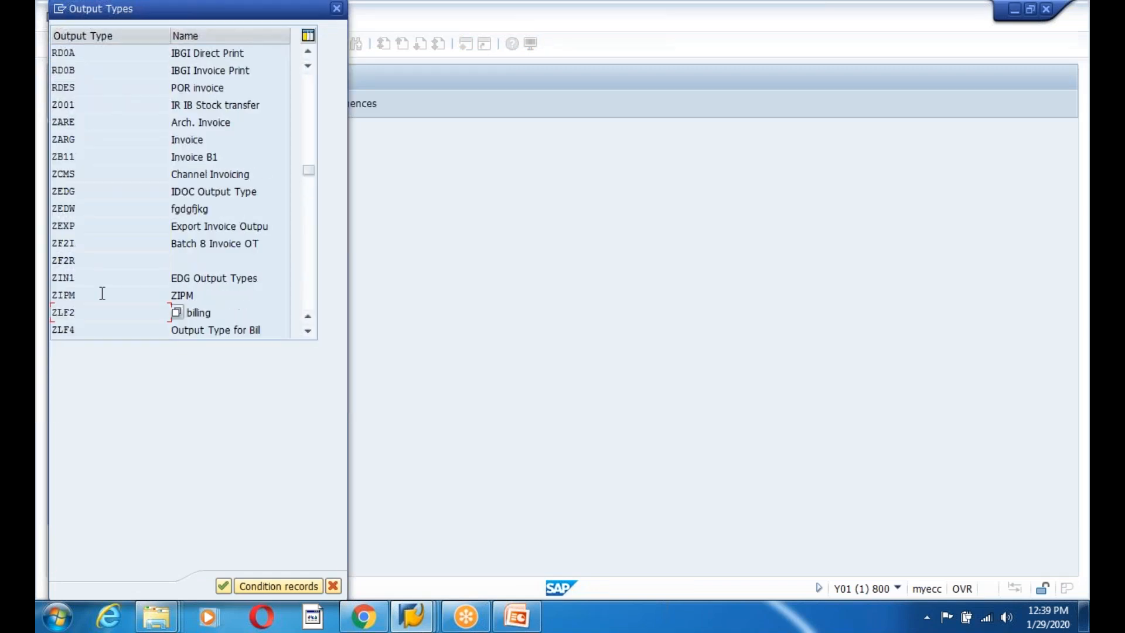
left_click(87, 229)
left_click_drag(276, 231, 88, 242)
double_click(80, 233)
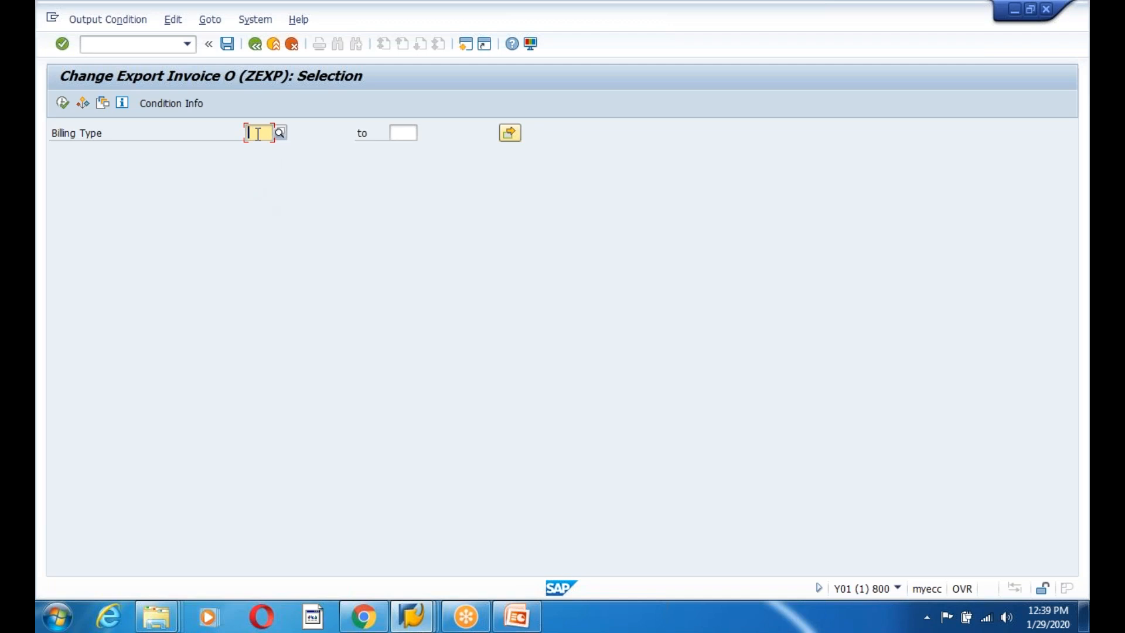
type("F")
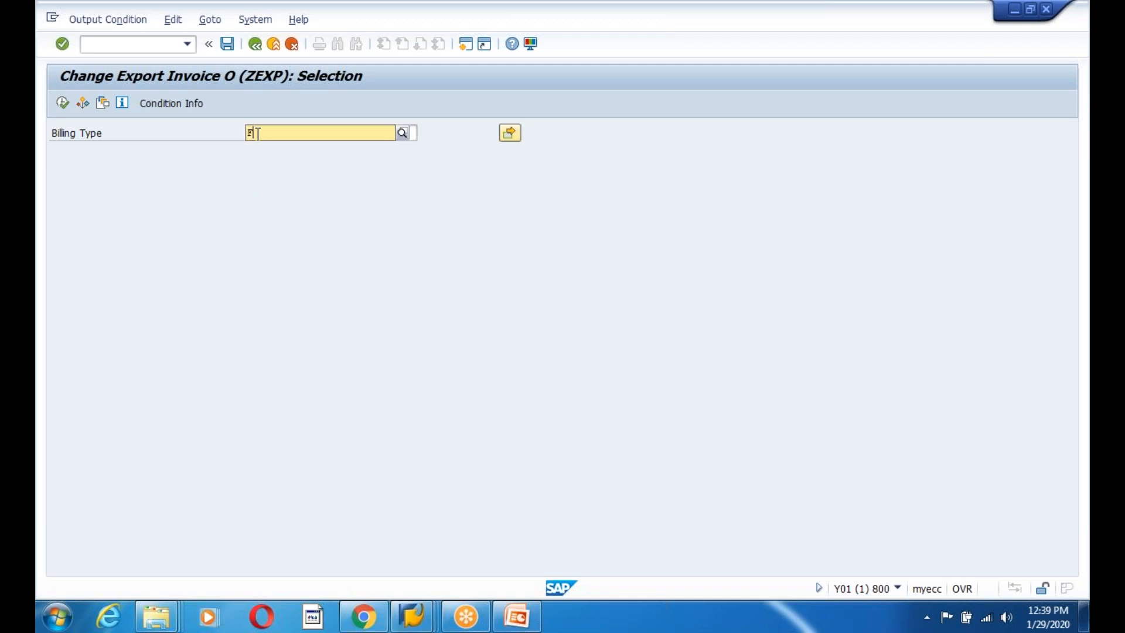
type("2")
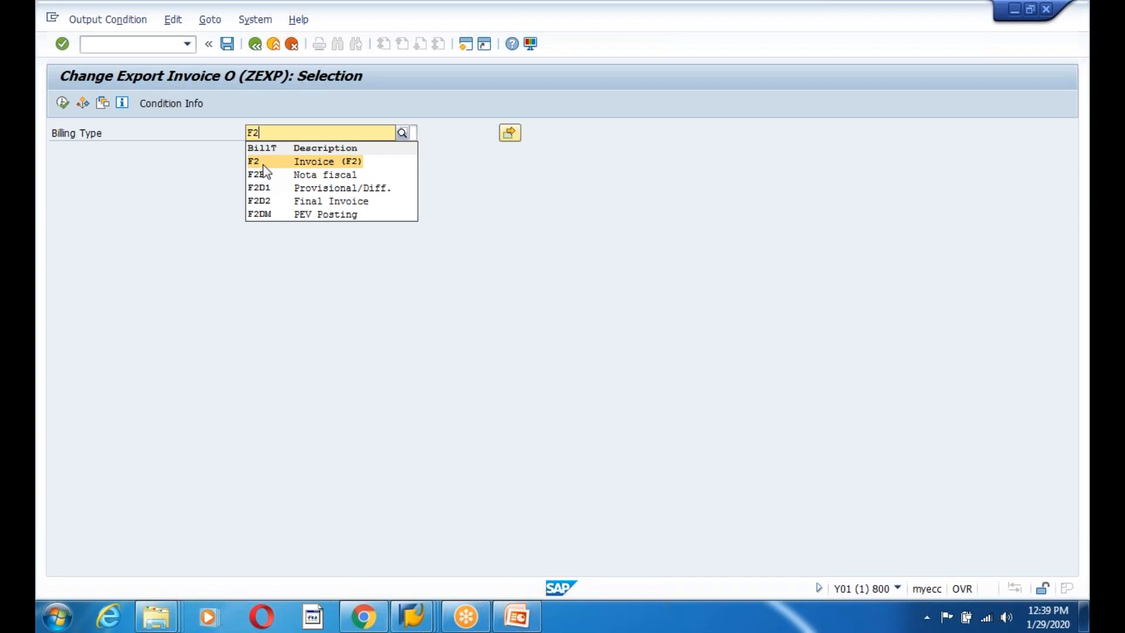
left_click(263, 164)
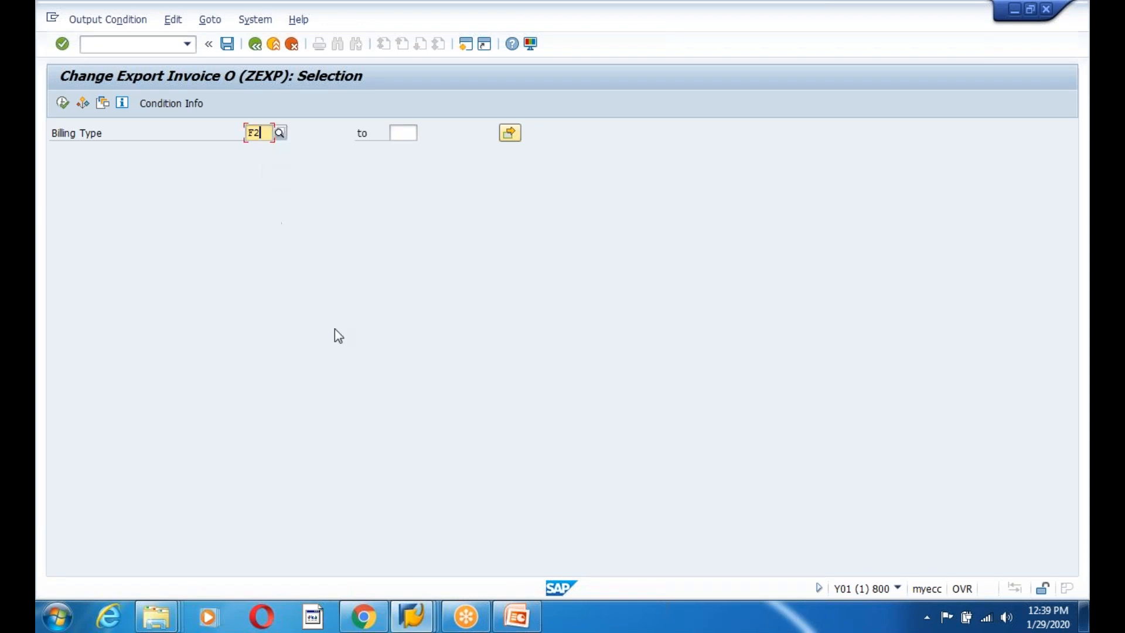
left_click(62, 104)
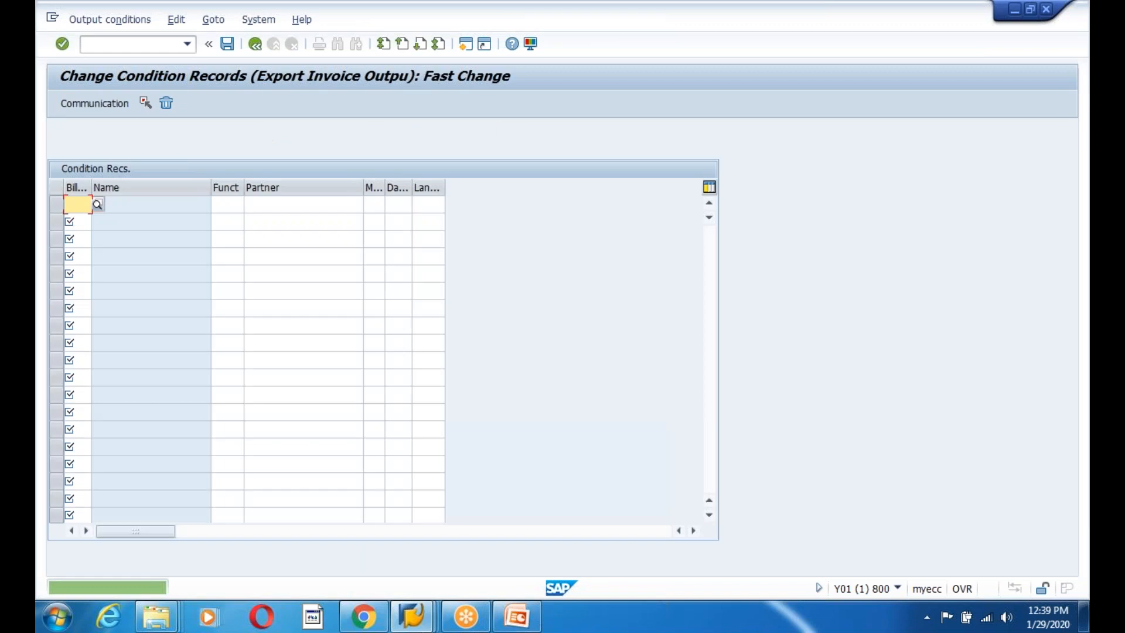
Enter billing type F2 in the ZEXP fast-change table and pick partner function BP.
left_click_drag(92, 188, 134, 196)
type("F2")
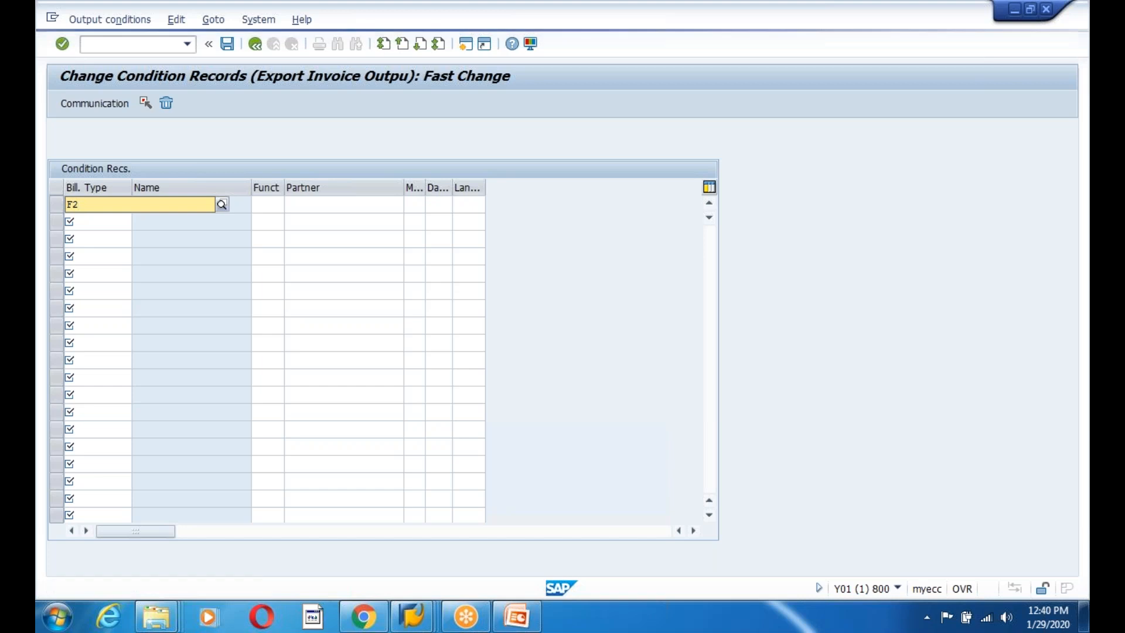
left_click(269, 204)
key("Return")
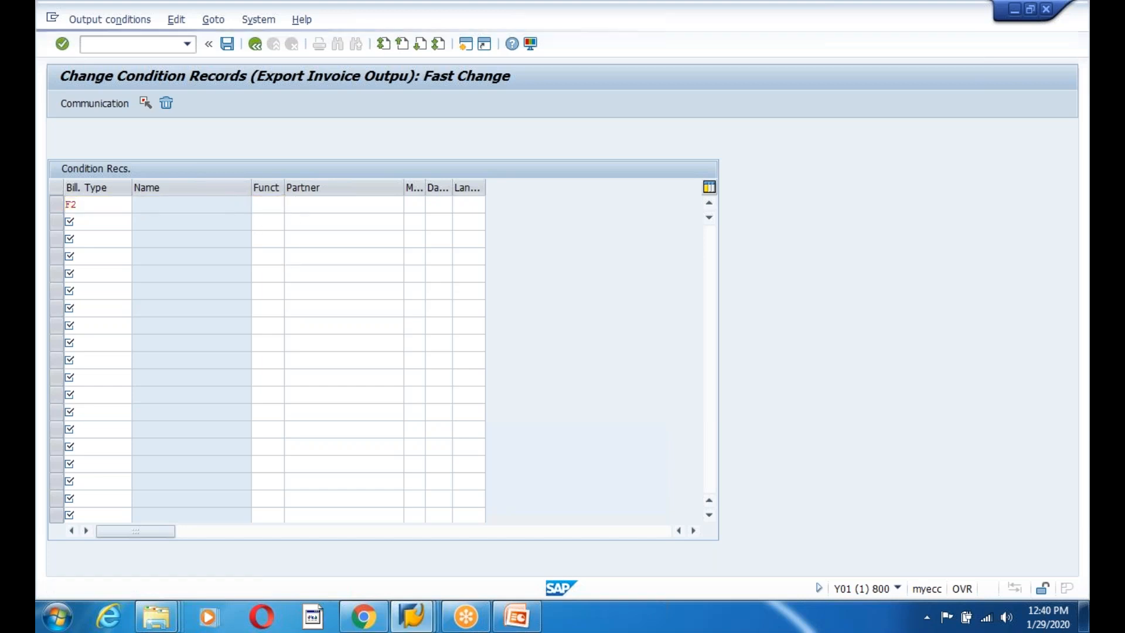
key("F4")
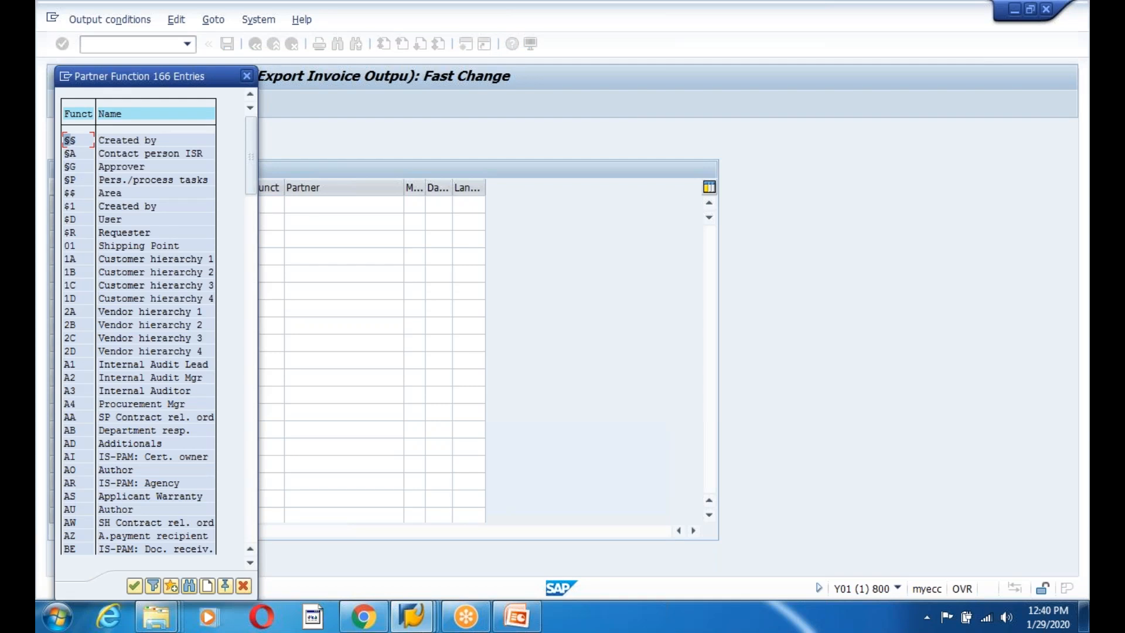
left_click_drag(248, 163, 261, 546)
scroll(115, 395, "up", 5)
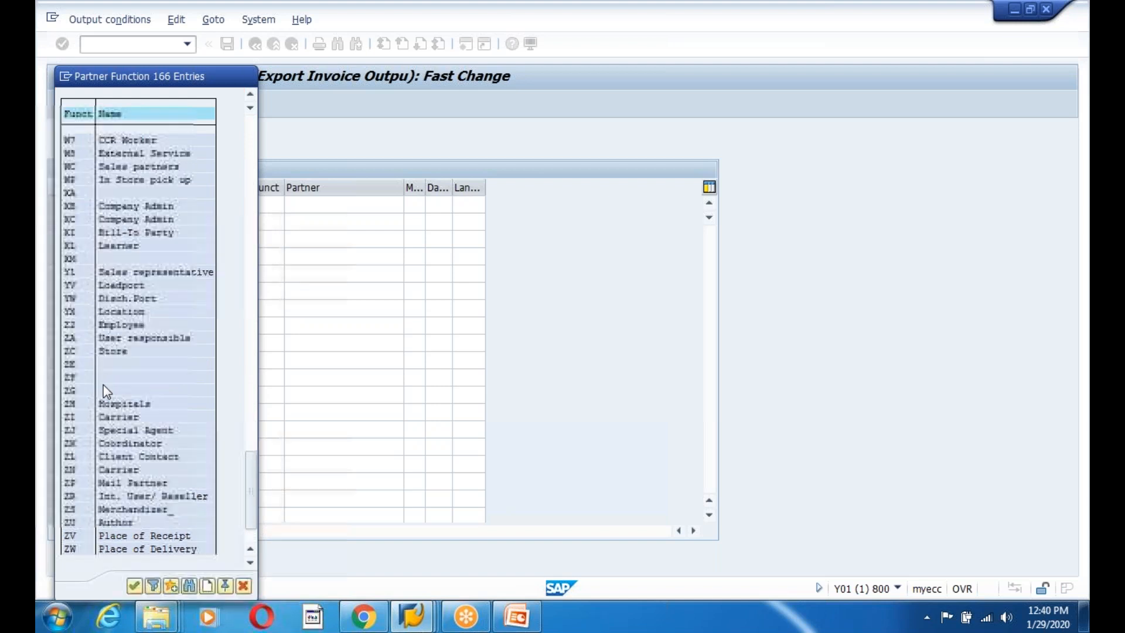
scroll(106, 392, "up", 2)
left_click_drag(249, 463, 249, 192)
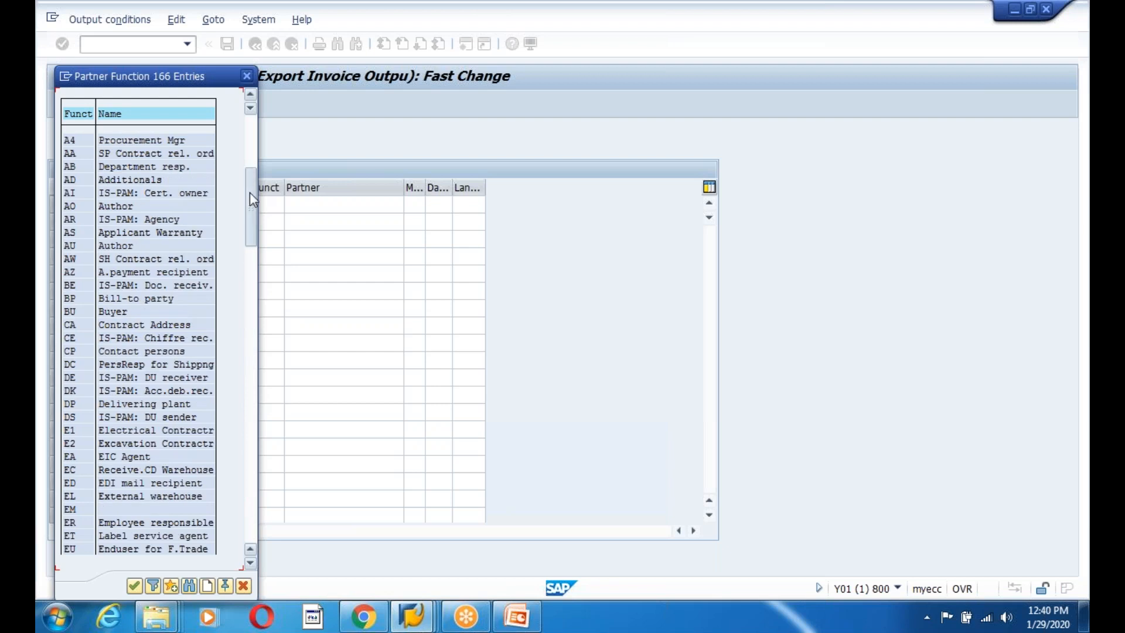
double_click(72, 299)
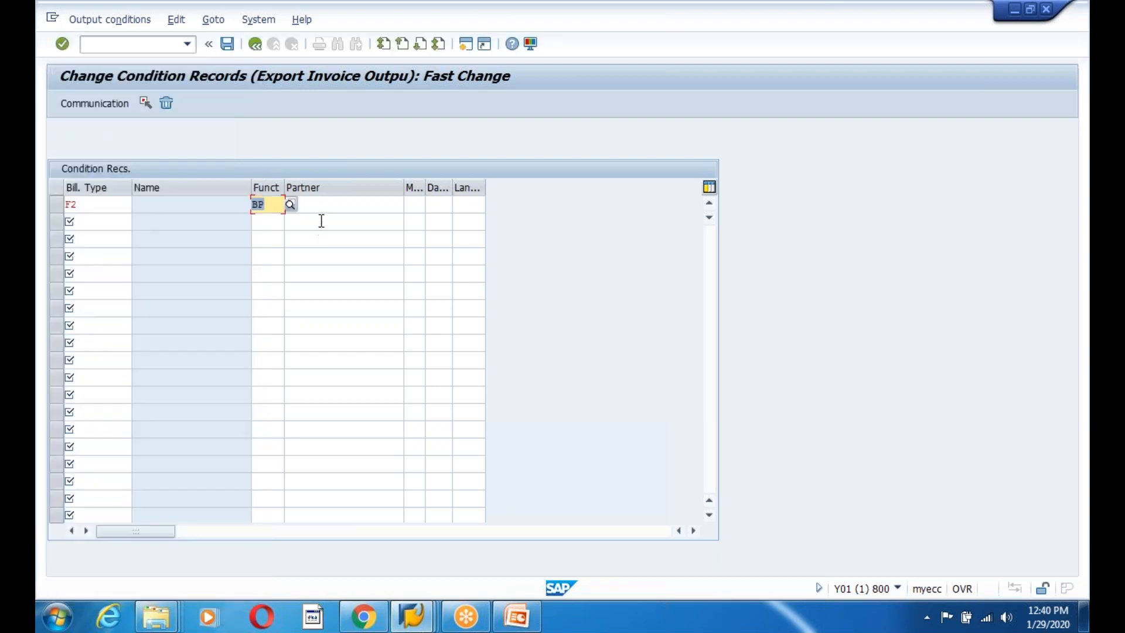
left_click(319, 206)
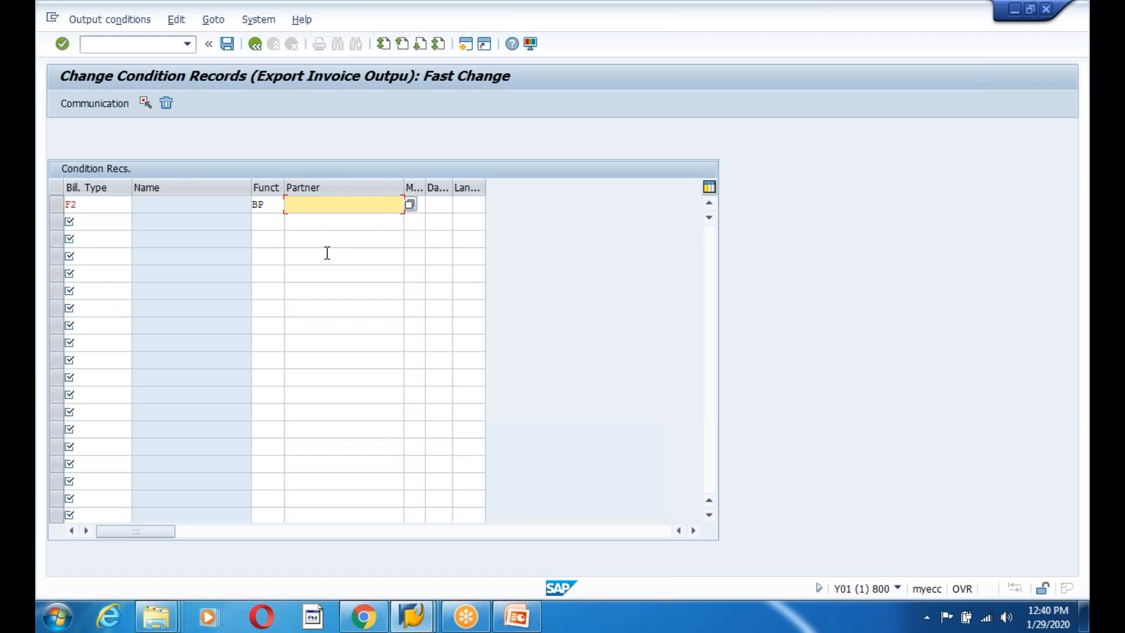
left_click(428, 627)
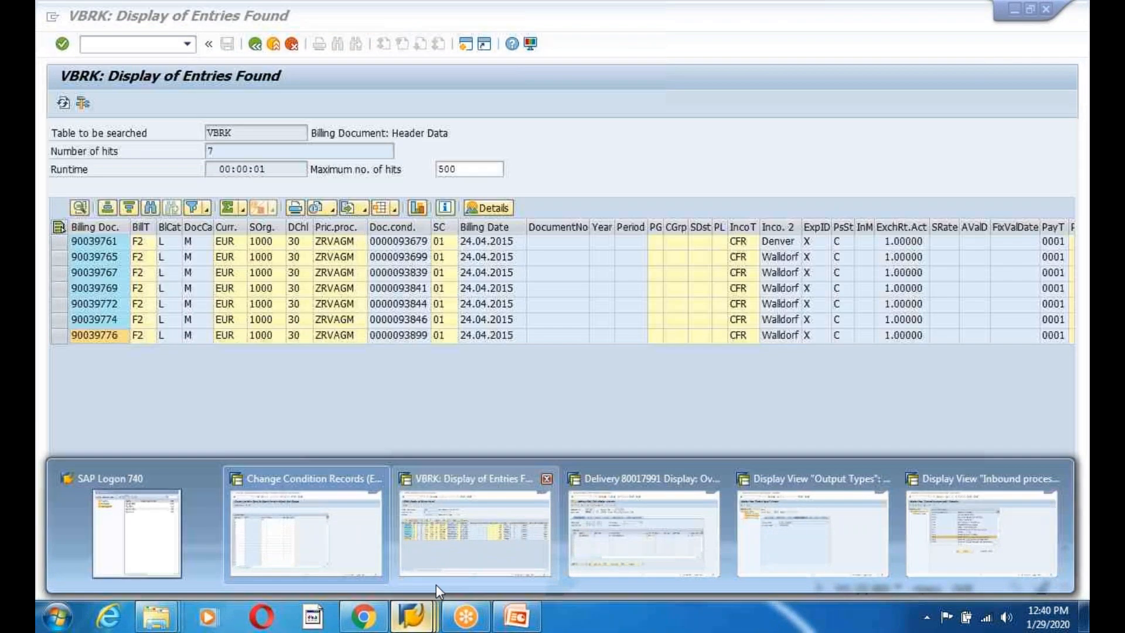
Check the billing document's header details for its payer and sold-to customer number.
left_click(457, 552)
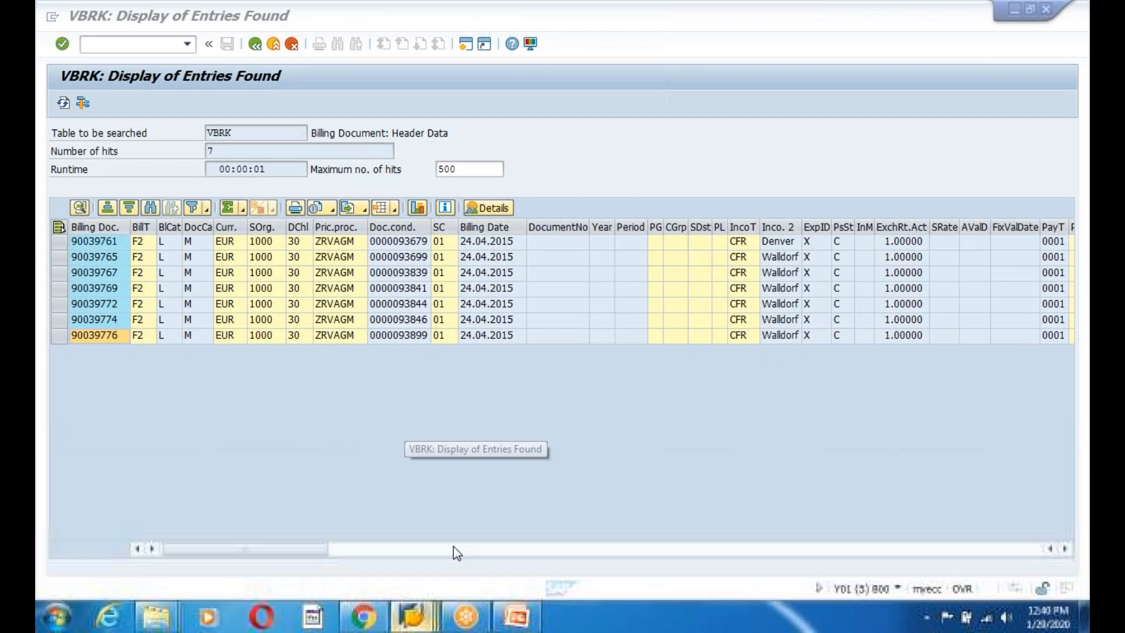
left_click(66, 342)
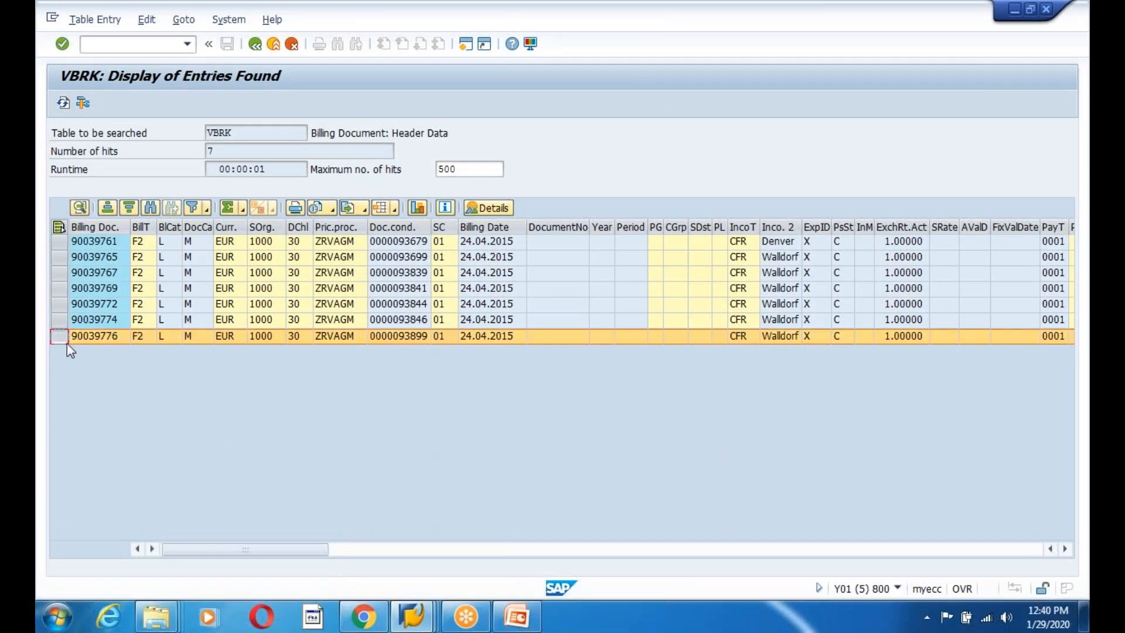
left_click(478, 208)
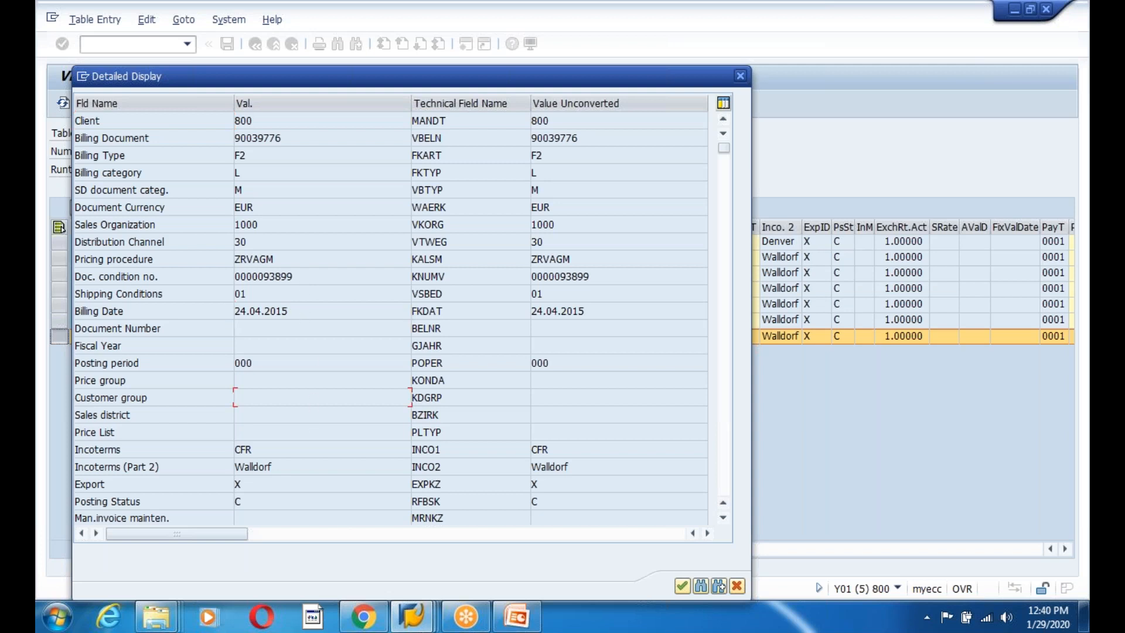
scroll(390, 316, "down", 5)
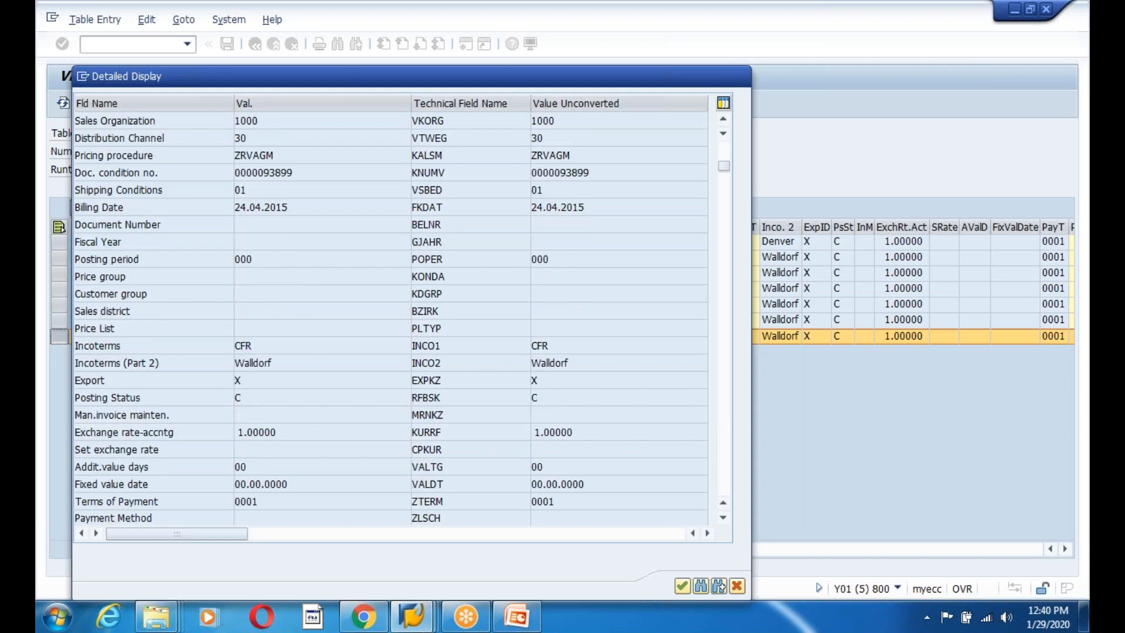
scroll(410, 396, "down", 6)
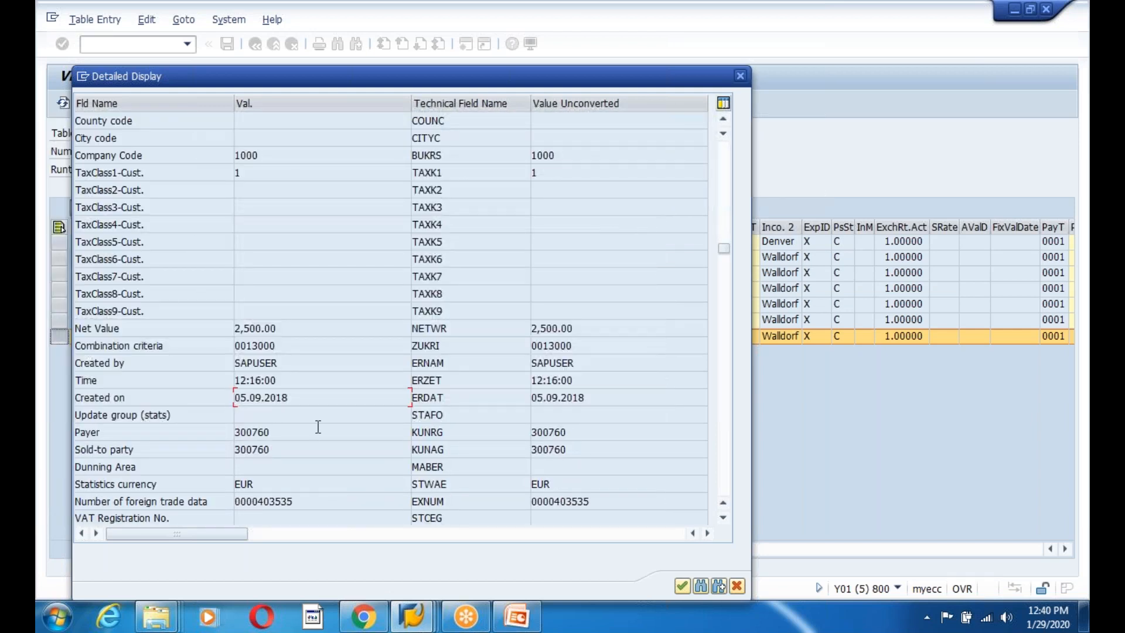
scroll(318, 427, "down", 1)
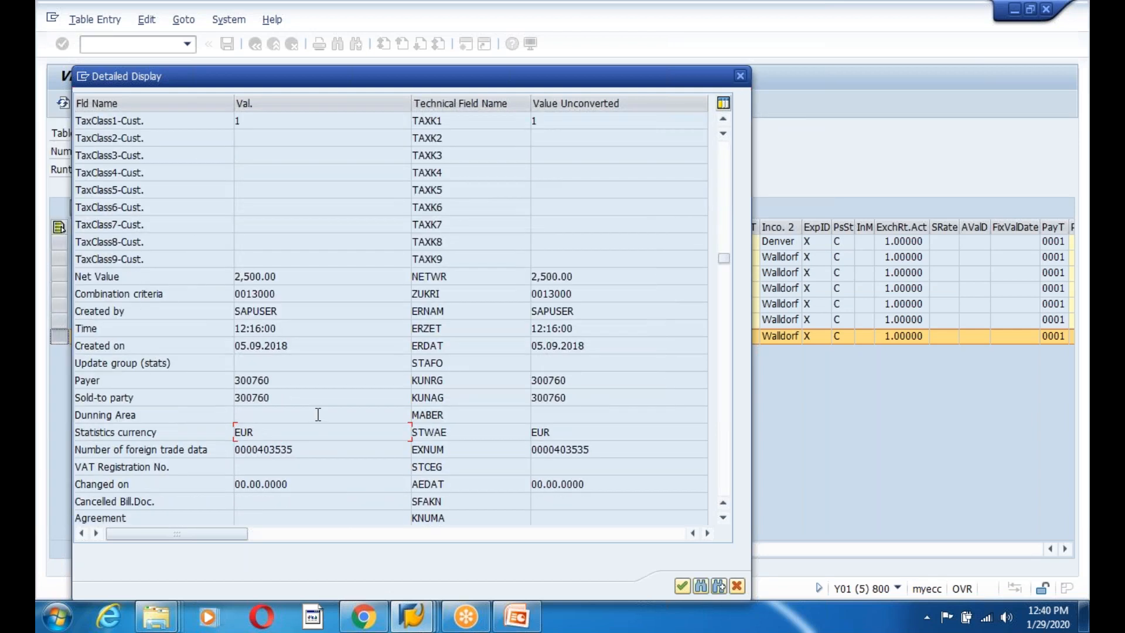
left_click_drag(279, 380, 227, 381)
left_click(227, 381)
left_click_drag(281, 397, 236, 397)
left_click(236, 397)
left_click(740, 76)
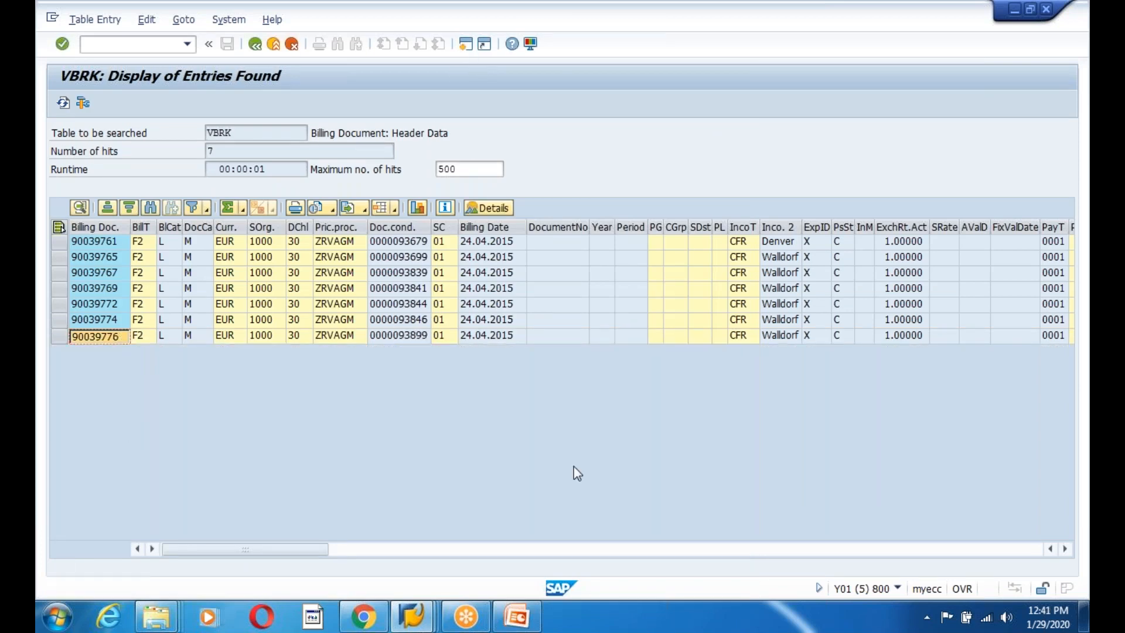
List the billing document's partners from table VBPA in SE16N and read the bill-to customer.
type("se16n")
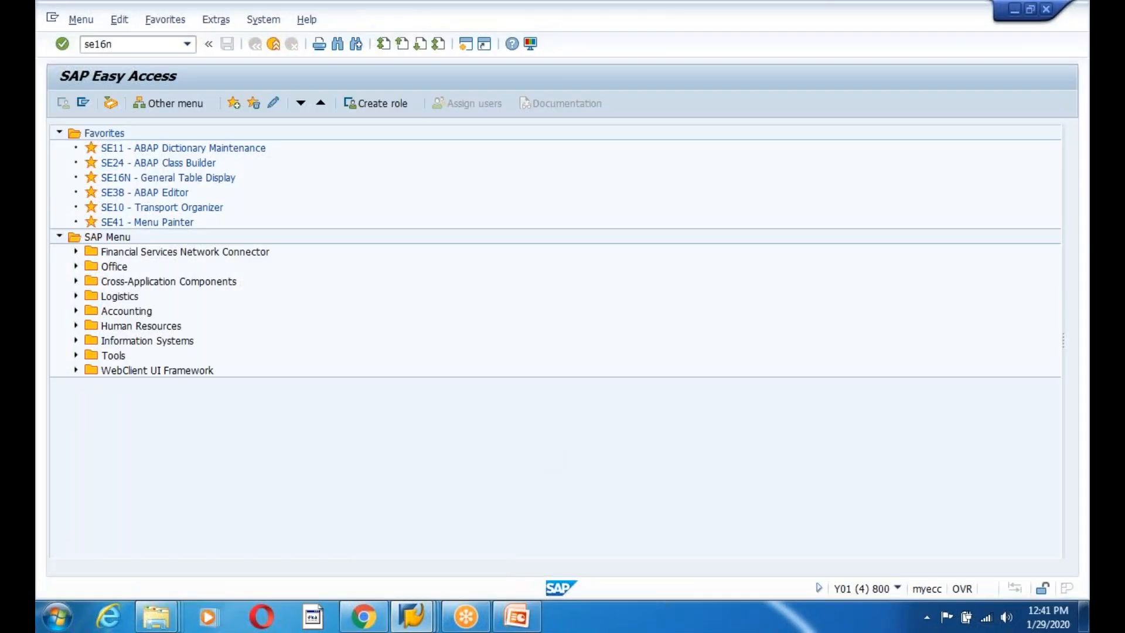
key("Return")
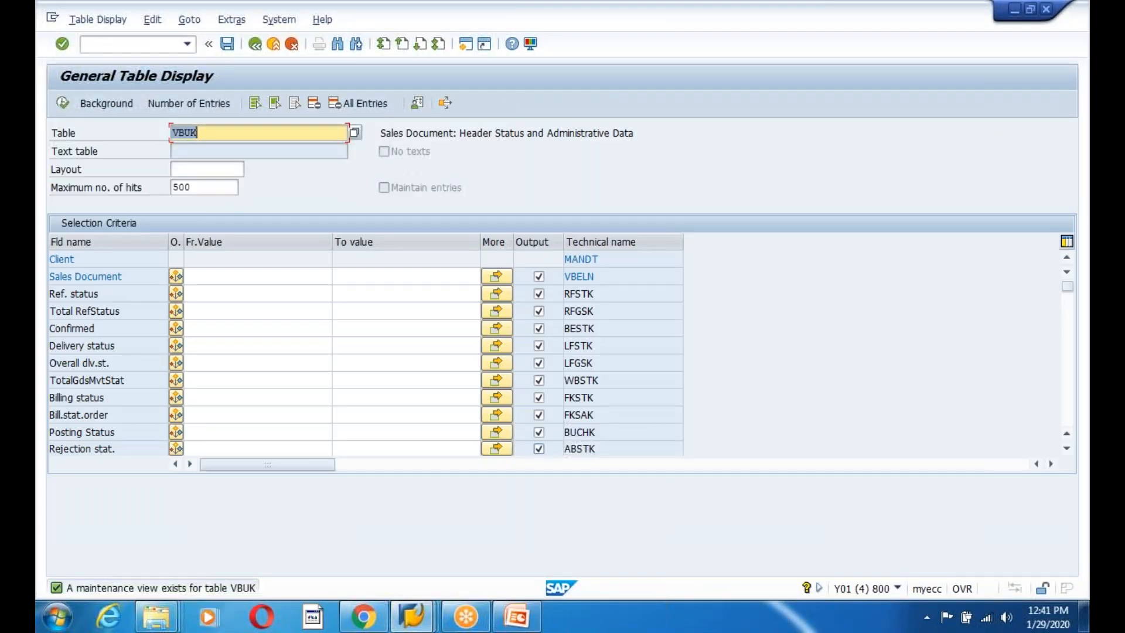
type("VBPA")
key("Return")
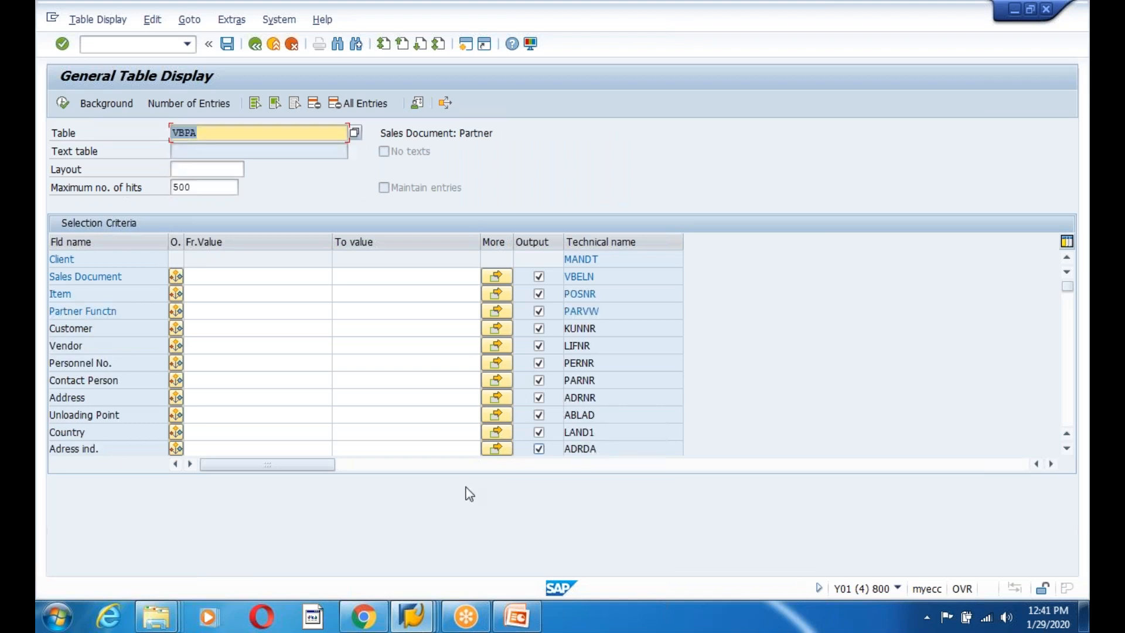
left_click(221, 280)
type("90039776")
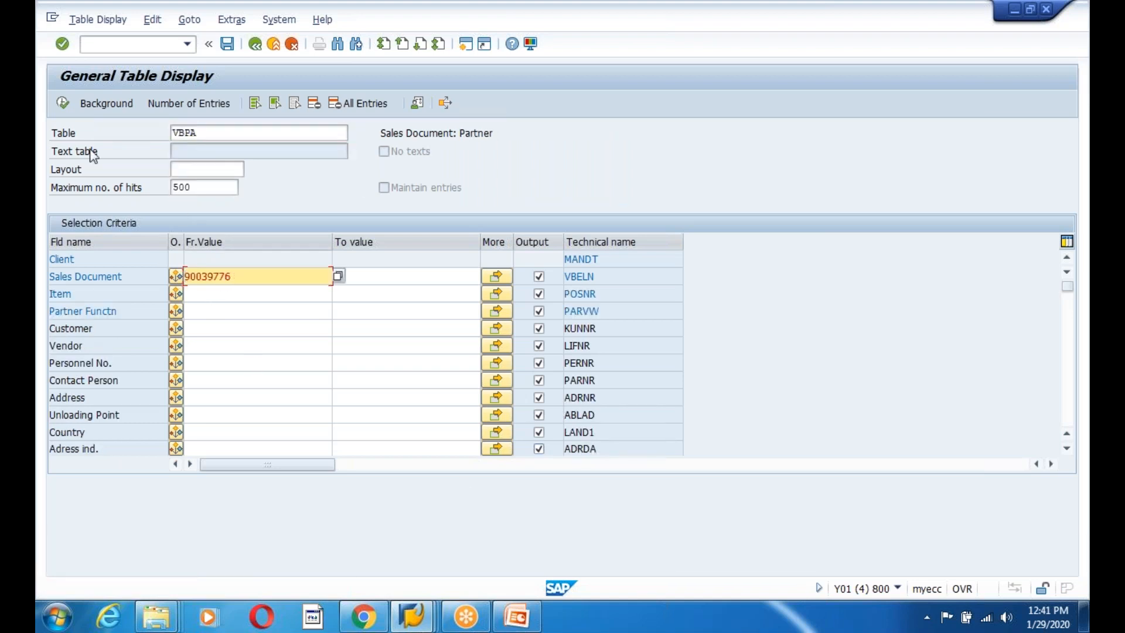
left_click(64, 104)
key("F8")
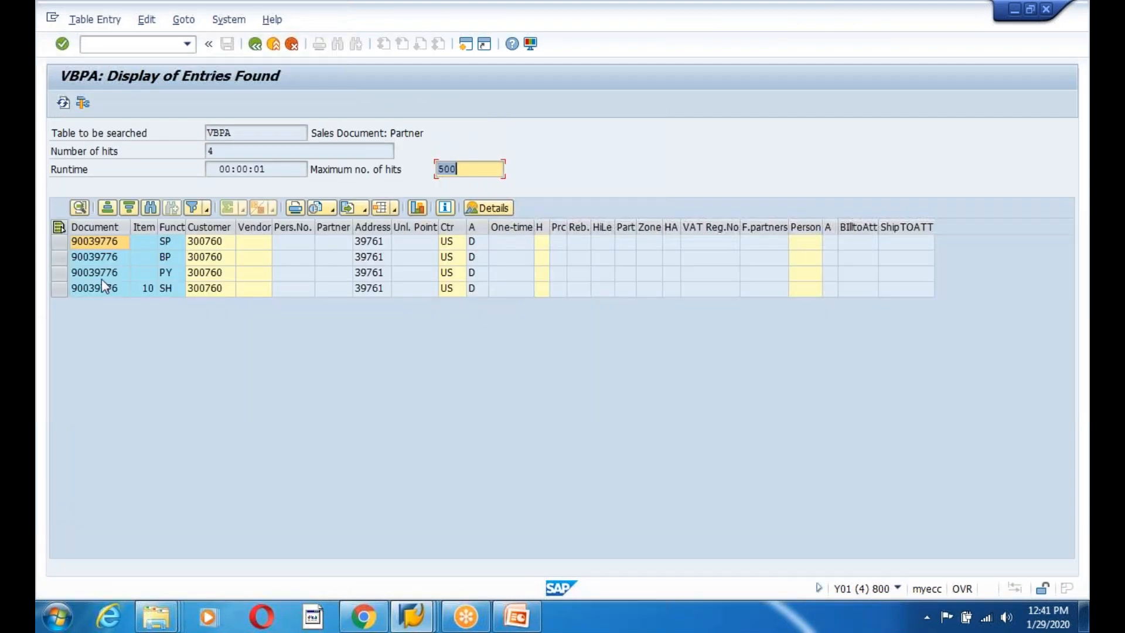
left_click(196, 258)
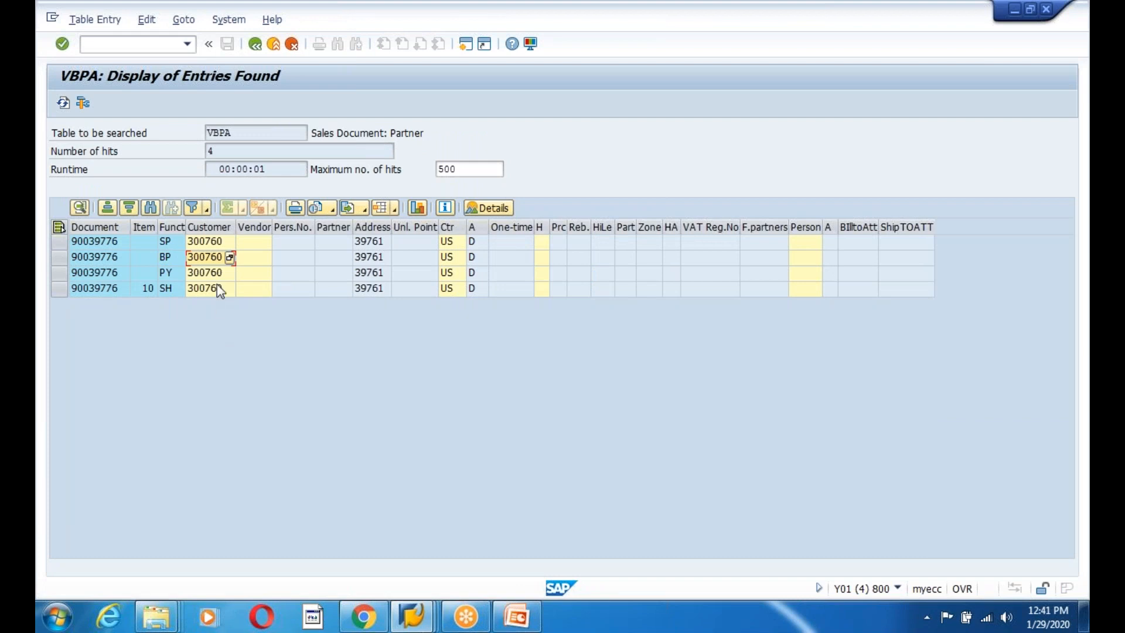
left_click(173, 242)
left_click(209, 259)
key("alt+Tab")
left_click(413, 617)
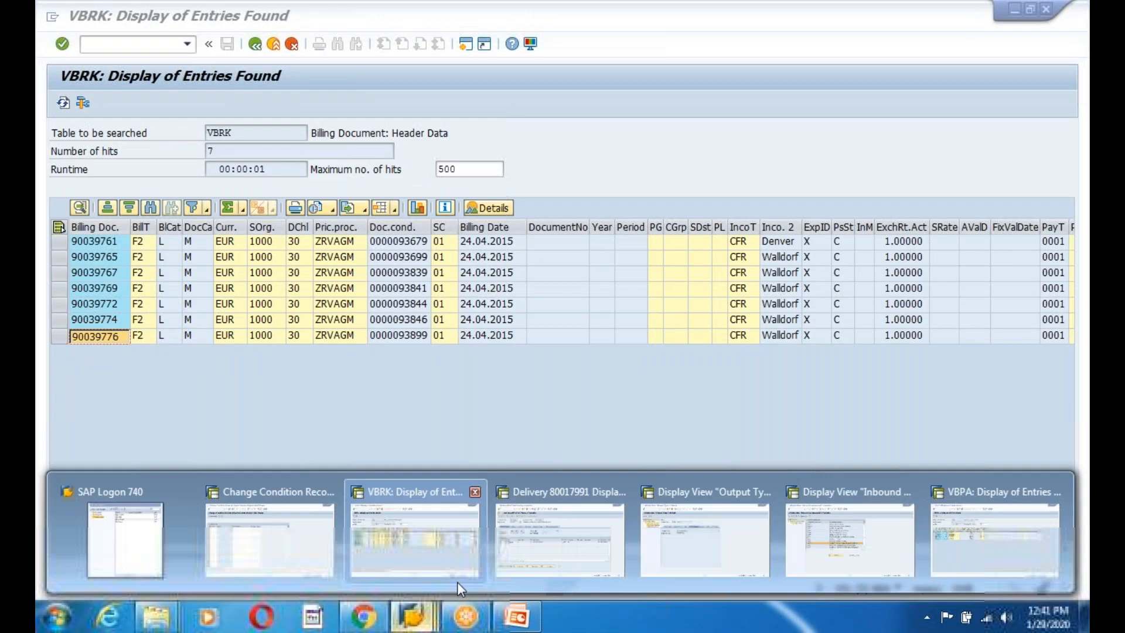
Enter the customer's number in the condition record and save it.
left_click(270, 536)
type("300760")
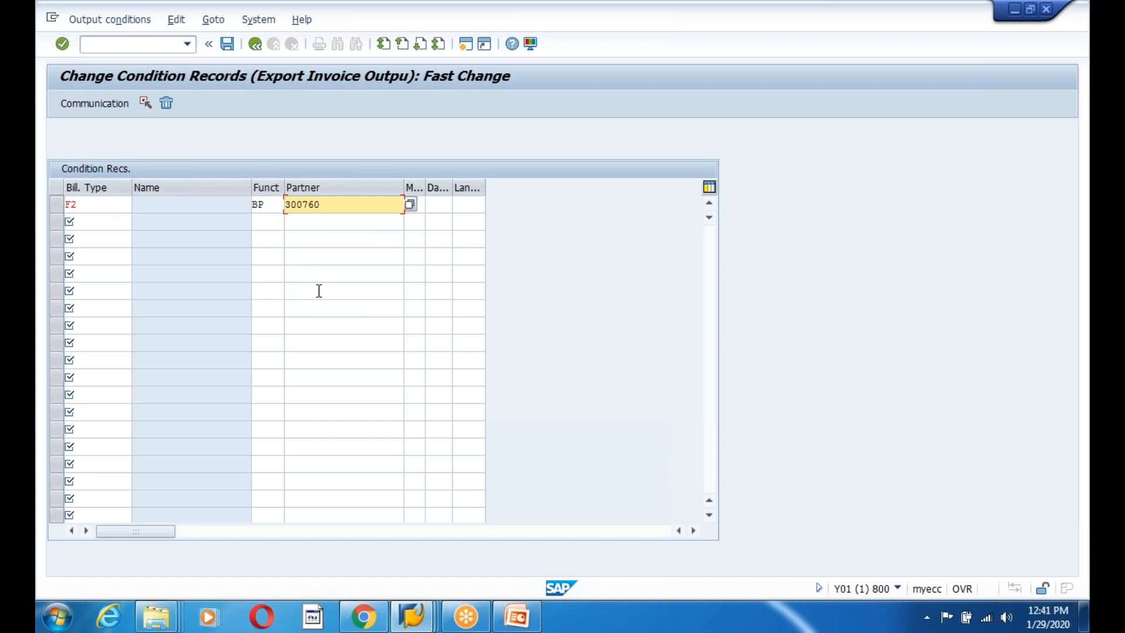
left_click(228, 44)
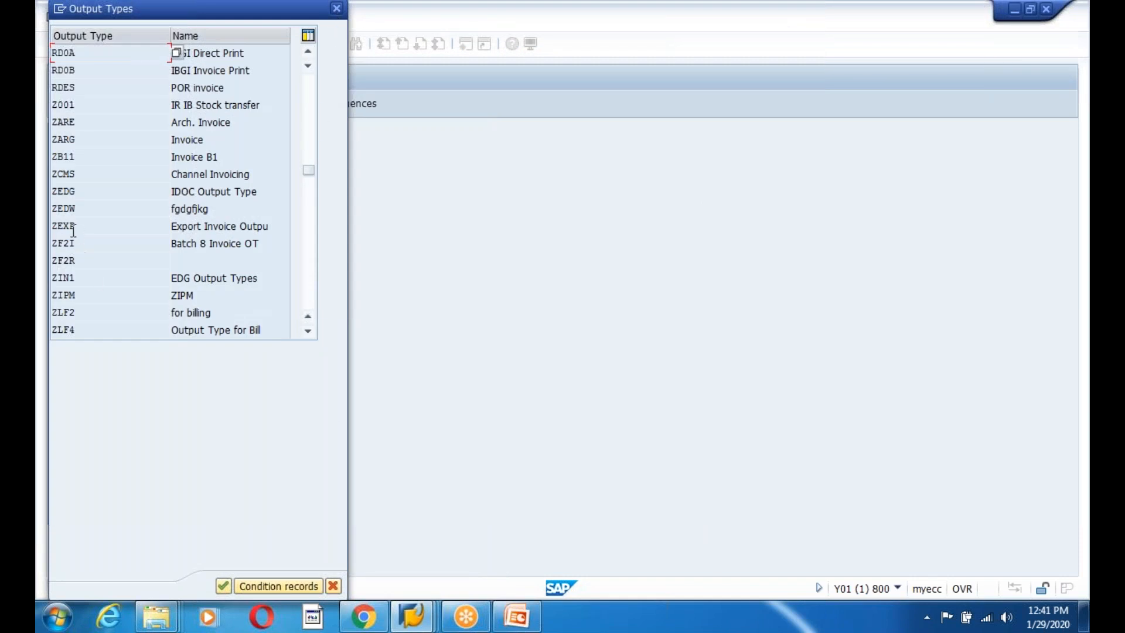
Give the ZEXP condition record medium 6 EDI and dispatch time 4, then save it.
double_click(246, 227)
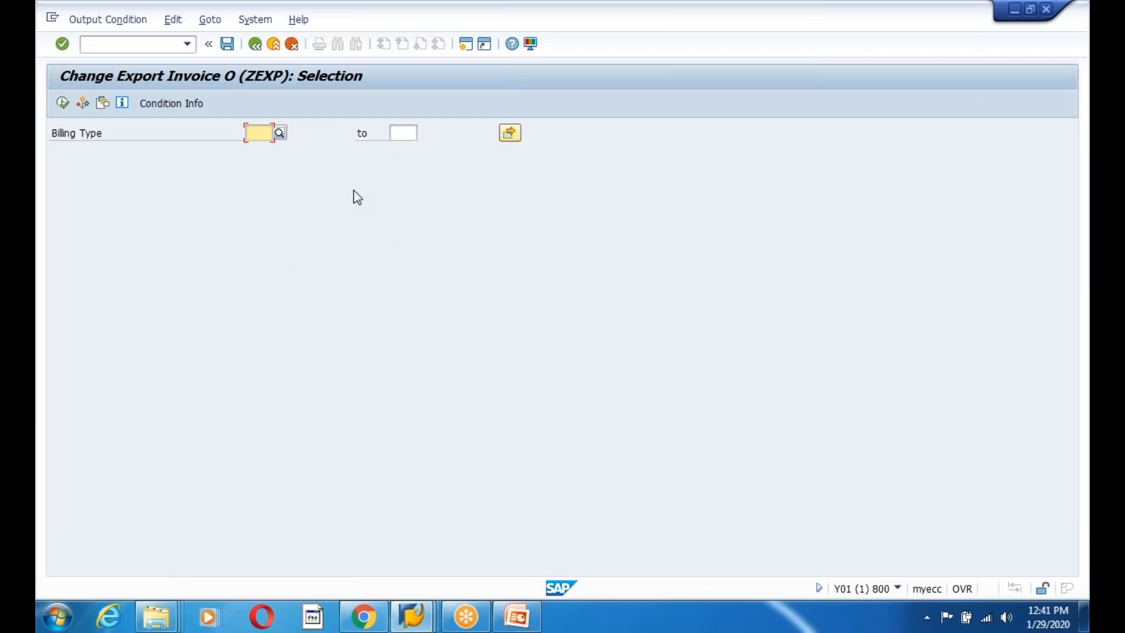
key("F8")
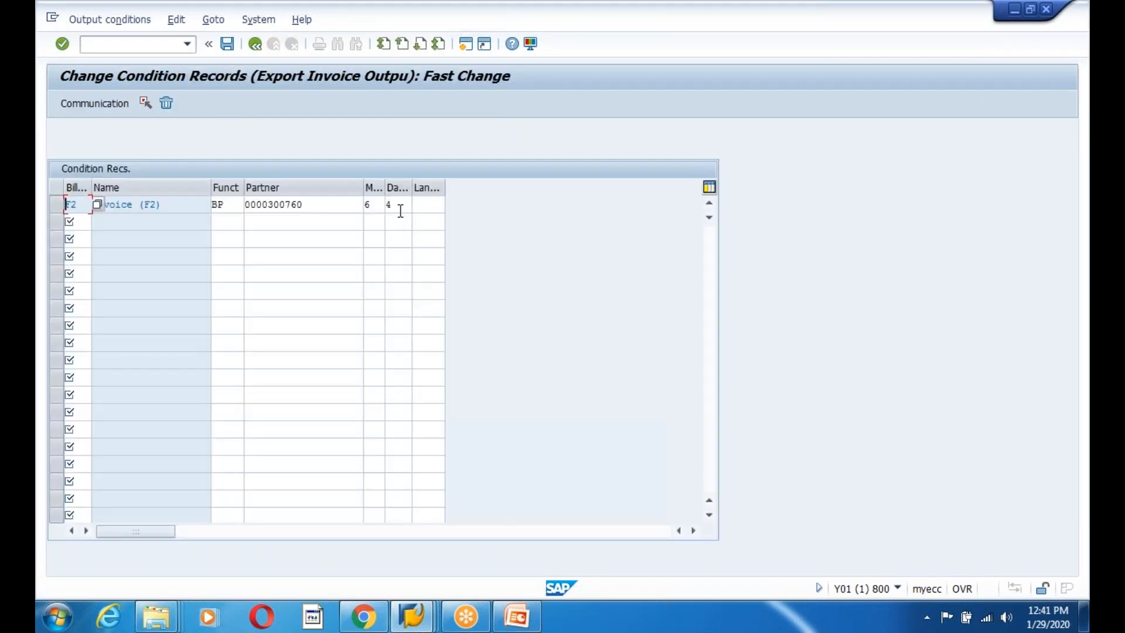
left_click(379, 206)
left_click(381, 205)
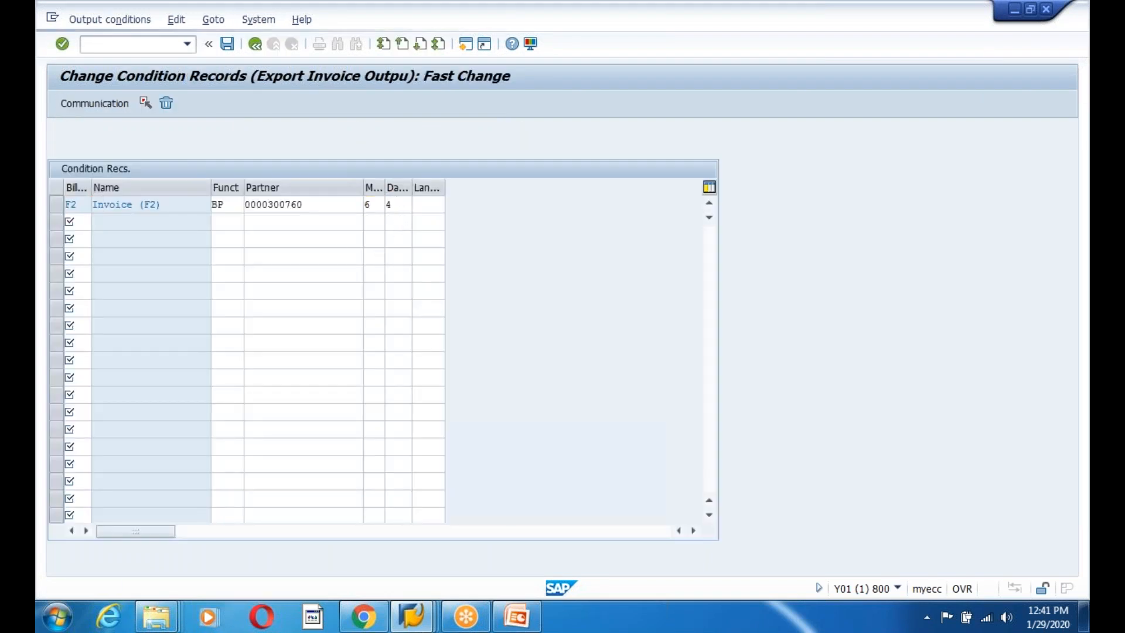
double_click(126, 270)
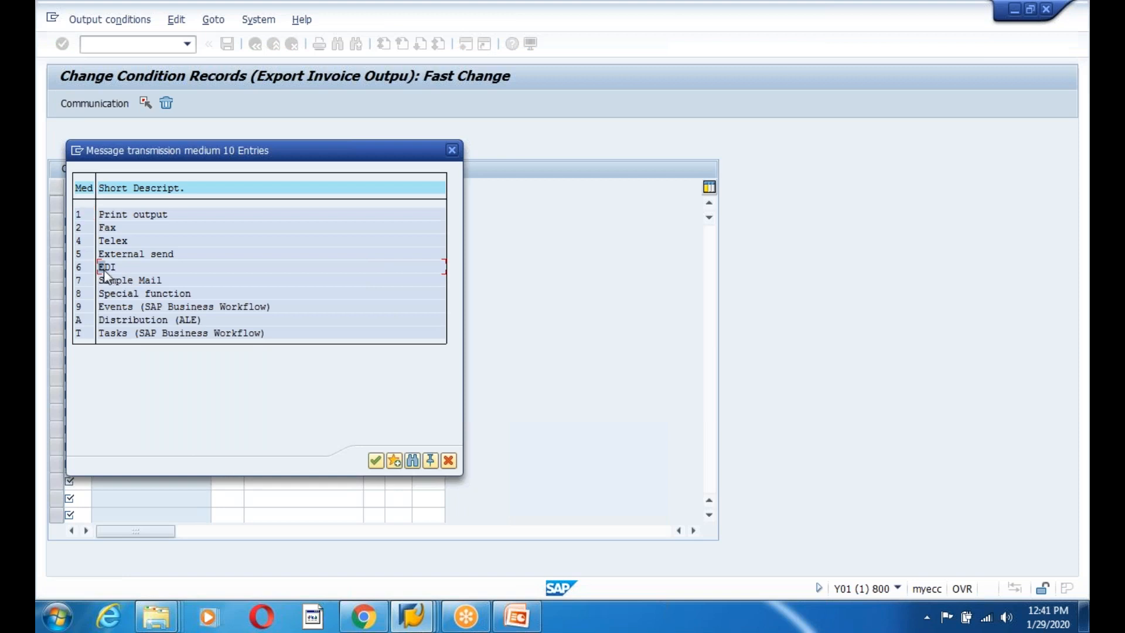
left_click(398, 204)
left_click(415, 204)
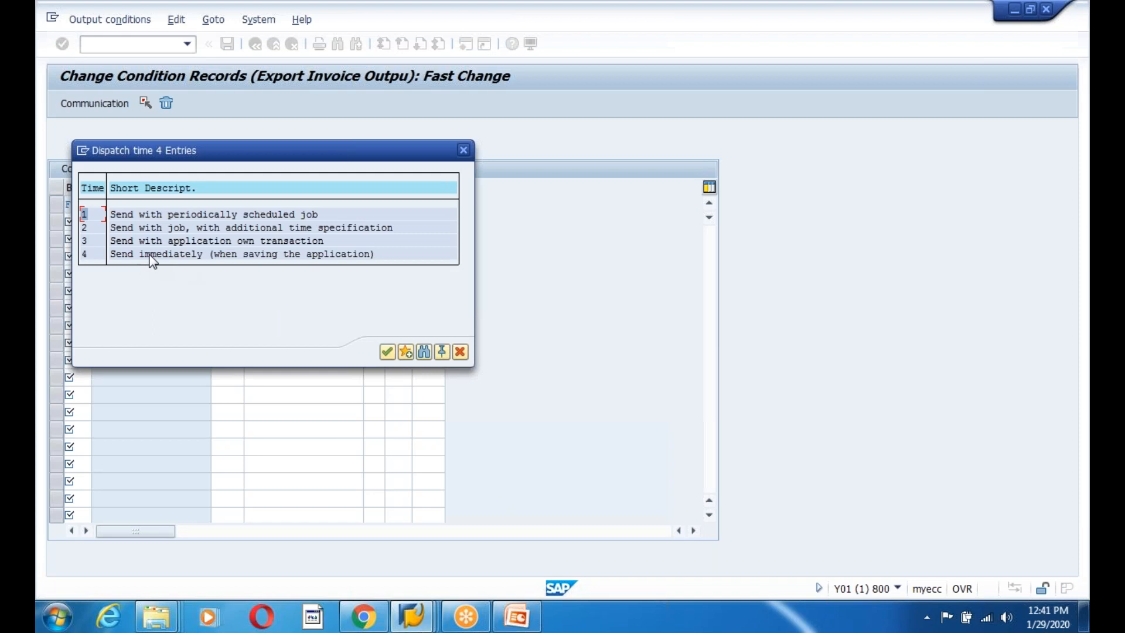
double_click(149, 258)
left_click(403, 205)
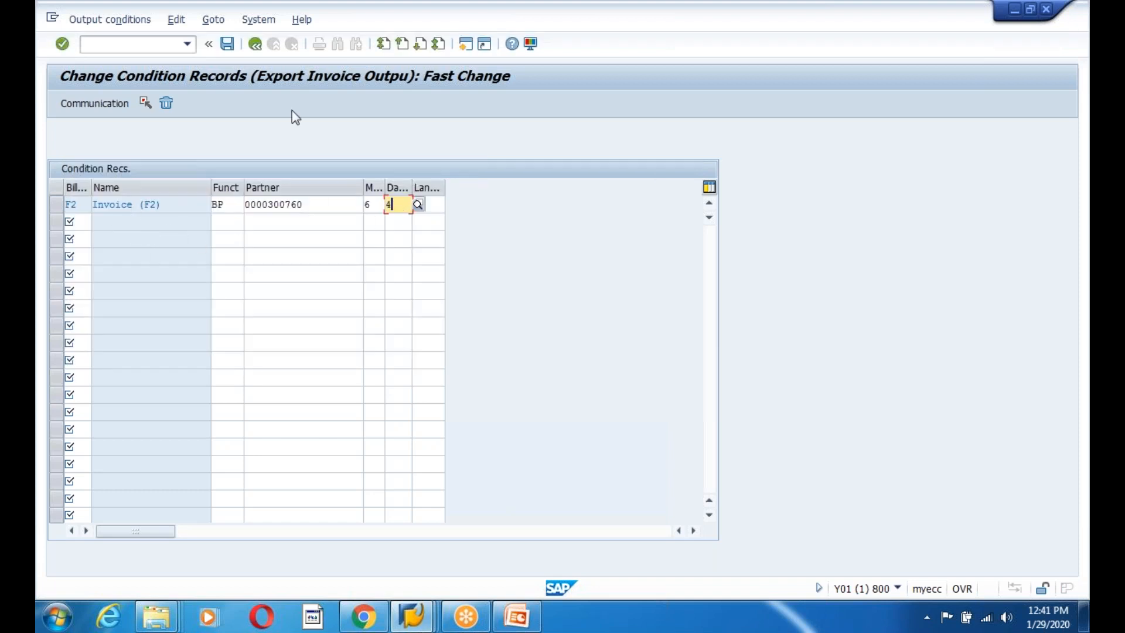
left_click(226, 47)
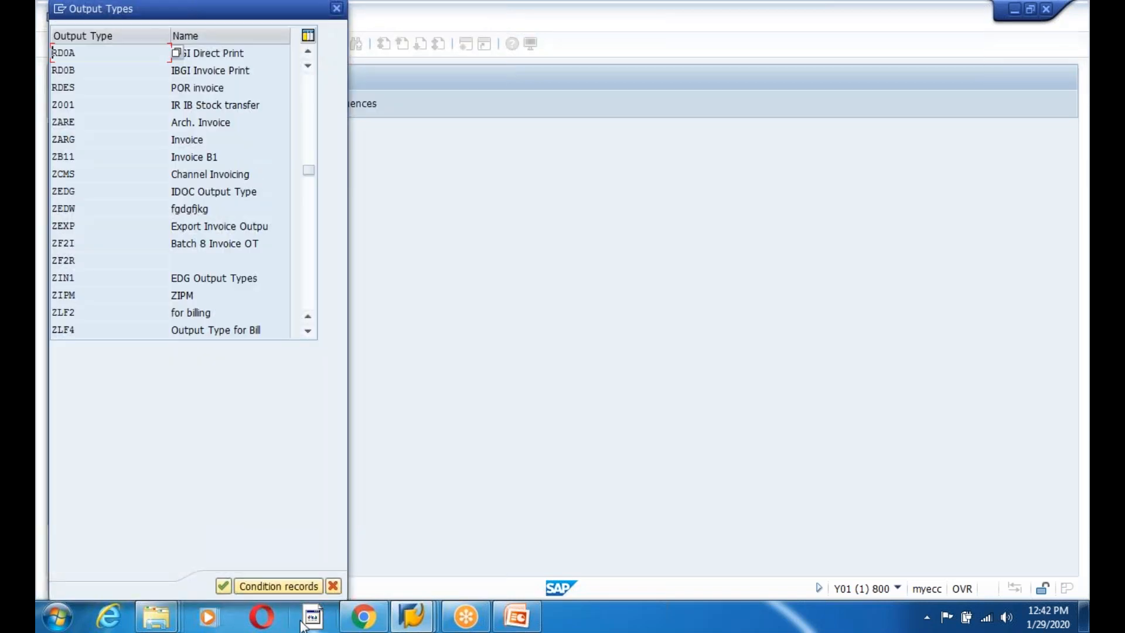
left_click(335, 591)
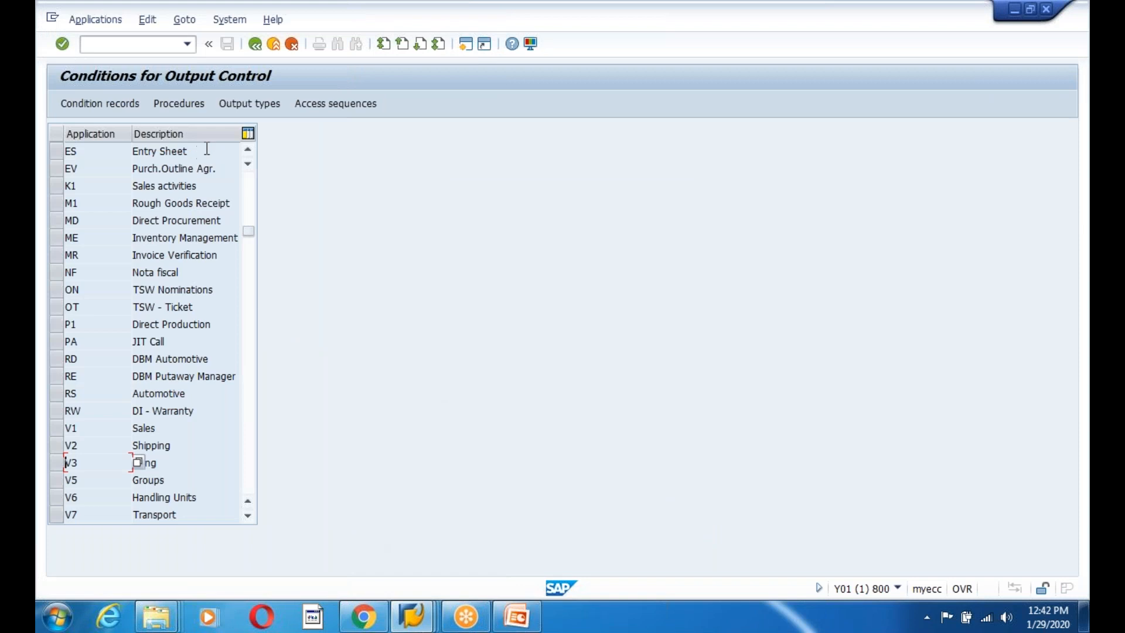
Run WE20, widen the partner tree, expand partner type BP and start a new profile.
left_click(255, 44)
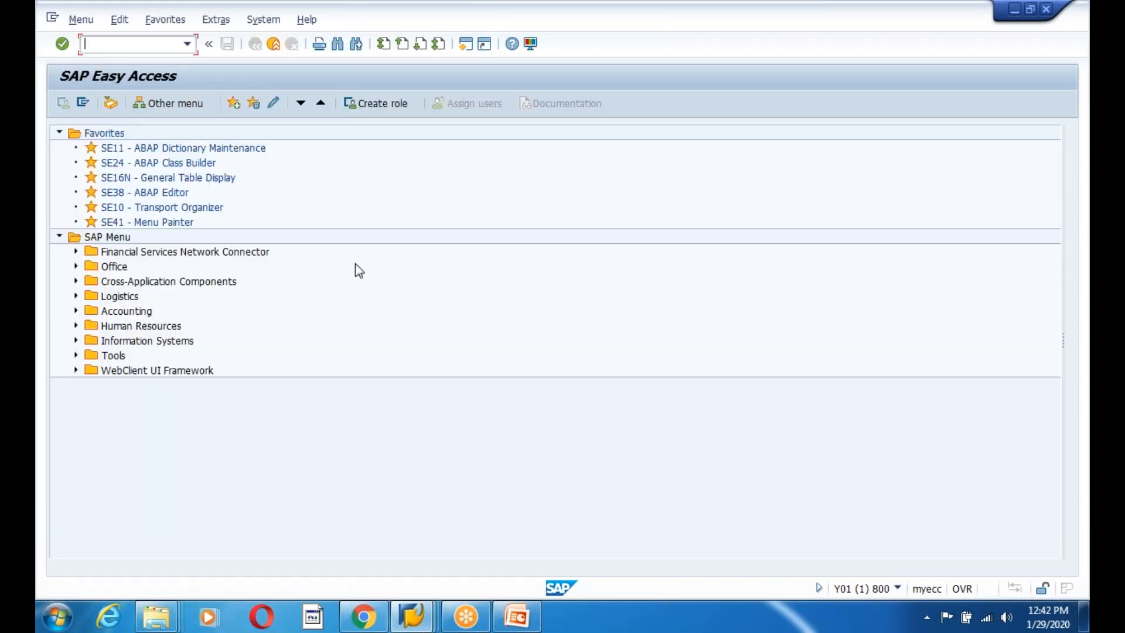
type("we20")
key("Return")
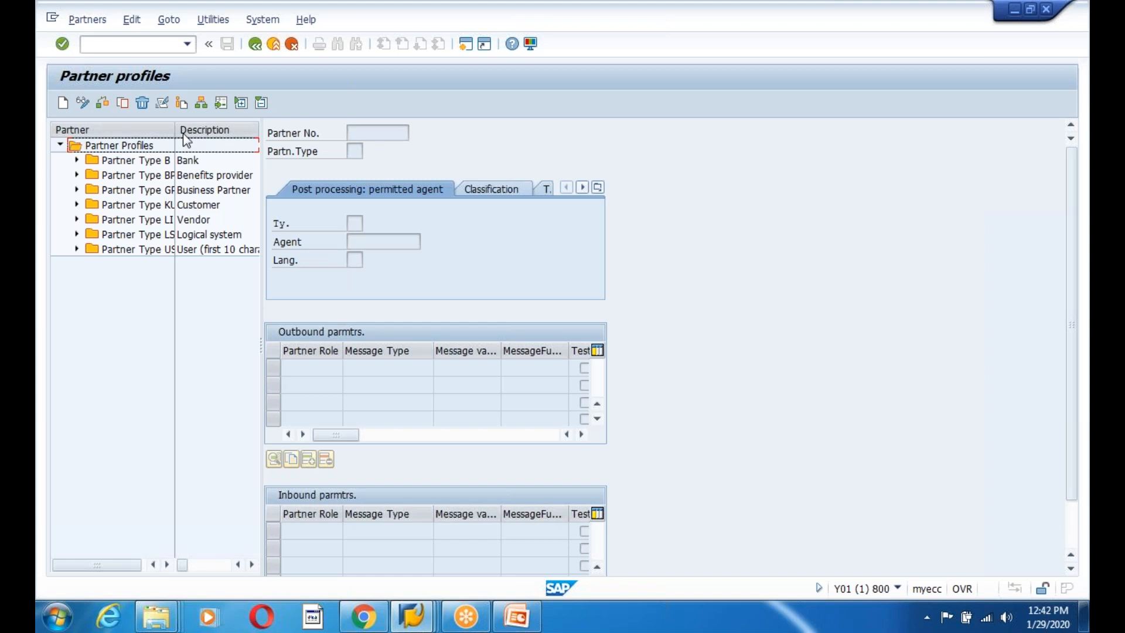
left_click_drag(175, 129, 215, 130)
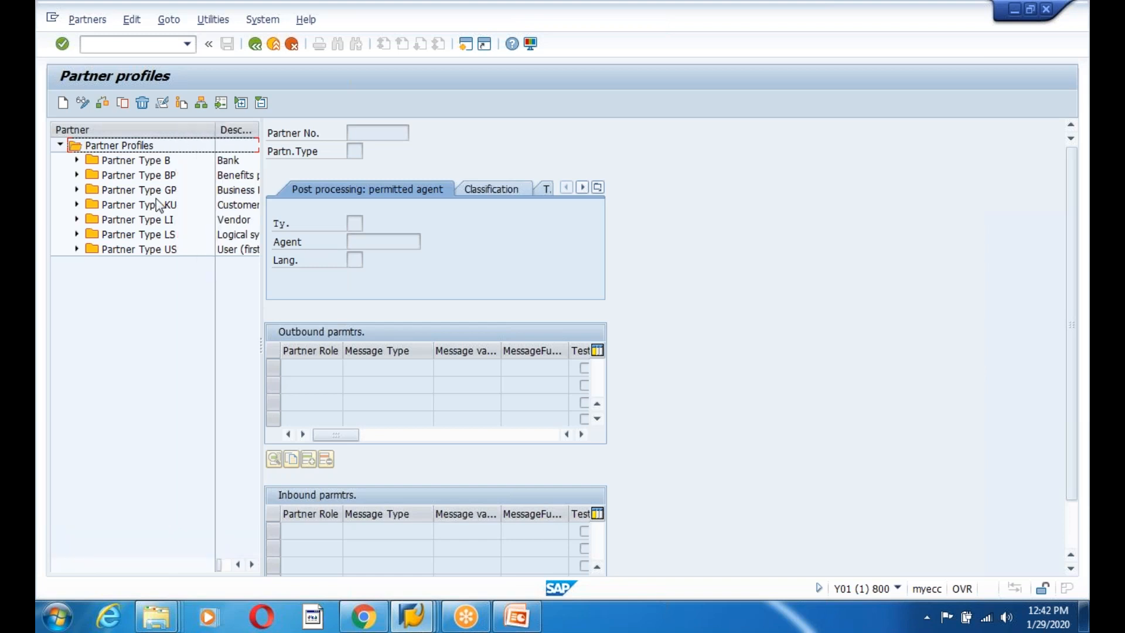
left_click(130, 237)
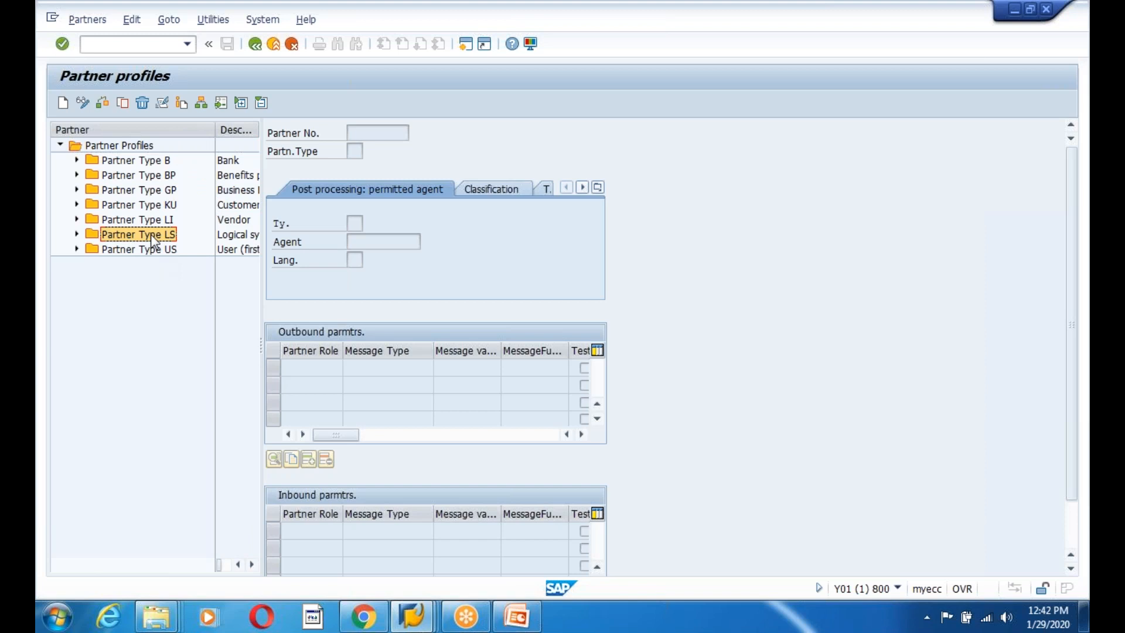
left_click(139, 176)
double_click(139, 176)
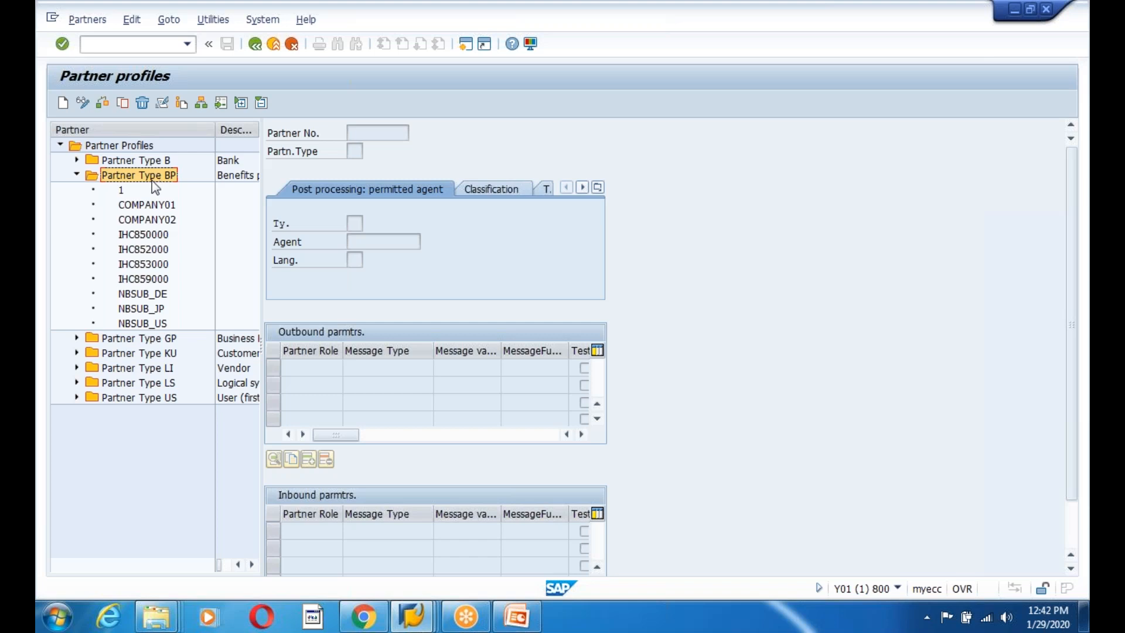
left_click(62, 102)
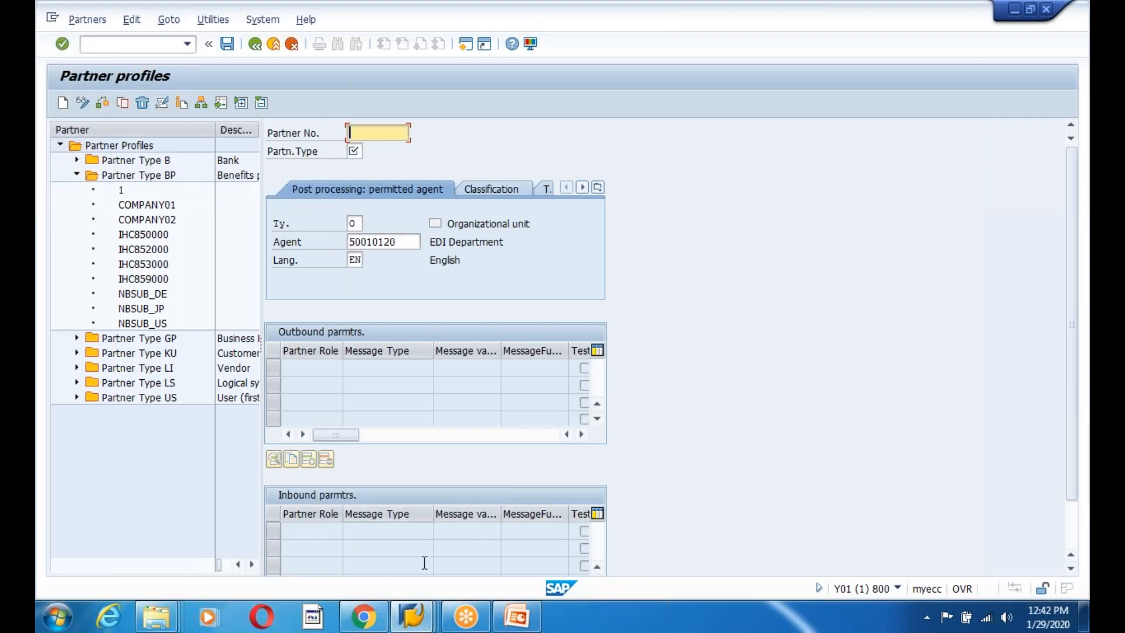
left_click(412, 615)
Copy the bill-to customer's number from the billing partner list into Partner No.
left_click(389, 538)
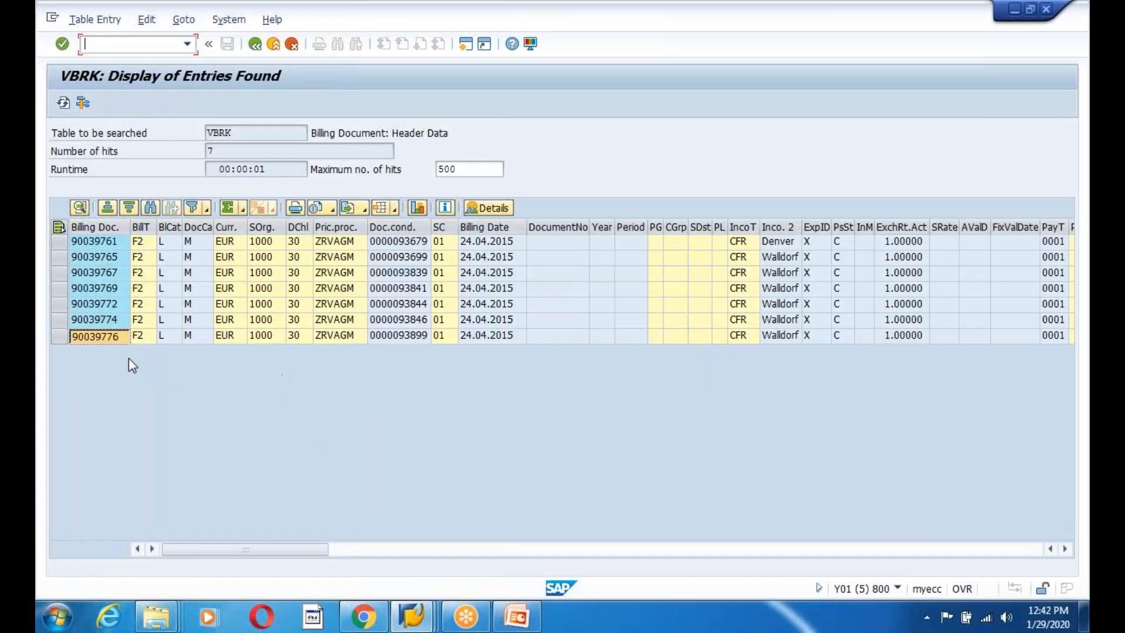
left_click(412, 615)
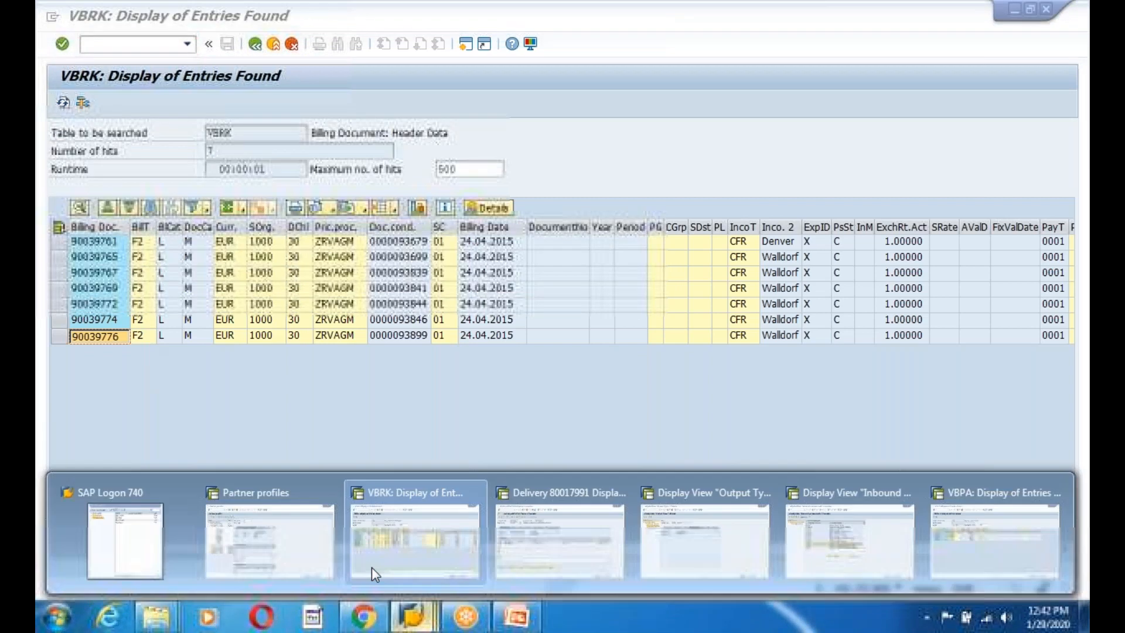
left_click(412, 547)
left_click(412, 615)
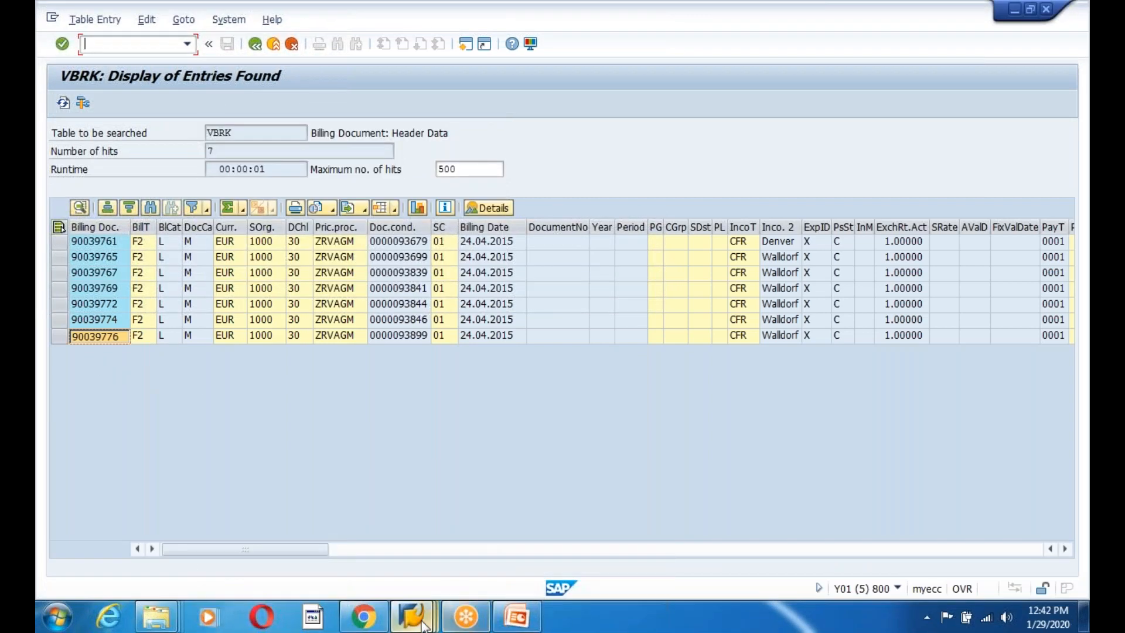
left_click(995, 543)
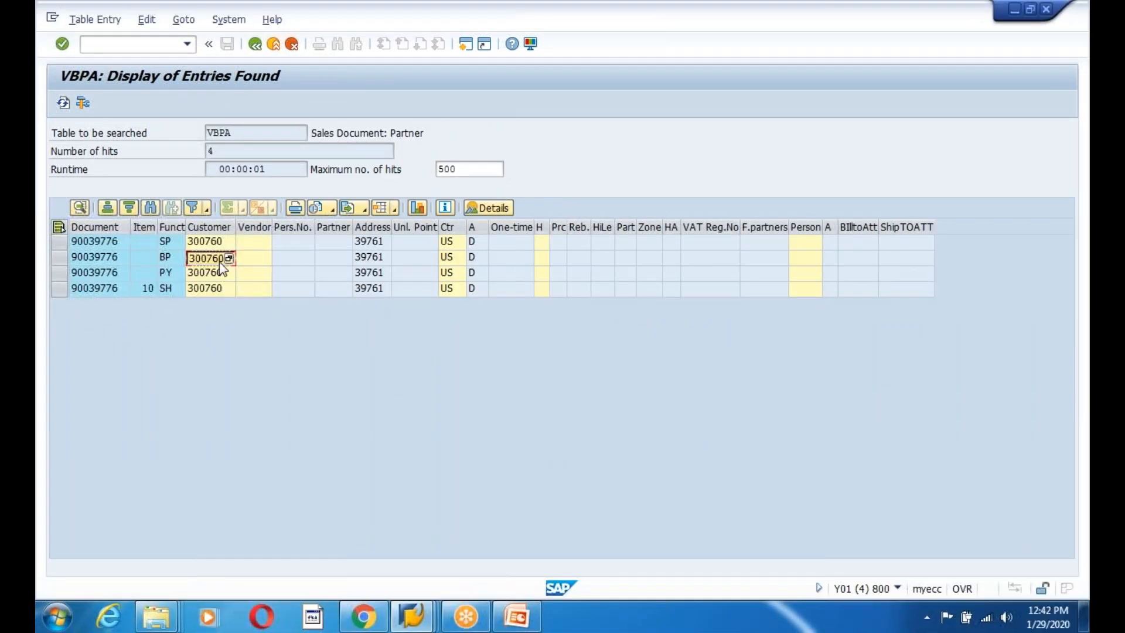
key("alt+Tab")
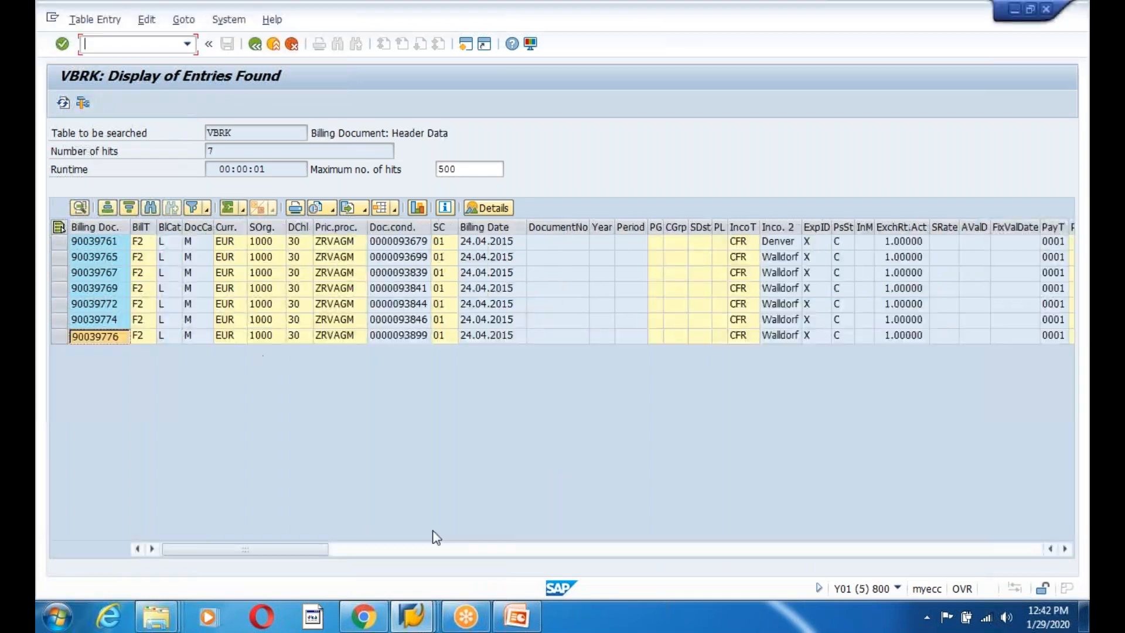
left_click(412, 615)
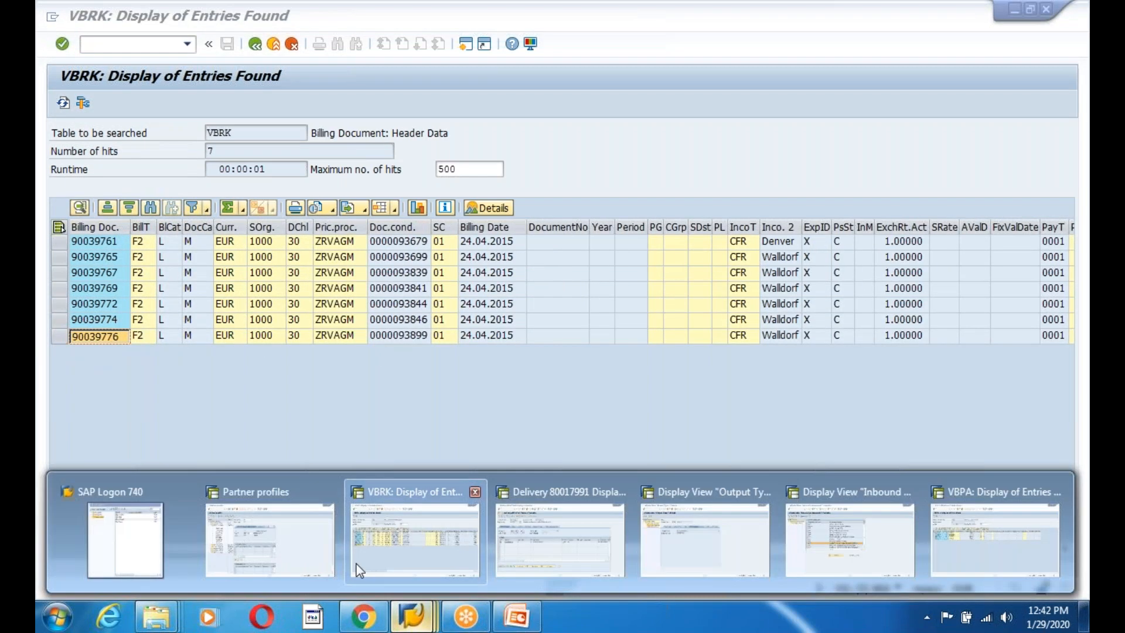
left_click(288, 542)
type("300760")
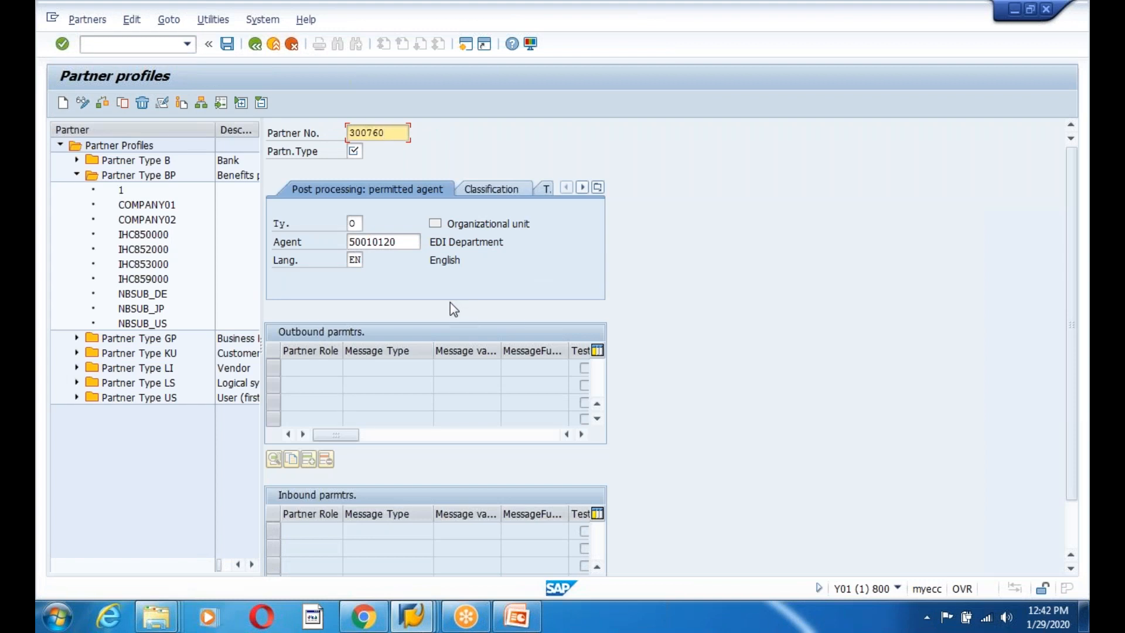
Set partner type BP with agent type US and a user agent, then save, retrying with a zero-padded number.
left_click(355, 152)
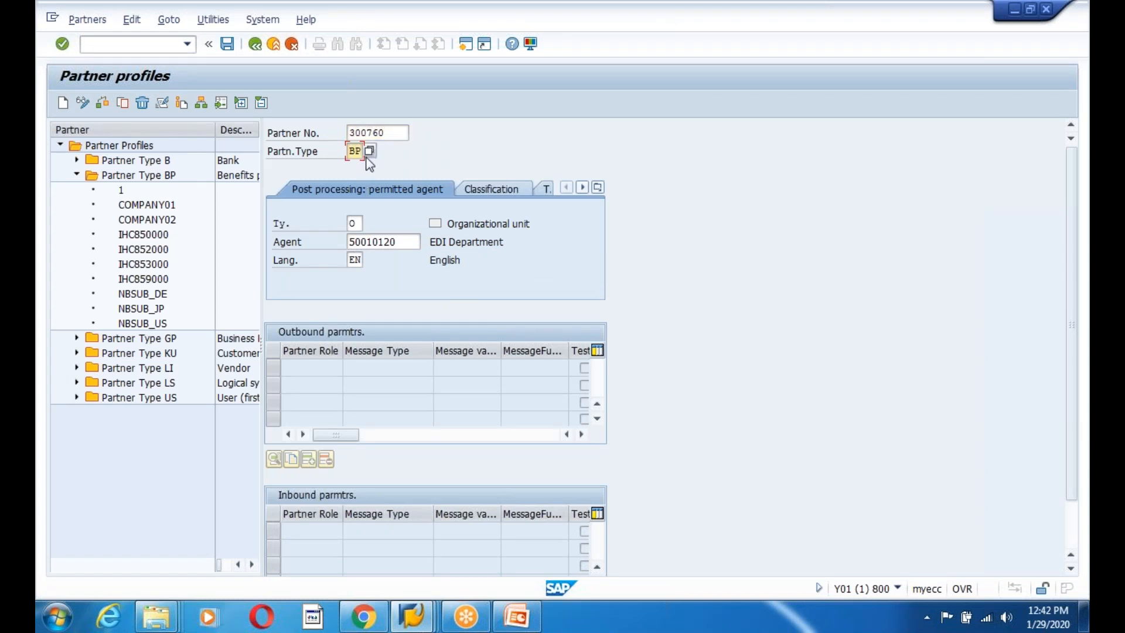
left_click(357, 224)
type("US")
key("Tab")
type("SAP")
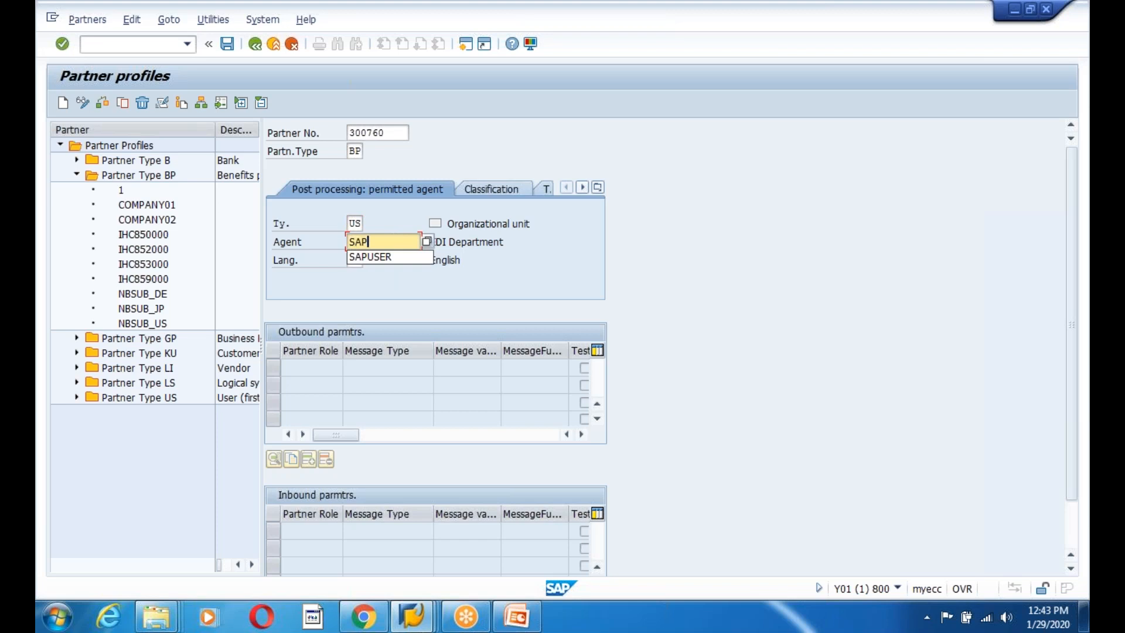
key("Down")
key("Return")
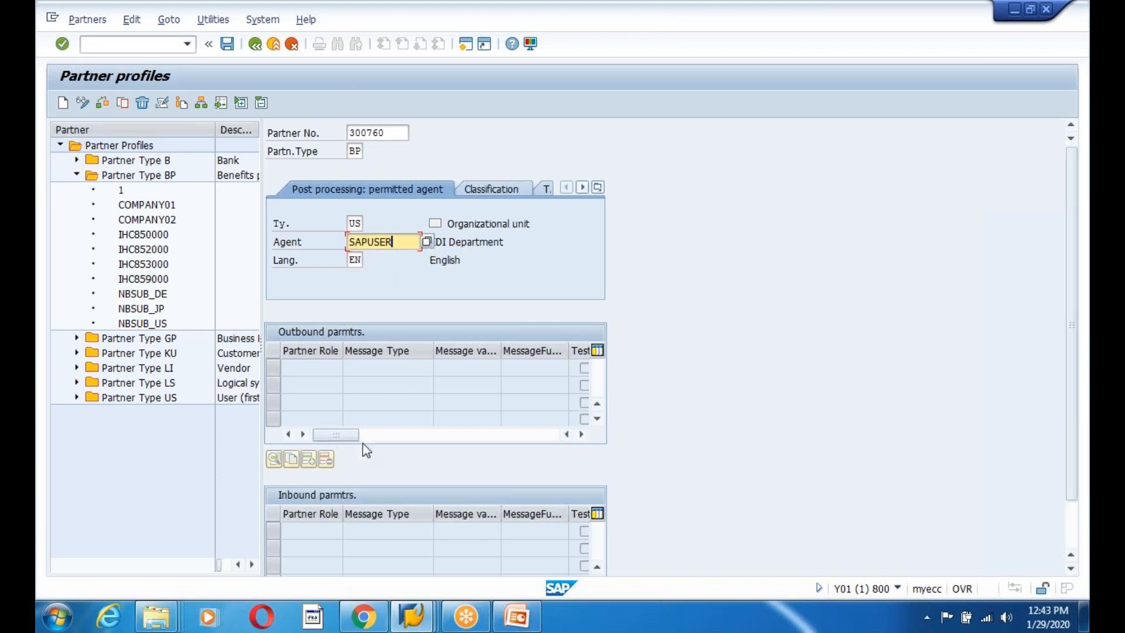
left_click(227, 44)
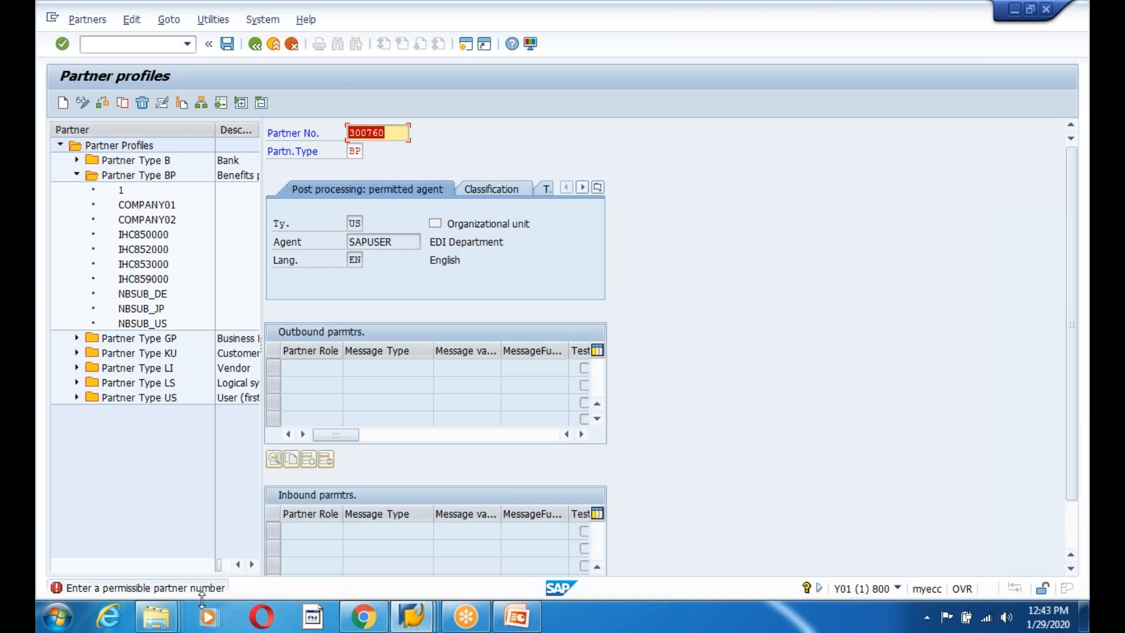
left_click(352, 129)
type("0000")
left_click(228, 46)
Discard the rejected new profile and open the existing COMPANY01 profile.
double_click(153, 206)
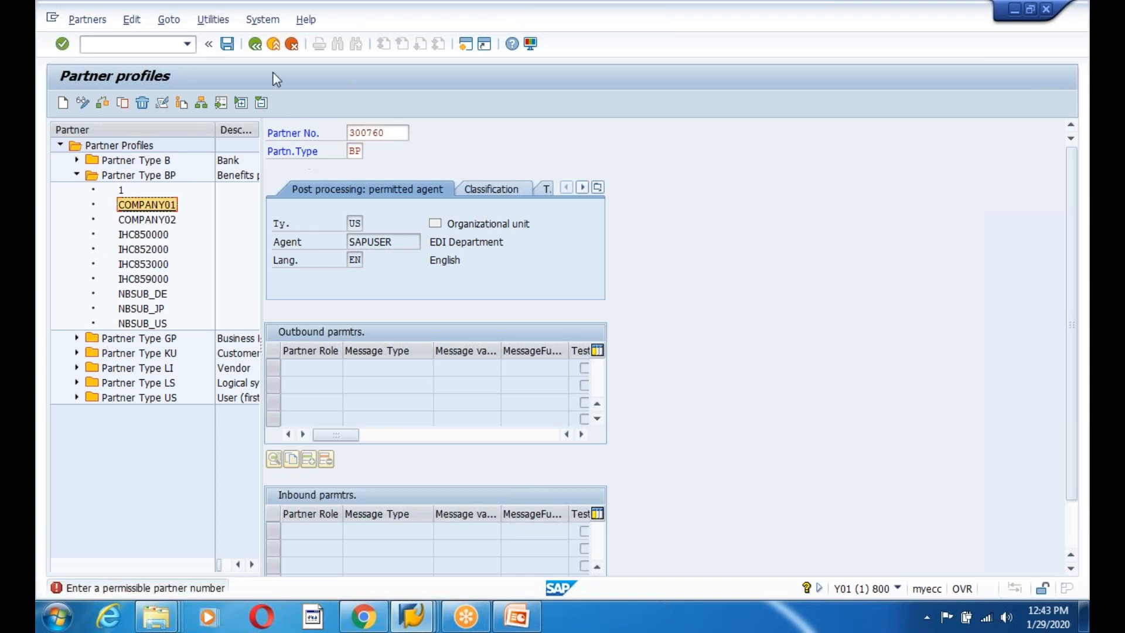
left_click(256, 47)
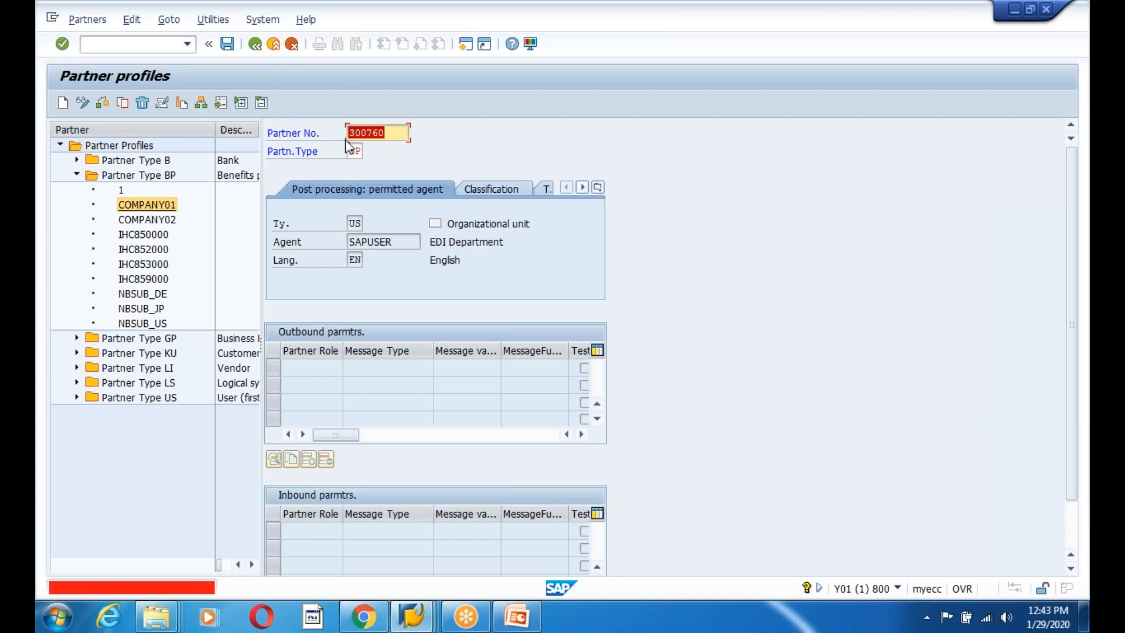
left_click(292, 45)
left_click(262, 305)
double_click(155, 205)
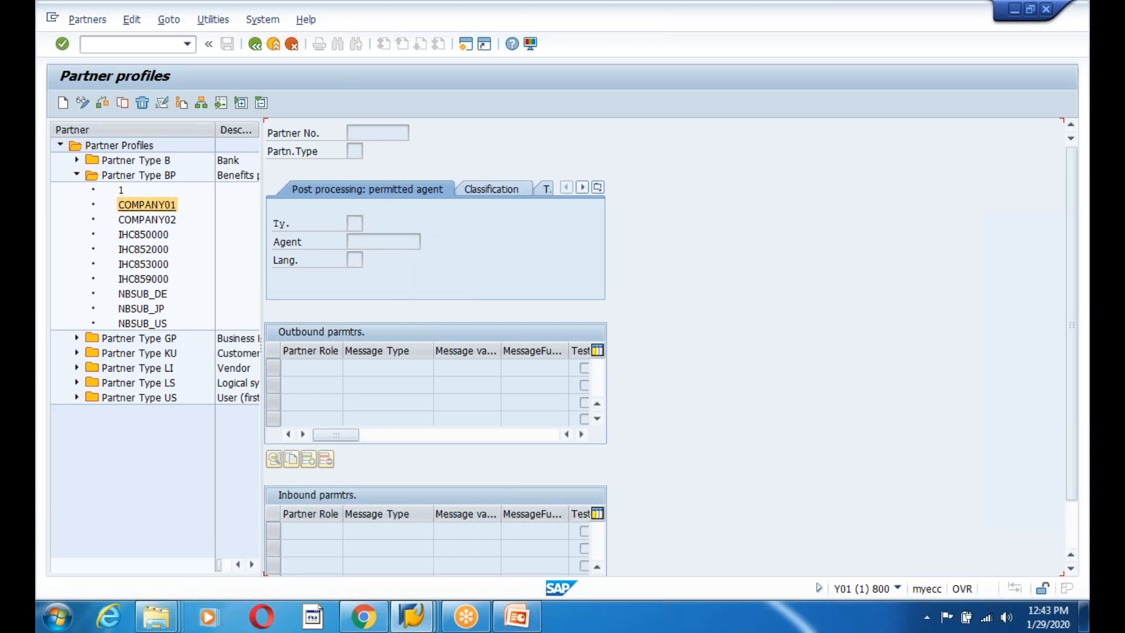
Examine the COMPANY01 partner number, then open a new SAP session.
left_click_drag(409, 132, 339, 142)
left_click(339, 146)
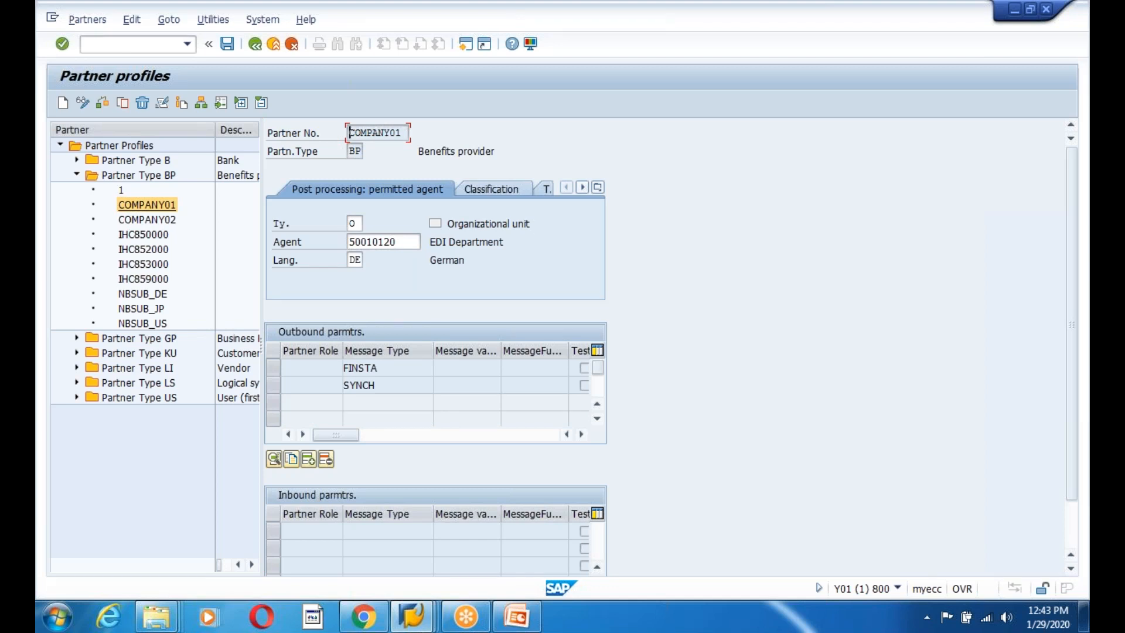
left_click_drag(407, 133, 329, 133)
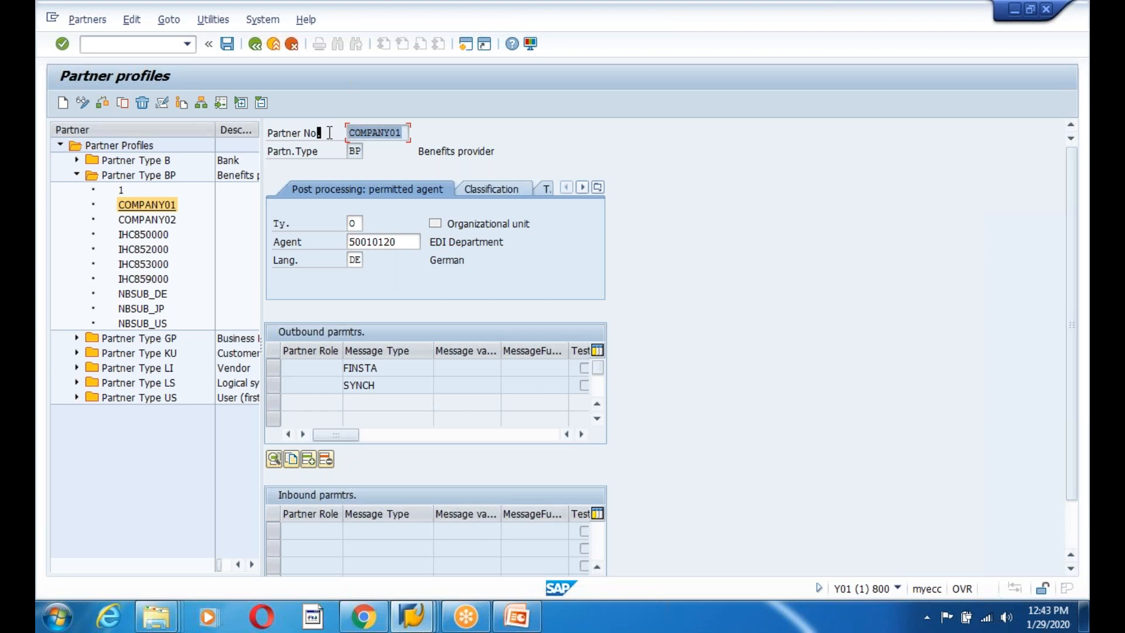
left_click(330, 133)
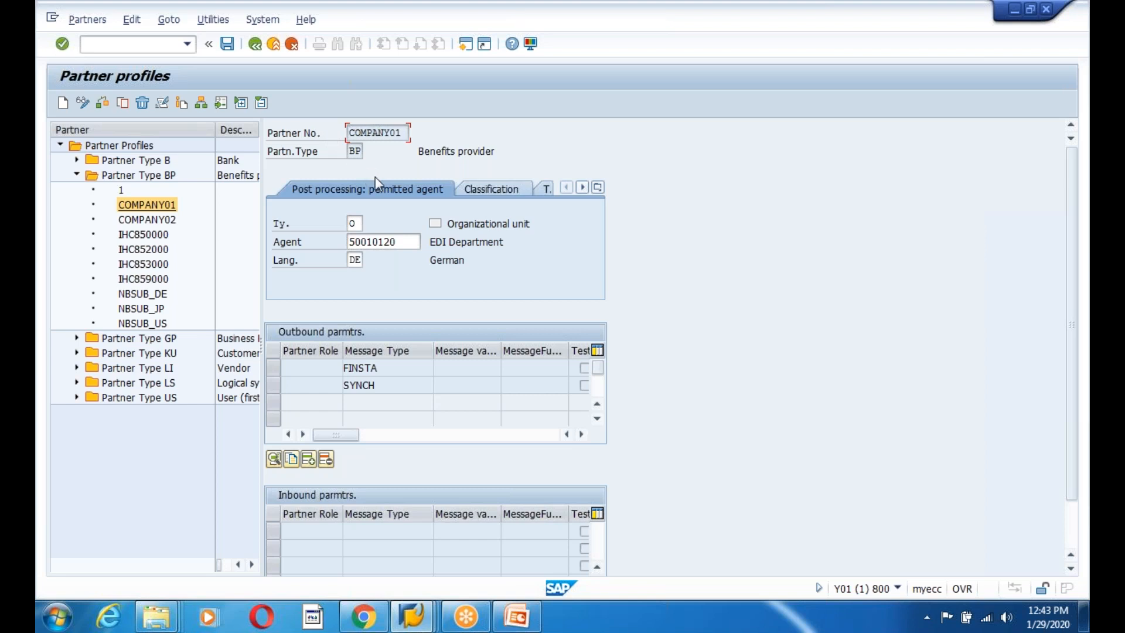
left_click(469, 47)
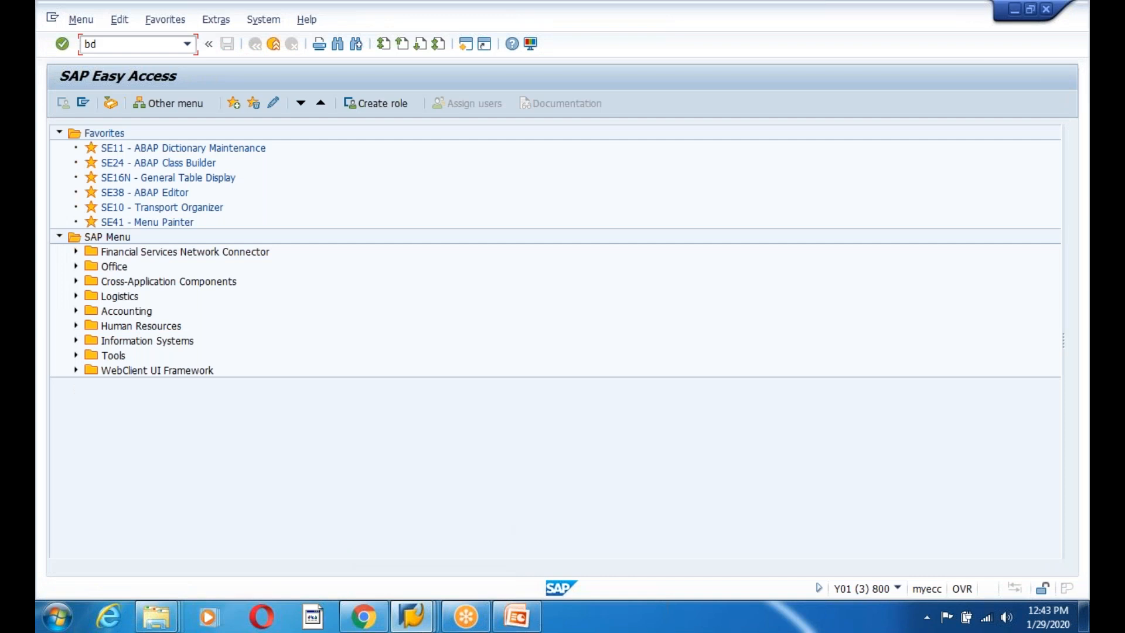
Open Logical Systems maintenance past the cross-client caution, browse the entries, and go back.
key("Return")
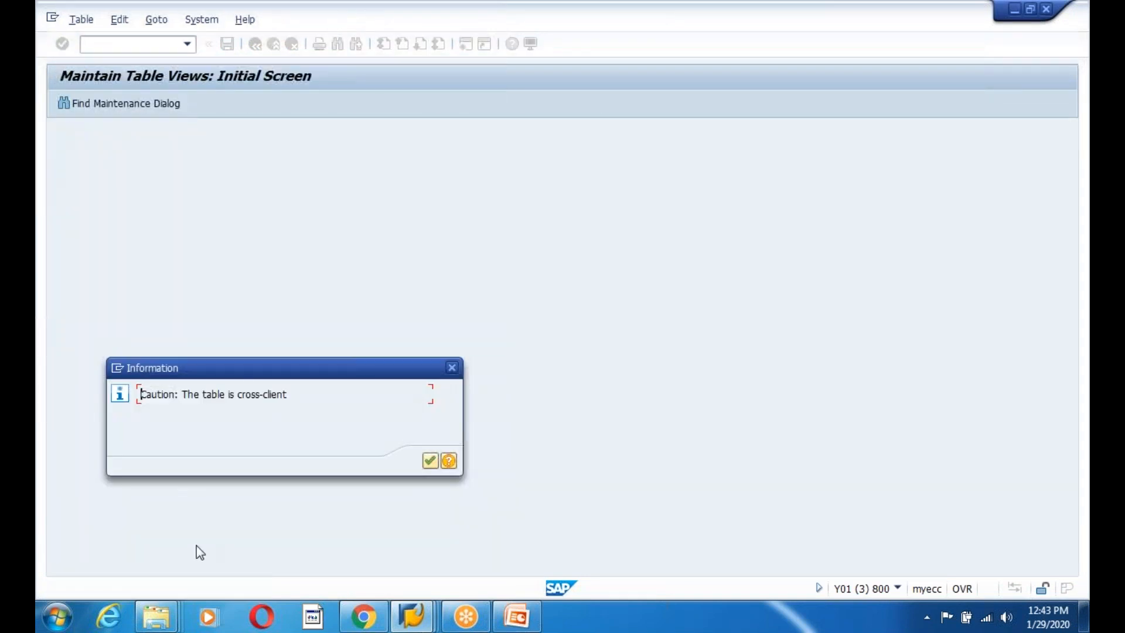
key("Return")
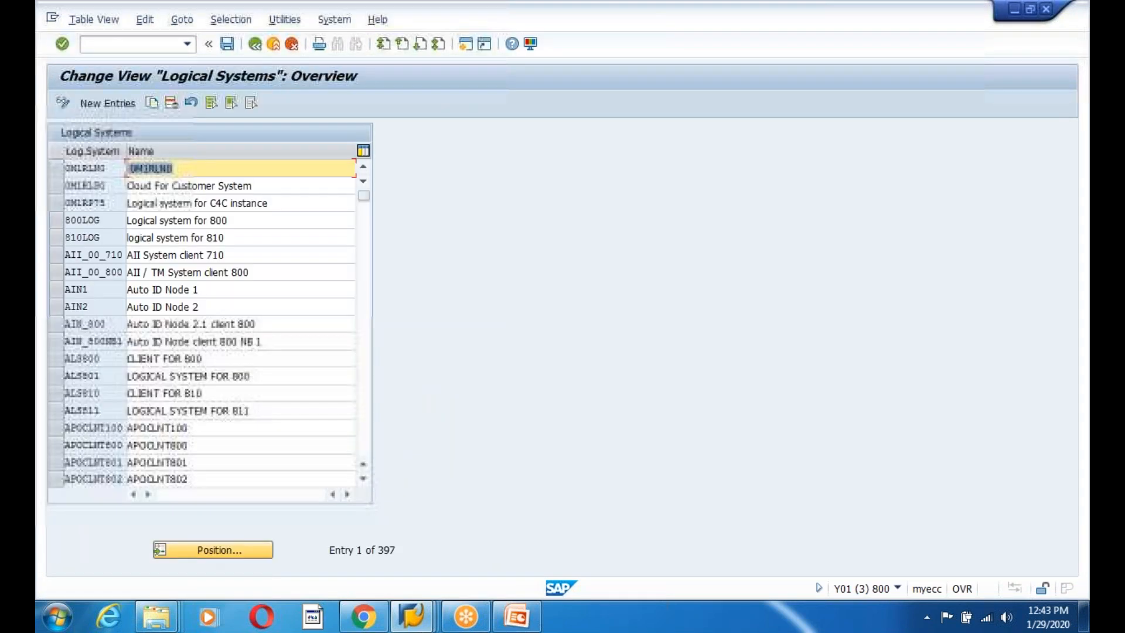
left_click(101, 359)
scroll(102, 359, "down", 8)
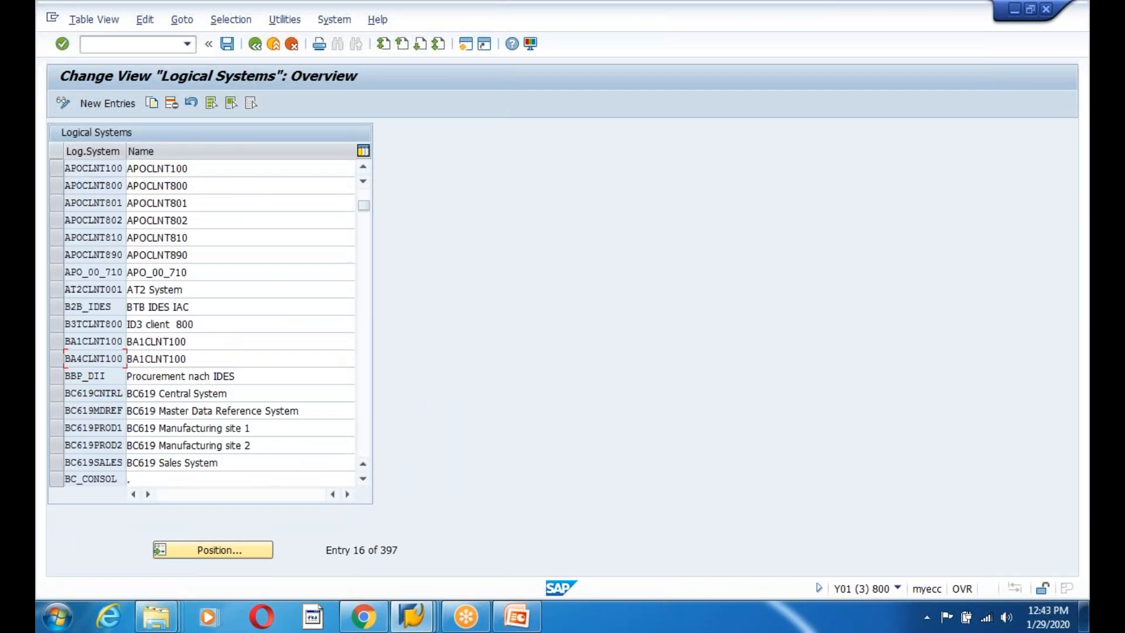
scroll(105, 411, "down", 5)
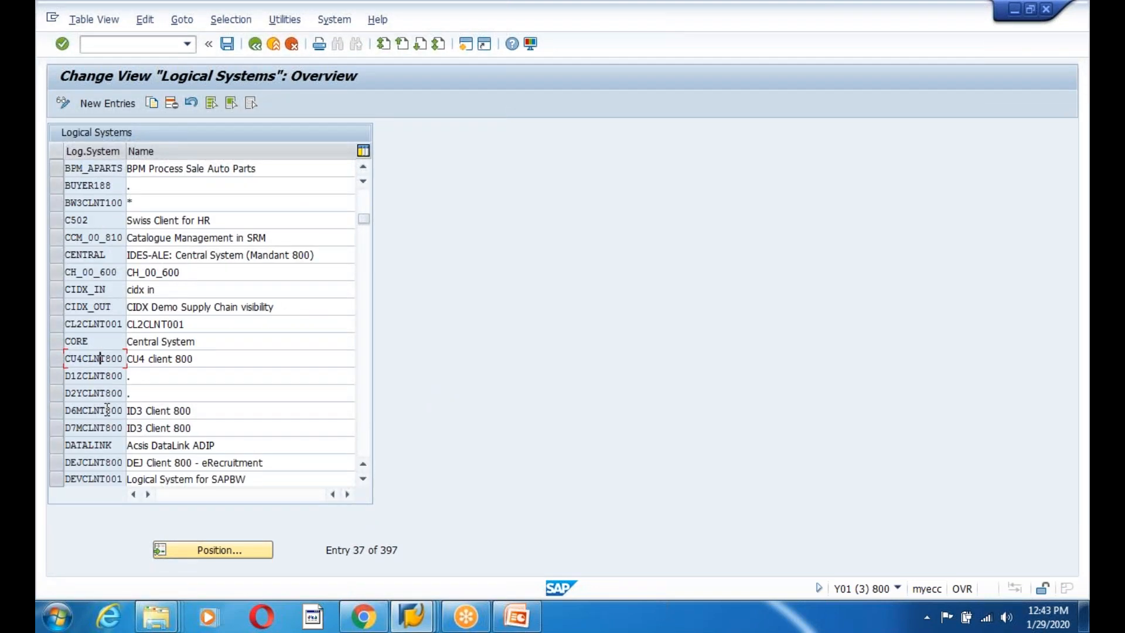
scroll(106, 411, "down", 7)
scroll(105, 411, "up", 10)
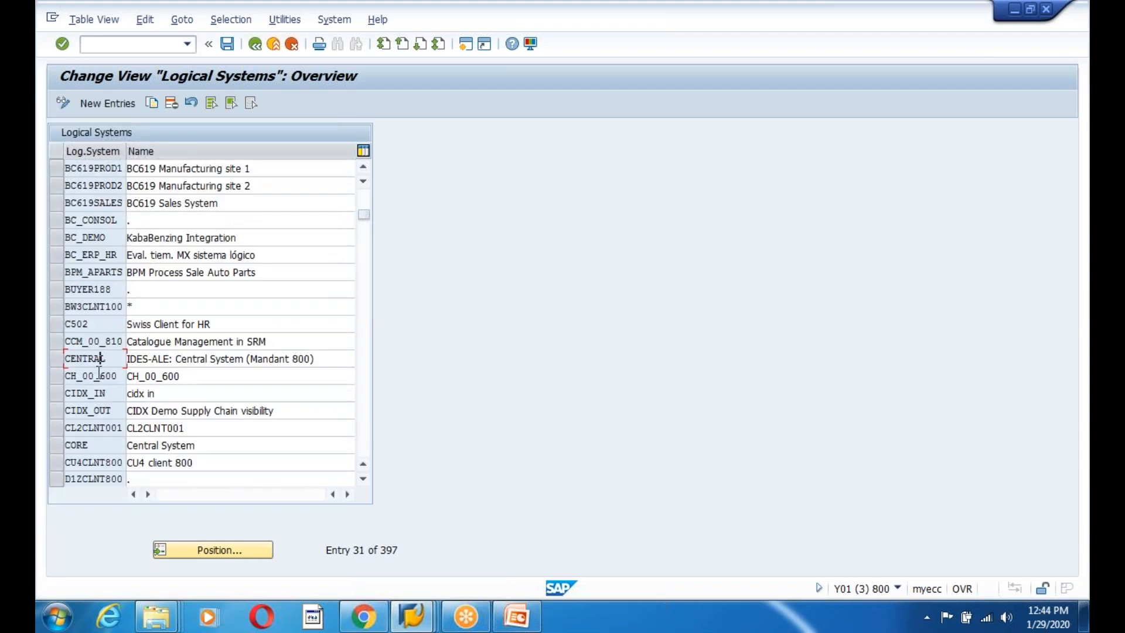
scroll(99, 369, "up", 10)
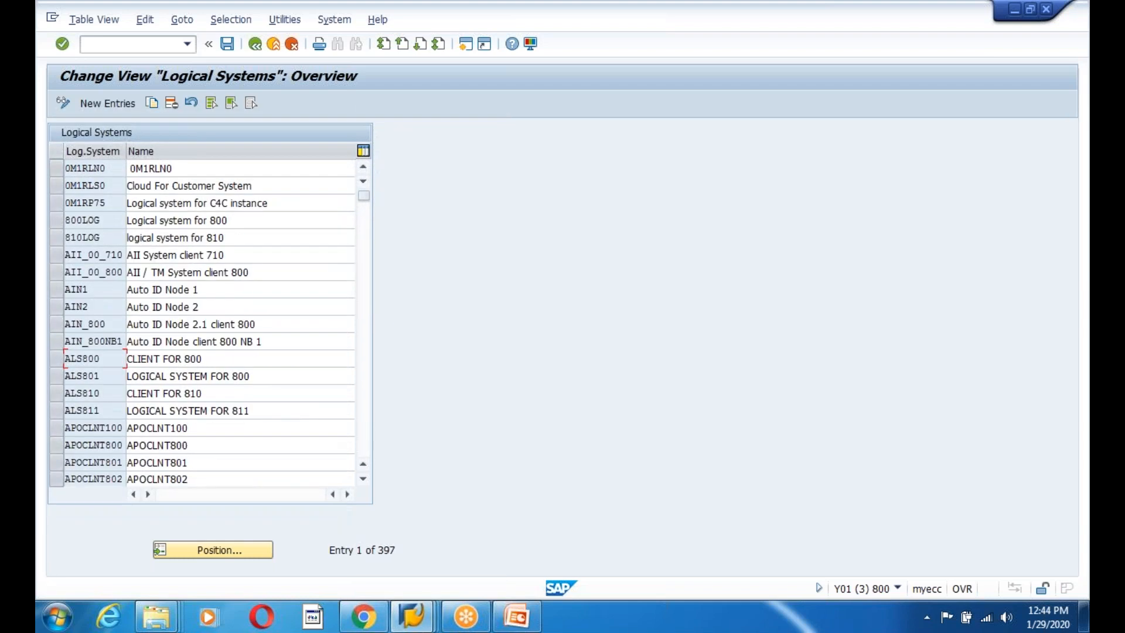
scroll(205, 322, "down", 5)
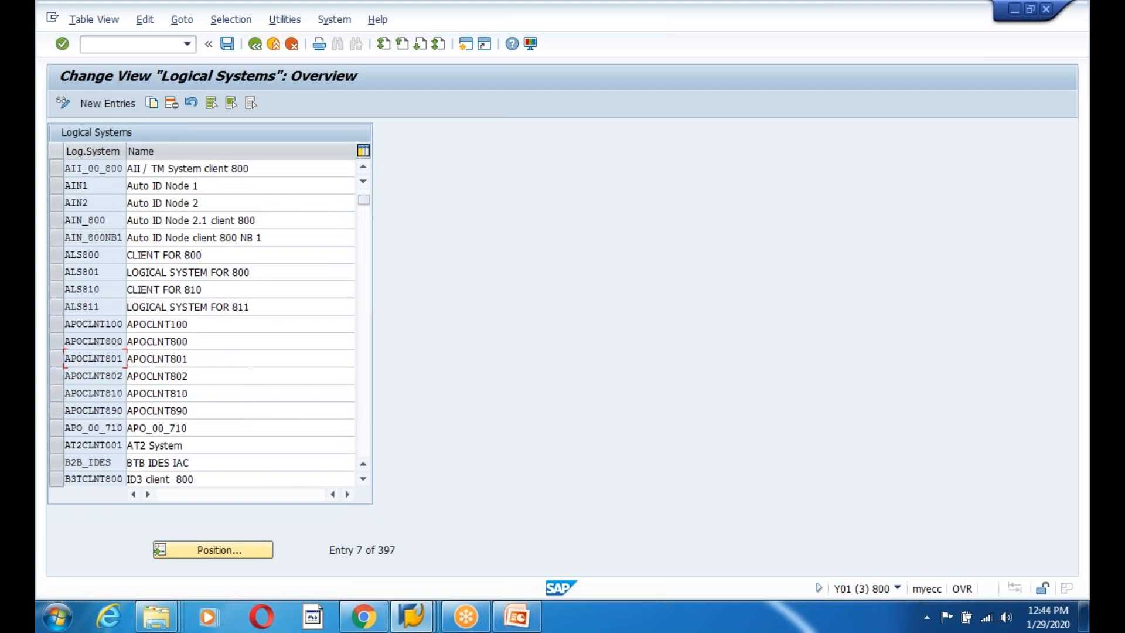
left_click(255, 43)
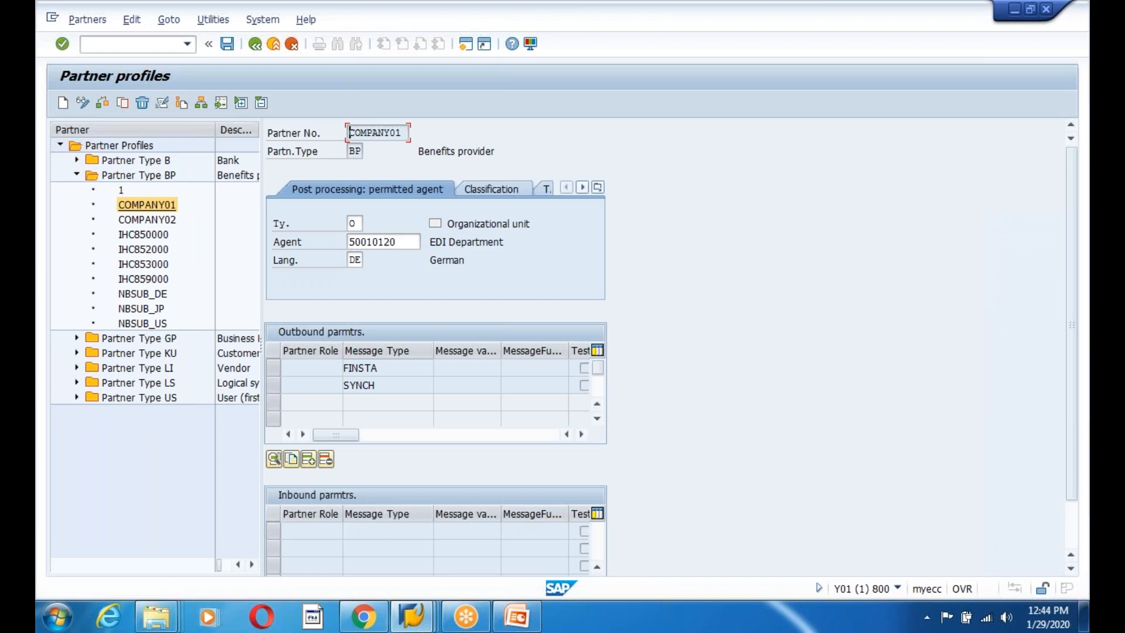
Check the process code of IHC850000's DIRDEB inbound parameter, then get F1 help on Partner No.
double_click(140, 234)
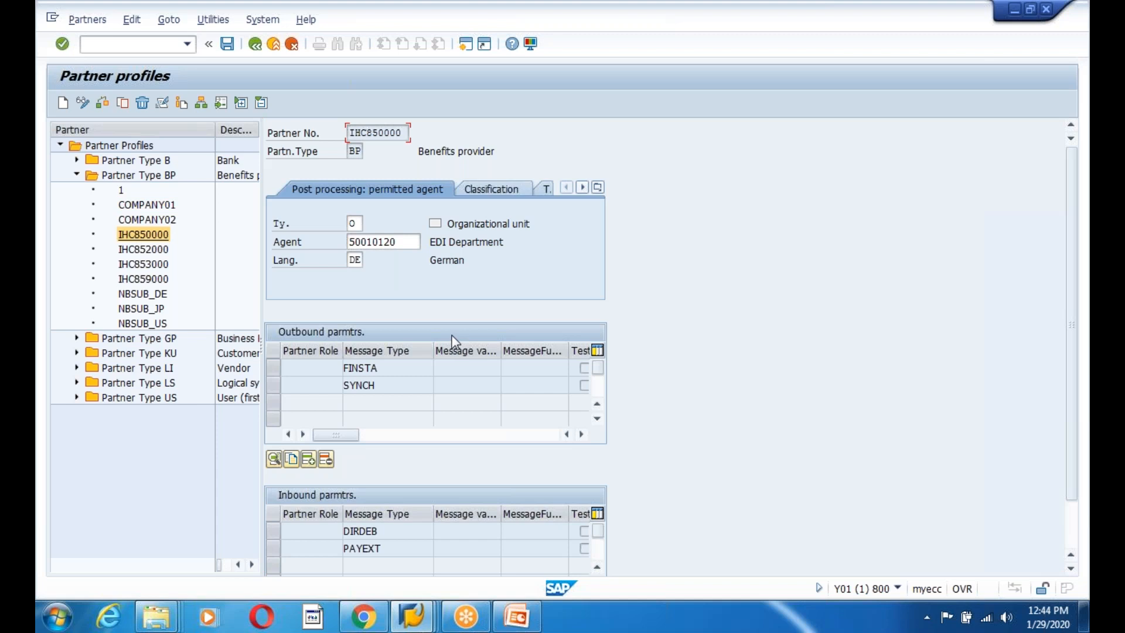
left_click(361, 534)
double_click(365, 535)
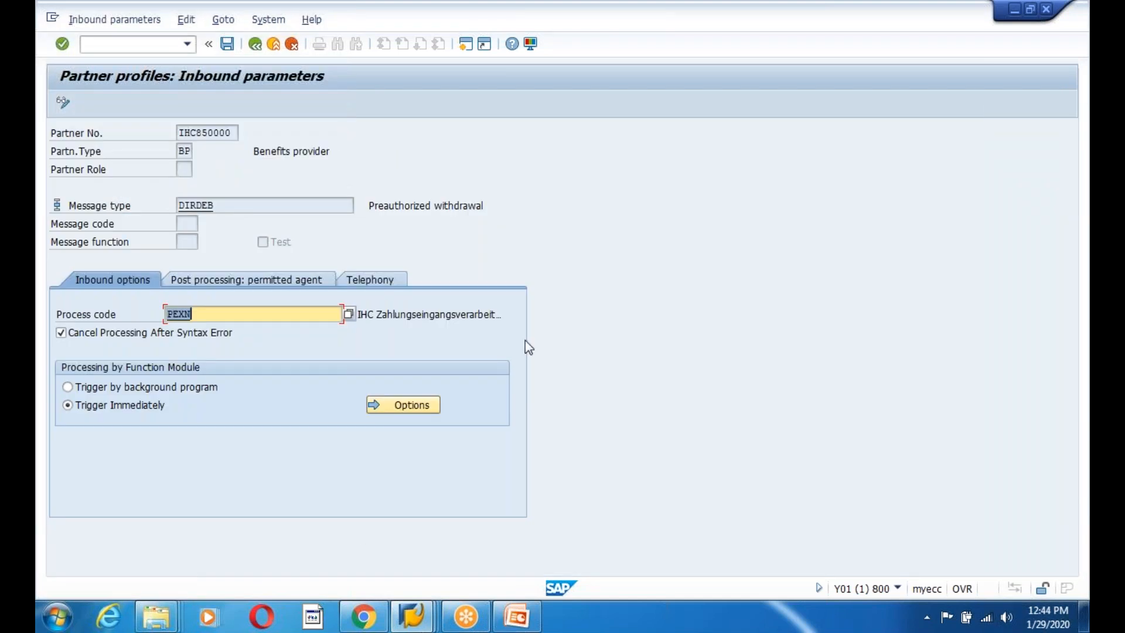
left_click(479, 316)
left_click(253, 47)
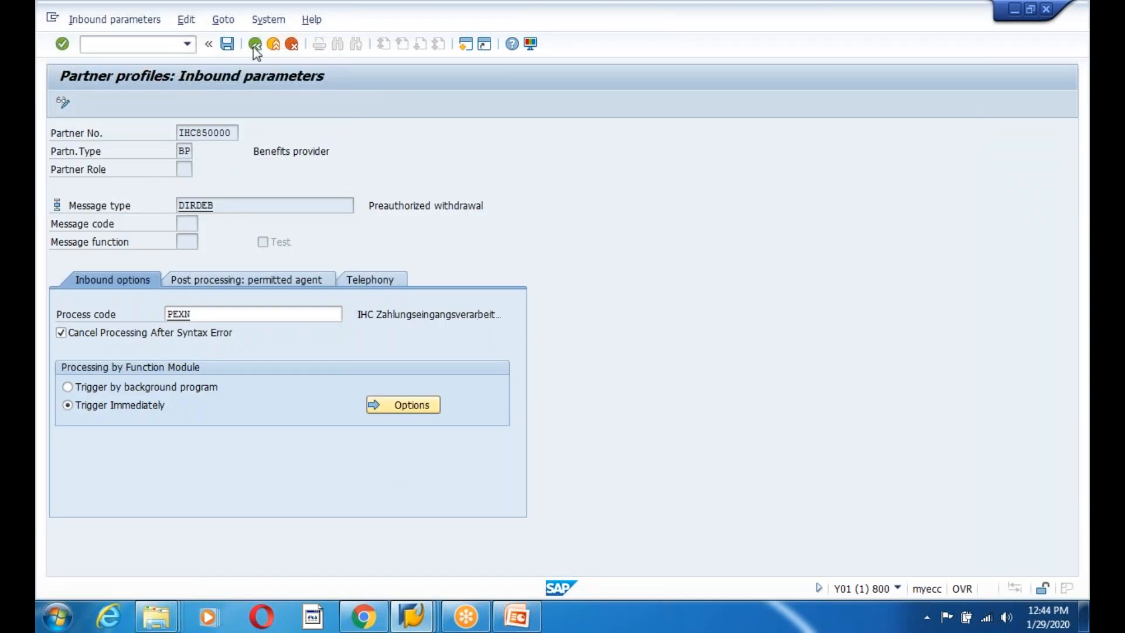
left_click(351, 132)
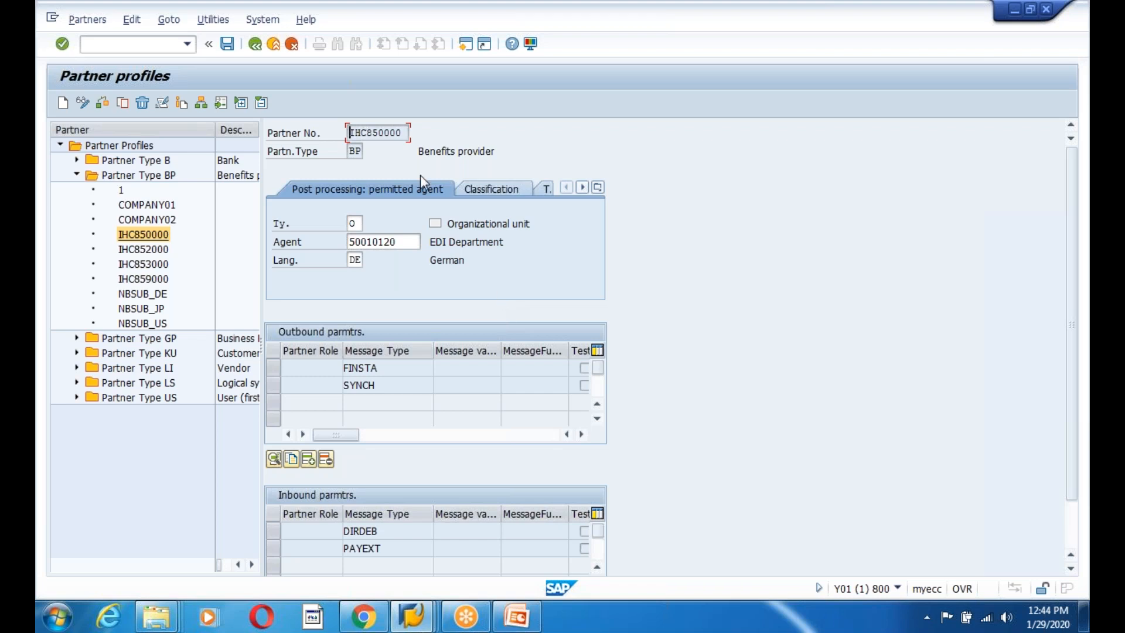
key("F1")
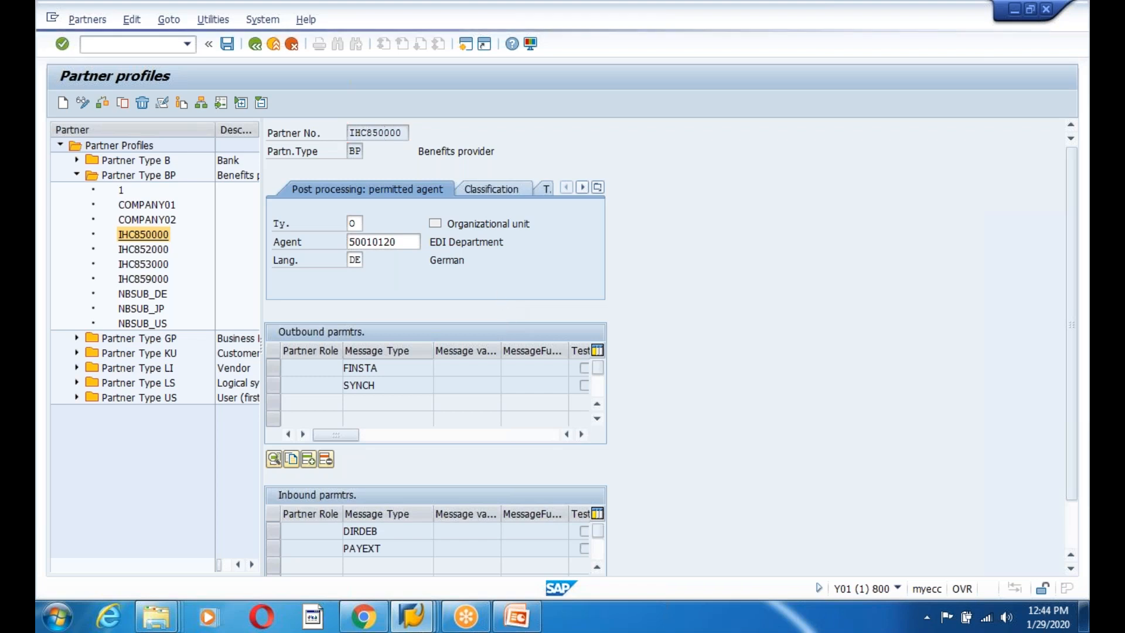
Trace the partner number field's technical information to view VEDI_TDPP1.
left_click(137, 81)
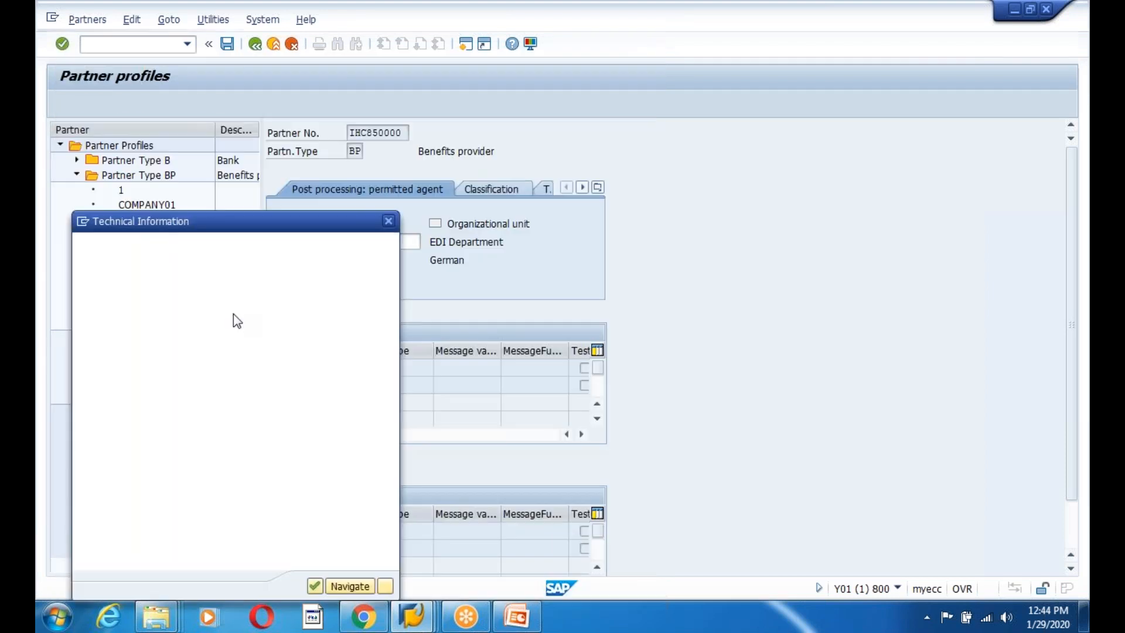
left_click_drag(235, 219, 324, 199)
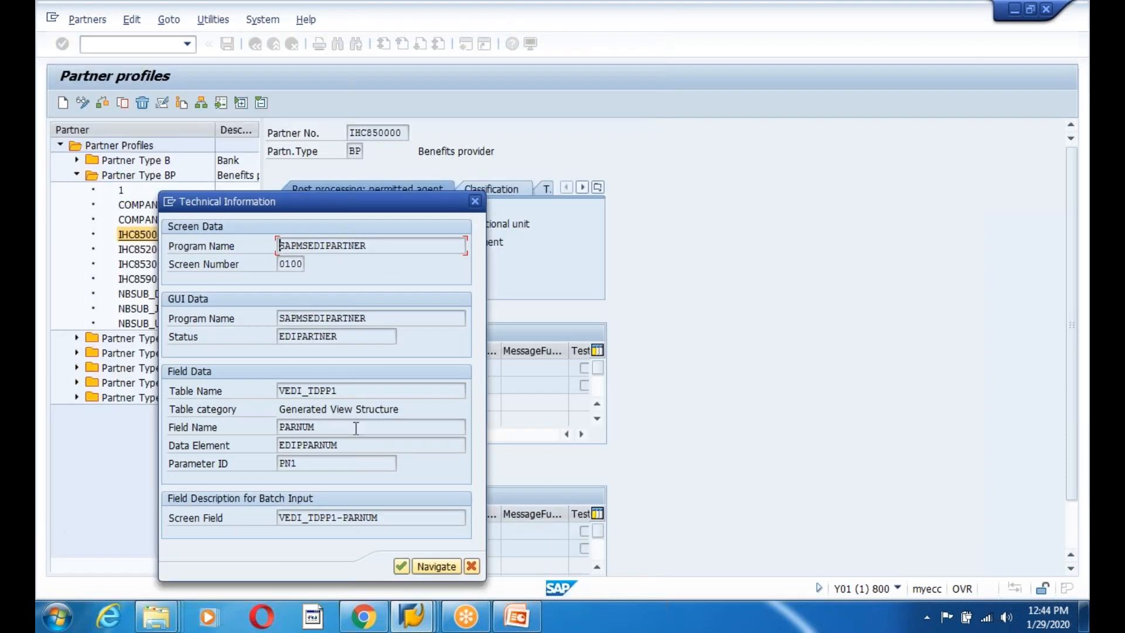
double_click(311, 392)
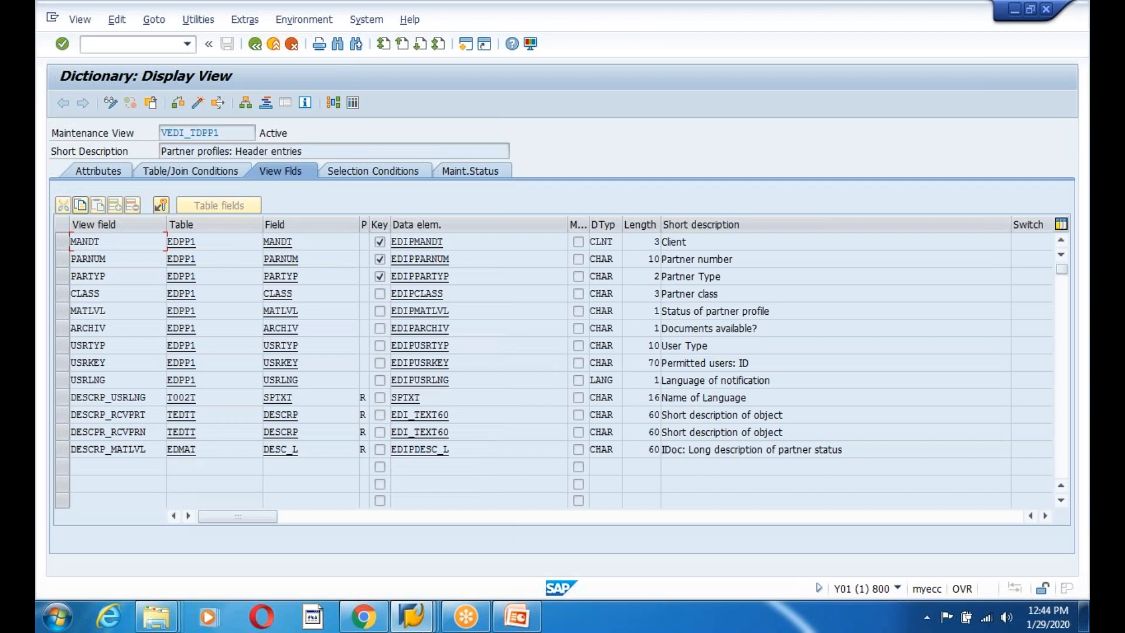
left_click(355, 103)
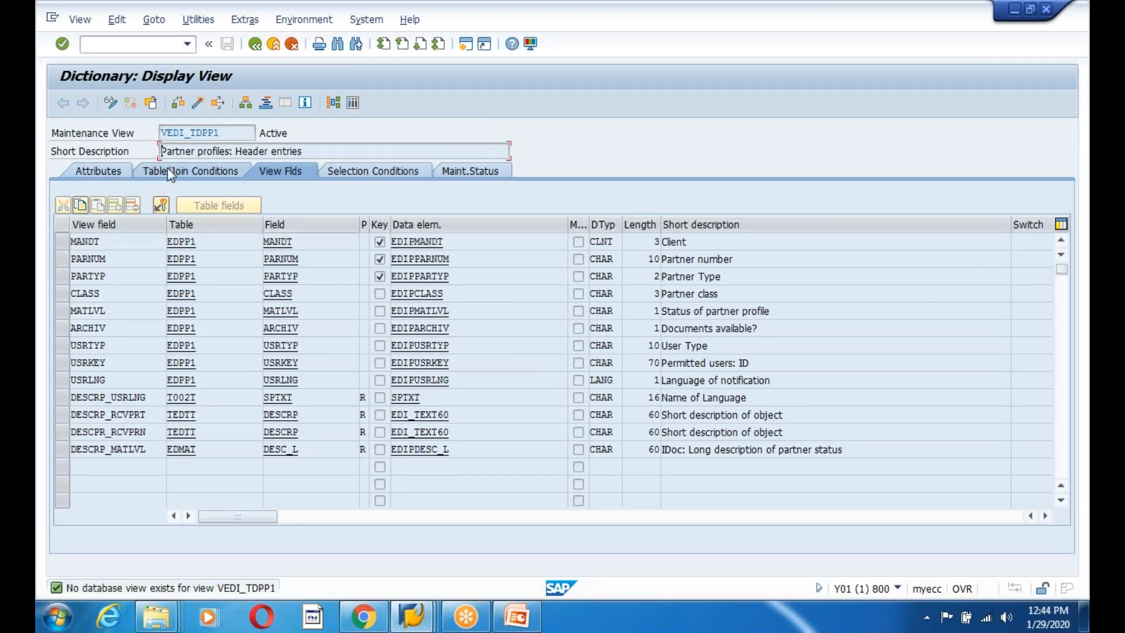
Close the help dialogs and restart Partner Profiles with WE20.
left_click(257, 48)
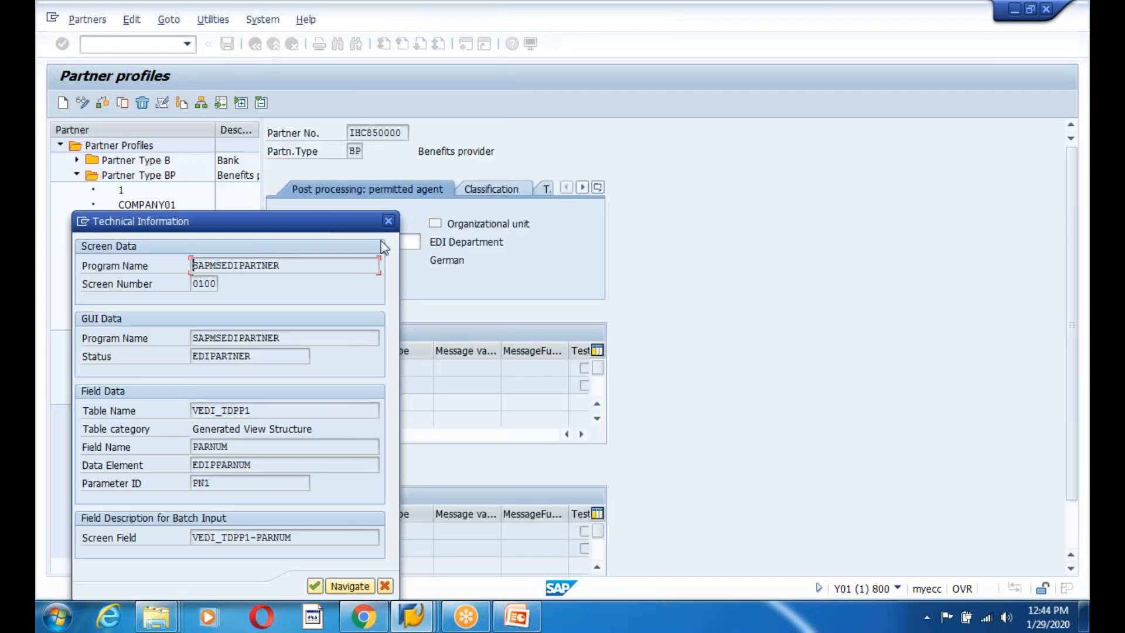
key("Return")
left_click(647, 60)
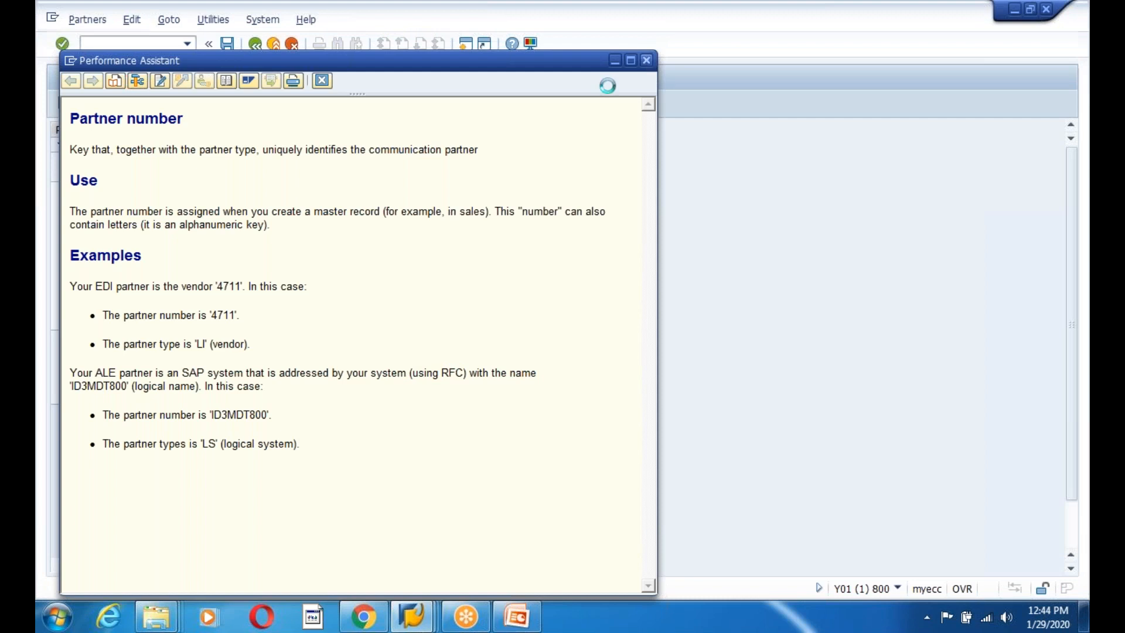
left_click(255, 44)
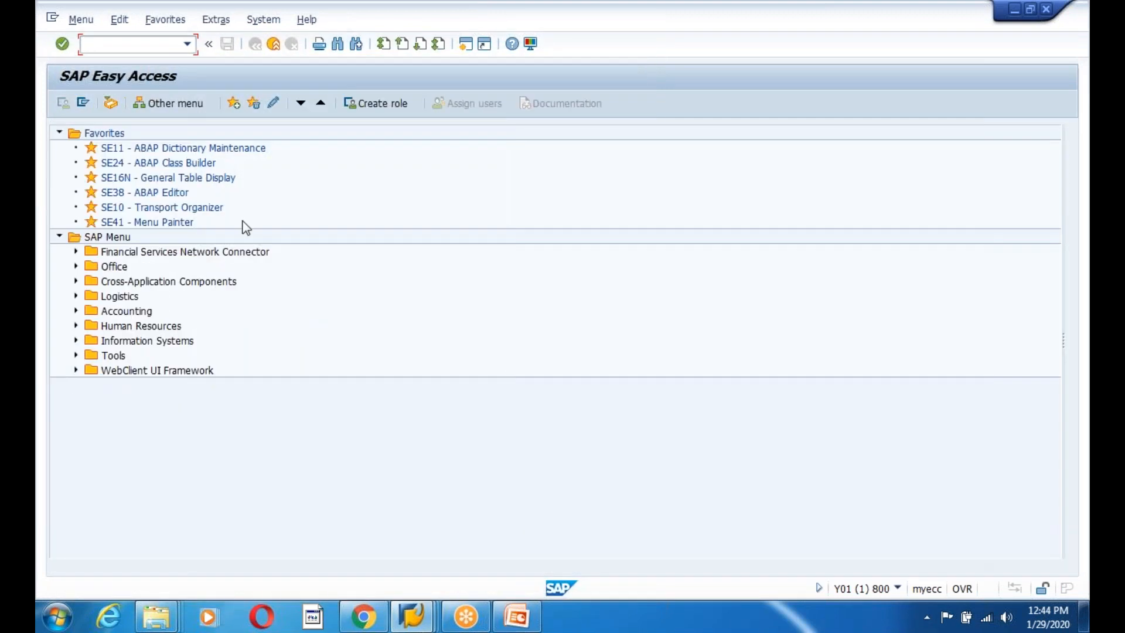
type("we20")
key("Return")
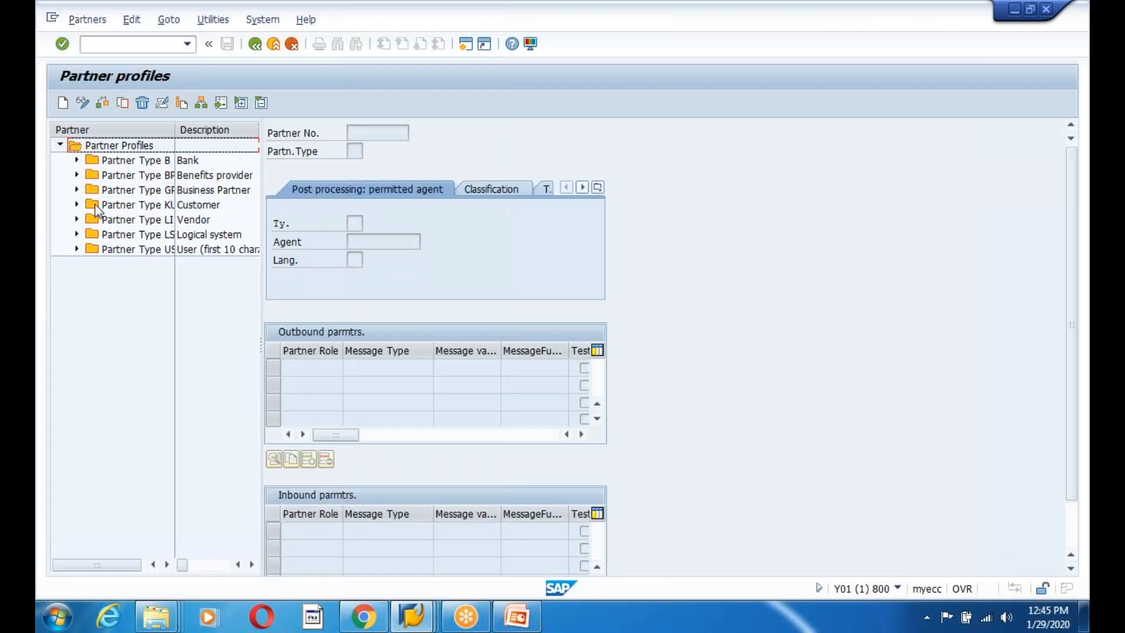
Start a new partner profile for the customer's number with partner type KU.
left_click(126, 181)
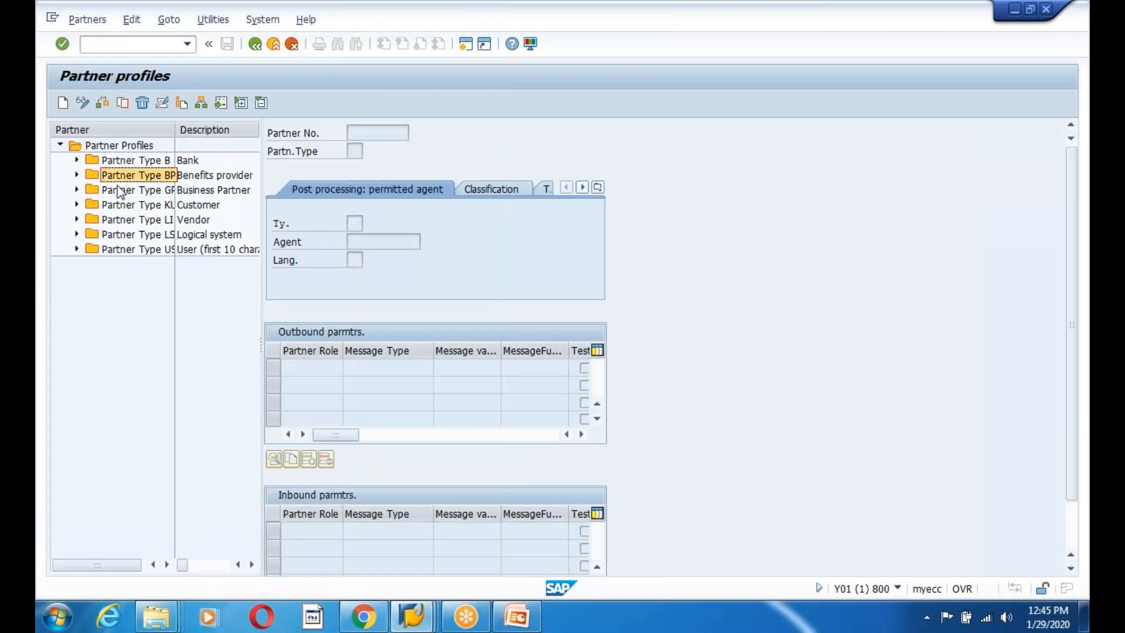
left_click(62, 103)
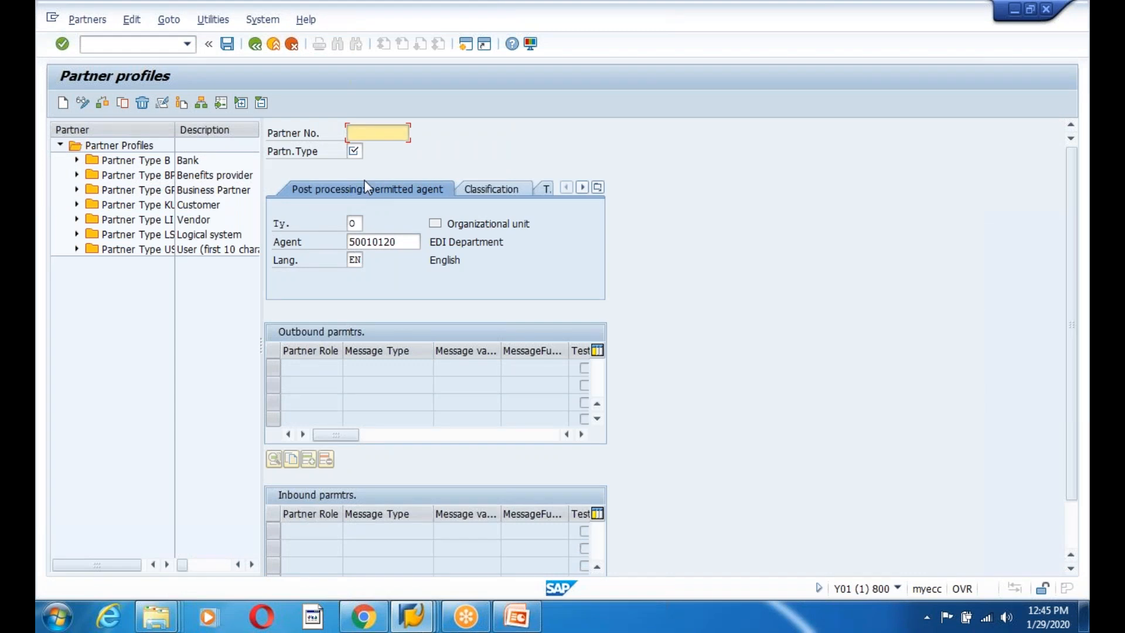
left_click(381, 164)
left_click(358, 152)
type("B")
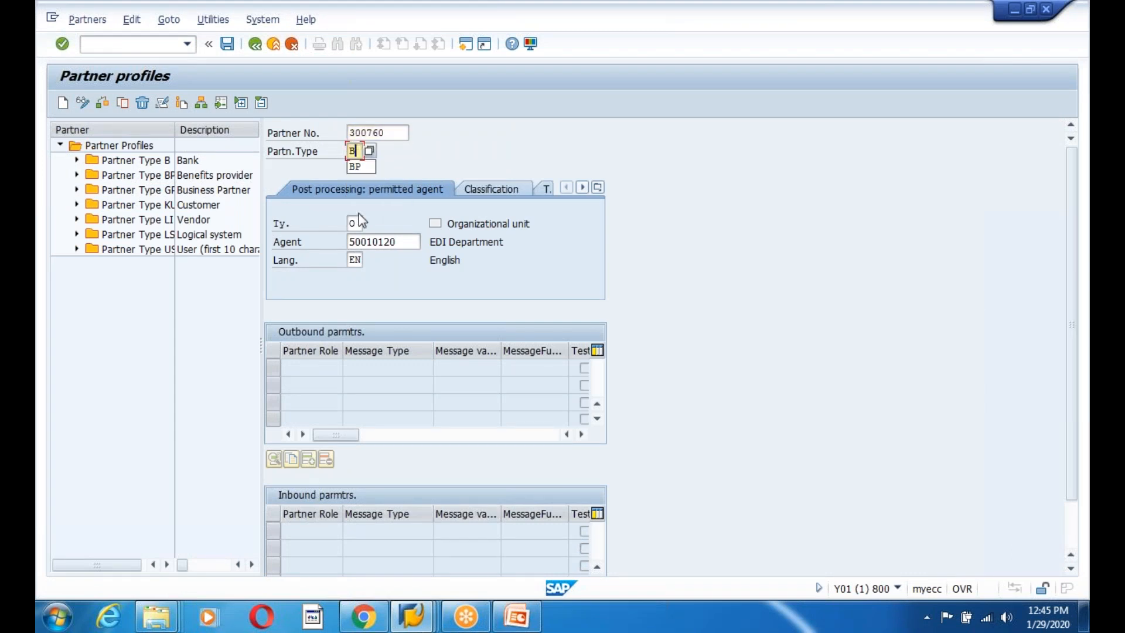
key("F4")
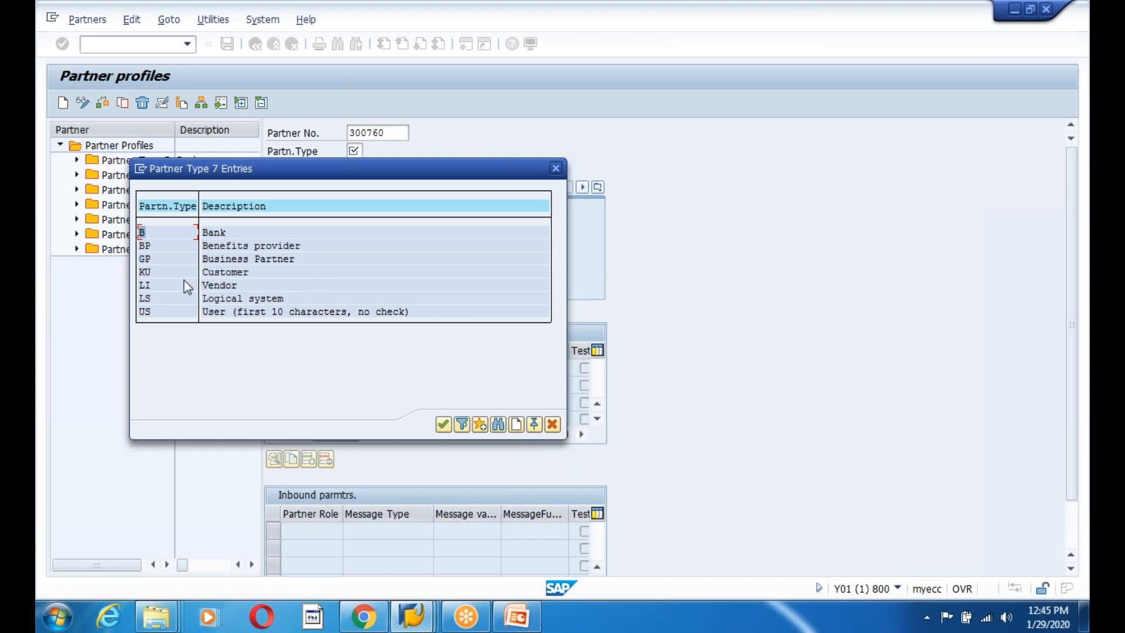
left_click(146, 272)
double_click(206, 272)
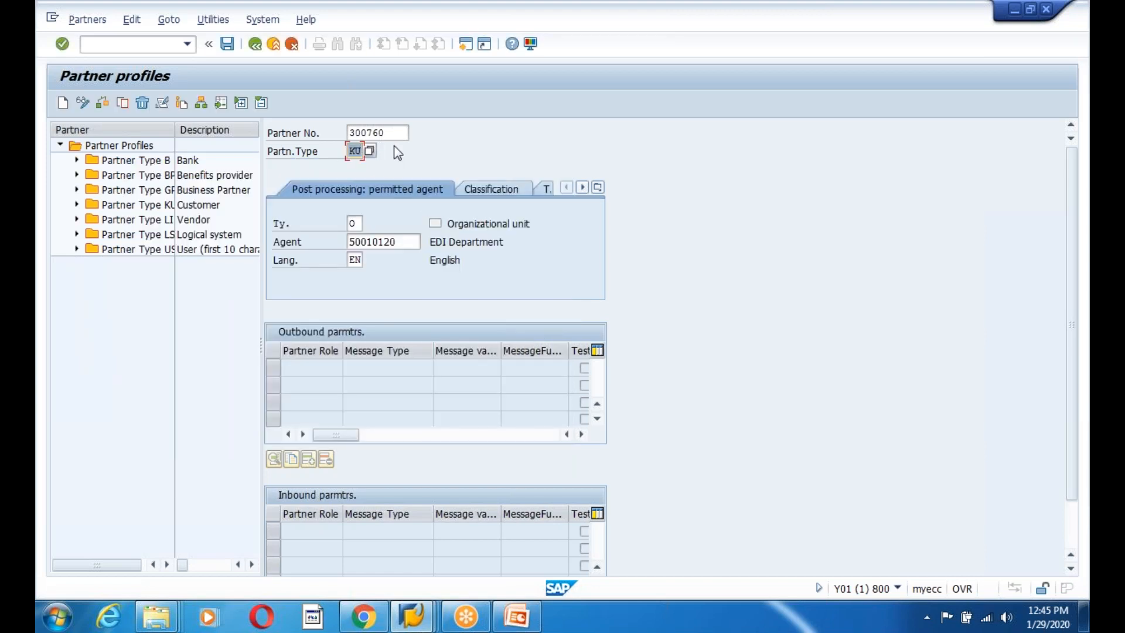
Set agent type US with a user ID as agent, validate, and save the profile.
left_click(399, 247)
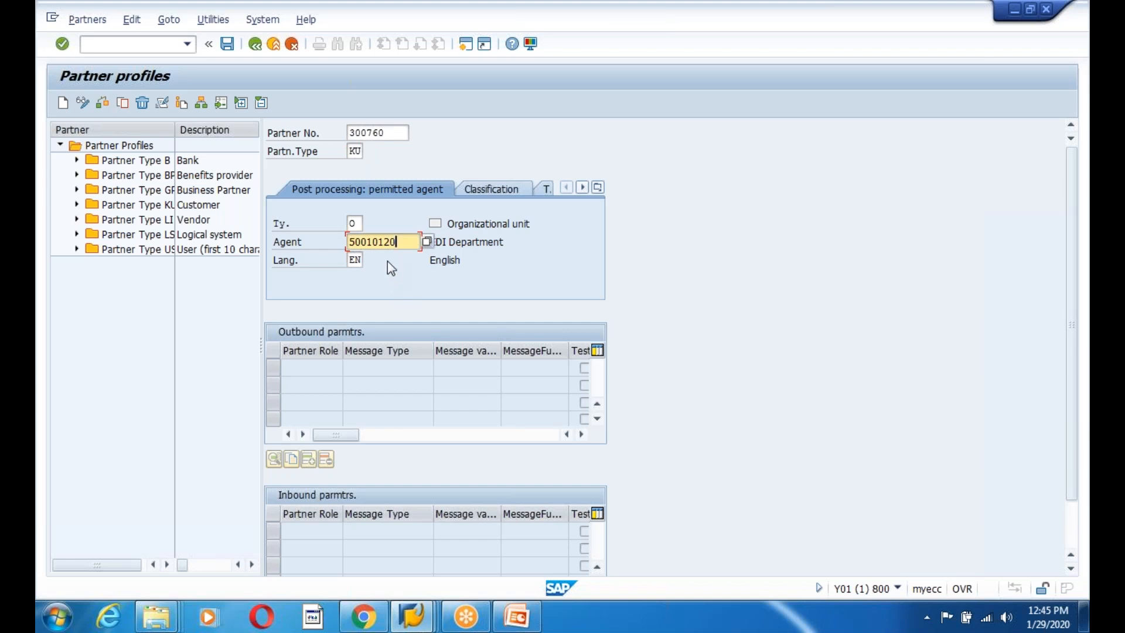
double_click(359, 223)
type("US")
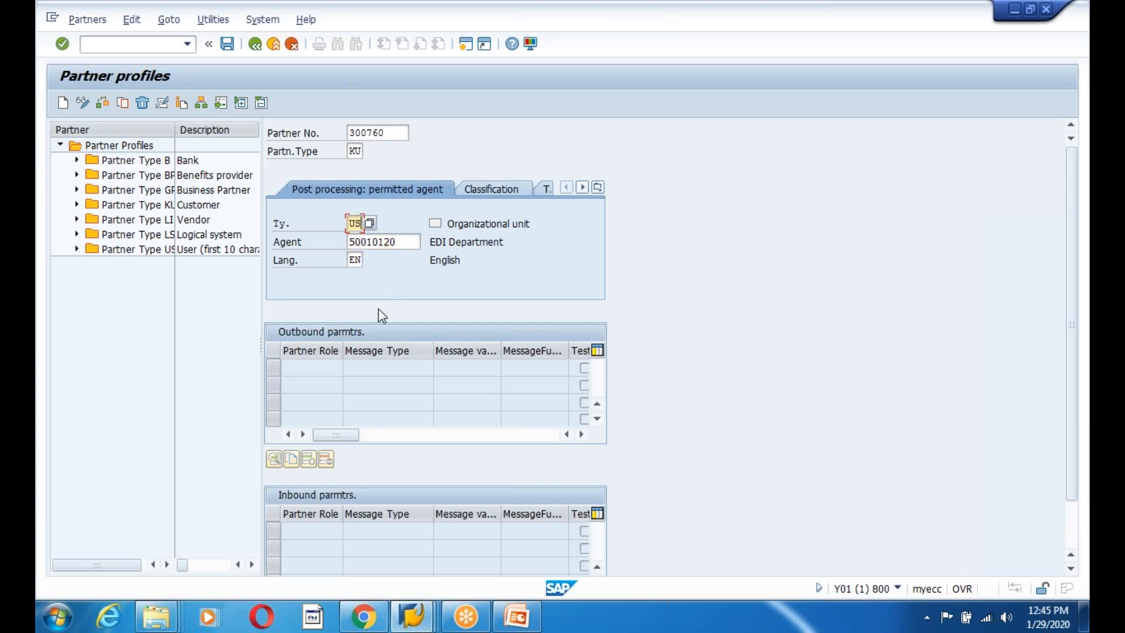
key("Tab")
type("SAPUSER")
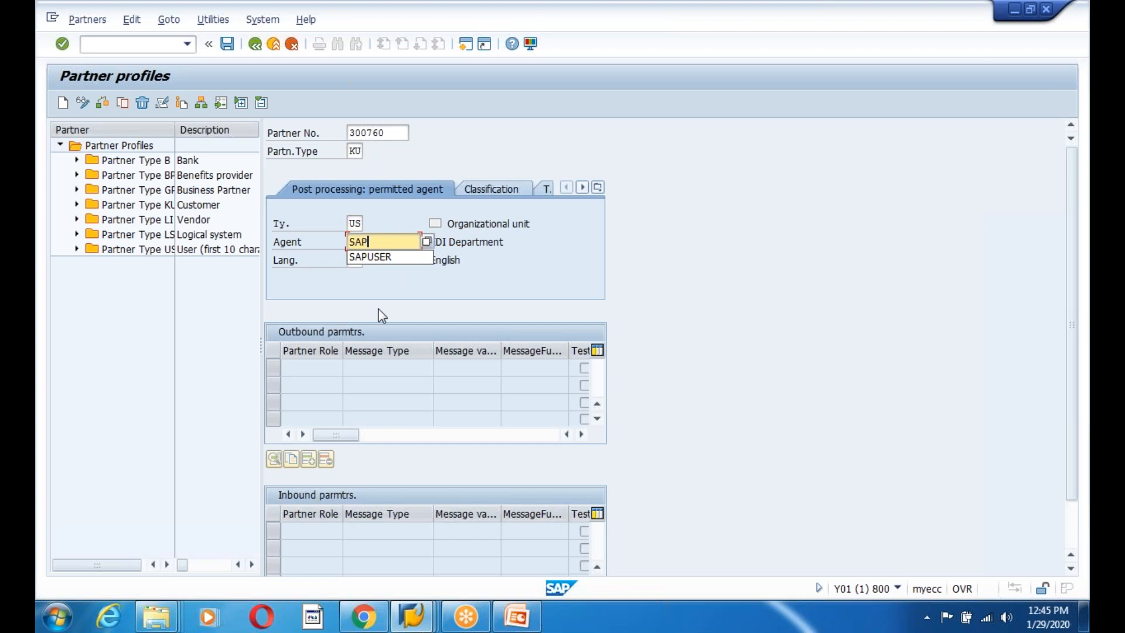
key("Tab")
key("Return")
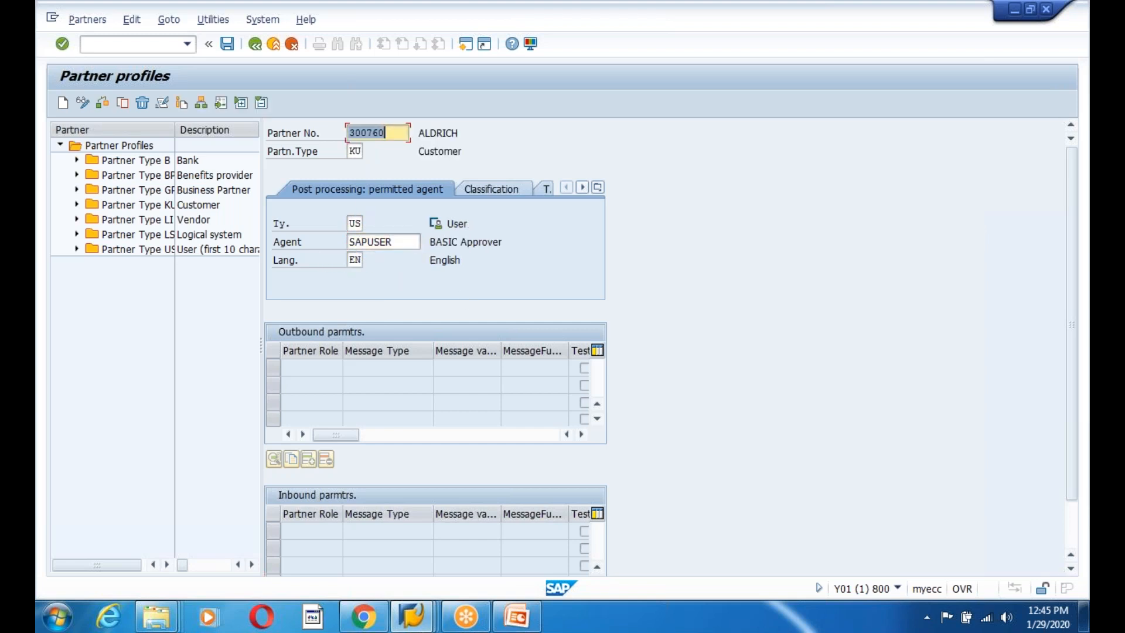
left_click(397, 129)
left_click(228, 45)
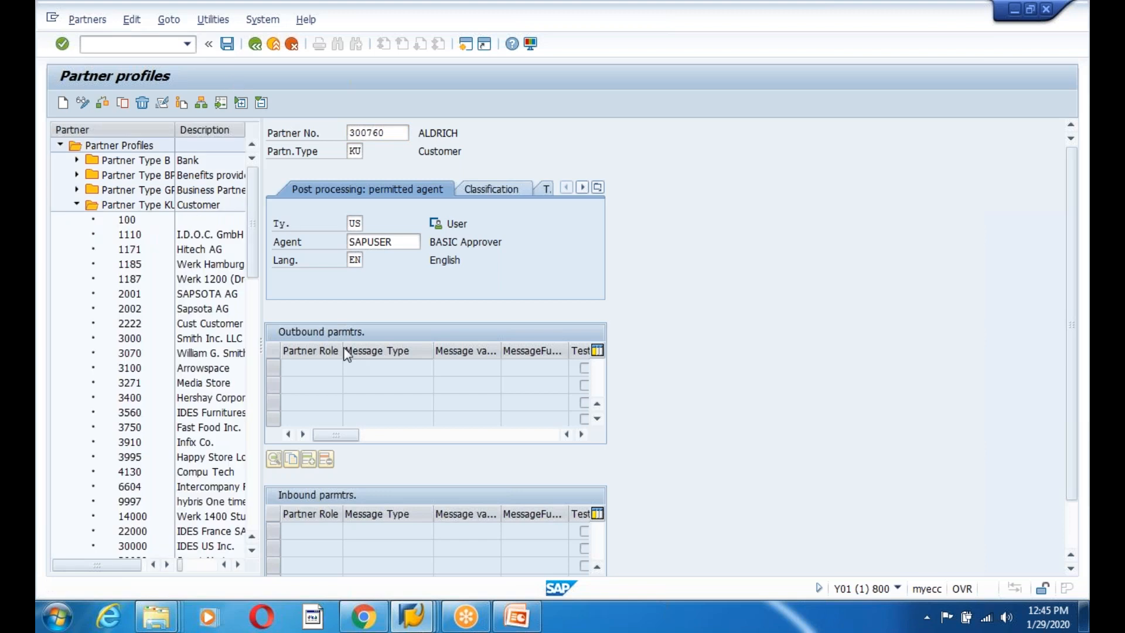
Add an outbound parameter with receiver port A000000066 and immediate IDoc transfer.
left_click(309, 459)
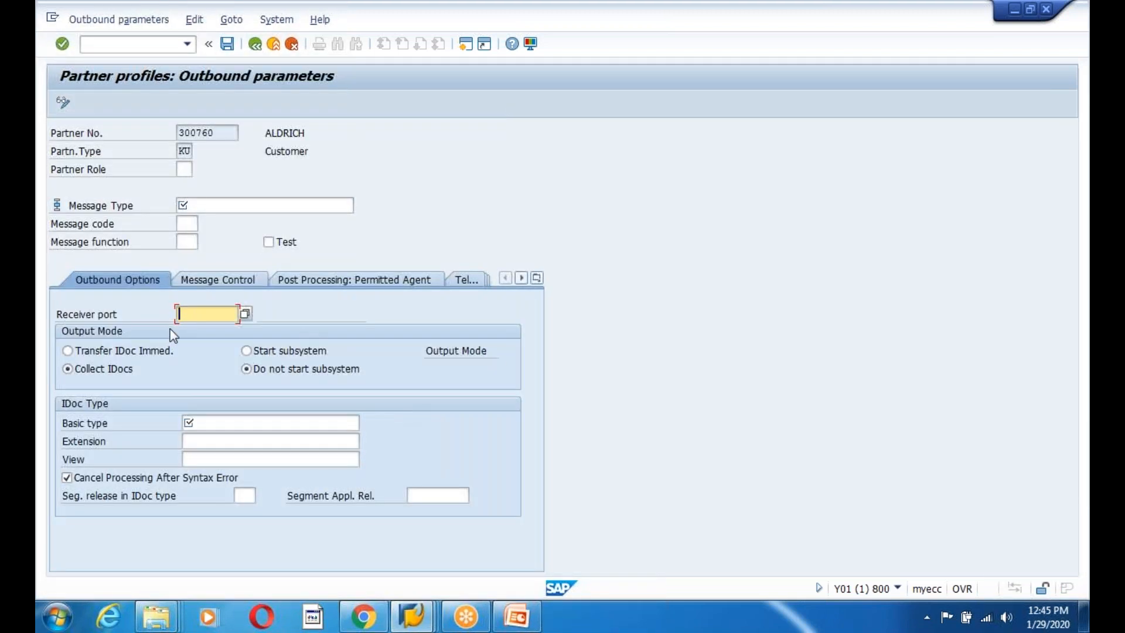
type("A")
left_click(213, 326)
left_click(68, 351)
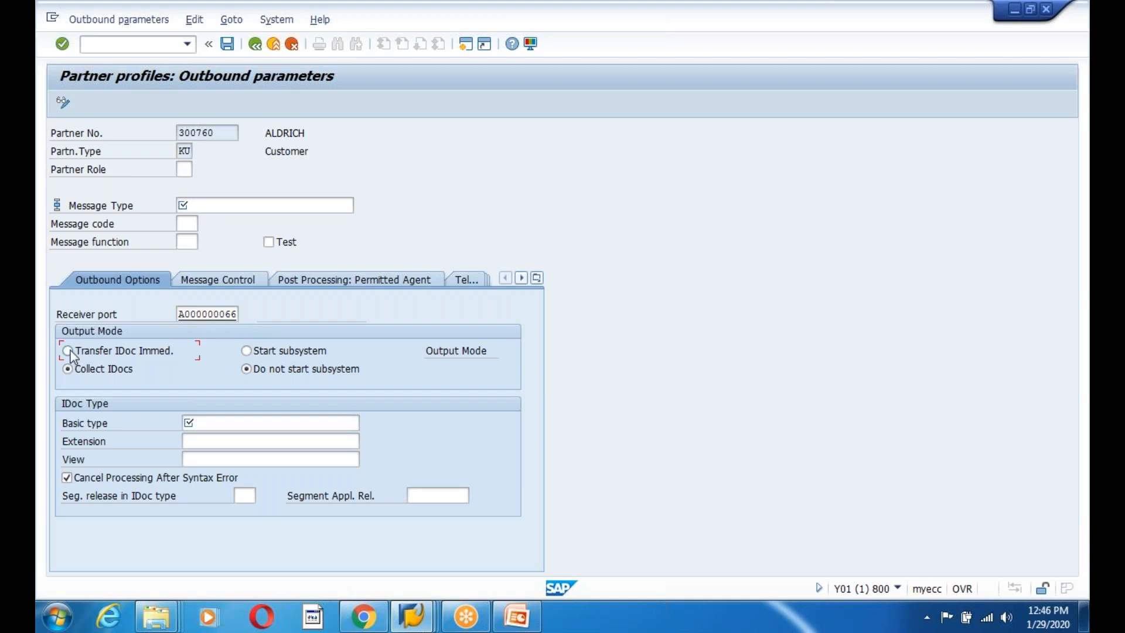
Set basic type INVOIC02, message type INVOIC and partner role BP.
left_click(215, 423)
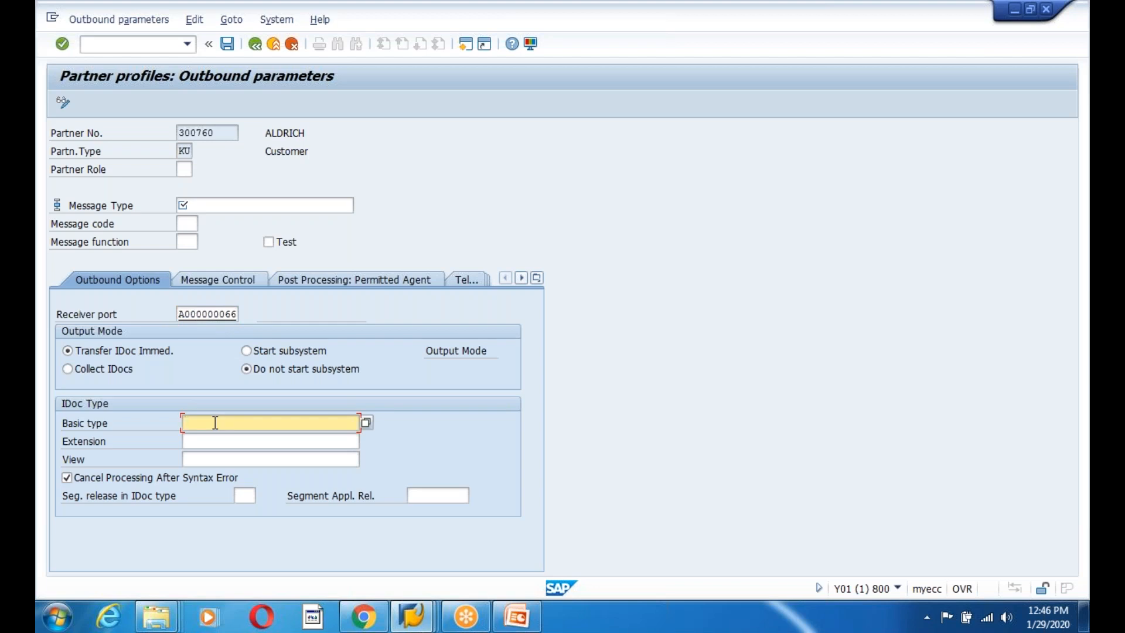
type("INVOIC02")
left_click(231, 207)
type("INVOIC")
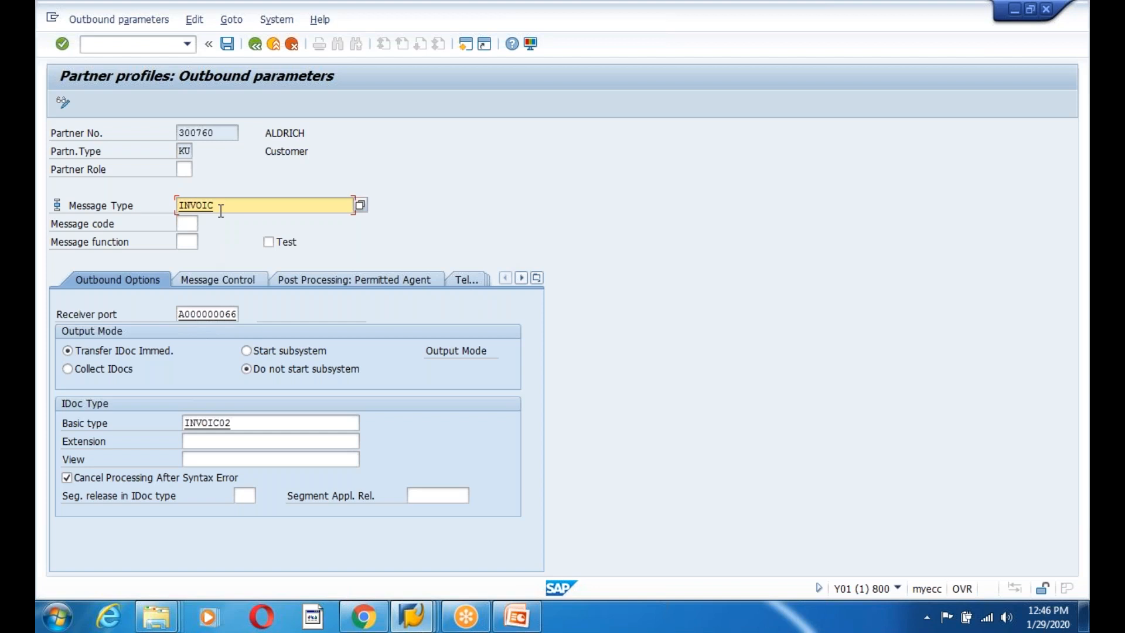
left_click(187, 242)
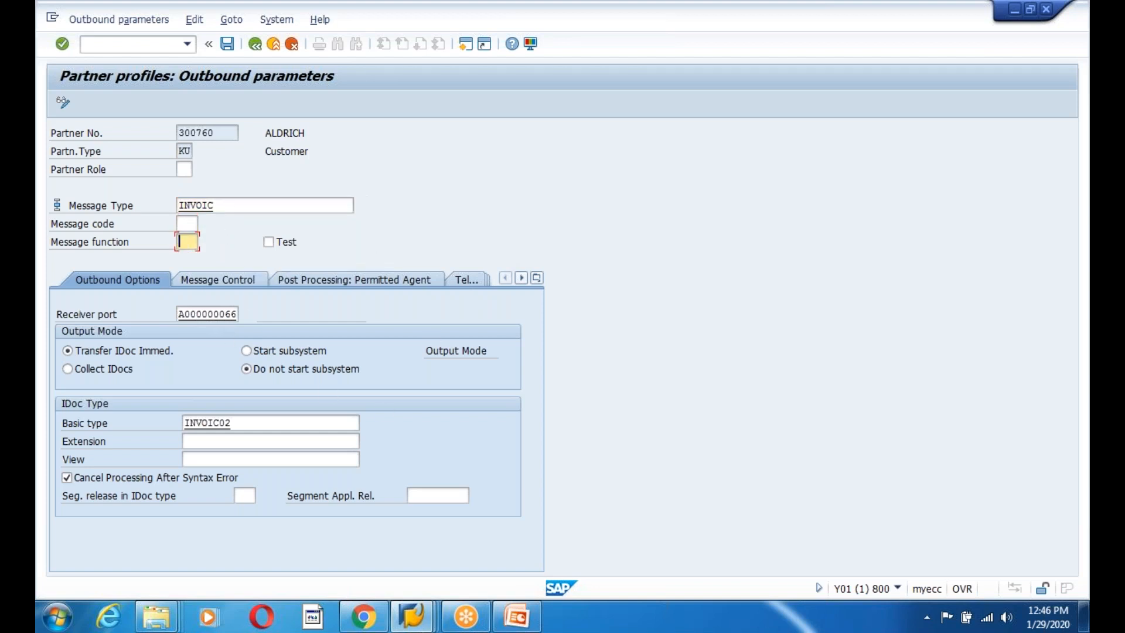
left_click(184, 171)
type("BP")
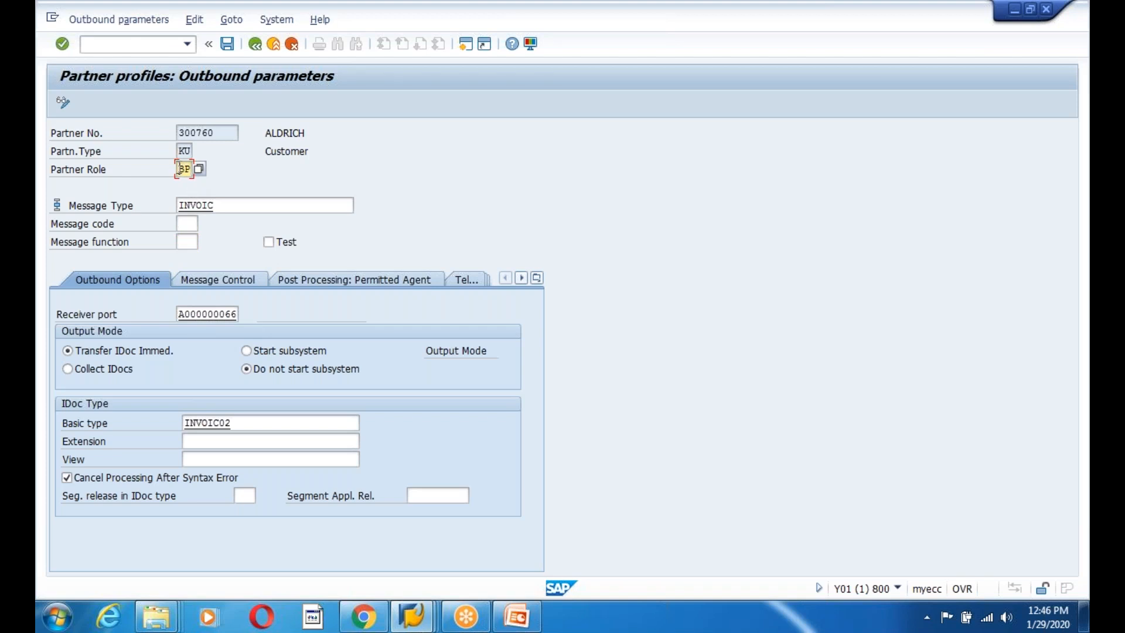
left_click(184, 151)
double_click(185, 170)
left_click(222, 278)
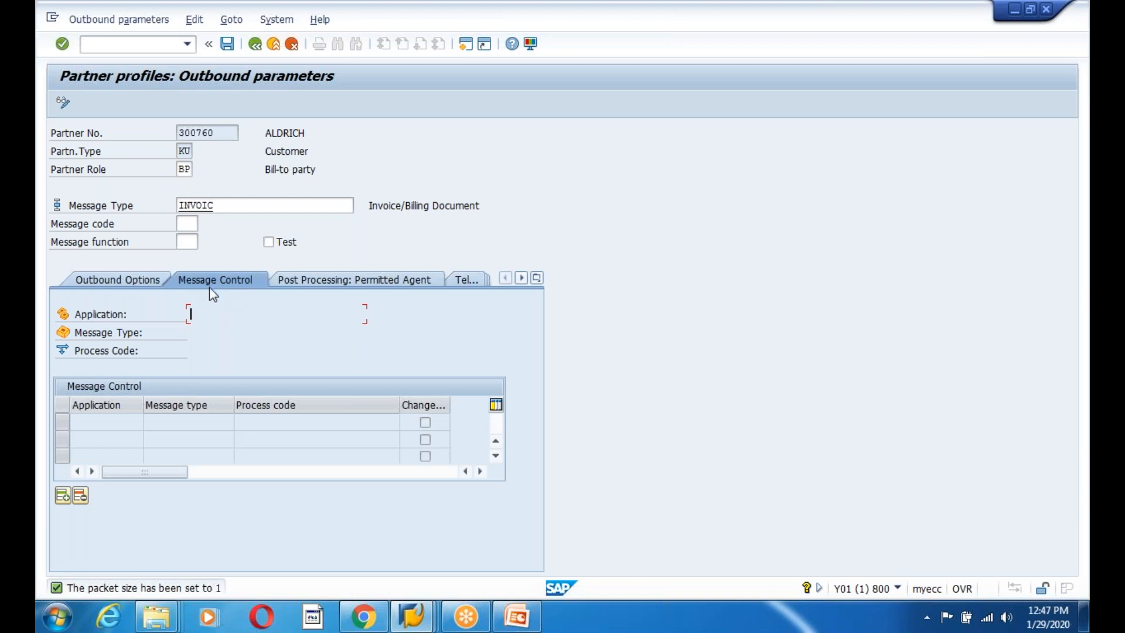
Insert a message control row with application V3, message type ZEXP and a process code.
left_click(59, 498)
left_click(117, 422)
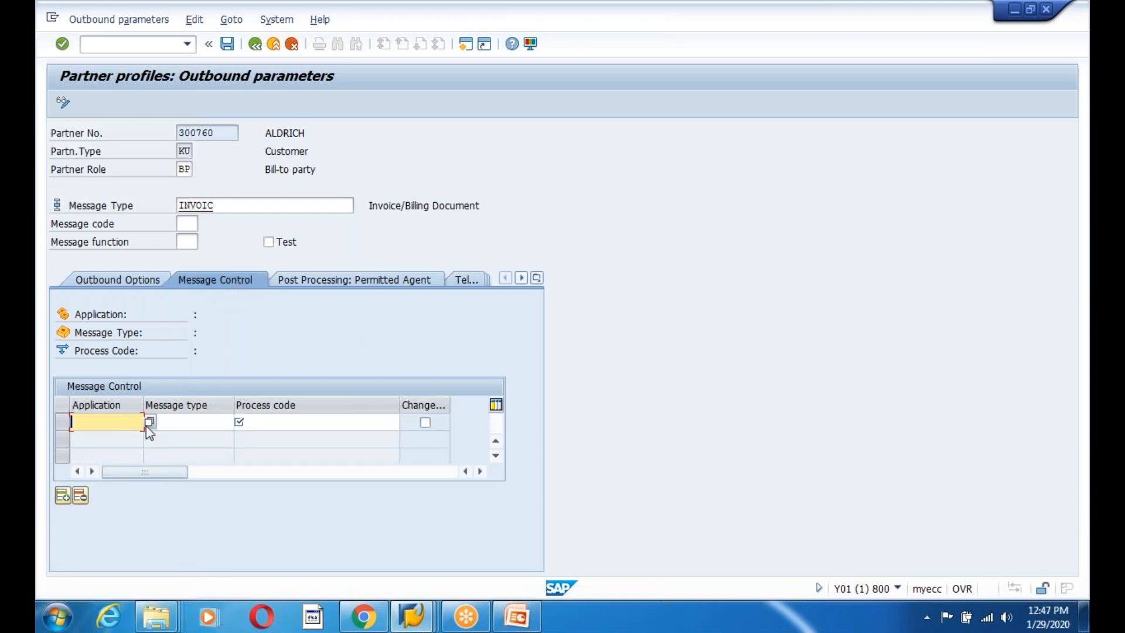
type("V3")
left_click(171, 423)
type("ZEXP")
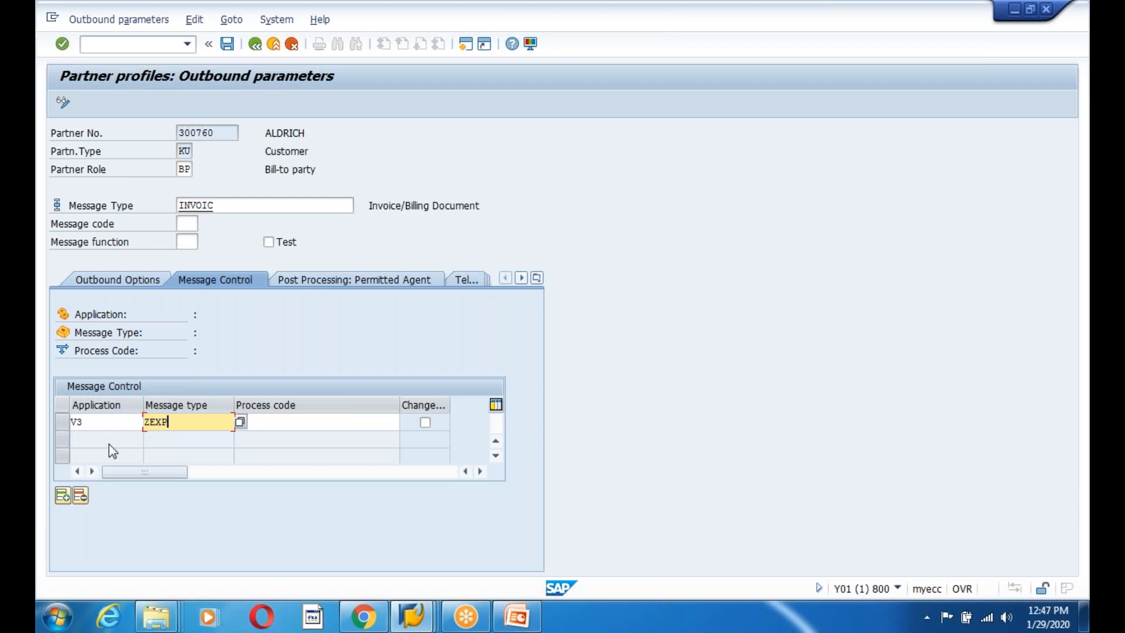
left_click_drag(174, 422, 112, 422)
left_click(280, 422)
type("F")
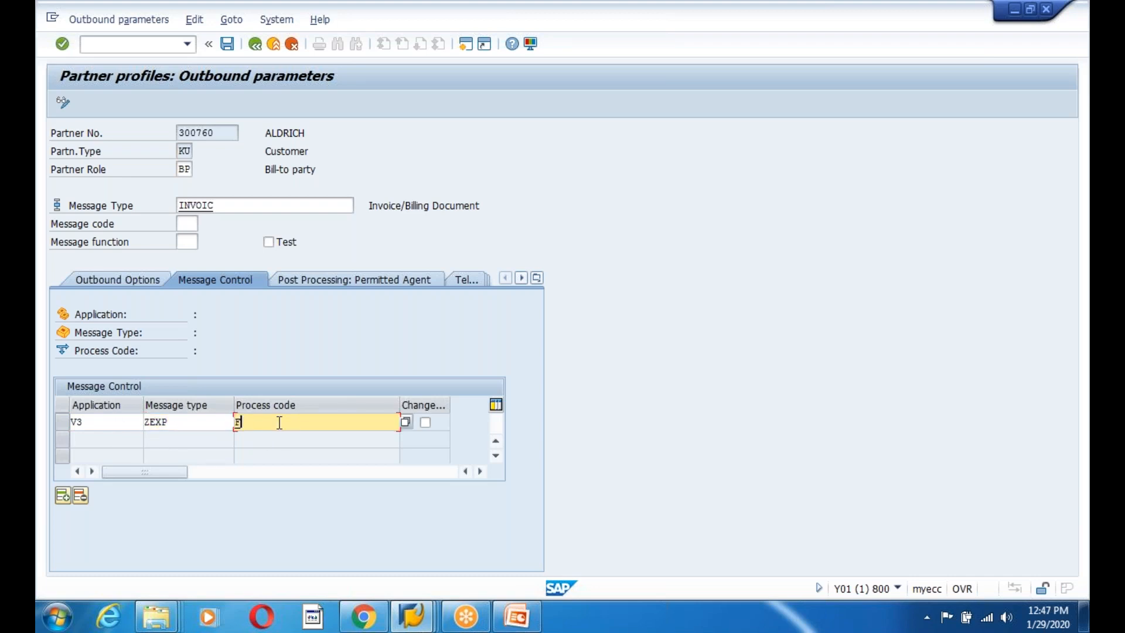
type("I01")
key("Return")
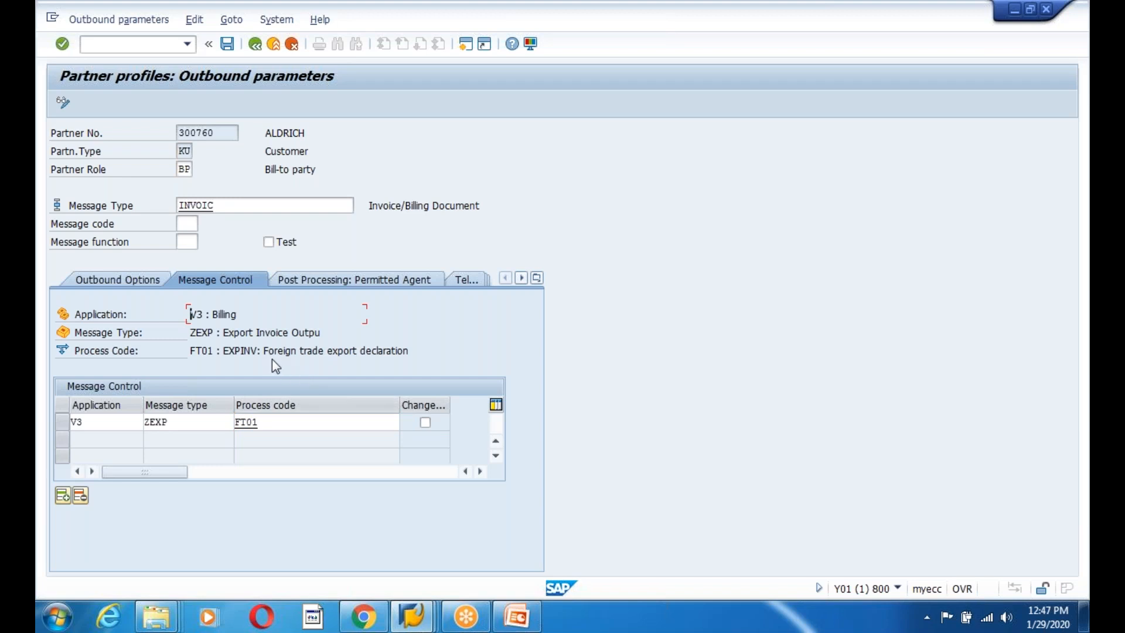
Check that process code FT01 is described as EXPINV.
left_click_drag(225, 351, 482, 351)
left_click(292, 426)
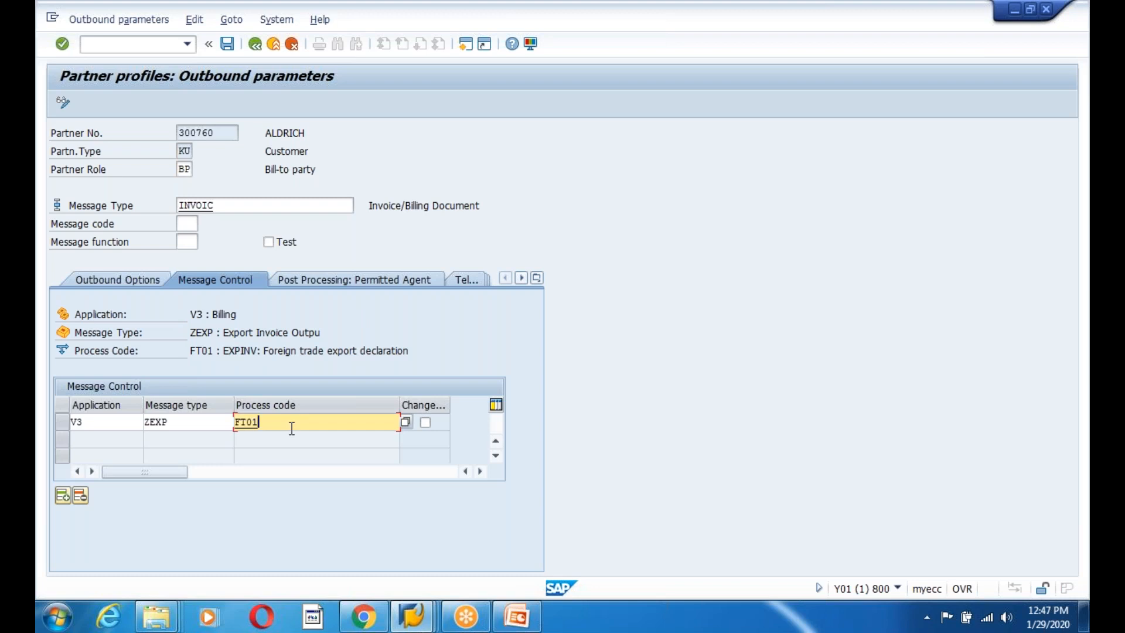
mouse_move(519, 625)
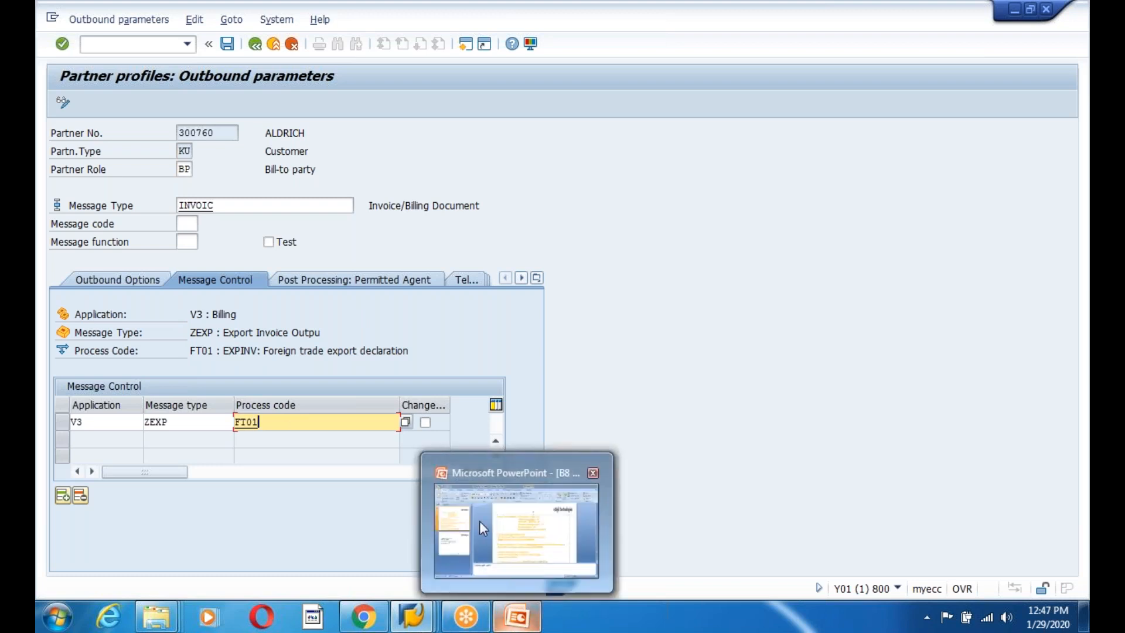
left_click_drag(224, 355, 420, 354)
left_click(419, 356)
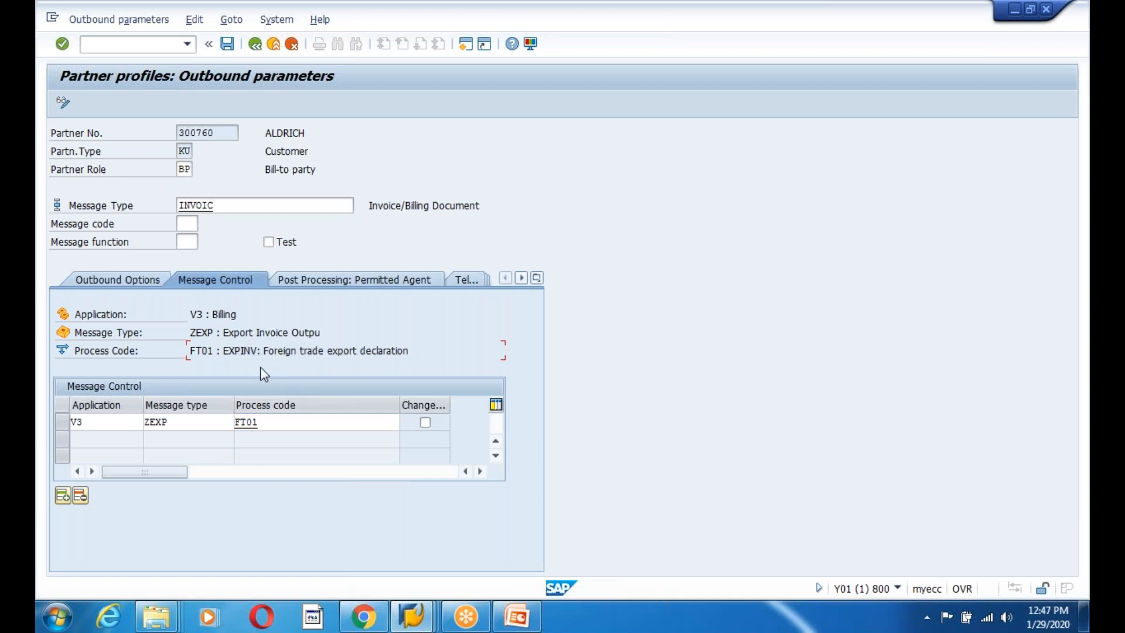
left_click(223, 352)
left_click_drag(222, 354, 261, 356)
left_click(262, 356)
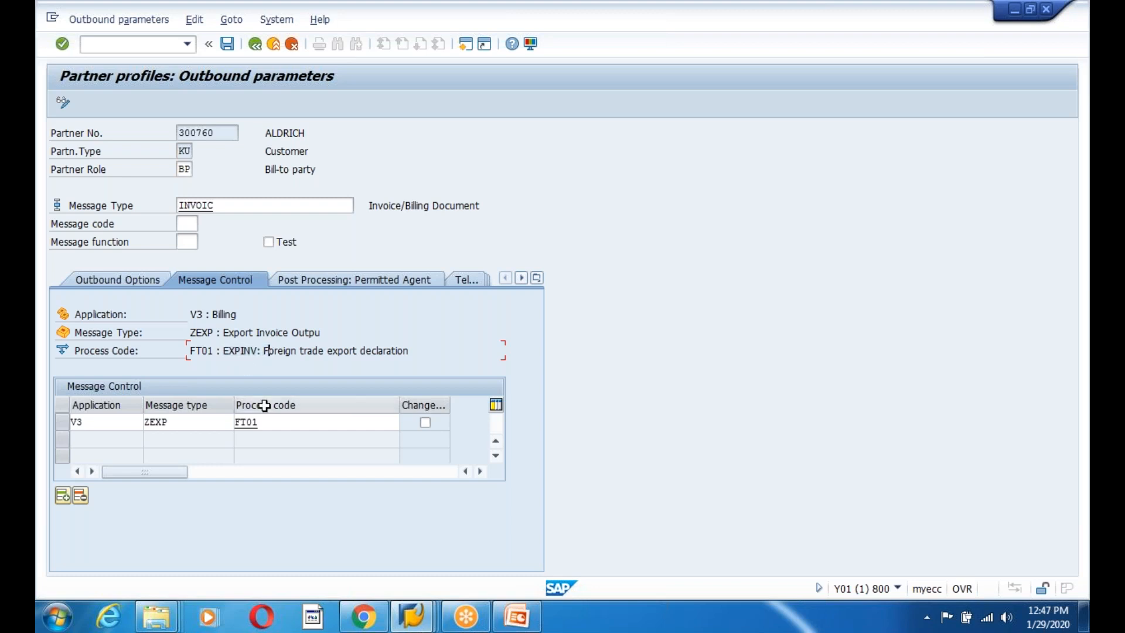
left_click(249, 422)
left_click(454, 618)
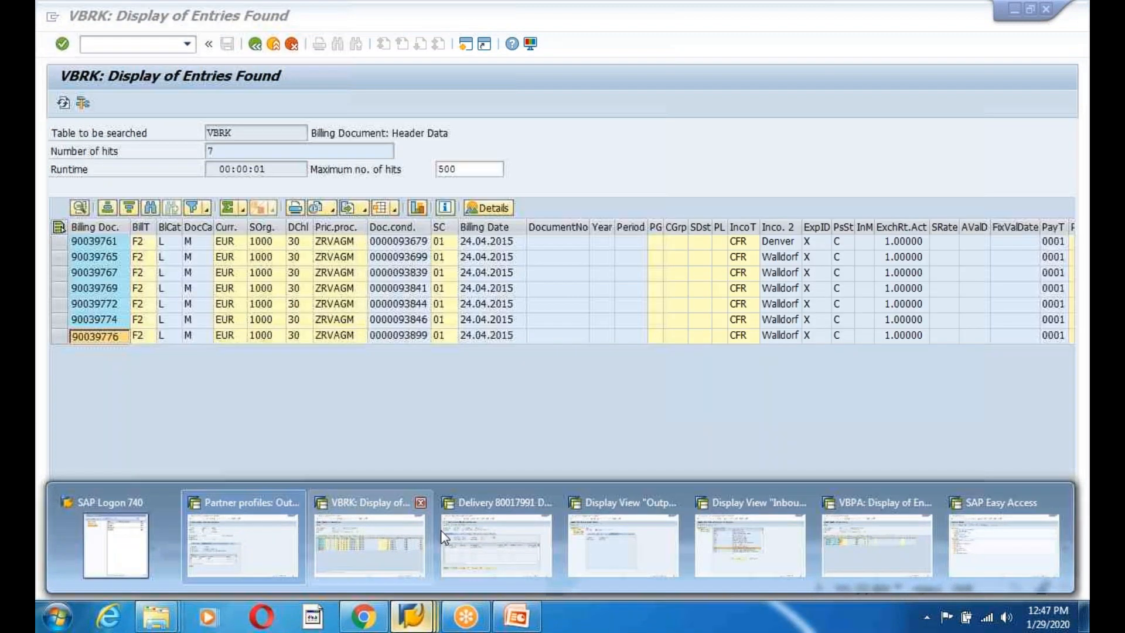
Switch to the other open SAP session and return to the Easy Access menu.
left_click(451, 533)
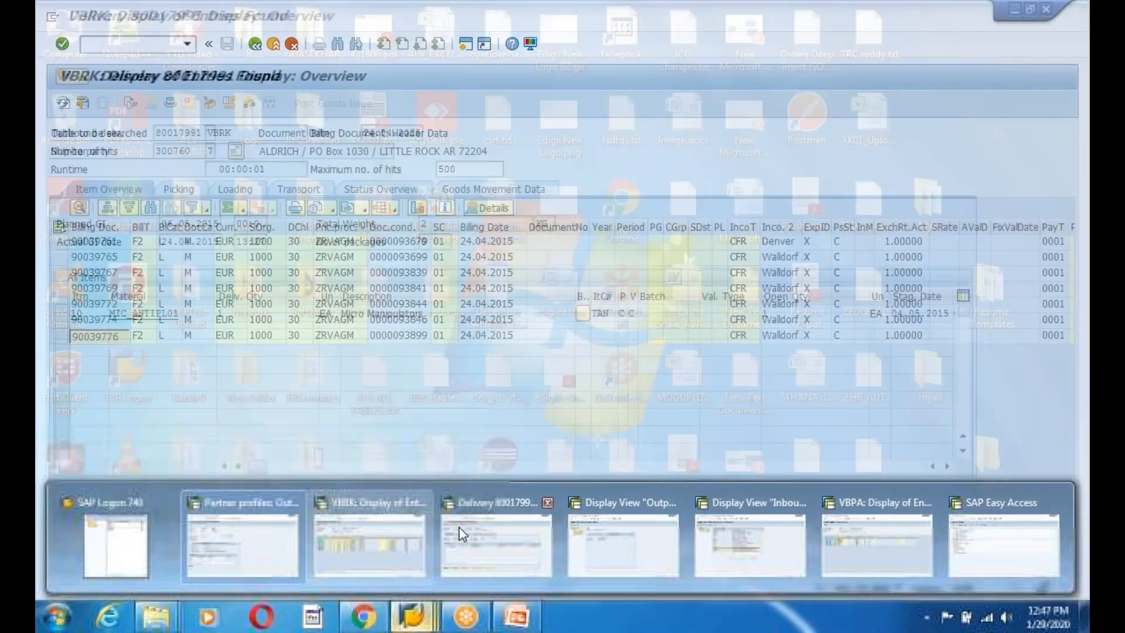
left_click(256, 45)
left_click(256, 44)
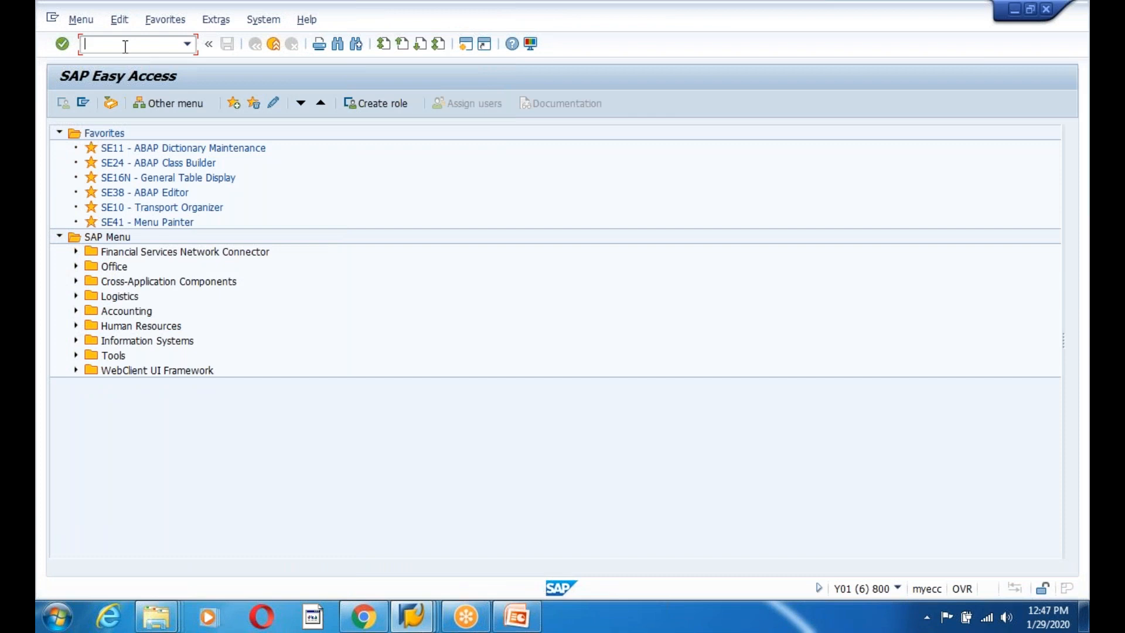
Run WE41, find and select outbound process code SD09 (INVOIC: Invoice), then clear the old FT01 code.
type("we41")
key("Return")
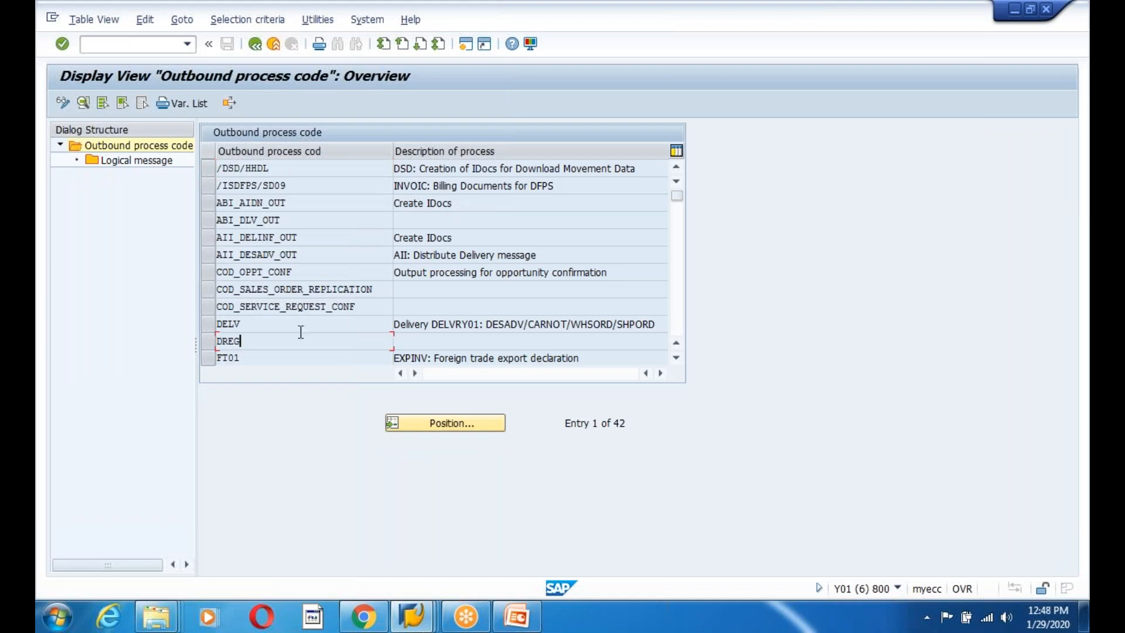
scroll(300, 331, "down", 4)
scroll(262, 208, "down", 8)
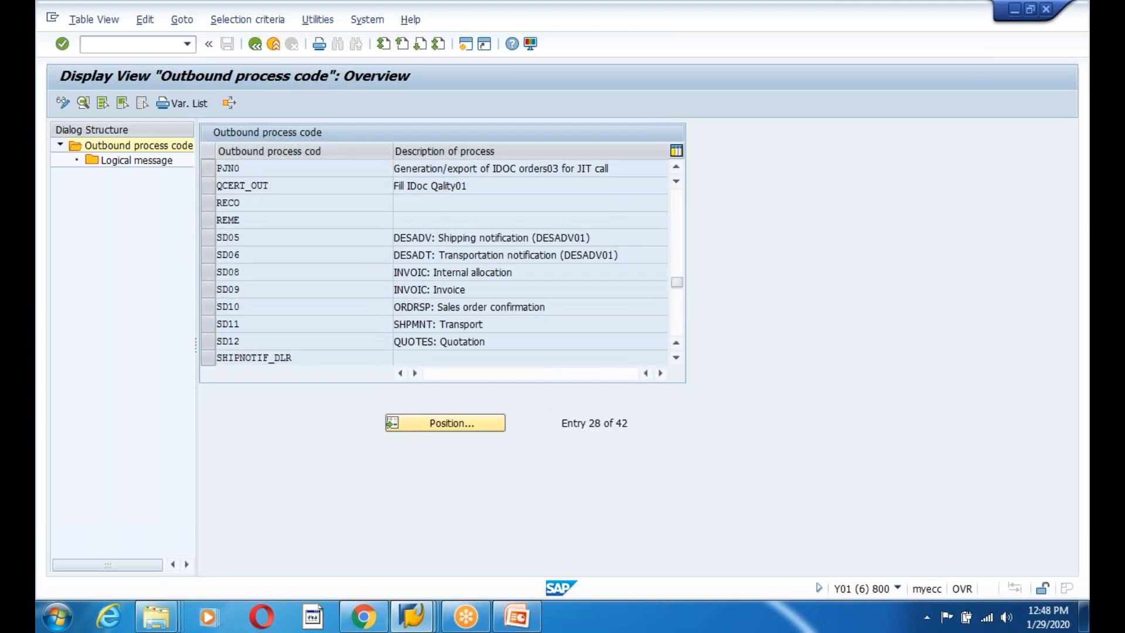
scroll(262, 208, "up", 2)
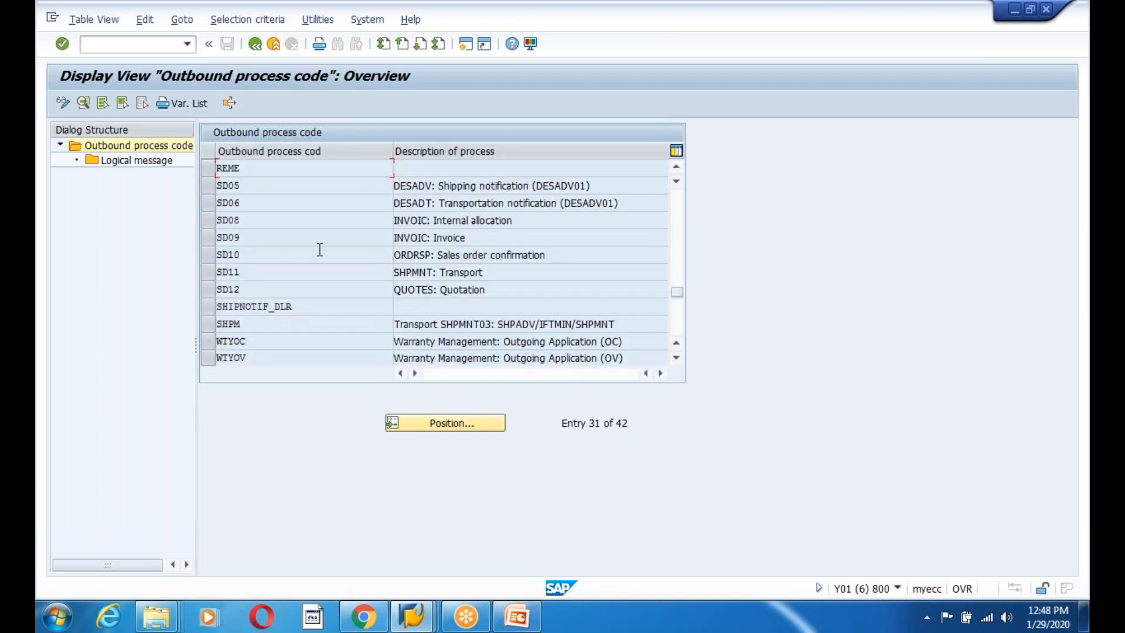
left_click(480, 238)
left_click(207, 237)
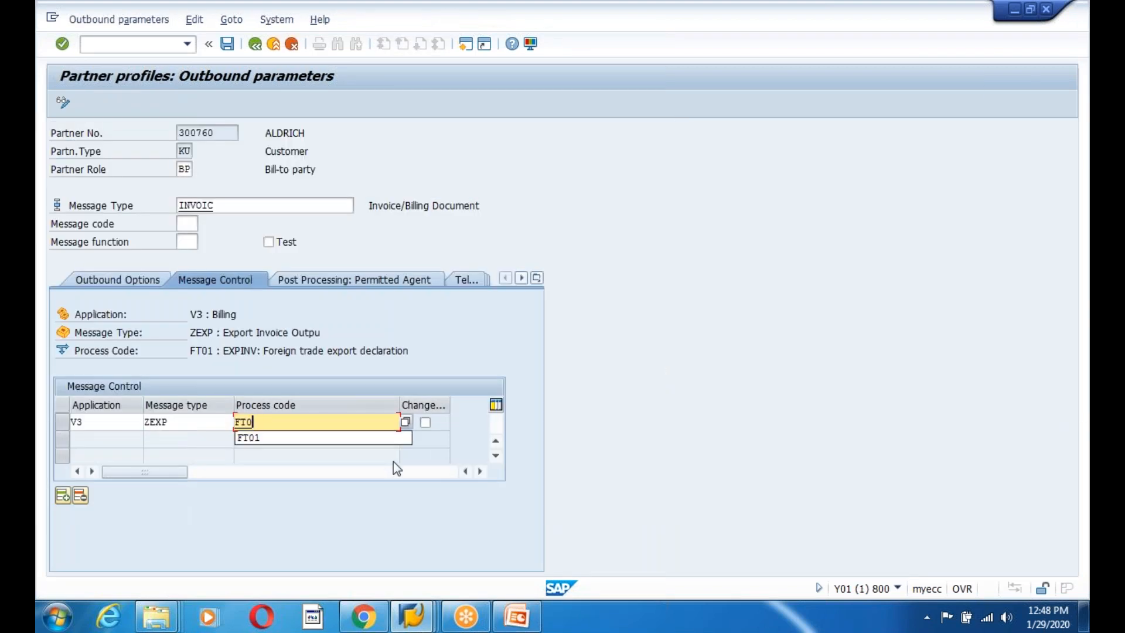
key("BackSpace")
key("BackSpace")
key("BackSpace")
Enter SD09 in place of FT01 as the process code and widen the Change column.
type("SD09")
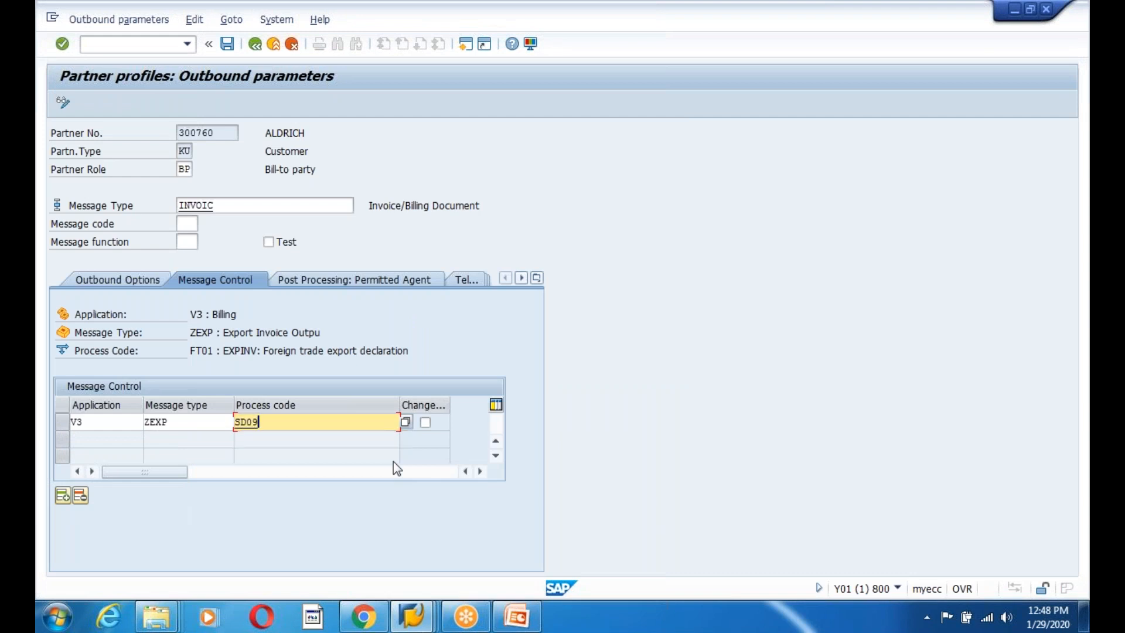
key("Return")
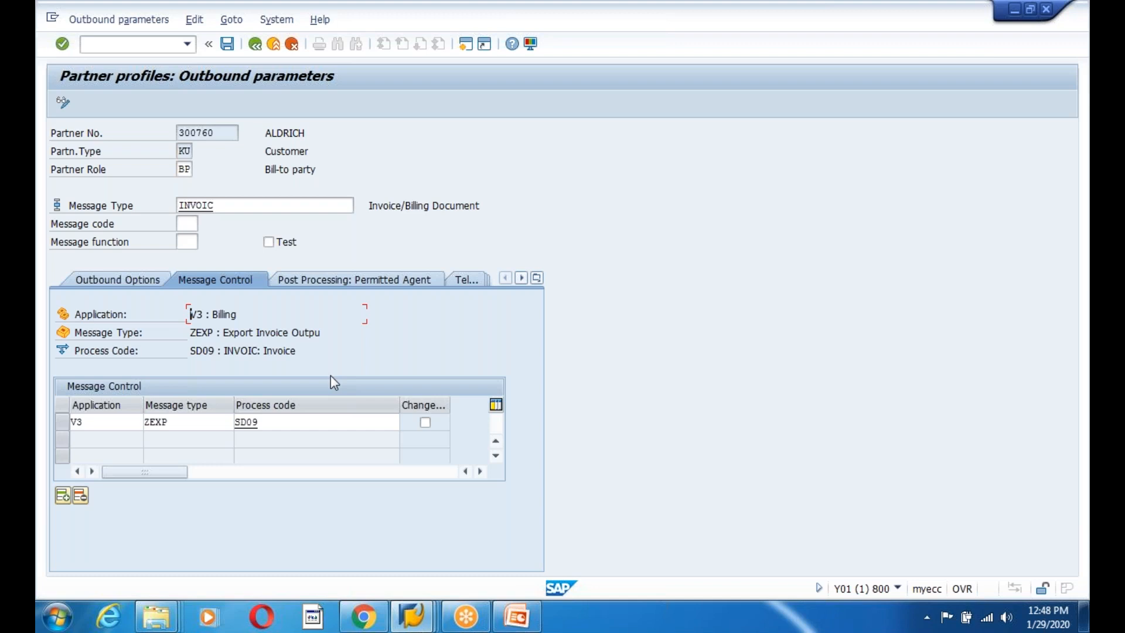
left_click(228, 349)
left_click(282, 423)
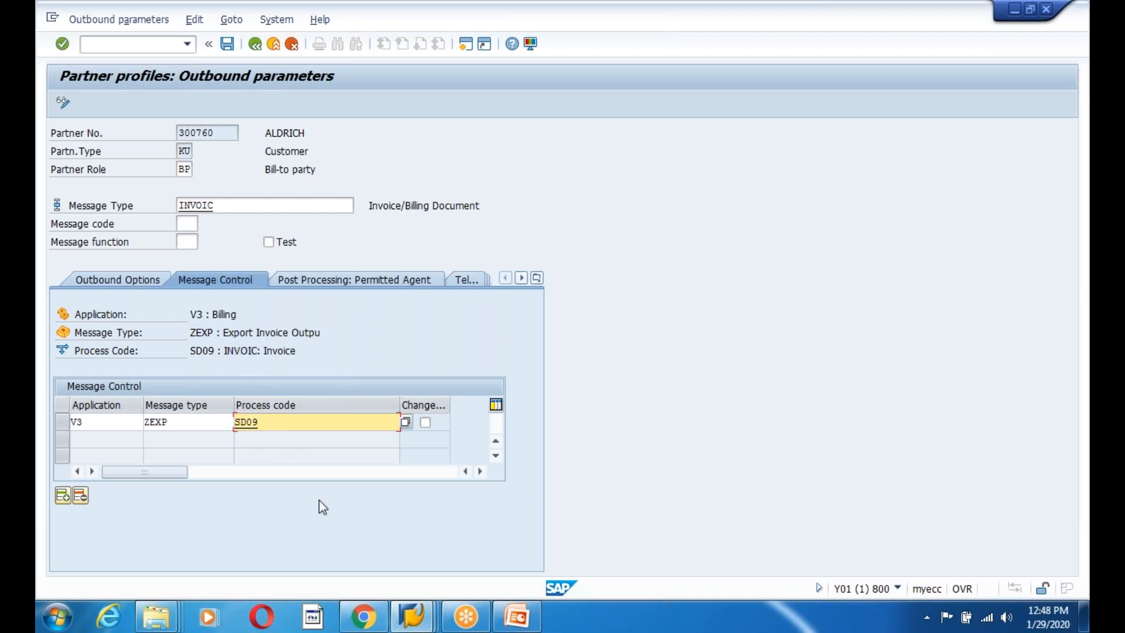
left_click_drag(449, 404, 461, 403)
left_click_drag(278, 423, 391, 429)
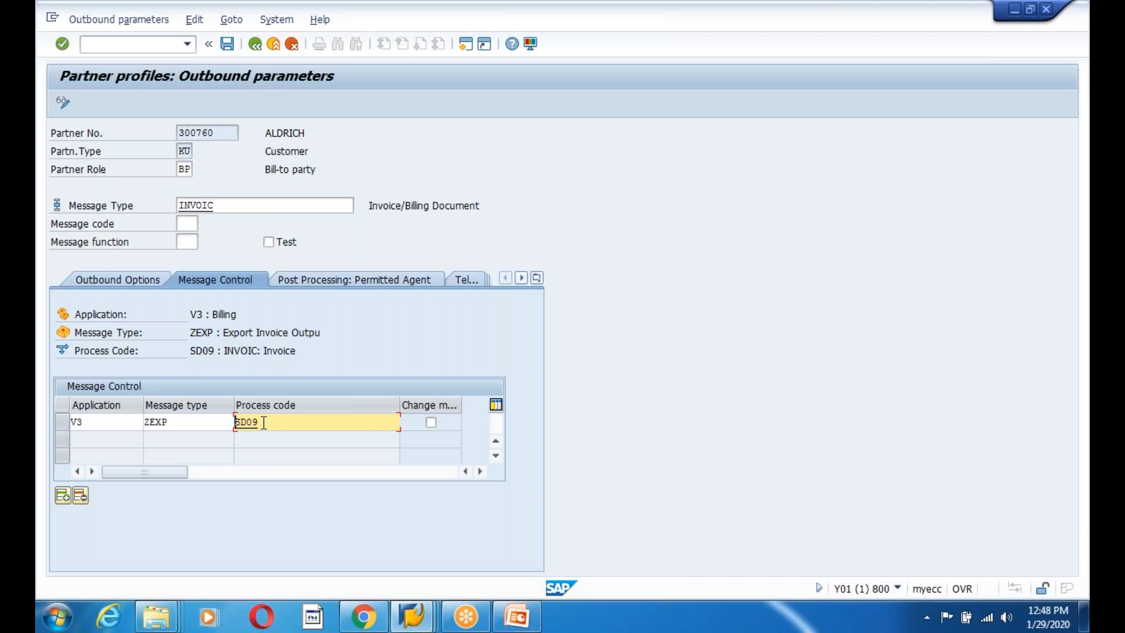
Add a second message control row V3 / ZEXP / SD09 with Change message ticked.
left_click(61, 496)
left_click(116, 440)
type("V3")
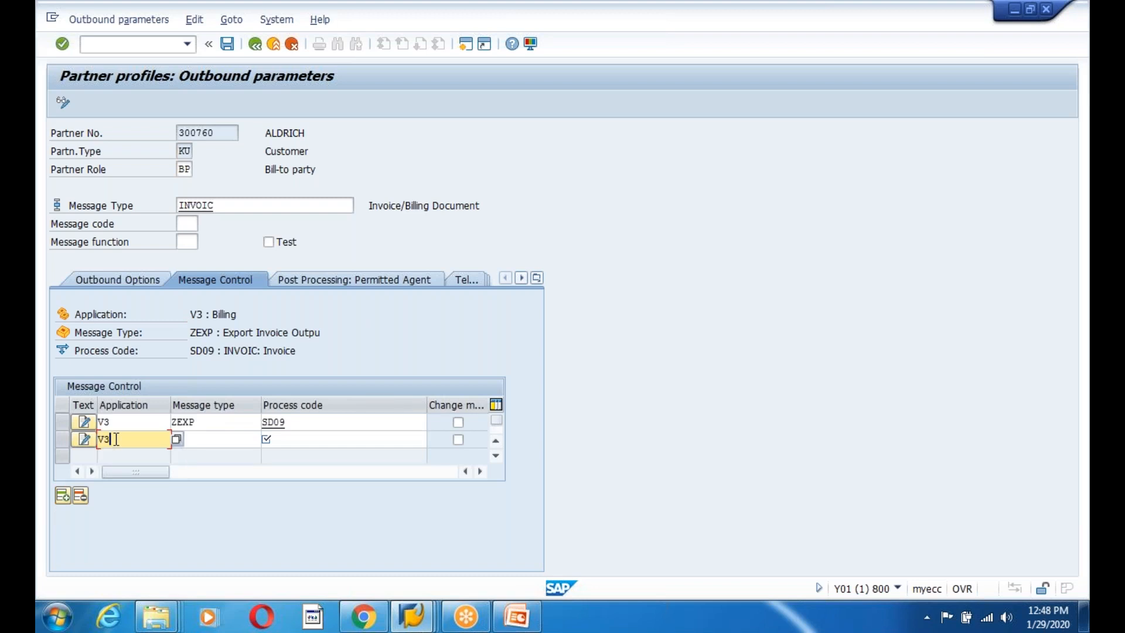
left_click(207, 435)
type("Z")
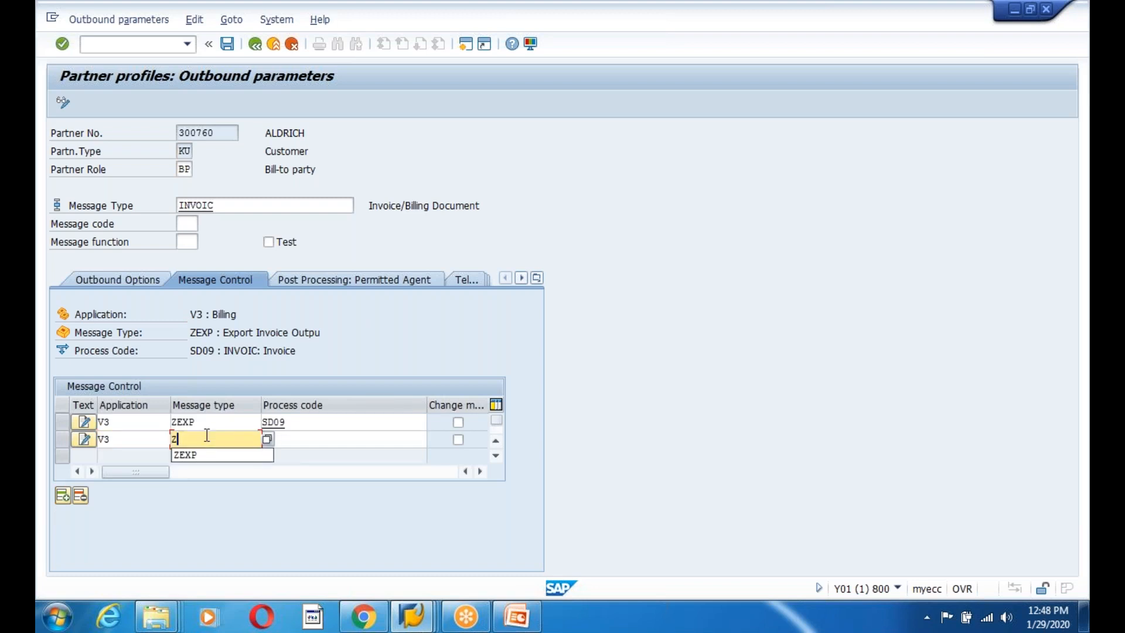
type("EXP")
left_click(301, 440)
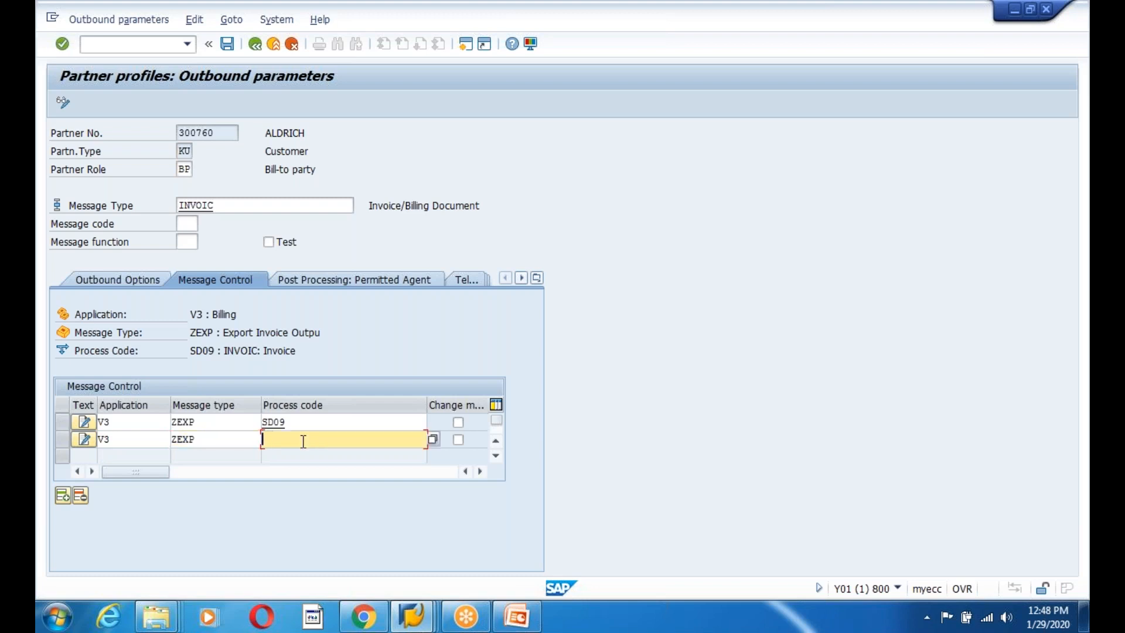
type("SD09")
left_click(458, 441)
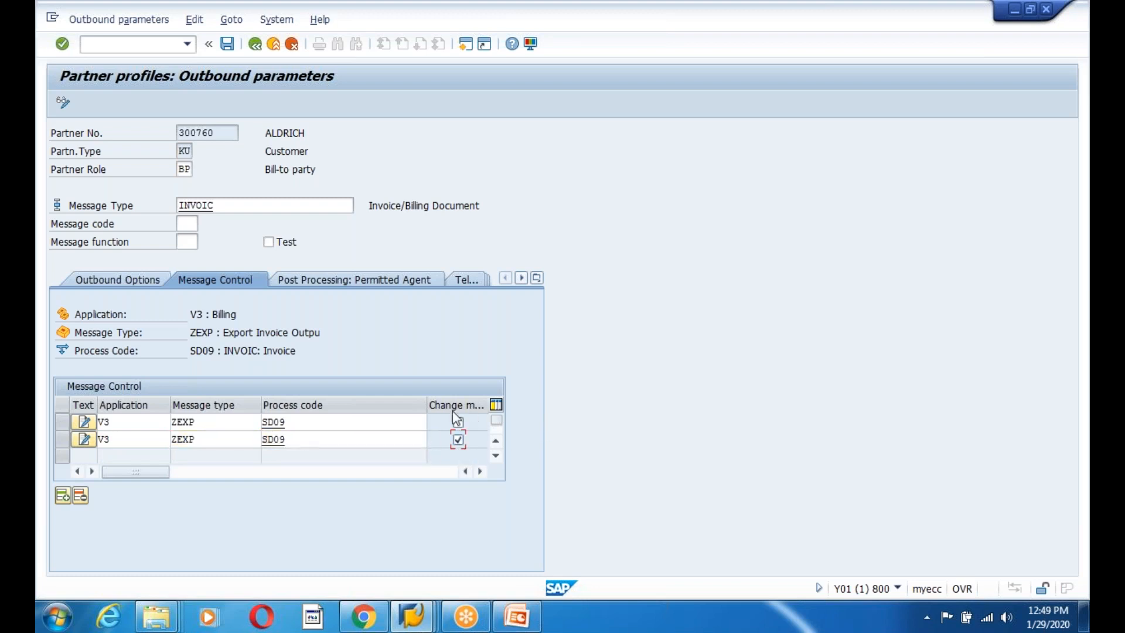
Check the SD09 process code cells in both message control rows.
left_click(360, 420)
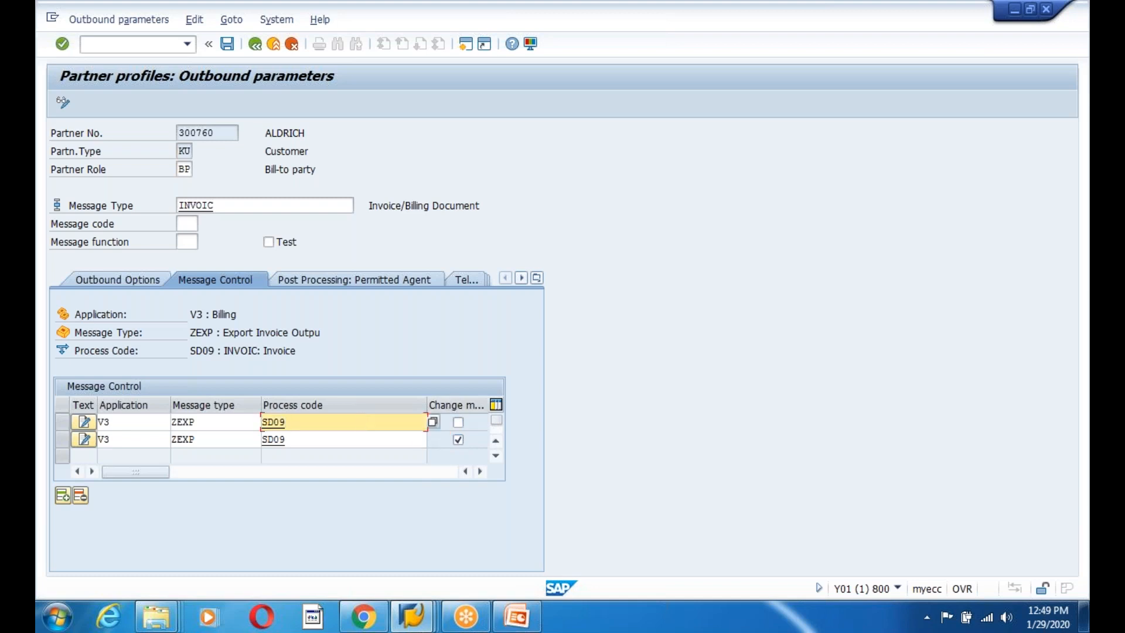
left_click(344, 439)
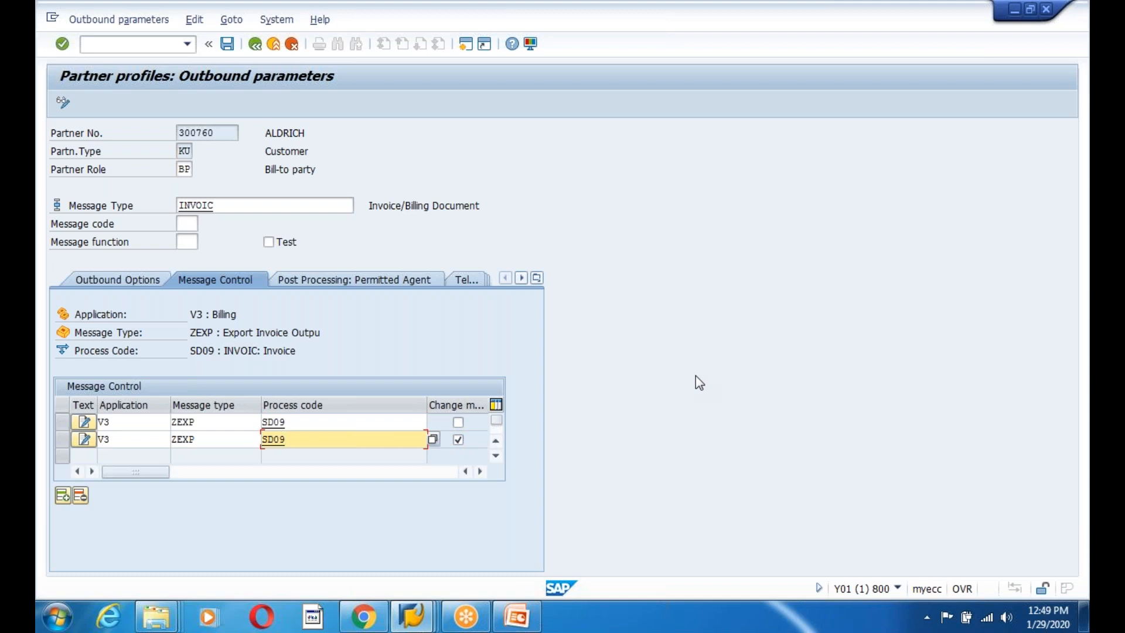
left_click(303, 426)
left_click(299, 437)
left_click(297, 421)
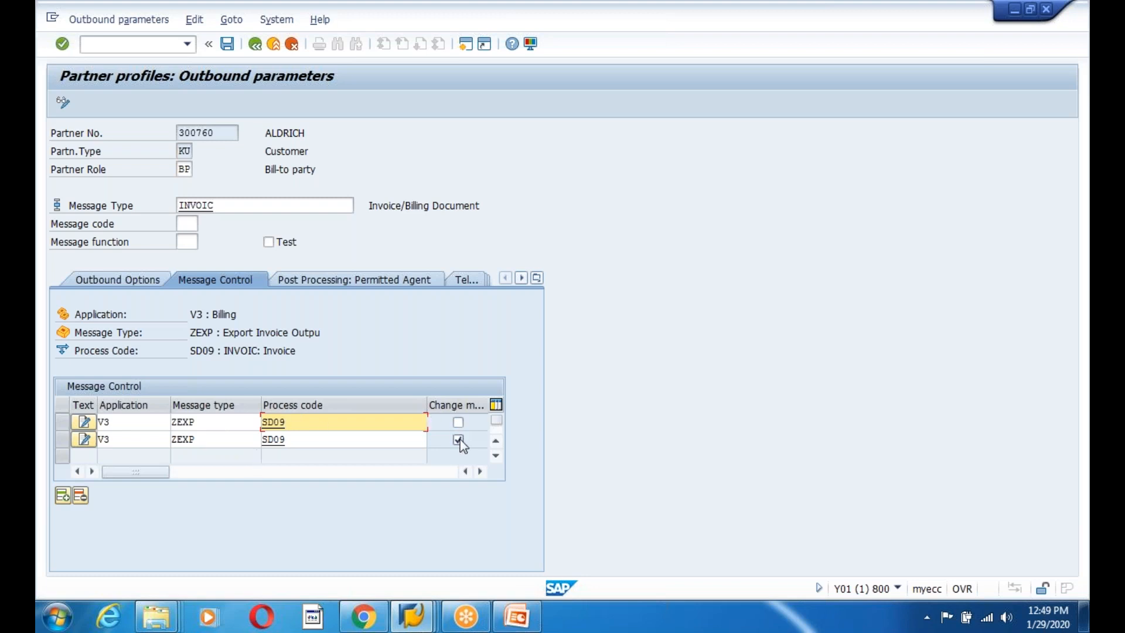
Save the V3/ZEXP SD09 outbound parameters, then back out through the partner profiles overview to Easy Access.
left_click(227, 44)
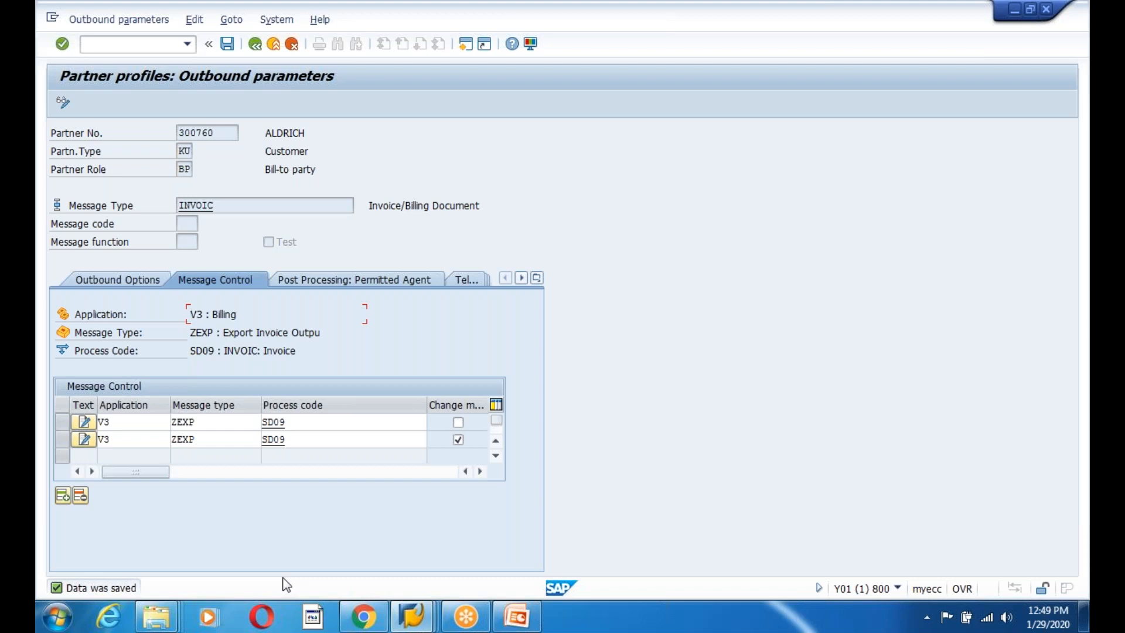
left_click(228, 47)
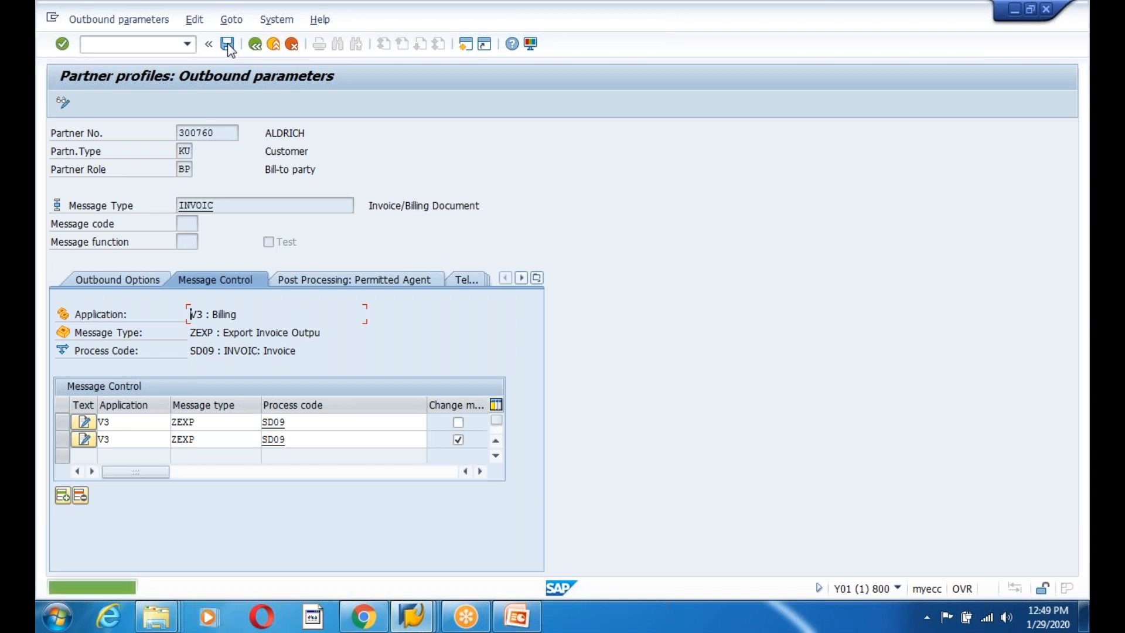
left_click(256, 45)
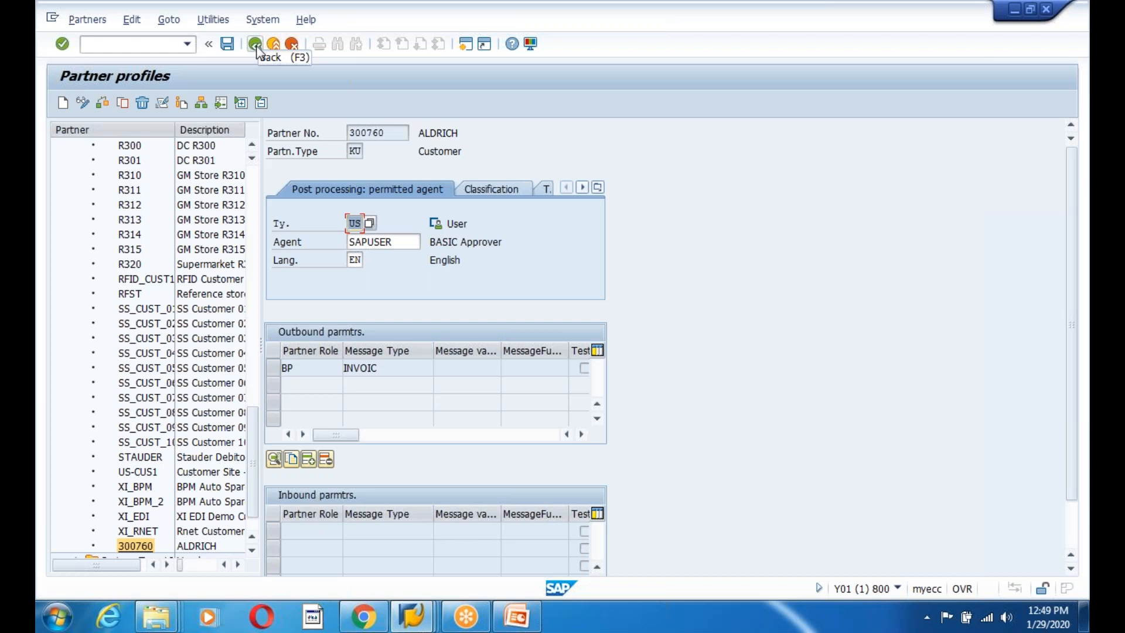
left_click(256, 45)
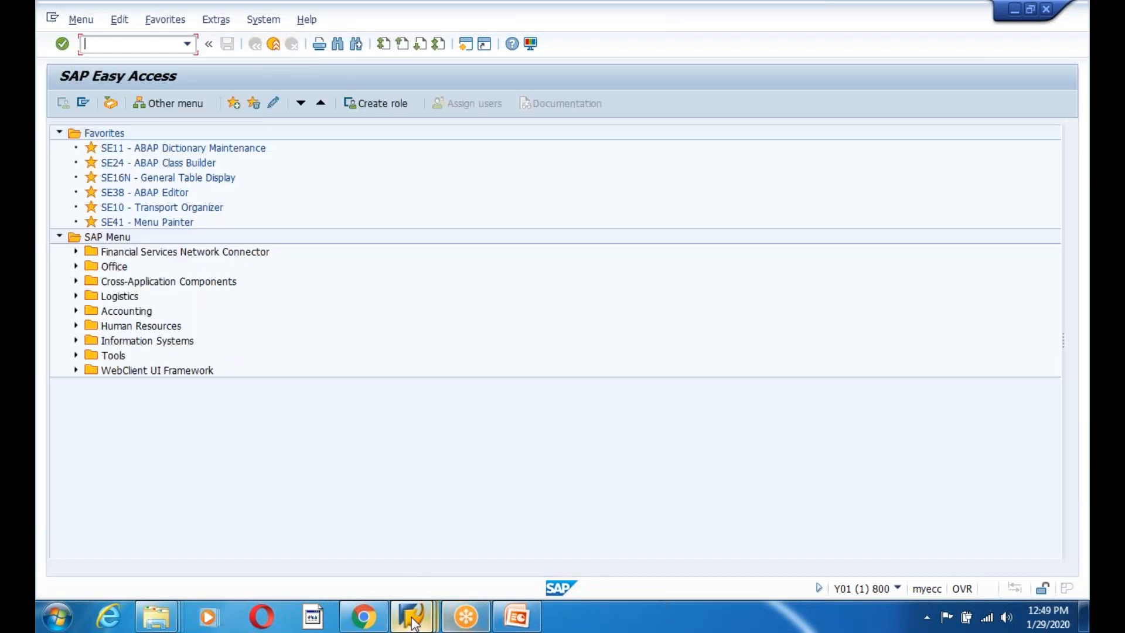
Close the extra VBPA, inbound/outbound process code and output type sessions, confirming log off.
mouse_move(413, 621)
left_click(999, 547)
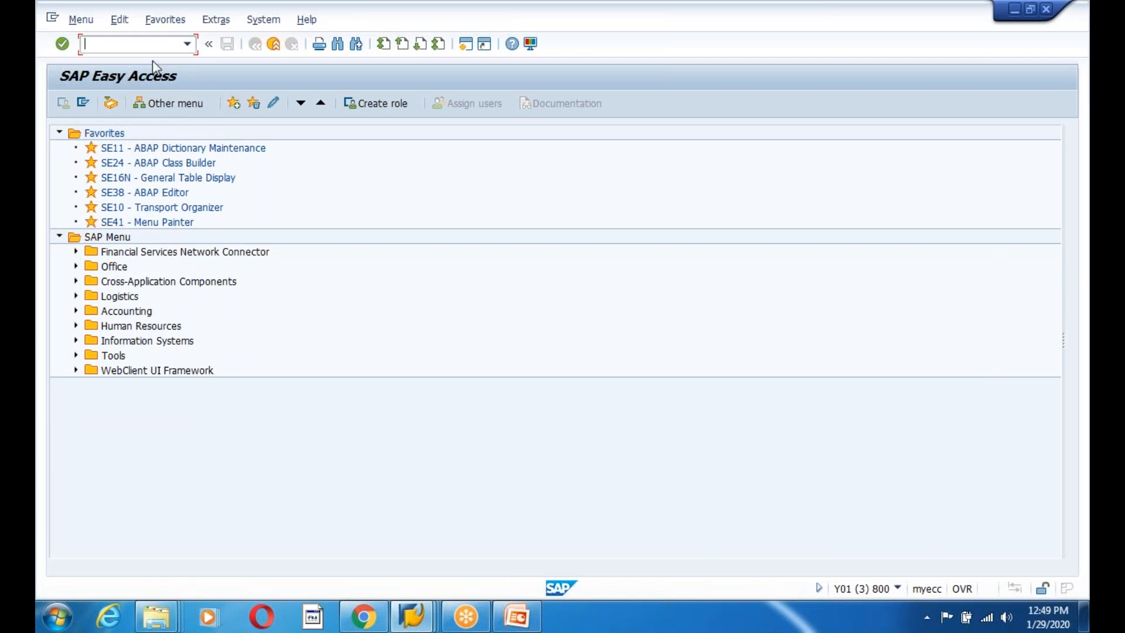
left_click_drag(338, 7, 262, 122)
left_click(962, 124)
mouse_move(417, 626)
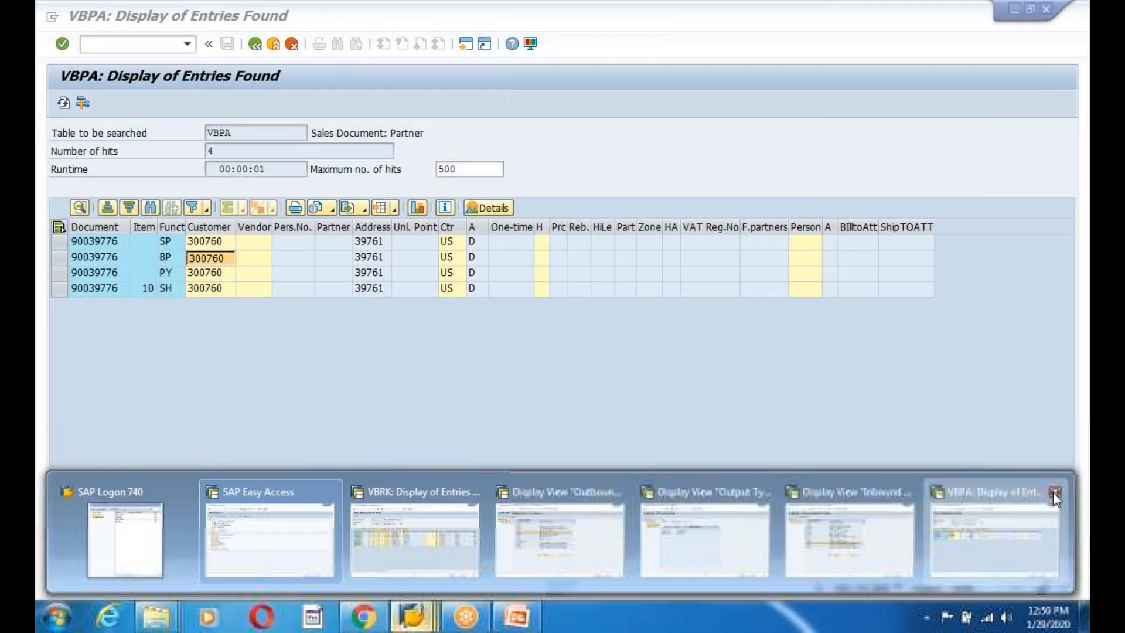
left_click(1054, 494)
left_click(1054, 477)
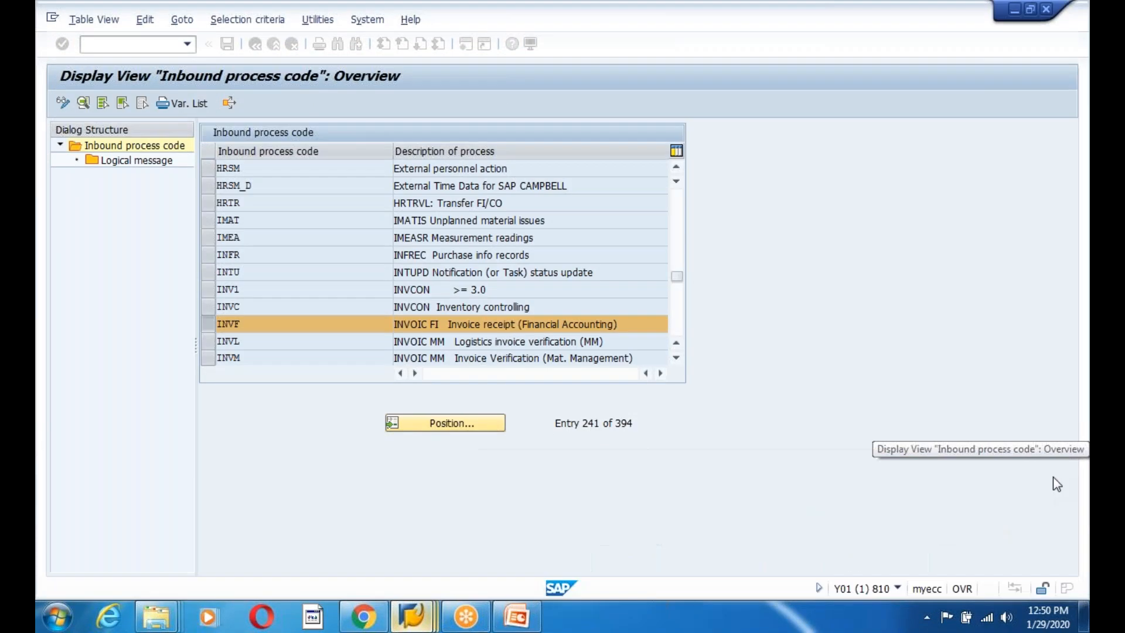
left_click(203, 301)
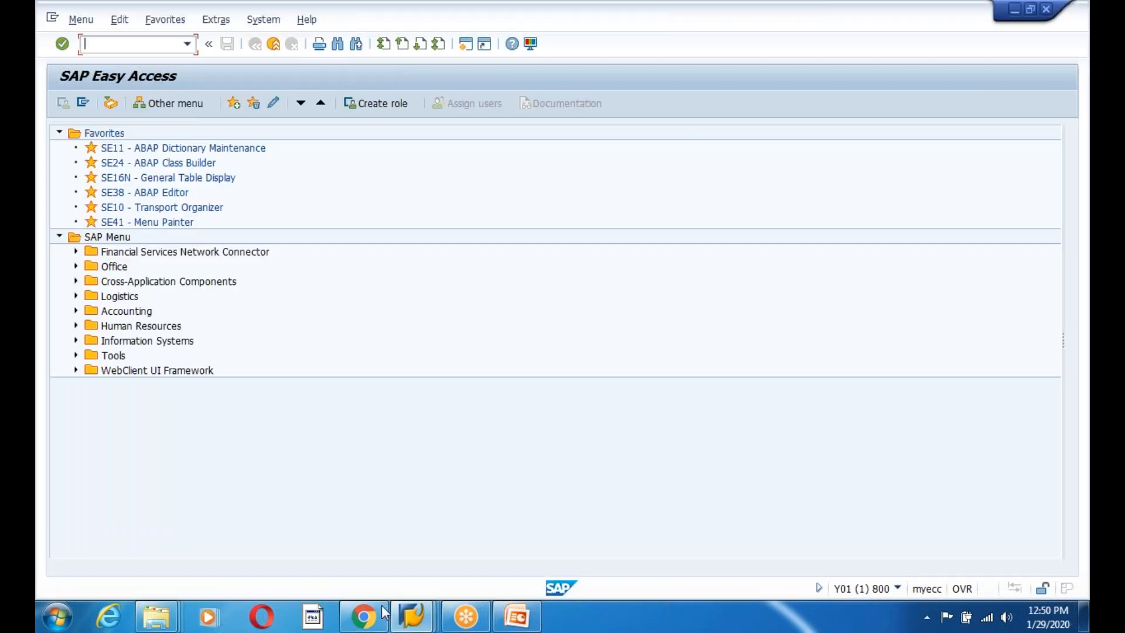
mouse_move(415, 616)
left_click(935, 474)
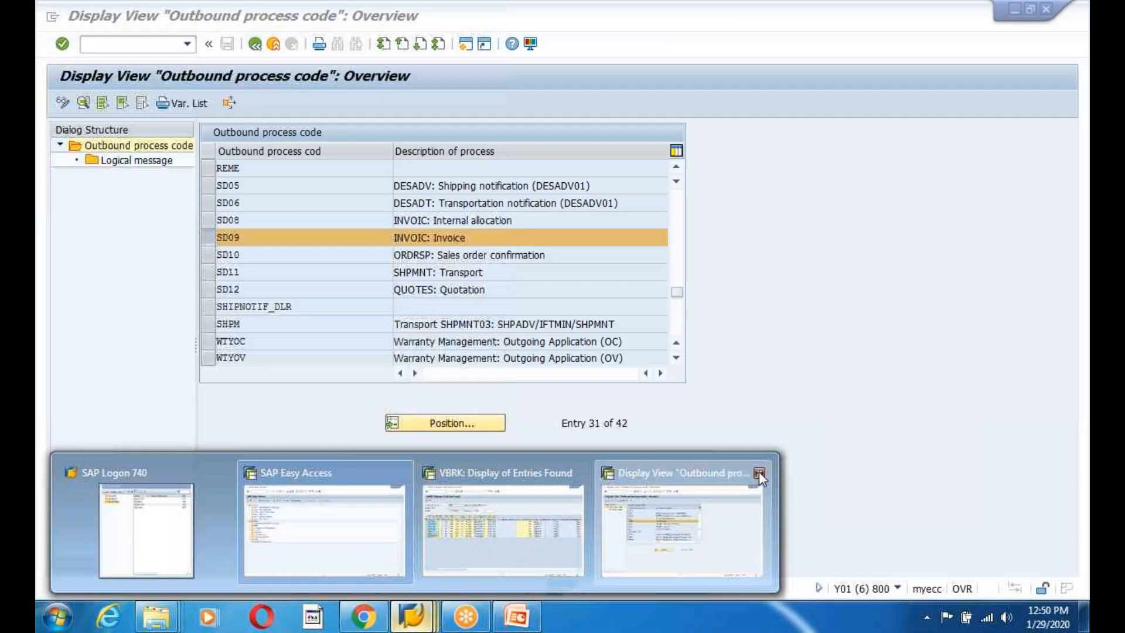
left_click(758, 471)
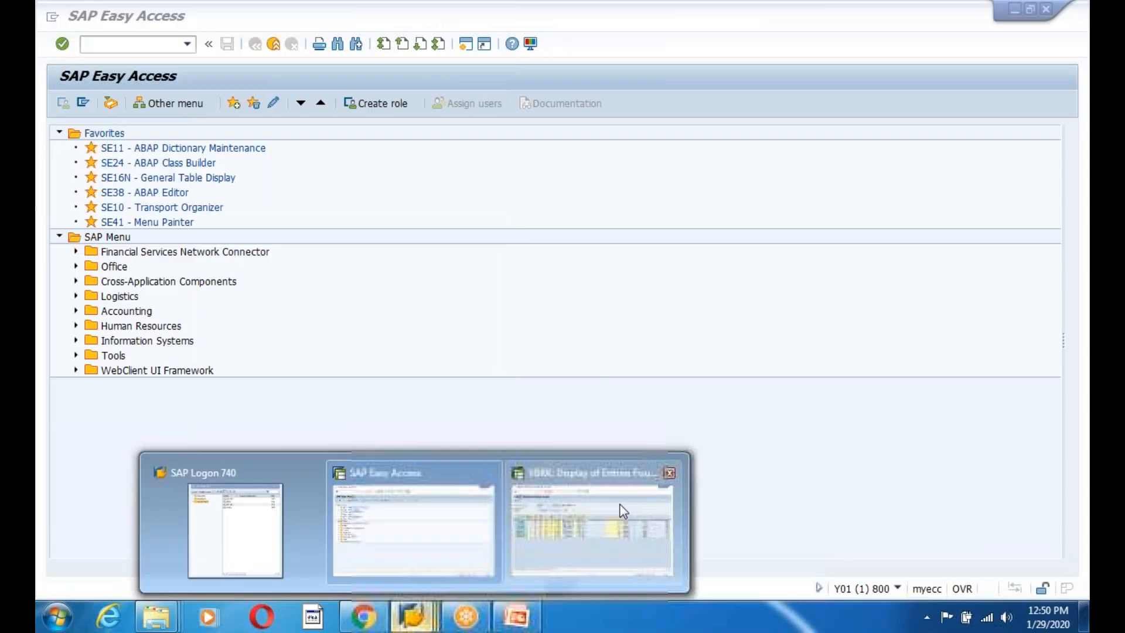
Bring up SAP Logon and open the logon screen for the ECC system.
left_click(591, 533)
mouse_move(412, 615)
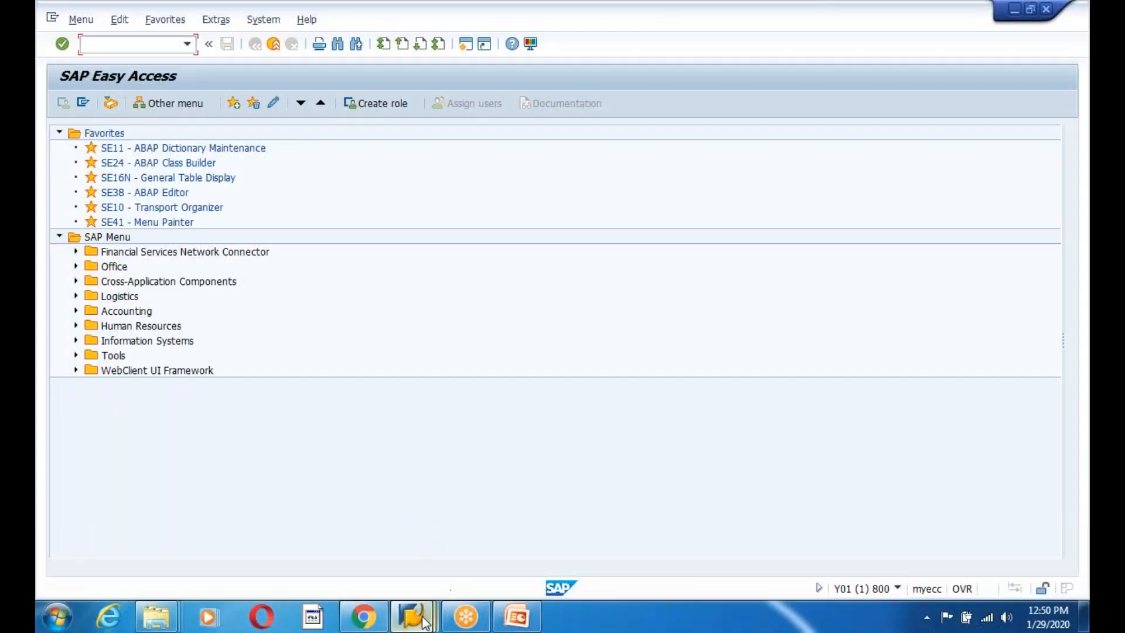
left_click(606, 550)
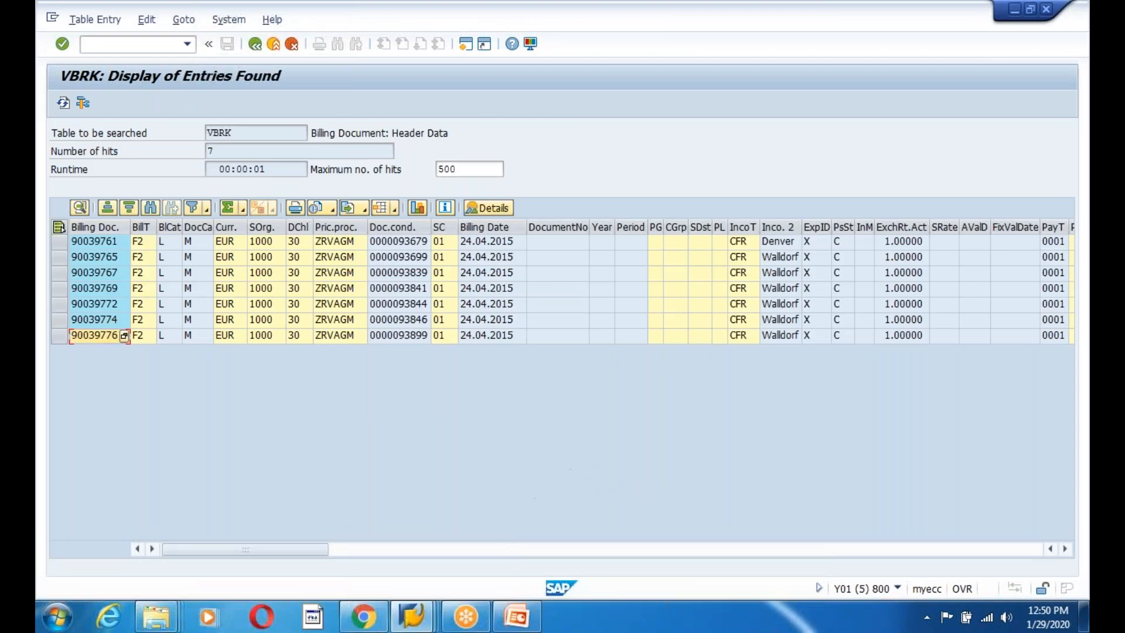
mouse_move(412, 621)
left_click(231, 515)
double_click(492, 170)
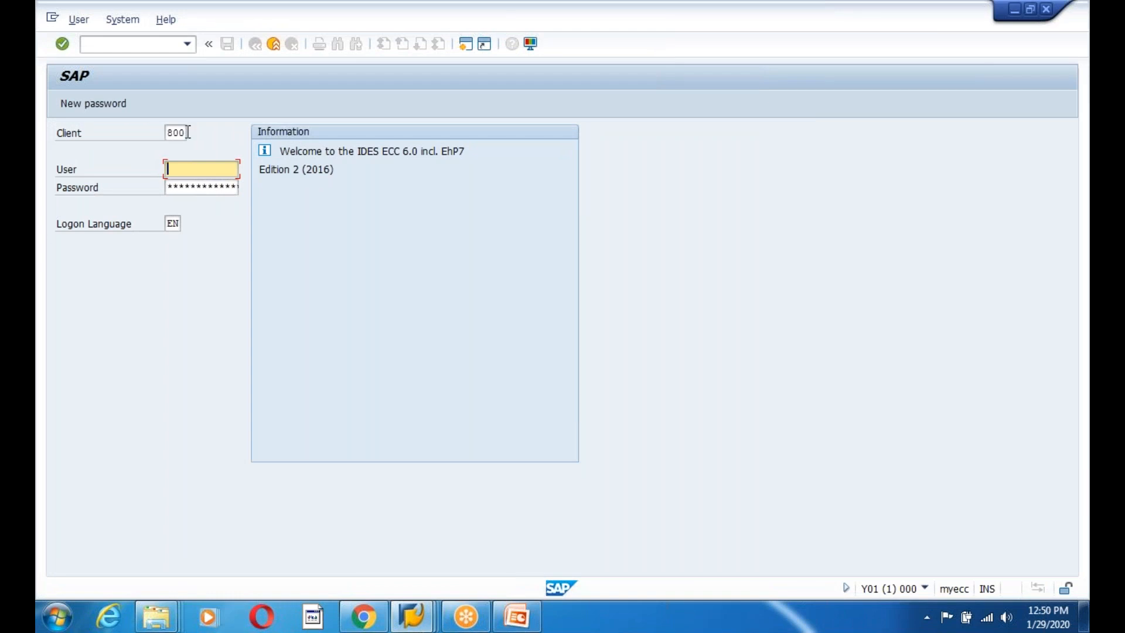
Log on to client 810 with the suggested user and password, then run WE20.
double_click(185, 132)
type("810")
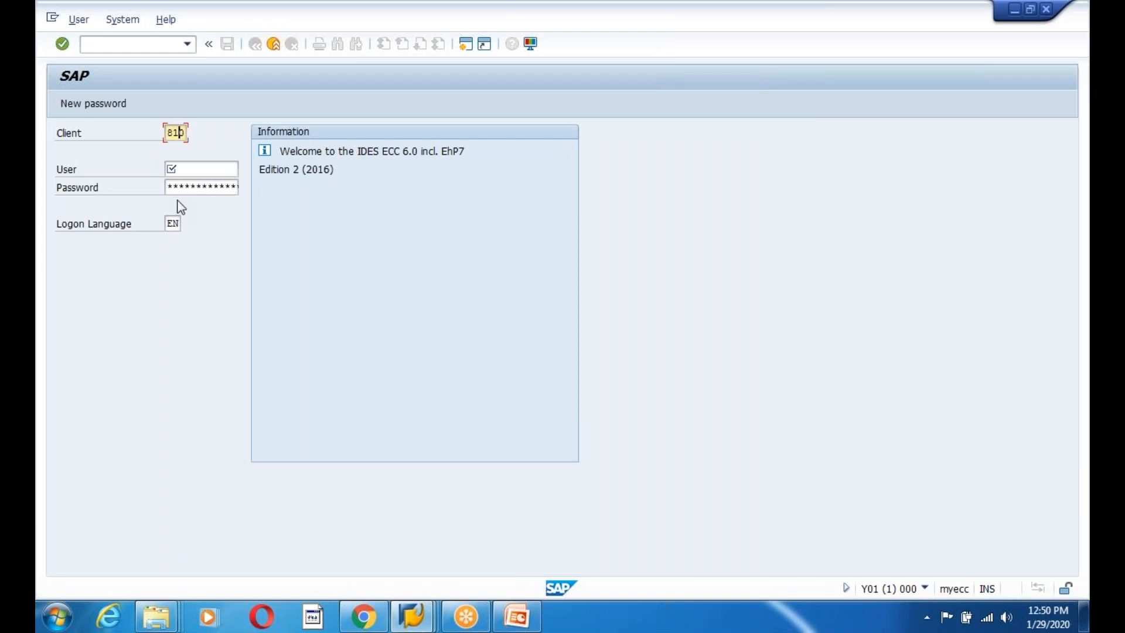
key("Tab")
type("id")
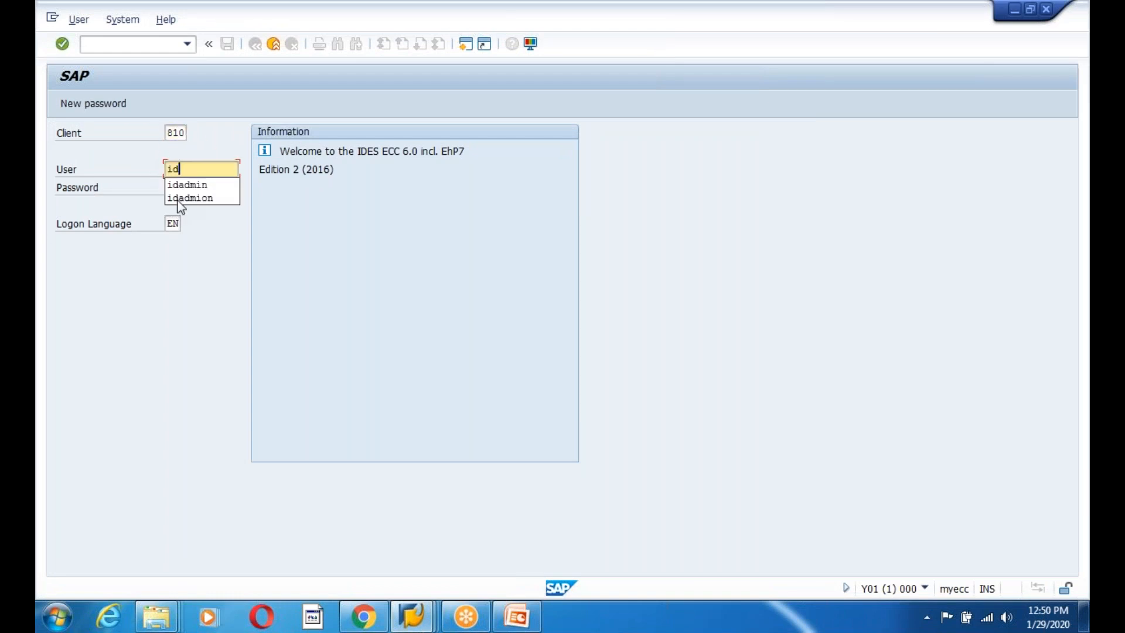
key("Down")
key("Return")
key("Tab")
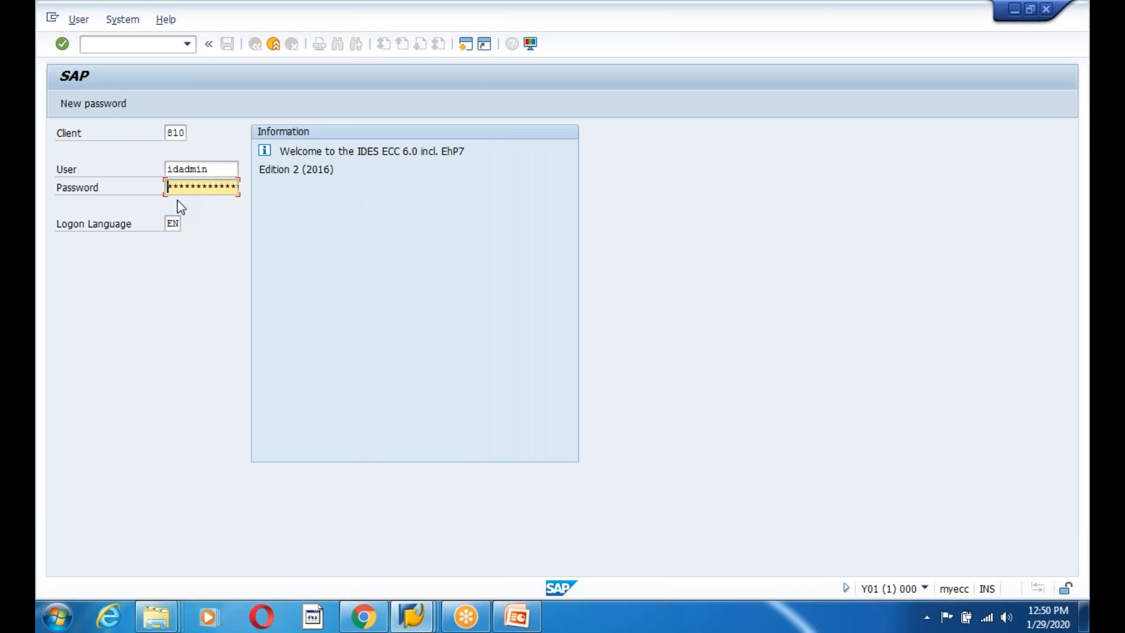
key("Return")
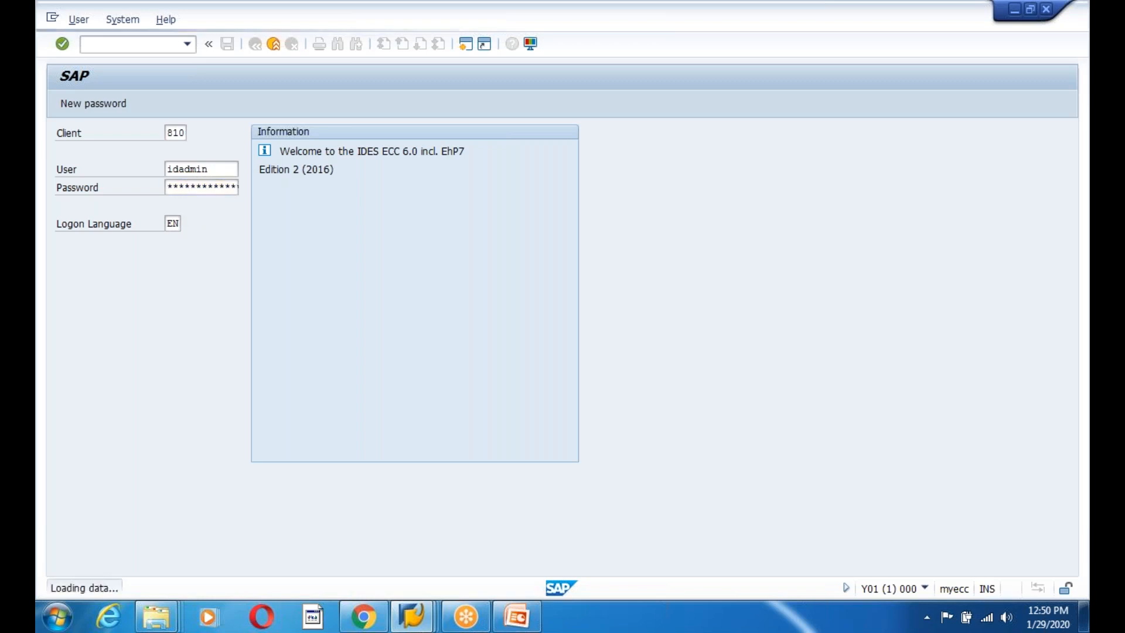
type("we")
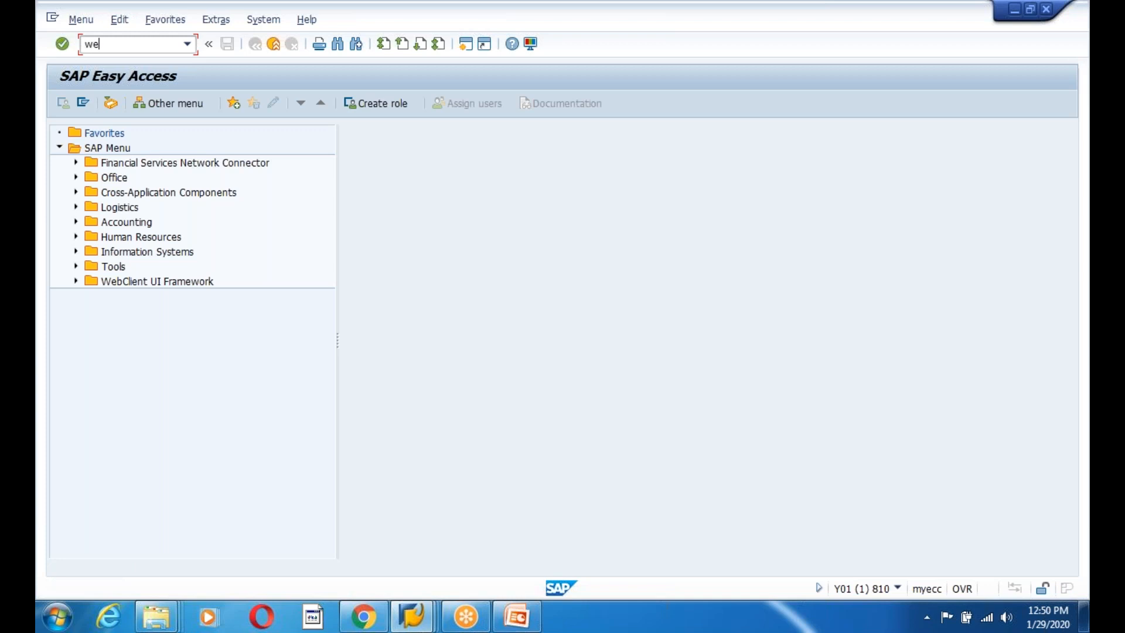
type("20")
key("Return")
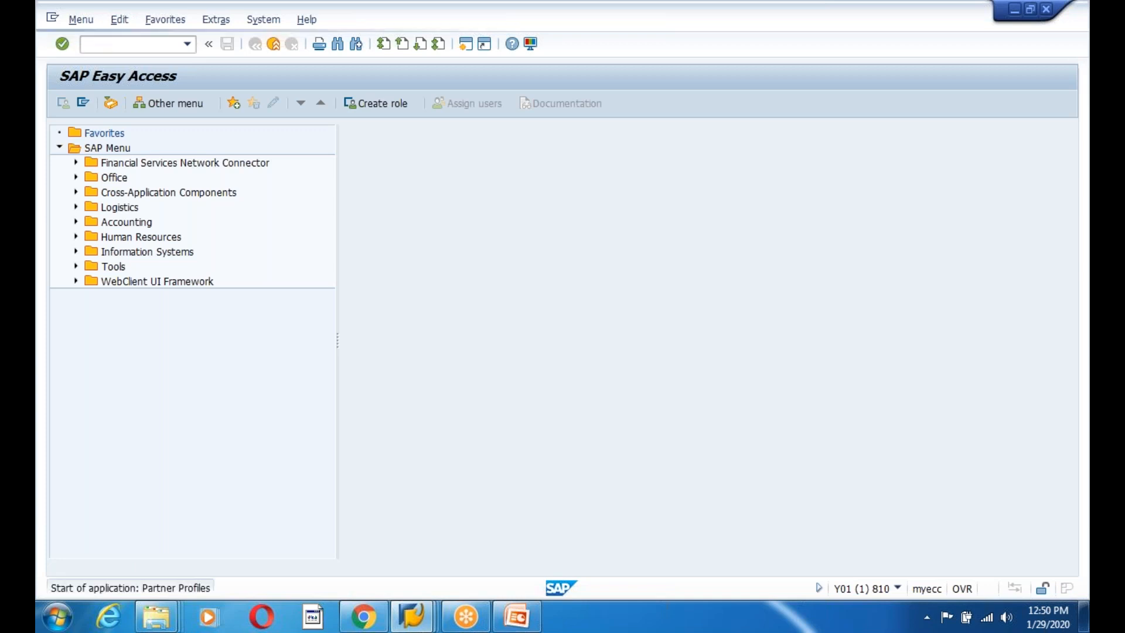
Create a partner profile for 300760, type KU, with agent type US and the agent user.
left_click(139, 206)
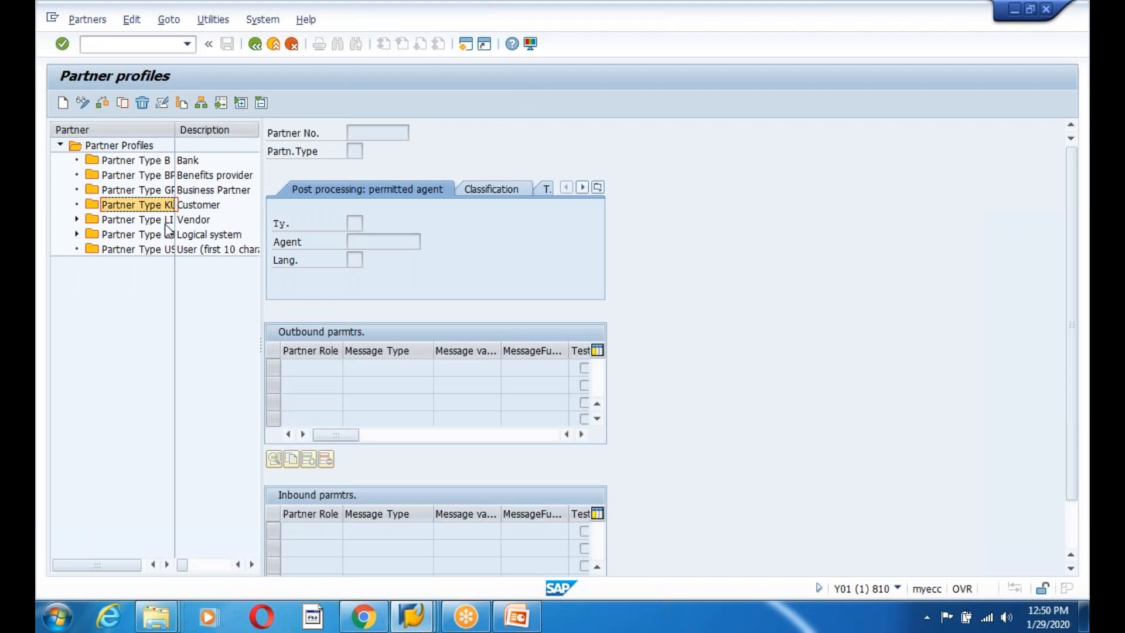
left_click(62, 103)
key("space")
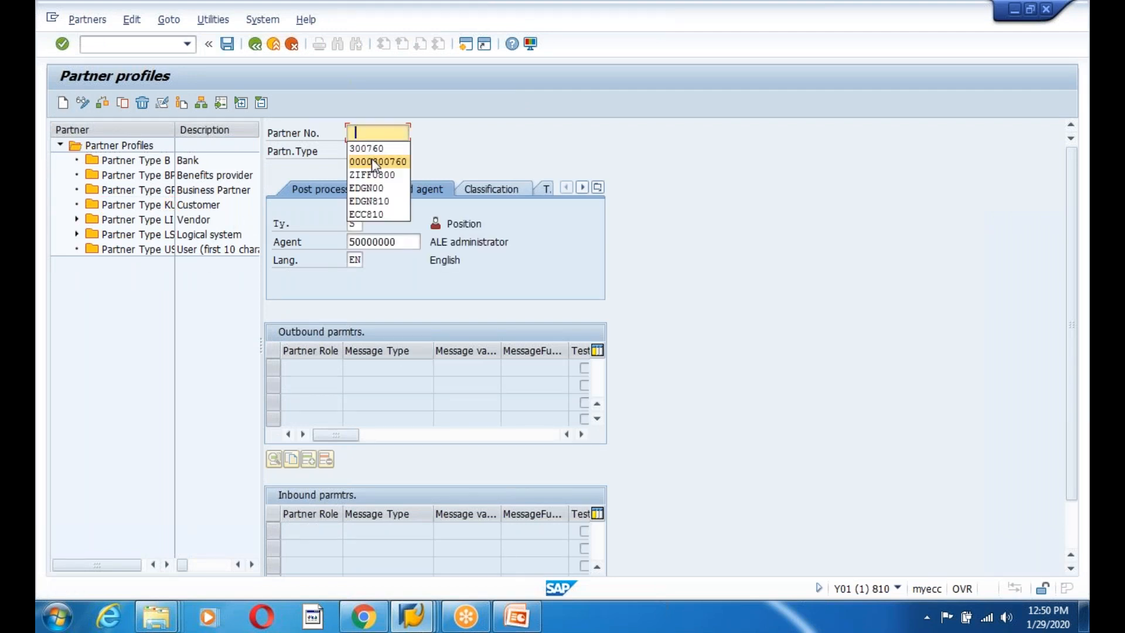
left_click(374, 153)
key("Tab")
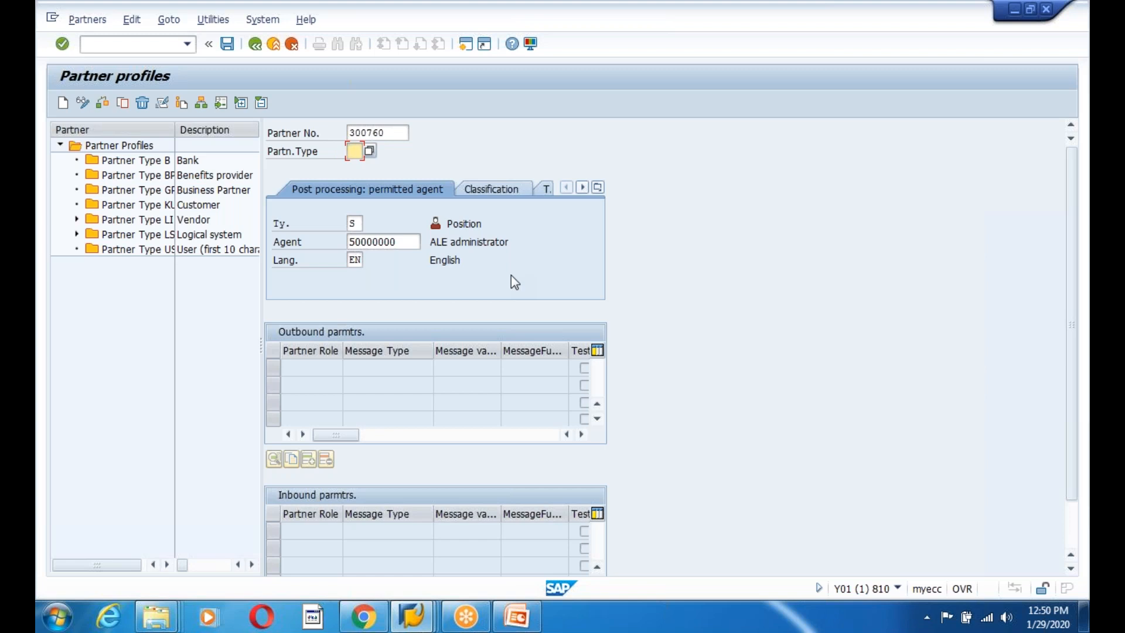
type("KU")
left_click(353, 224)
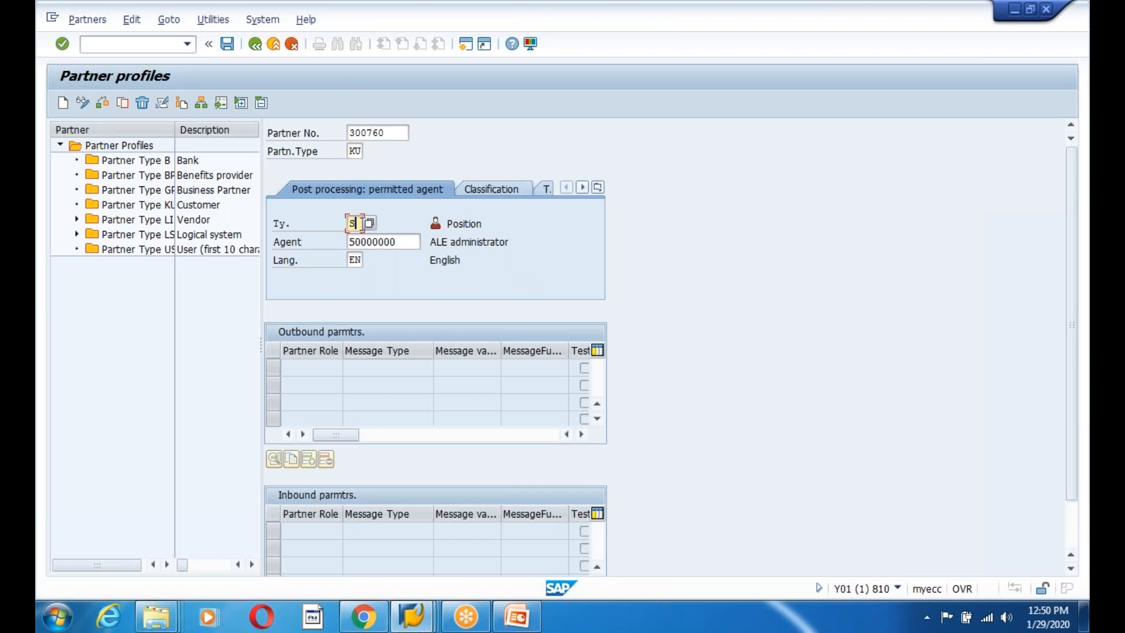
key("BackSpace")
type("US")
key("Tab")
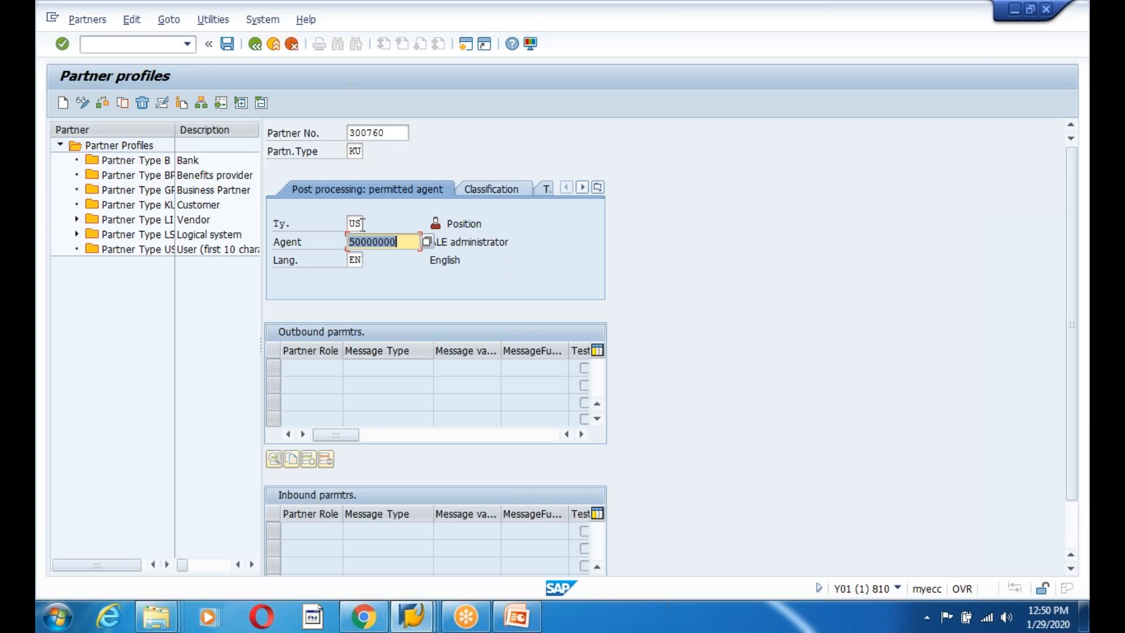
type("IDADMIN")
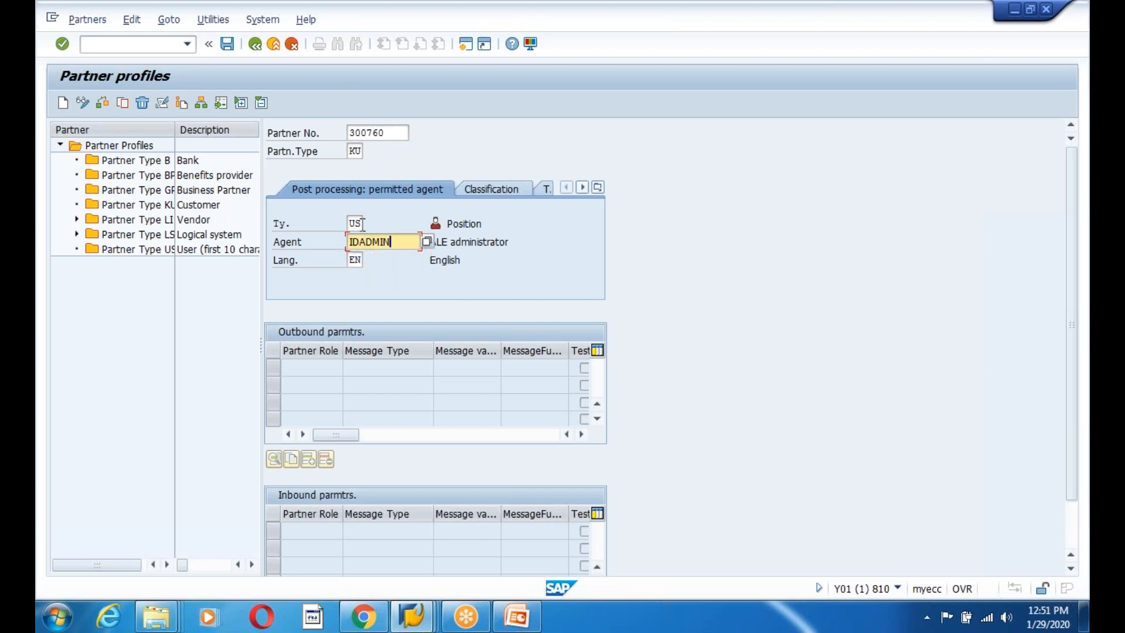
key("Tab")
key("Return")
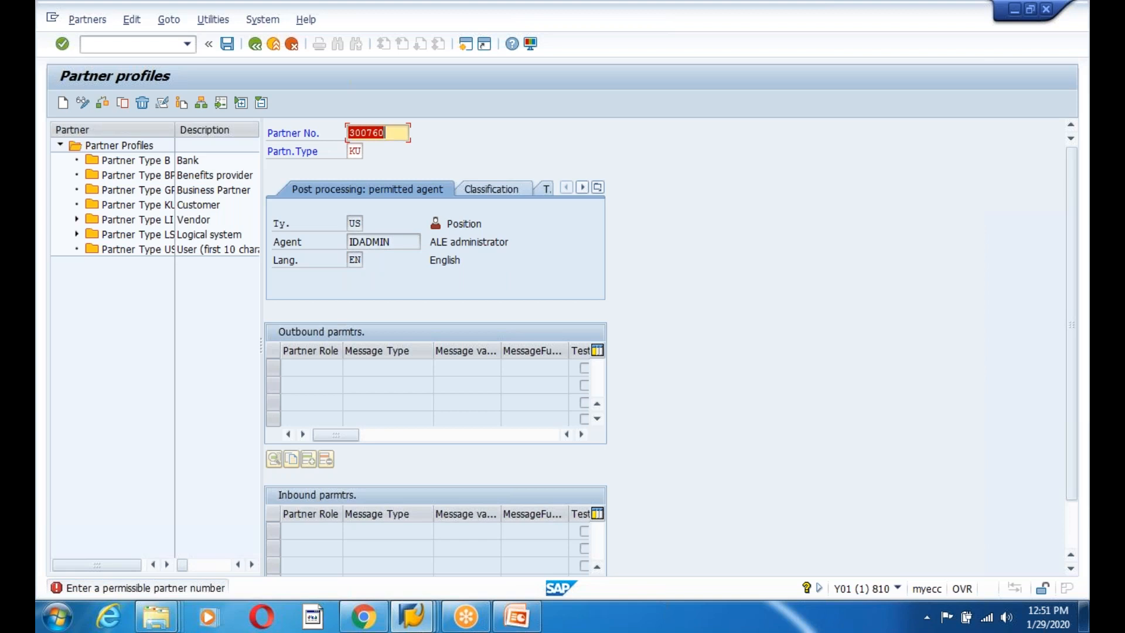
Select the rejected partner number 300760 in the partner number field.
left_click(397, 128)
left_click_drag(396, 135, 349, 135)
left_click(349, 133)
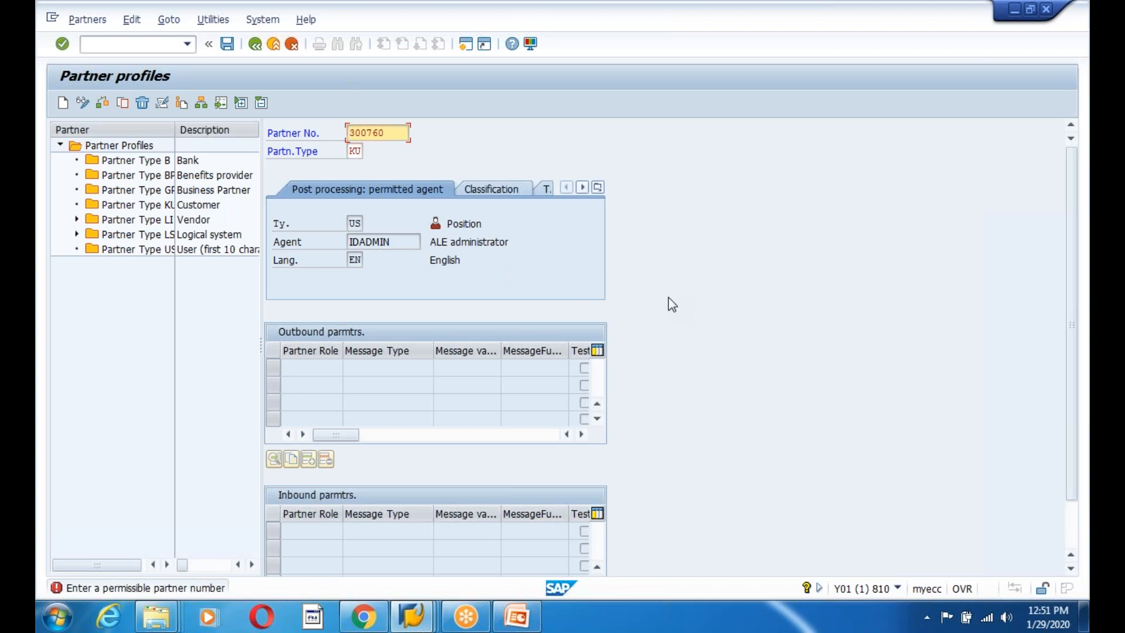
Cancel the unsaved 300760 partner profile entry and confirm discarding its data.
left_click(254, 46)
left_click(273, 46)
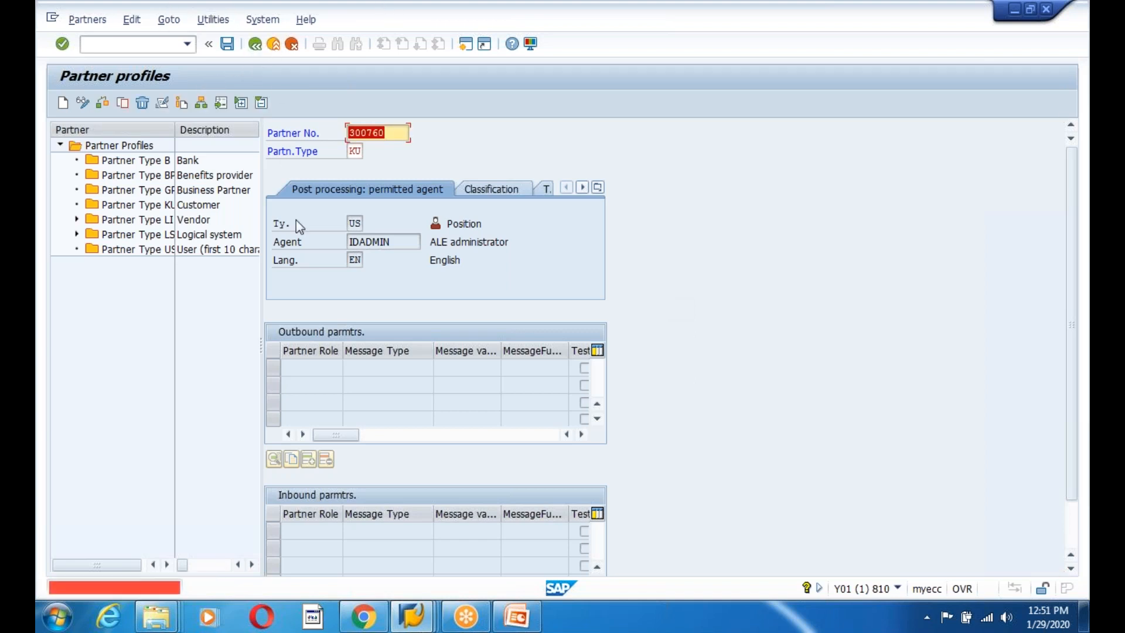
left_click(291, 44)
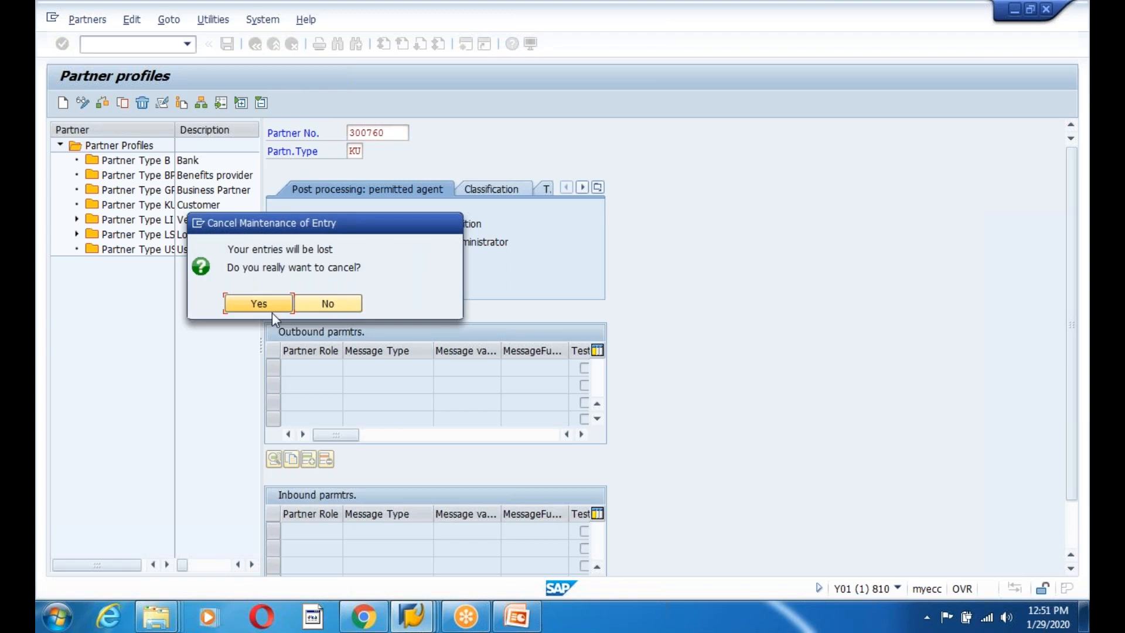
left_click(259, 303)
Run WE20, open logical system partner ZIFFU810 and start a new outbound parameter.
mouse_move(411, 615)
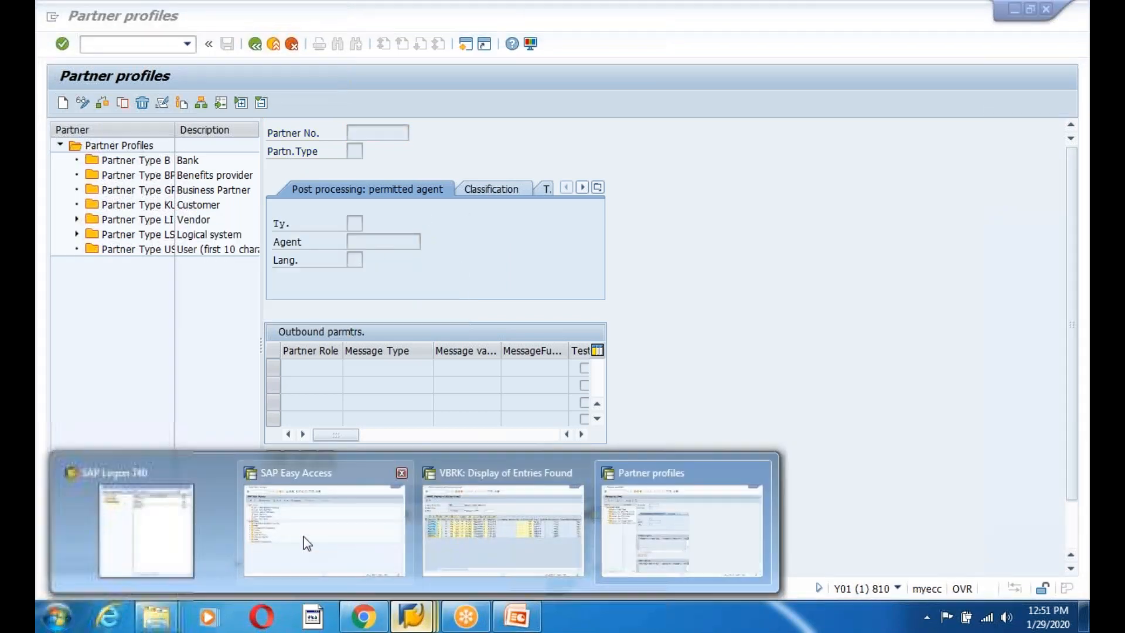
left_click(307, 543)
type("we20")
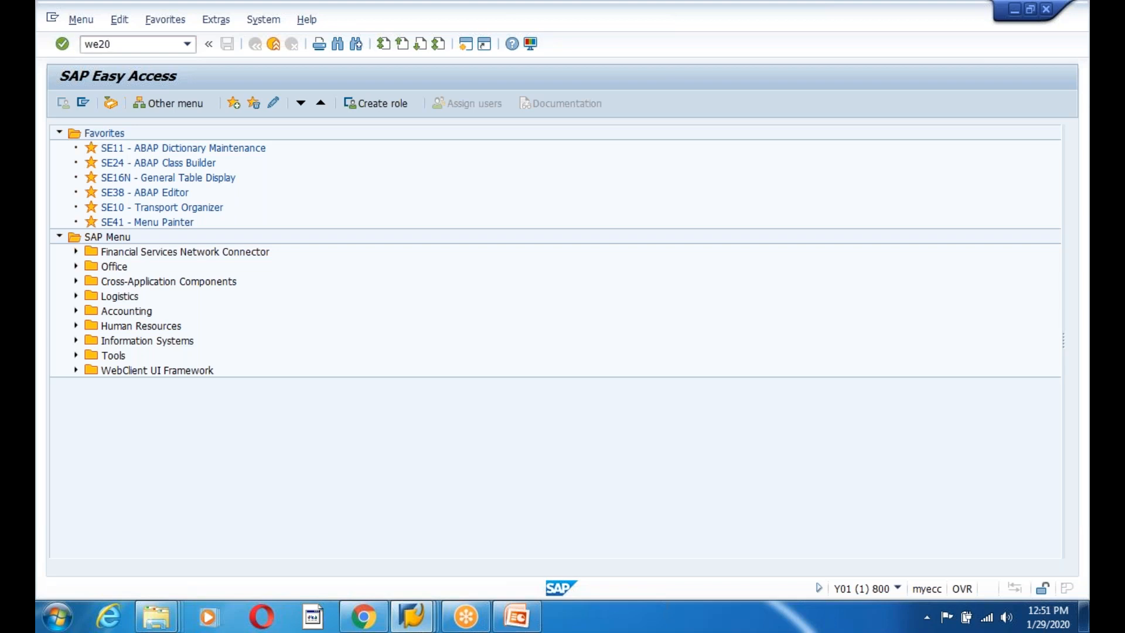
key("Return")
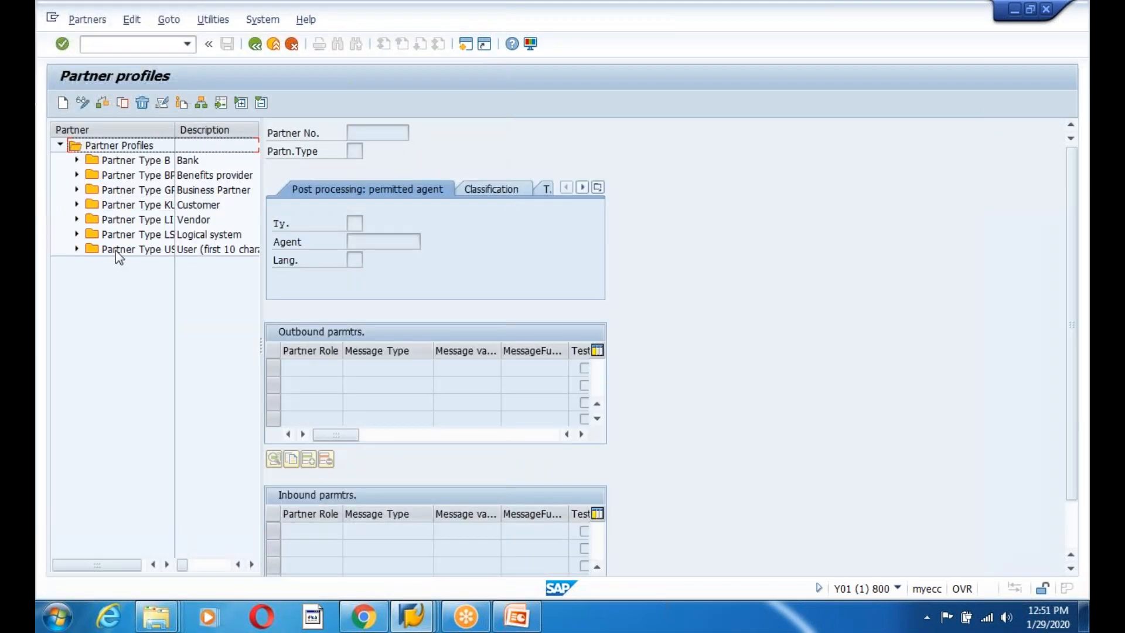
left_click(77, 234)
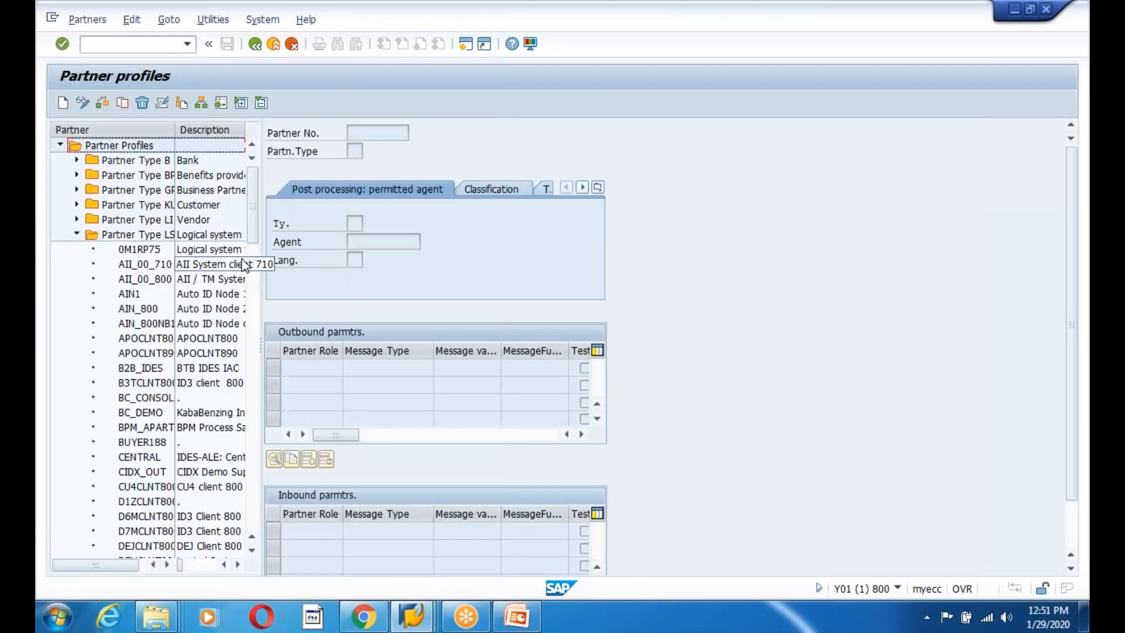
left_click_drag(255, 210, 252, 282)
left_click(146, 413)
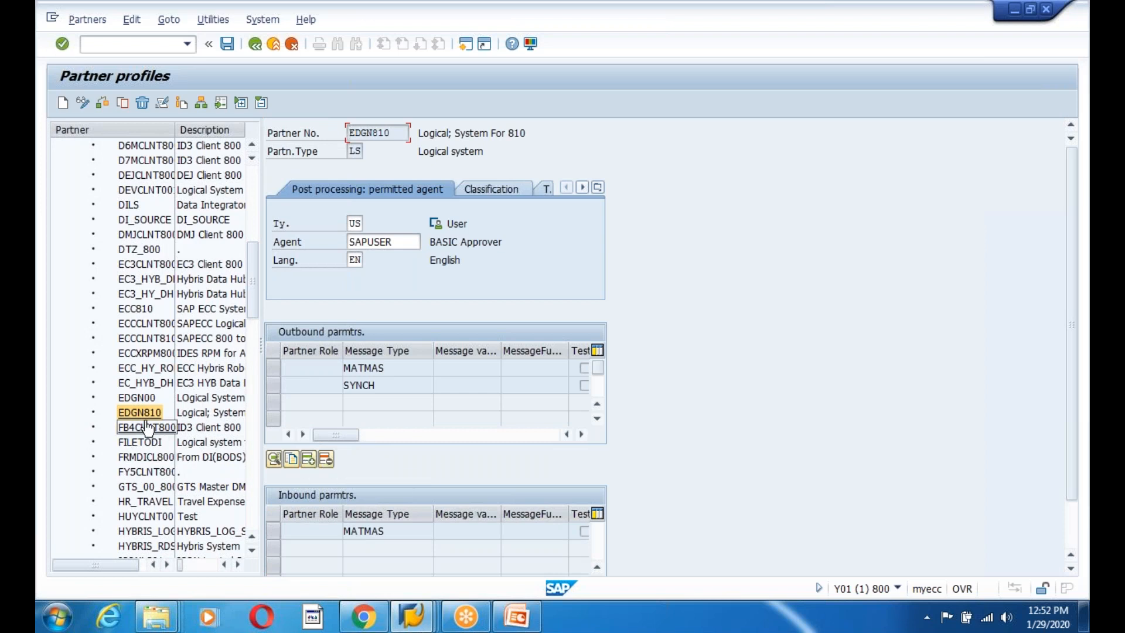
left_click_drag(250, 287, 258, 520)
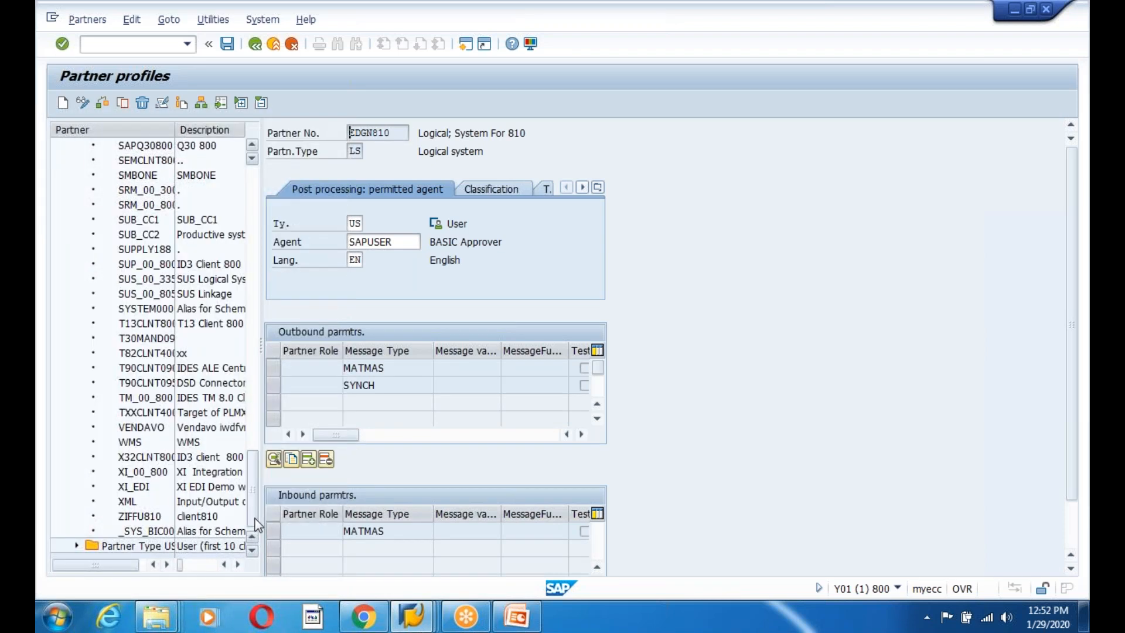
double_click(139, 516)
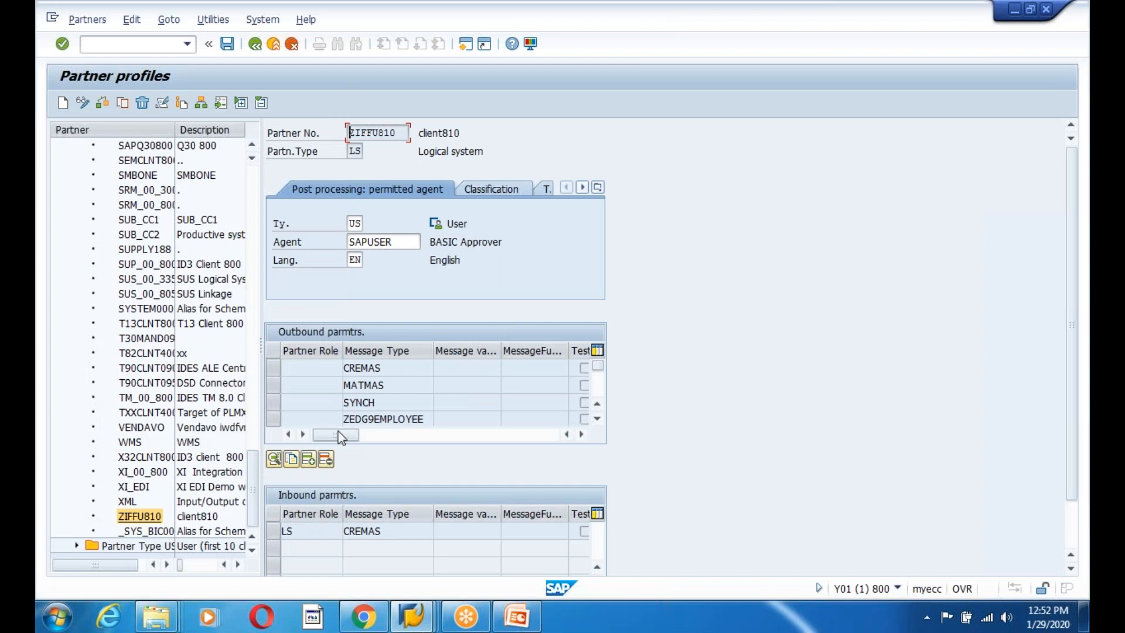
left_click(392, 381)
Give the ZIFFU810 outbound entry message type DEBMAS, port A000000066, immediate transfer and a draft basic type.
left_click(310, 464)
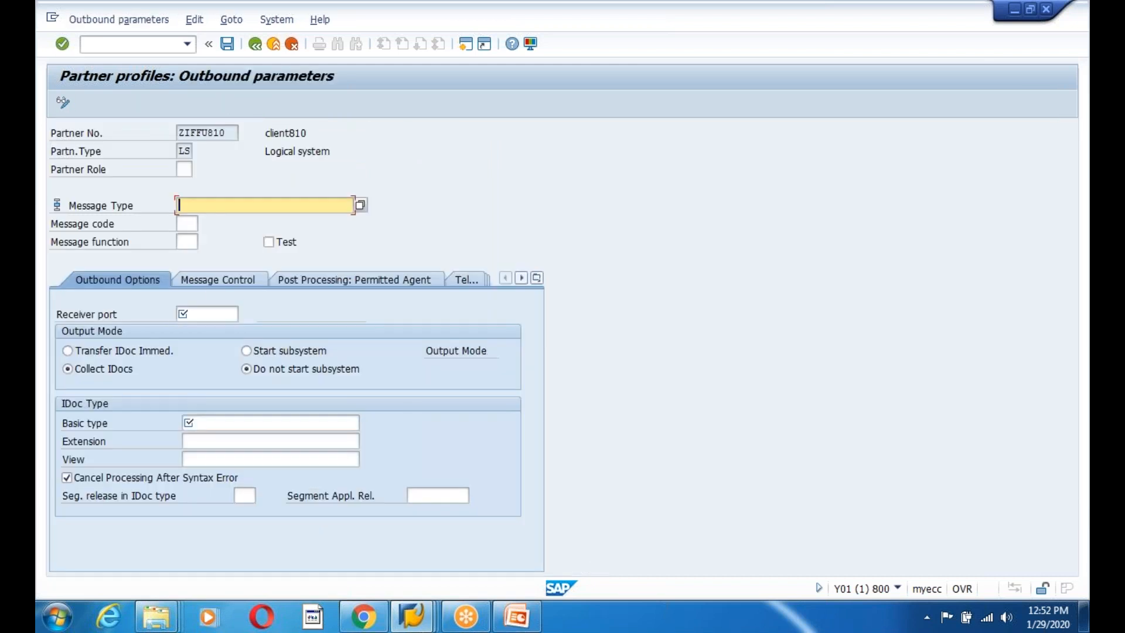
type("DEBMASS")
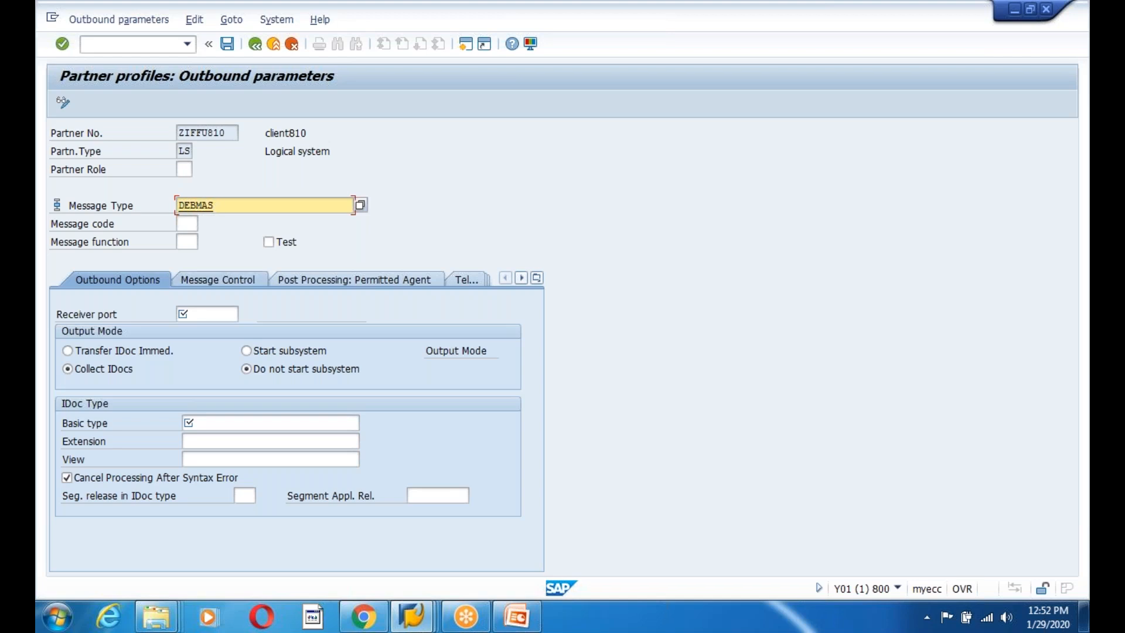
left_click(202, 315)
left_click(203, 330)
left_click(68, 350)
left_click(206, 423)
type("DE")
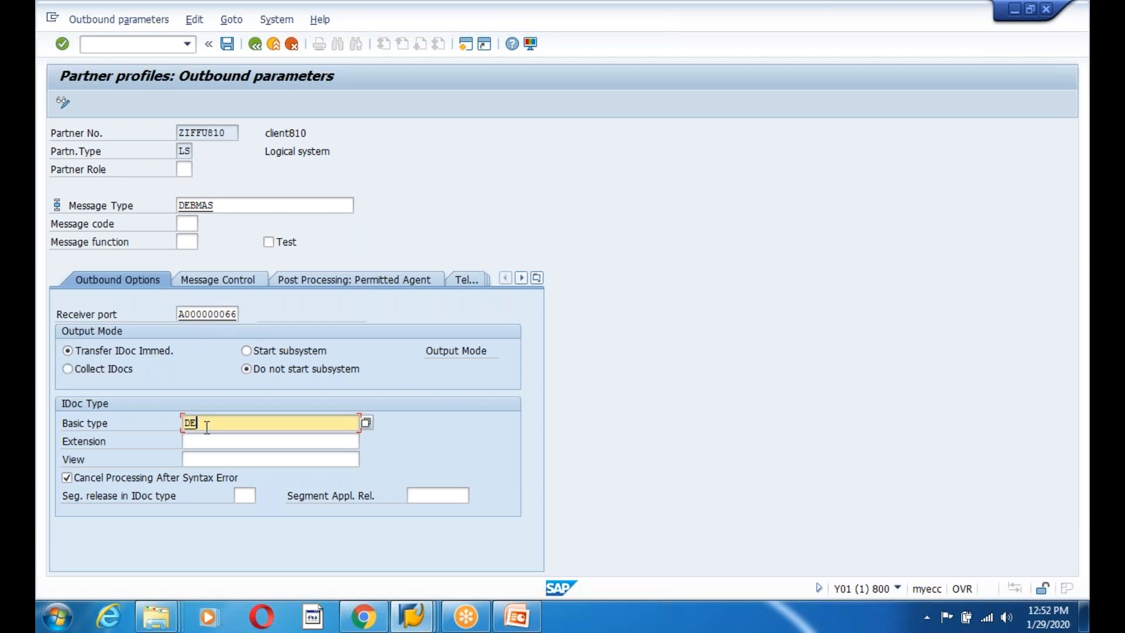
type("BMAS")
type("03")
left_click(517, 616)
Browse back through the PowerPoint training slides toward the IDoc-type slide.
left_click(176, 367)
scroll(191, 406, "up", 4)
left_click(191, 407)
scroll(181, 319, "up", 4)
left_click(181, 315)
left_click(175, 286)
scroll(188, 358, "up", 8)
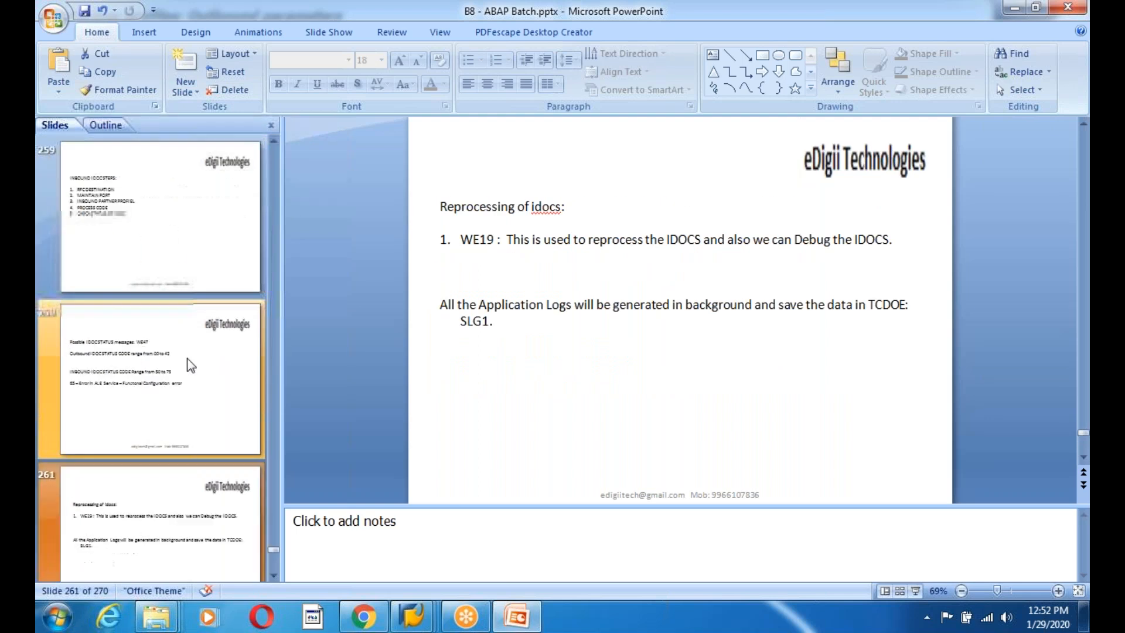
scroll(171, 287, "up", 3)
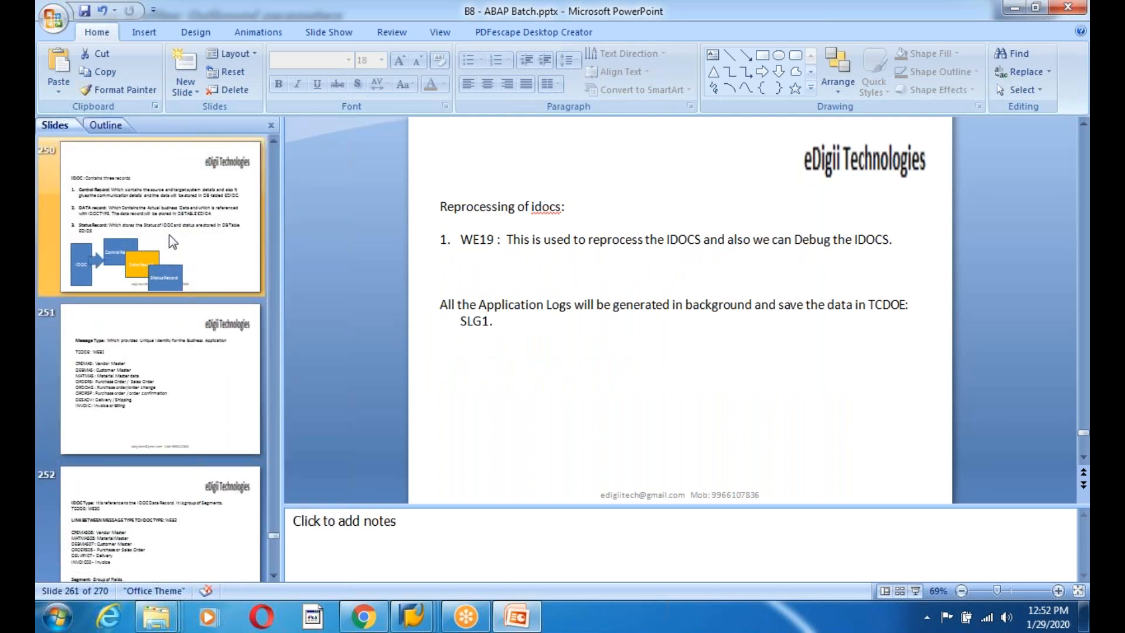
Find DEBMAS07 on the message-type slide and complete the SAP basic type as DEBMAS07.
left_click(170, 282)
scroll(494, 406, "down", 1)
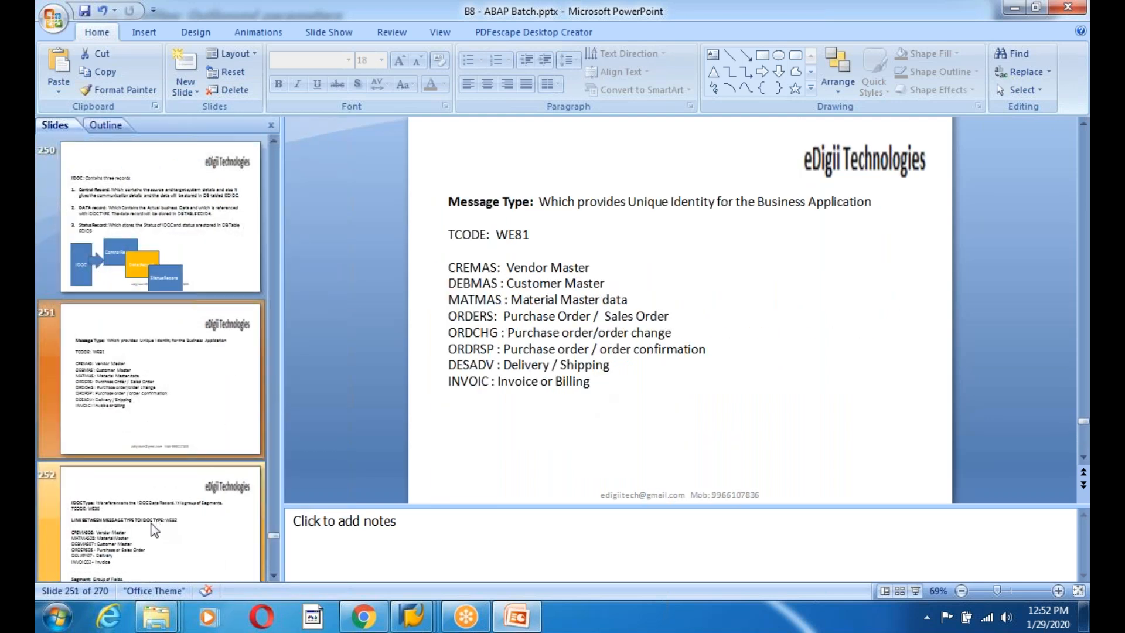
scroll(588, 381, "down", 1)
left_click(527, 396)
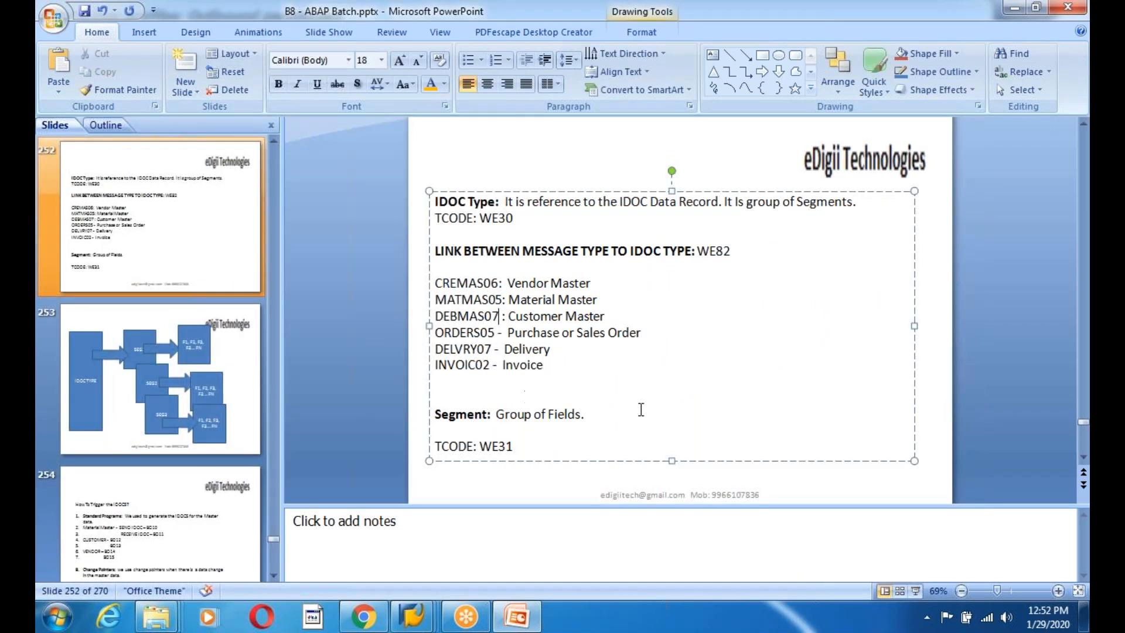
key("alt+Tab")
type("7")
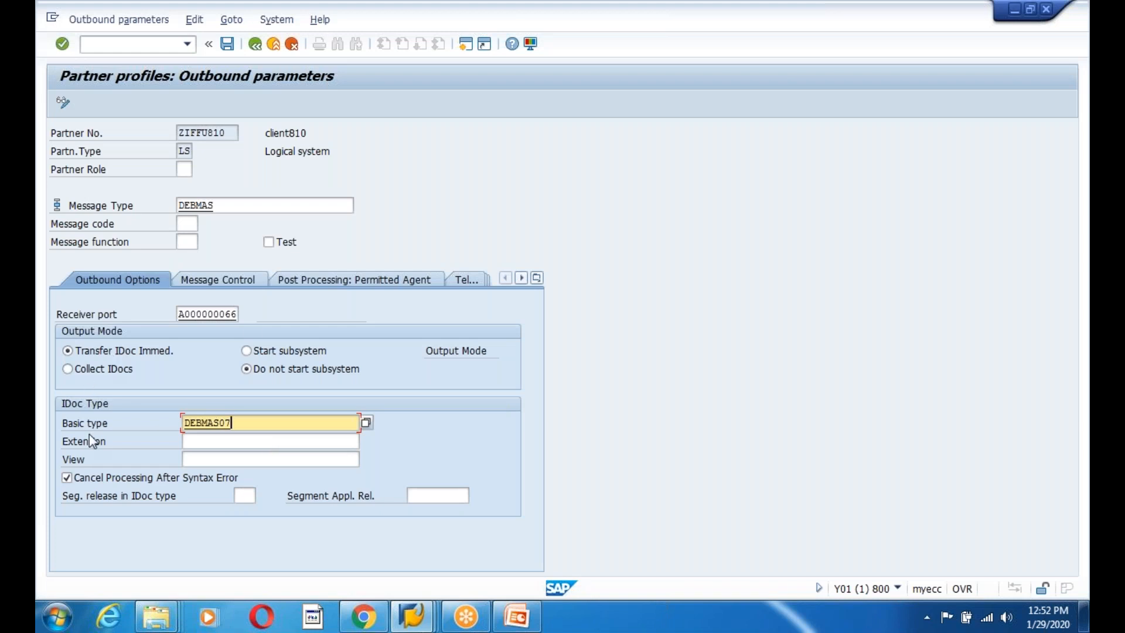
Save the DEBMAS/DEBMAS07 outbound parameter with an edited packet size and return to the overview.
left_click(218, 316)
key("Return")
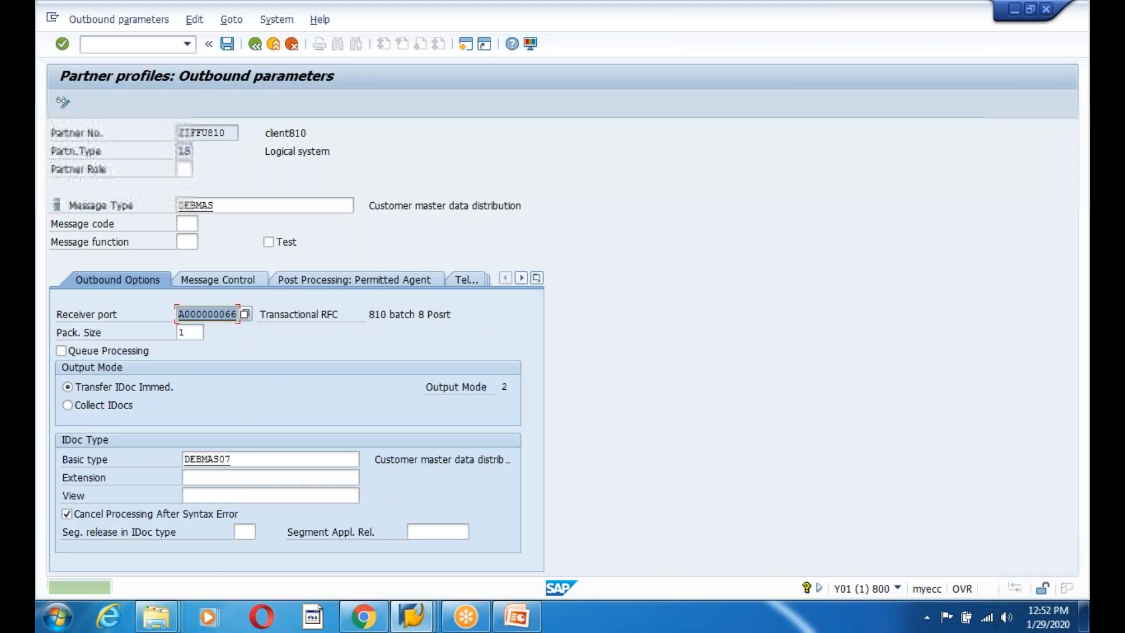
left_click(194, 332)
type("000")
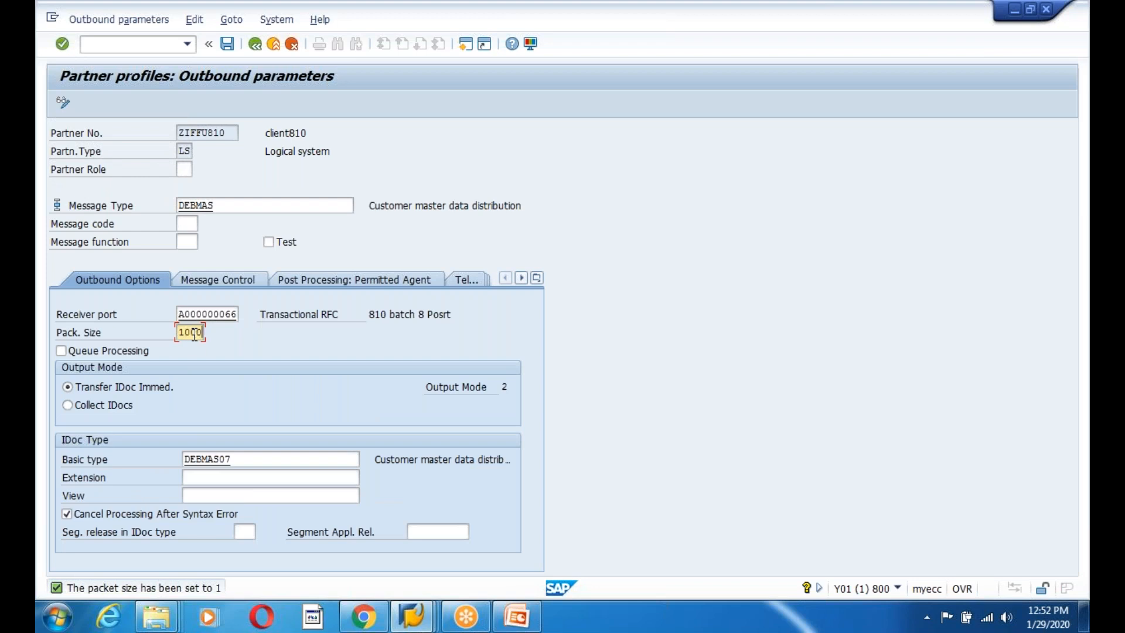
left_click(226, 45)
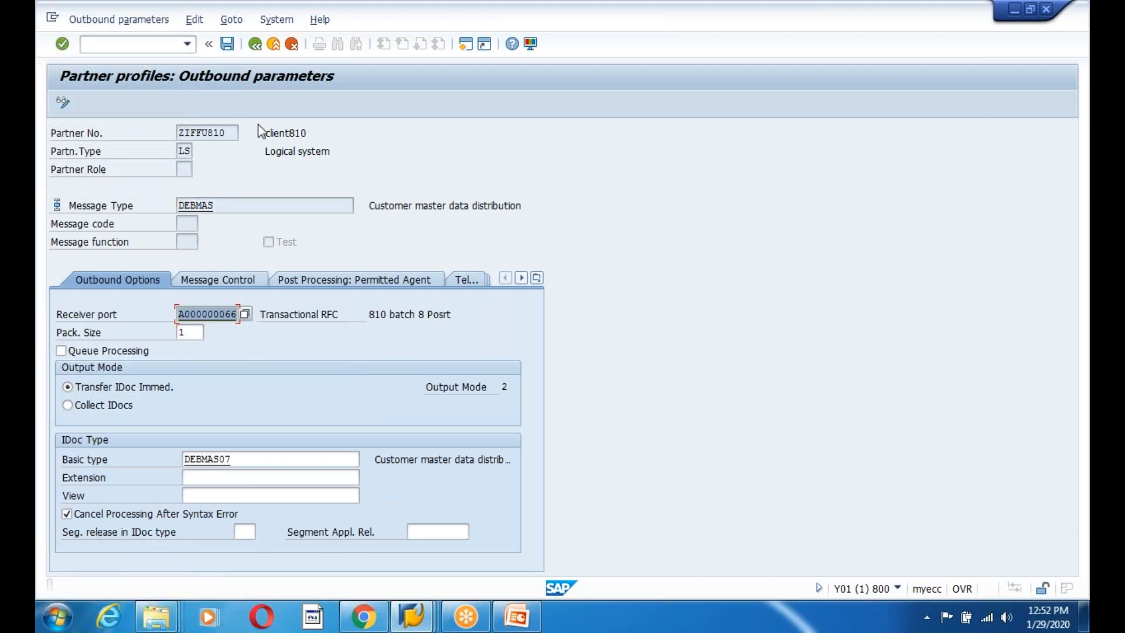
left_click(227, 45)
left_click(255, 46)
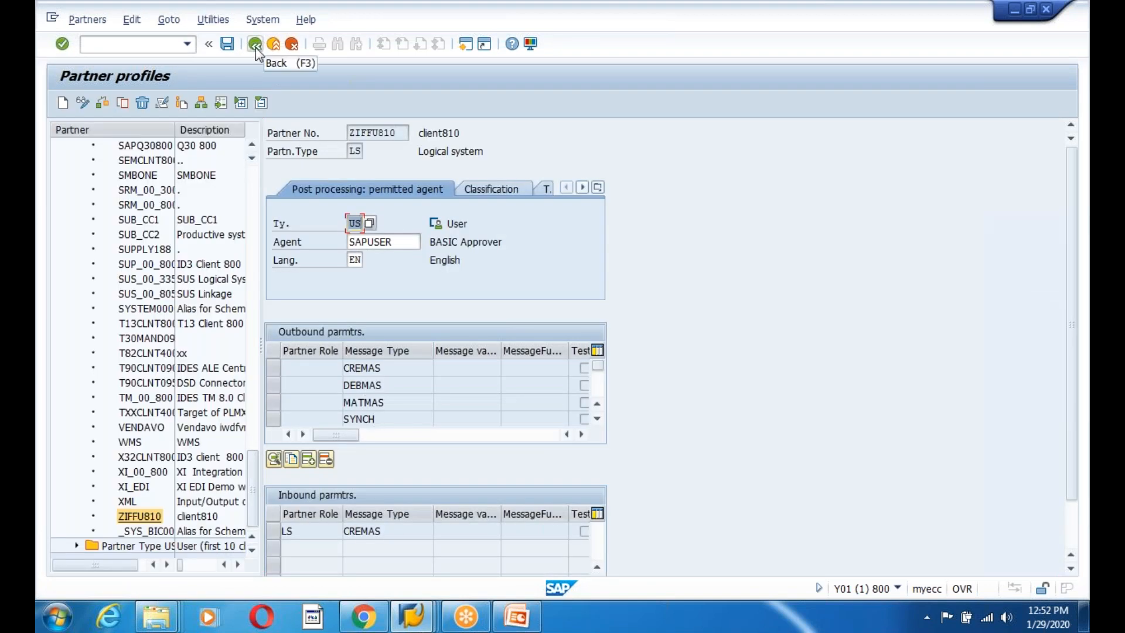
Switch to the other partner profiles window and select logical system ZIFFU800.
left_click(255, 49)
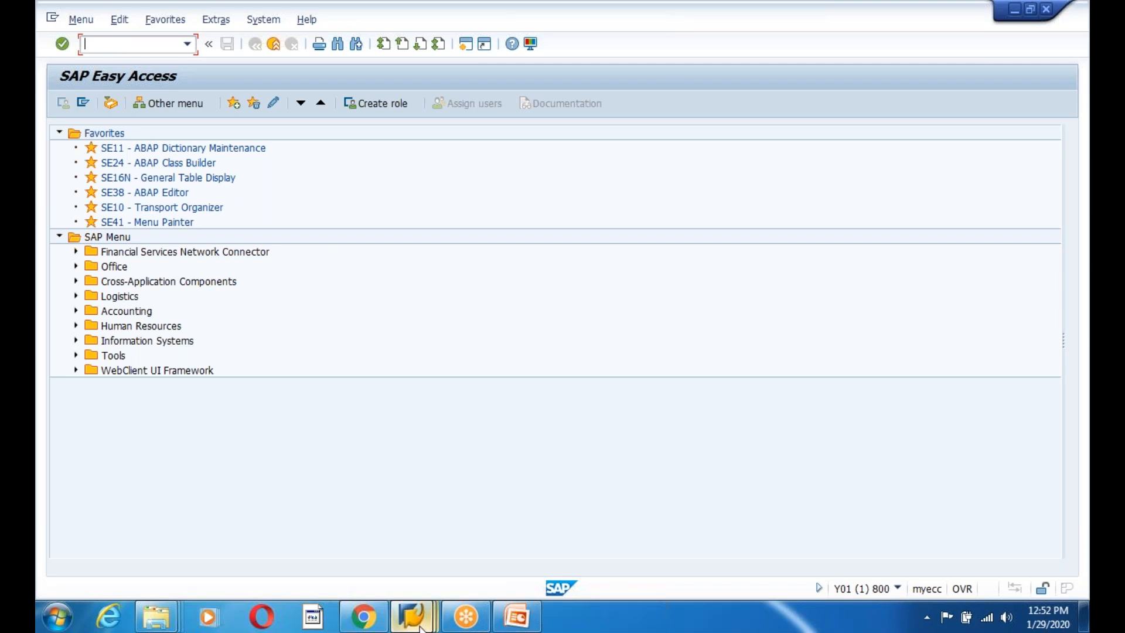
mouse_move(412, 615)
left_click(644, 488)
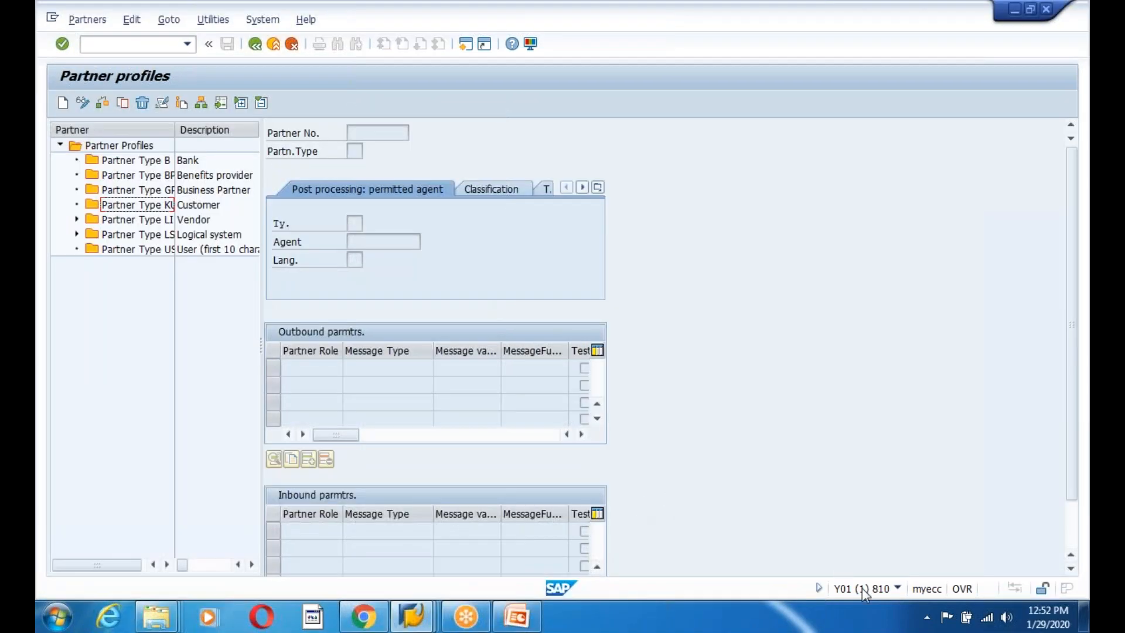
left_click(77, 234)
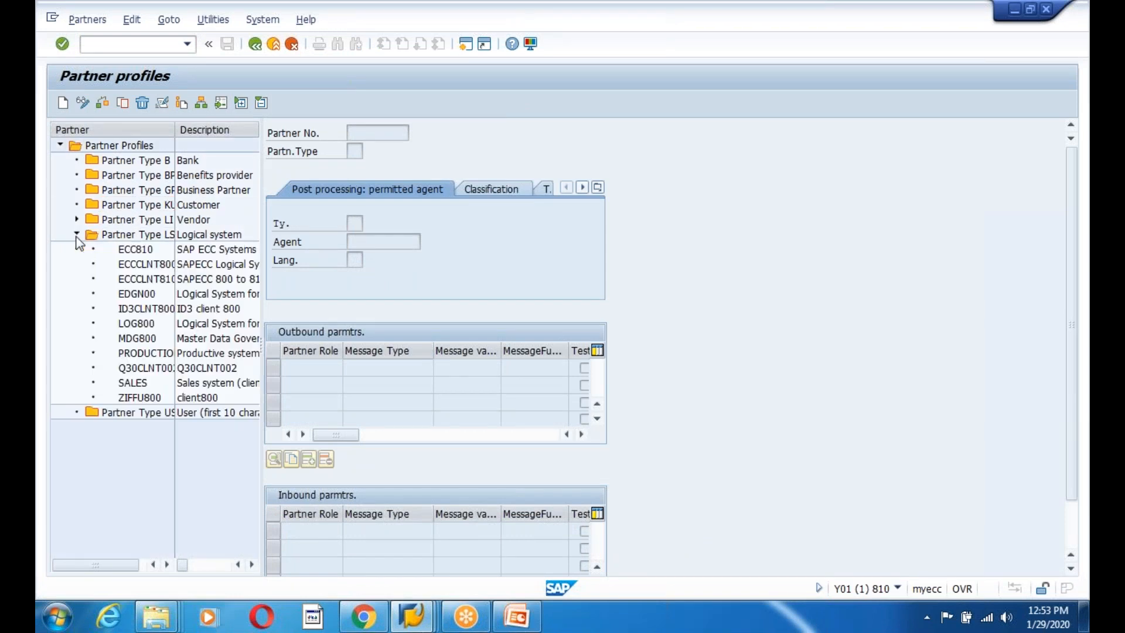
left_click(139, 398)
left_click_drag(1073, 434, 1074, 503)
Create and save a DEBMAS inbound parameter with process code DEBM, then back out to Easy Access.
left_click(310, 566)
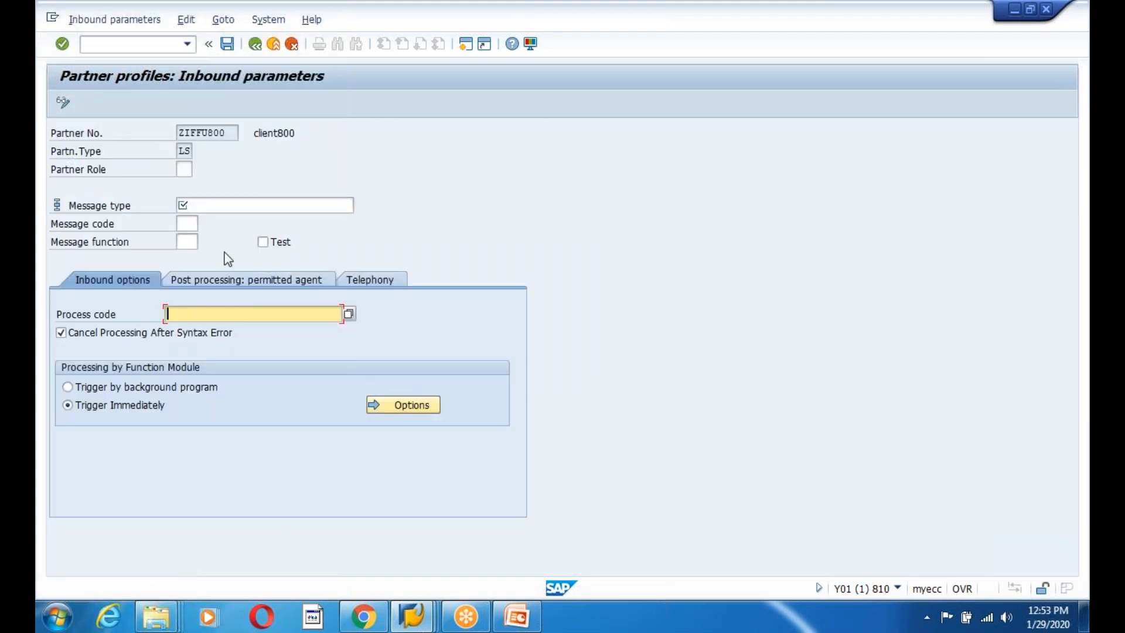
type("DEB")
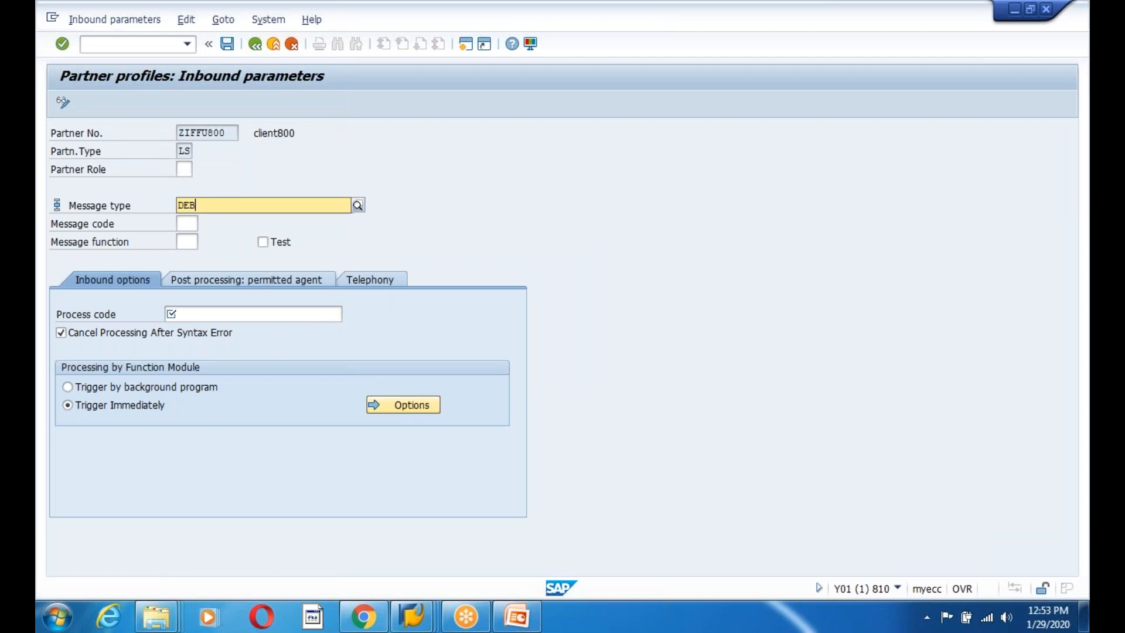
type("MAS")
key("Down")
key("Return")
left_click(191, 317)
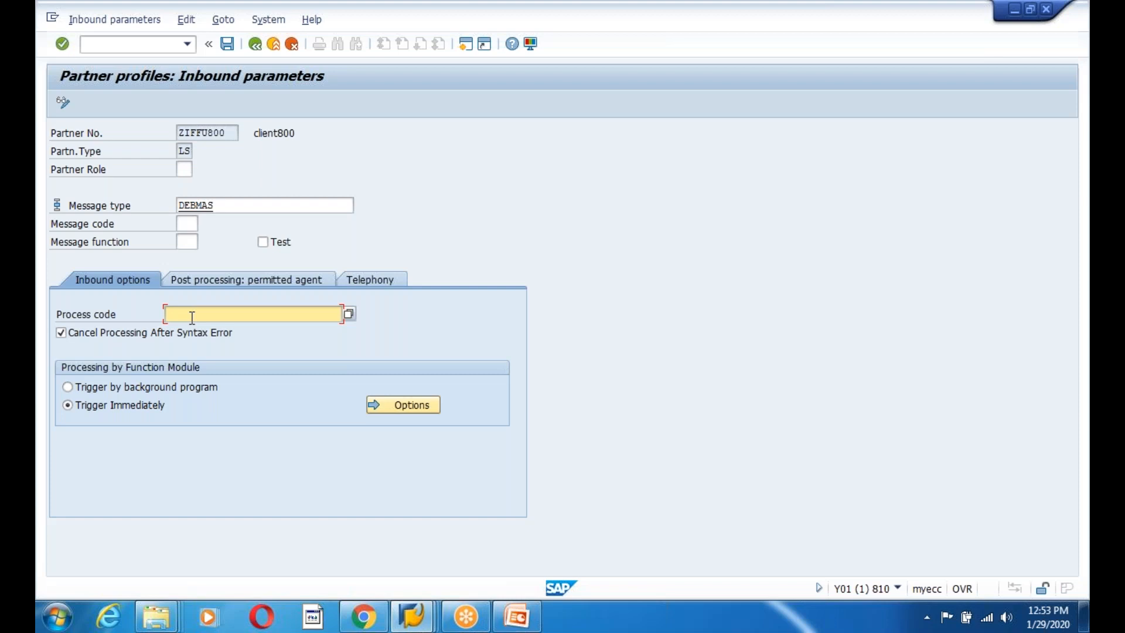
type("DEB*")
key("F4")
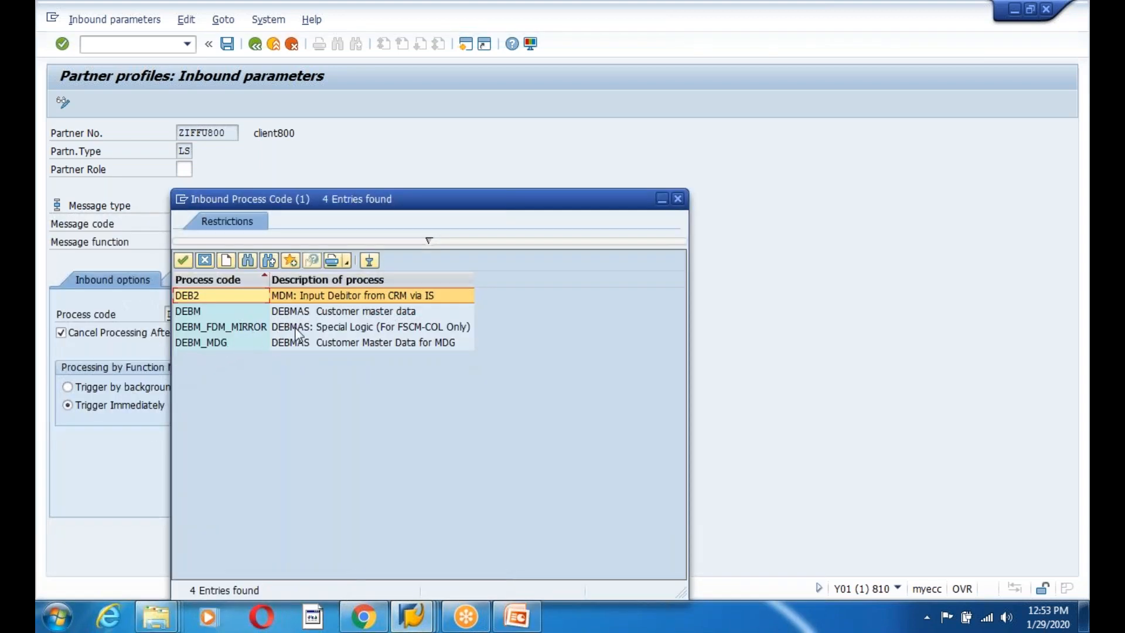
left_click(303, 314)
double_click(218, 316)
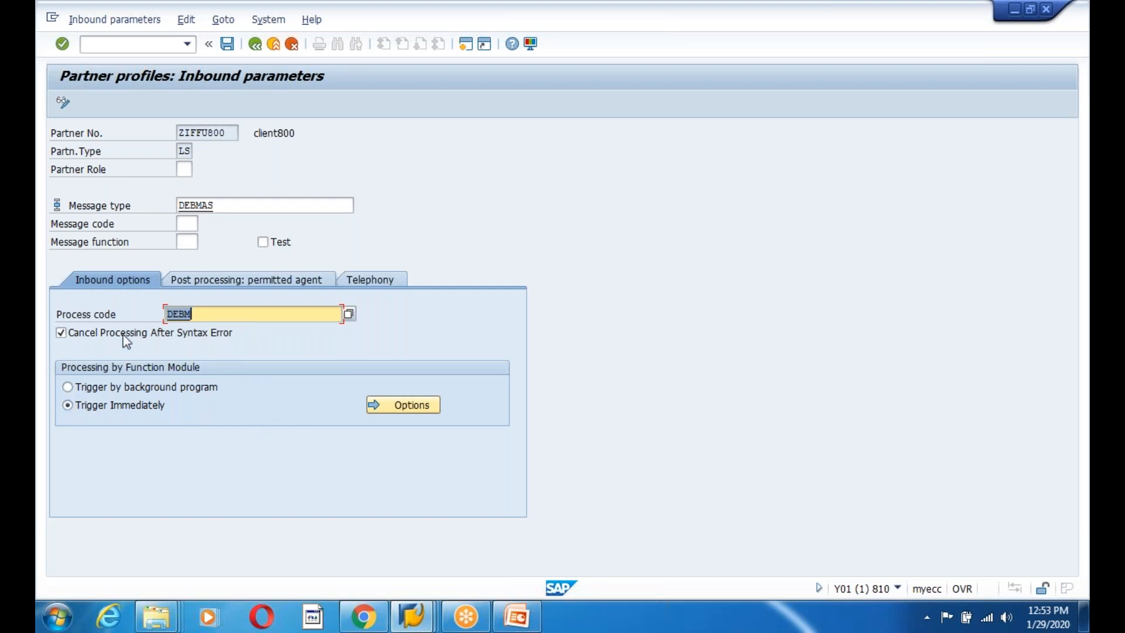
left_click(227, 44)
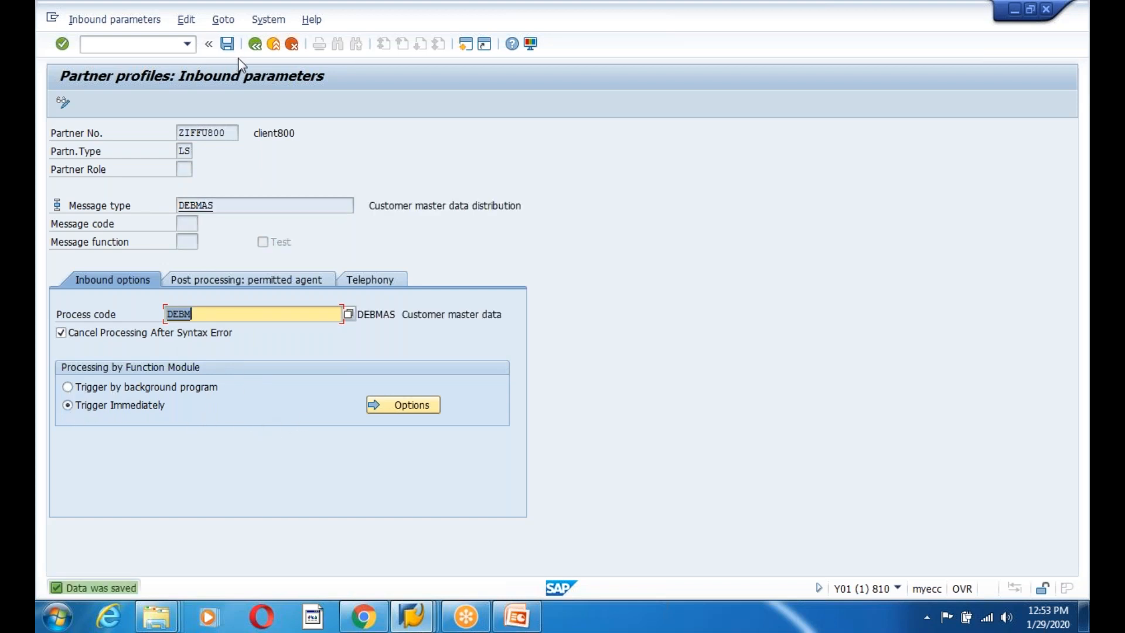
left_click(251, 49)
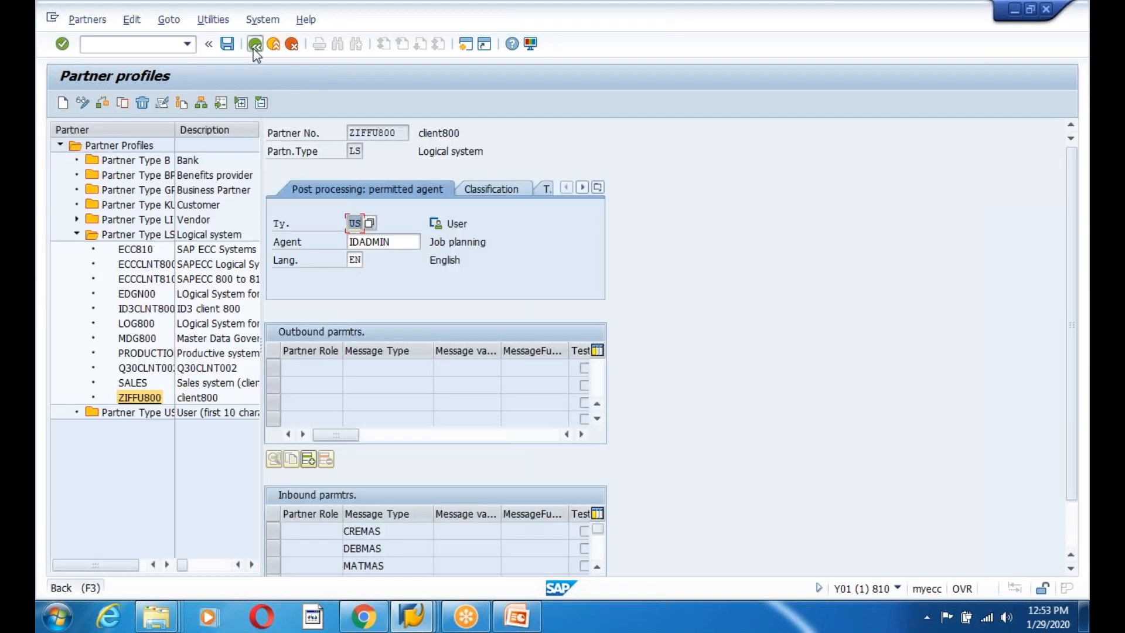
left_click(251, 49)
In client 800, open BD64 in change mode and expand model view ZEDGNEW.
mouse_move(422, 618)
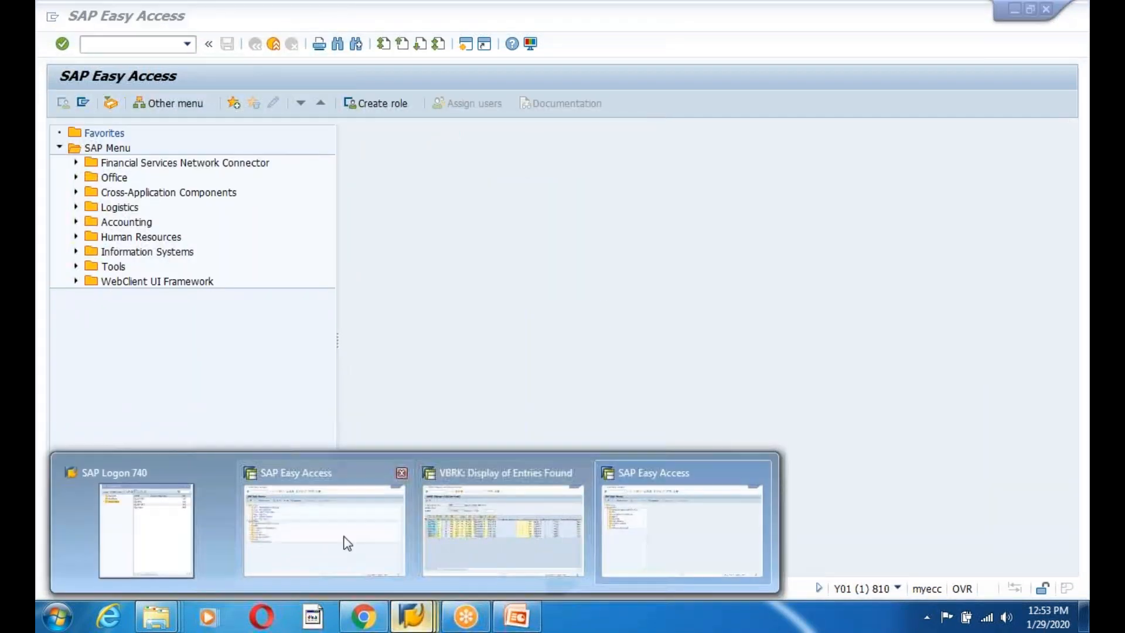
left_click(346, 542)
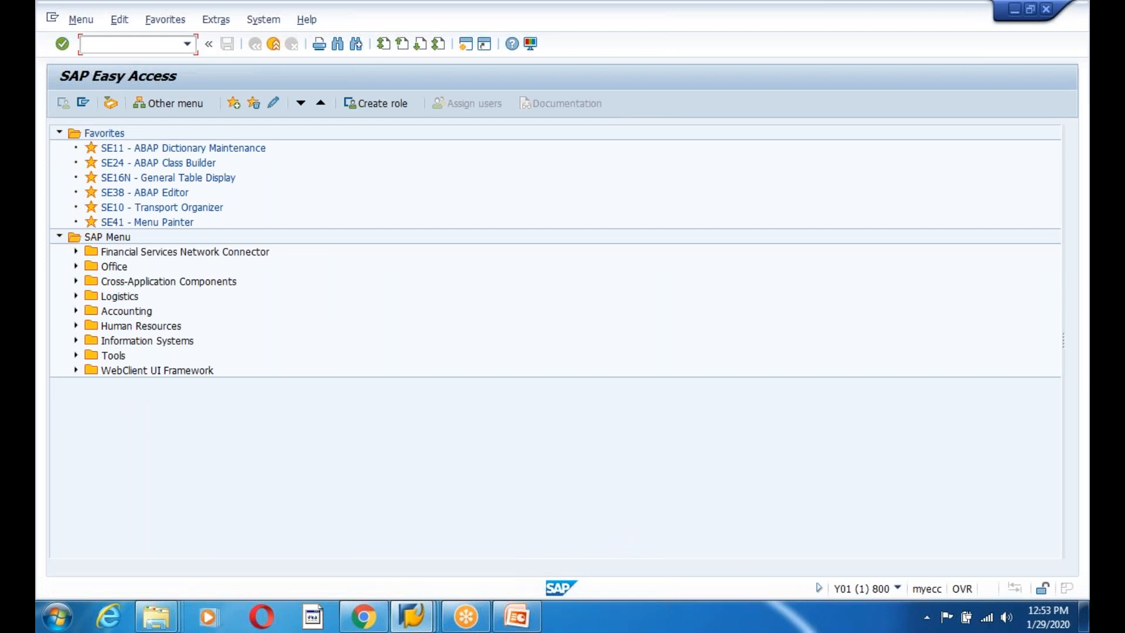
type("bd64")
key("Return")
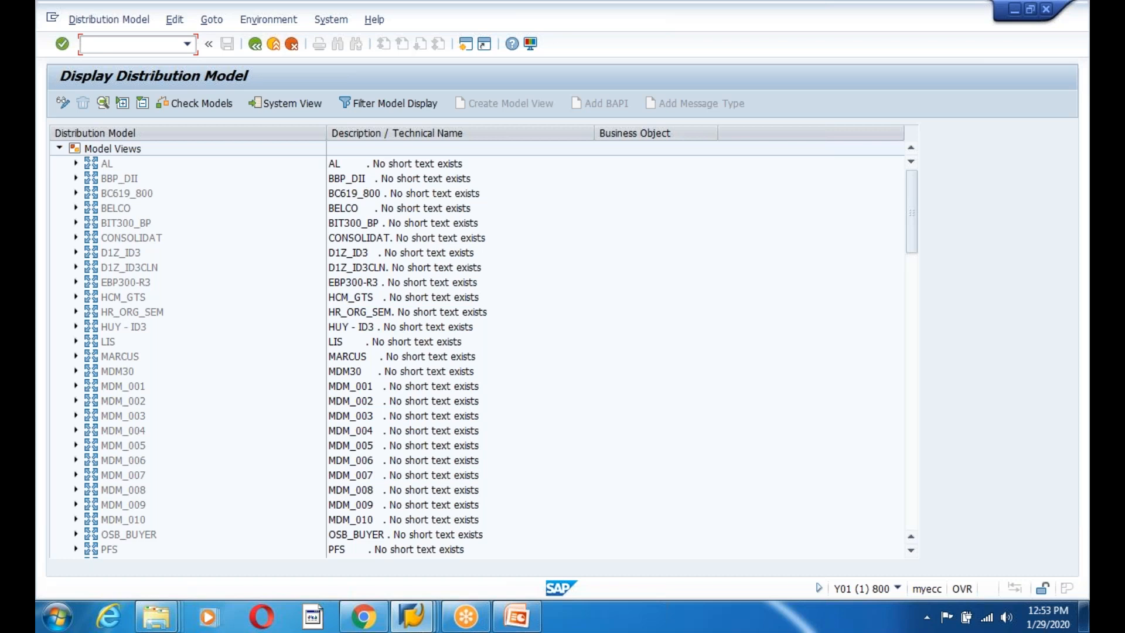
left_click_drag(911, 218, 930, 513)
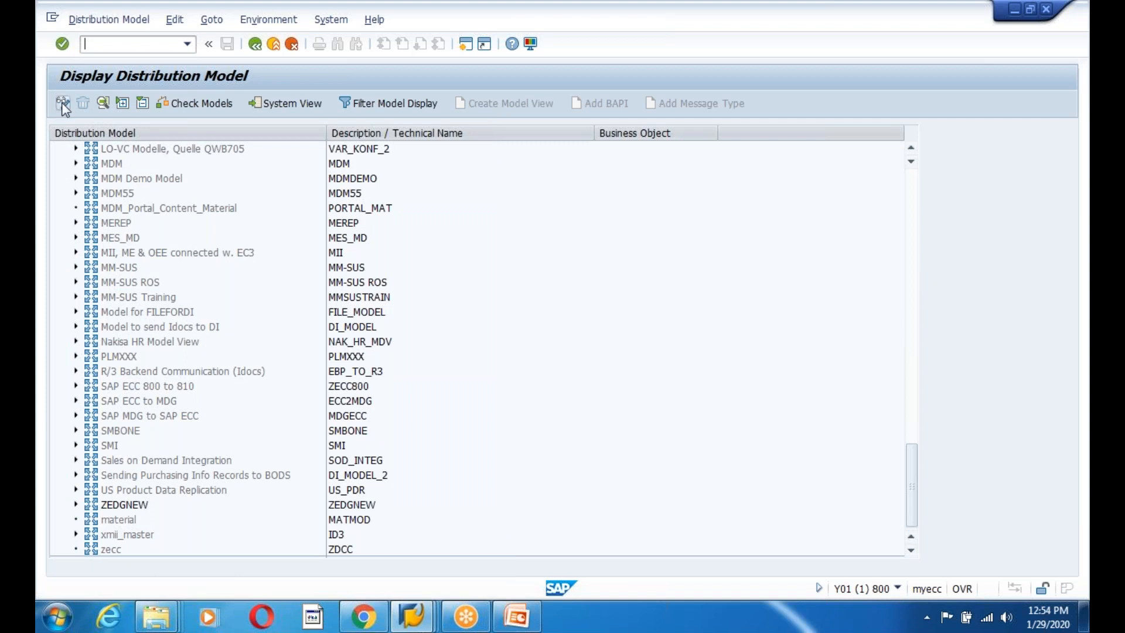
key("ctrl+F1")
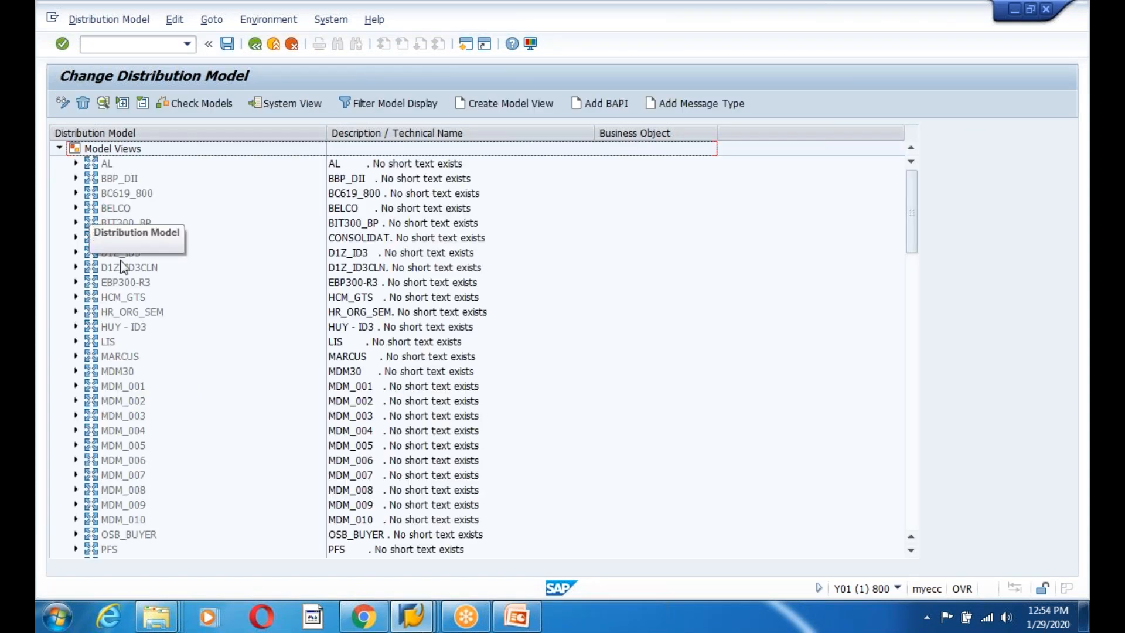
left_click_drag(909, 233, 912, 509)
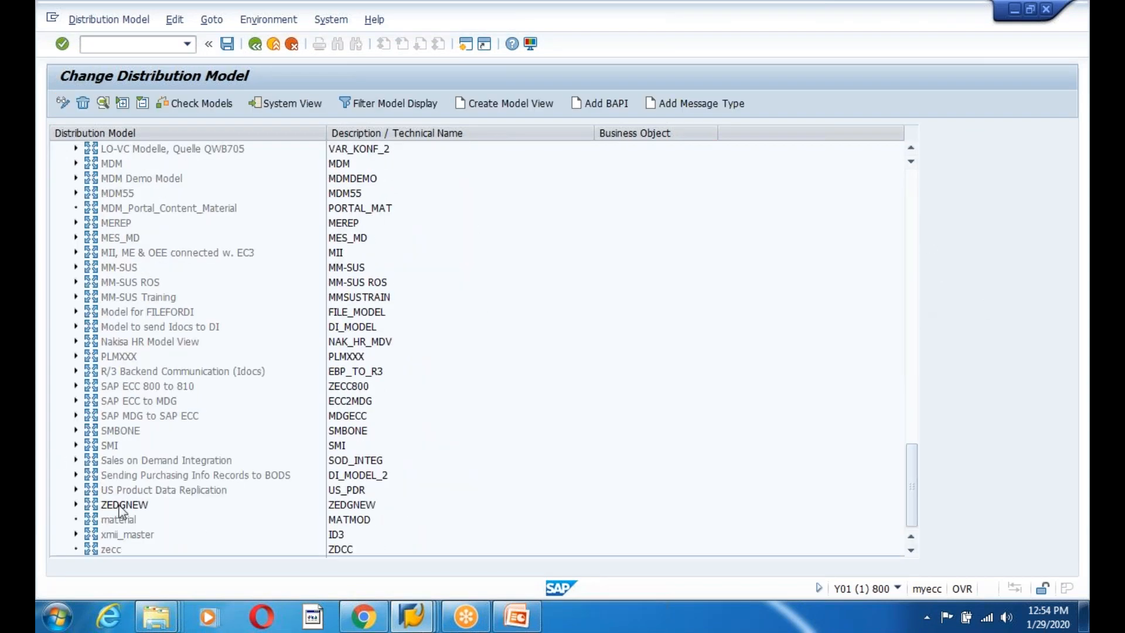
left_click(122, 506)
left_click(75, 504)
left_click(92, 519)
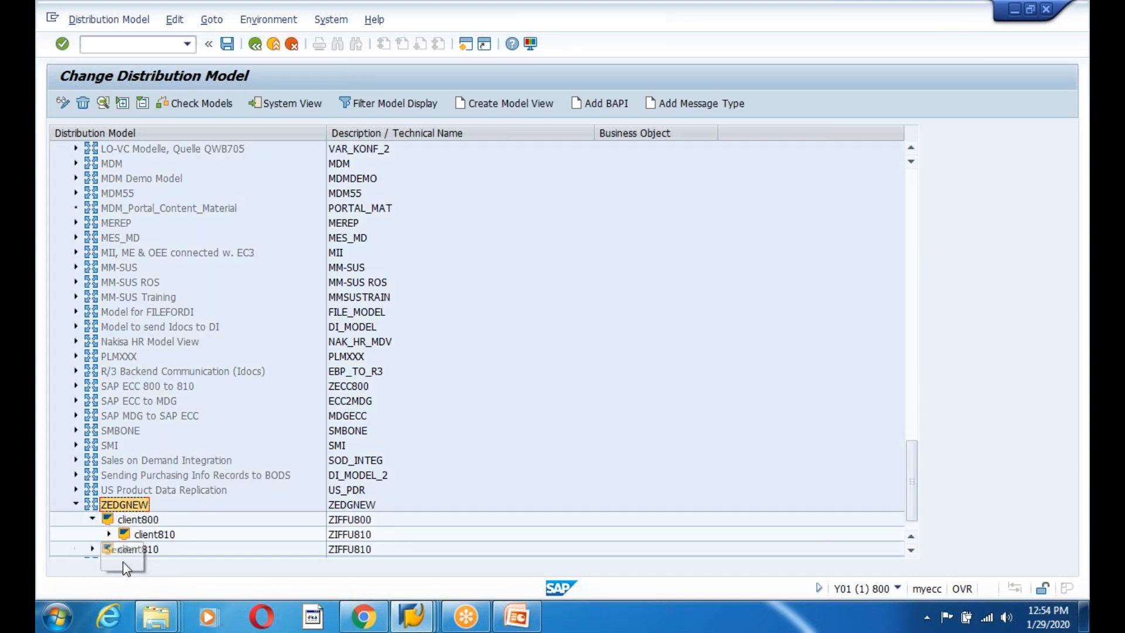
left_click(109, 533)
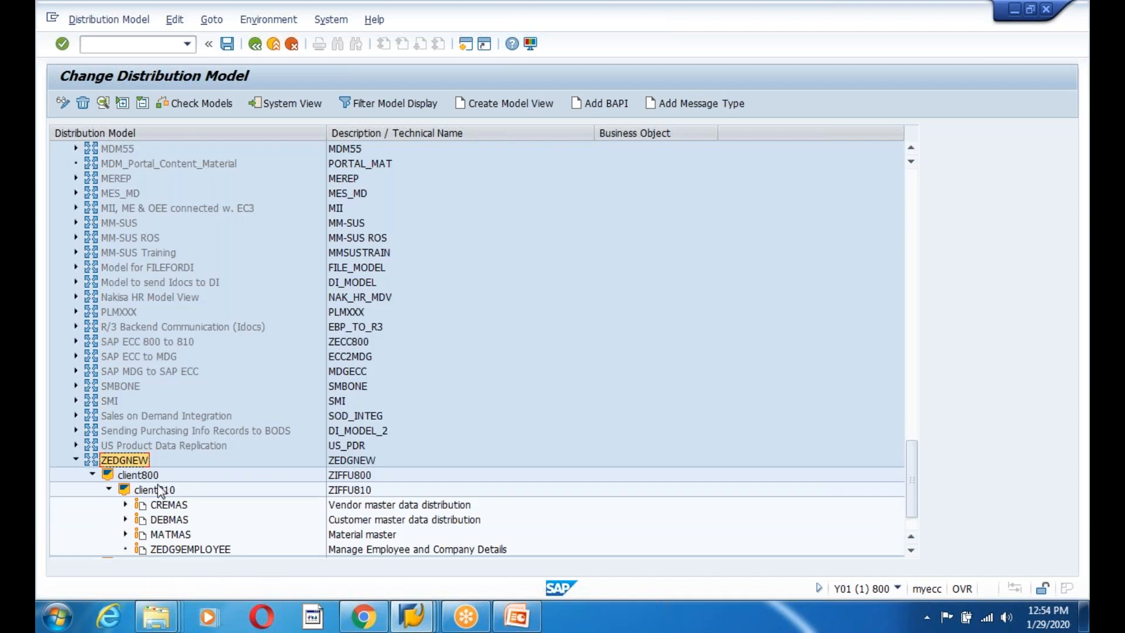
Add message type INVOIC from sender ZIFFU800 to receiver ZIFFU810.
left_click(691, 104)
left_click(264, 272)
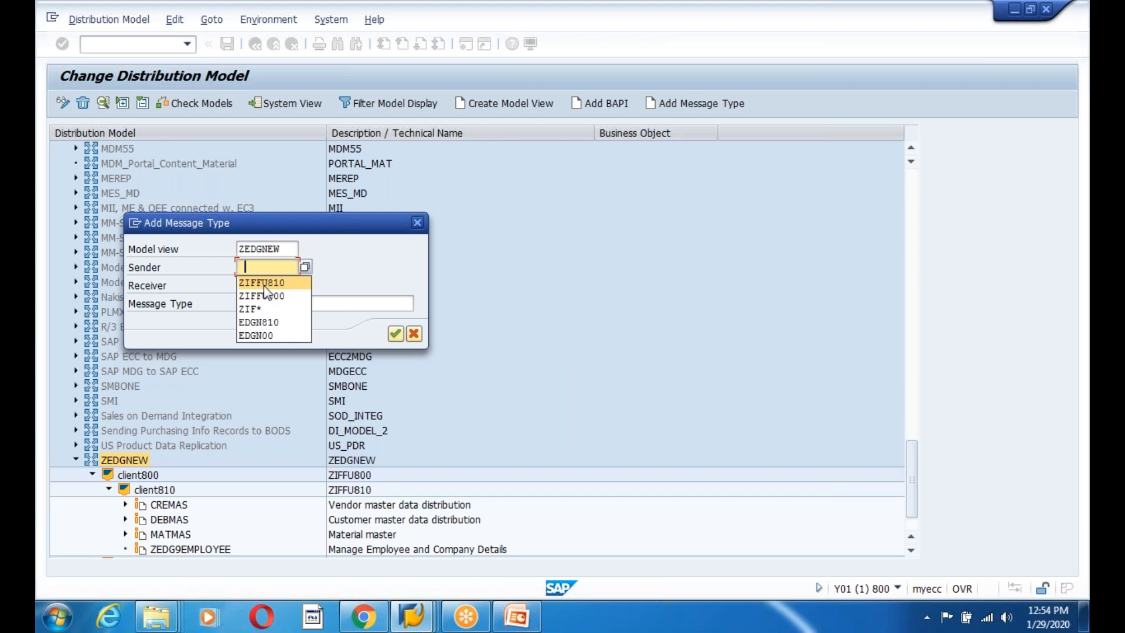
left_click(265, 297)
left_click(266, 286)
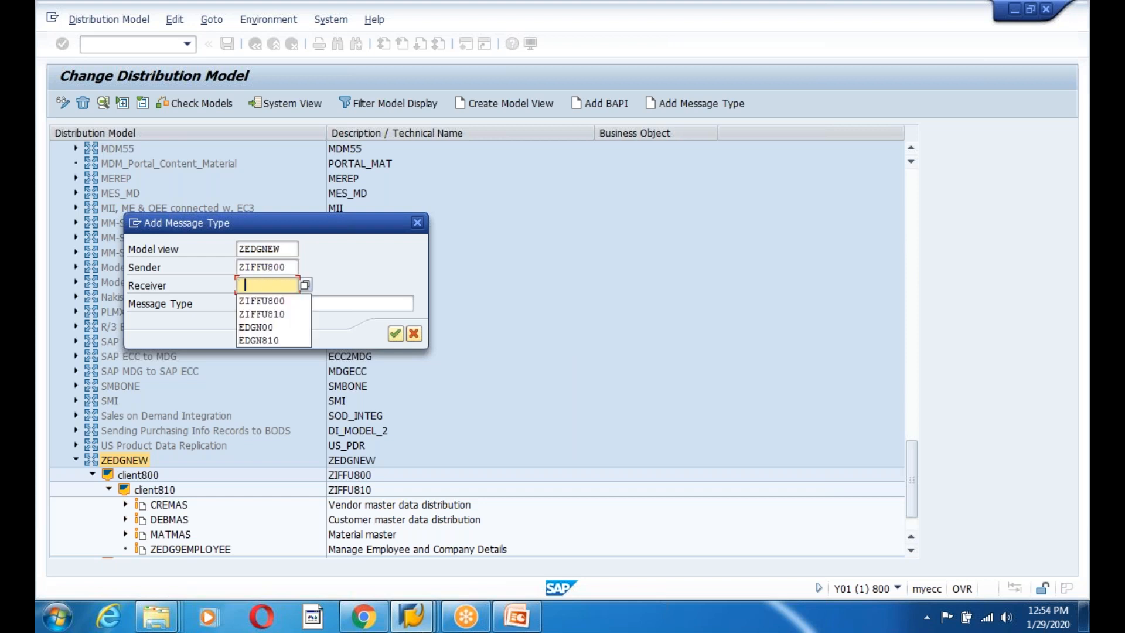
left_click(266, 315)
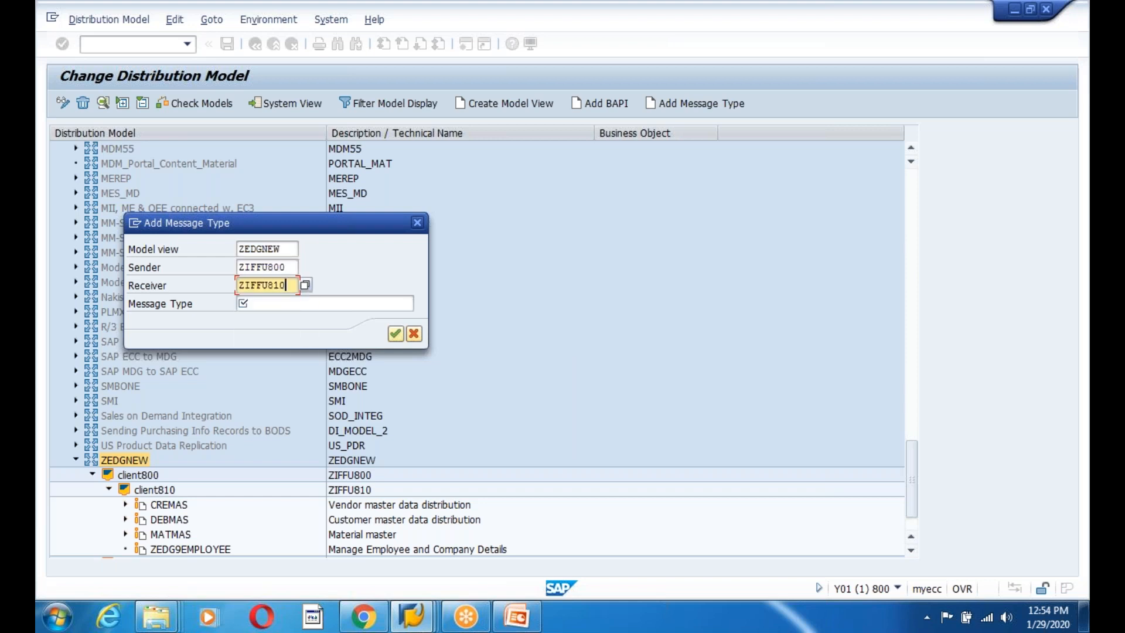
left_click(256, 309)
type("IN")
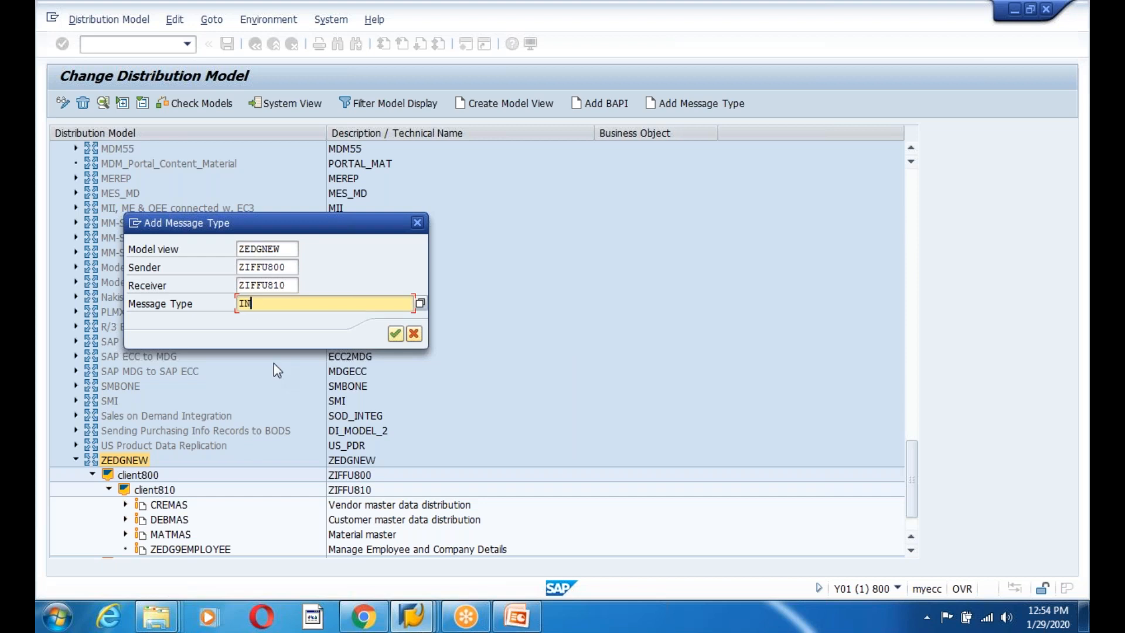
type("VOIC")
left_click(395, 333)
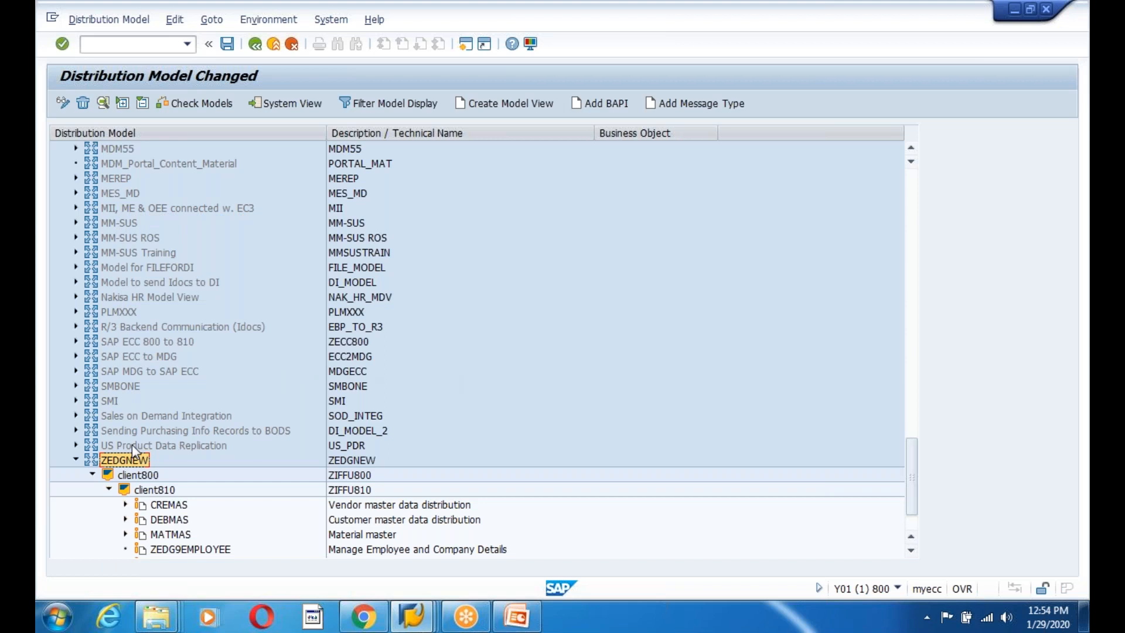
Add the reverse INVOIC entry from ZIFFU810 to ZIFFU800 and save the model.
left_click(697, 104)
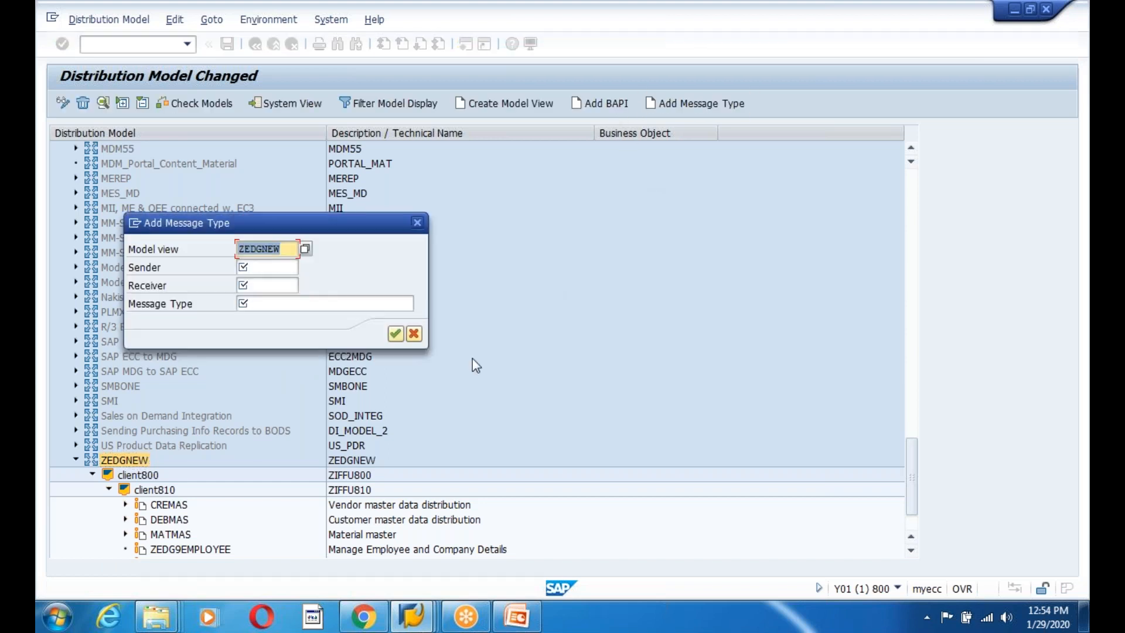
left_click(262, 268)
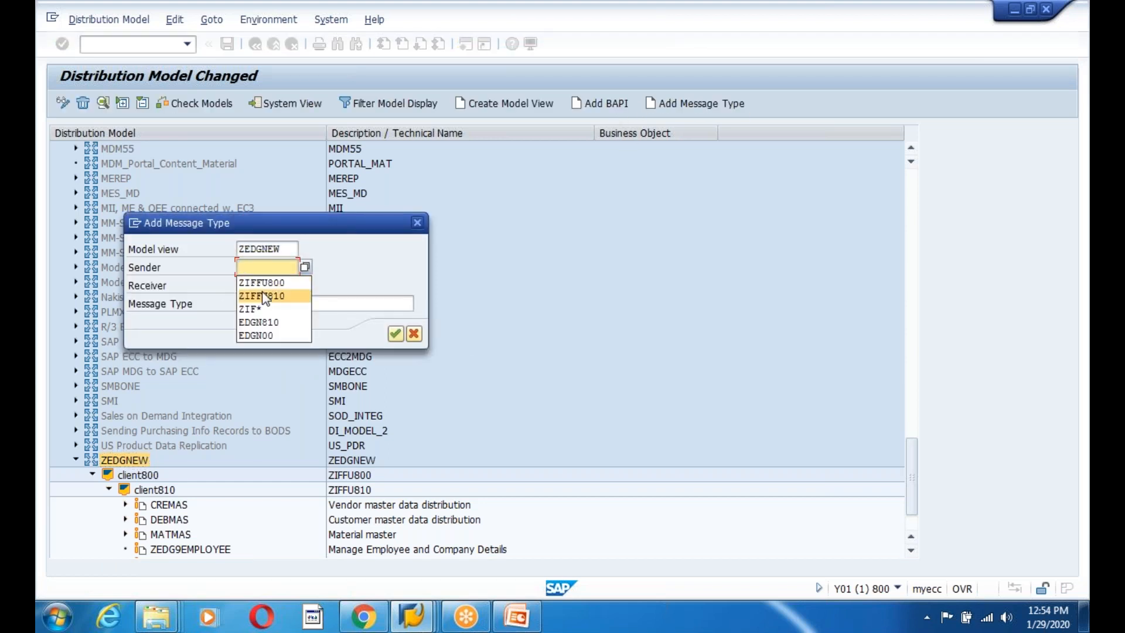
left_click(262, 297)
left_click(264, 286)
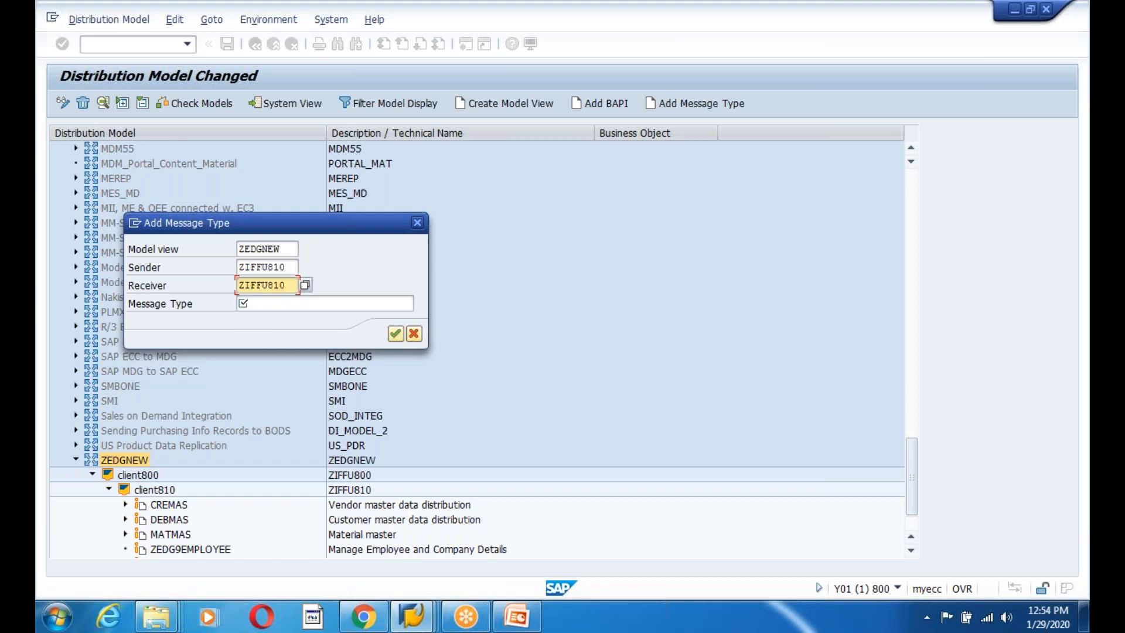
key("BackSpace")
key("BackSpace")
type("00")
key("Tab")
type("INVOICE")
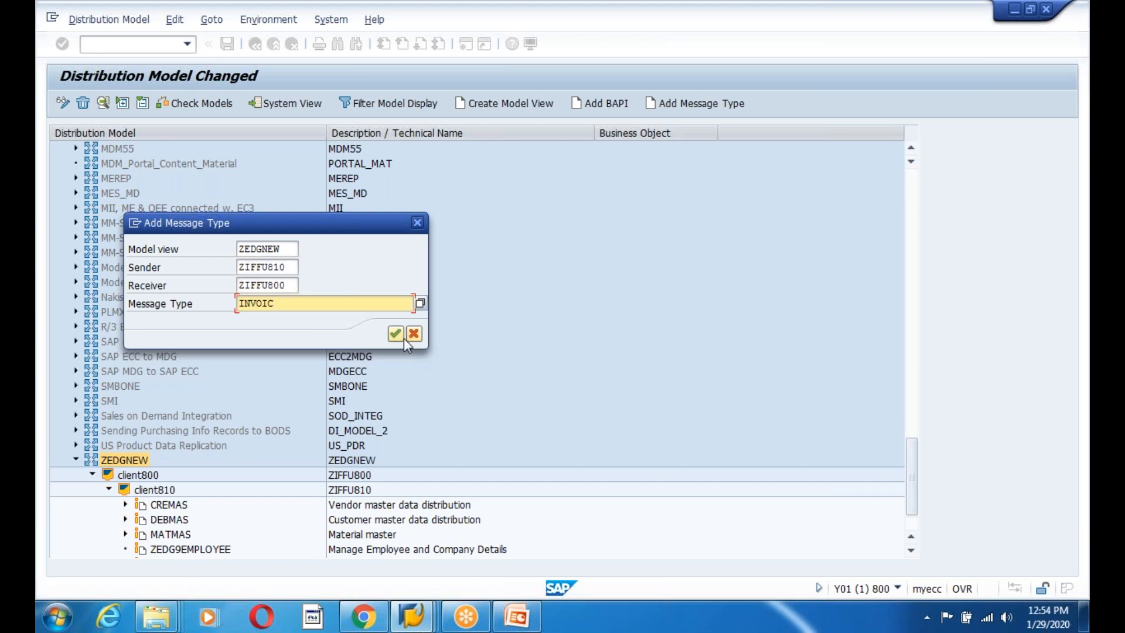
left_click(395, 333)
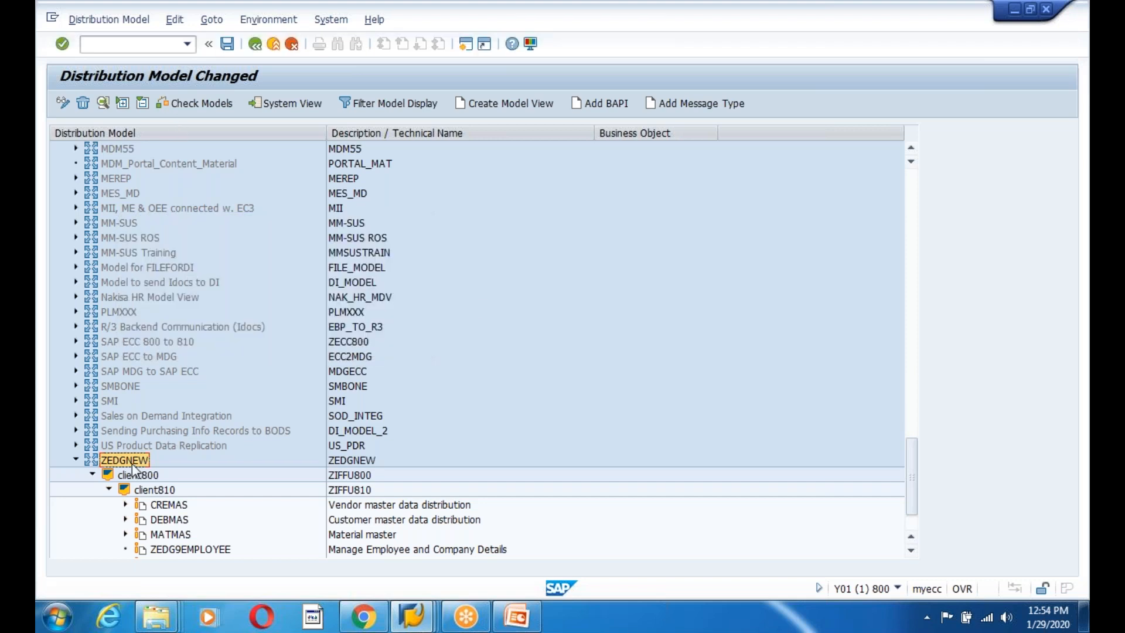
left_click(227, 44)
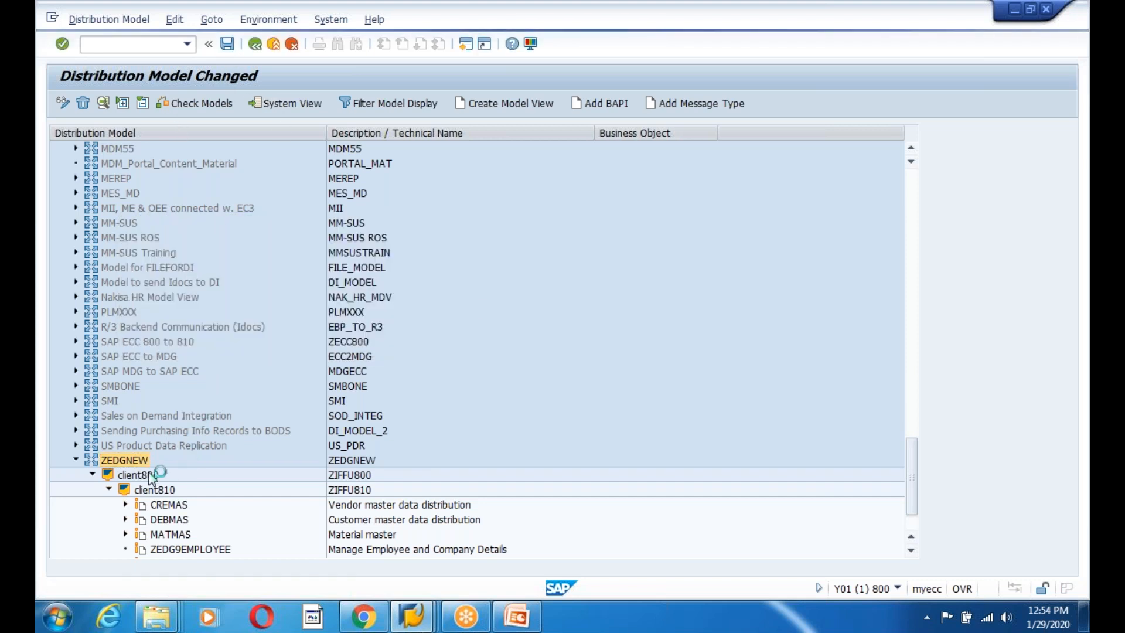
Distribute model view ZEDGNEW to receiver ZIFFU810, then leave the log for SAP Easy Access.
left_click(177, 21)
mouse_move(279, 161)
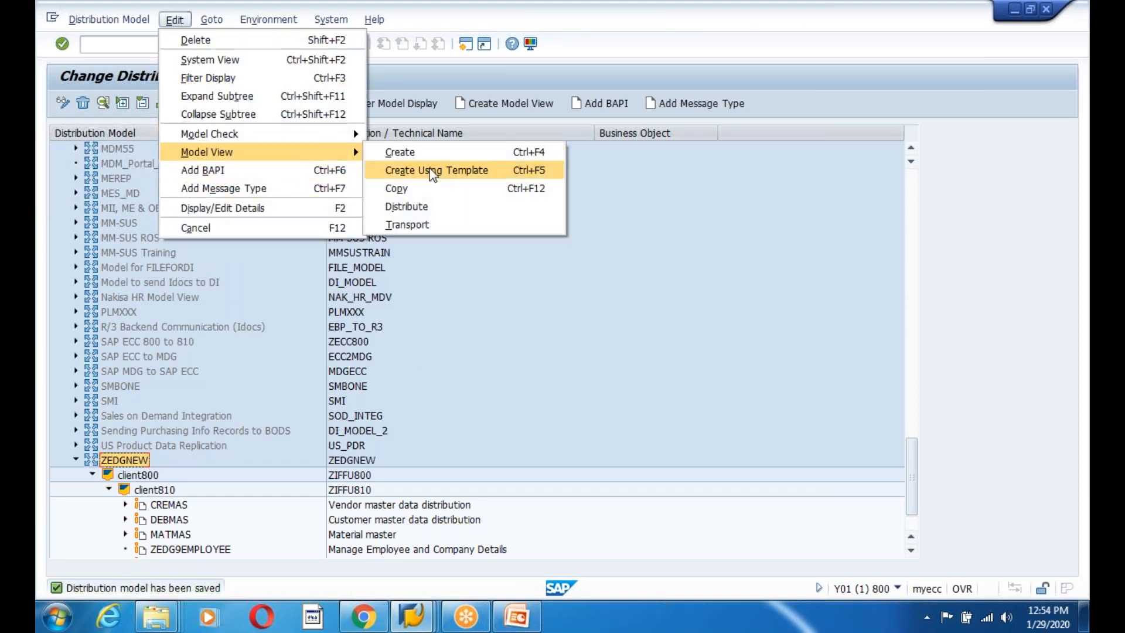
left_click(435, 205)
left_click(451, 585)
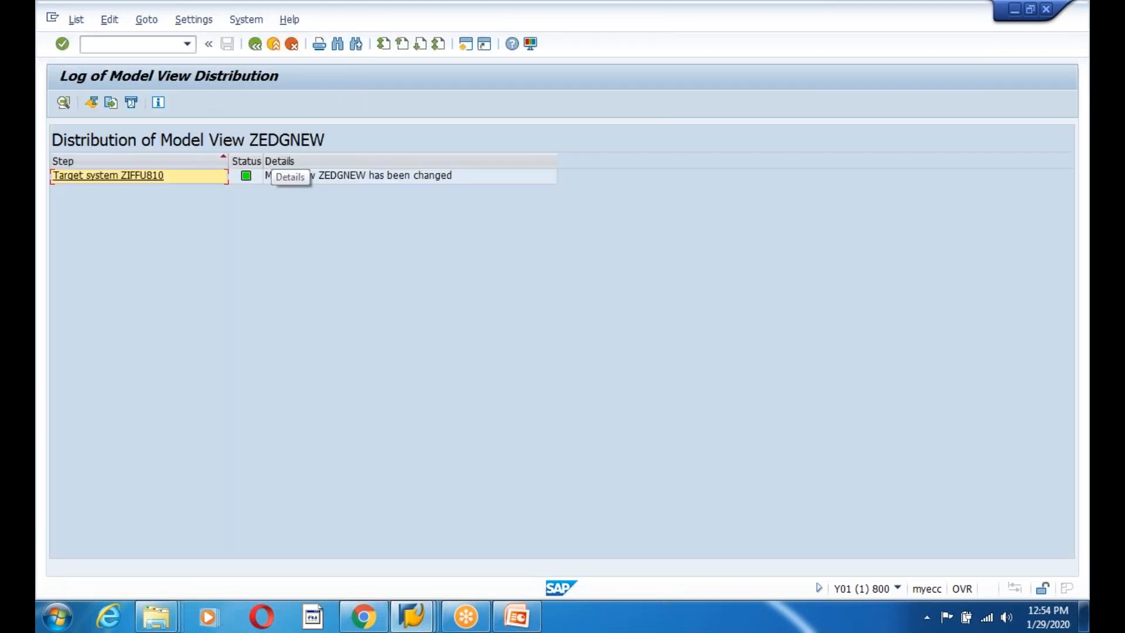
left_click(258, 48)
left_click(258, 48)
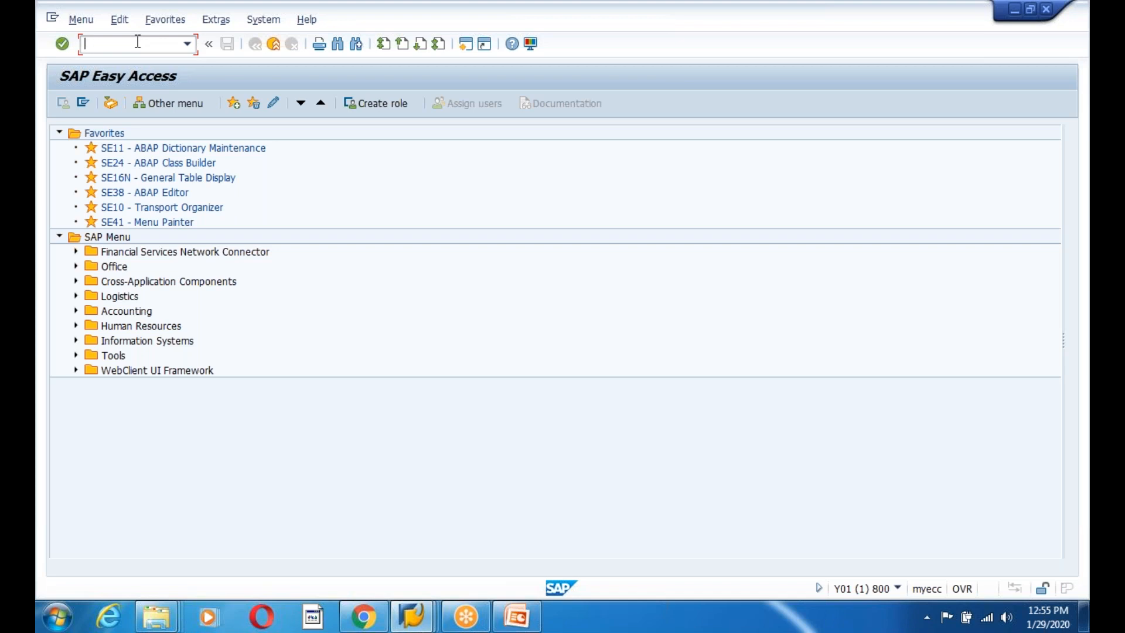
Open the Send Customers screen in the client 800 session with transaction BD12.
type("bd14")
key("Return")
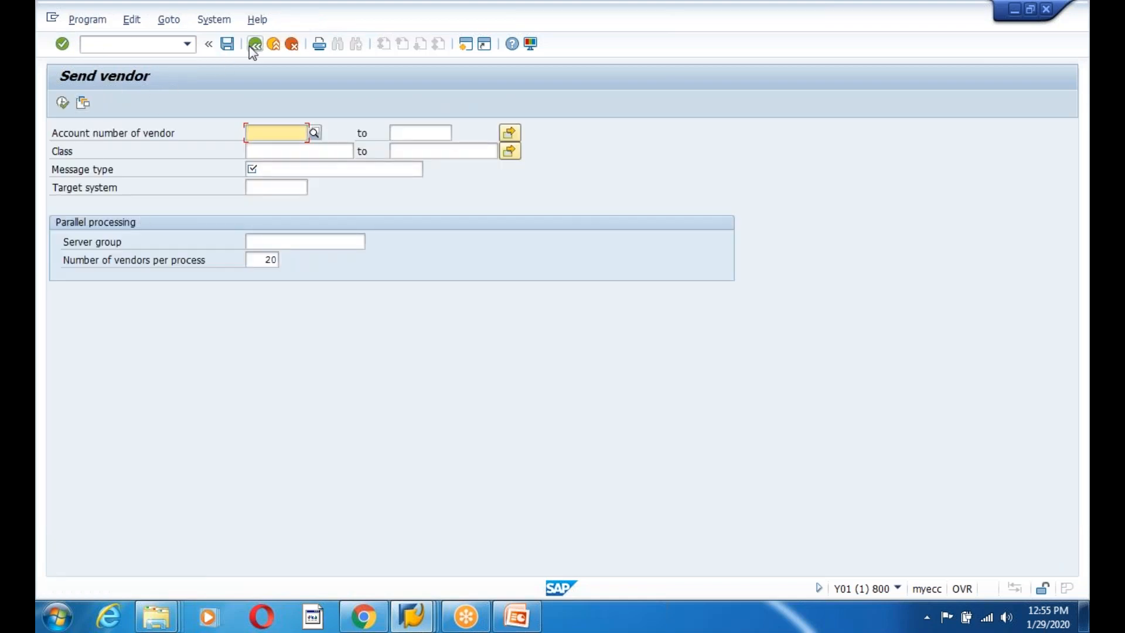
left_click(254, 45)
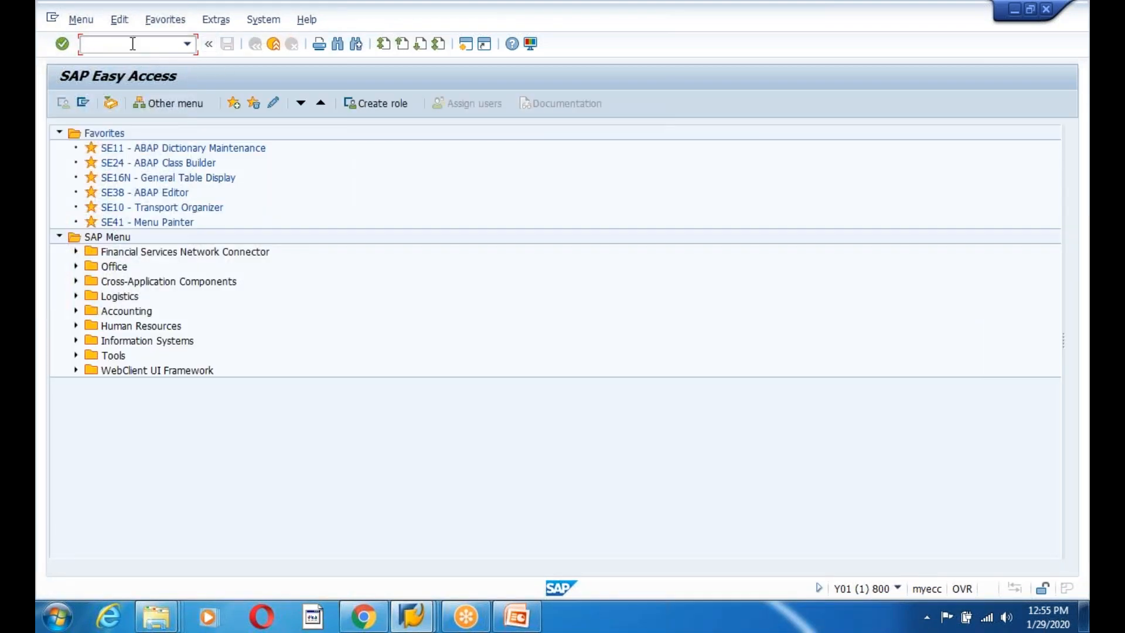
type("bd12")
key("Return")
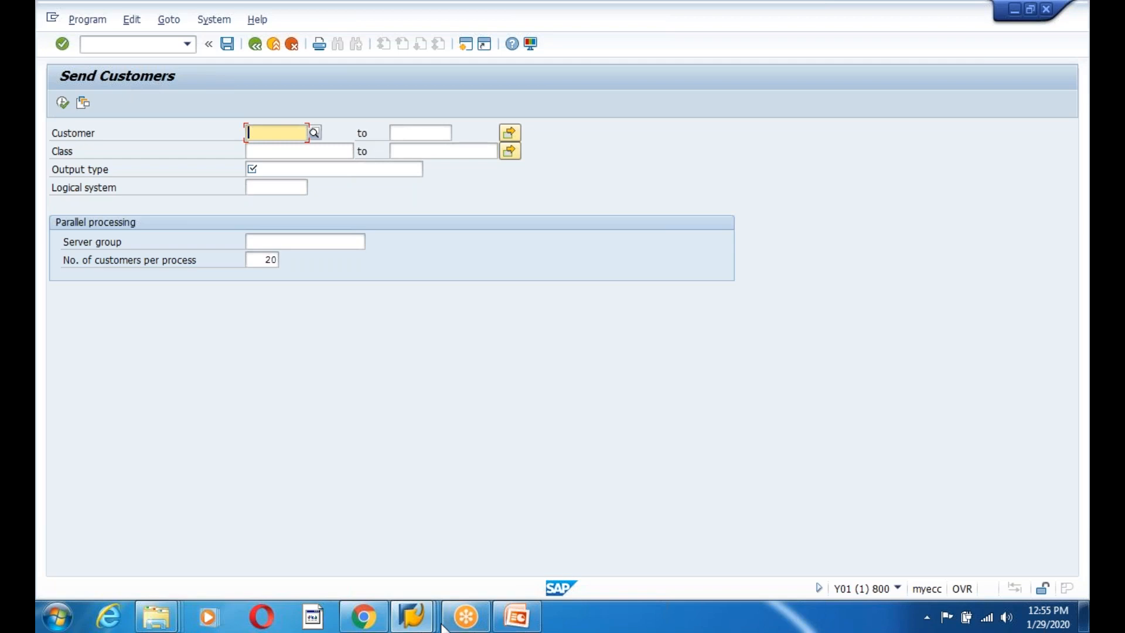
Switch to the client 810 session and open the WE02 IDoc list selection.
left_click(412, 615)
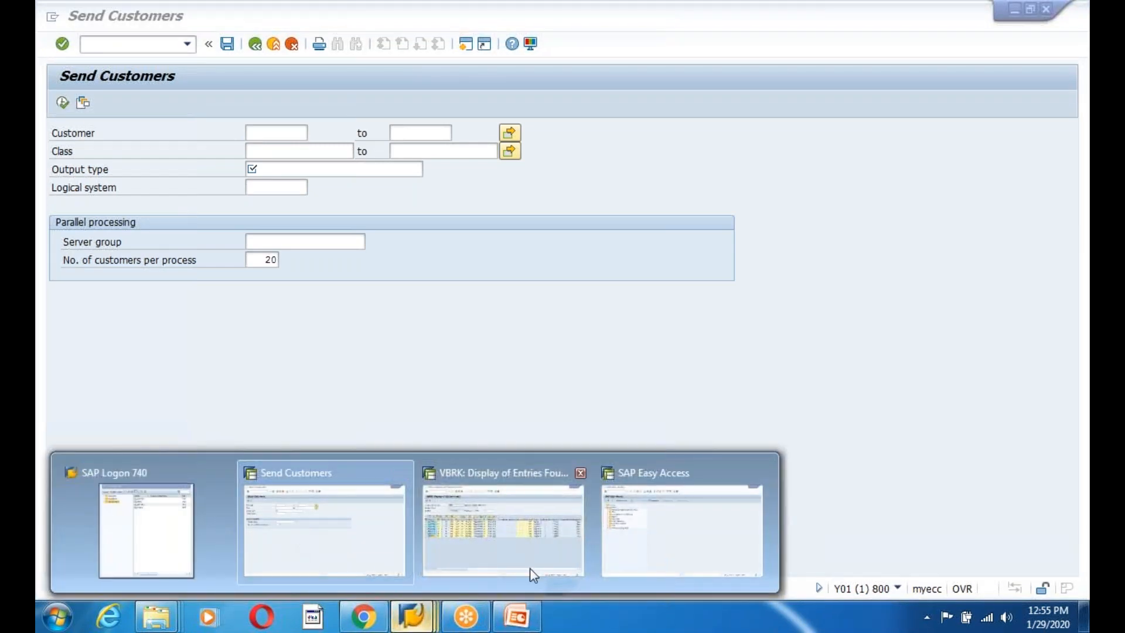
left_click(672, 554)
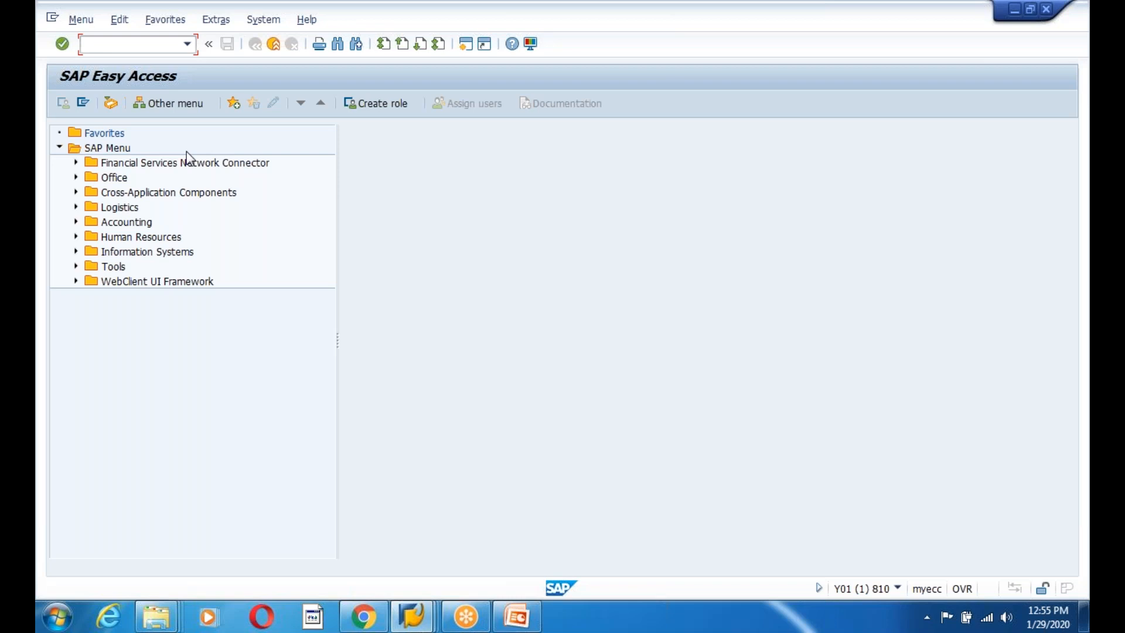
type("we02")
key("Return")
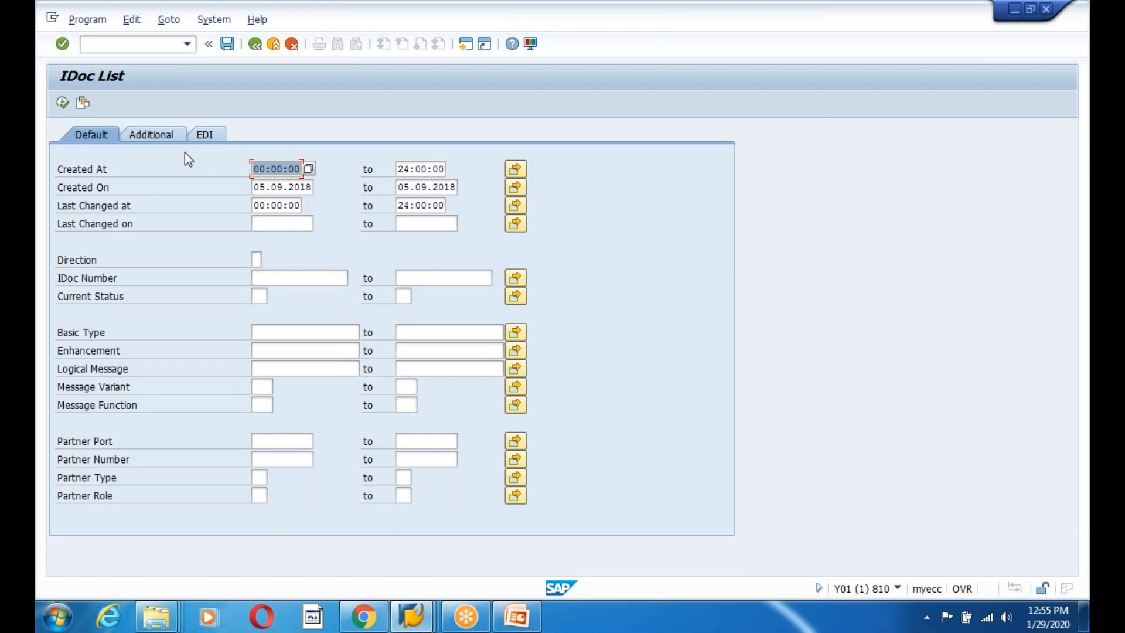
In WE20, start a new Customer partner profile with partner number 300760.
left_click(255, 49)
type("we20")
key("Return")
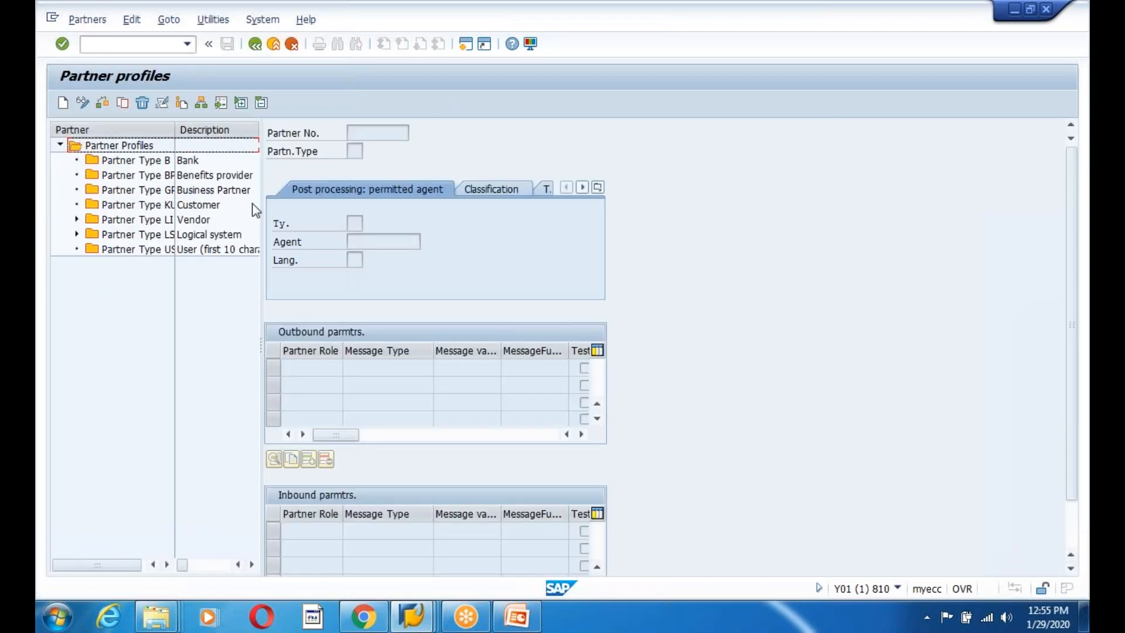
left_click(141, 176)
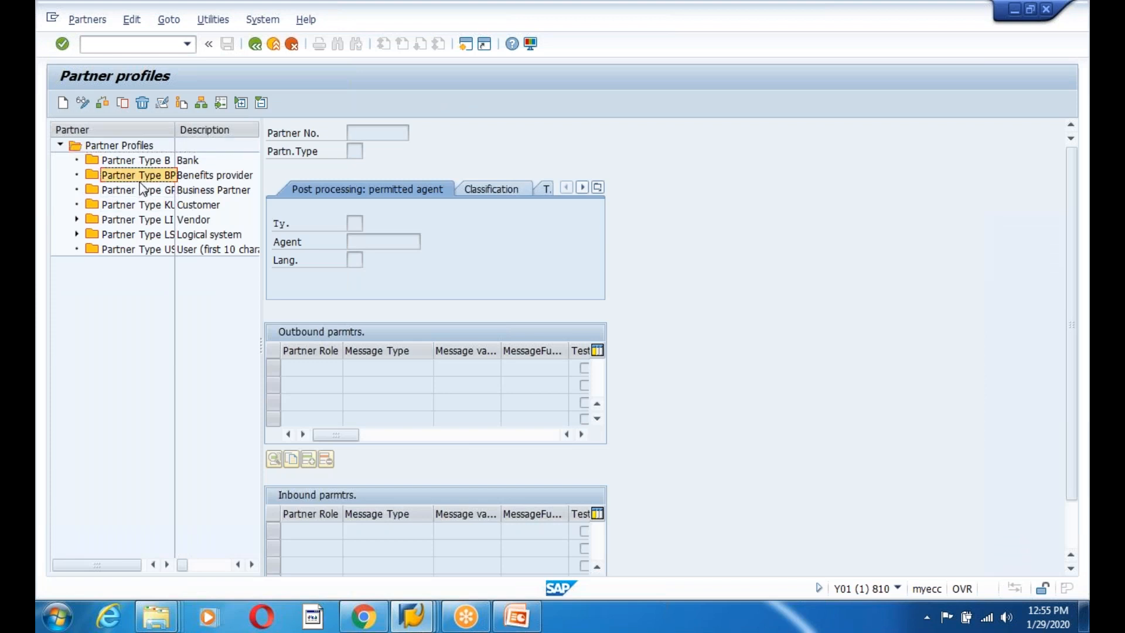
left_click(134, 205)
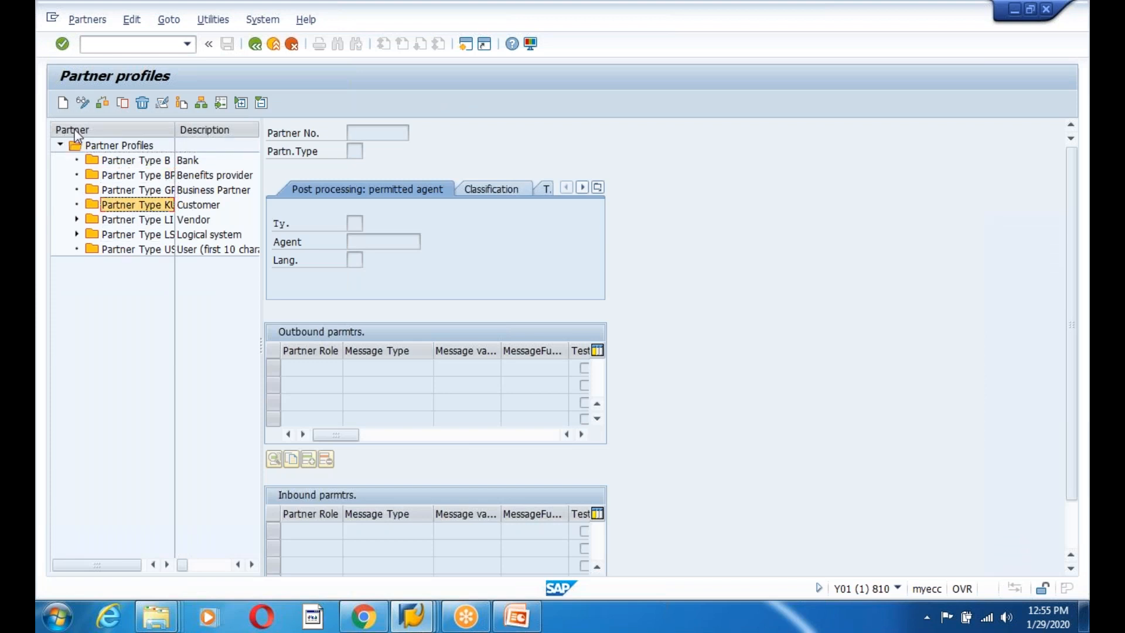
left_click(67, 105)
key("space")
left_click(389, 145)
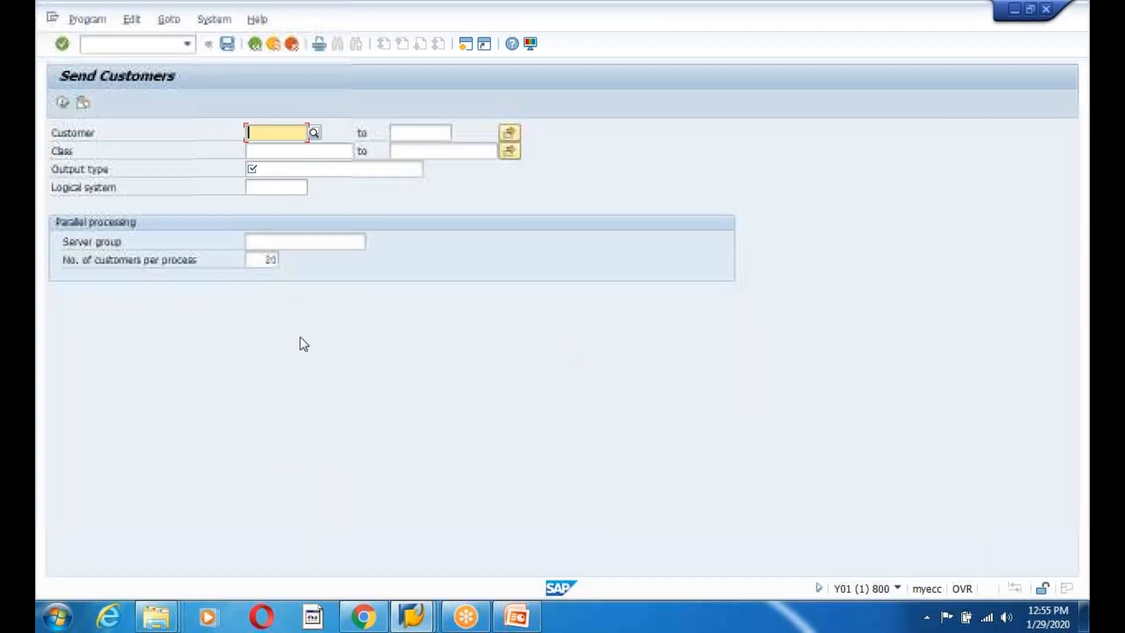
Send customer 300760 with output type DEBMAS to logical system ZIFFU810.
type("300760")
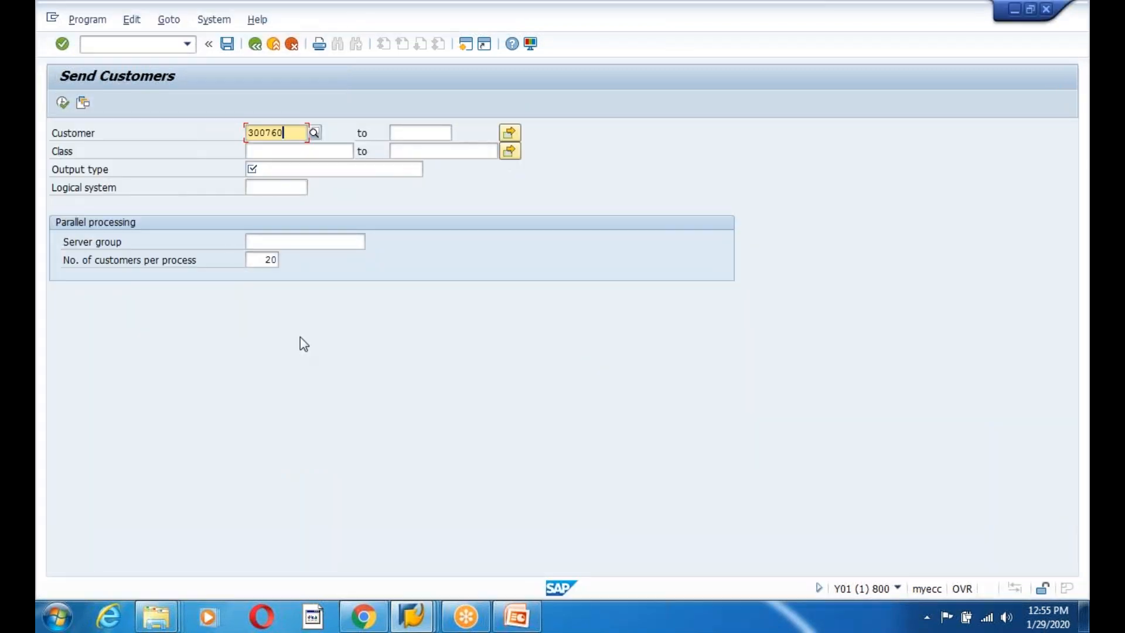
left_click(274, 169)
type("DEB")
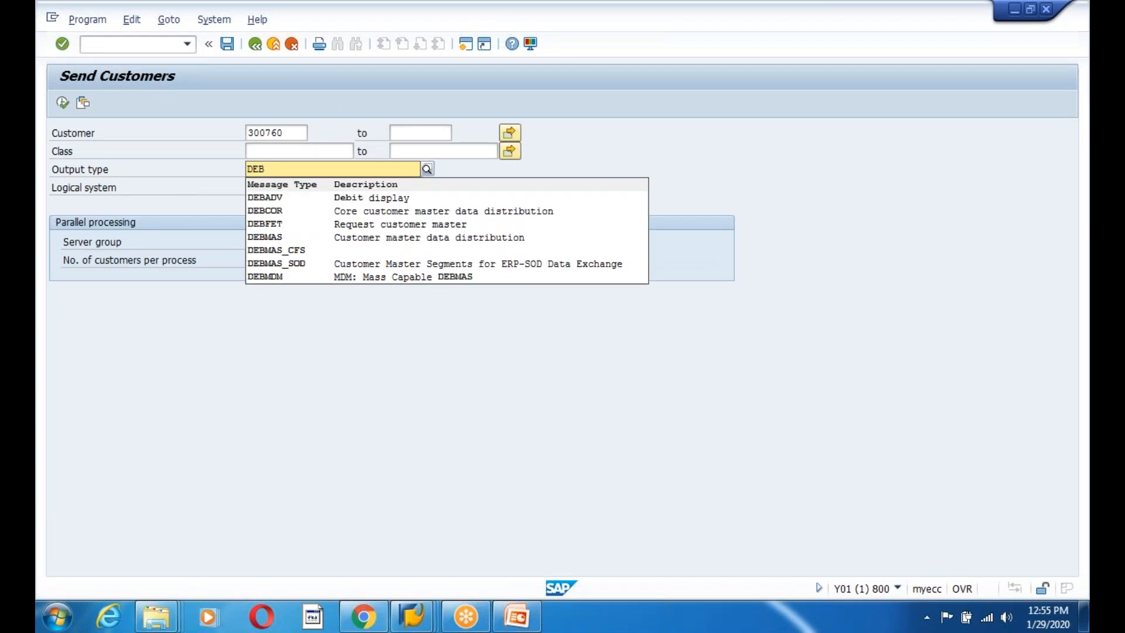
type("MAS")
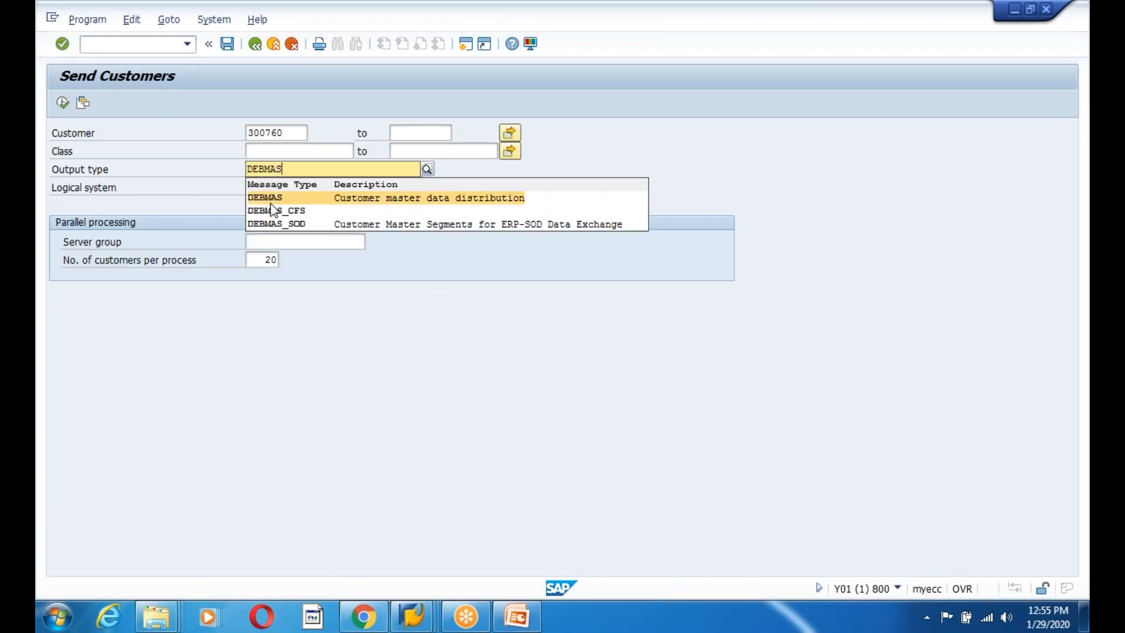
left_click(273, 199)
left_click(269, 188)
type("ZIFFU810")
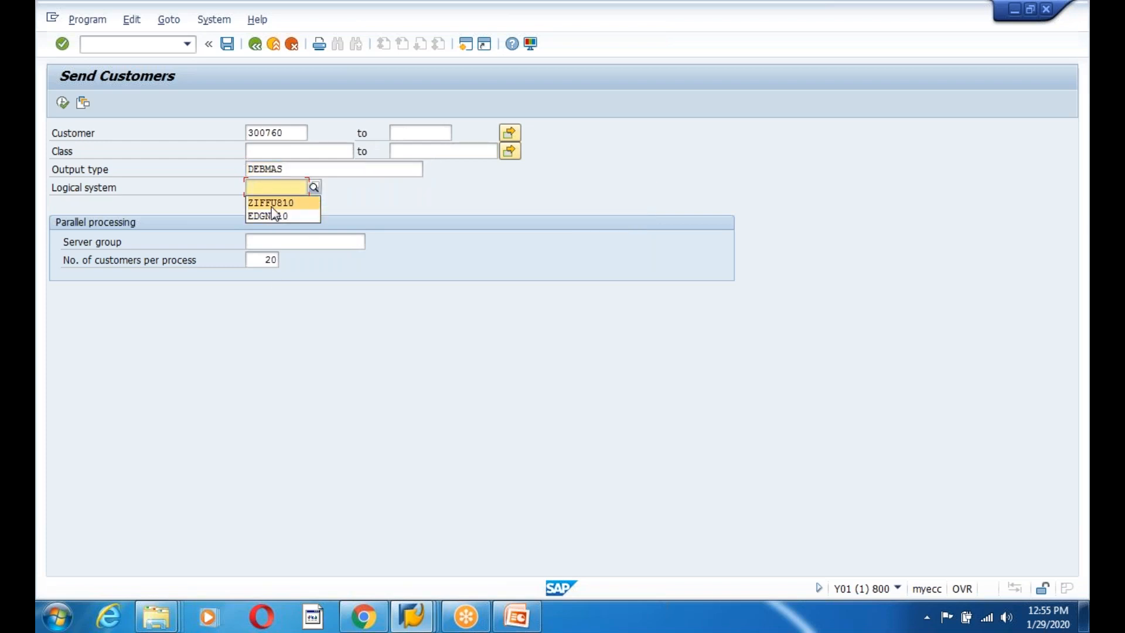
left_click(63, 103)
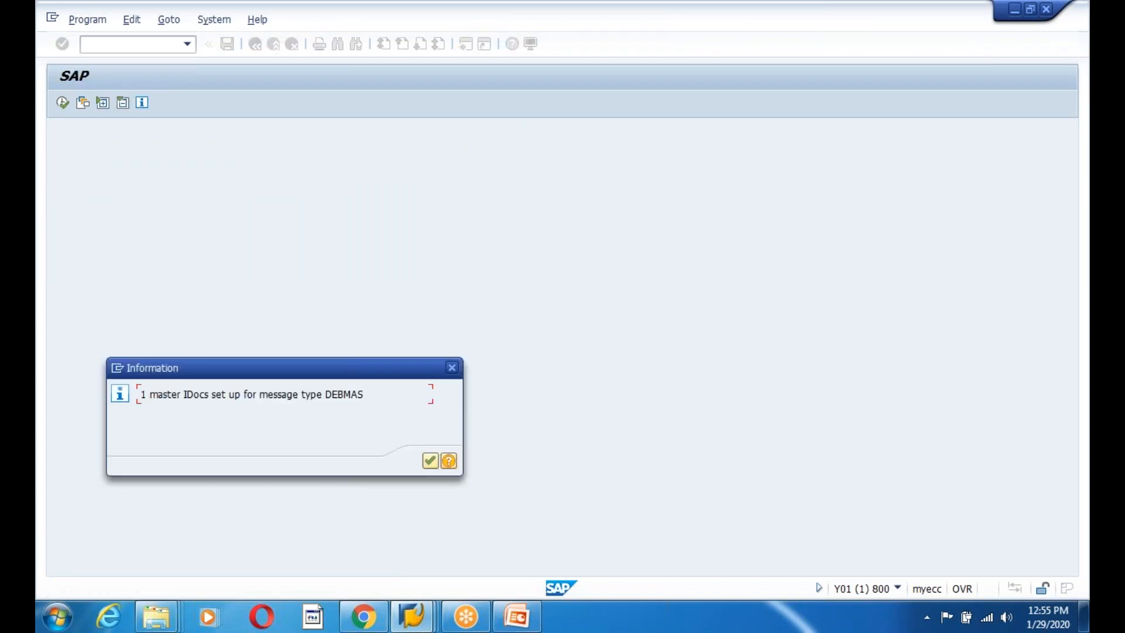
key("Return")
Leave Send Customers and run WE02 to view the IDoc list.
key("Return")
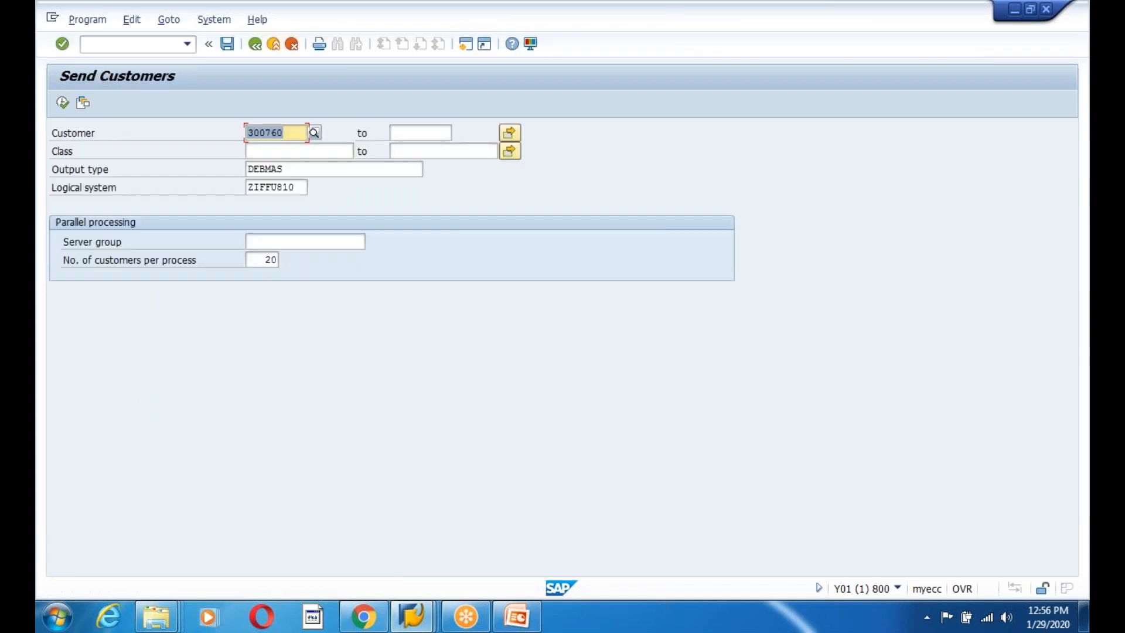
left_click(255, 44)
left_click(145, 44)
type("we02")
key("Return")
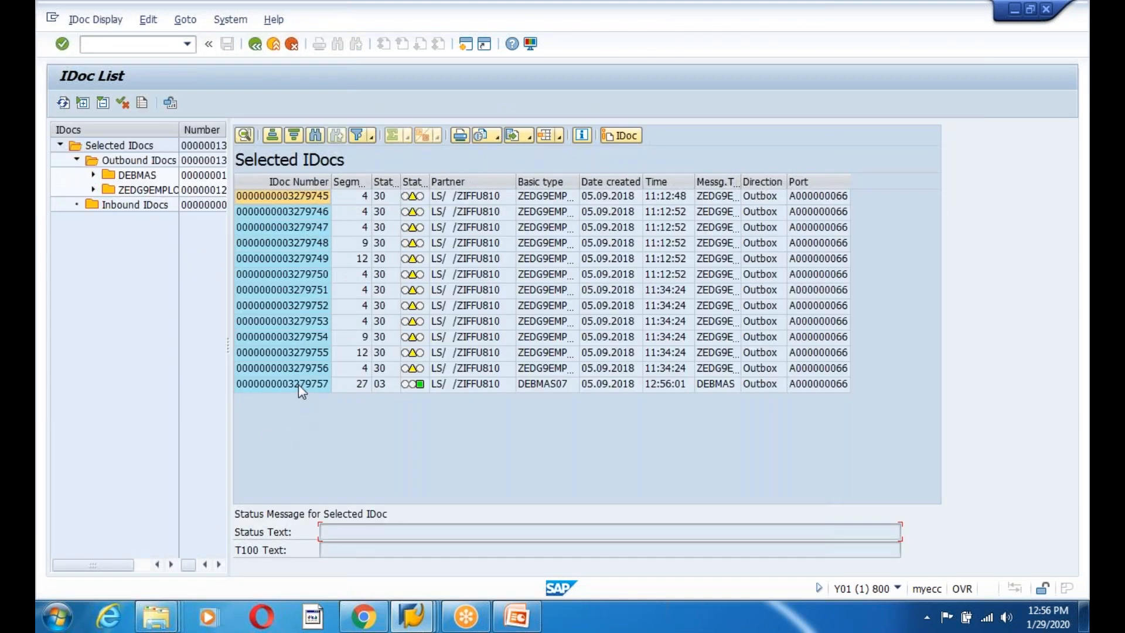
double_click(298, 384)
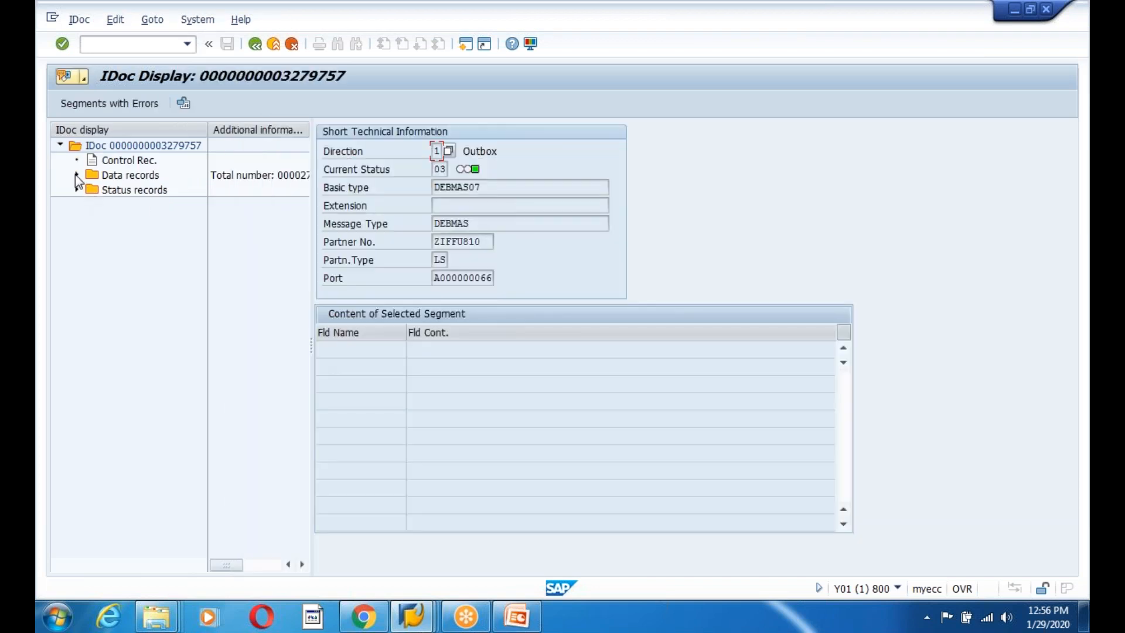
left_click(77, 175)
left_click(136, 190)
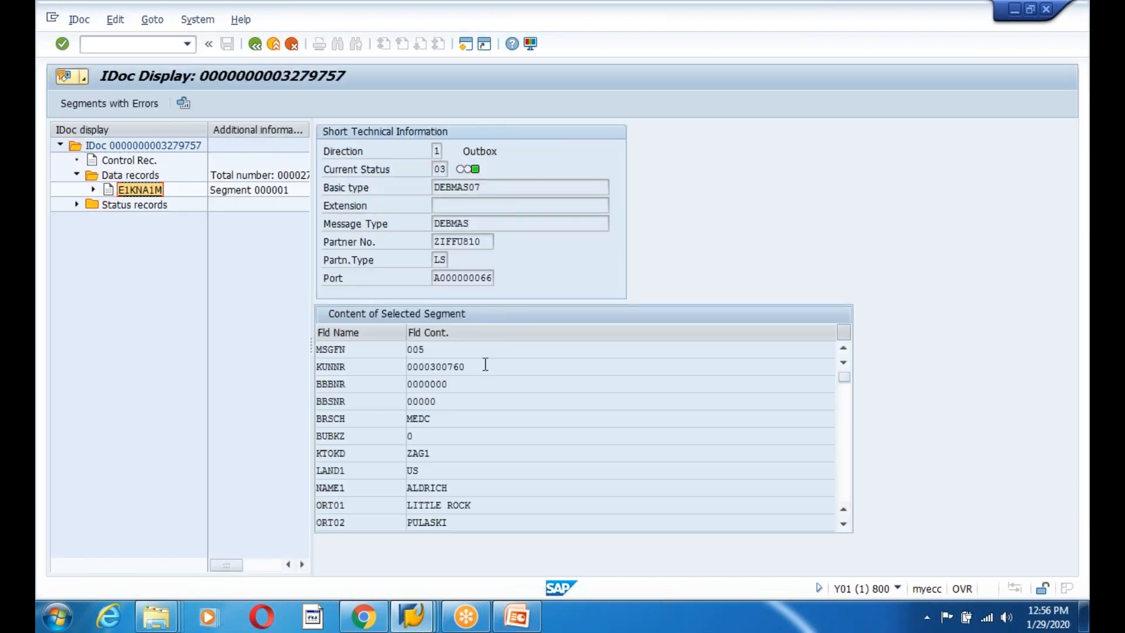
left_click_drag(485, 365, 346, 367)
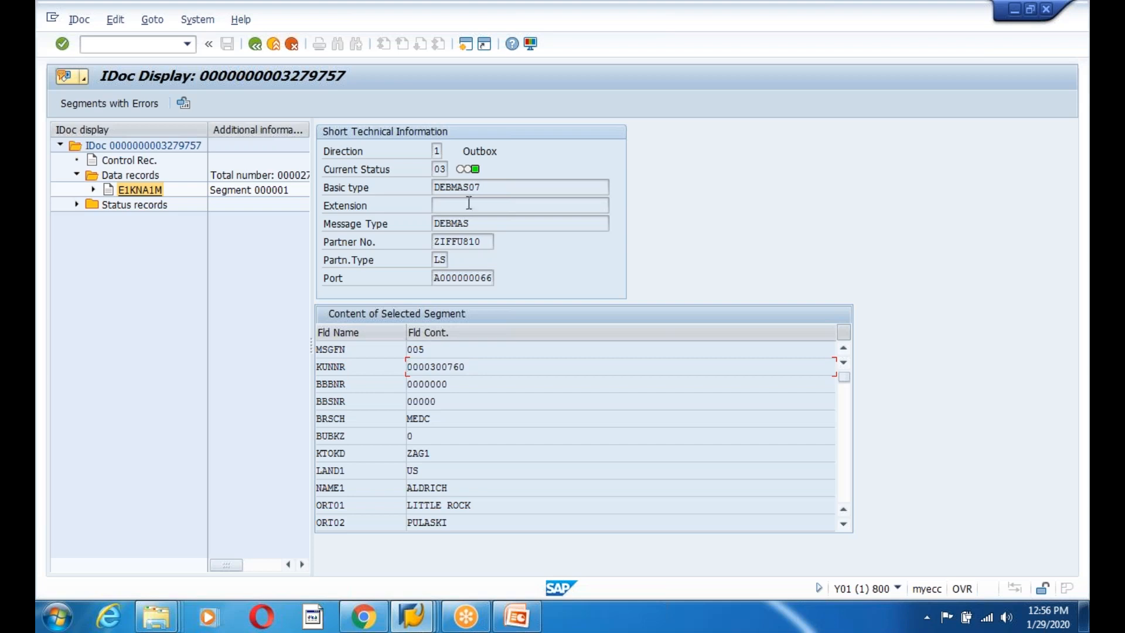
left_click(439, 170)
Leave the unfinished WE20 partner profile, discarding it without saving.
mouse_move(412, 615)
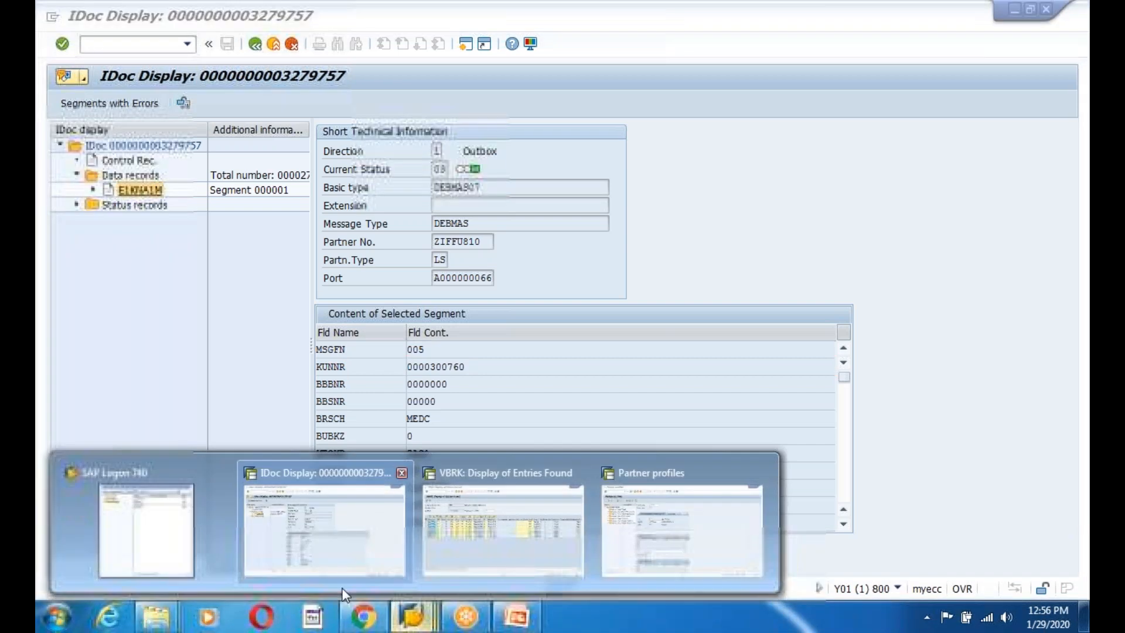
left_click(637, 521)
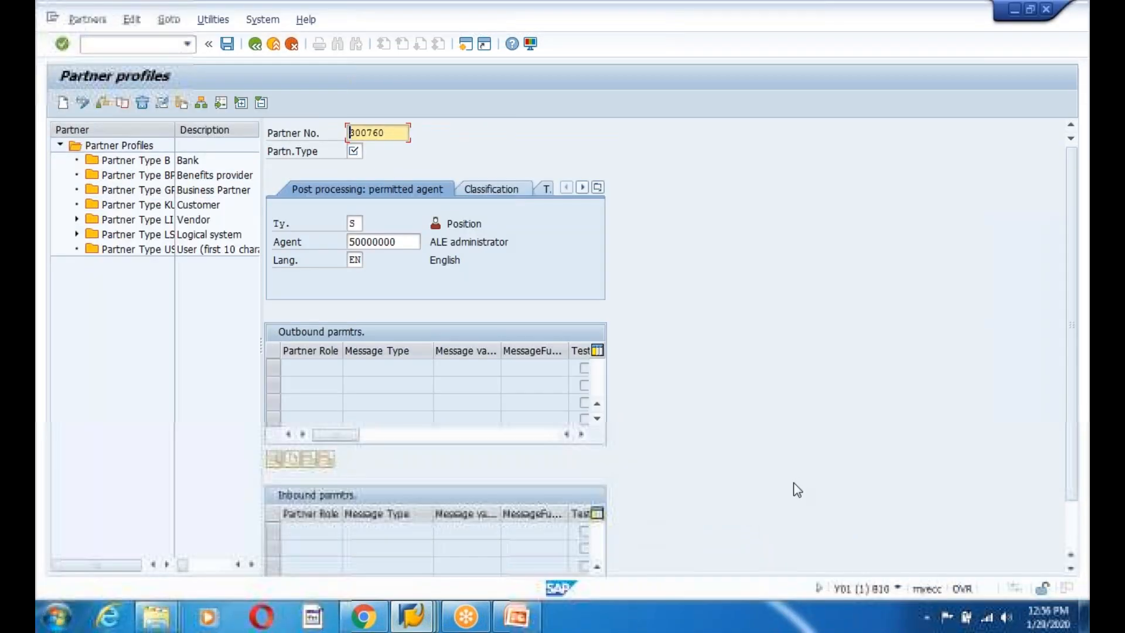
left_click(254, 44)
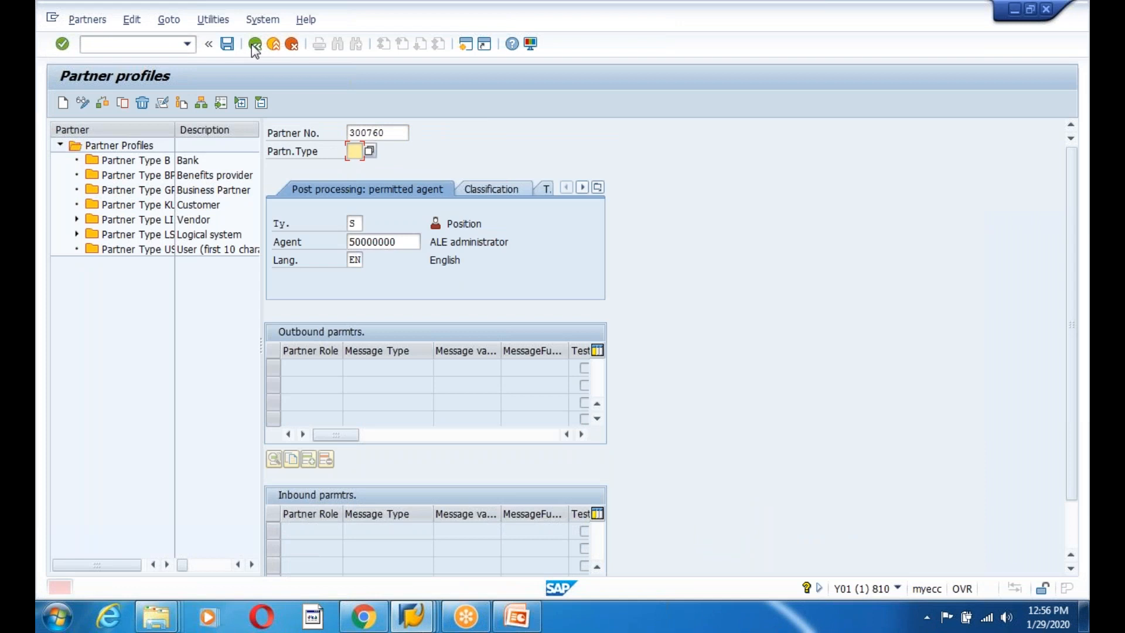
left_click(291, 46)
left_click(259, 304)
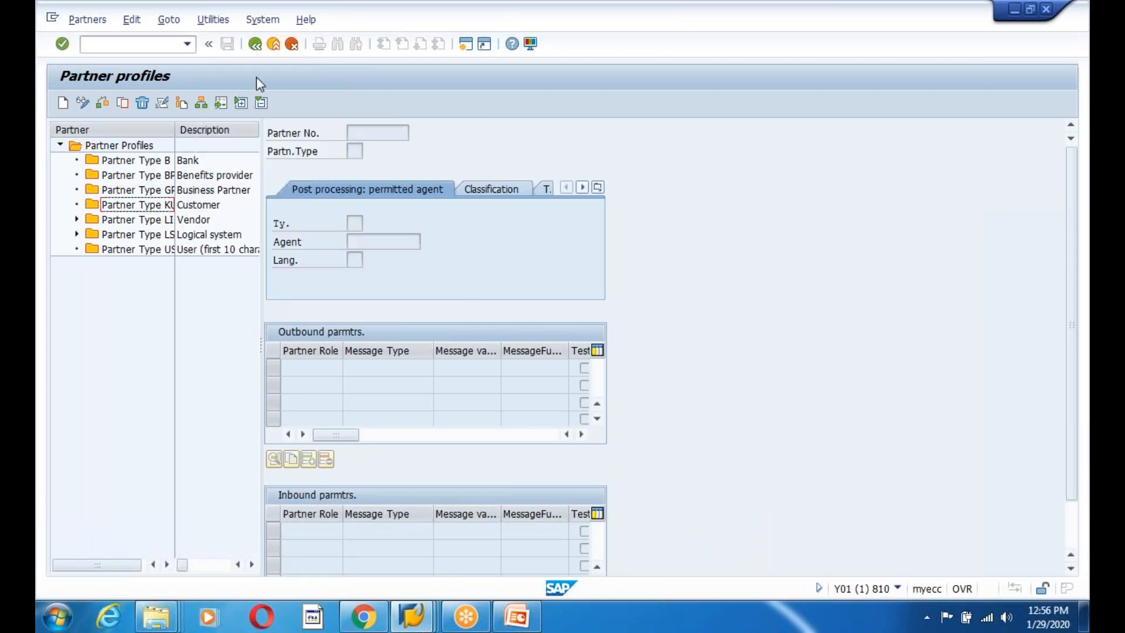
left_click(256, 45)
type("we02")
key("Return")
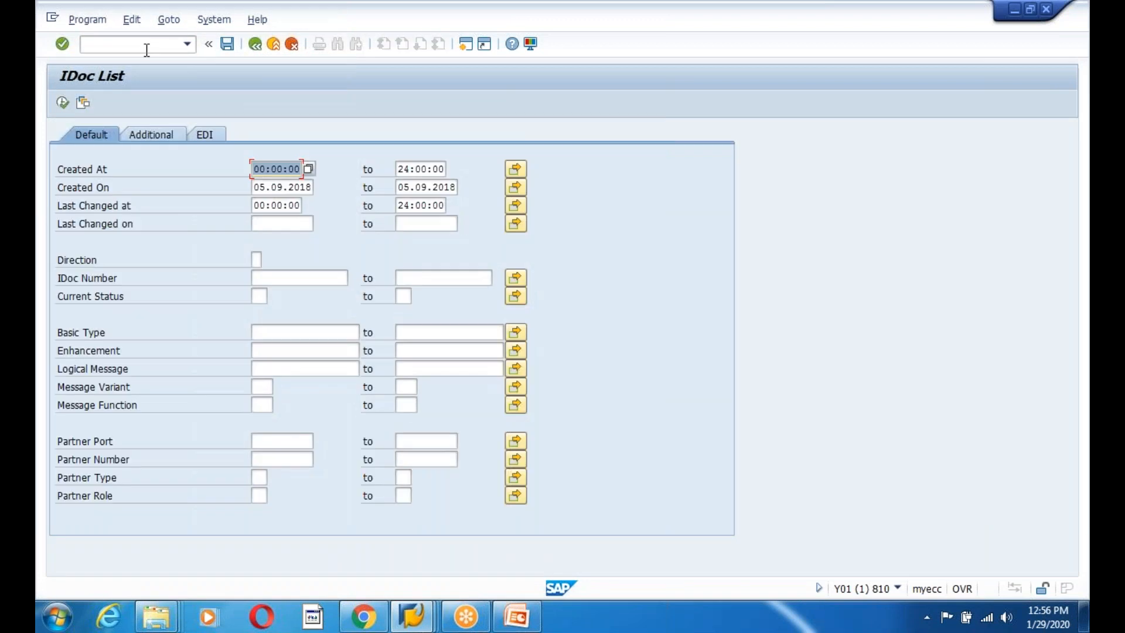
left_click(57, 109)
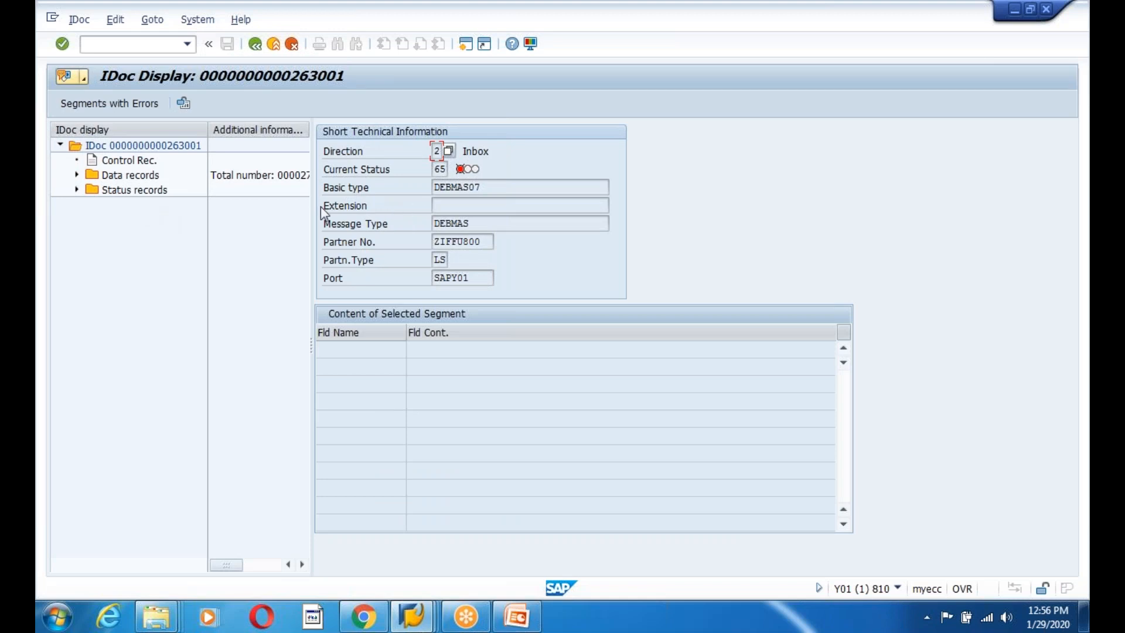
left_click(77, 175)
double_click(140, 190)
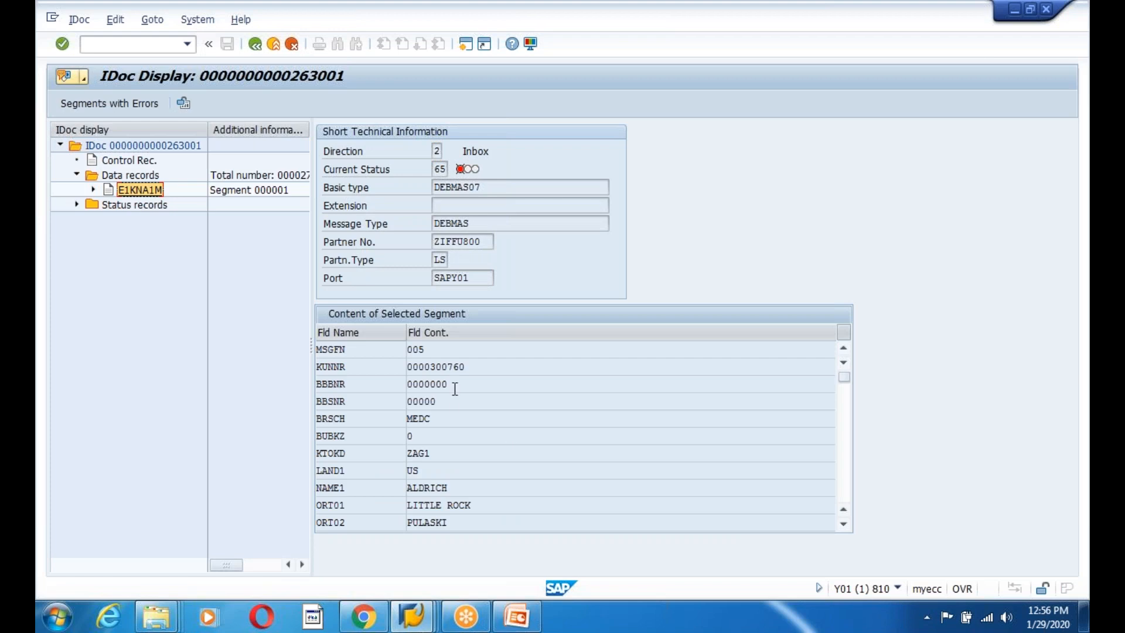
left_click_drag(466, 368, 373, 368)
Inspect its status 65 error, company code 1000 missing, and its control record, then start a new session.
left_click(77, 204)
left_click(93, 220)
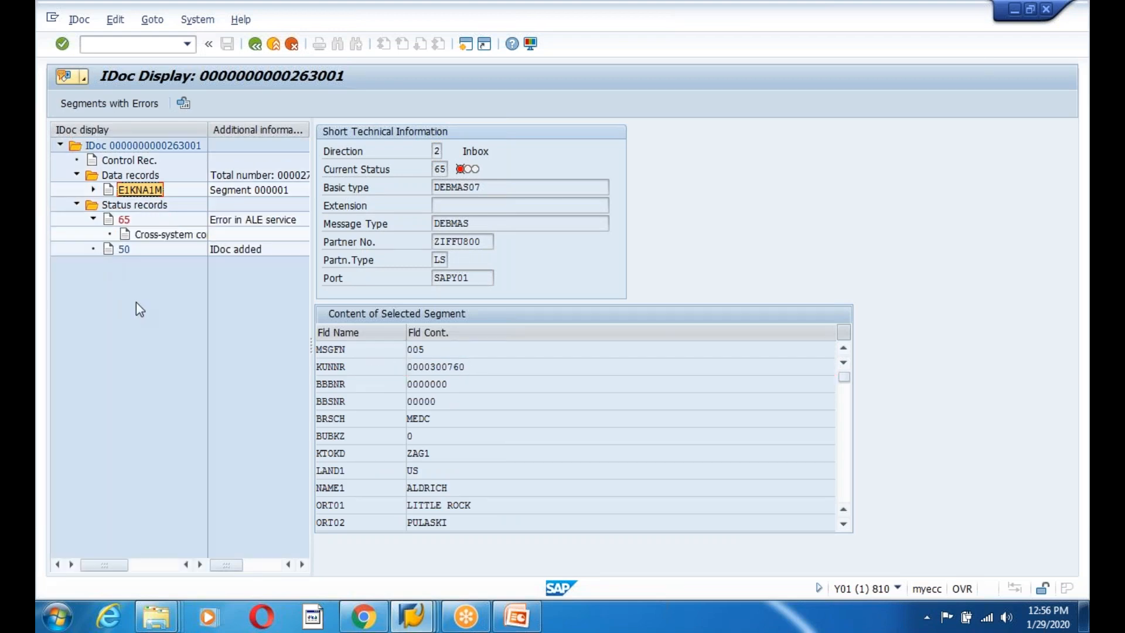
left_click(176, 239)
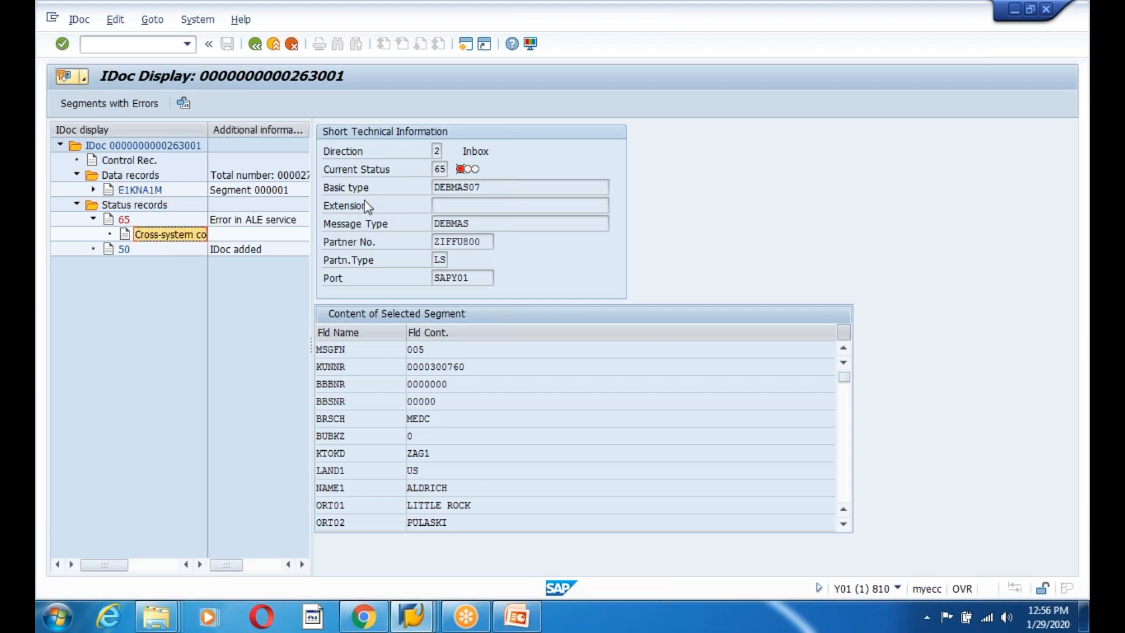
left_click(148, 164)
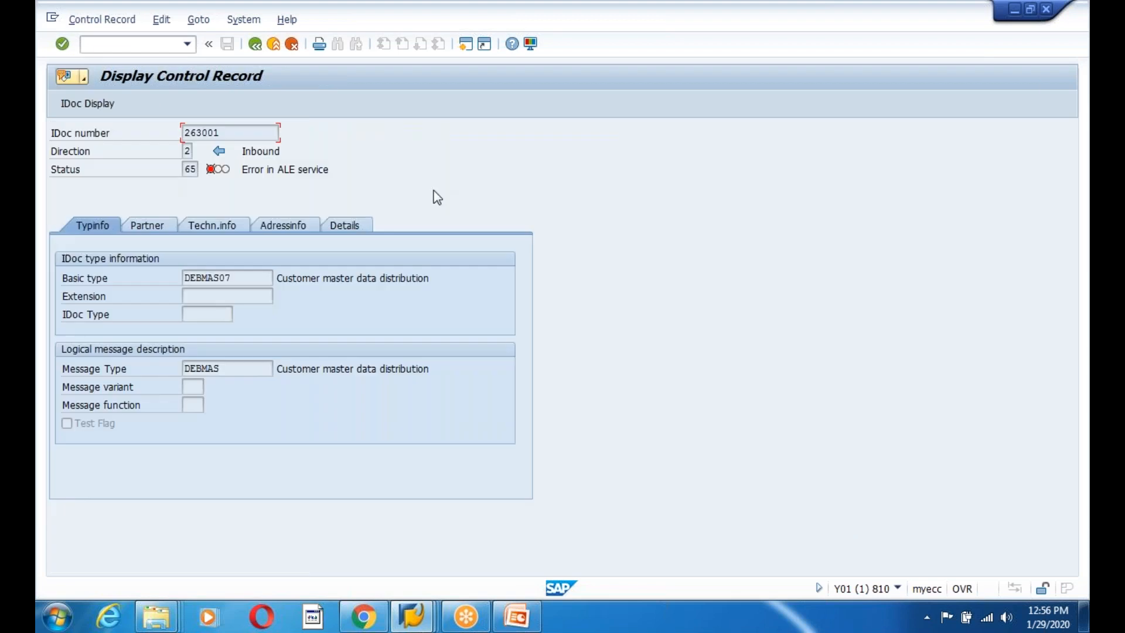
left_click_drag(220, 134, 185, 134)
key("ctrl+c")
left_click(184, 133)
left_click(255, 45)
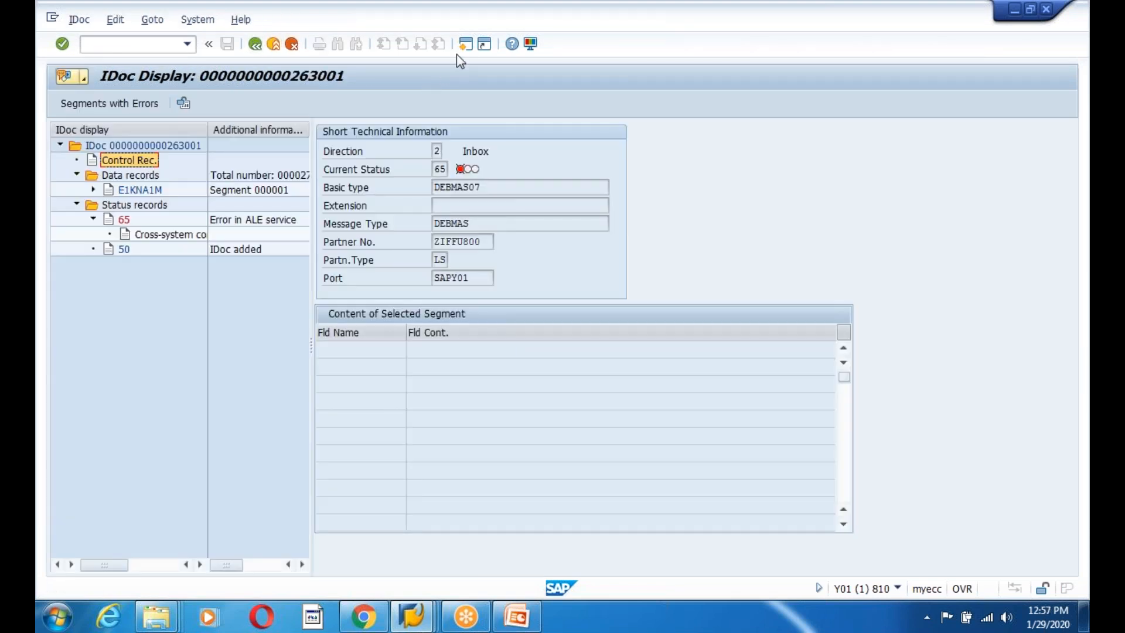
key("ctrl+n")
Load existing IDoc 263001 into the WE19 test tool and display its segments.
type("we19")
key("Return")
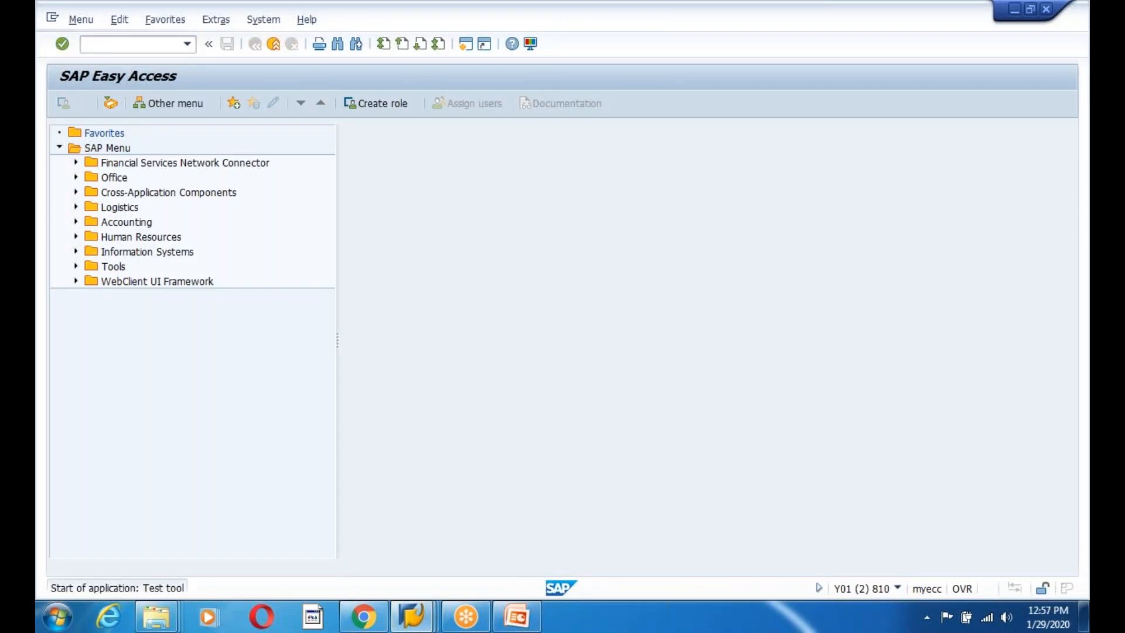
key("ctrl+v")
left_click(63, 102)
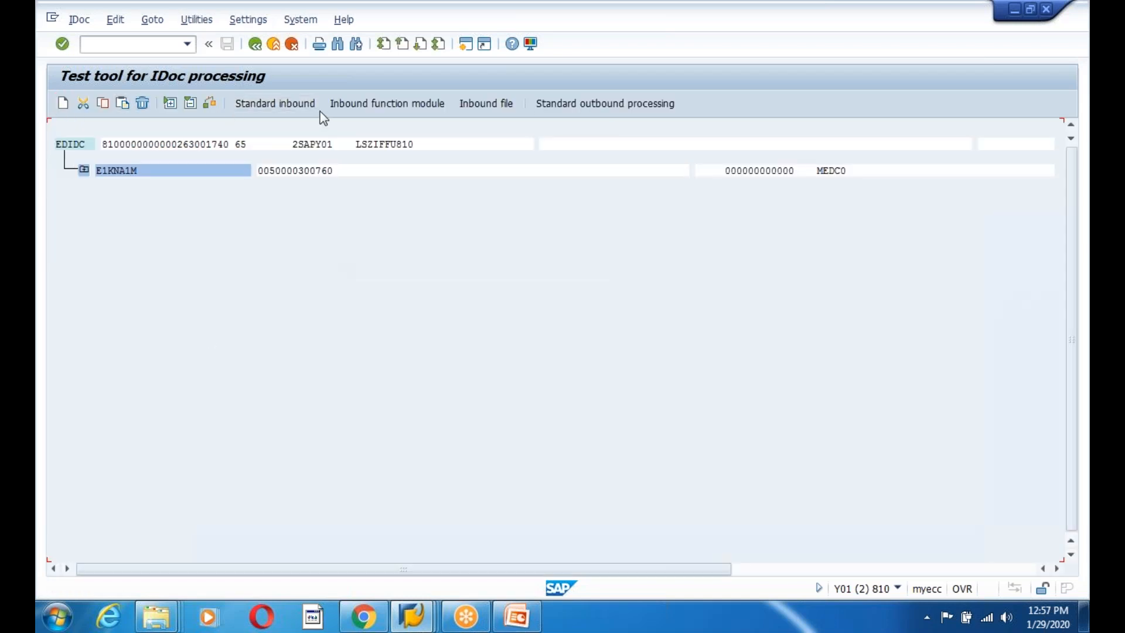
Test inbound processing via IDOC_INPUT_DEBITOR, saving copy IDoc 263002 that isn't processed.
left_click(296, 107)
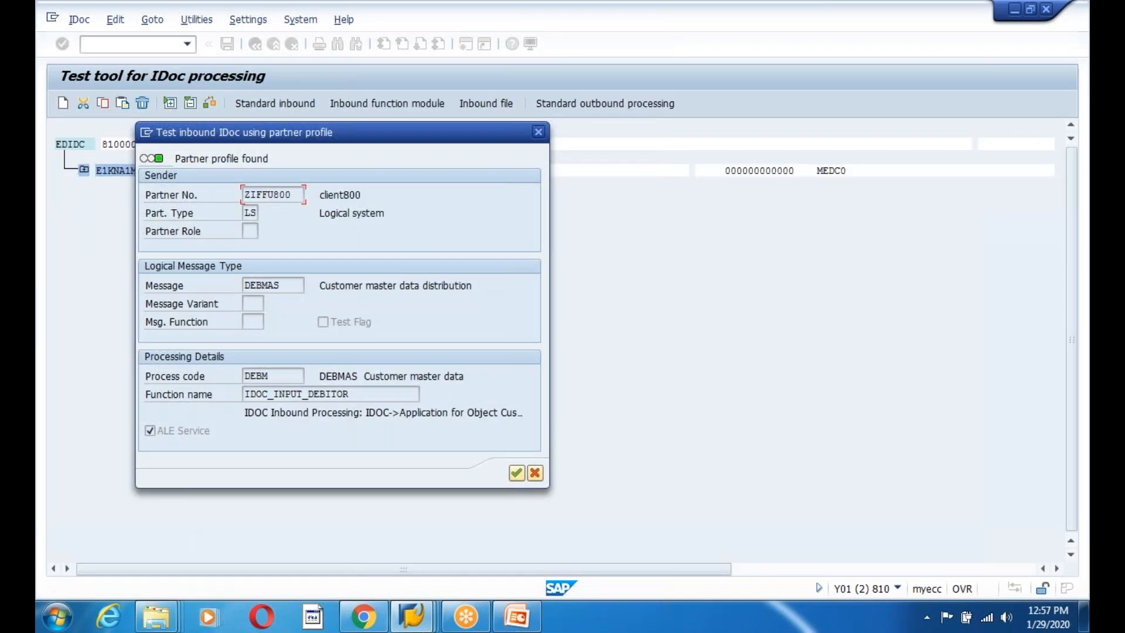
left_click_drag(359, 396, 232, 396)
left_click(350, 394)
left_click_drag(362, 392, 204, 392)
left_click(468, 461)
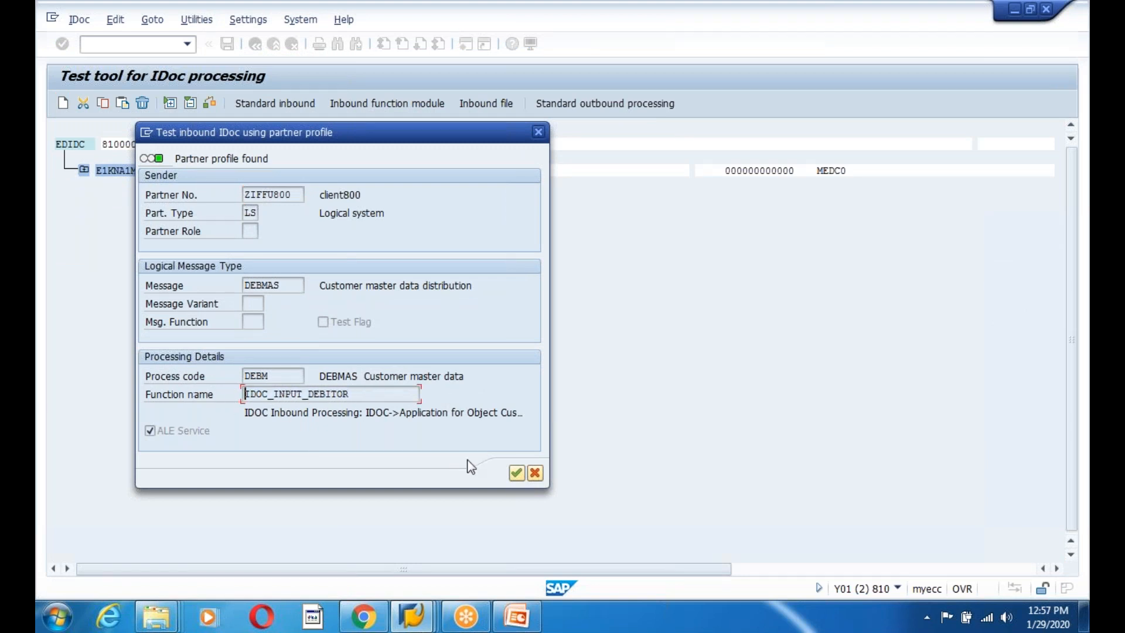
left_click(513, 474)
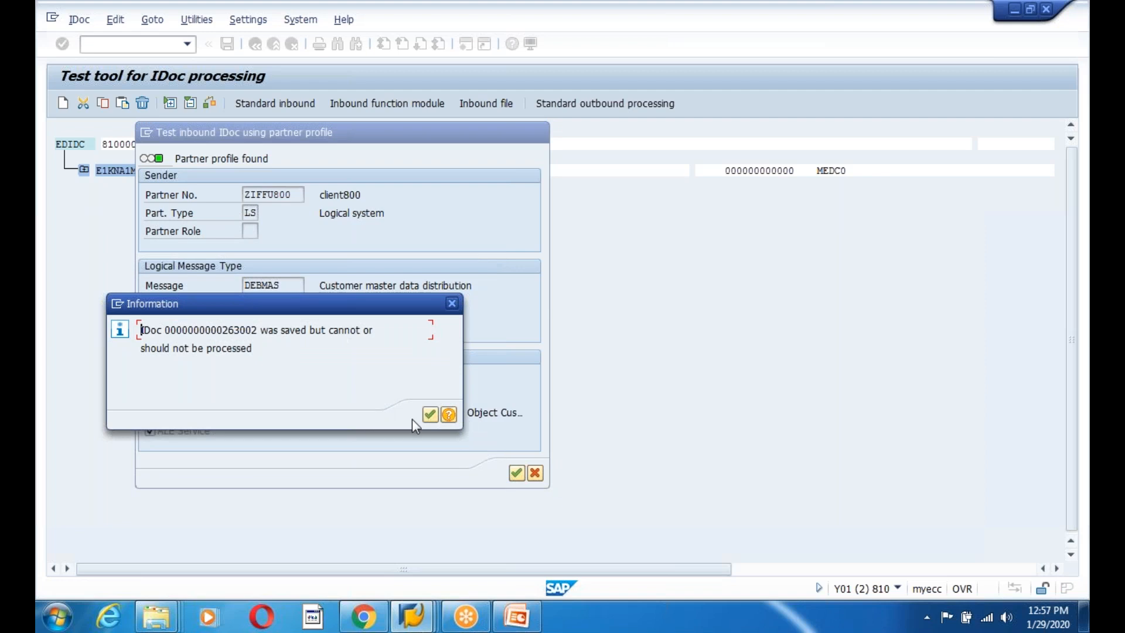
left_click(430, 414)
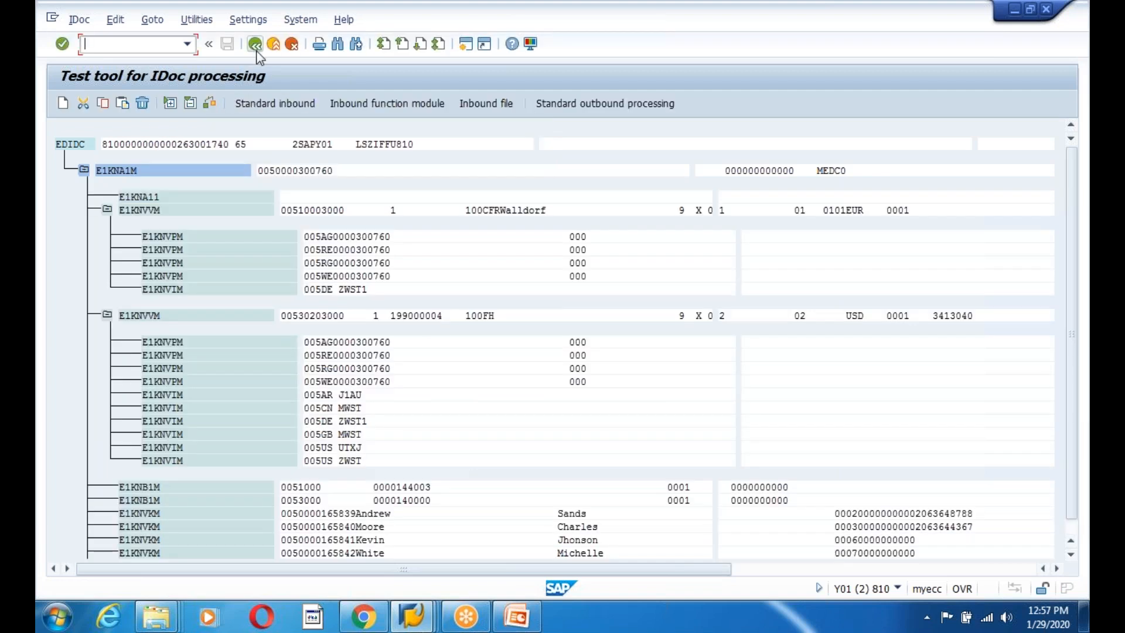
left_click(254, 45)
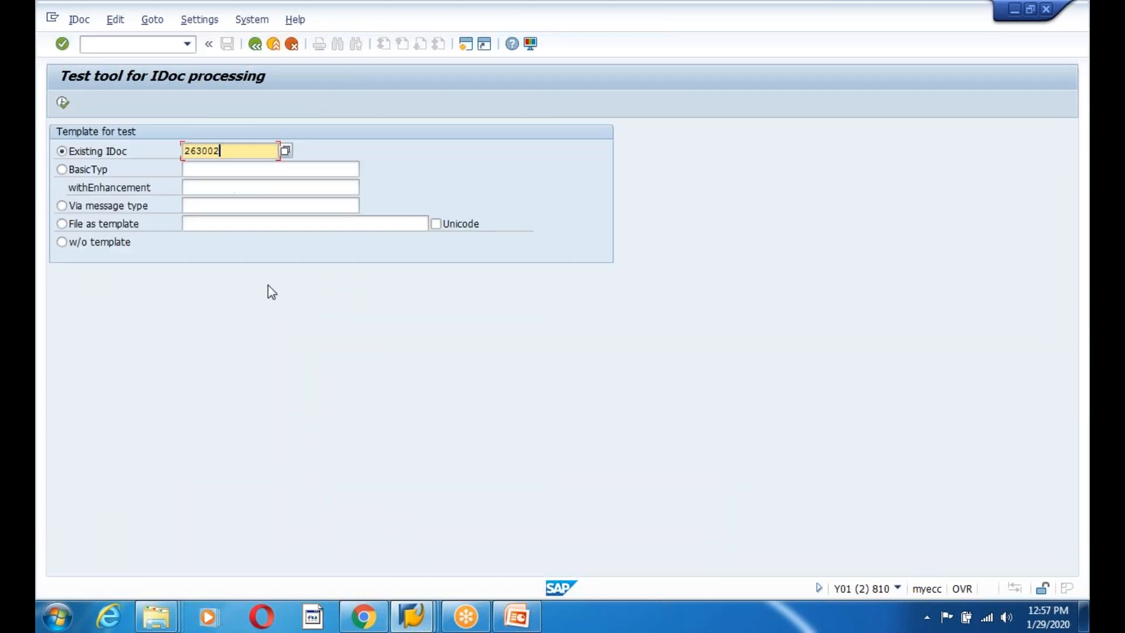
key("alt+Tab")
Rerun the WE02 list and open IDoc 263002 from the DEBMAS status 65 group.
left_click(255, 45)
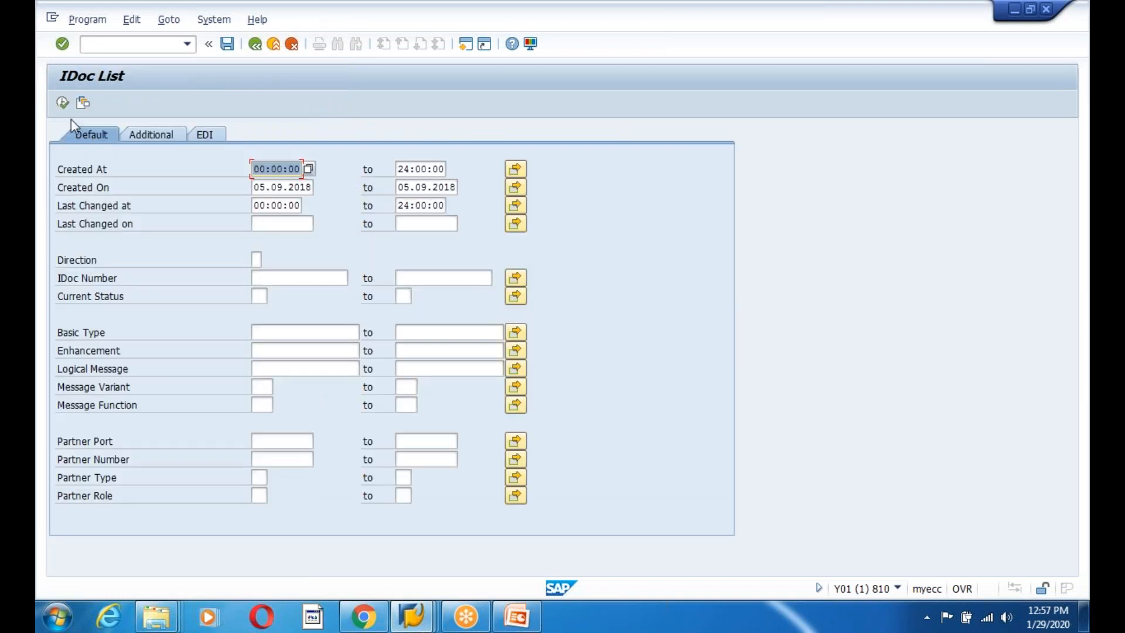
left_click(62, 103)
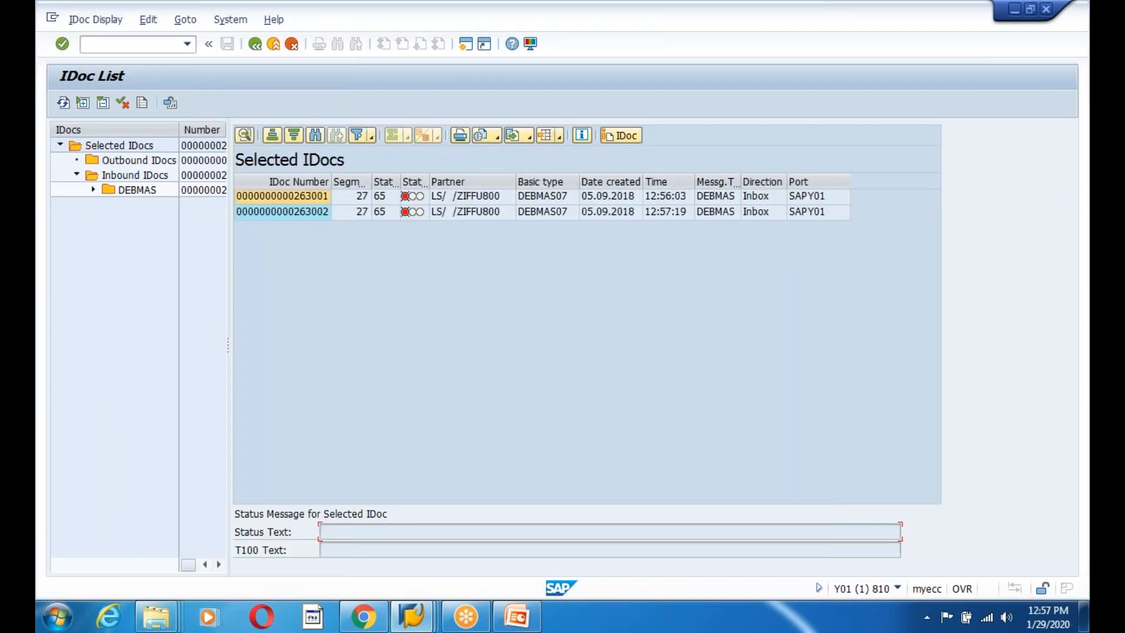
left_click(293, 212)
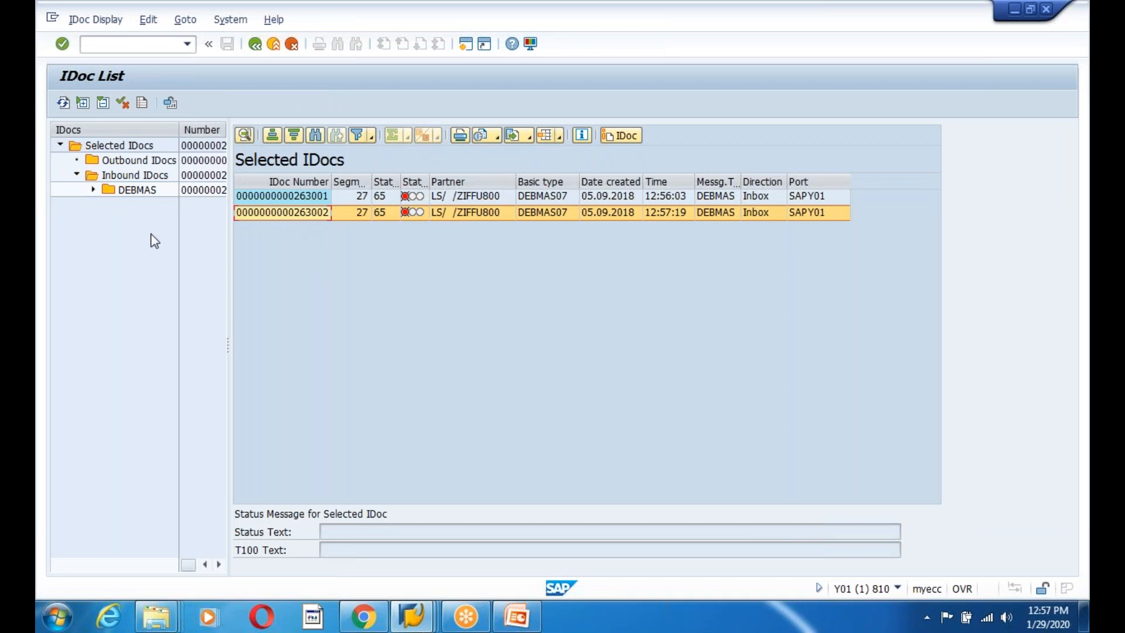
left_click(93, 190)
left_click(141, 205)
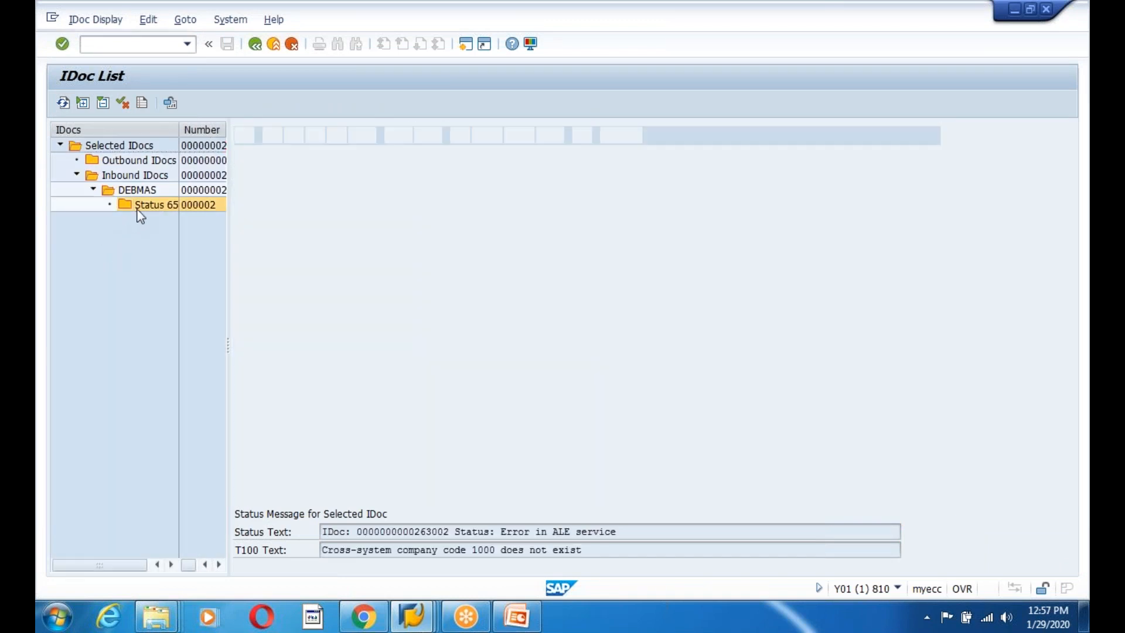
left_click(304, 215)
double_click(304, 215)
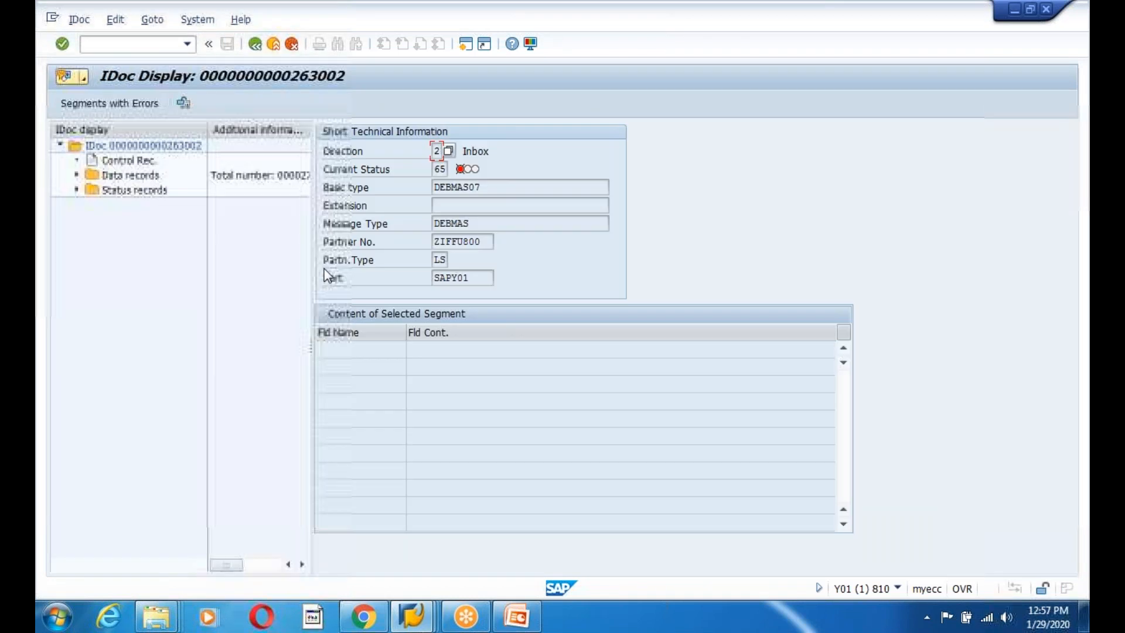
Check which program and subroutine logged status 65, then open a new session.
left_click(77, 190)
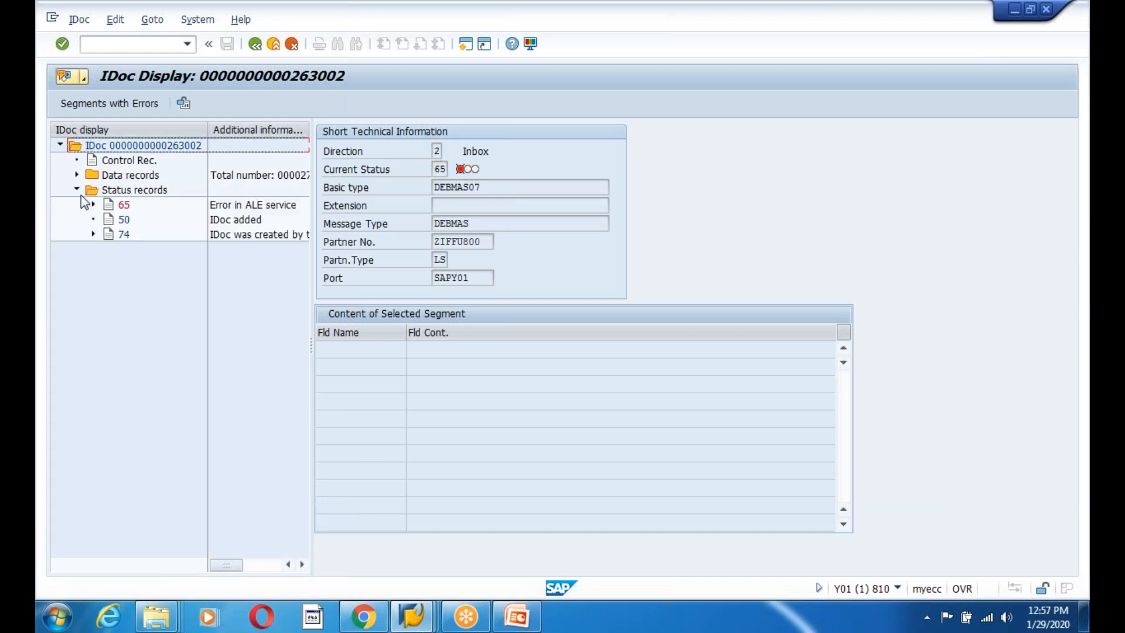
left_click(124, 205)
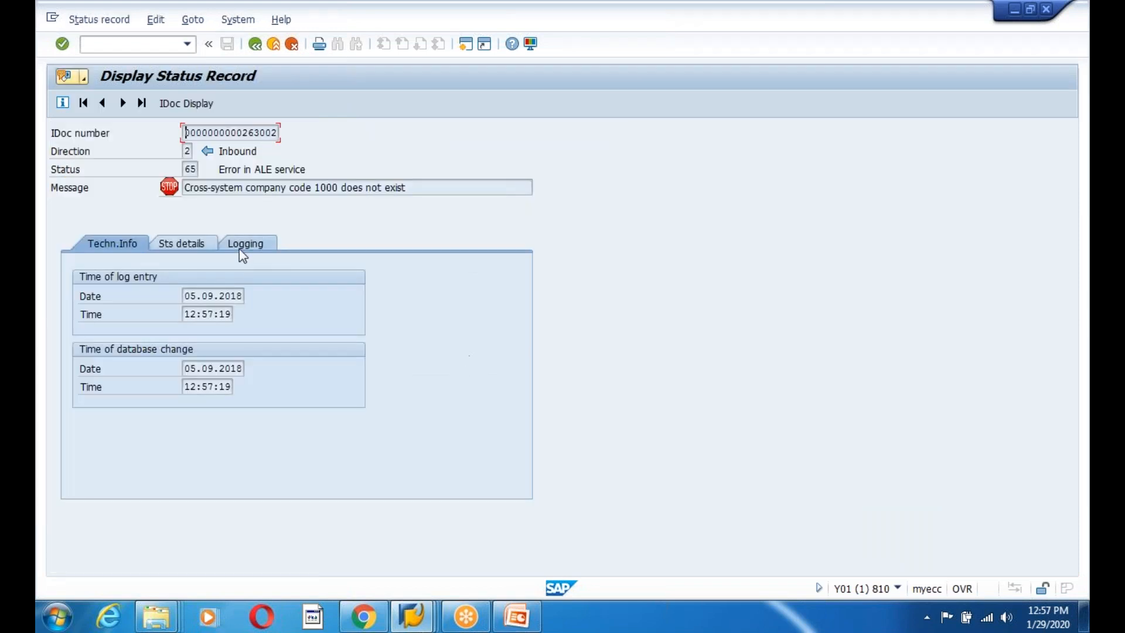
left_click(197, 243)
left_click(243, 250)
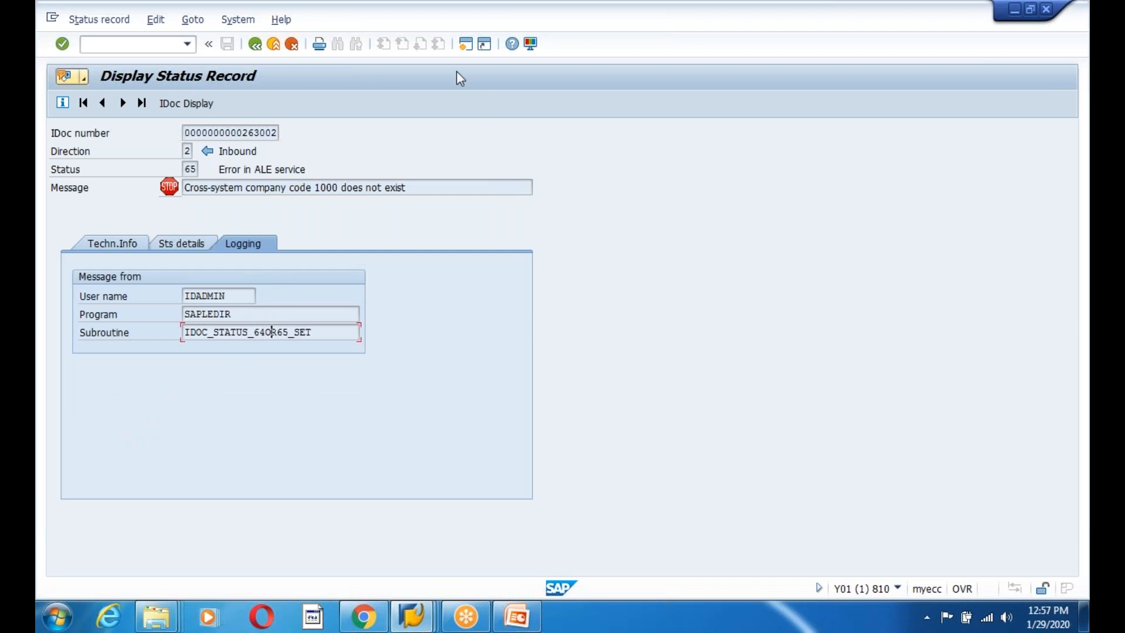
left_click(465, 46)
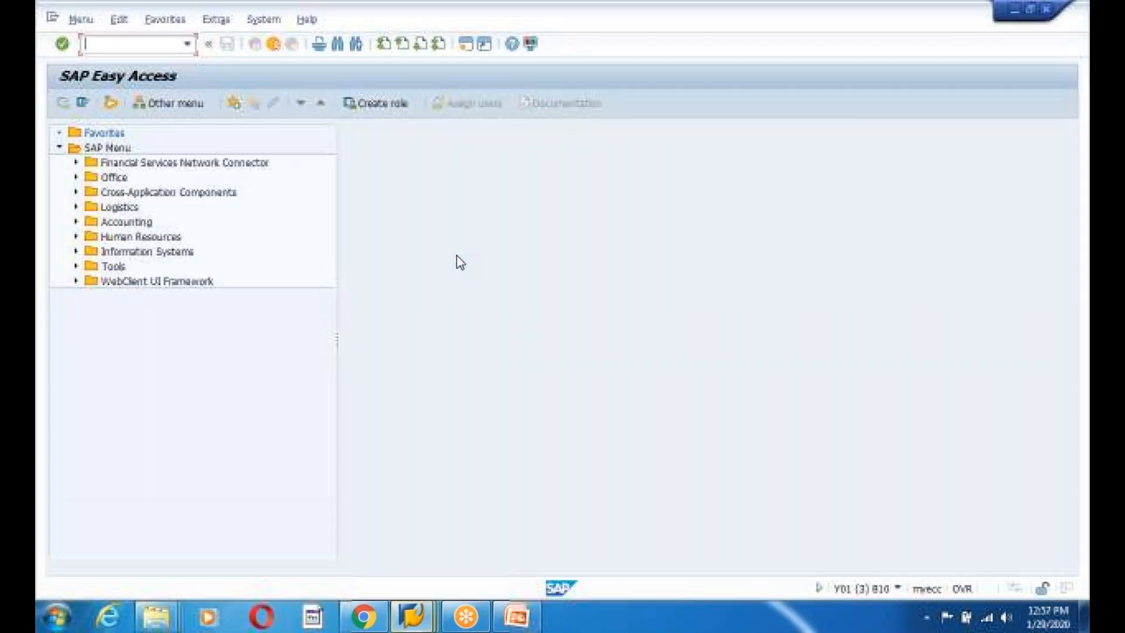
Search application logs in SLG1 with * for Object, Subobject and External ID.
type("slg")
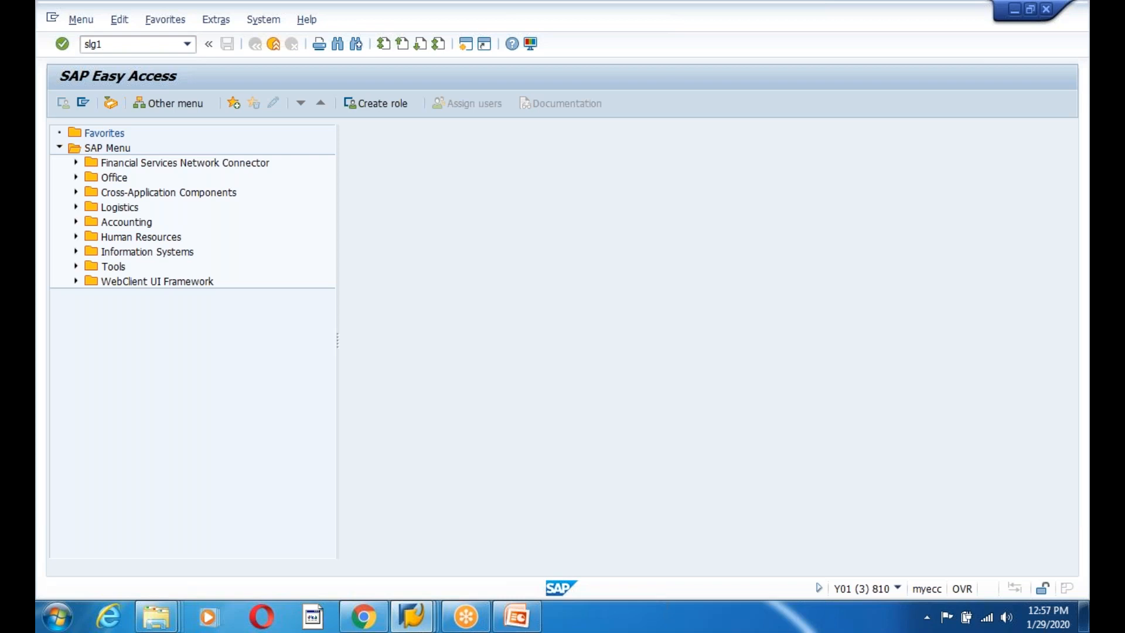
type("1")
key("Return")
type("*")
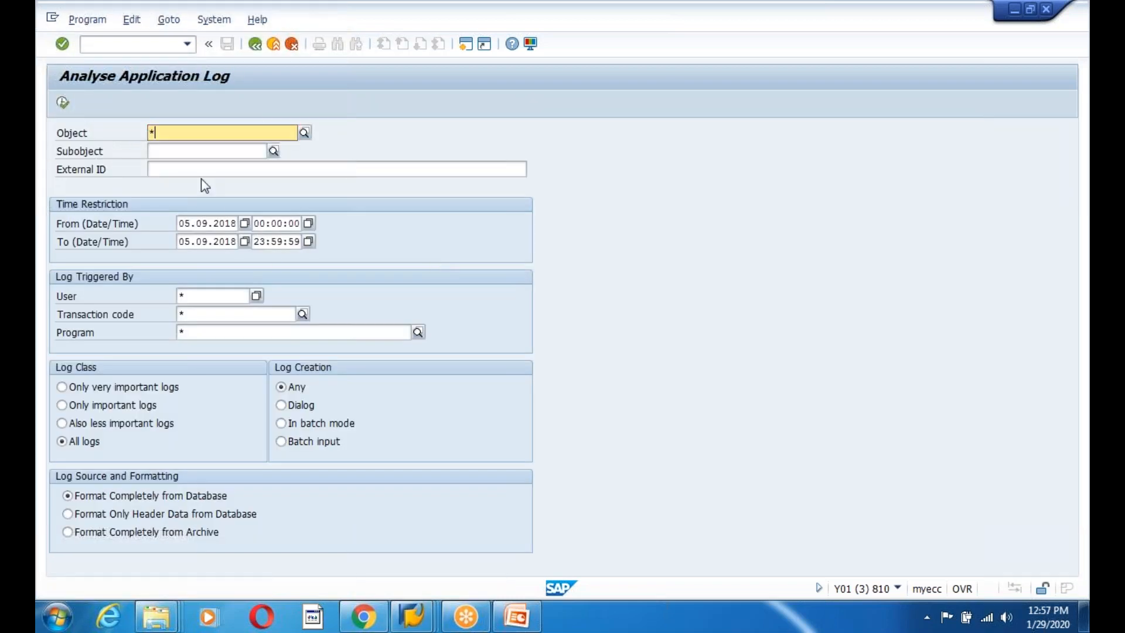
left_click(186, 110)
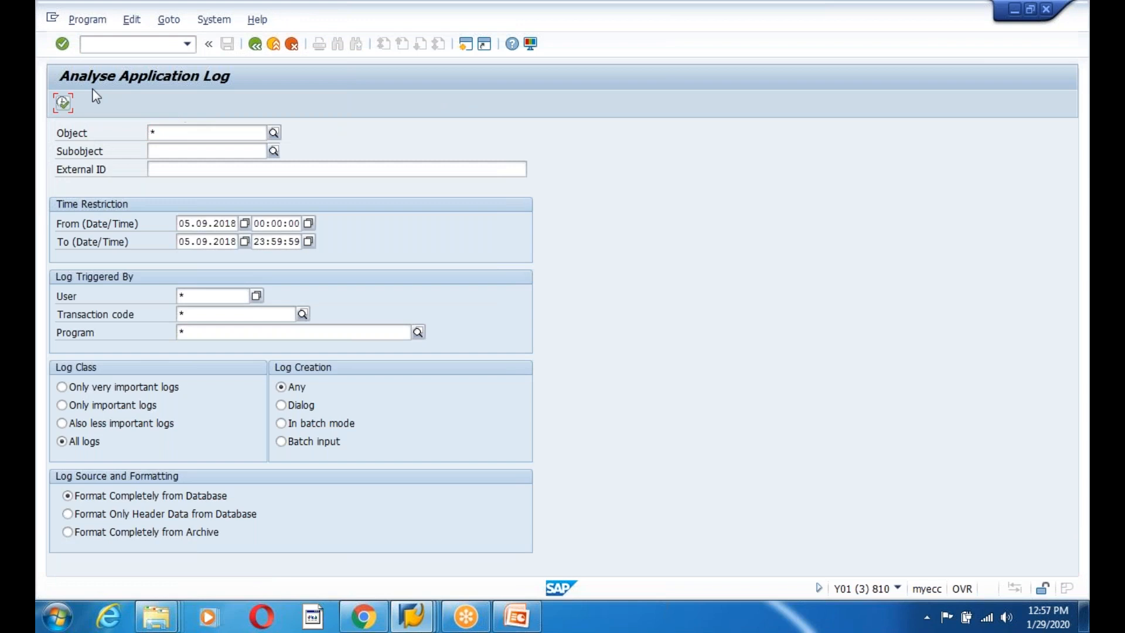
left_click(176, 151)
type("*")
left_click(194, 171)
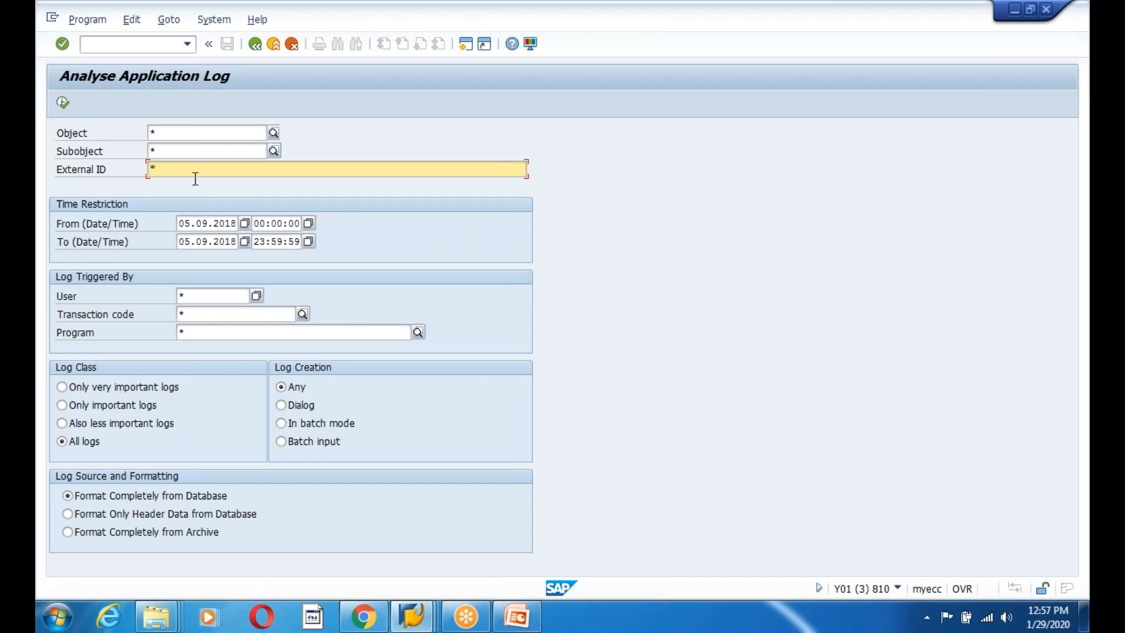
left_click(62, 104)
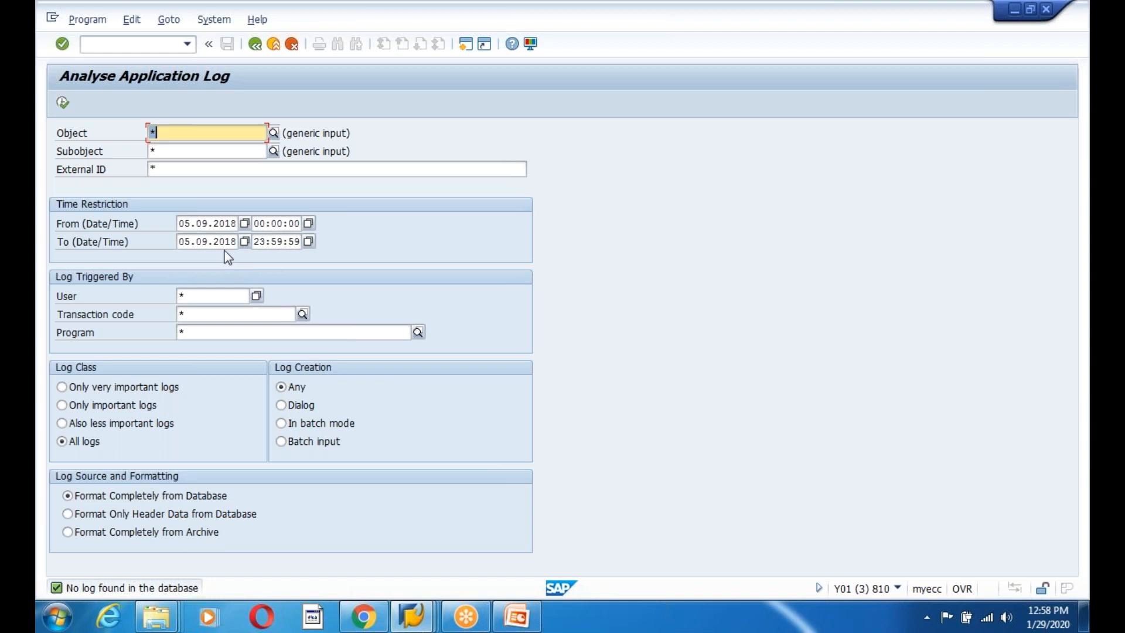
Widen the From date to 04.09.2018, rerun the search, then return to SAP Easy Access.
left_click(192, 223)
key("BackSpace")
type("4")
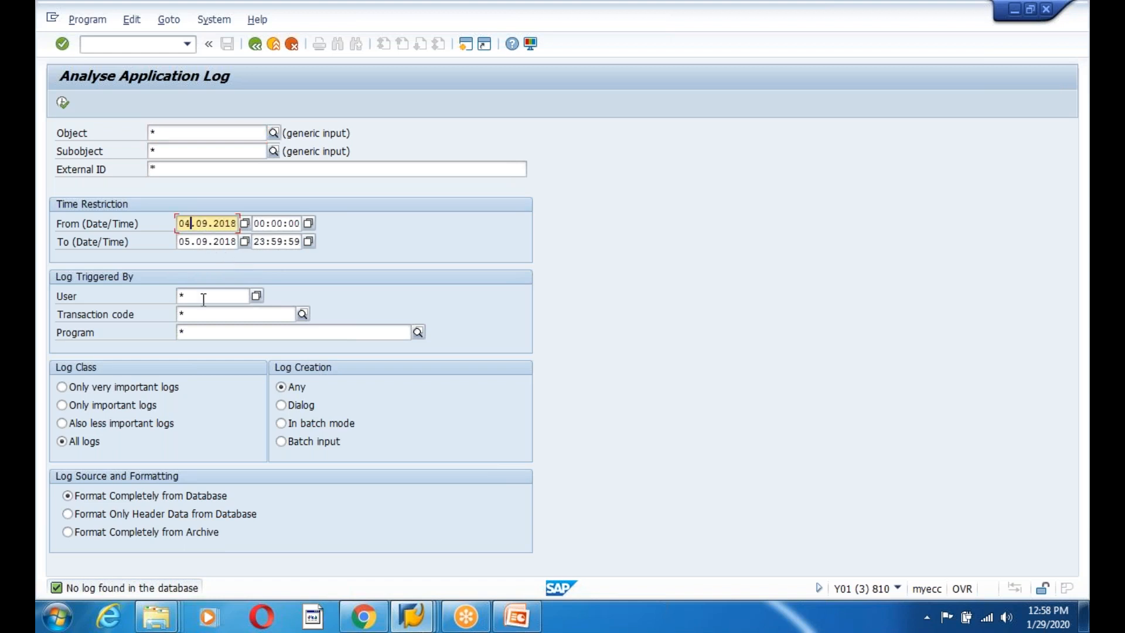
left_click(63, 102)
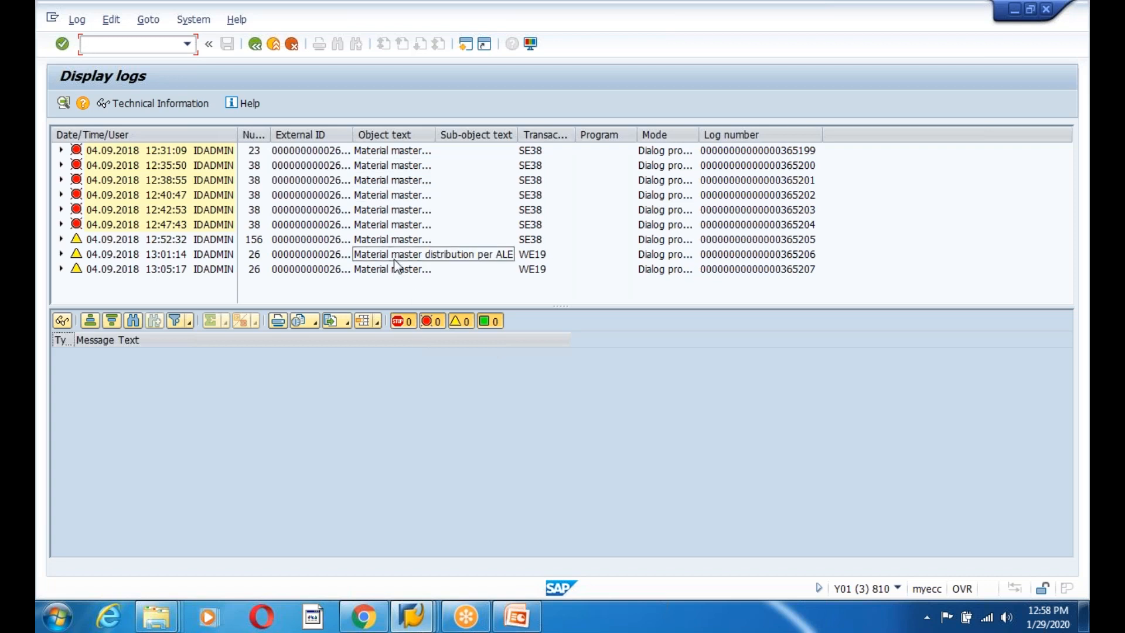
left_click(257, 46)
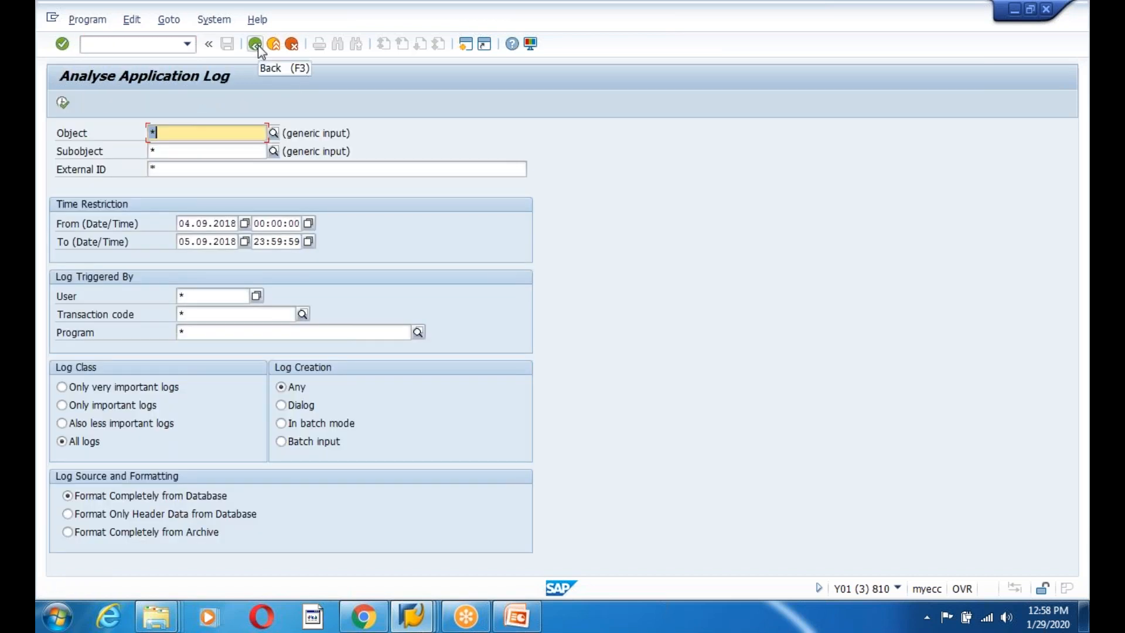
left_click(256, 45)
type("s")
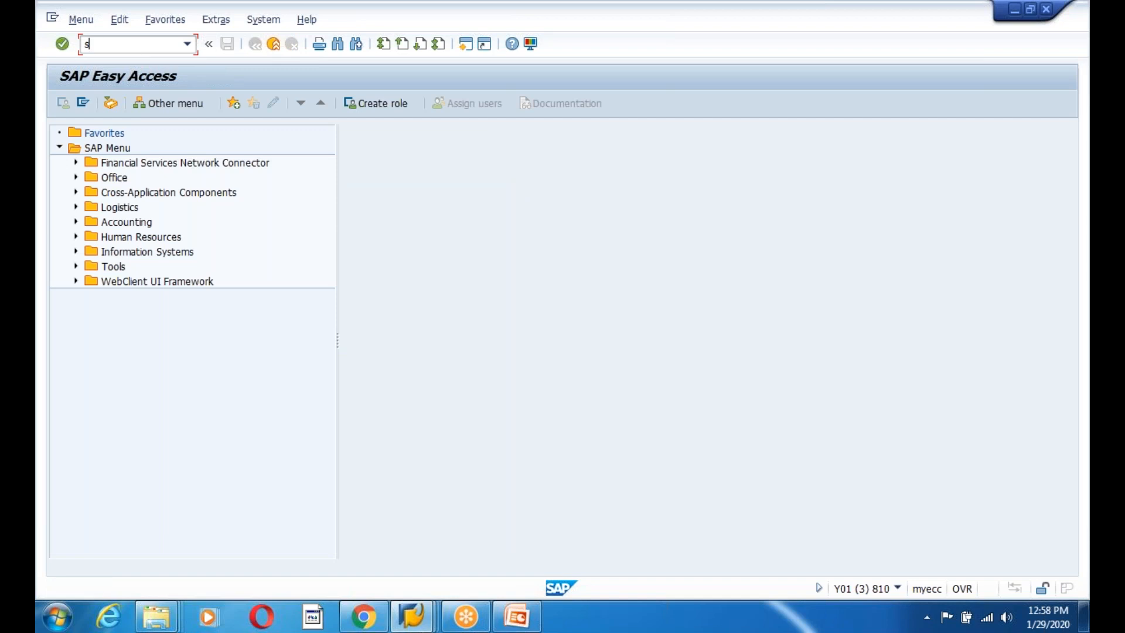
type("e16n")
List table EDIDS in SE16N filtered on IDoc number 263002's status records.
key("Return")
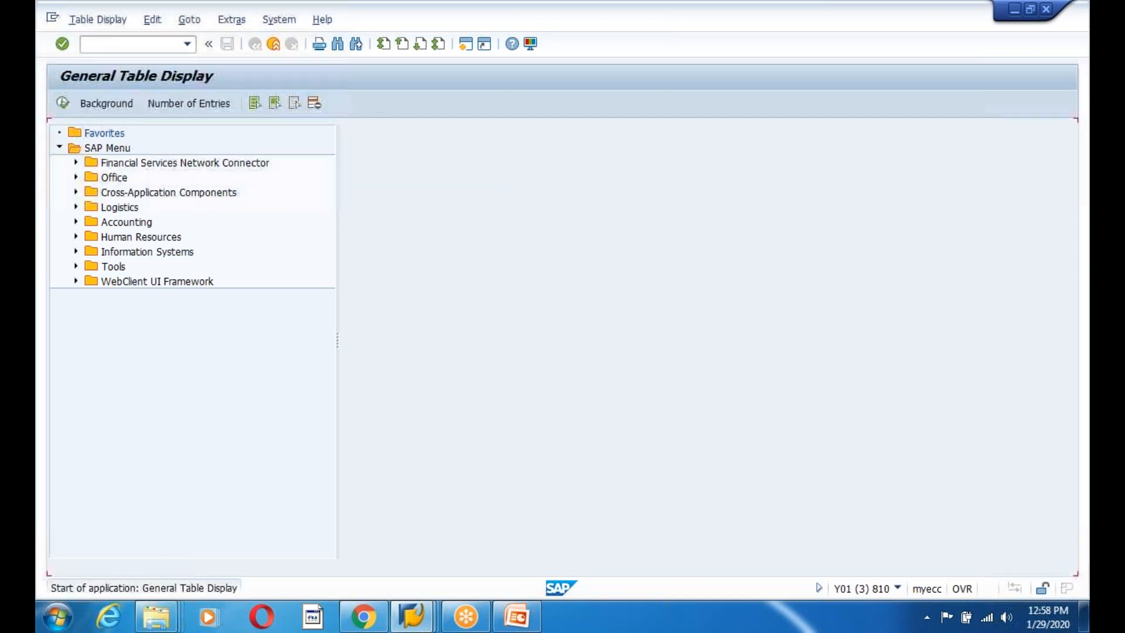
type("EDIDS")
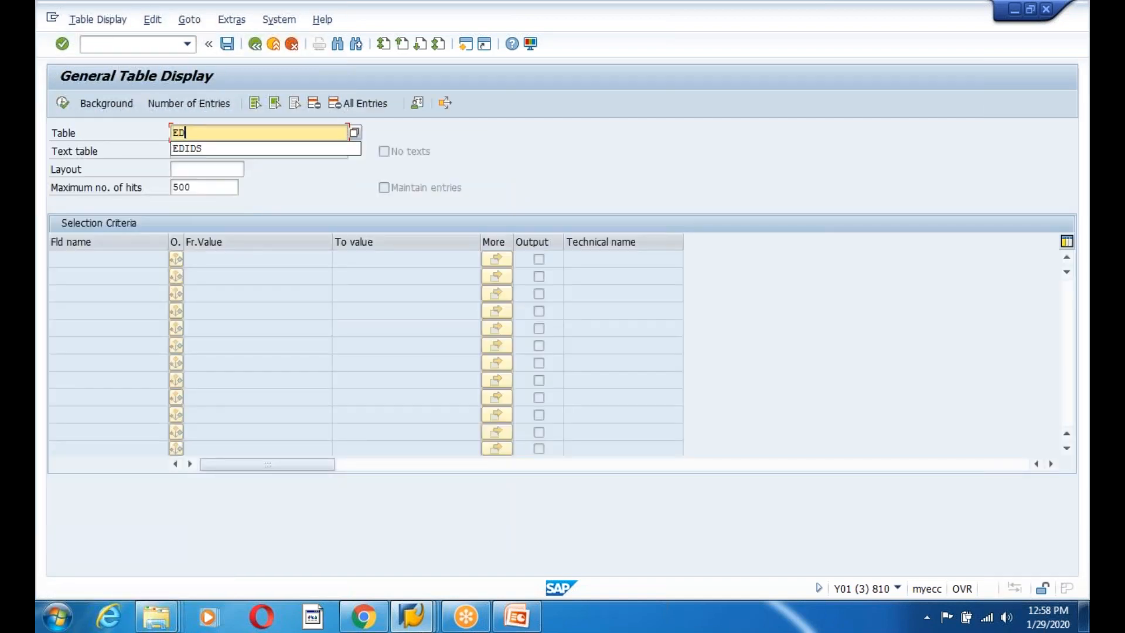
key("Return")
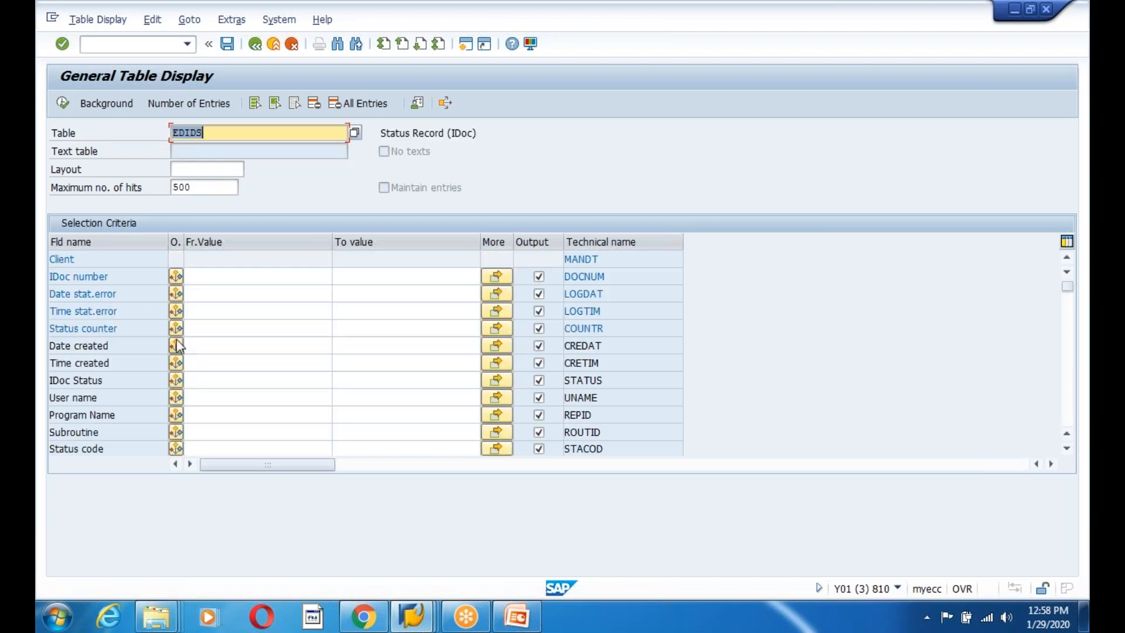
left_click(233, 281)
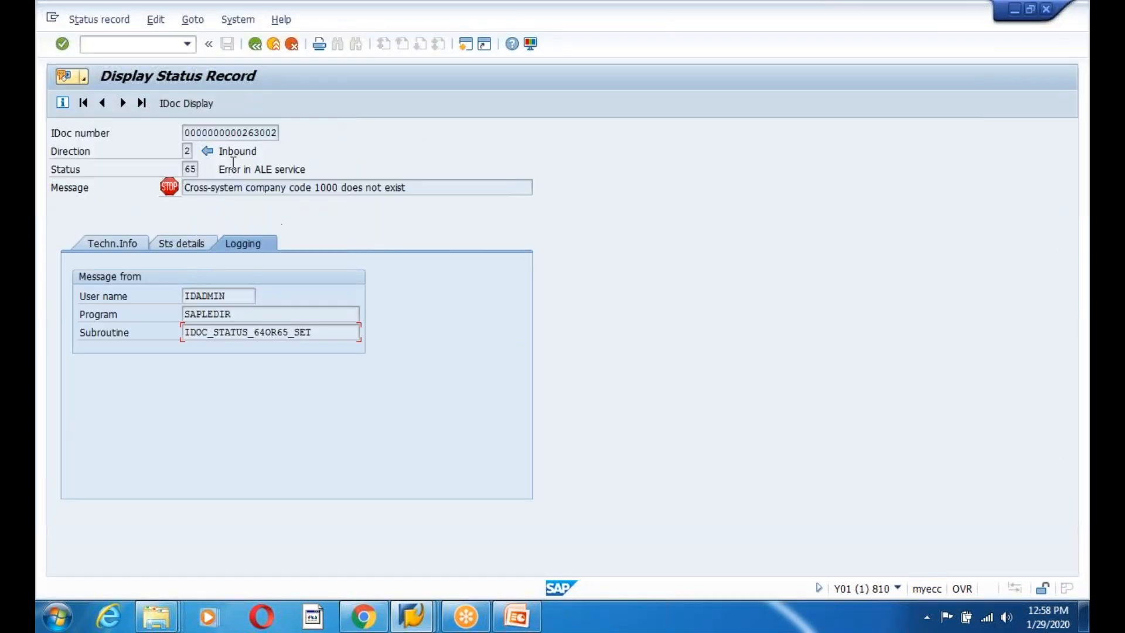
left_click_drag(186, 132, 303, 137)
key("ctrl+c")
key("alt+Tab")
key("ctrl+v")
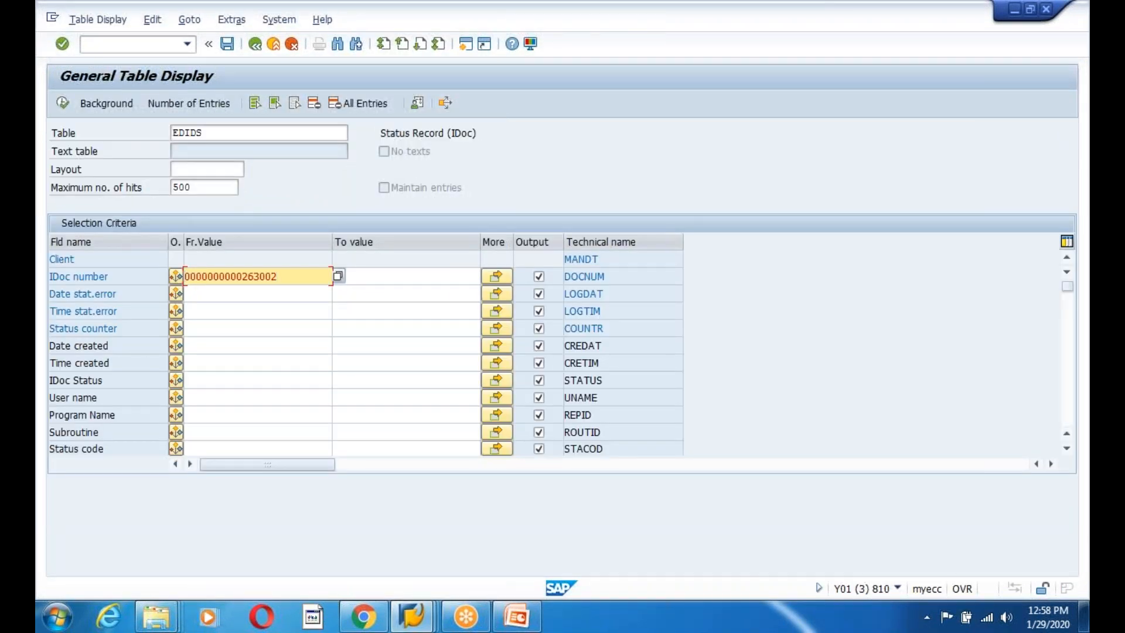
left_click(63, 103)
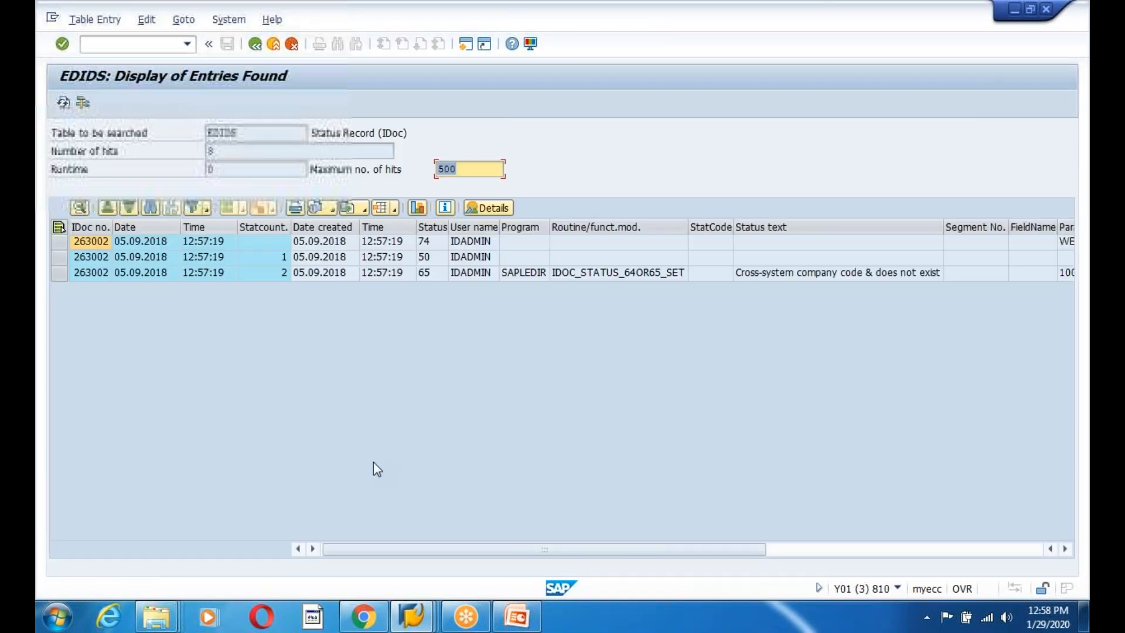
Inspect the routine that set status 65 and its company code parameter 1000.
left_click(599, 272)
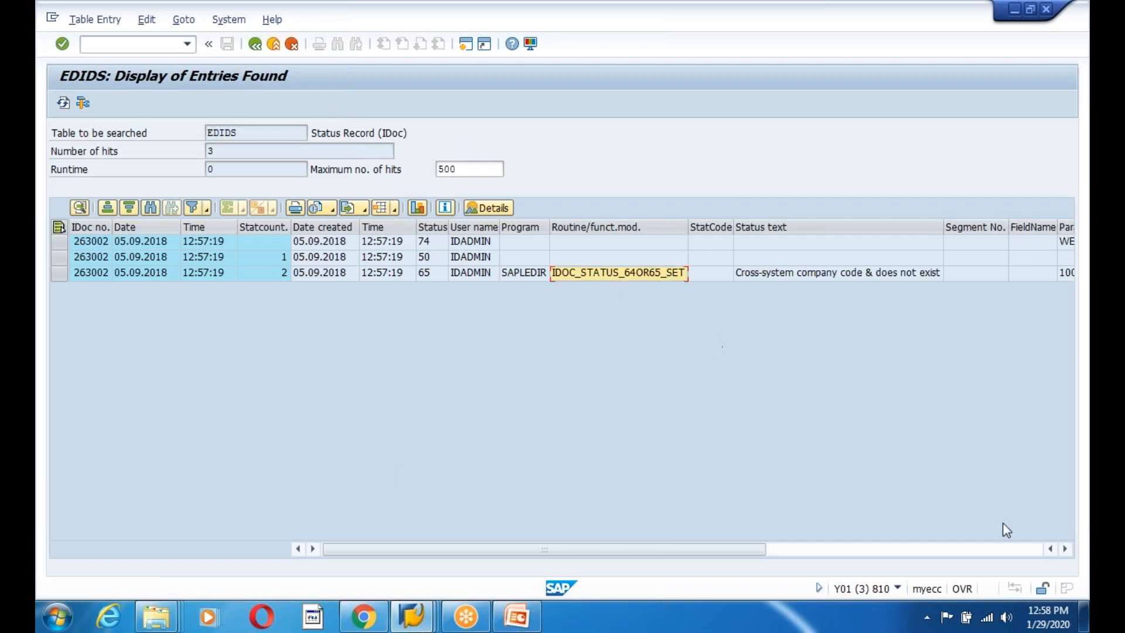
left_click(1064, 549)
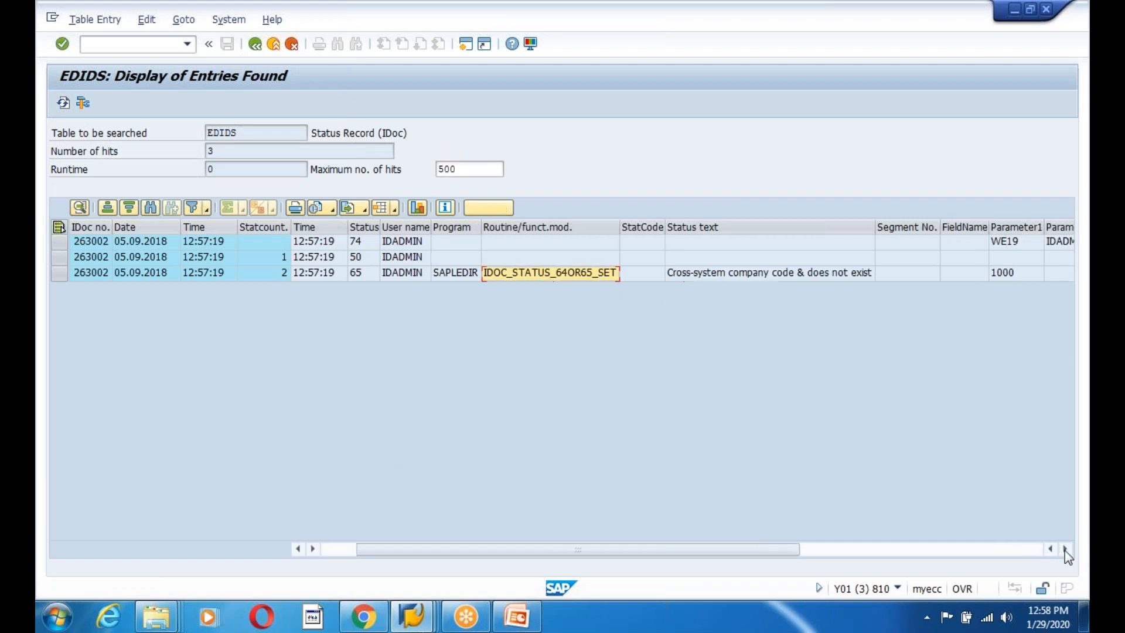
left_click(1064, 549)
left_click(1064, 549)
left_click(1064, 549)
left_click(1064, 549)
left_click(1064, 548)
left_click(1064, 549)
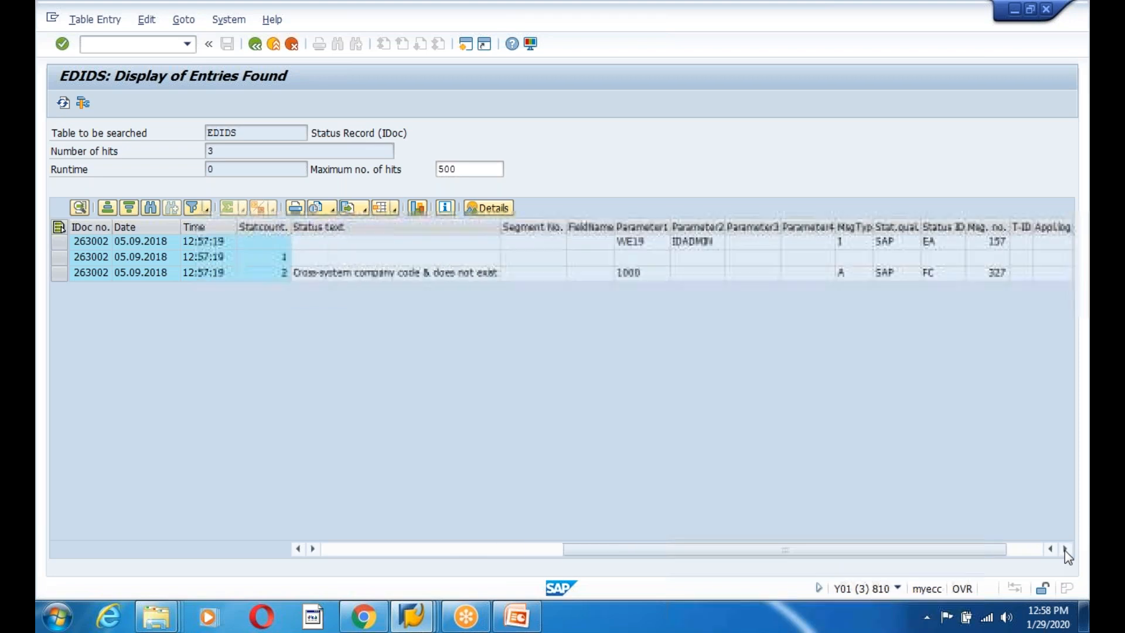
left_click(1064, 549)
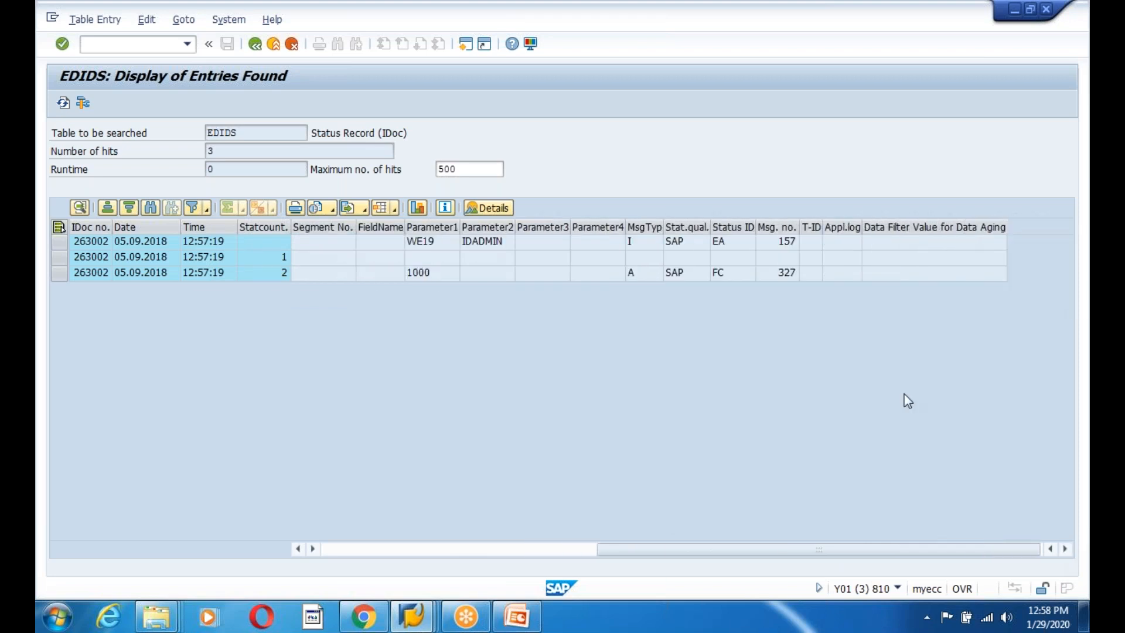
left_click(410, 274)
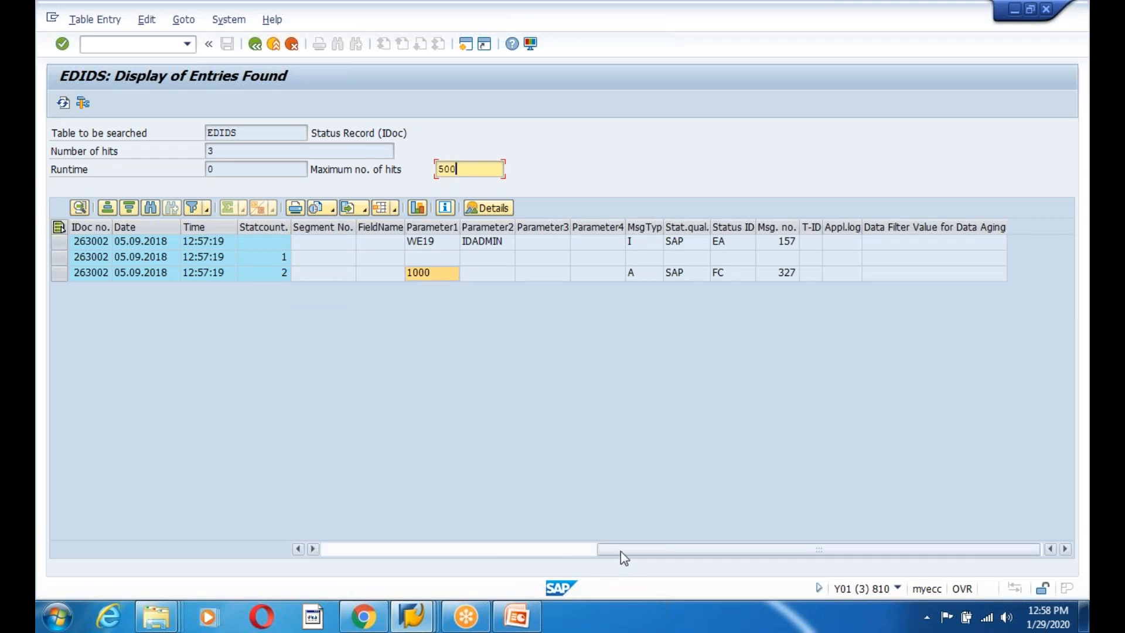
left_click_drag(620, 551, 230, 548)
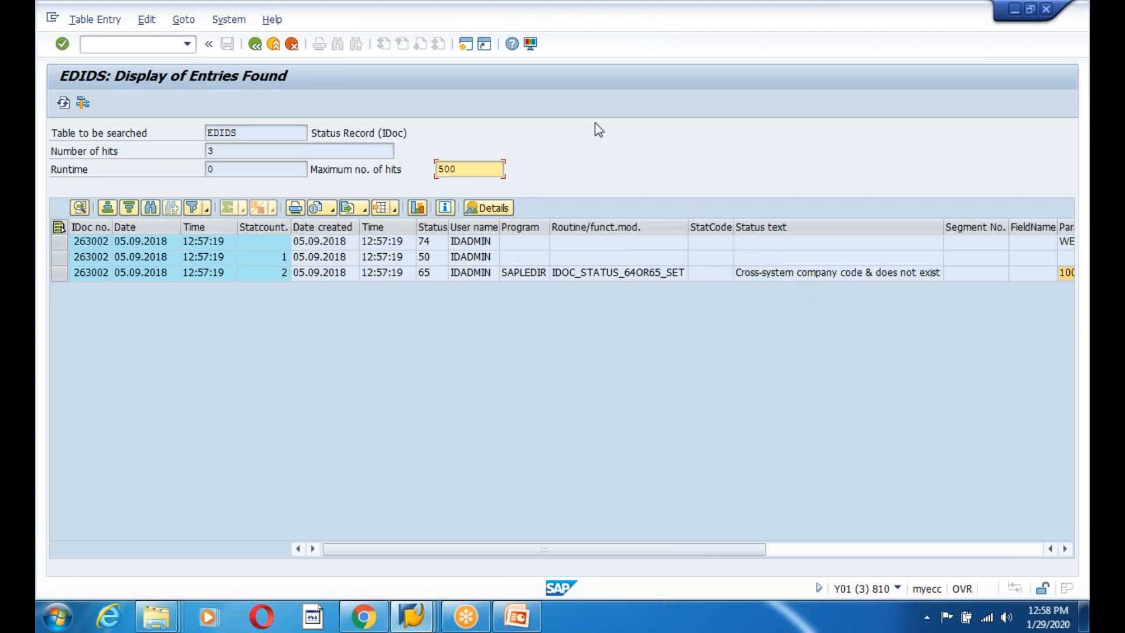
Open a new session and launch SE16N there.
left_click(464, 45)
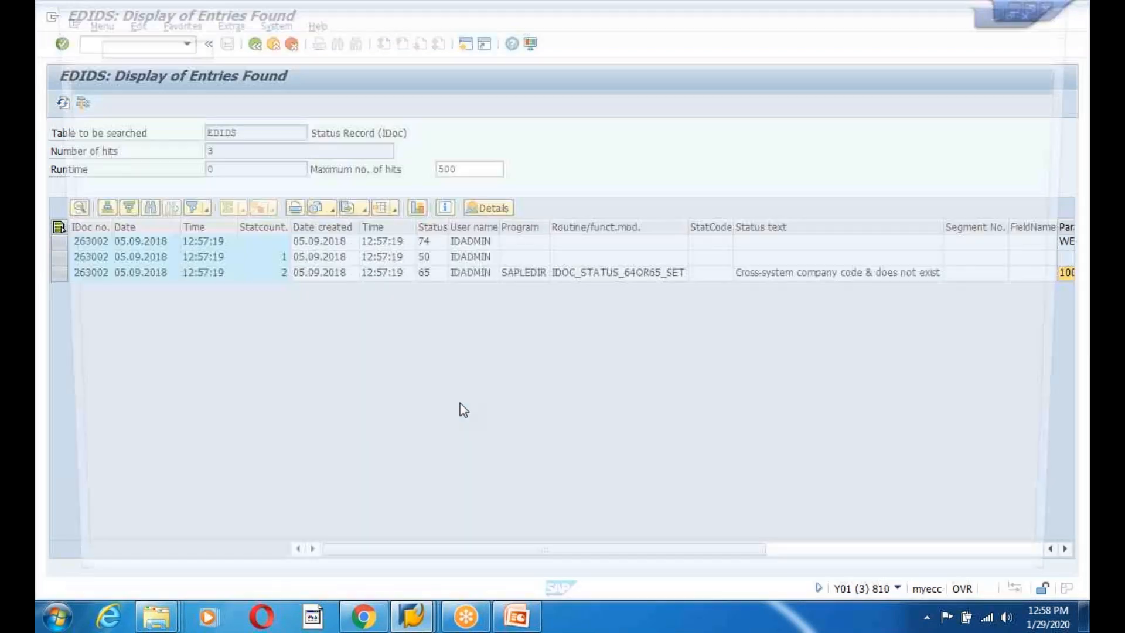
type("se16n")
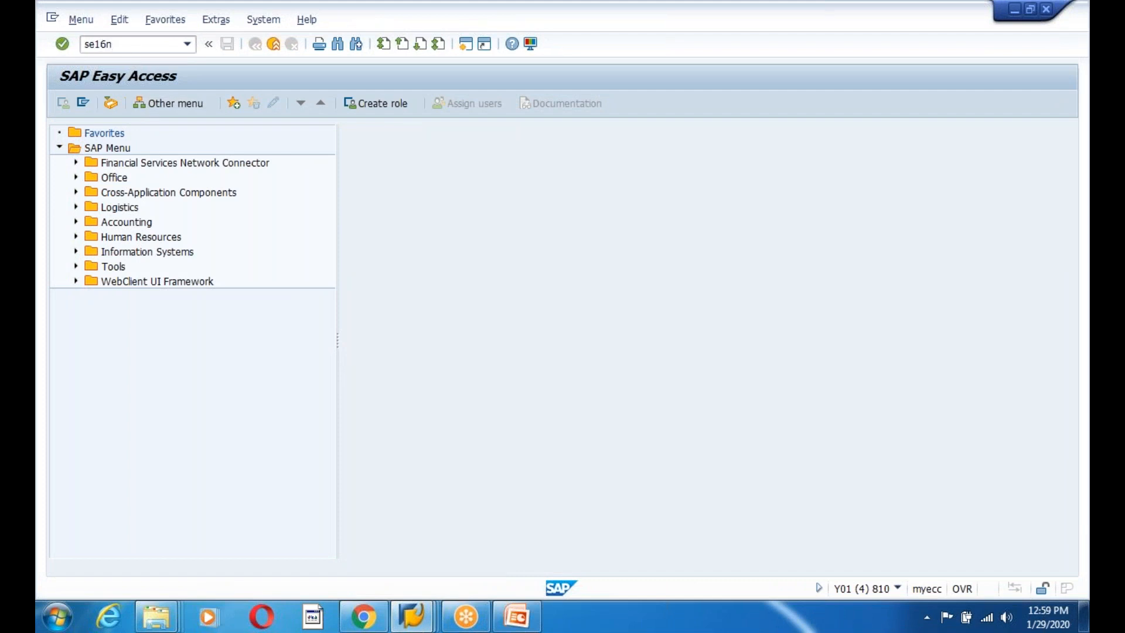
key("Return")
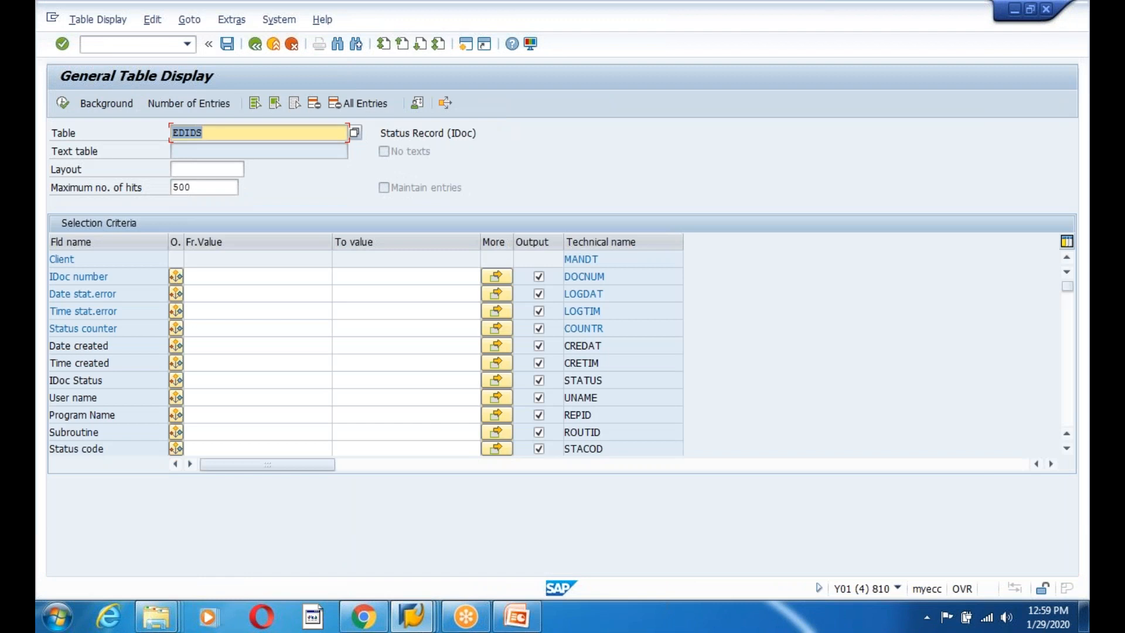
type("T")
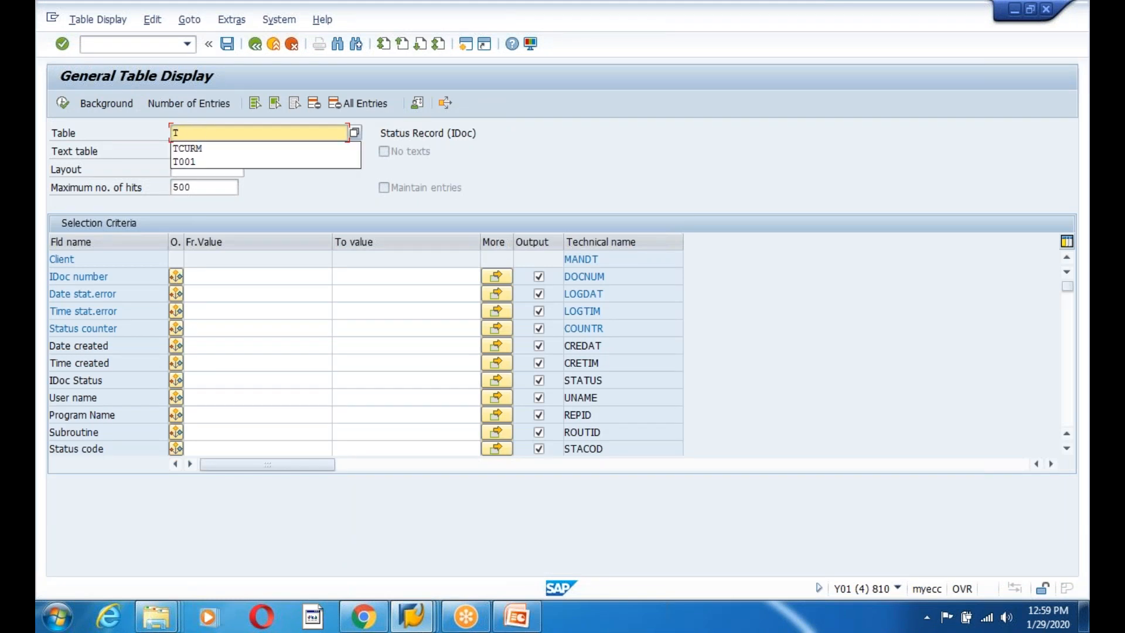
type("001")
key("Return")
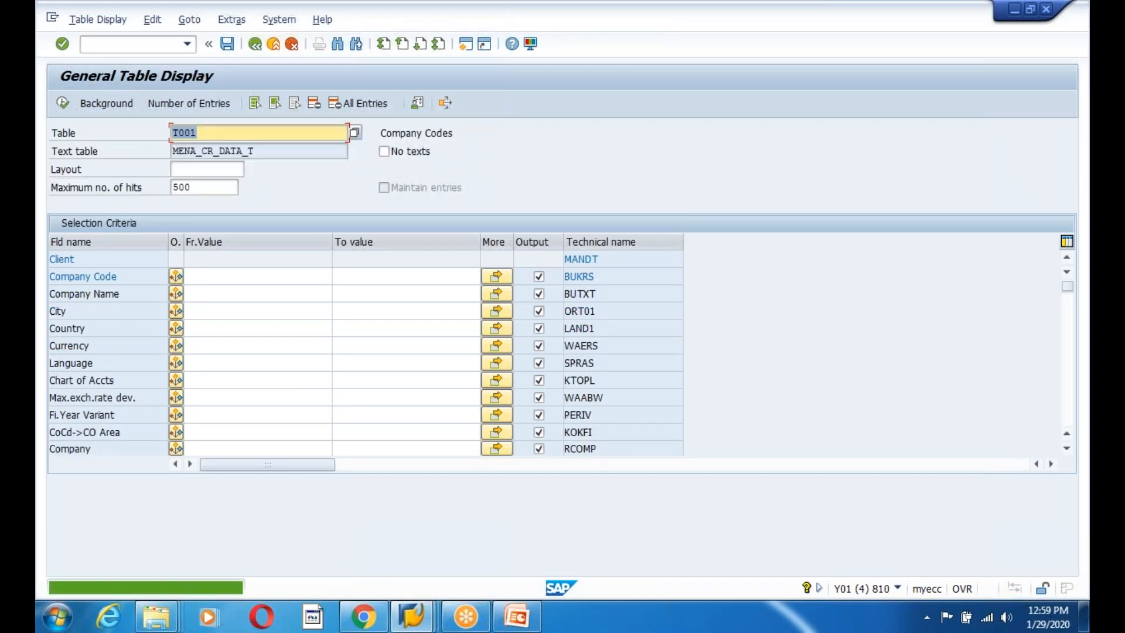
left_click(63, 105)
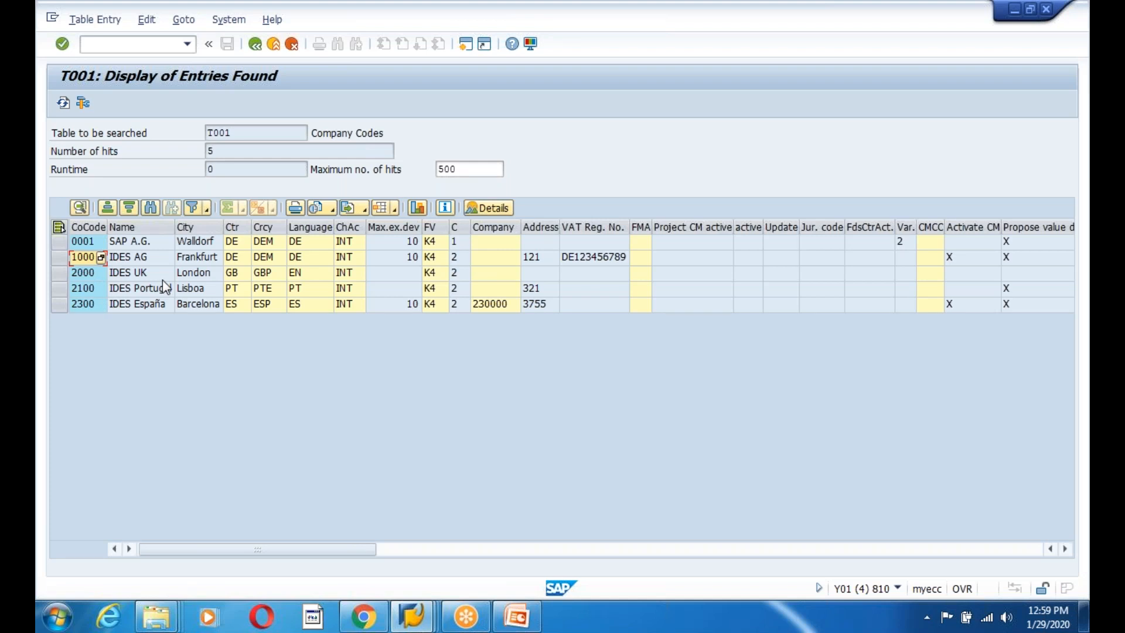
left_click(254, 44)
left_click(254, 44)
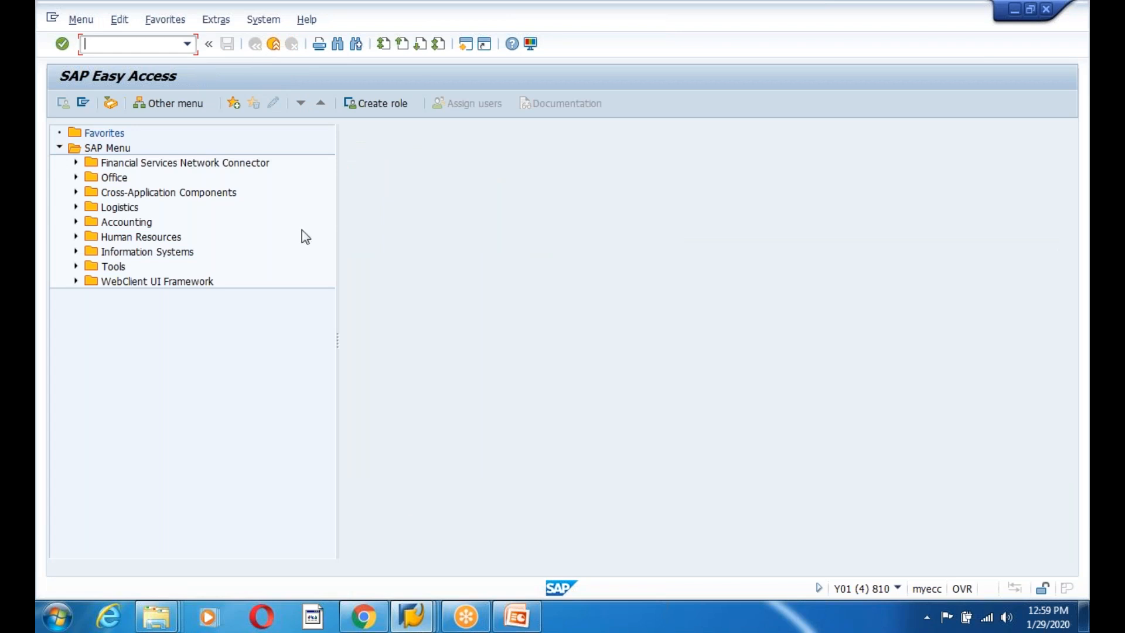
Bring the IDoc Display window forward and show only the IDoc's segments with errors.
left_click(411, 615)
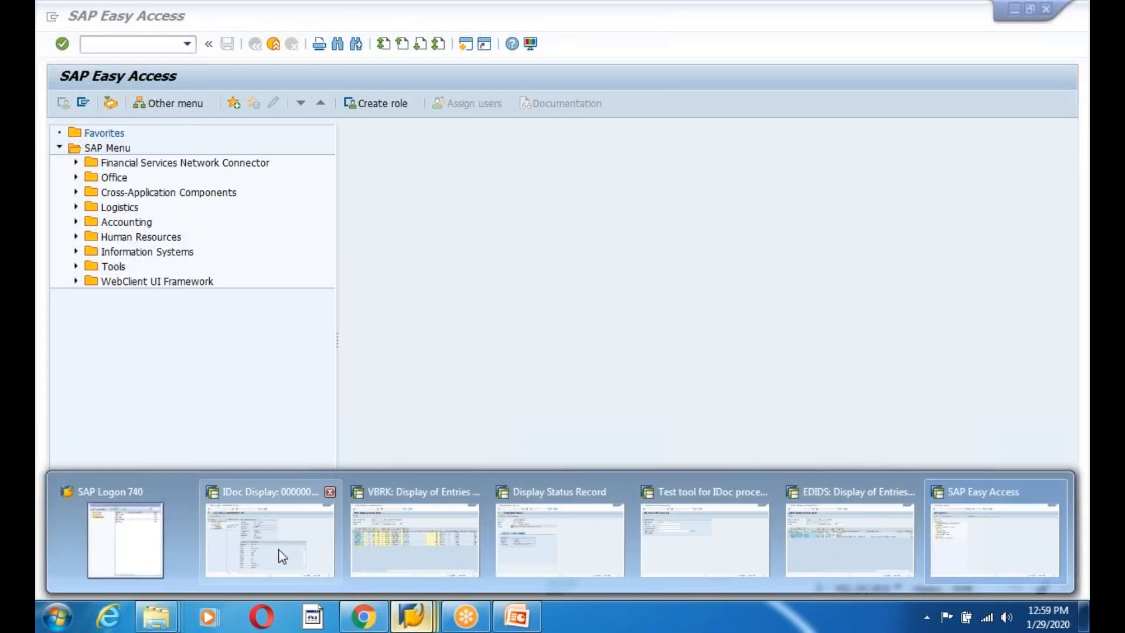
left_click(282, 555)
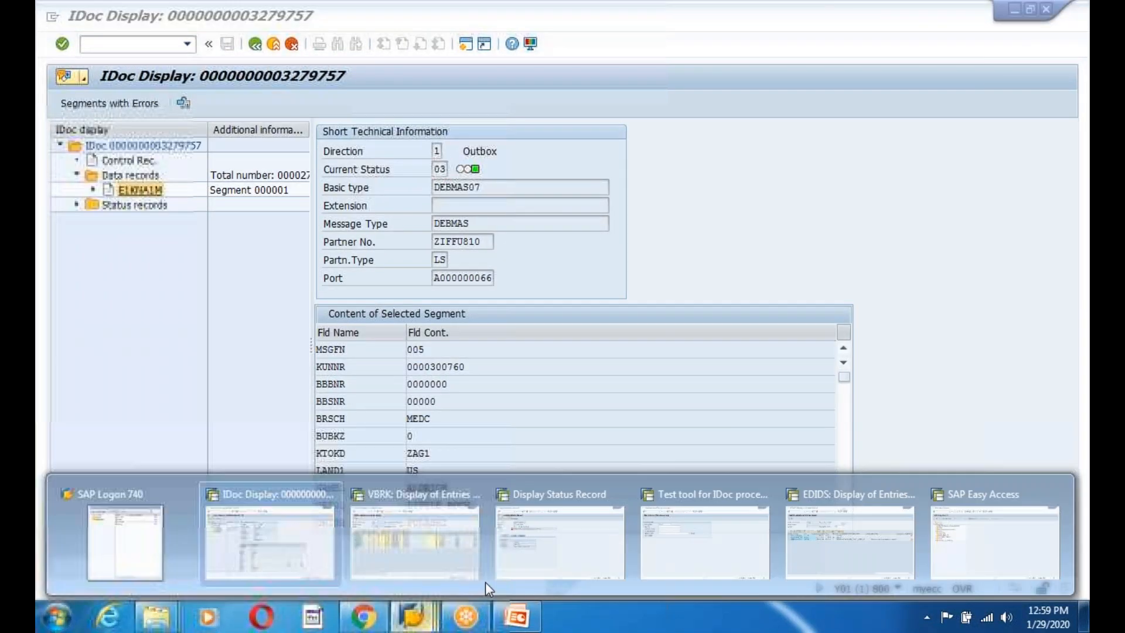
left_click(557, 543)
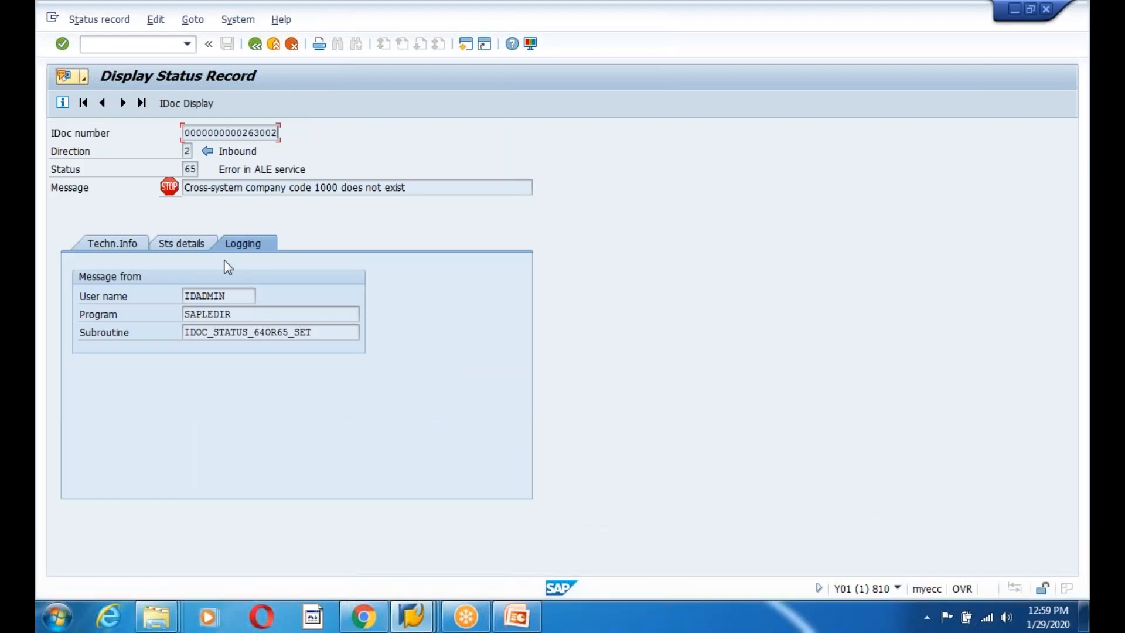
left_click(253, 46)
left_click(115, 20)
left_click(150, 40)
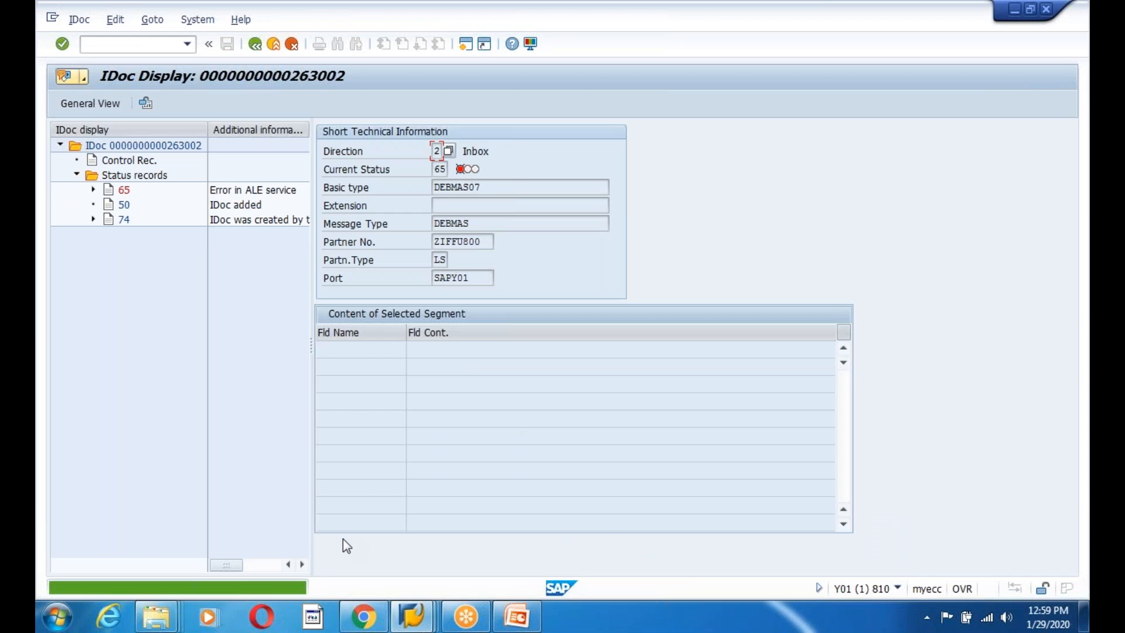
left_click(489, 367)
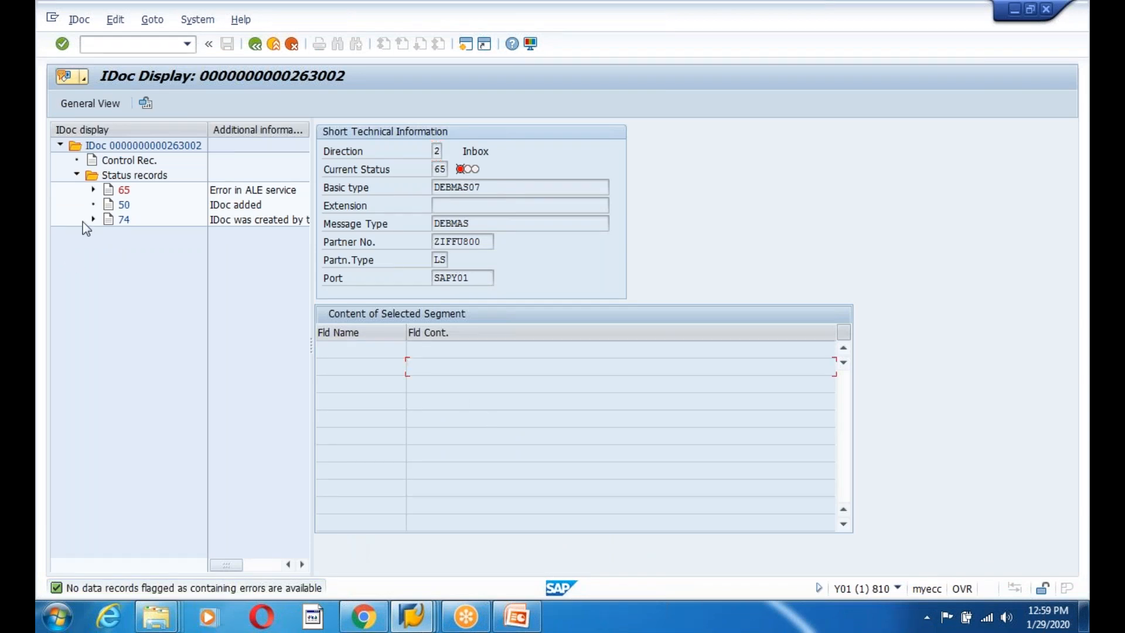
Read the long text of status 65's company code 1000 error.
left_click(120, 205)
left_click(196, 189)
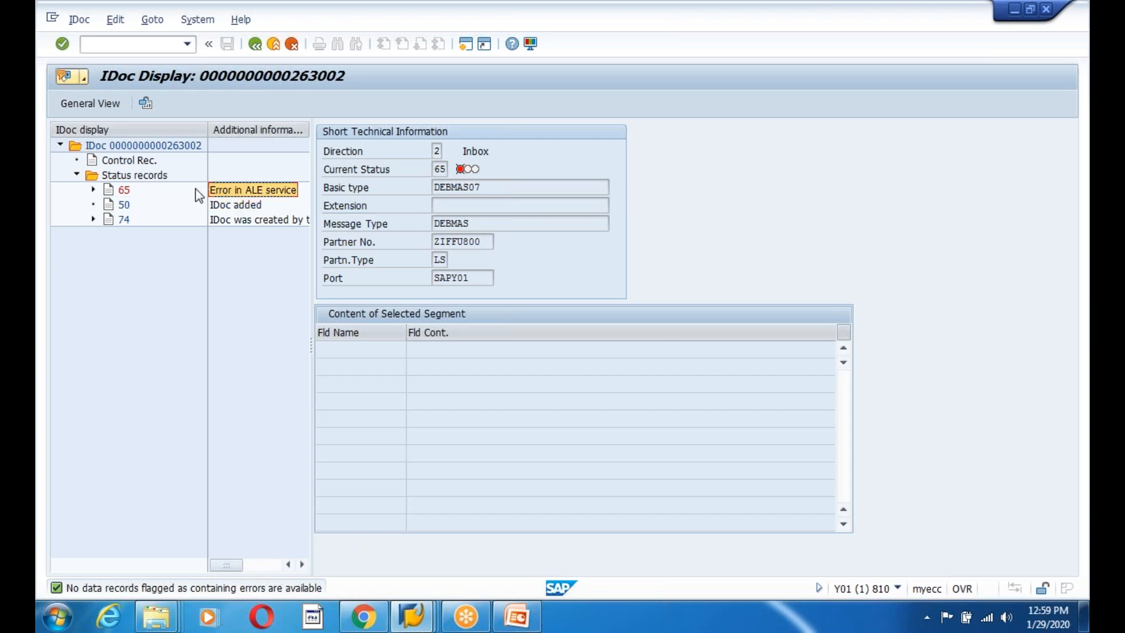
left_click(93, 190)
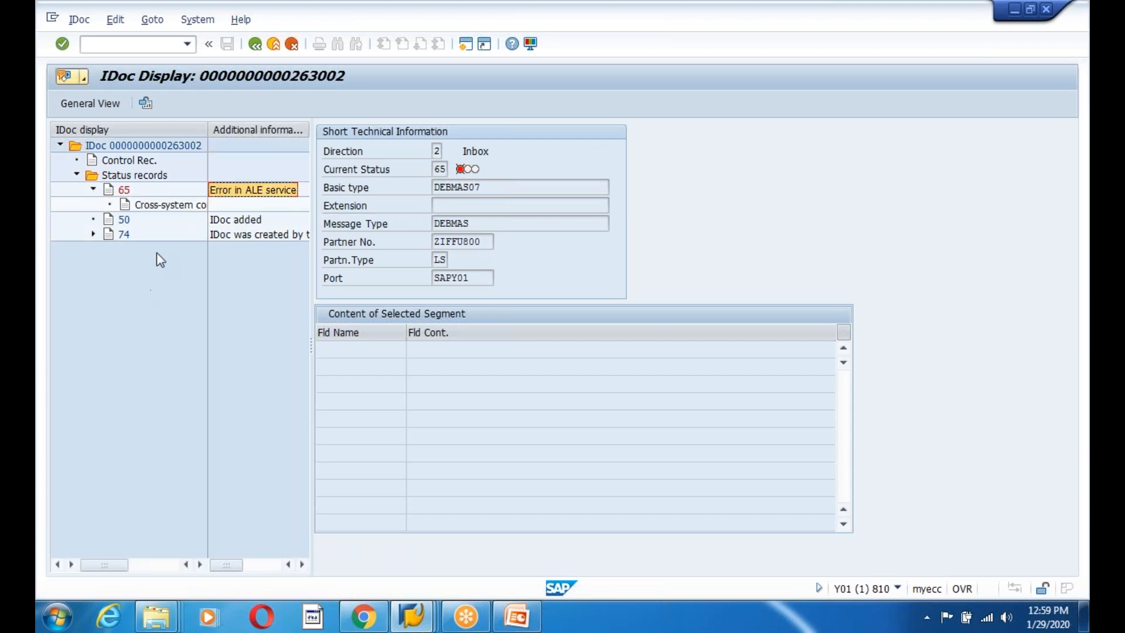
double_click(164, 204)
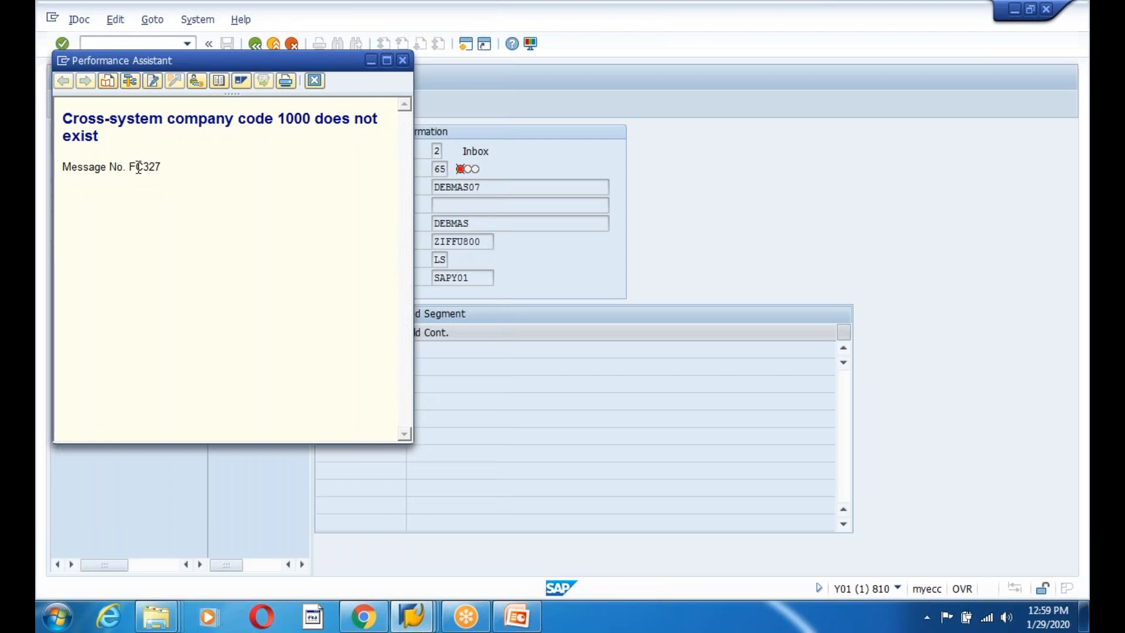
left_click(402, 60)
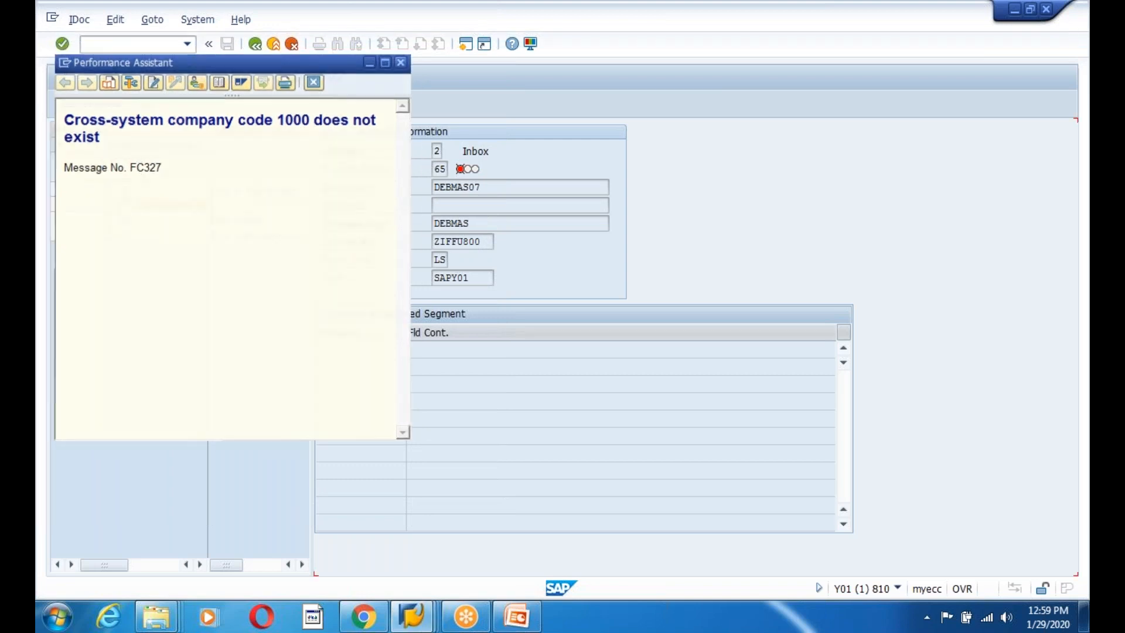
Reopen IDoc 263002 from the IDoc list and dismiss the information message.
left_click(255, 45)
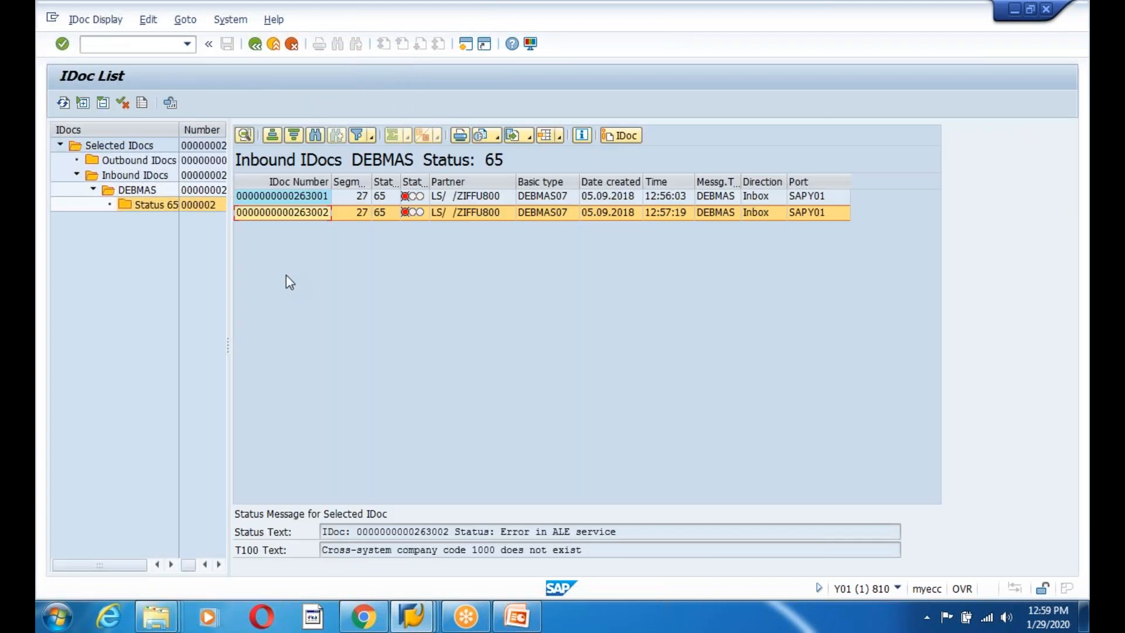
left_click(273, 213)
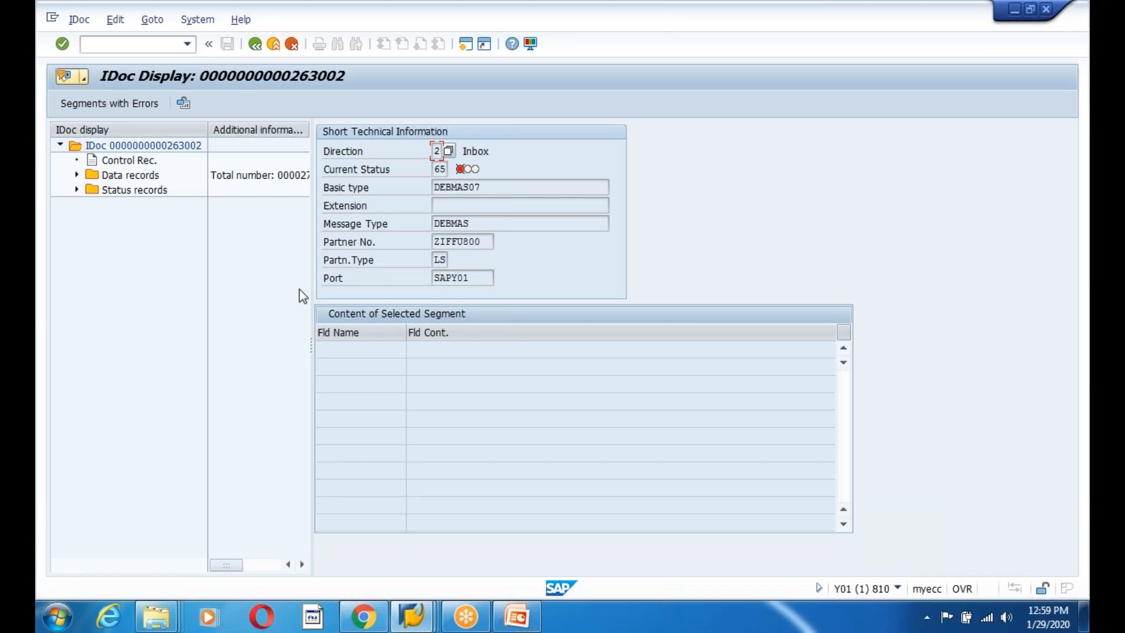
double_click(134, 145)
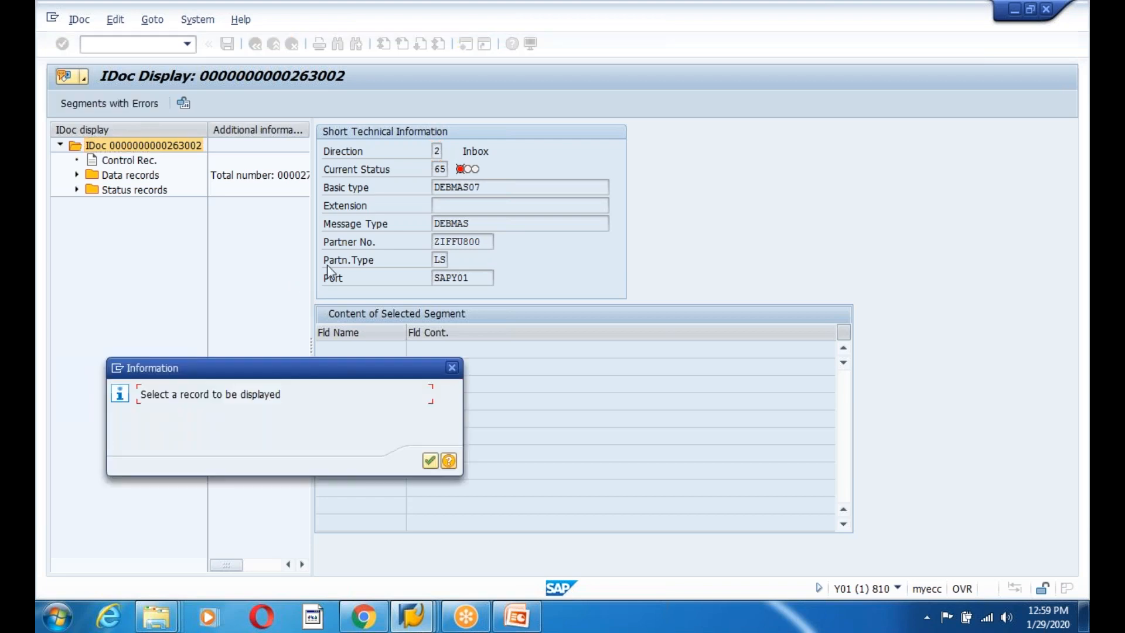
left_click(430, 461)
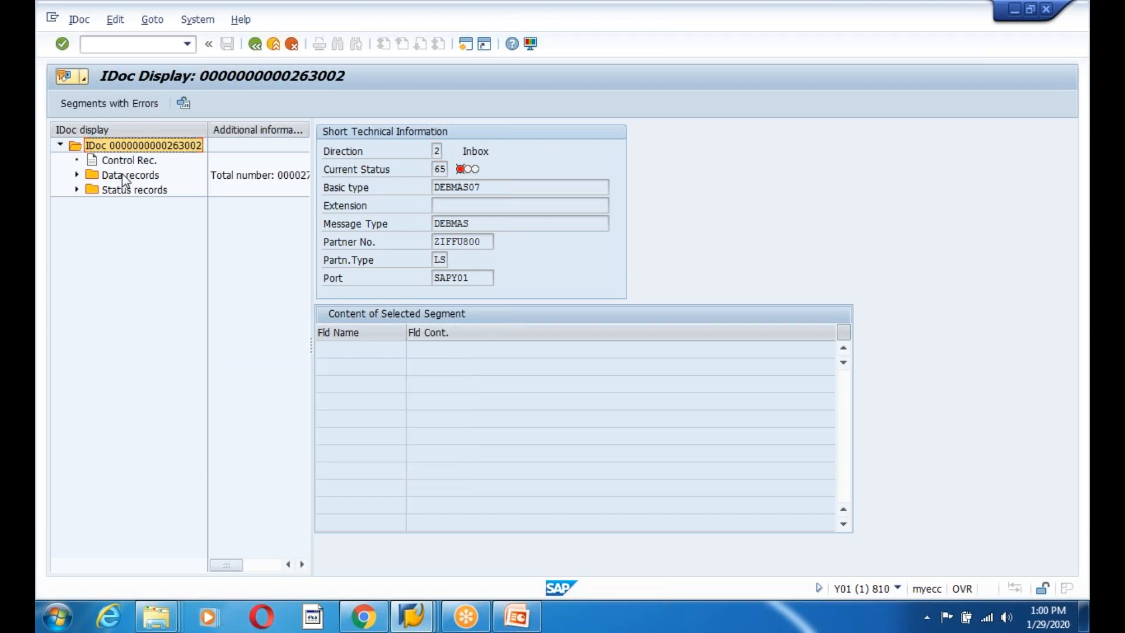
Open the control record of IDoc 263002, showing inbound DEBMAS07 in status 65.
left_click(122, 178)
left_click(127, 165)
left_click(126, 180)
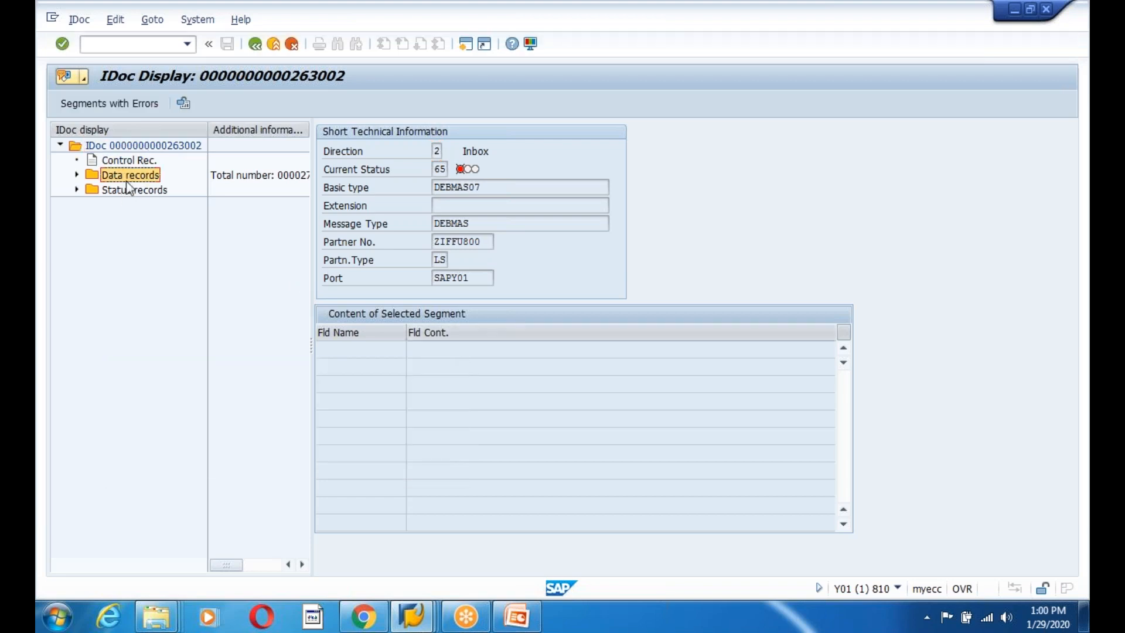
left_click(127, 191)
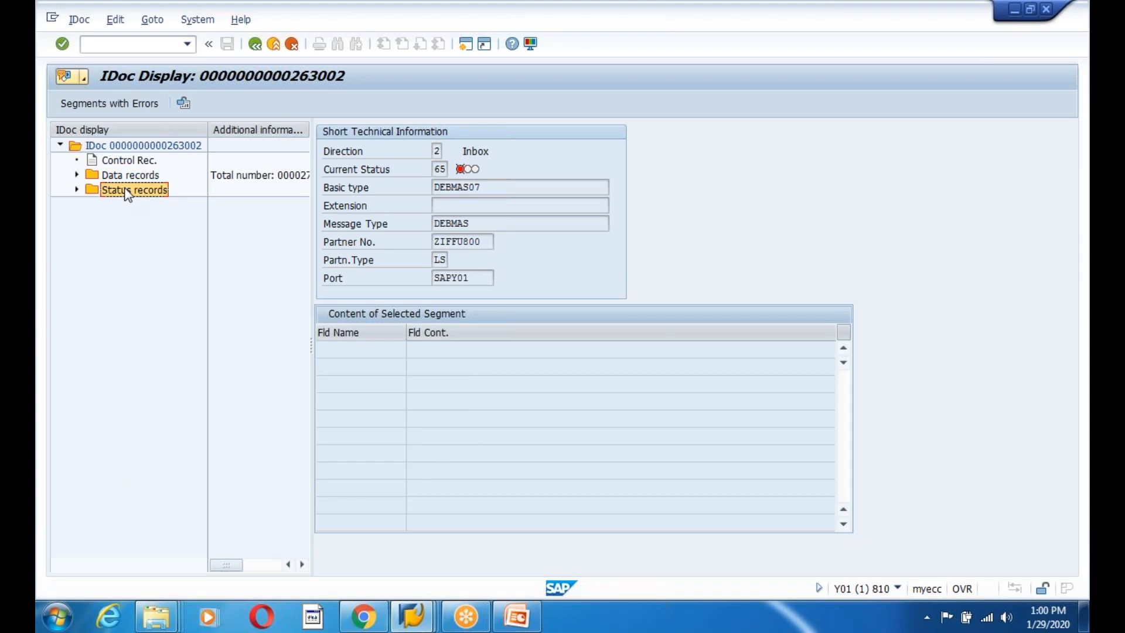
left_click(77, 189)
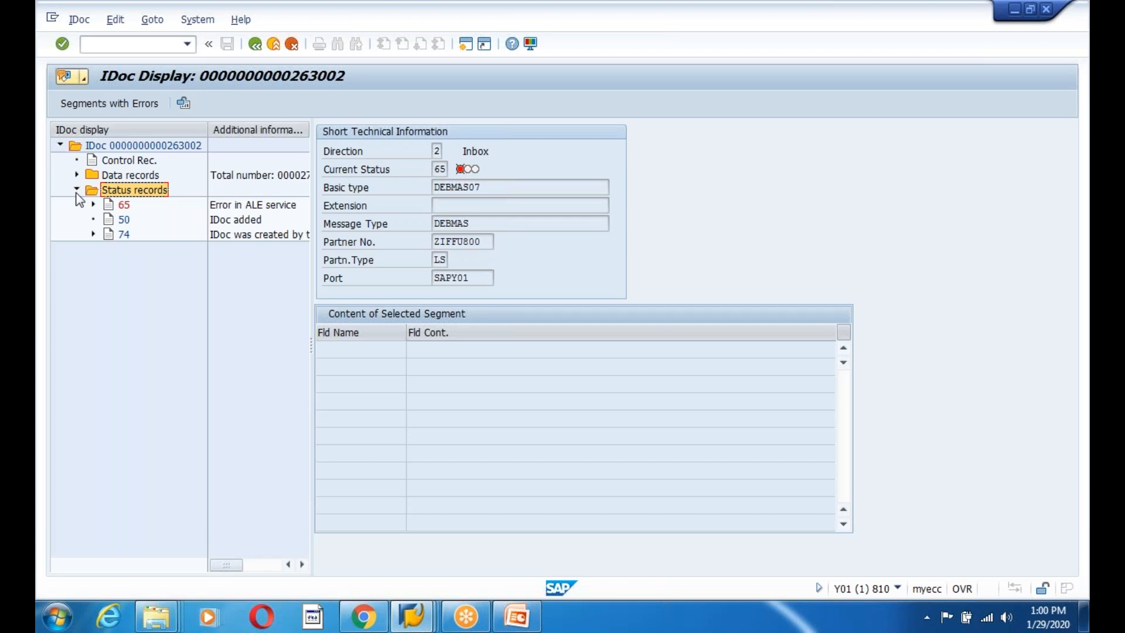
left_click(494, 349)
double_click(127, 160)
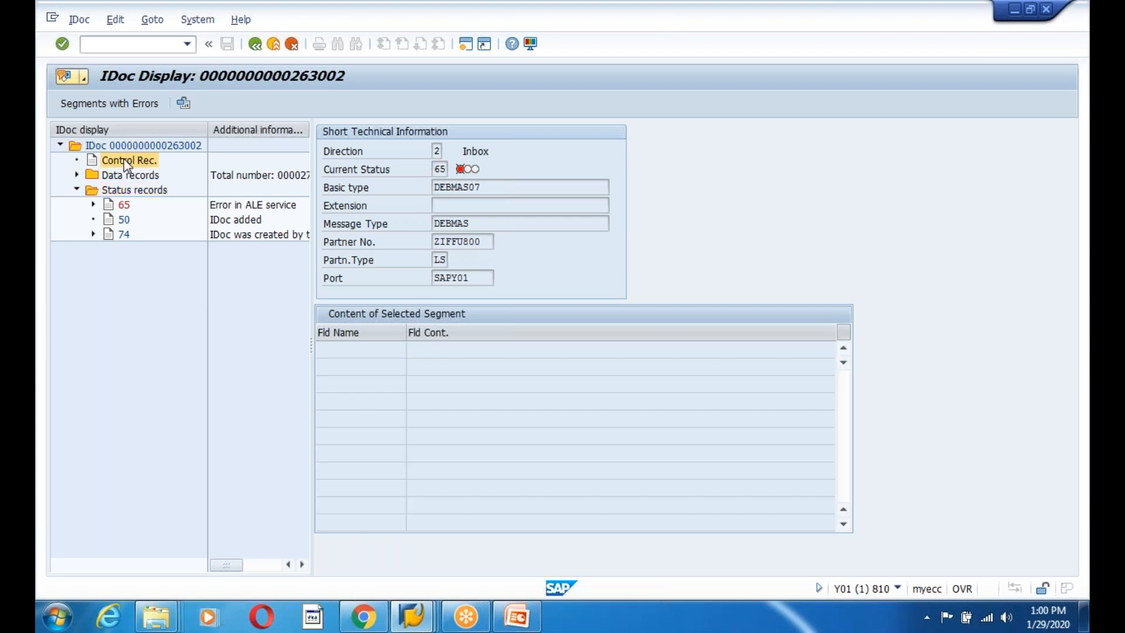
left_click(254, 45)
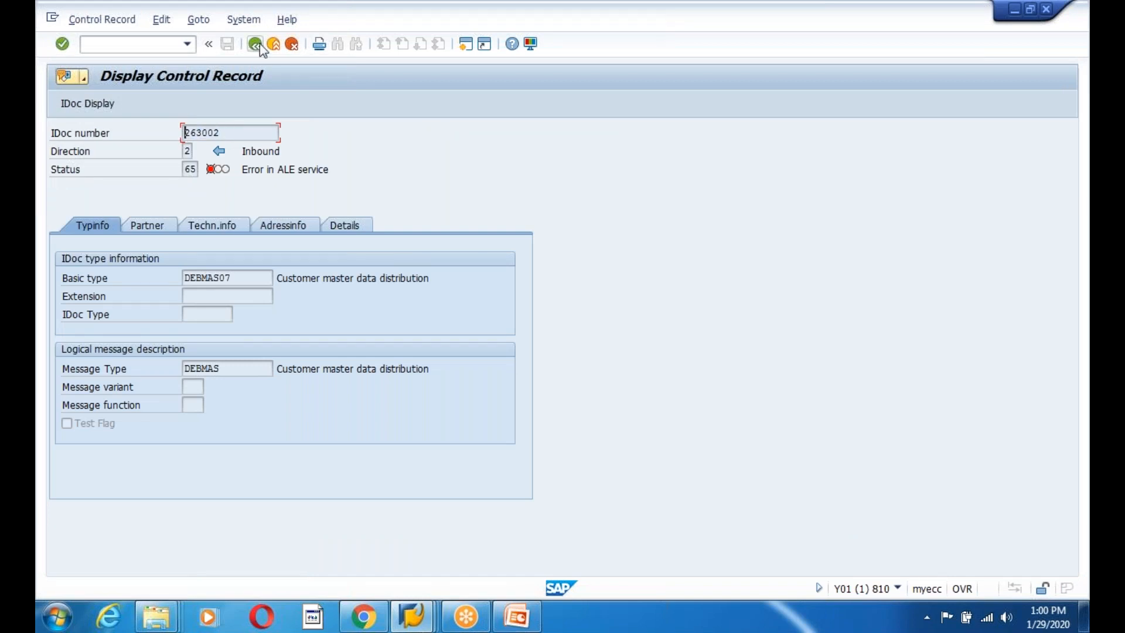
Load IDoc 263002 into WE19 and choose inbound testing through a function module.
left_click(253, 47)
left_click(253, 47)
type("we19")
key("Return")
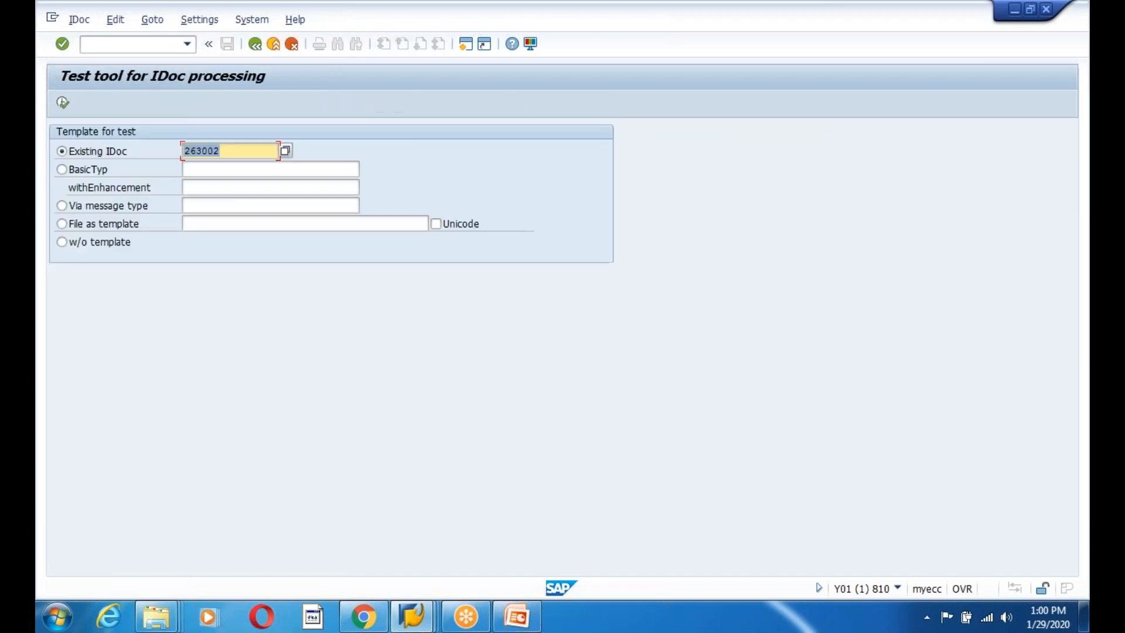
left_click(62, 103)
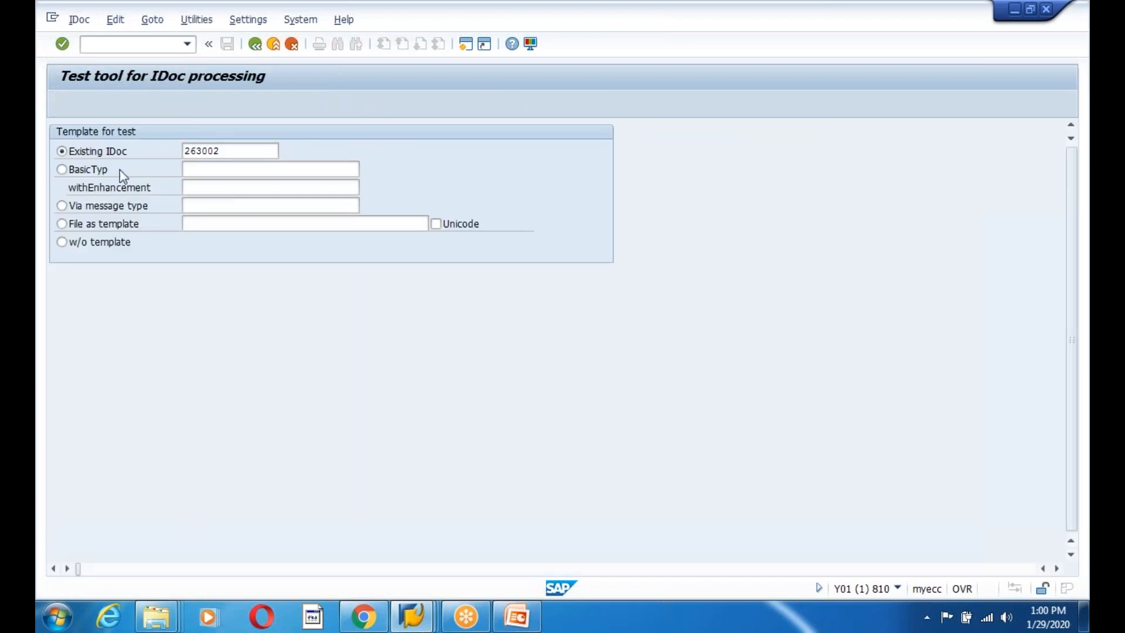
left_click(375, 104)
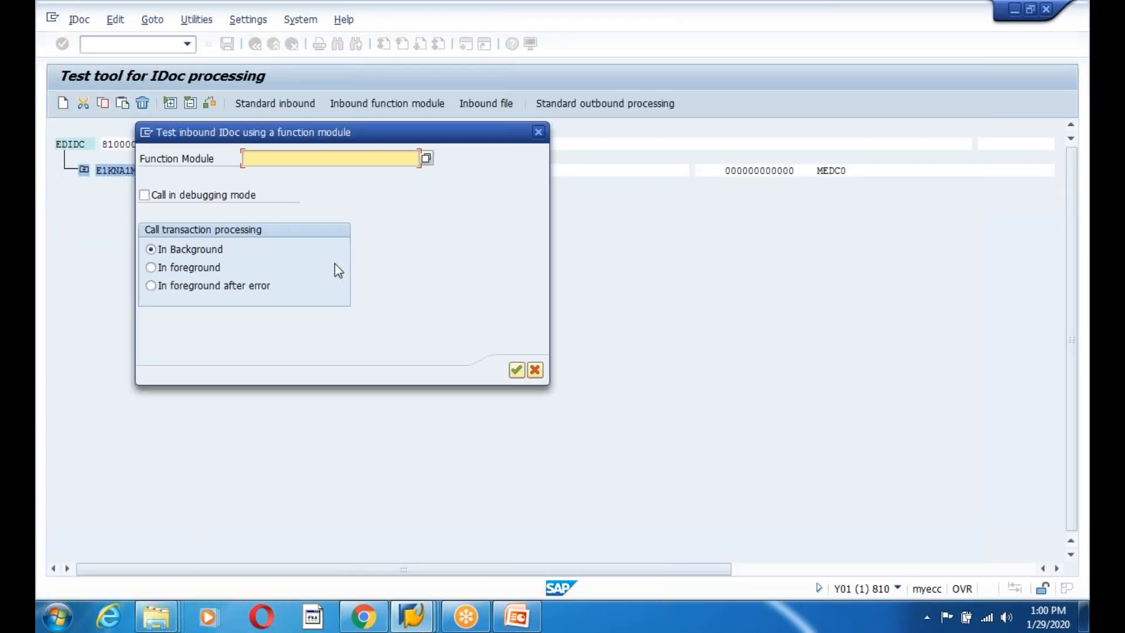
Call IDOC_INPUT_DEBITOR in debugging mode, halting in the ABAP Debugger at line 27.
type("IDO")
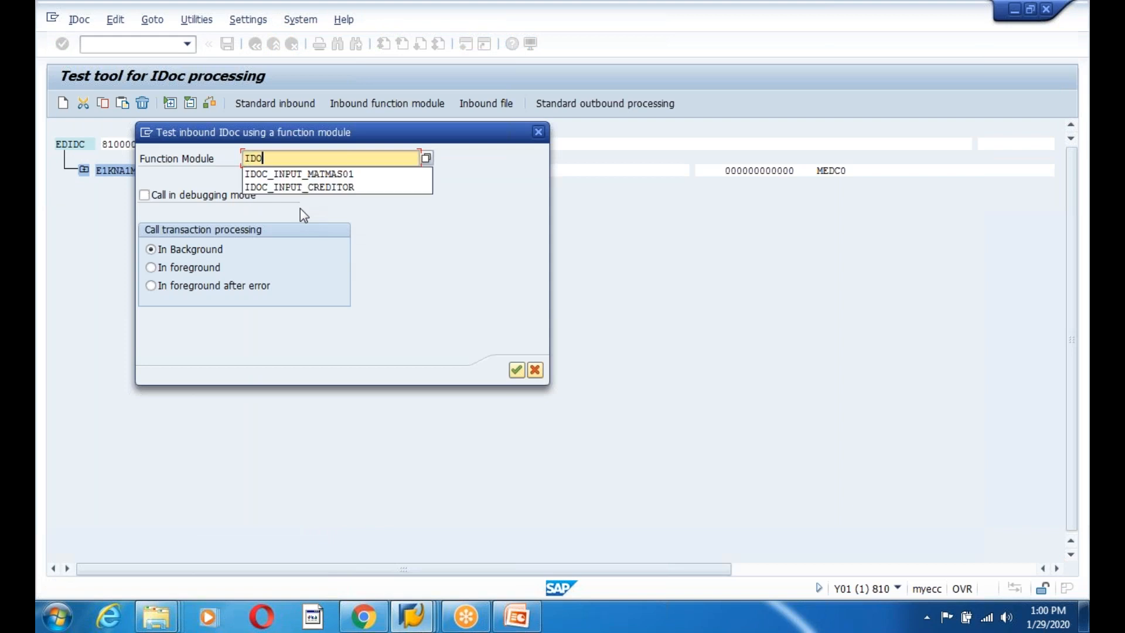
type("C_INP")
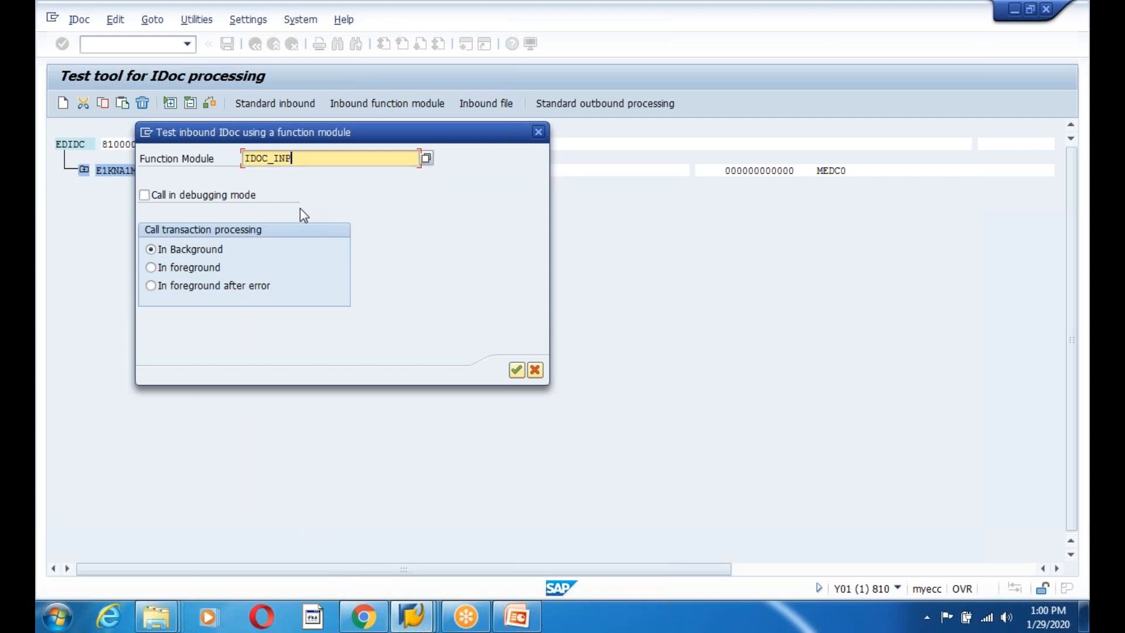
type("UT")
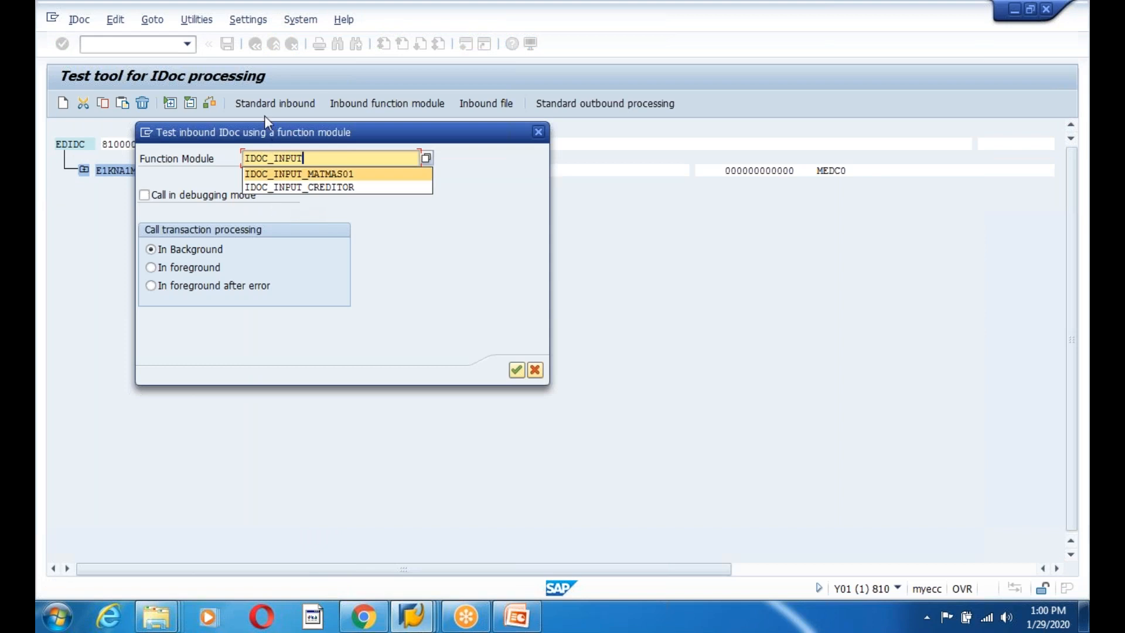
left_click(318, 156)
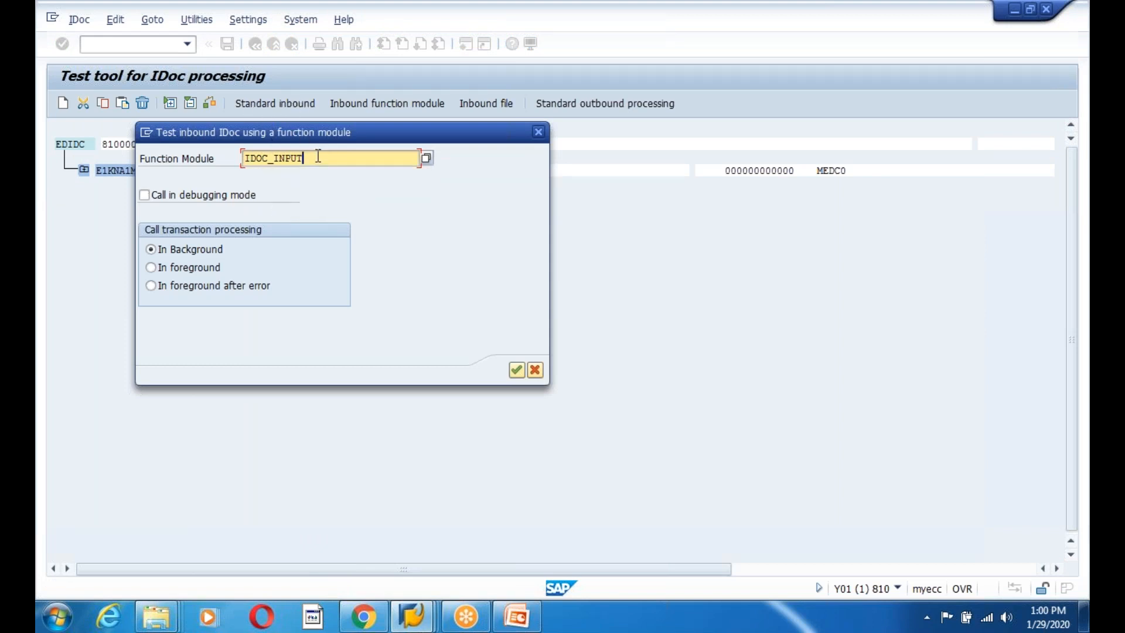
type("_")
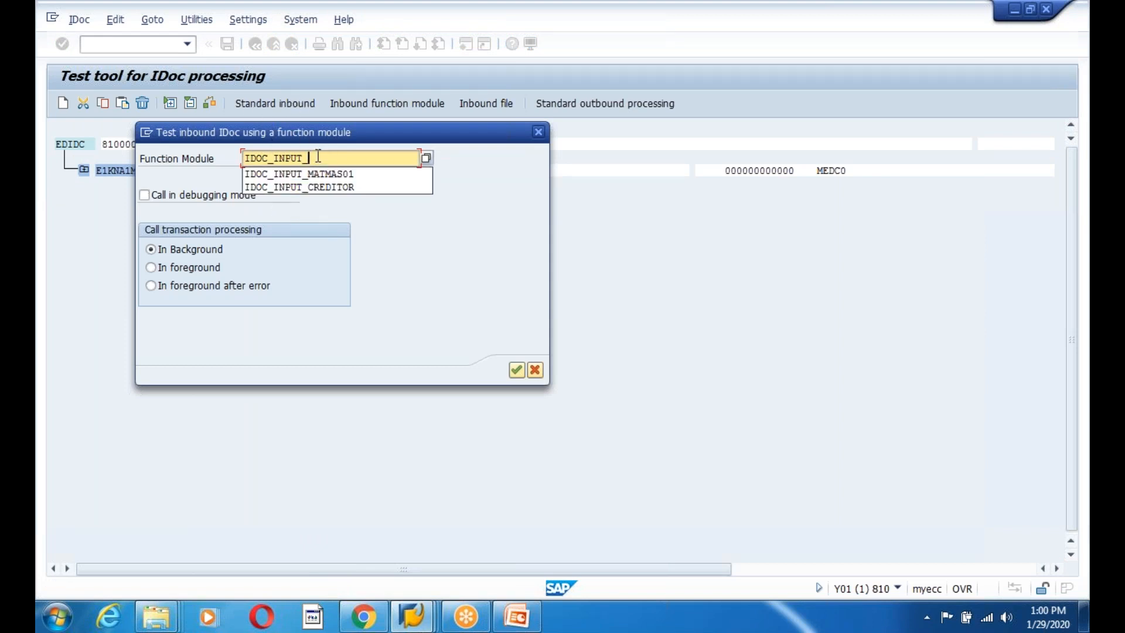
type("DEBITOR")
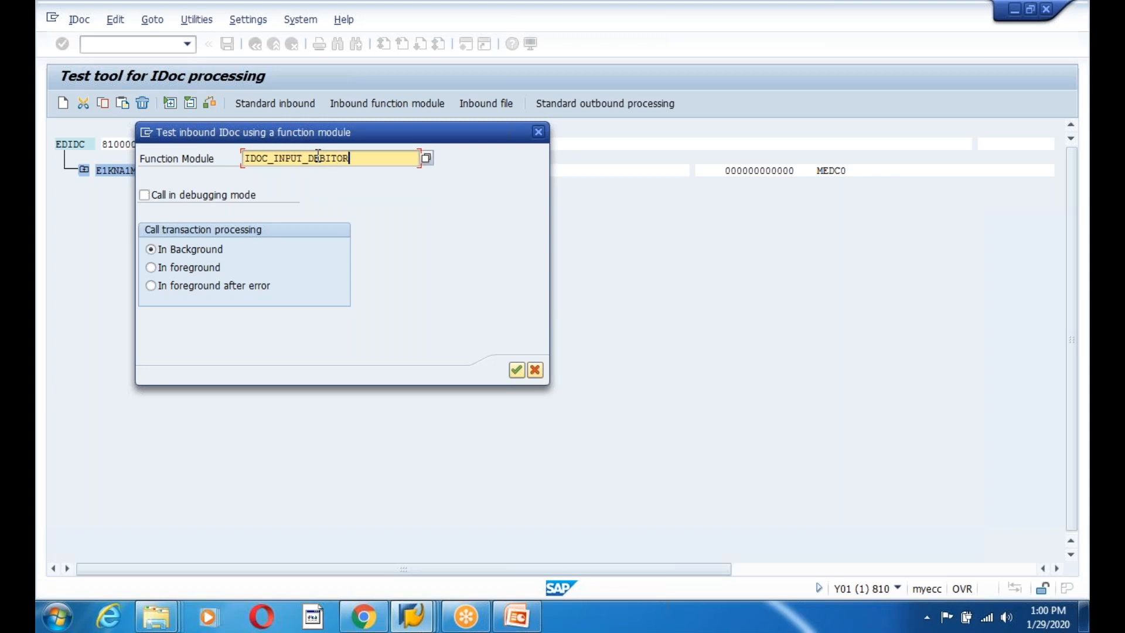
left_click(145, 195)
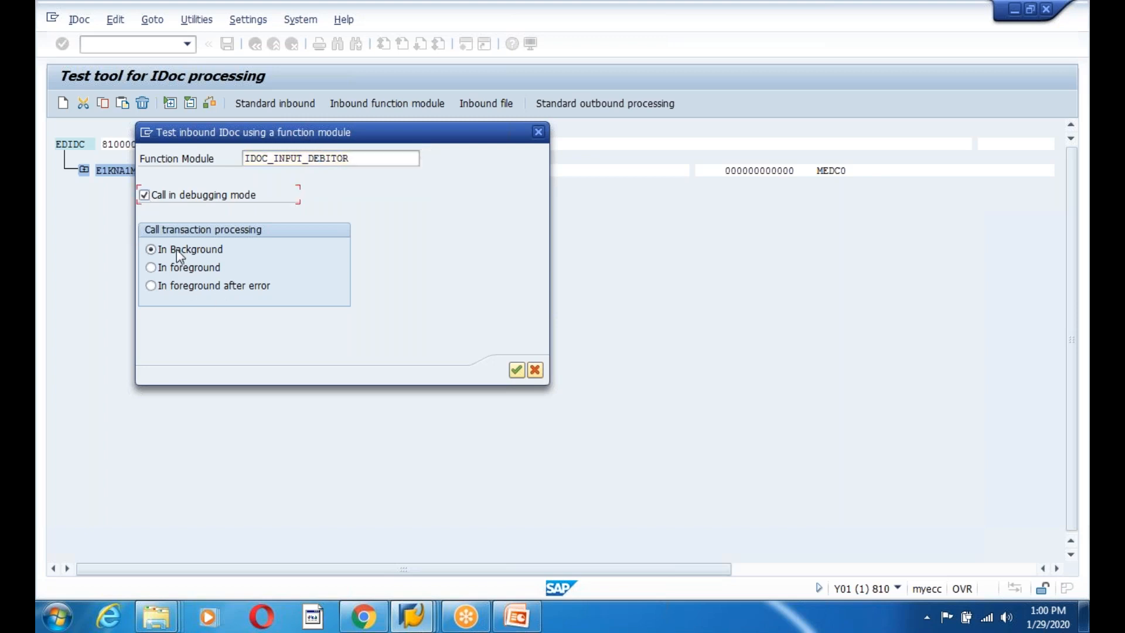
left_click(516, 370)
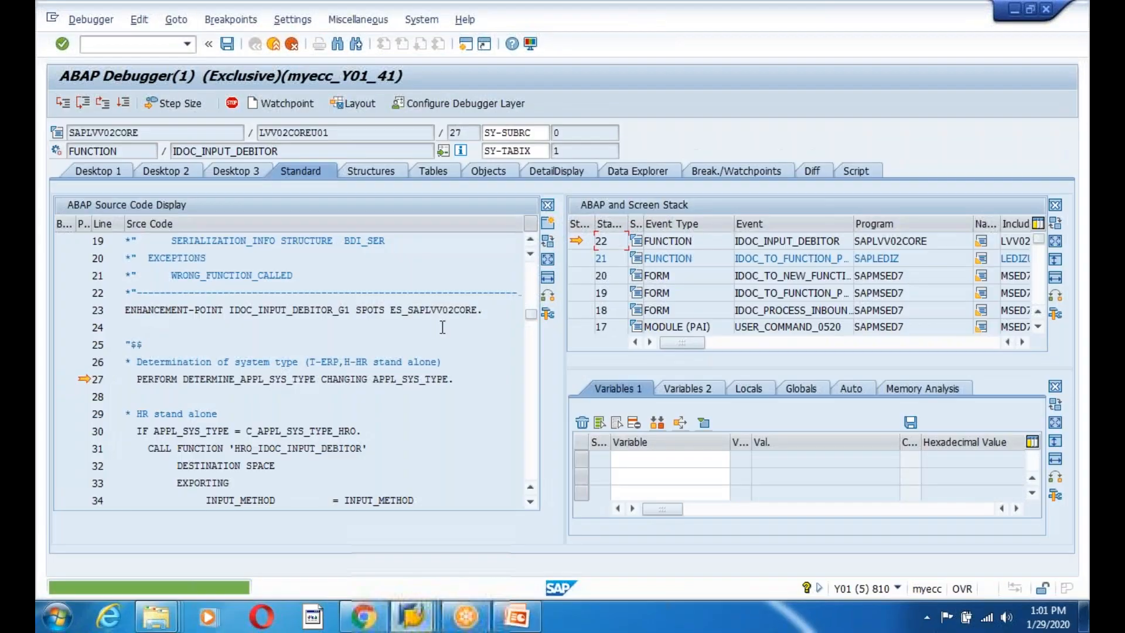
Step through DETERMINE_APPL_SYS_TYPE and into ERP_IDOC_INPUT_DEBITOR.
left_click_drag(280, 151, 165, 155)
left_click(256, 412)
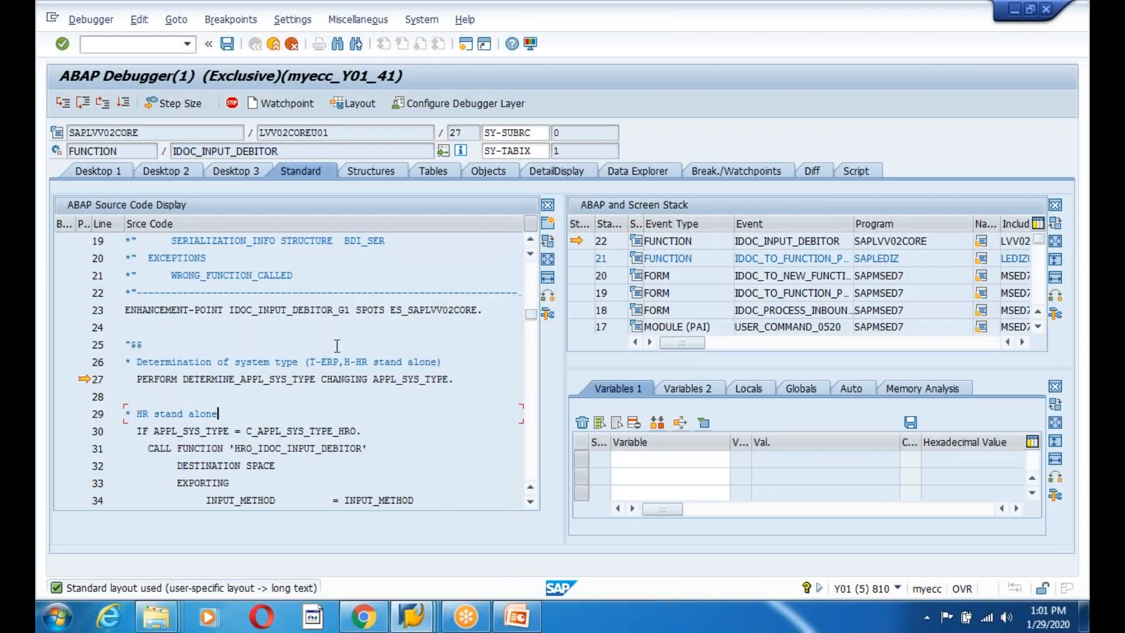
left_click(65, 106)
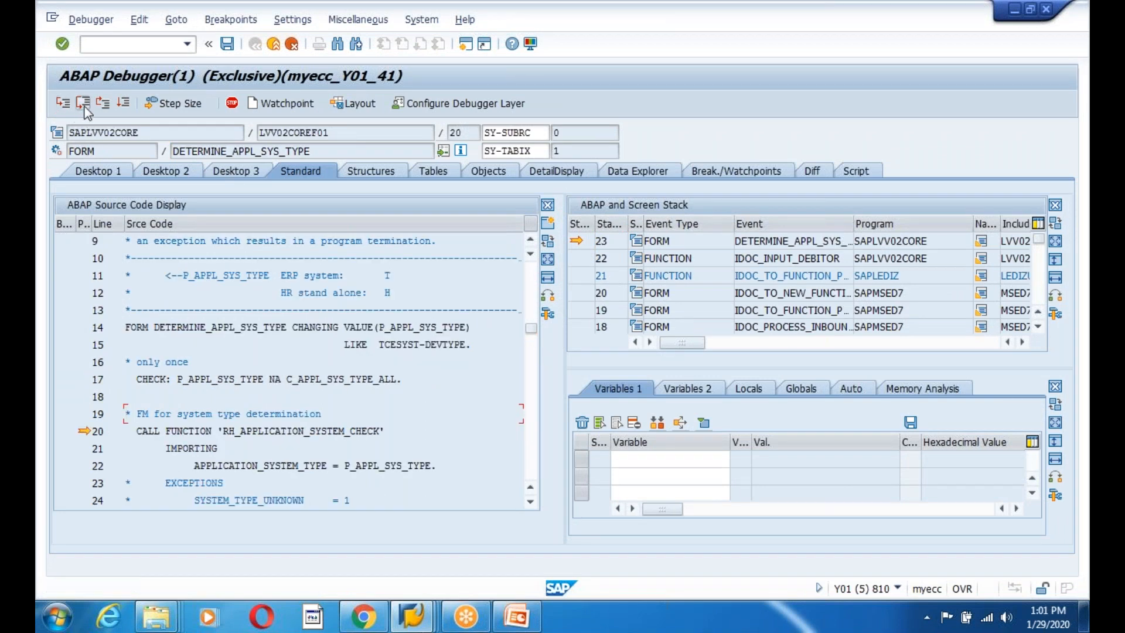
left_click(82, 103)
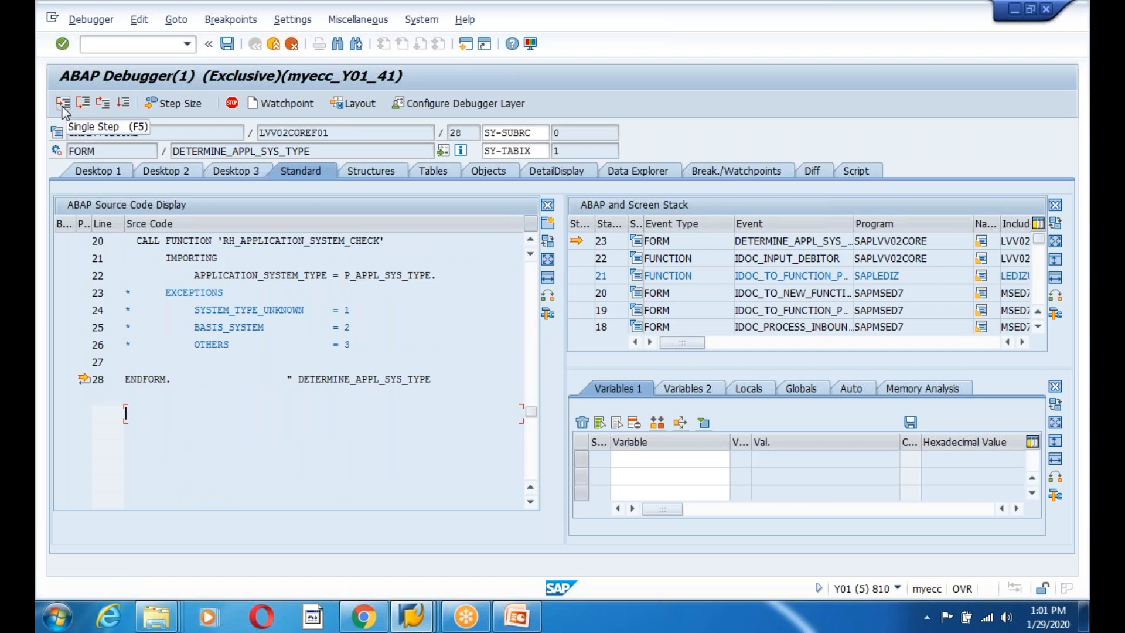
left_click(64, 108)
left_click(63, 108)
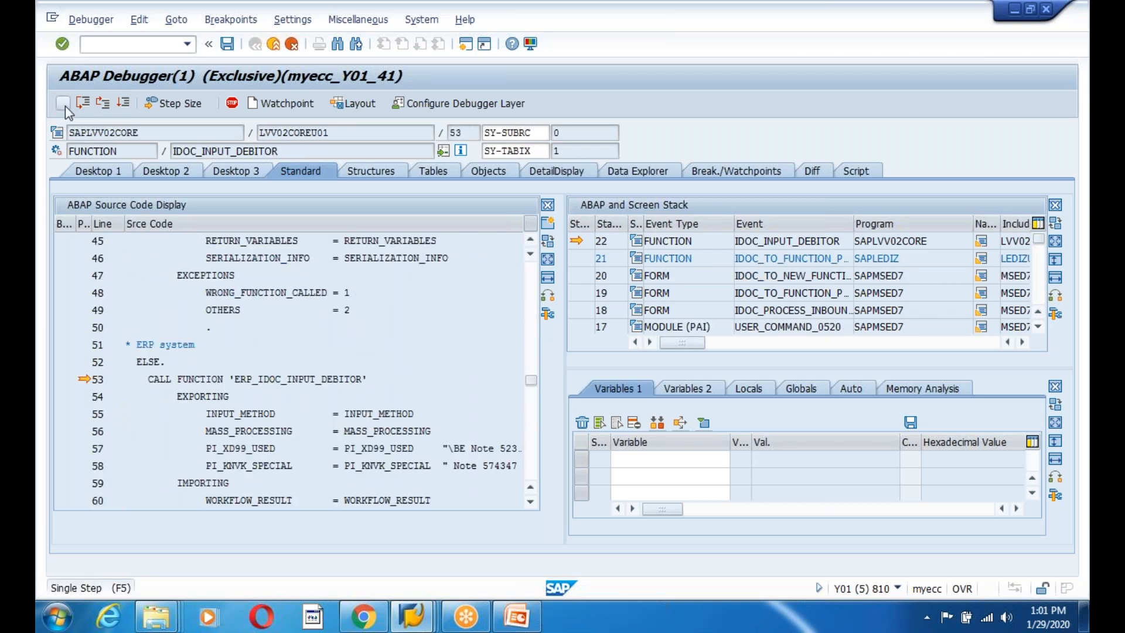
left_click(65, 106)
Advance to line 15 and highlight the read_idoc method call.
left_click(65, 107)
left_click(65, 106)
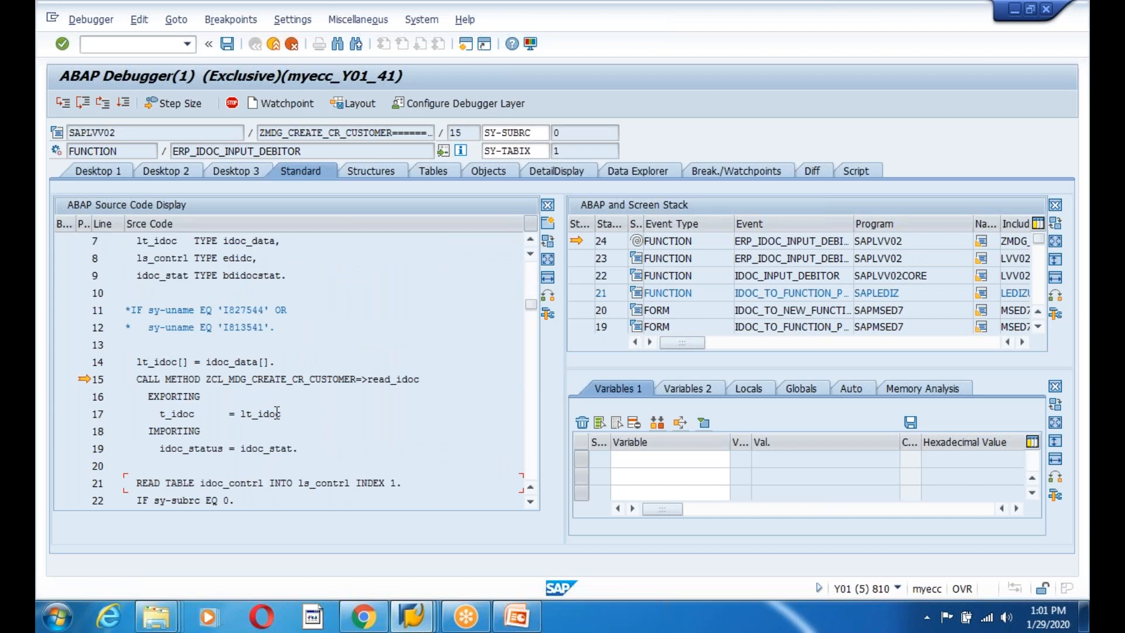
left_click_drag(206, 379, 429, 382)
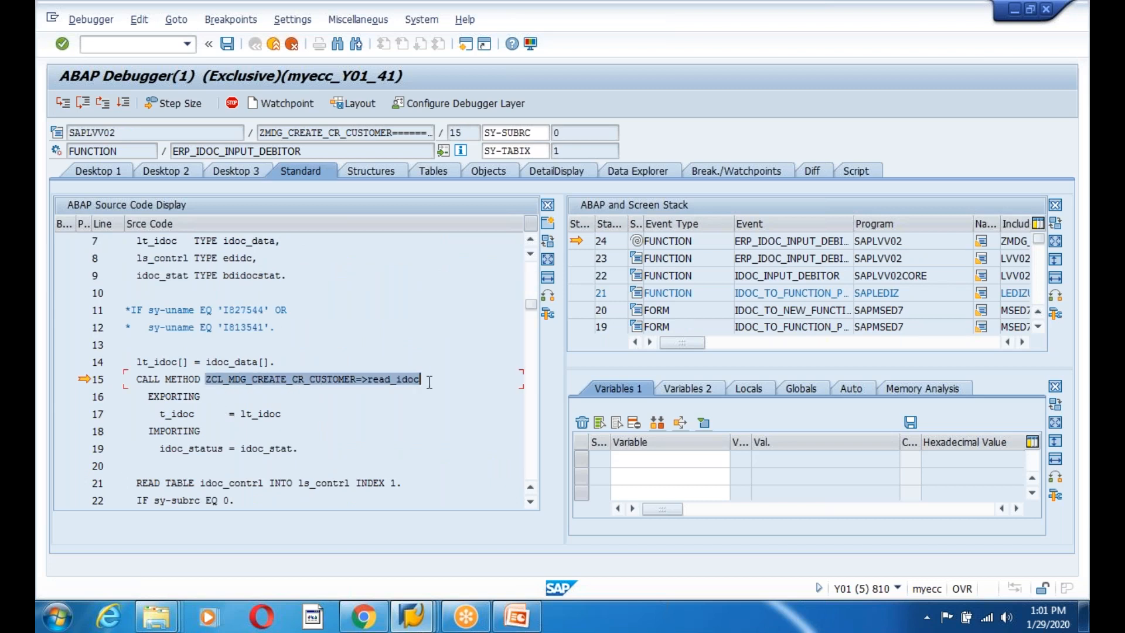
left_click(428, 382)
left_click(269, 409)
left_click(211, 381)
left_click_drag(248, 380, 299, 381)
left_click(298, 414)
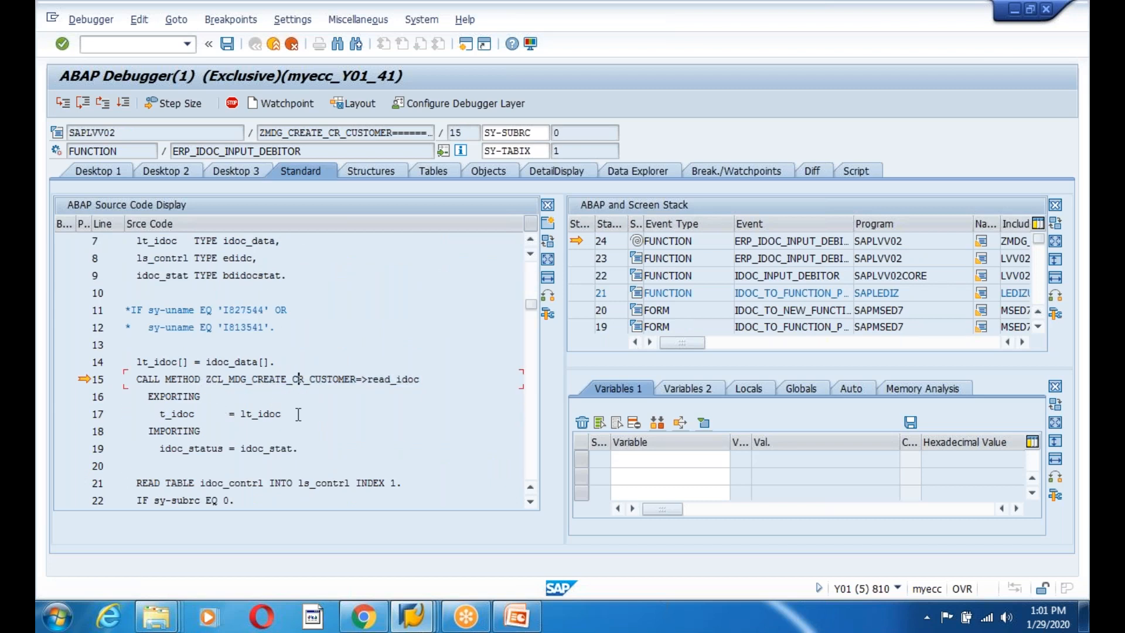
left_click_drag(444, 374, 166, 380)
left_click(347, 427)
left_click(352, 378)
scroll(394, 366, "down", 2)
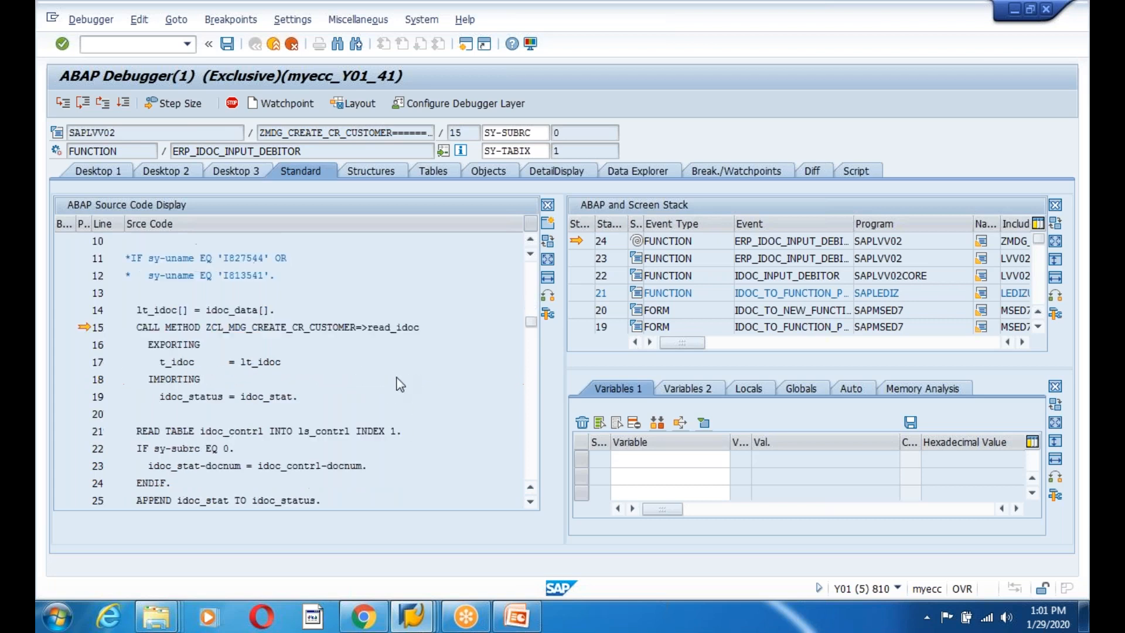
Step over read_idoc and watch IDOC_STAT, showing status 53 and message MDGCUST 402.
left_click(83, 104)
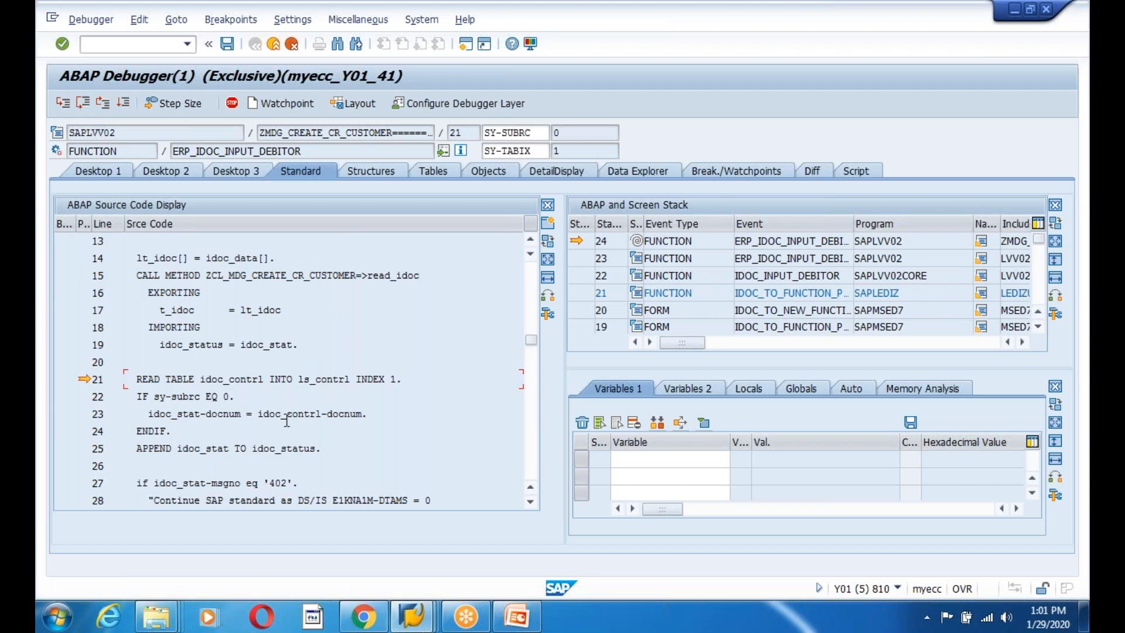
double_click(260, 346)
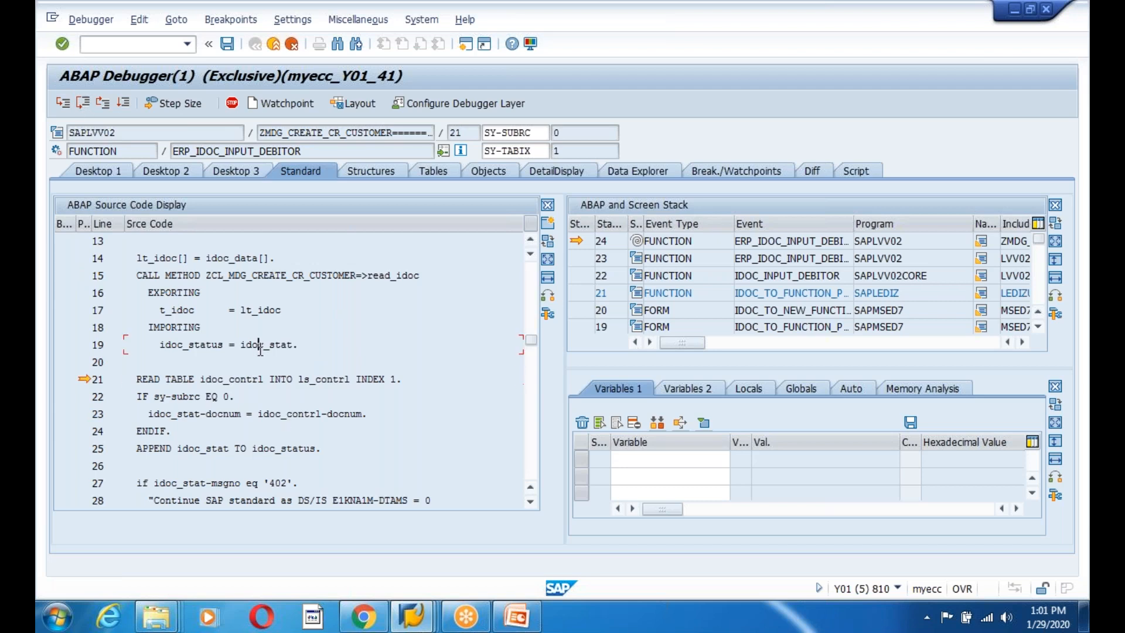
double_click(612, 460)
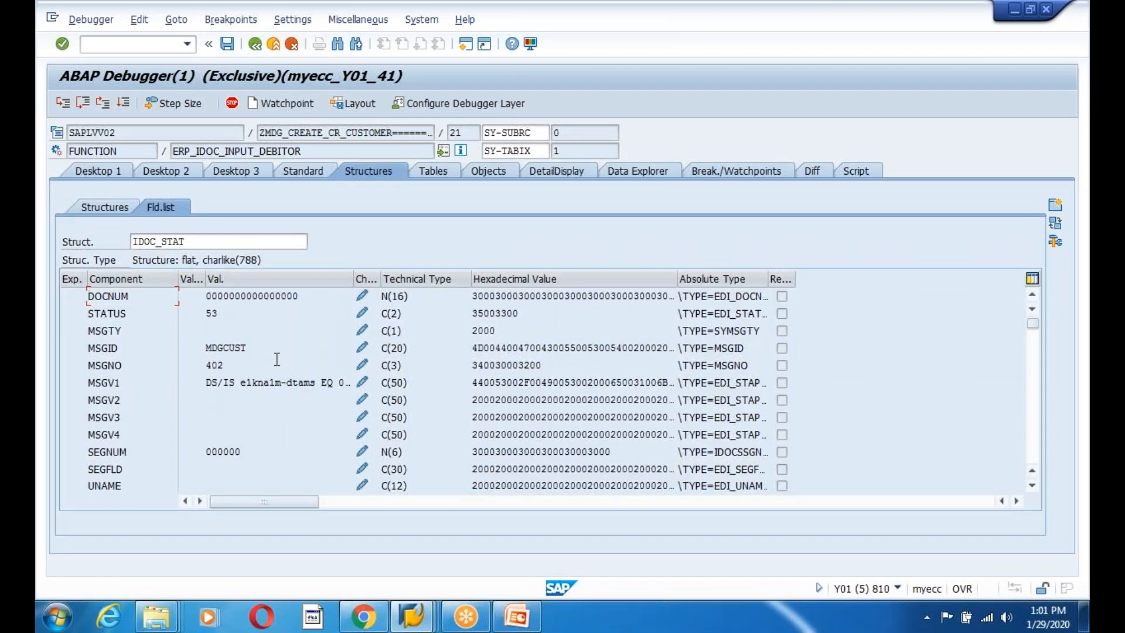
Place the variables panel beside the source and reopen IDOC_STAT's component list.
left_click_drag(261, 349, 156, 351)
key("ctrl+c")
scroll(298, 396, "down", 2)
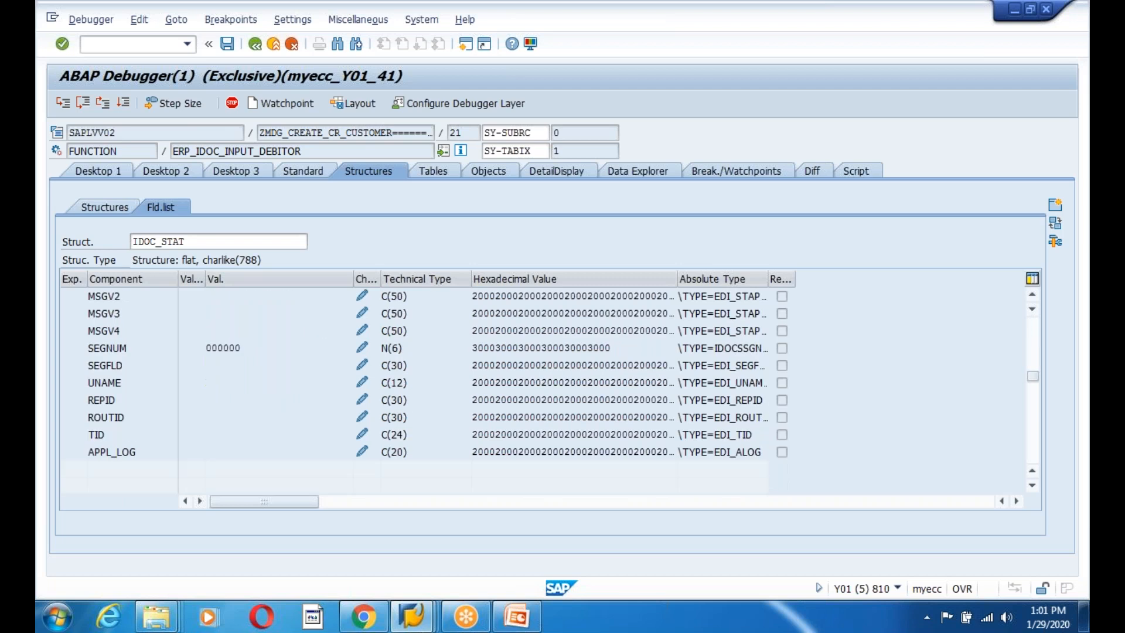
scroll(298, 396, "up", 2)
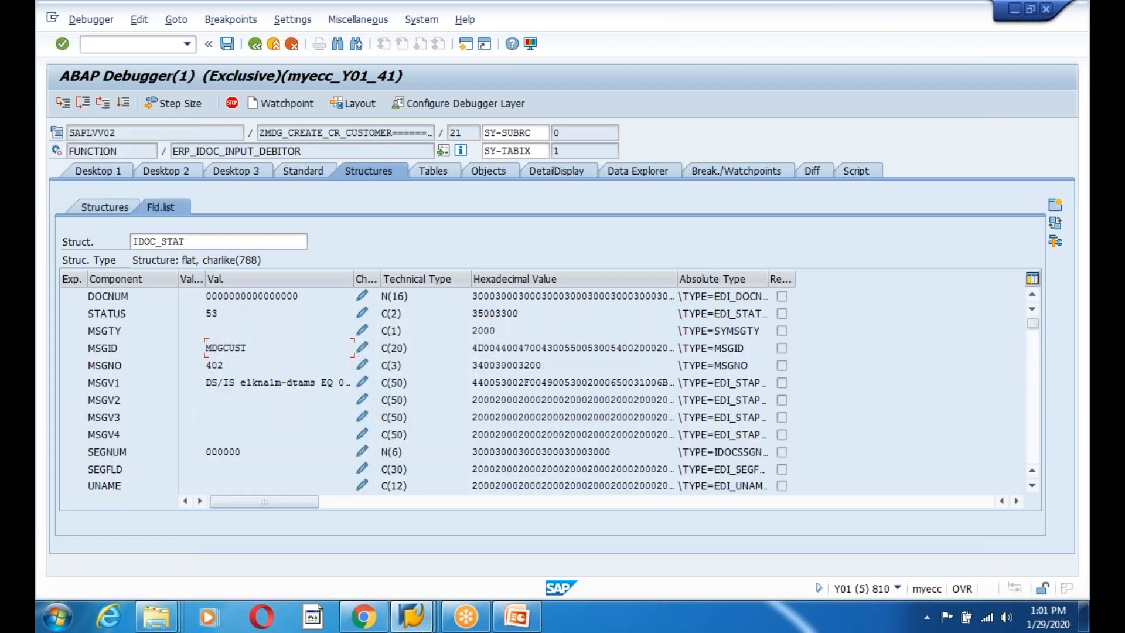
left_click(98, 170)
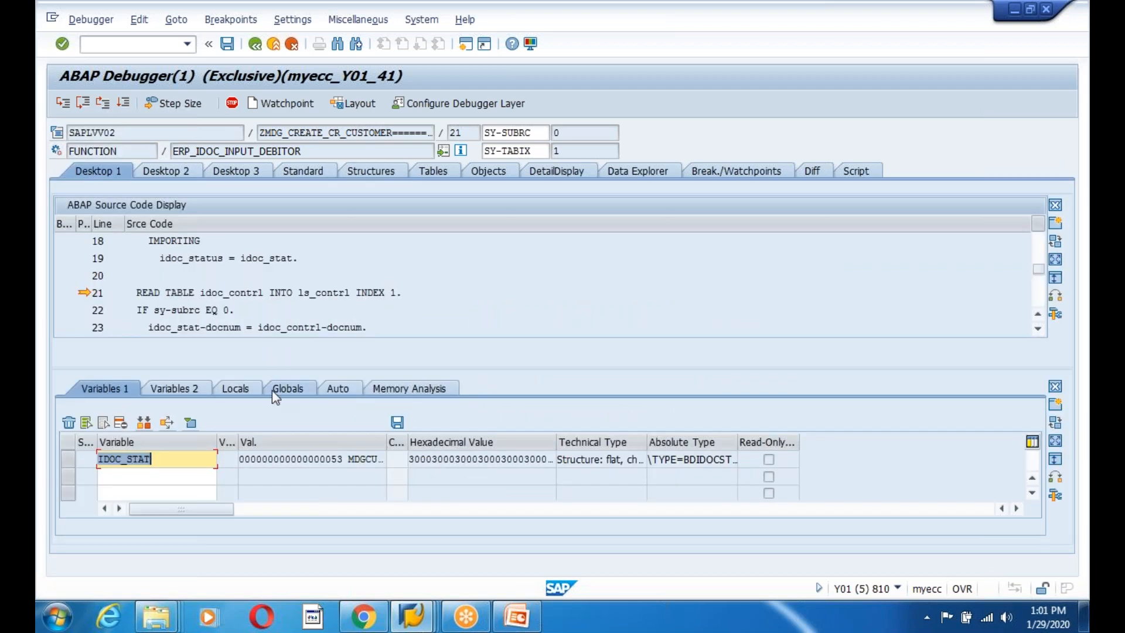
left_click(1059, 463)
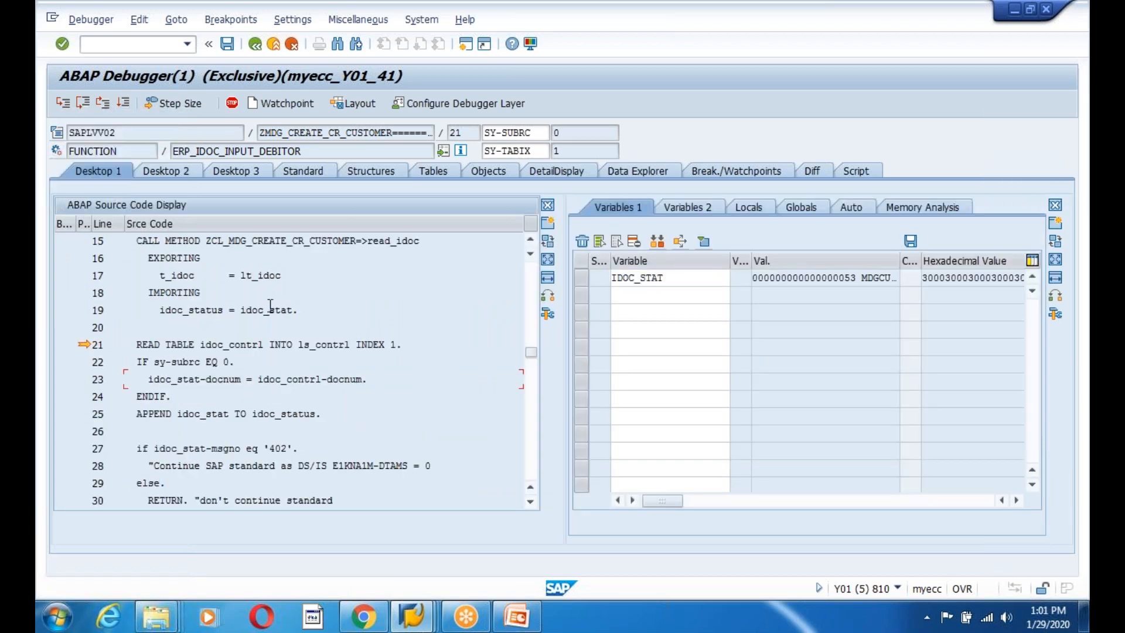
left_click(265, 309)
double_click(667, 280)
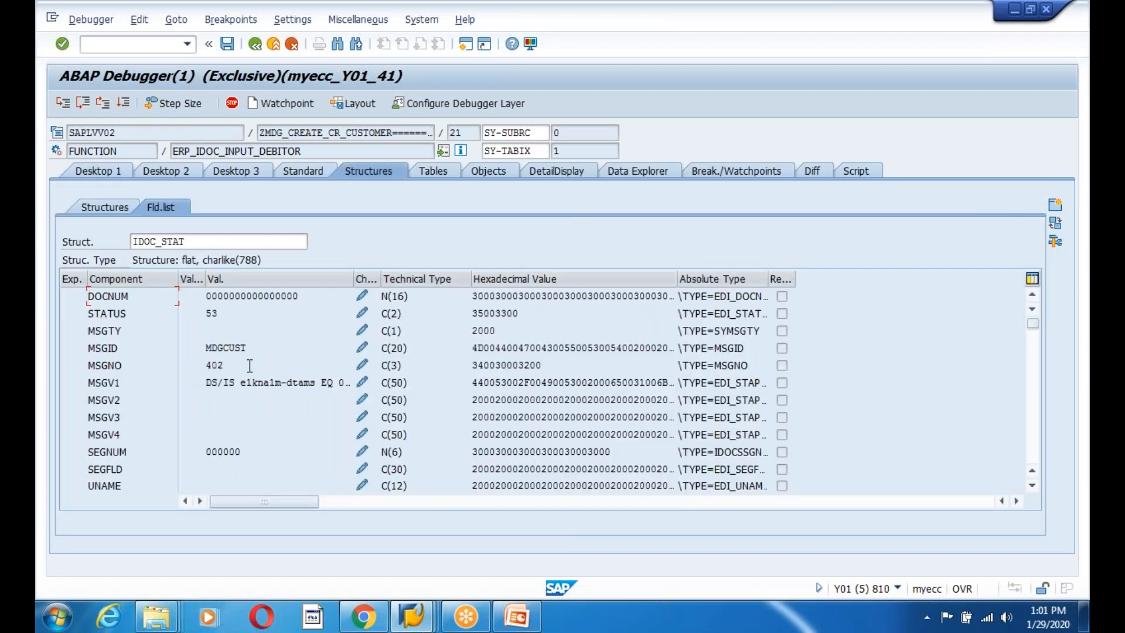
left_click(105, 171)
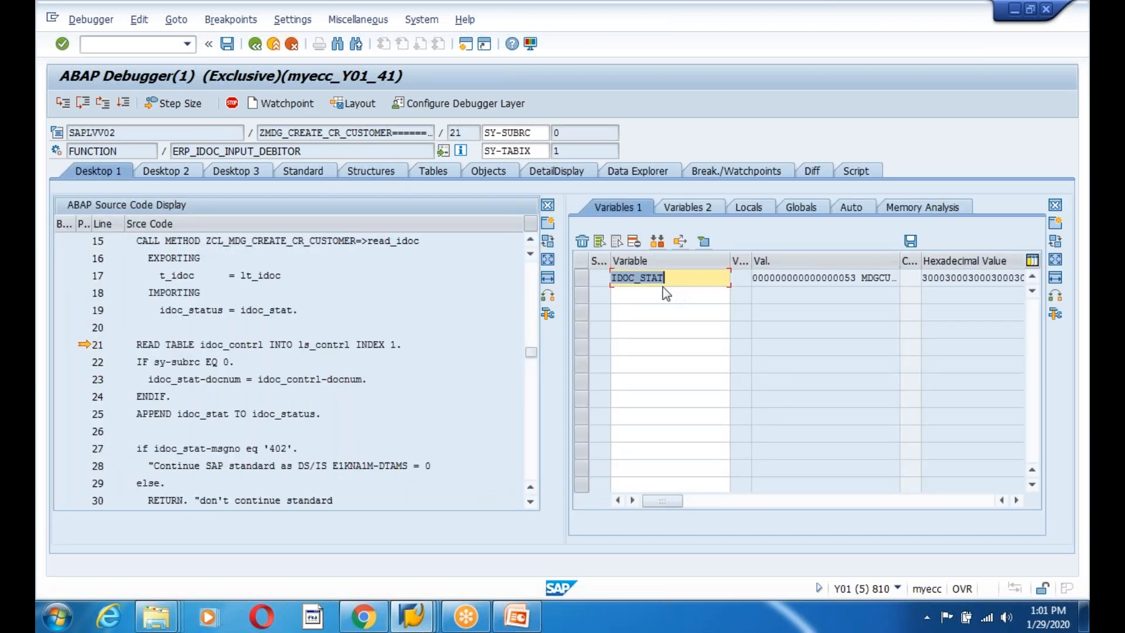
left_click(261, 310)
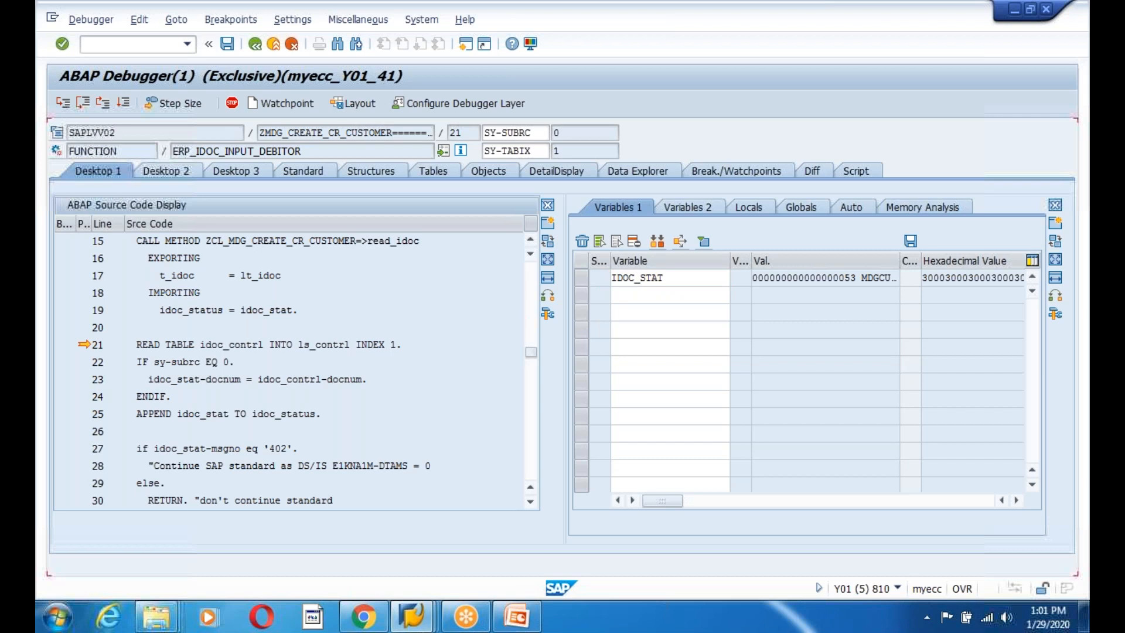
double_click(671, 280)
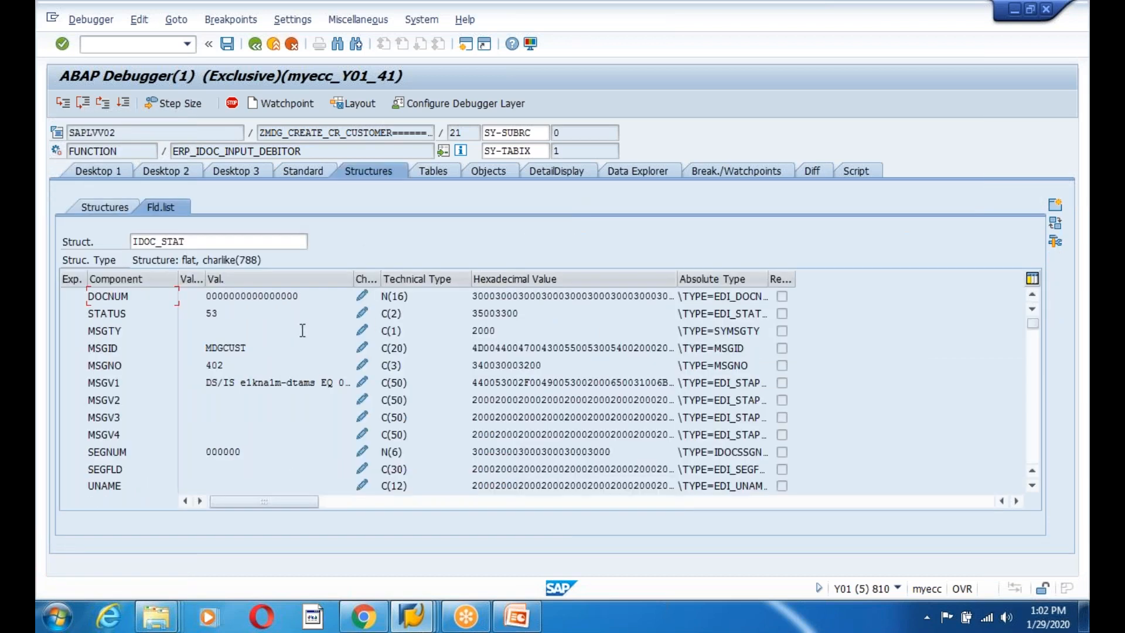
Erase STATUS 53, MSGID MDGCUST, MSGNO 402 and the MSGV1 text, then confirm.
left_click(361, 313)
left_click(309, 314)
key("BackSpace")
key("BackSpace")
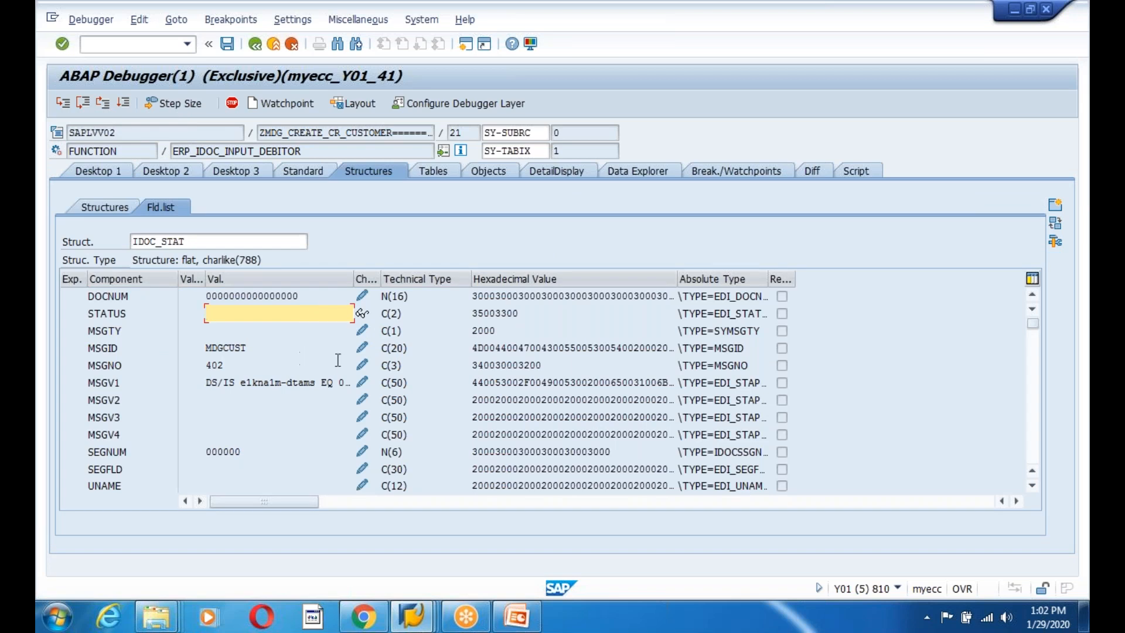
left_click(362, 348)
key("BackSpace")
key("BackSpace")
key("BackSpace")
key("BackSpace")
key("BackSpace")
key("BackSpace")
key("BackSpace")
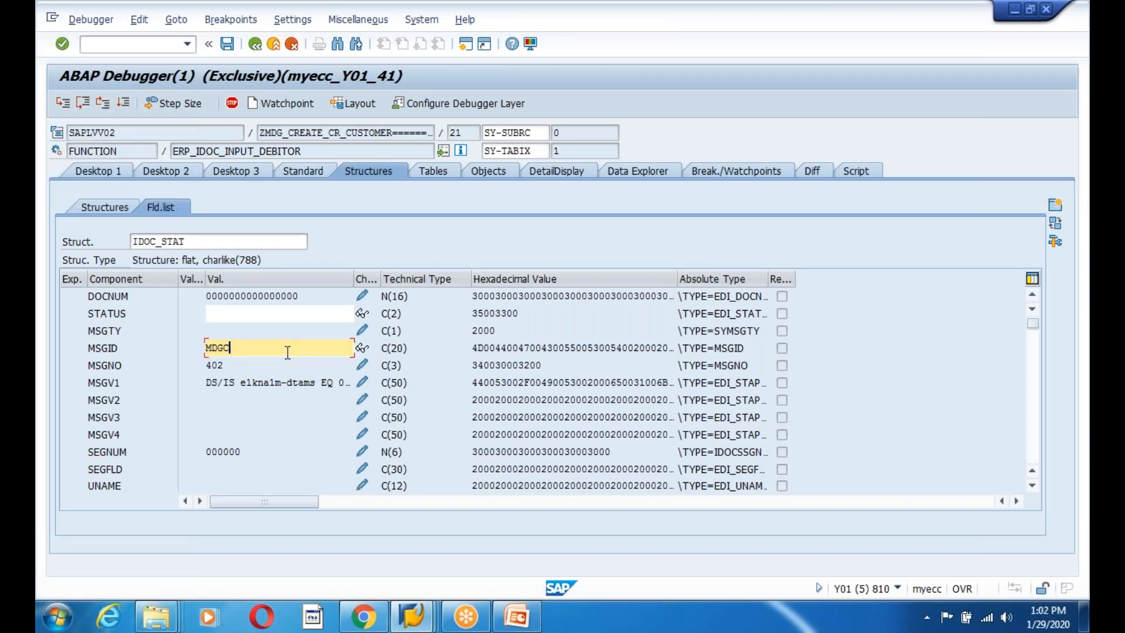
left_click(363, 366)
left_click(283, 366)
key("BackSpace")
key("BackSpace")
key("BackSpace")
left_click(363, 383)
key("BackSpace")
key("Return")
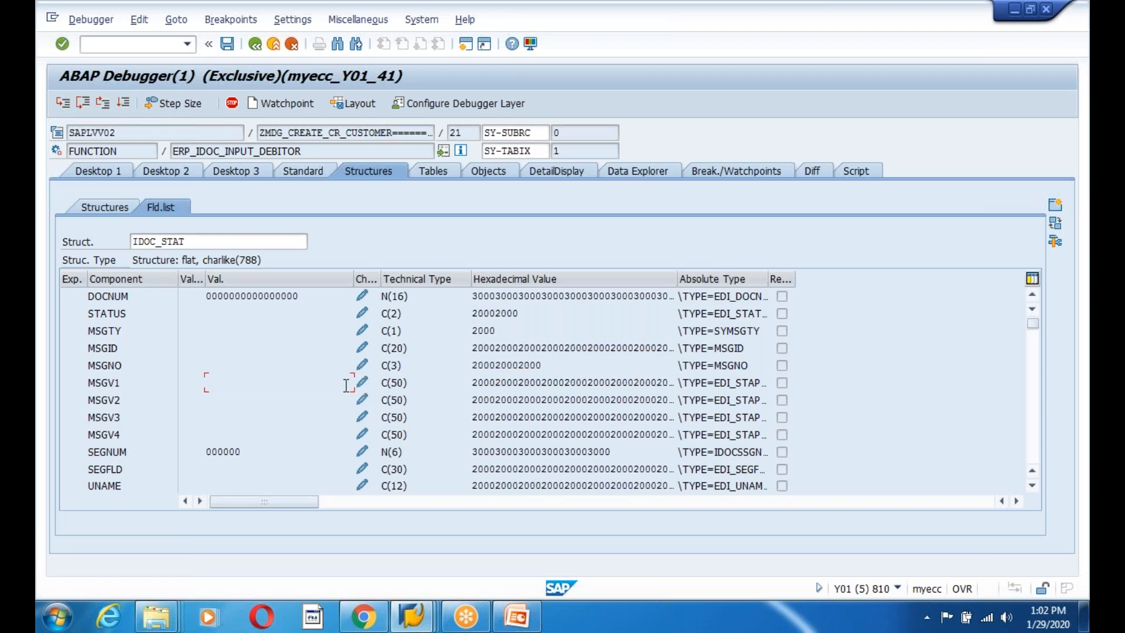
scroll(283, 401, "down", 3)
scroll(284, 402, "up", 3)
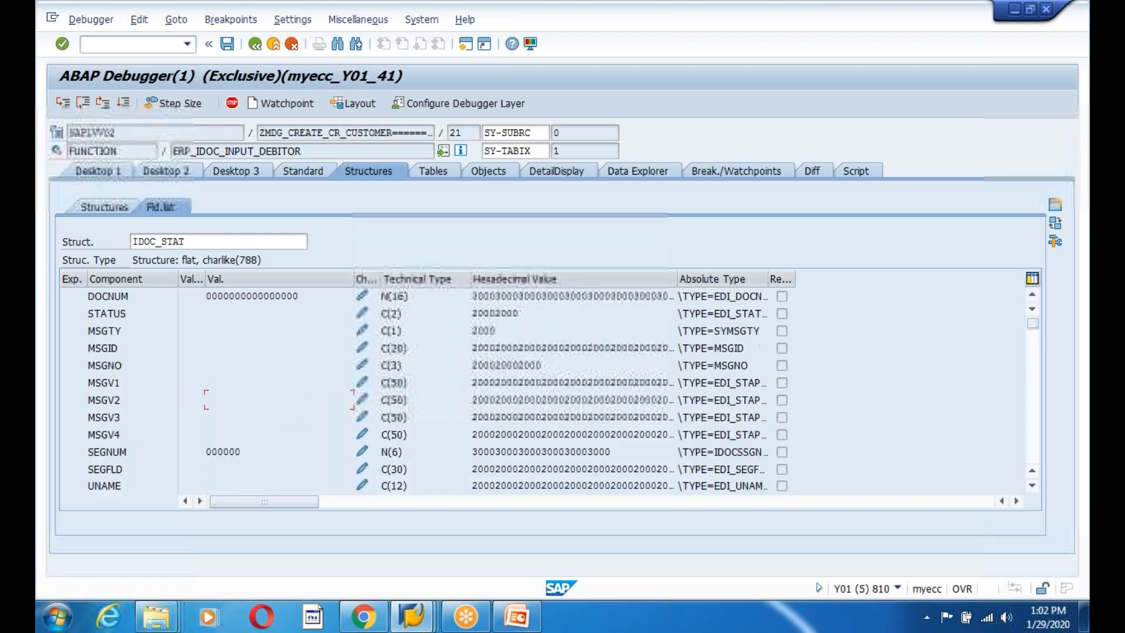
left_click(122, 172)
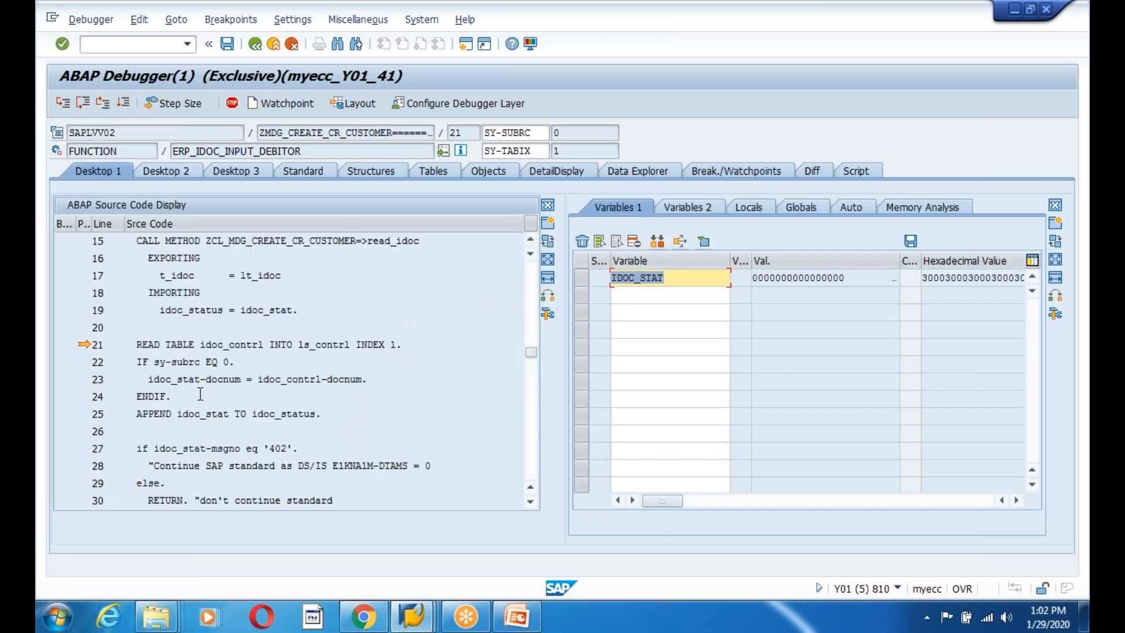
Step through the custom code copying IDOC_CONTRL-DOCNUM 263003 into IDOC_STAT, back to IDOC_INPUT_DEBITOR.
left_click(63, 106)
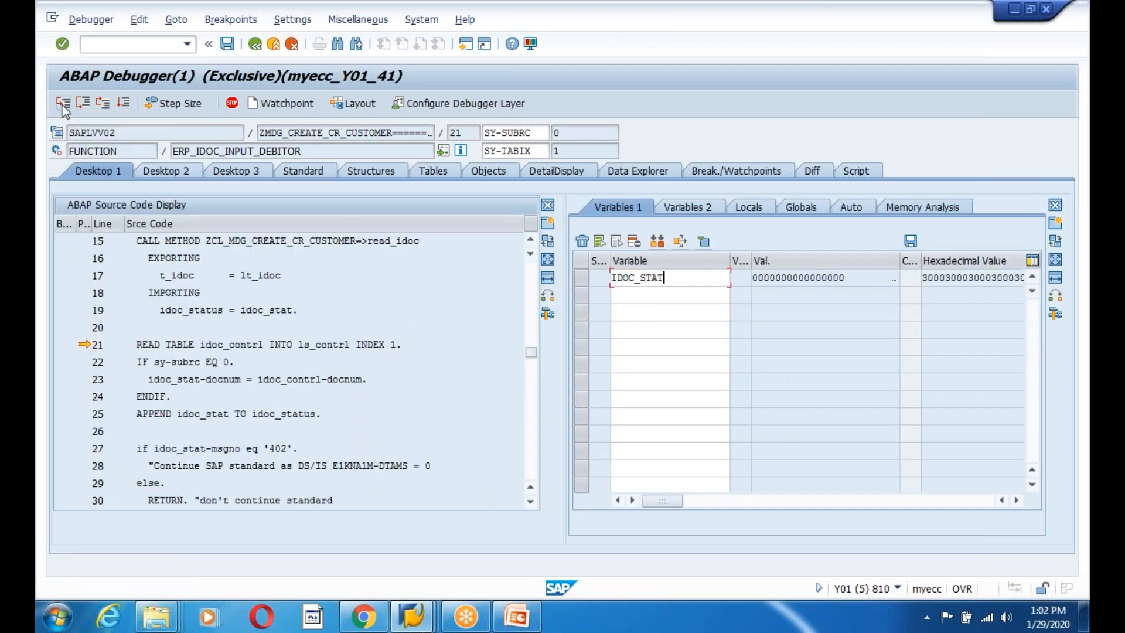
left_click(64, 106)
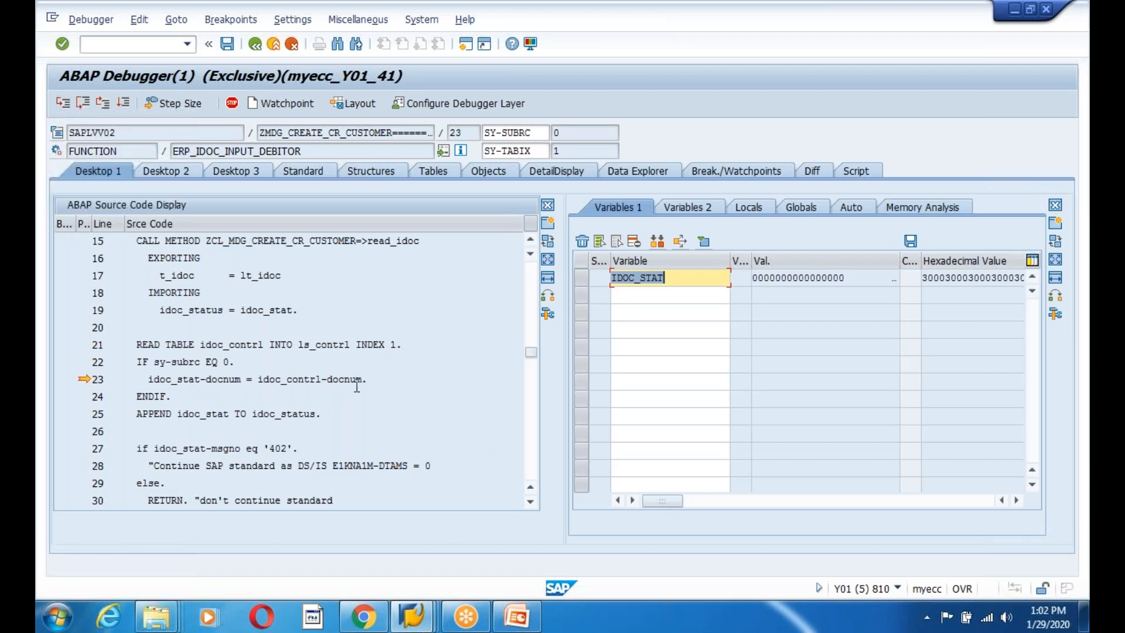
double_click(356, 379)
left_click(62, 103)
left_click(63, 104)
left_click(62, 103)
left_click(62, 104)
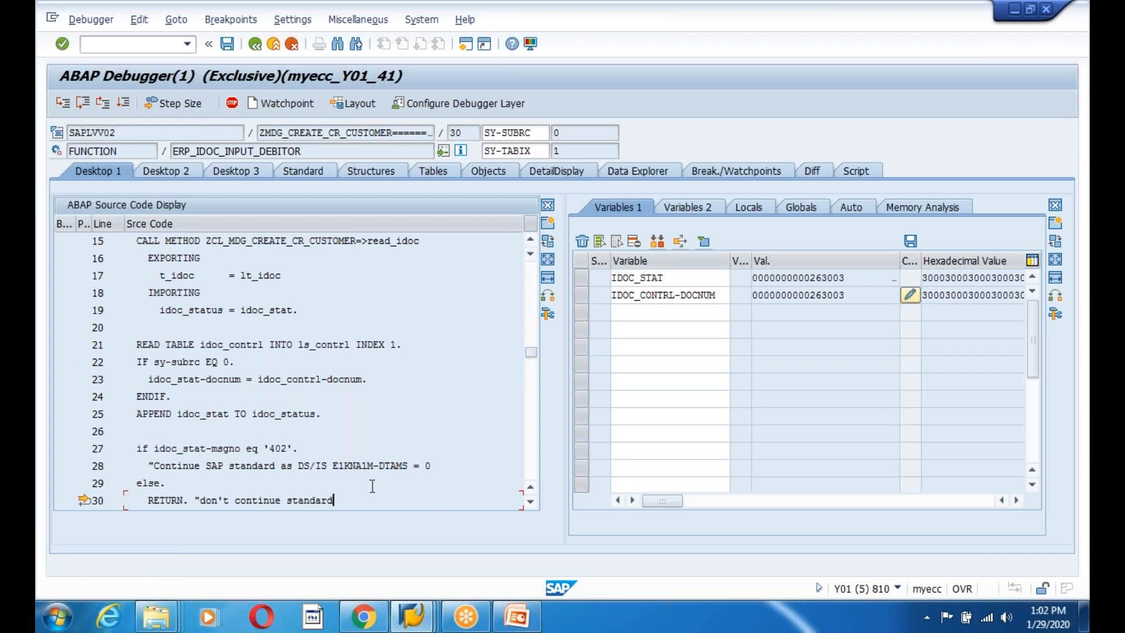
scroll(298, 475, "down", 1)
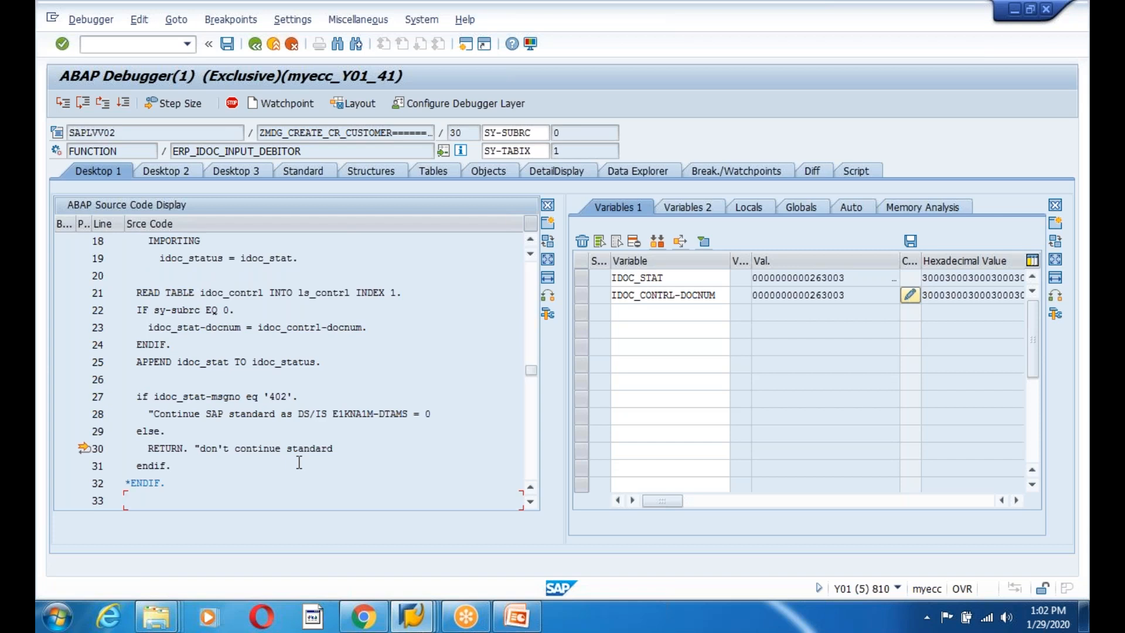
left_click(67, 107)
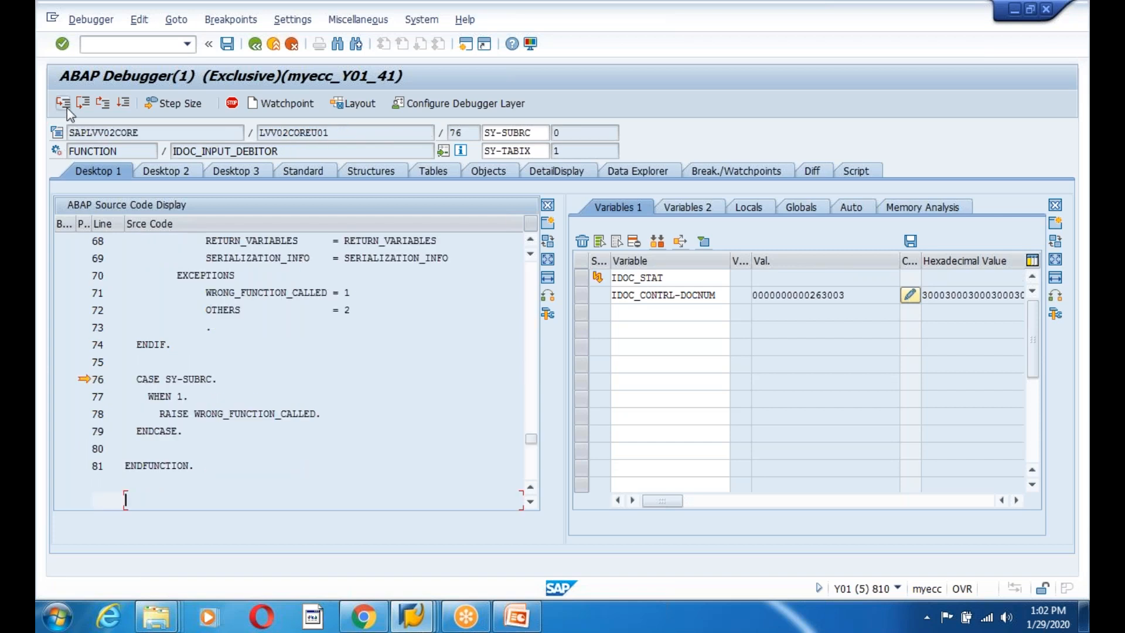
Enter EDI_DOCUMENT_OPEN_FOR_PROCESS and pass its parameter check and already-open test.
left_click(67, 108)
left_click(67, 108)
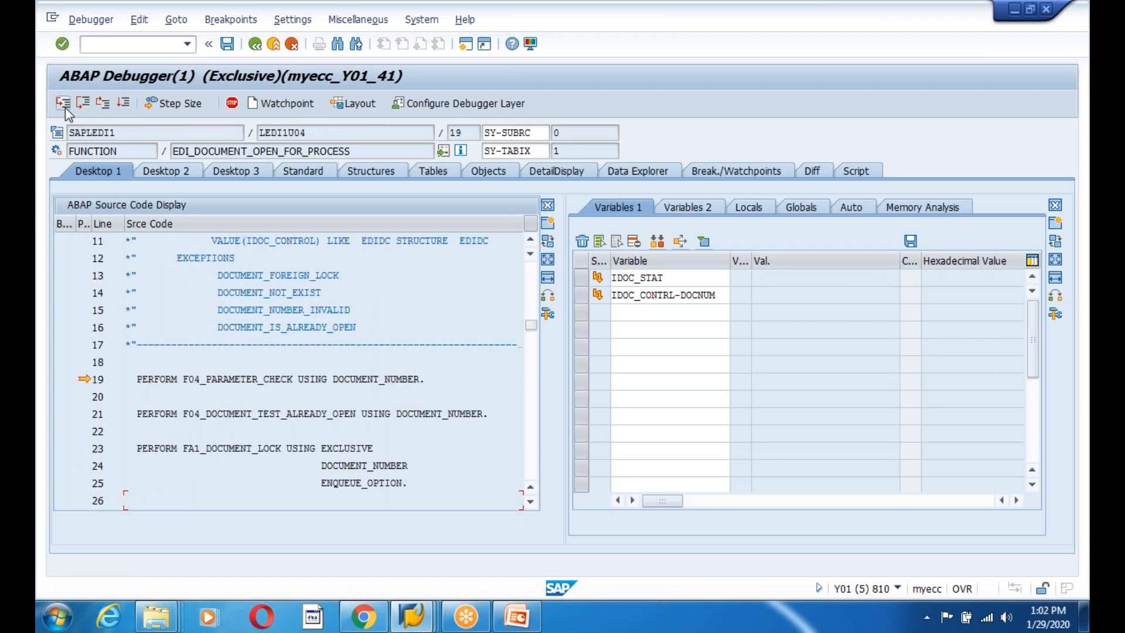
left_click(64, 105)
left_click(64, 105)
left_click(65, 104)
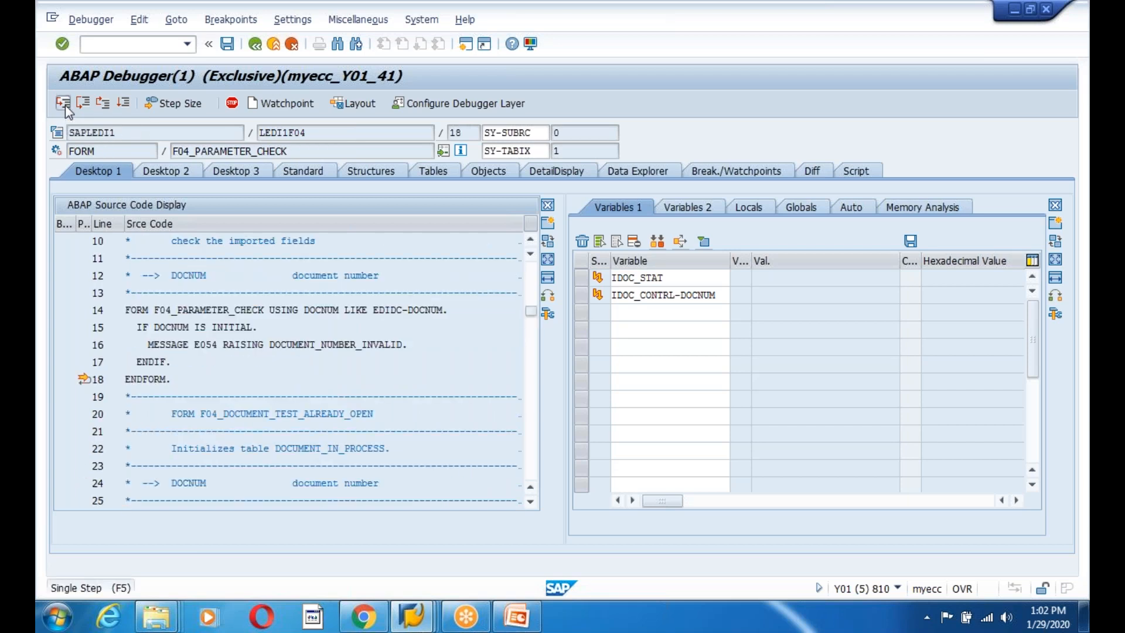
left_click(65, 104)
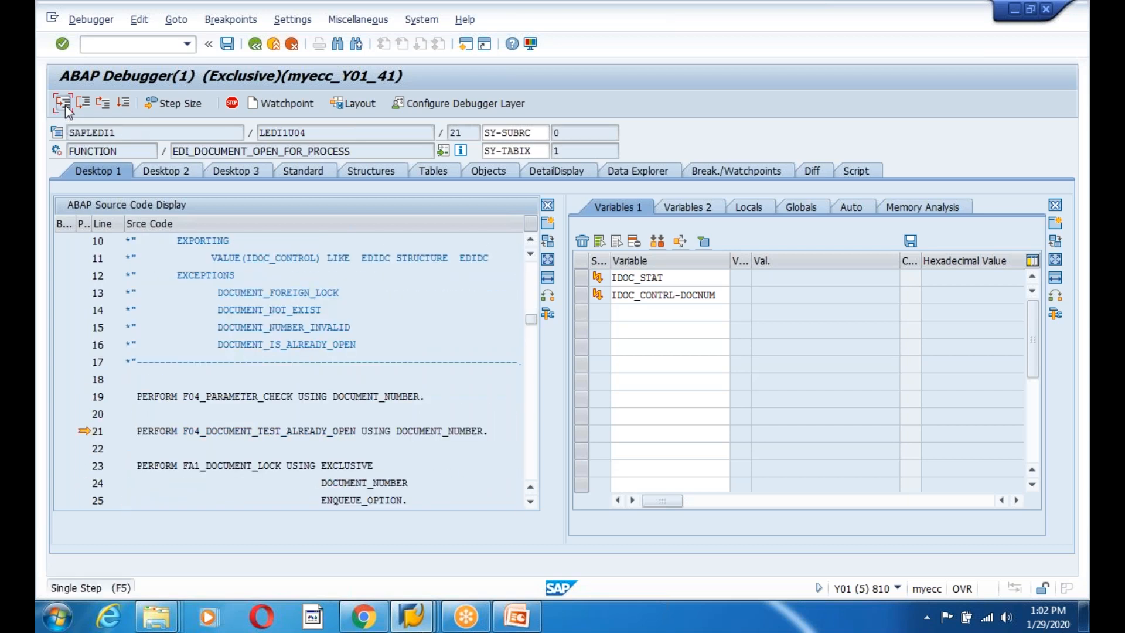
left_click(65, 104)
left_click(65, 104)
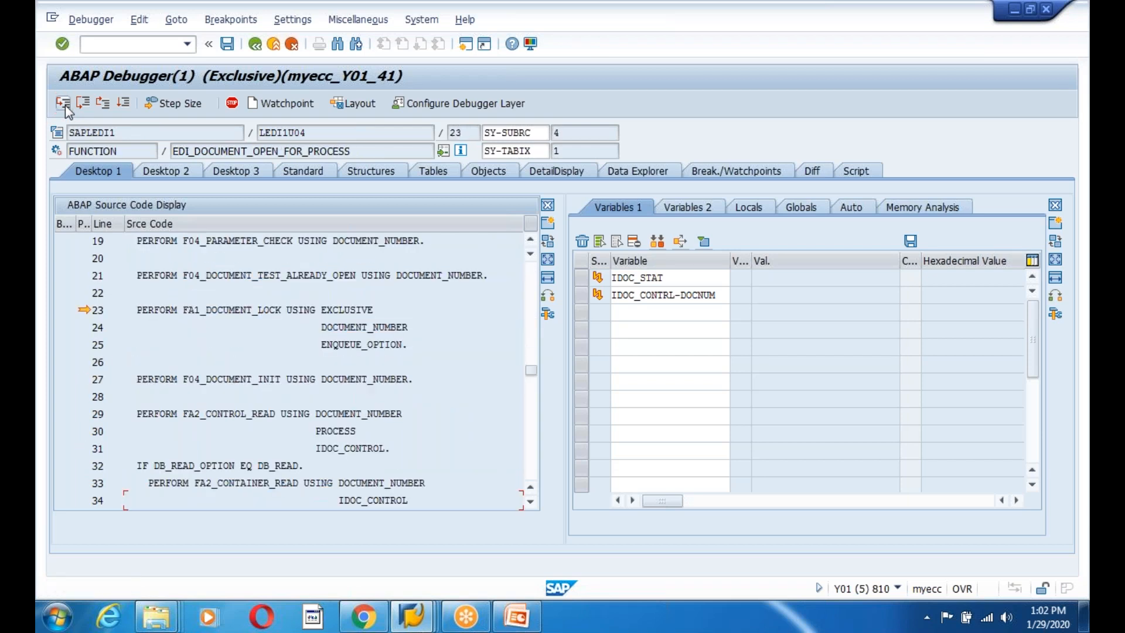
Step through the document lock routine, executing the exclusive enqueue on the IDoc.
left_click(65, 104)
left_click(65, 104)
left_click(65, 104)
left_click(65, 104)
left_click(65, 104)
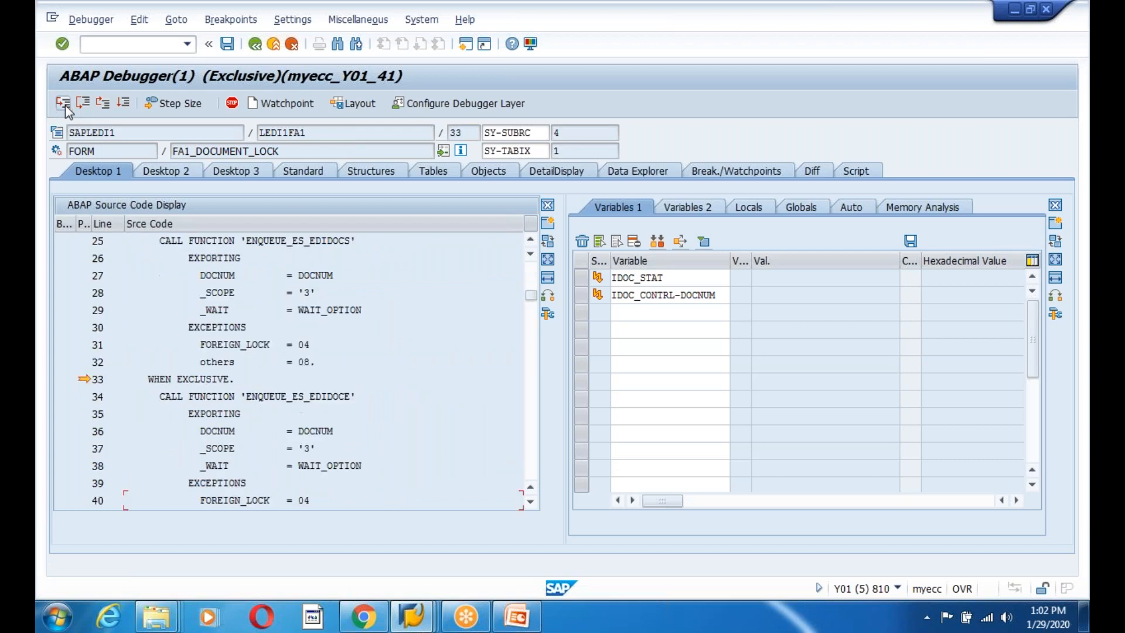
left_click(65, 104)
scroll(352, 395, "down", 2)
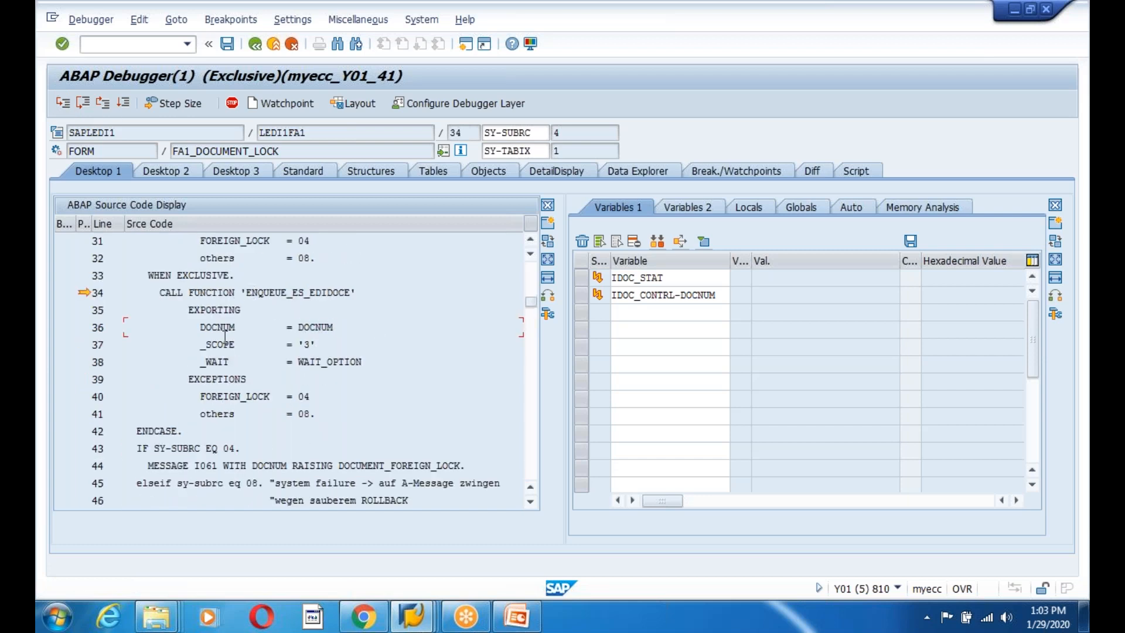
left_click(83, 104)
left_click(69, 106)
left_click(63, 105)
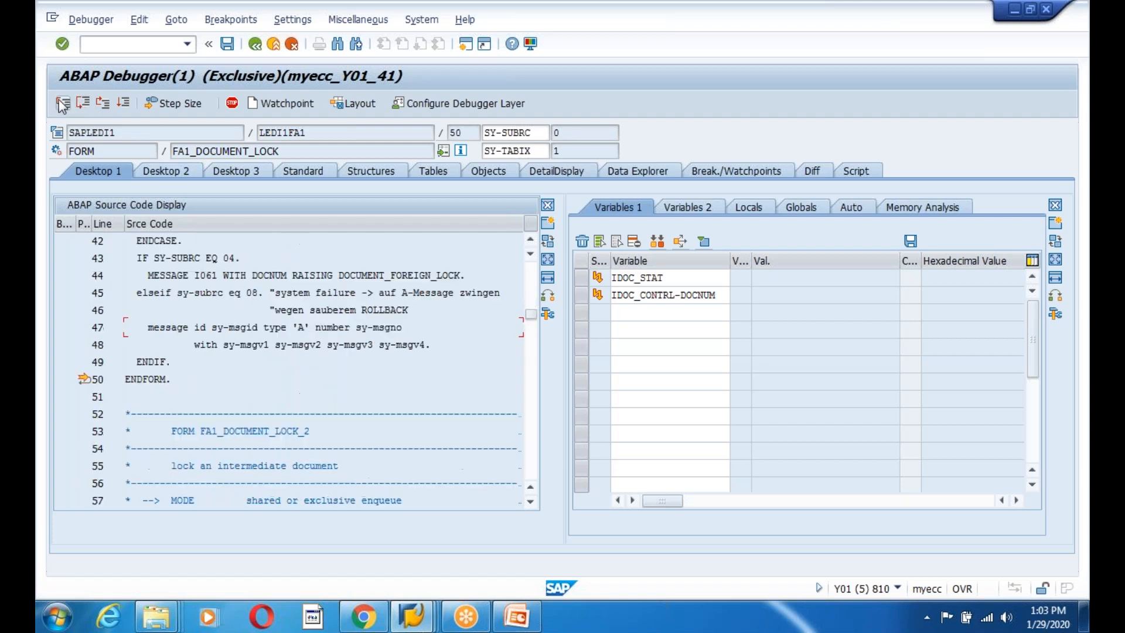
left_click(63, 106)
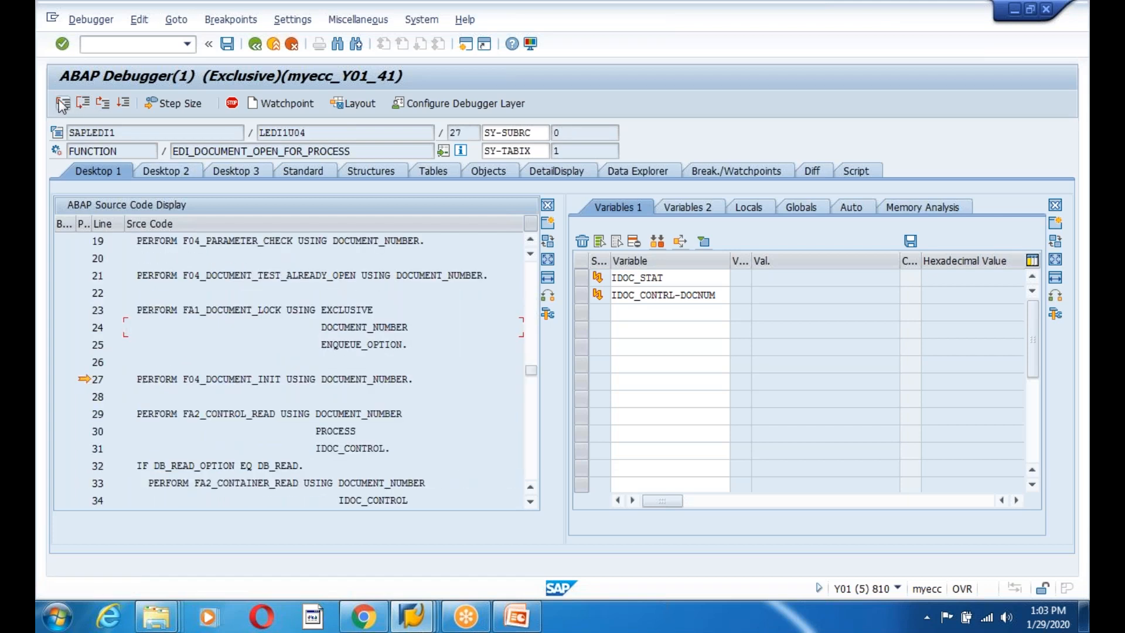
Run through the document initialisation routine.
left_click(62, 105)
left_click(63, 105)
left_click(63, 105)
left_click(63, 106)
left_click(62, 105)
left_click(63, 105)
Step through FA2_CONTROL_READ's control record select and continue into EDI_DOCUMENT_STATUS_SET.
left_click(63, 105)
left_click(62, 106)
left_click(62, 105)
left_click(63, 105)
left_click(62, 105)
left_click(63, 105)
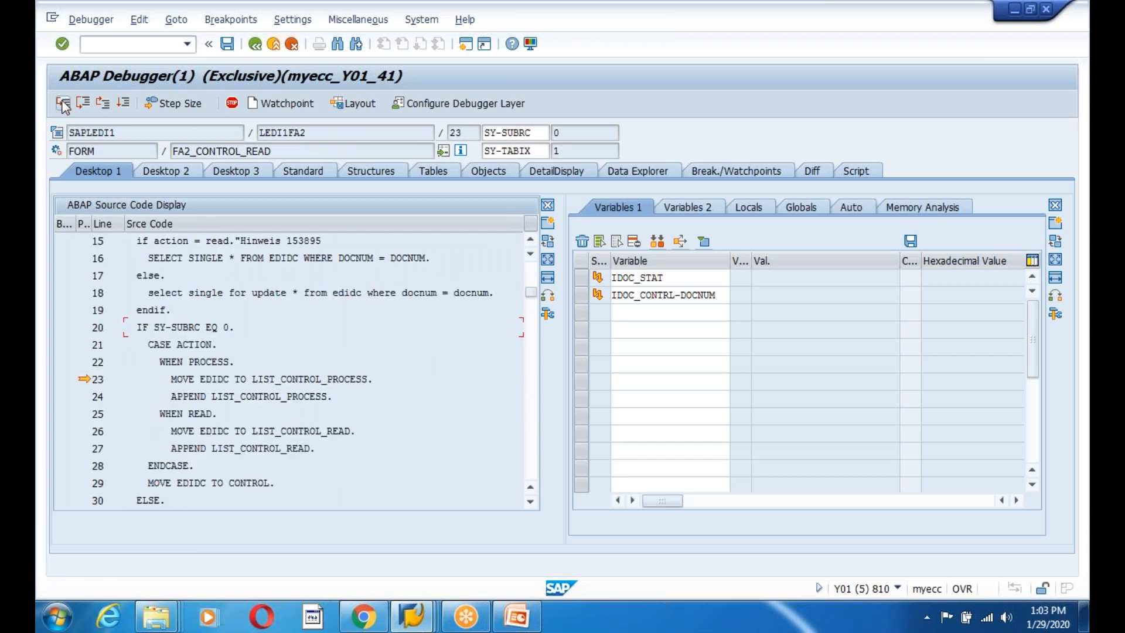
left_click(63, 106)
left_click(62, 106)
left_click(62, 105)
left_click(63, 105)
left_click(63, 105)
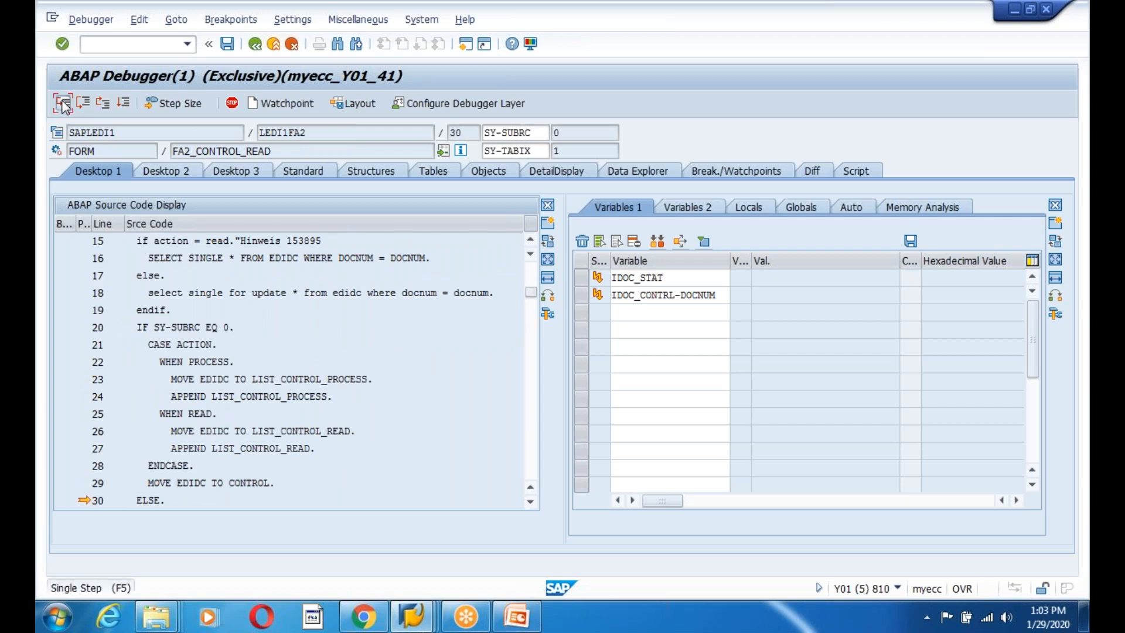
left_click(63, 105)
left_click(63, 106)
left_click(63, 106)
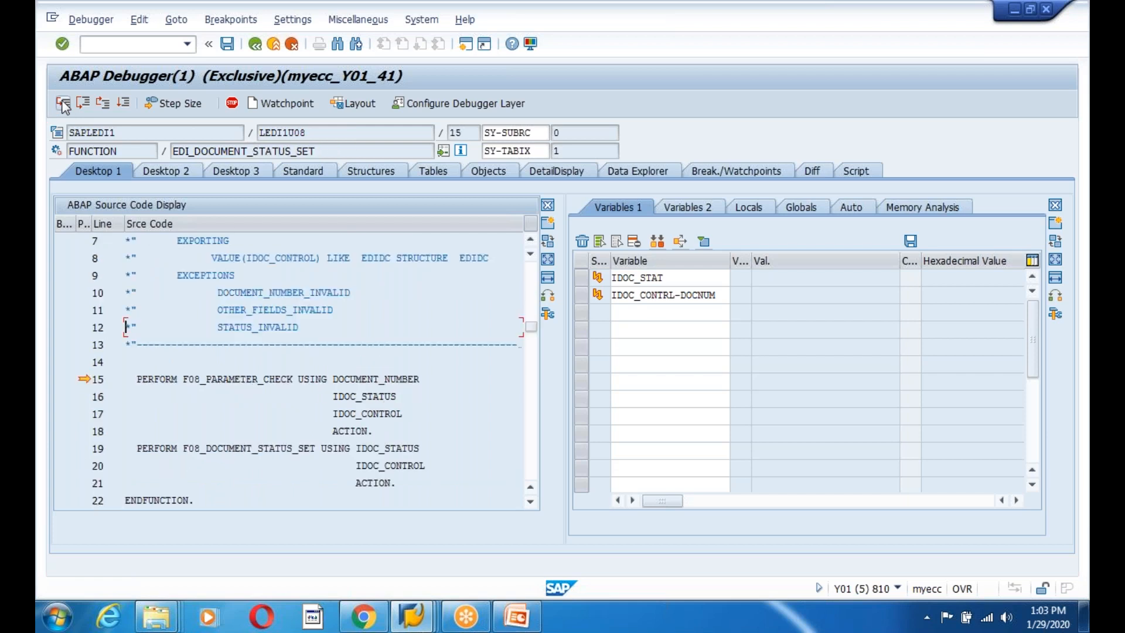
Step through the status parameter check's document-in-process and control process loops.
left_click(63, 106)
left_click(63, 106)
left_click(63, 105)
left_click(63, 105)
left_click(63, 106)
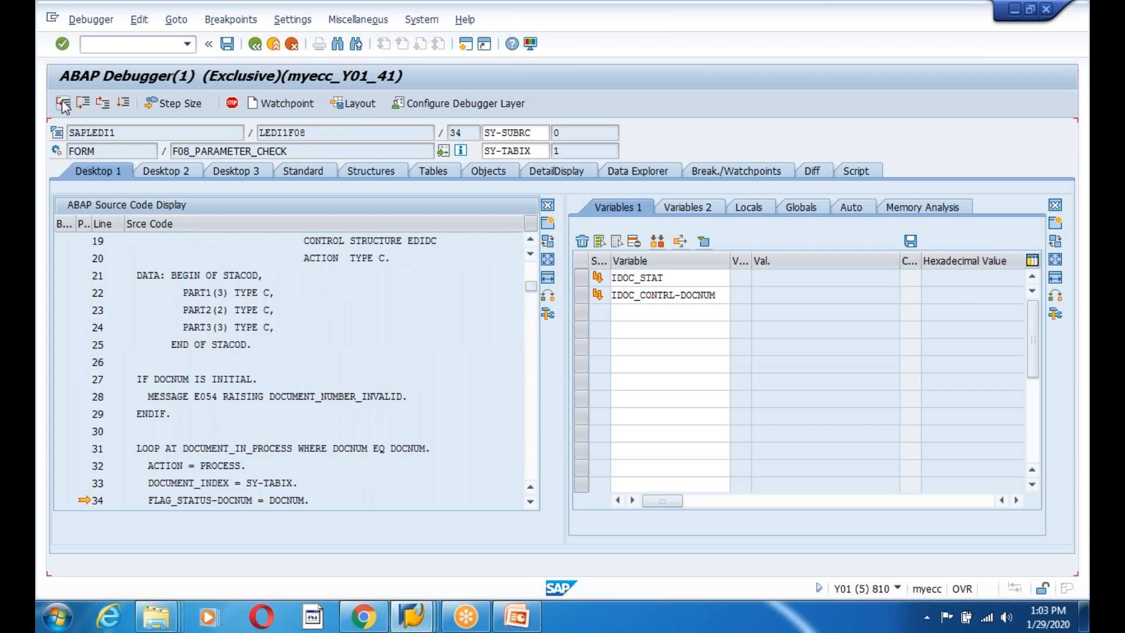
left_click(63, 105)
left_click(62, 105)
left_click(63, 105)
left_click(63, 106)
left_click(63, 105)
left_click(62, 106)
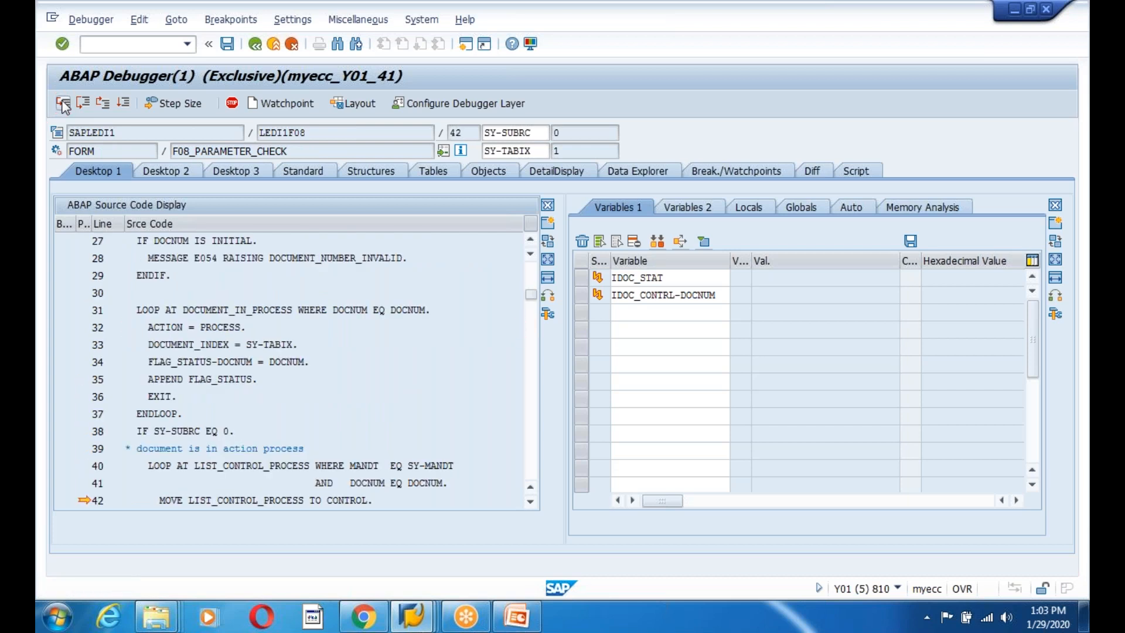
left_click(62, 106)
left_click(63, 105)
left_click(62, 106)
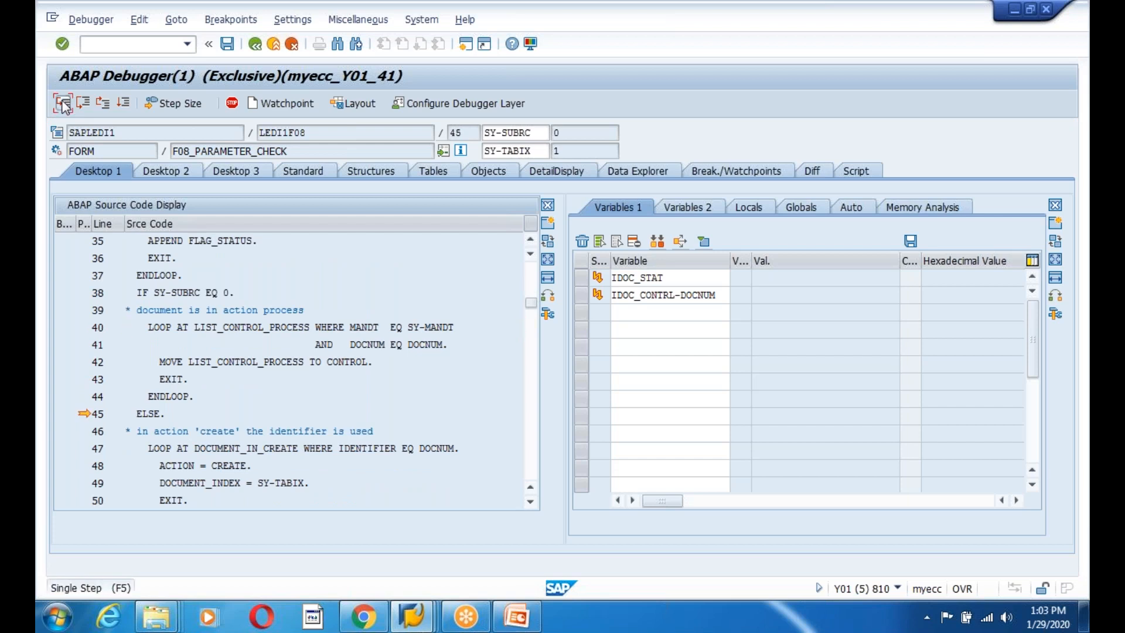
Pass the client and document number checks, hit the failed TEDS1 status lookup, and continue to the error.
left_click(63, 106)
left_click(63, 106)
left_click(63, 105)
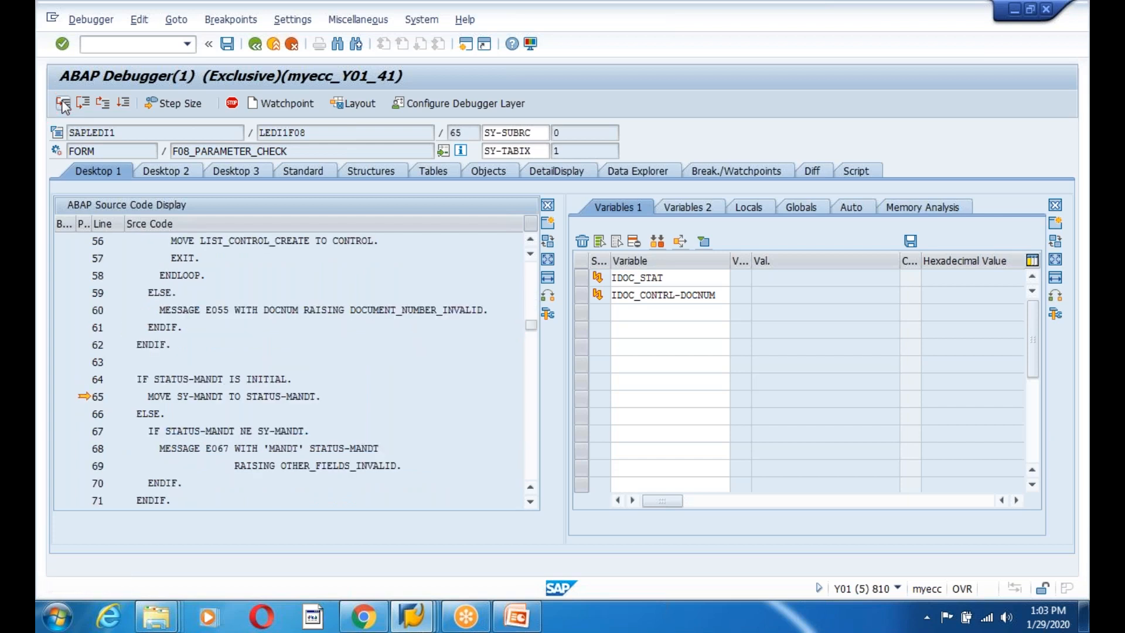
left_click(63, 106)
left_click(63, 105)
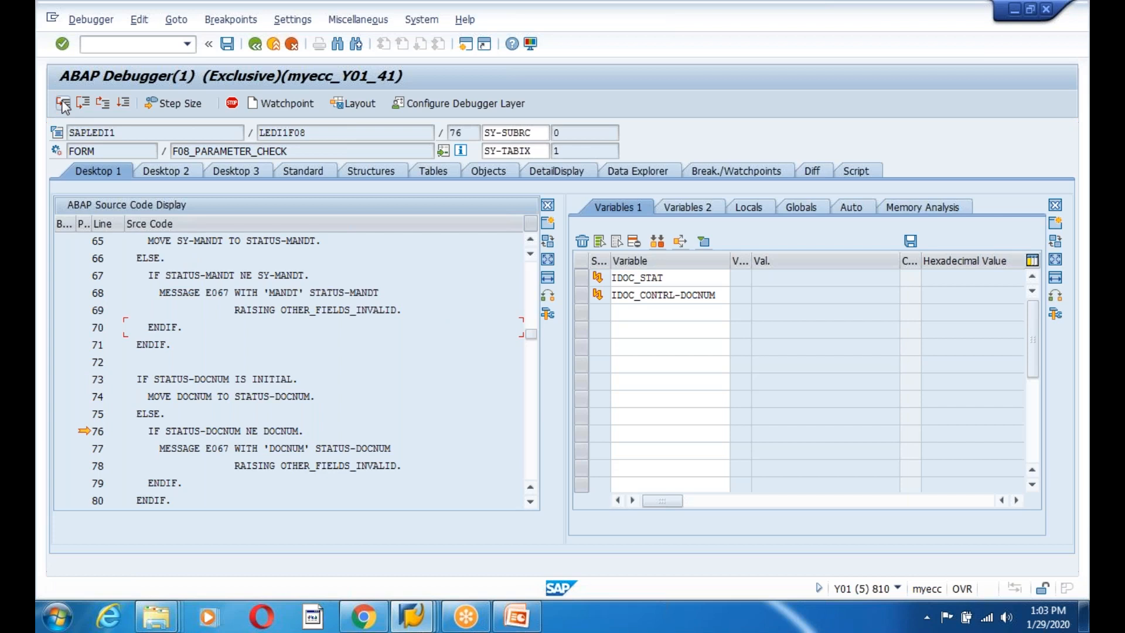
left_click(63, 105)
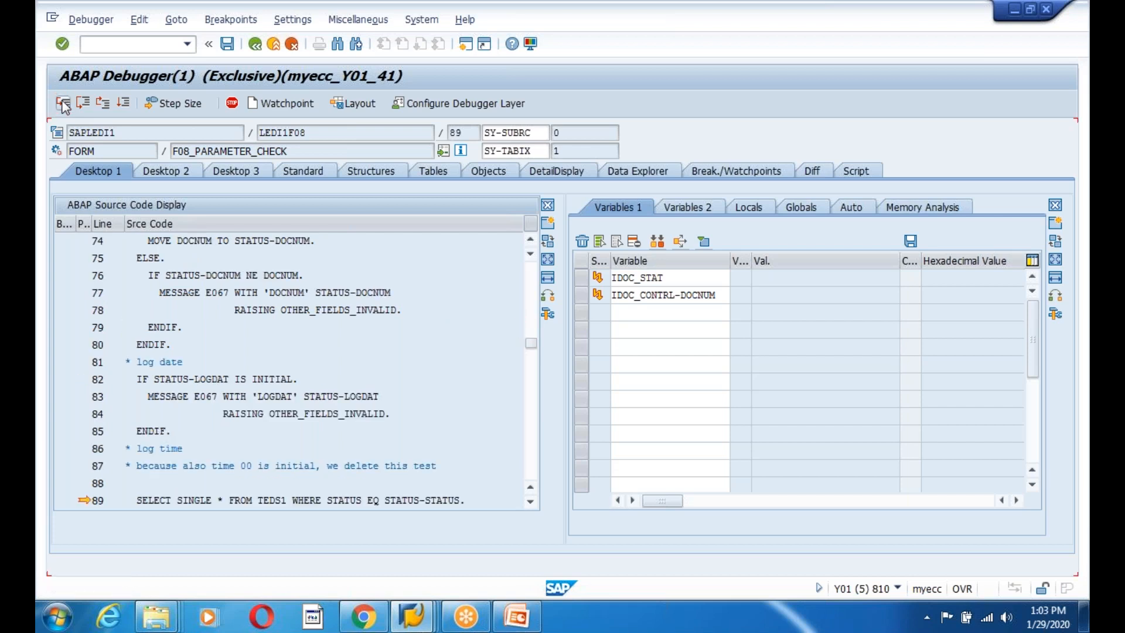
left_click(62, 106)
left_click(63, 106)
left_click(63, 106)
left_click(63, 106)
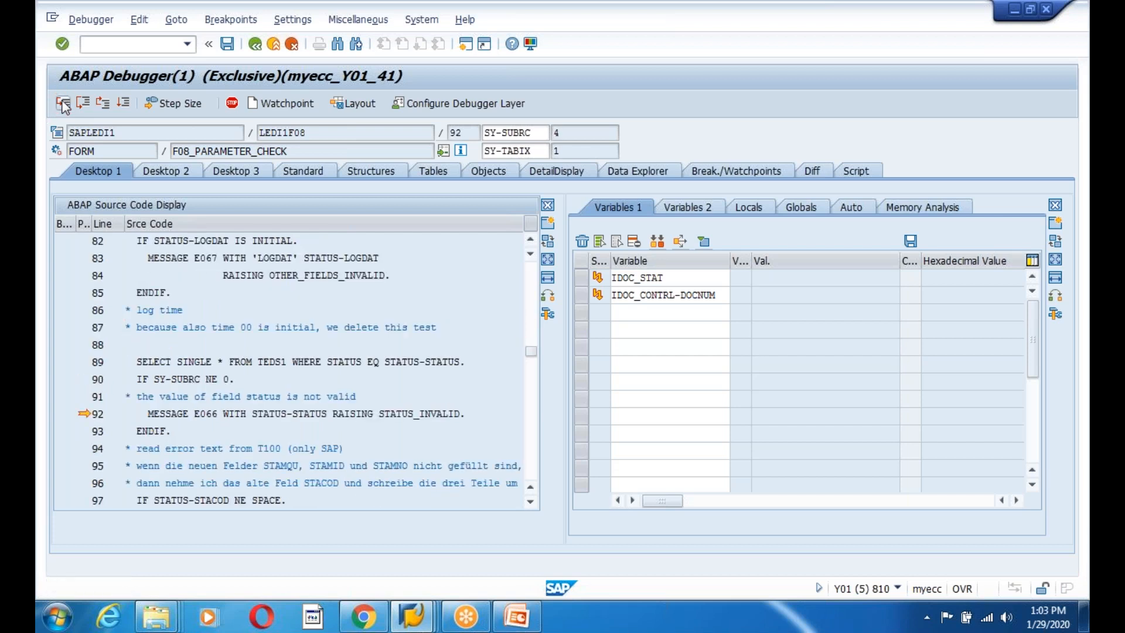
left_click(63, 105)
left_click(63, 105)
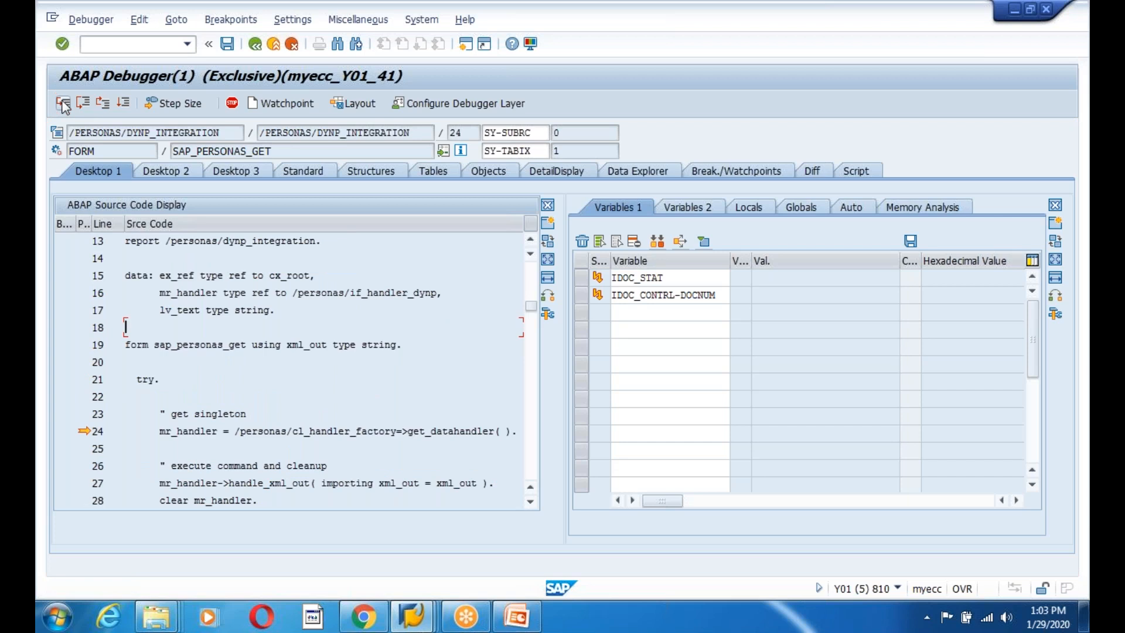
left_click(123, 103)
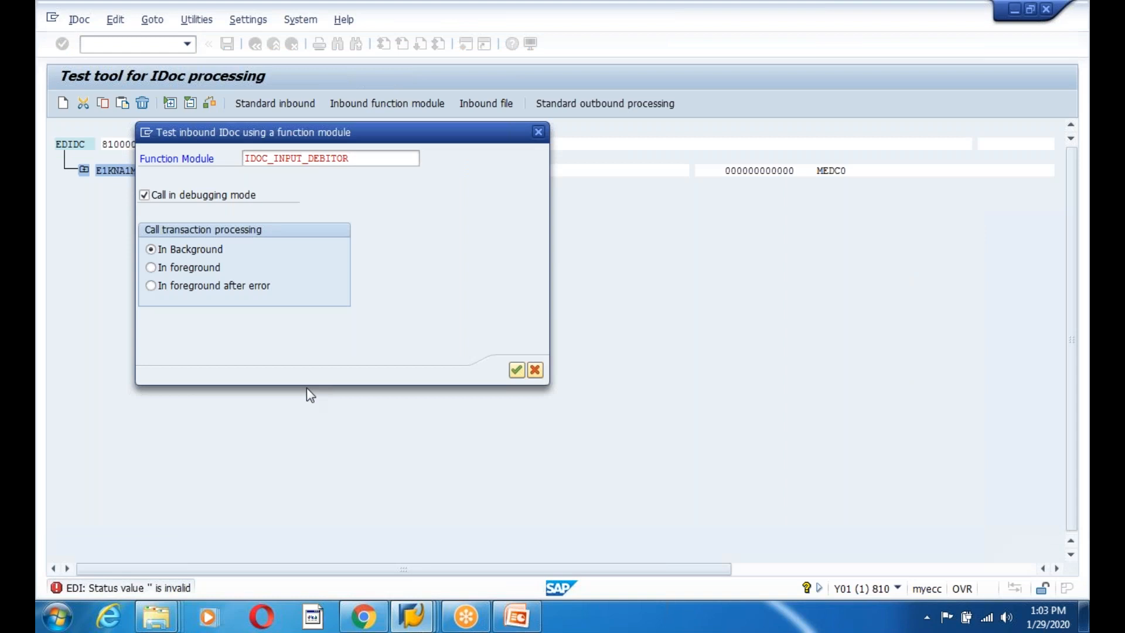
Start the inbound IDoc test in debugging mode and step through the parameter check to the IDOC_PROCESS_INBOUND call.
left_click(516, 370)
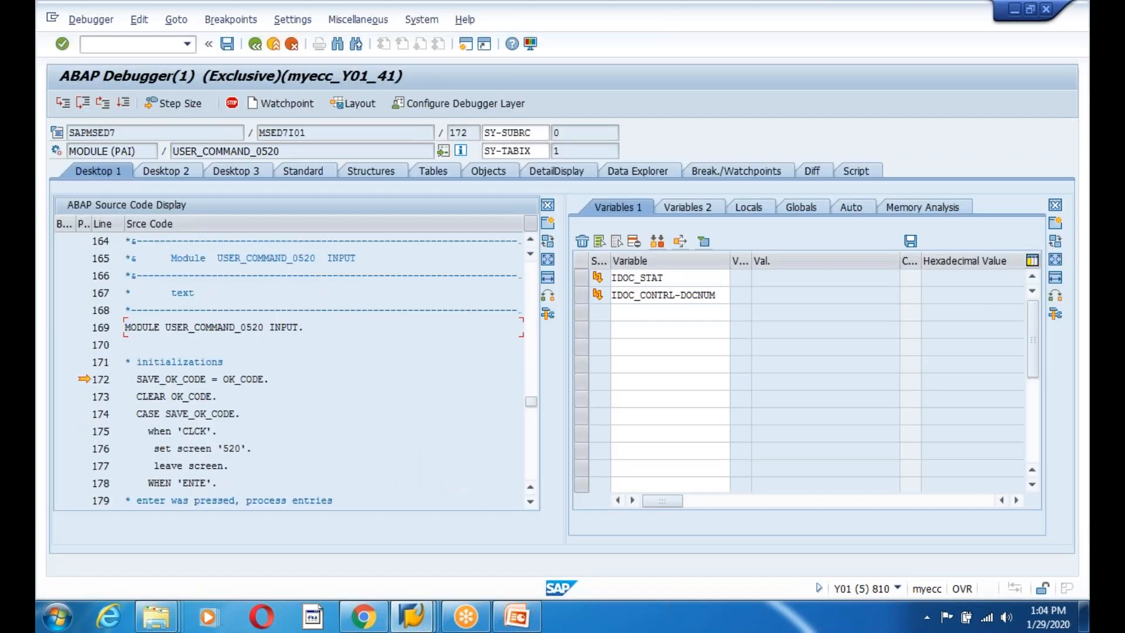
left_click(278, 364)
left_click(63, 103)
left_click(64, 103)
left_click(63, 103)
left_click(64, 103)
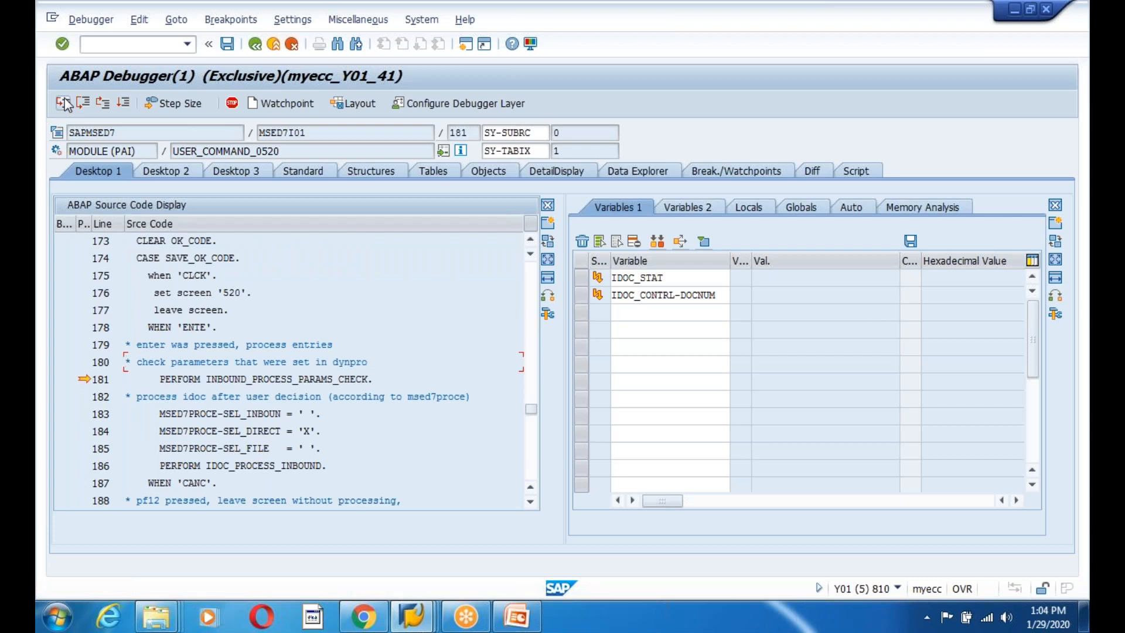
left_click(63, 103)
left_click(63, 103)
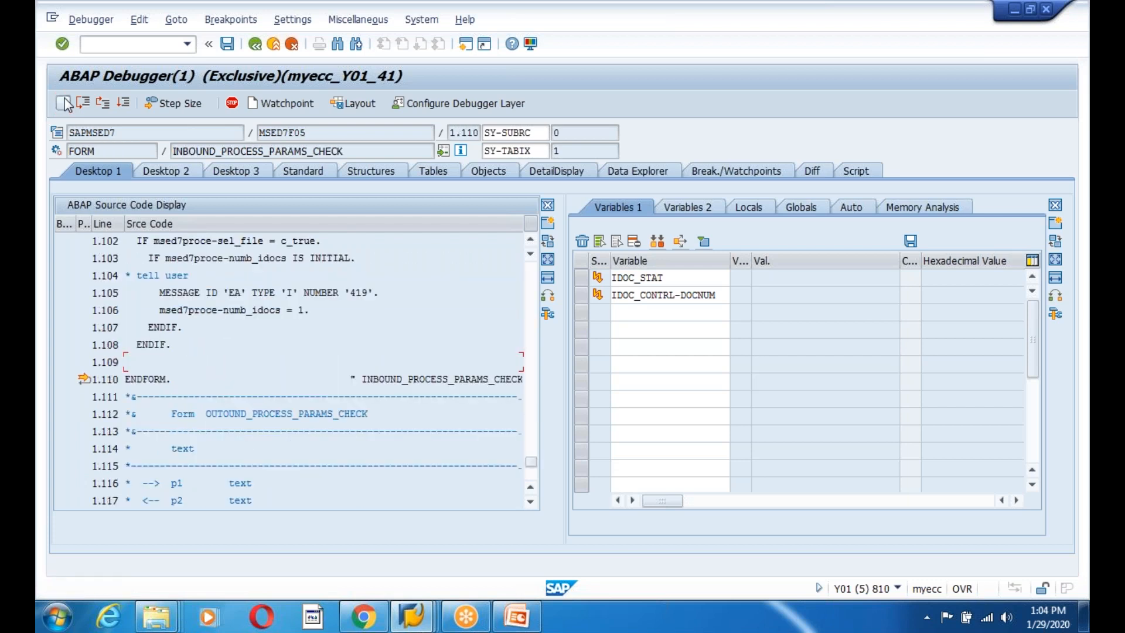
left_click(63, 103)
left_click(63, 103)
left_click(63, 104)
left_click(63, 104)
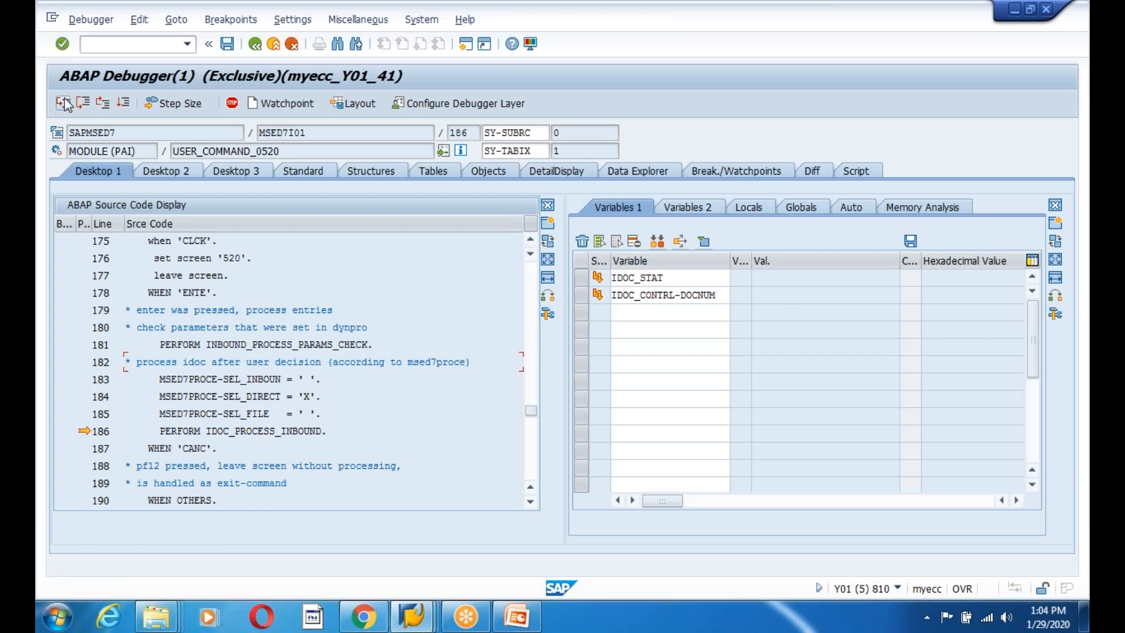
Step into IDOC_PROCESS_INBOUND, run IDOC_READ_GLOBAL over, and step into IDOC_BUILD_AND_STORE.
left_click_drag(207, 433, 337, 439)
left_click(337, 439)
left_click(64, 105)
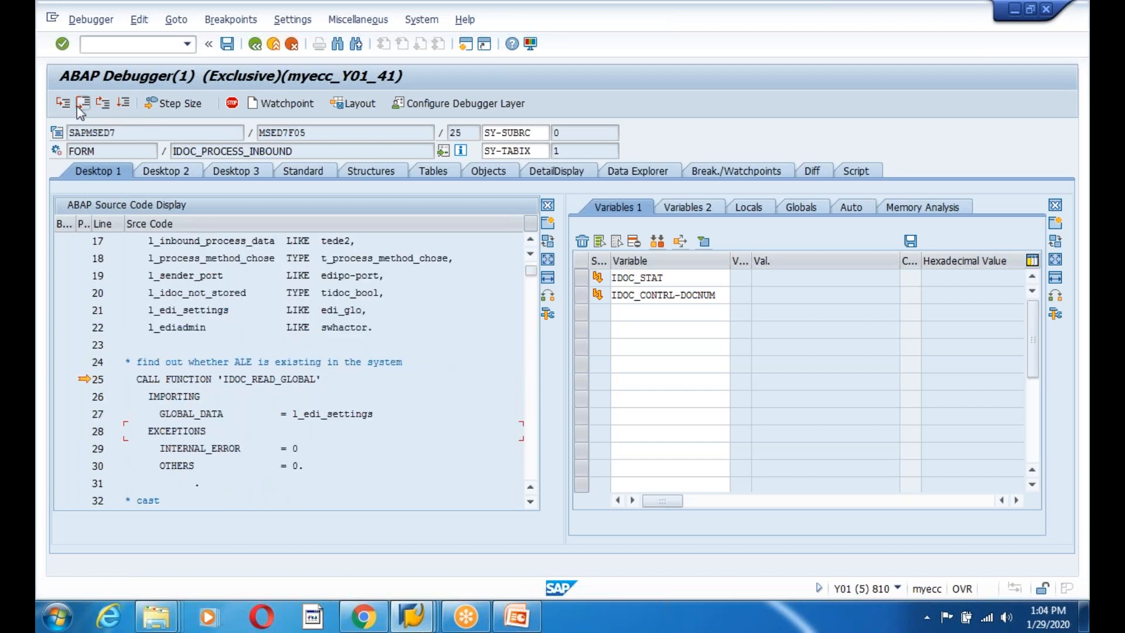
left_click(82, 104)
left_click(65, 105)
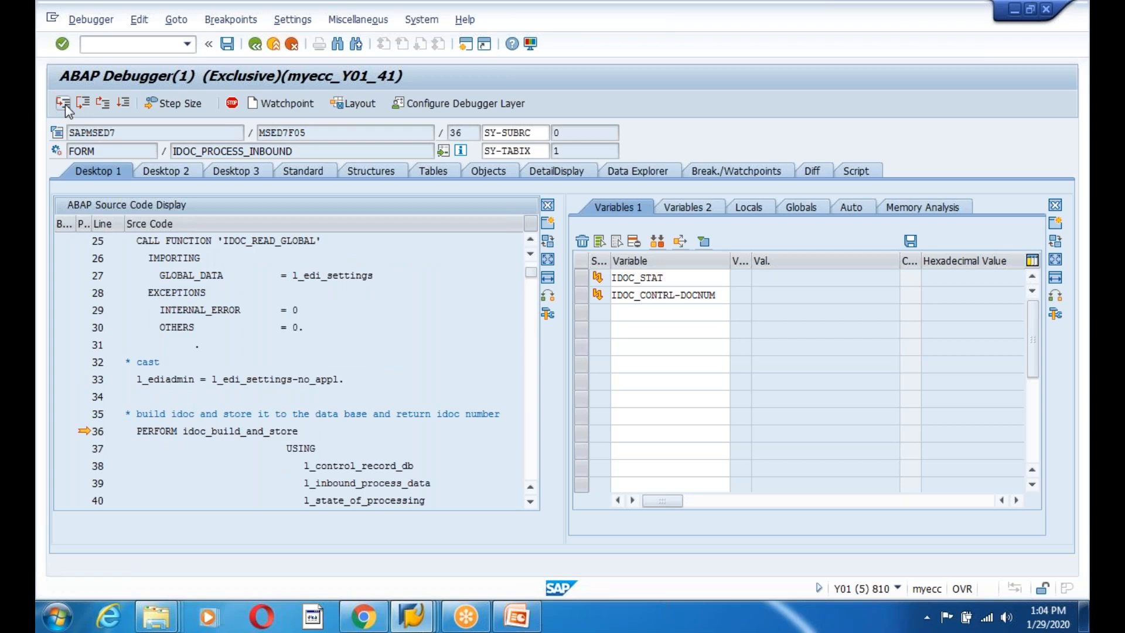
left_click(65, 104)
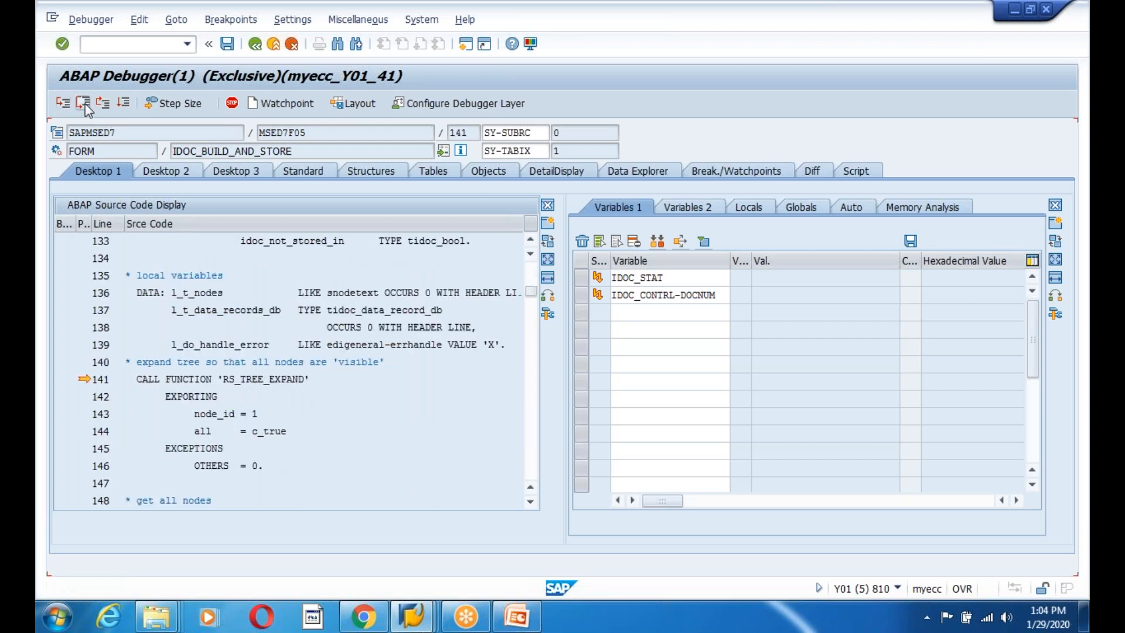
Run the tree expand and node reads, then review the port name, error-handling and IDOC_INBOUND_WRITE_TO_DB code.
left_click(84, 105)
left_click(86, 107)
left_click(84, 105)
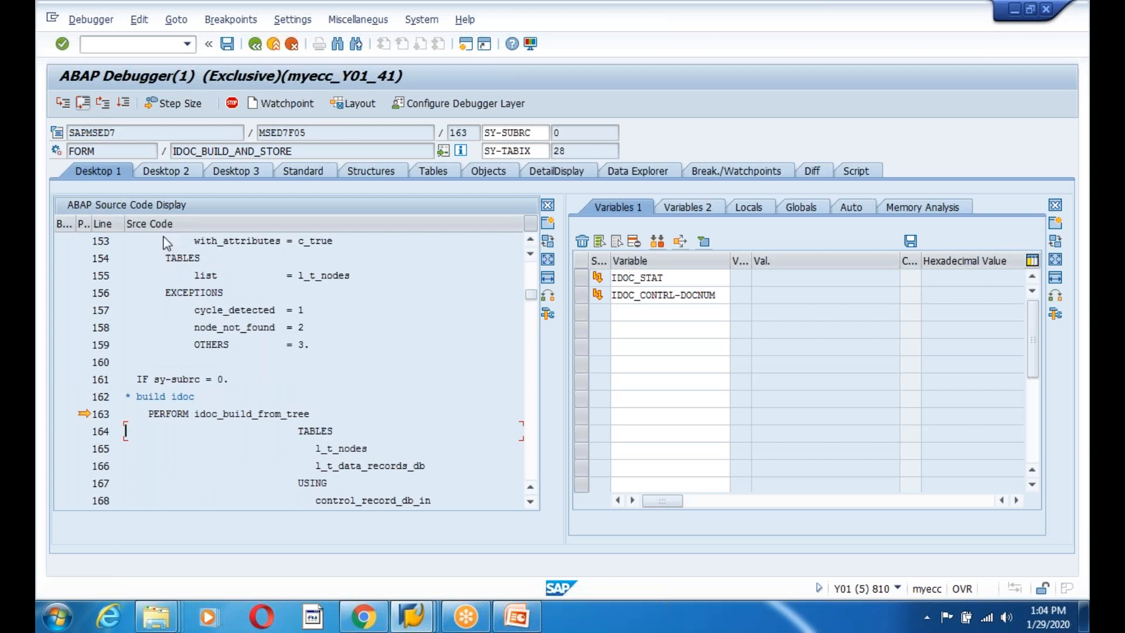
scroll(243, 472, "down", 2)
left_click(211, 431)
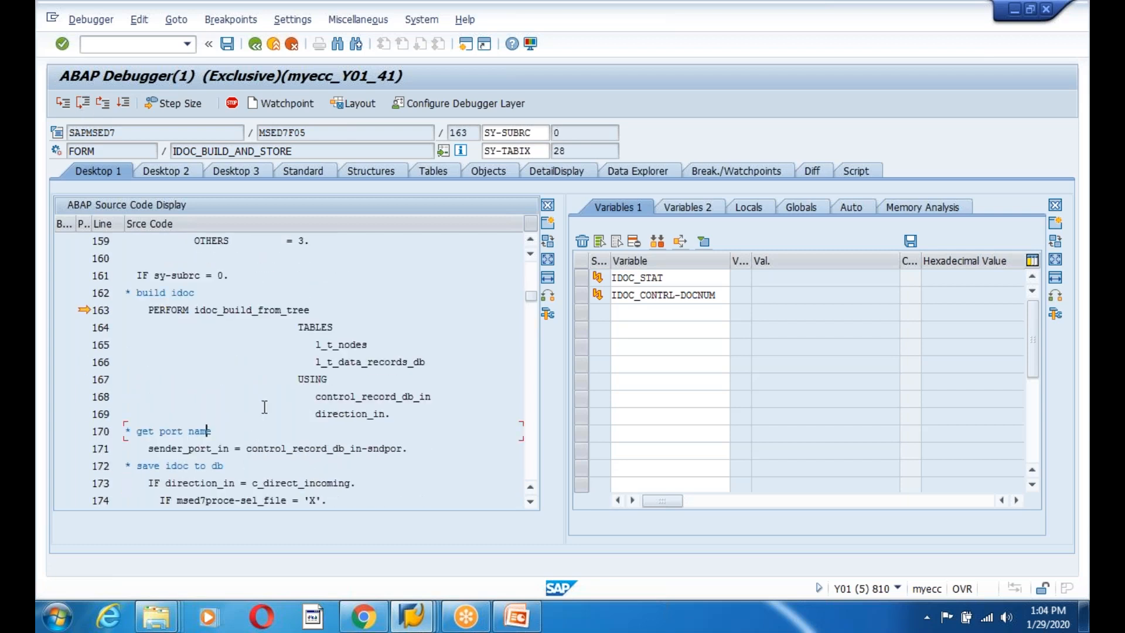
scroll(265, 407, "down", 2)
left_click(212, 433)
scroll(305, 375, "down", 2)
left_click(298, 379)
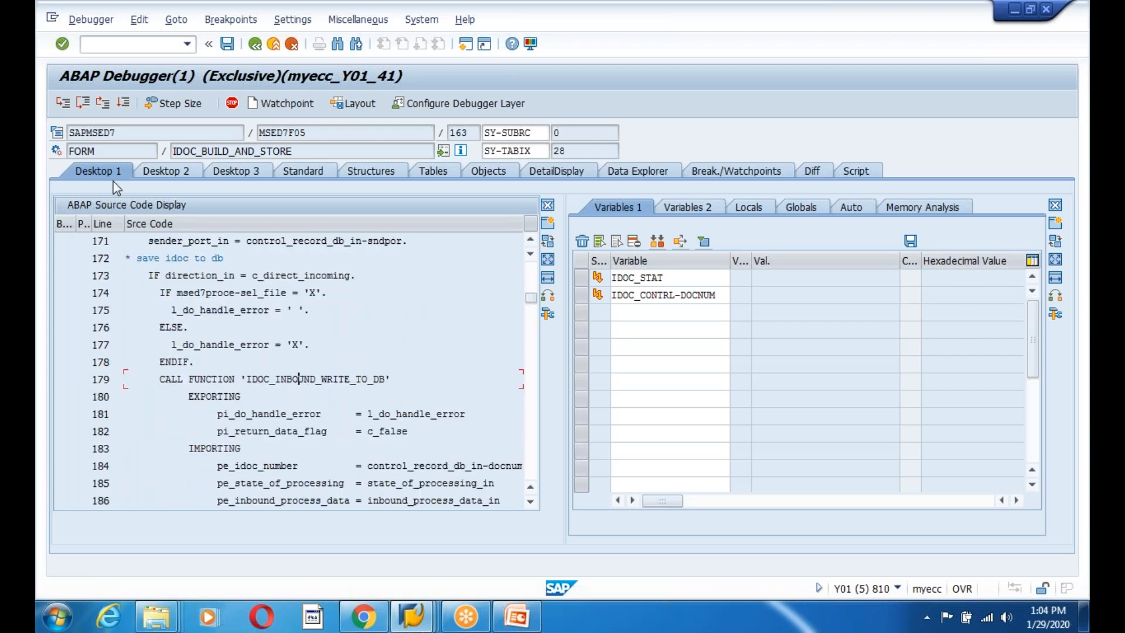
Run build-from-tree and the database write, then return to COMMIT WORK at line 47.
left_click(83, 104)
left_click(84, 103)
left_click(83, 103)
left_click(83, 104)
left_click(83, 104)
left_click(83, 103)
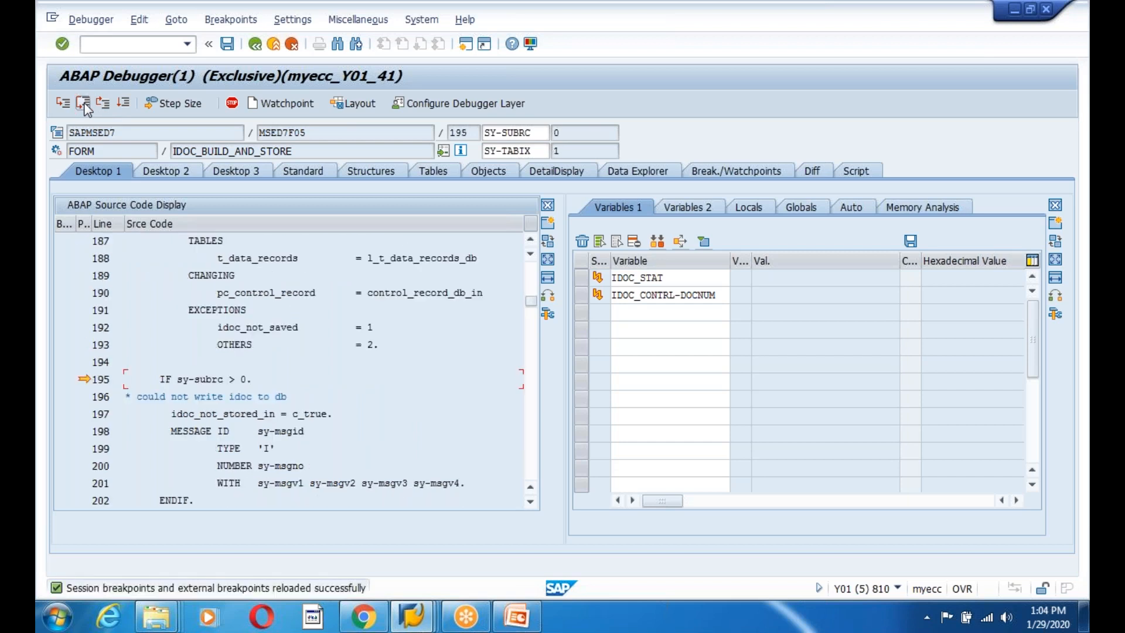
left_click(63, 103)
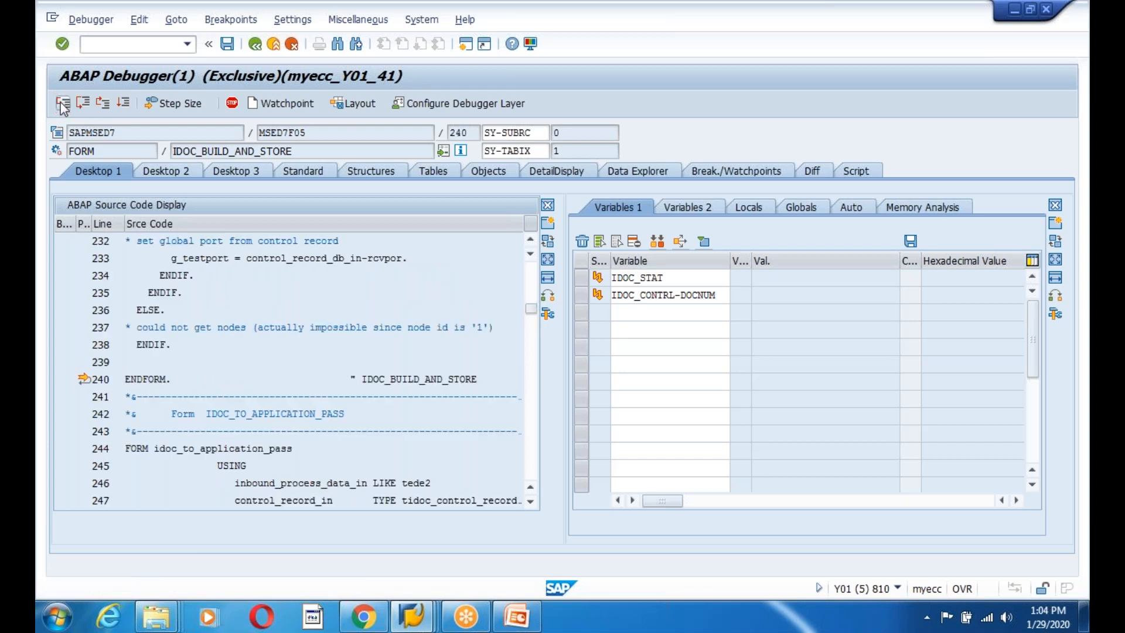
left_click(62, 103)
left_click(63, 104)
left_click(63, 104)
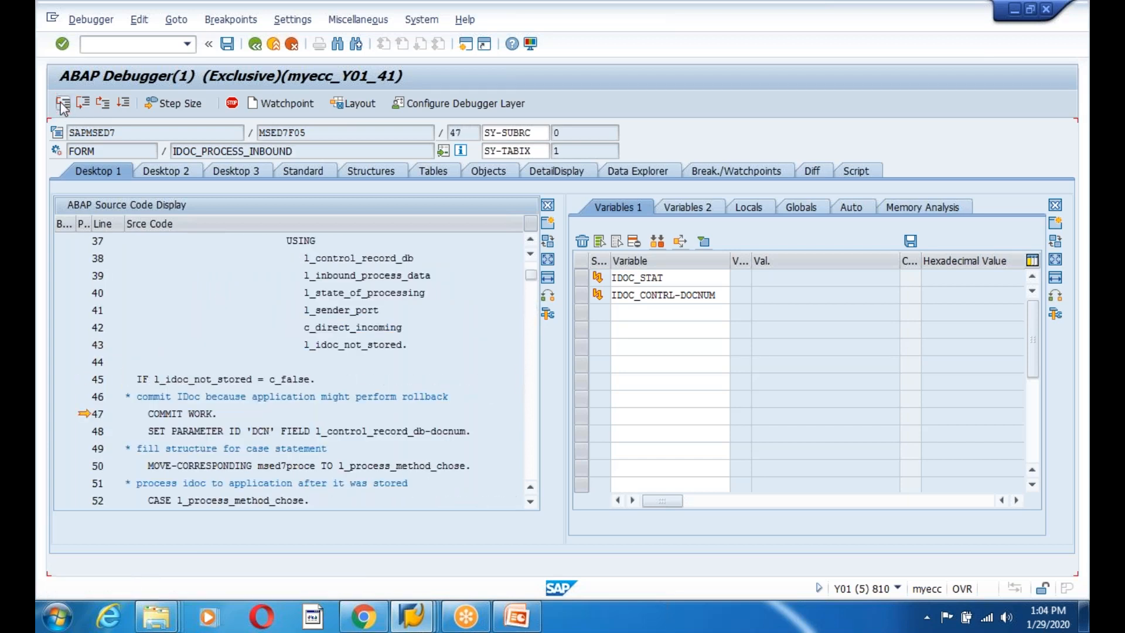
left_click(63, 104)
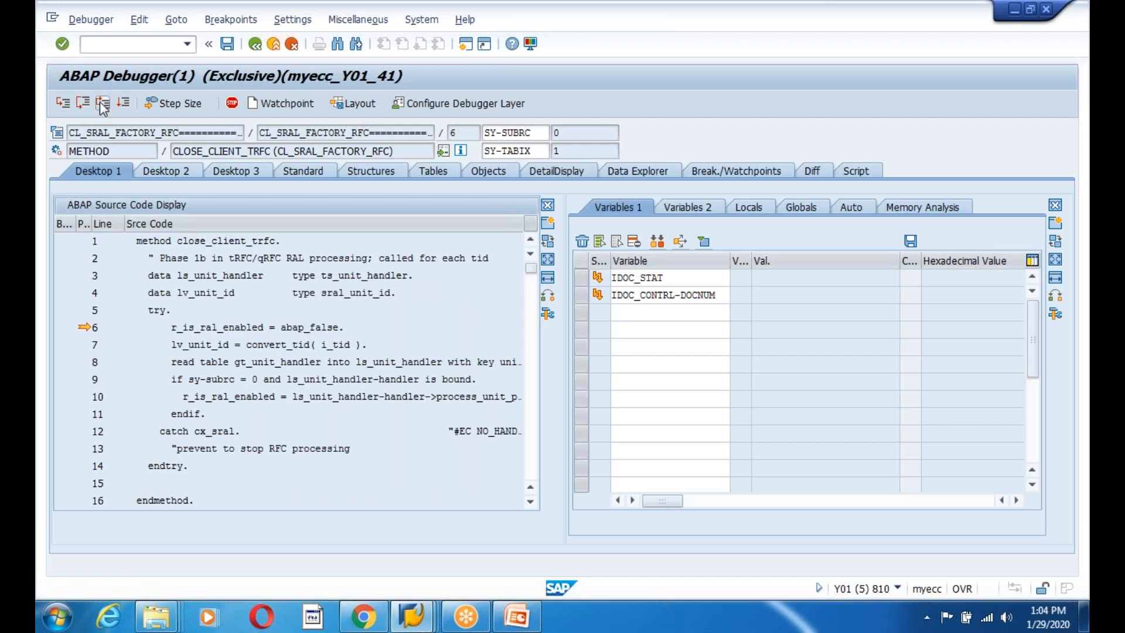
left_click(102, 105)
left_click(83, 106)
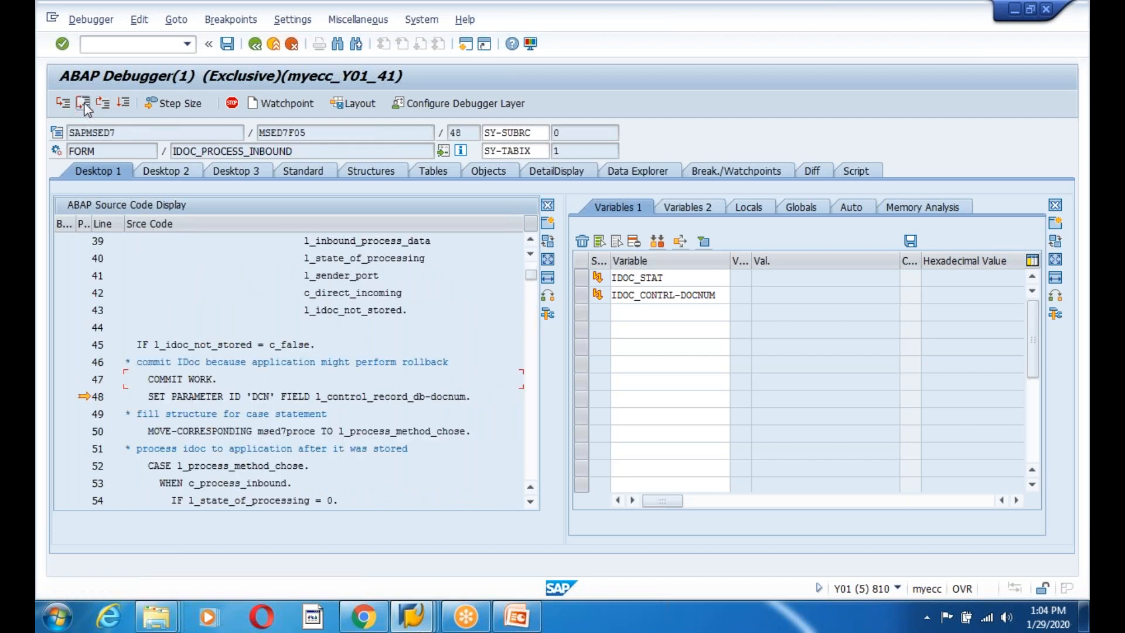
left_click(63, 104)
double_click(450, 402)
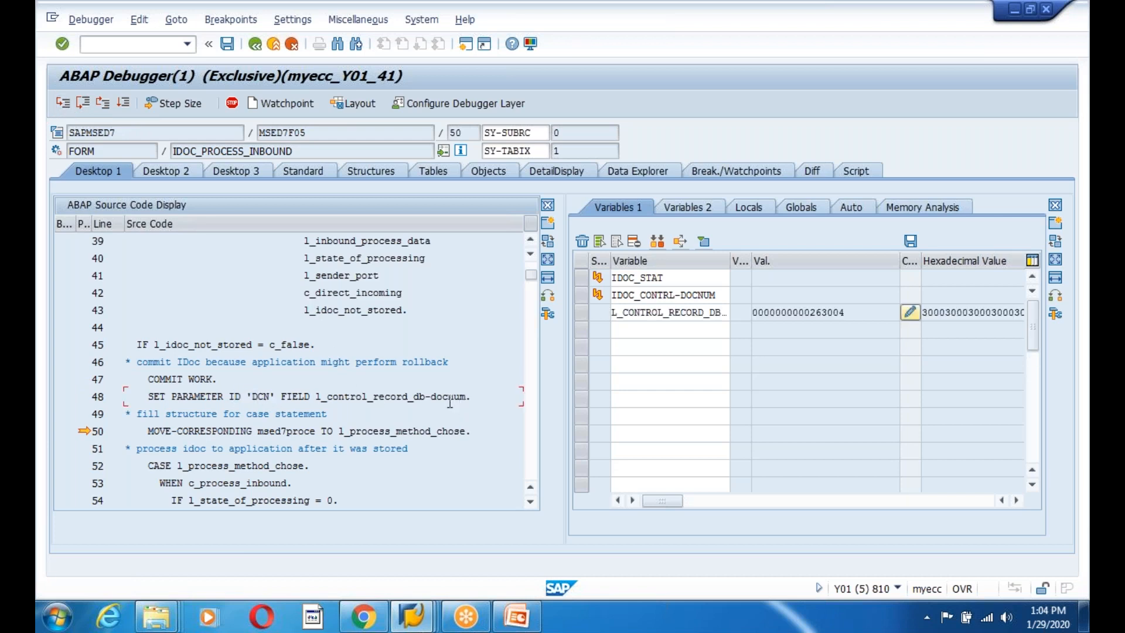
left_click_drag(865, 318, 612, 318)
left_click(264, 448)
Take the direct-processing branch and step into the status record write up to the status value assignment.
left_click(84, 104)
left_click(84, 103)
left_click(86, 103)
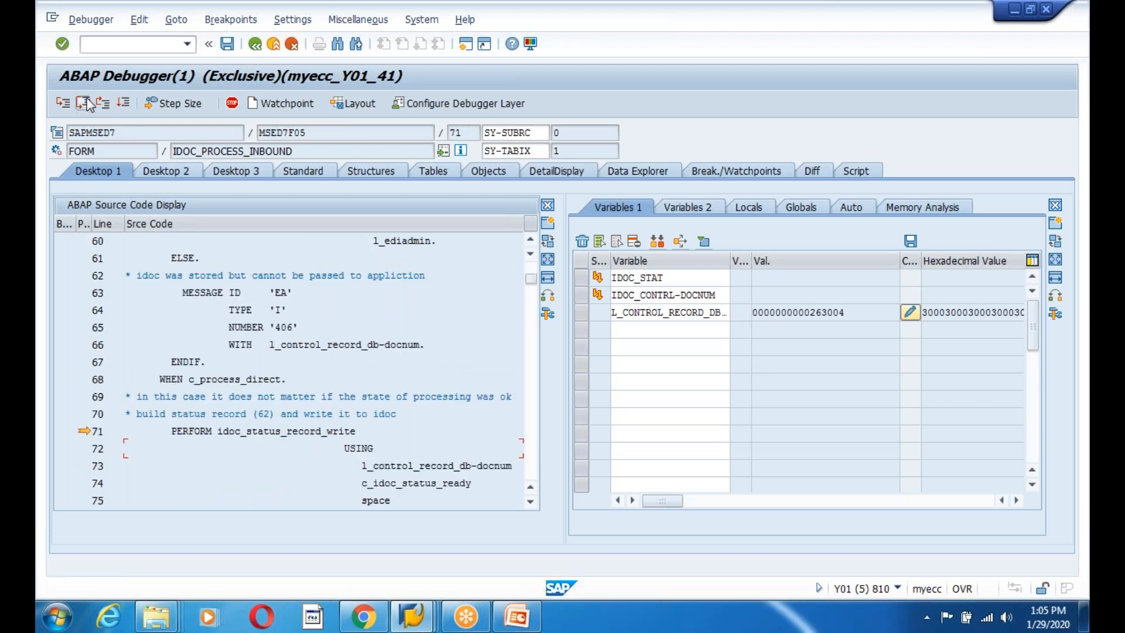
left_click(60, 104)
left_click(61, 105)
left_click(60, 105)
left_click(60, 105)
left_click(61, 104)
left_click(61, 104)
left_click(62, 104)
left_click(350, 431)
scroll(350, 431, "down", 4)
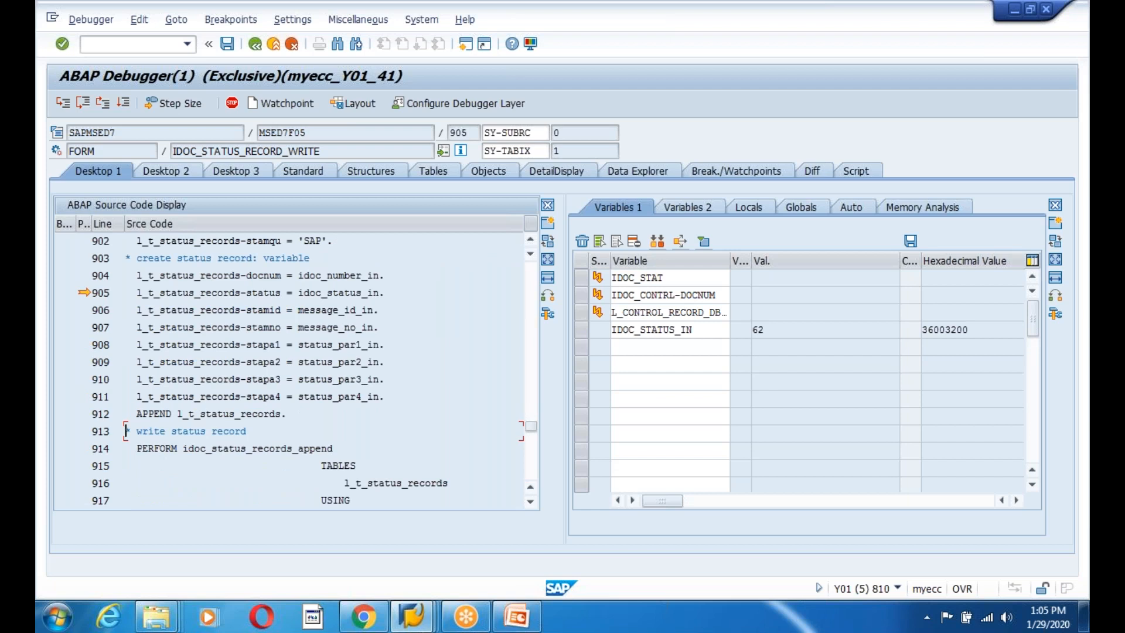
Fill the status 62 record fields and step into the status records append routine.
left_click(63, 105)
left_click(62, 104)
left_click(62, 105)
left_click(62, 104)
left_click(62, 104)
left_click(62, 104)
left_click(62, 104)
left_click(62, 104)
left_click(62, 104)
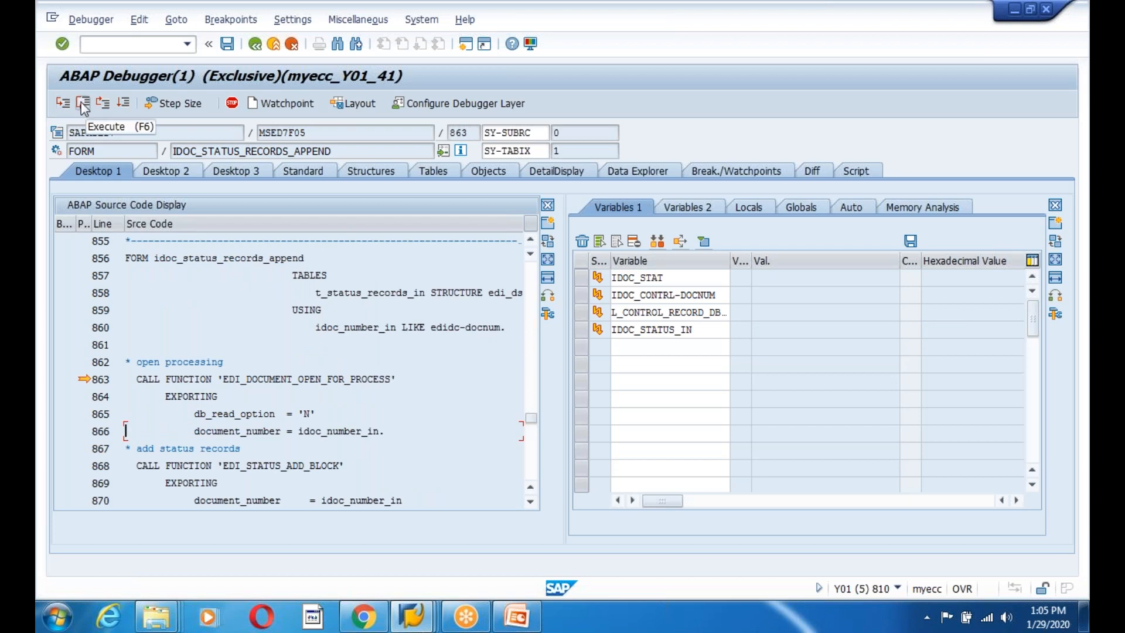
Finish the status record write and step via IDOC_TO_FUNCTION_PASS into IDOC_INPUT_DEBITOR.
left_click(83, 104)
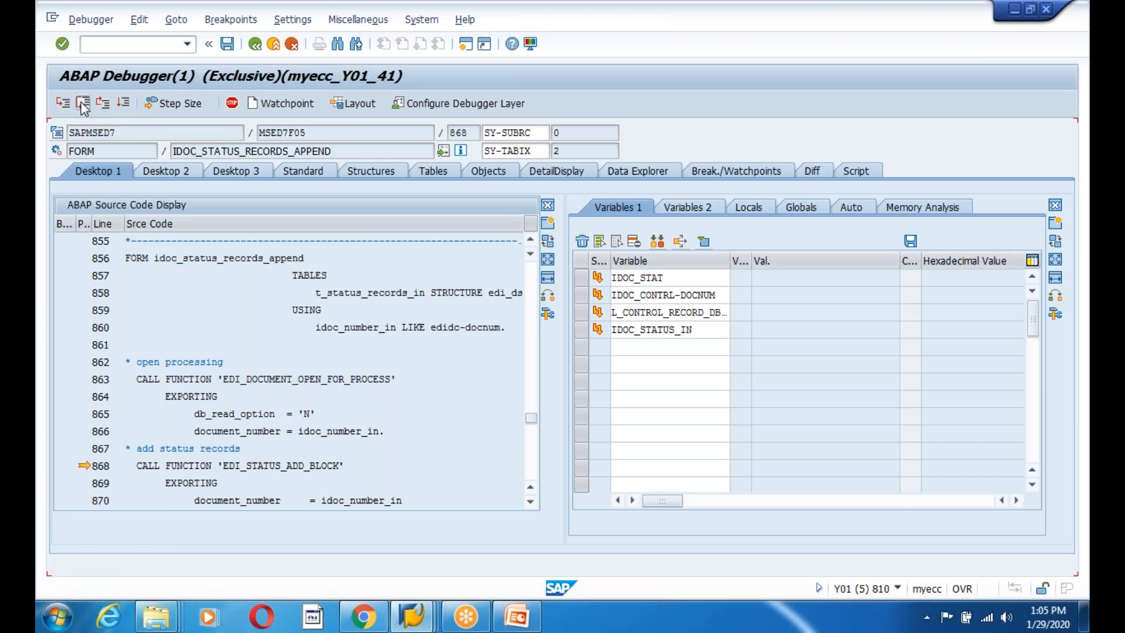
left_click(83, 106)
left_click(83, 105)
left_click(83, 106)
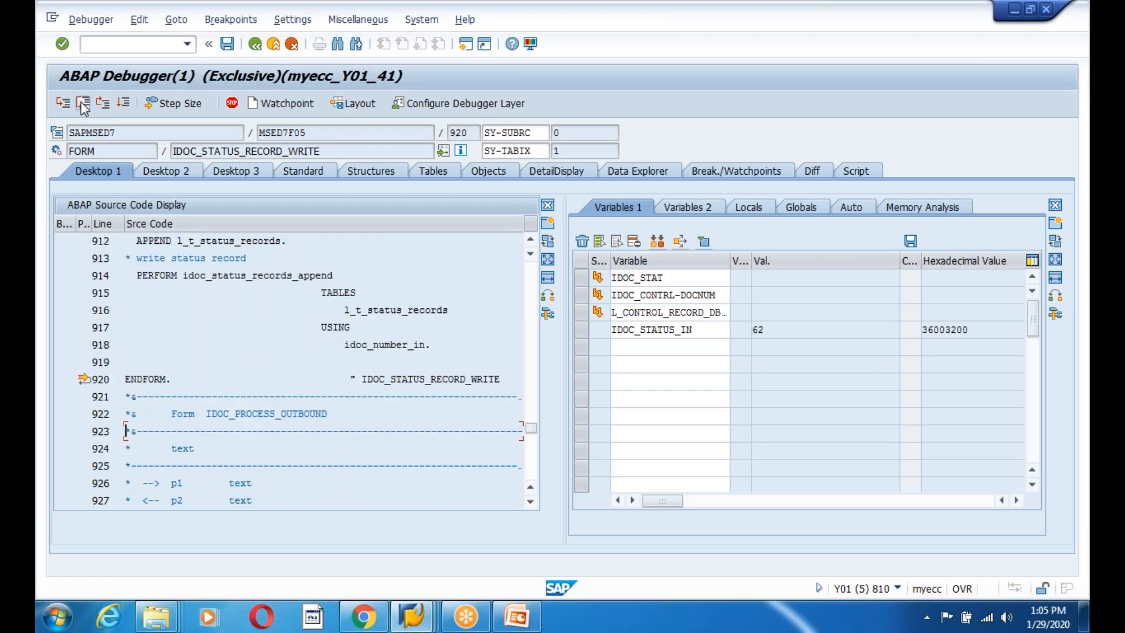
left_click(62, 105)
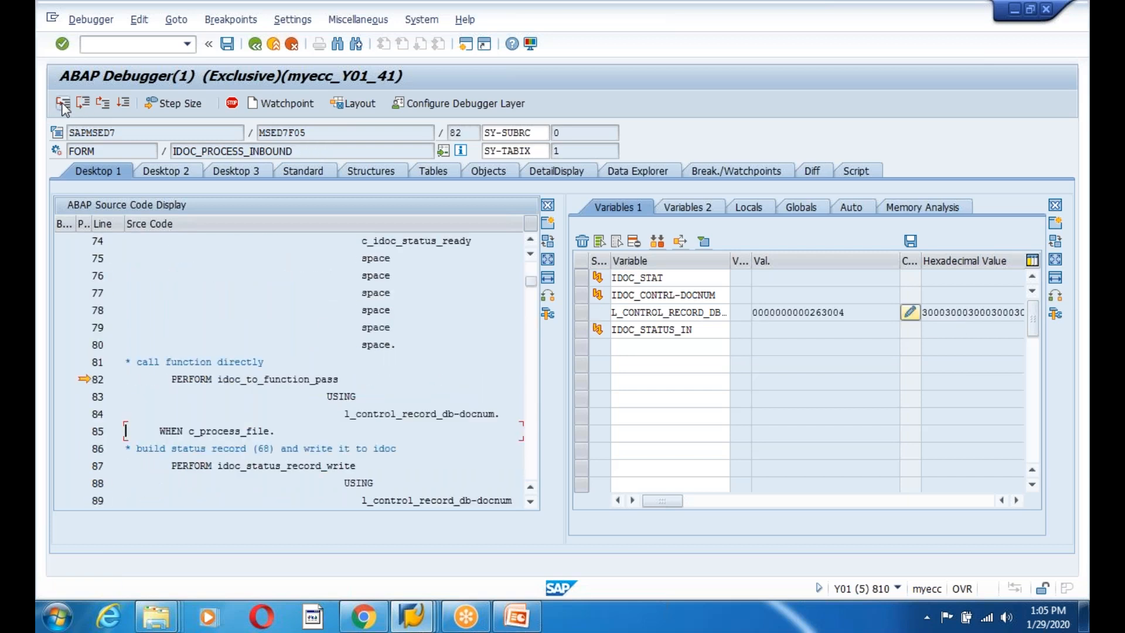
left_click(64, 105)
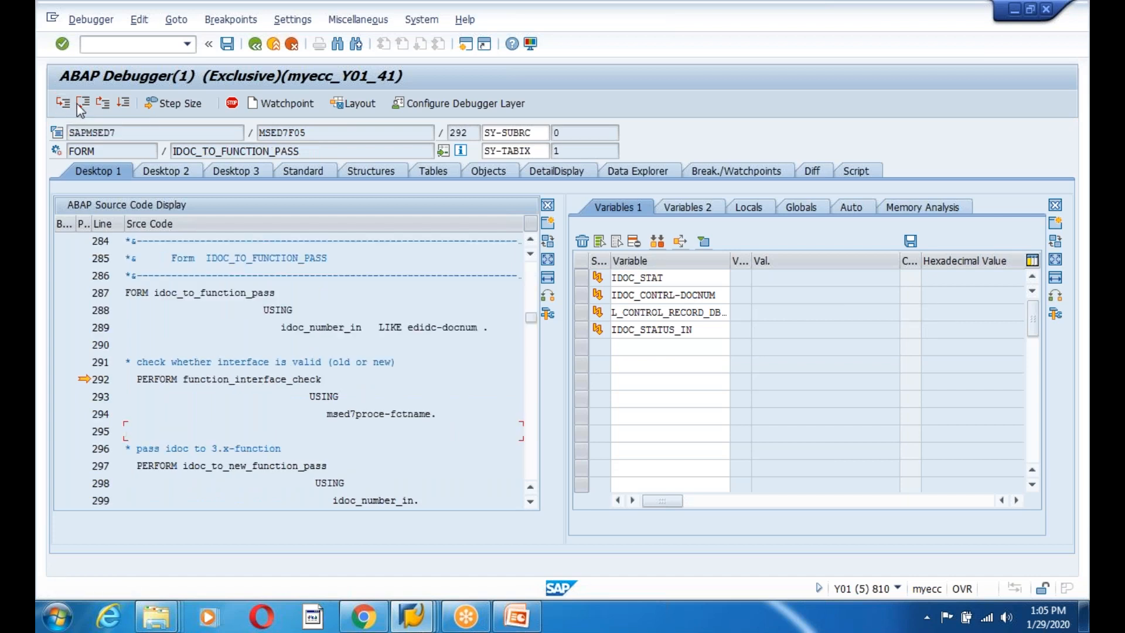
left_click(81, 105)
left_click(83, 105)
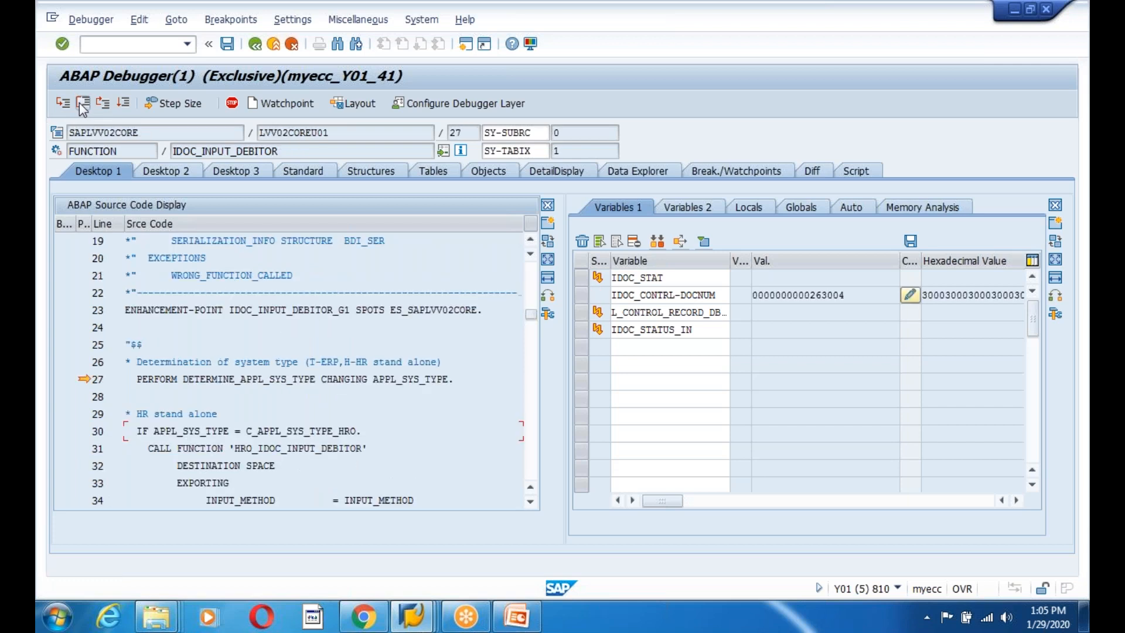
Run the system type determination and step into ERP_IDOC_INPUT_DEBITOR's customer enhancement at the read_idoc call.
left_click(82, 106)
left_click(62, 105)
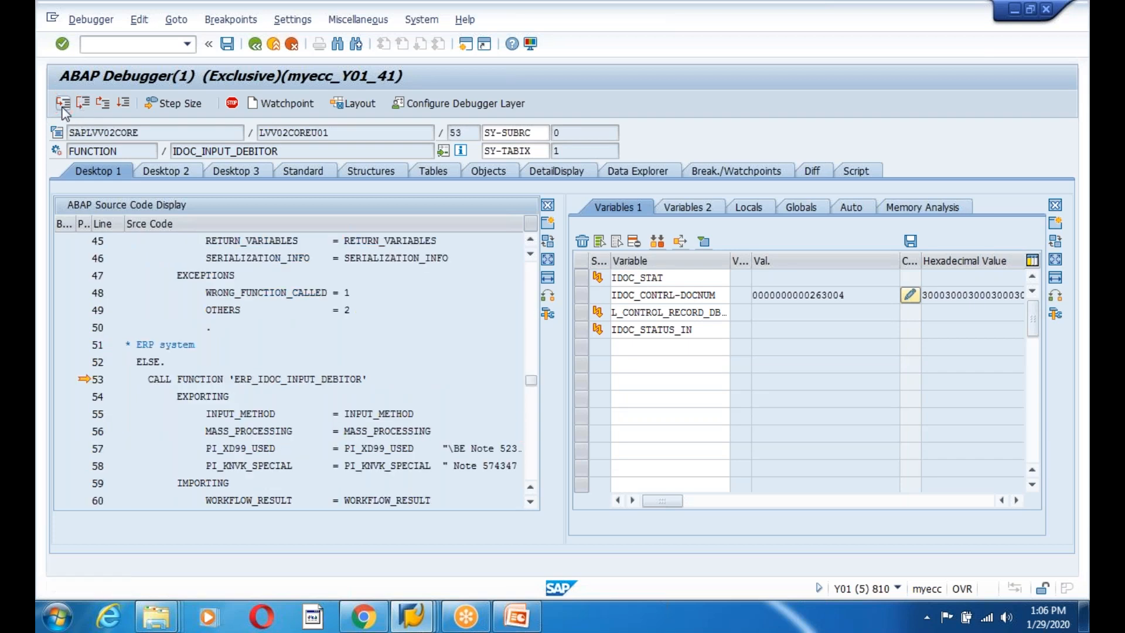
left_click(63, 109)
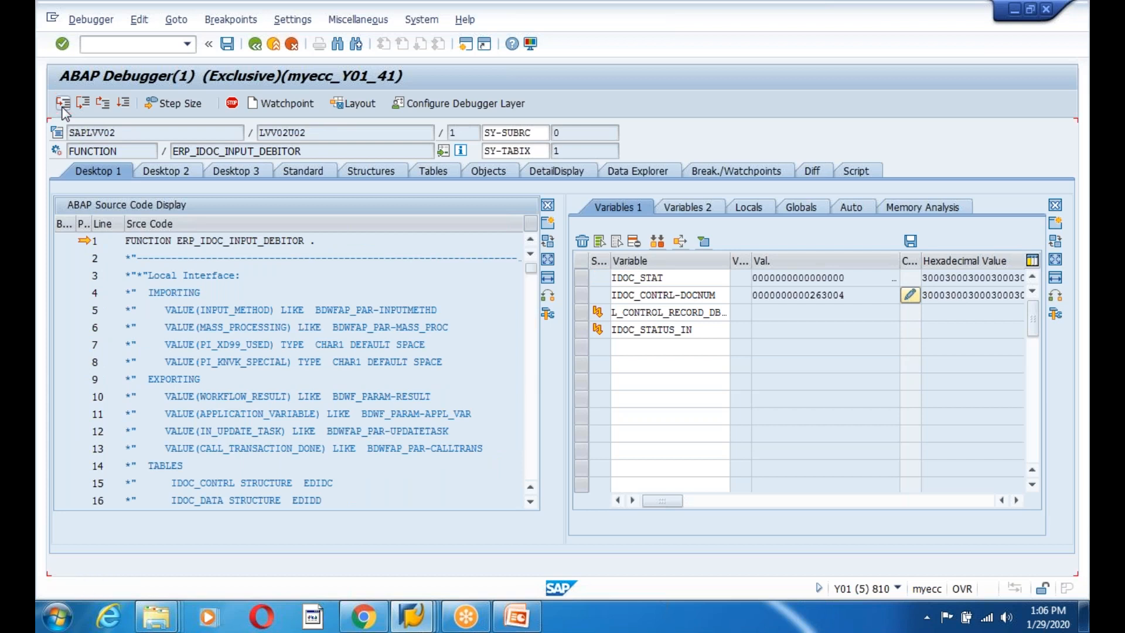
left_click(63, 108)
left_click(63, 108)
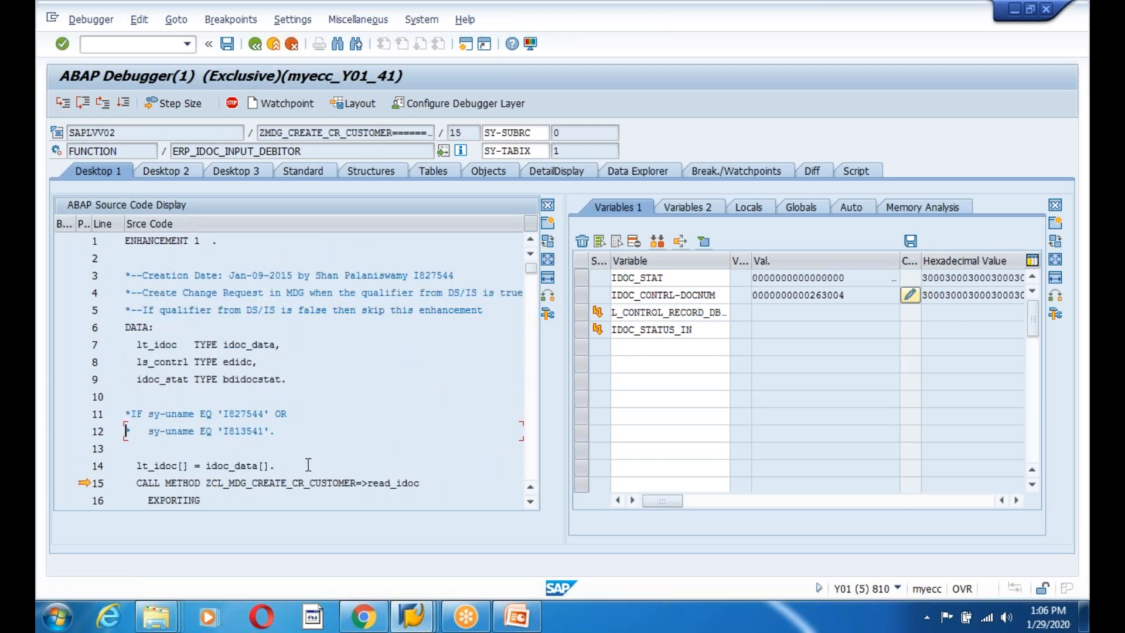
scroll(344, 443, "down", 3)
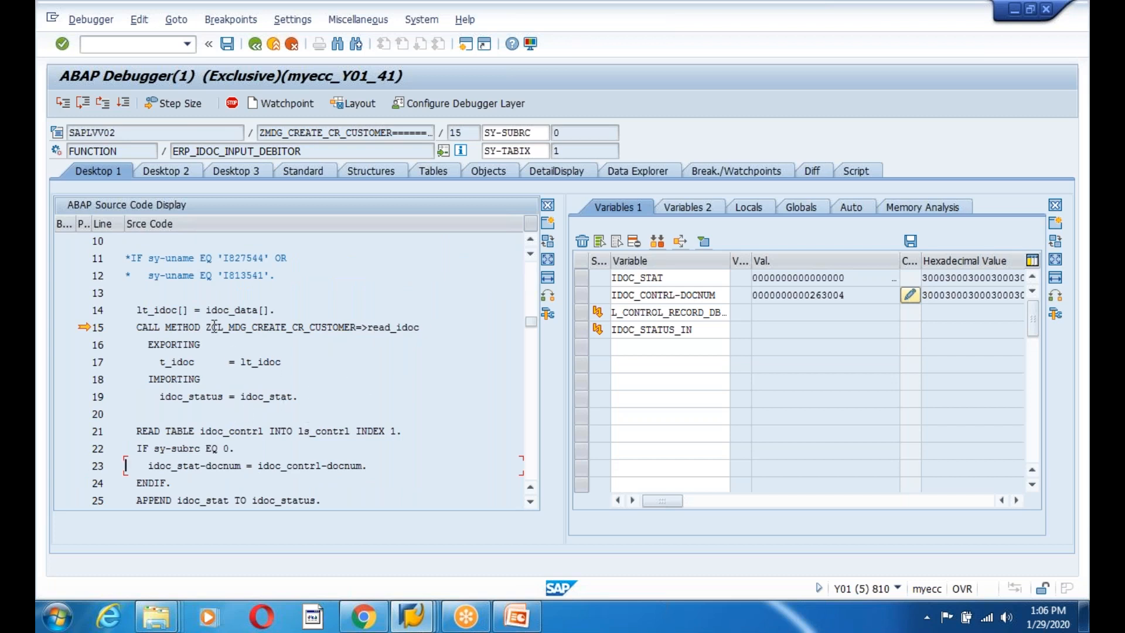
left_click_drag(206, 327, 413, 332)
left_click(413, 336)
left_click(349, 399)
Select the ZCL_MDG_CREATE_CR_CUSTOMER class name, open SE24 in a second session, and step into READ_IDOC.
left_click_drag(206, 327, 357, 329)
left_click(357, 330)
left_click(465, 45)
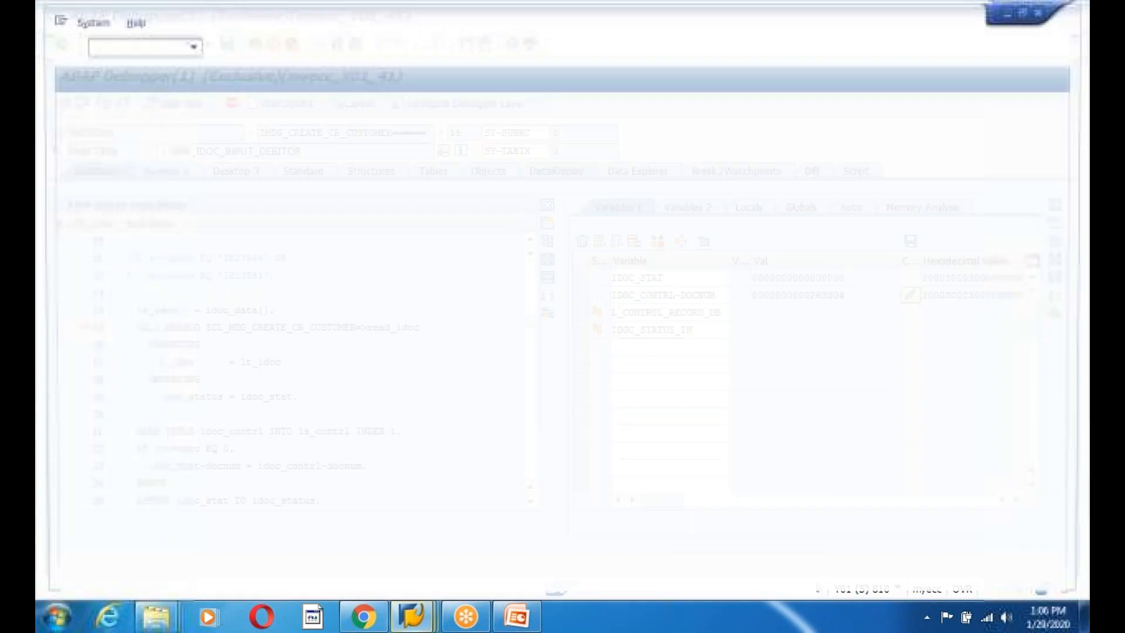
type("se24")
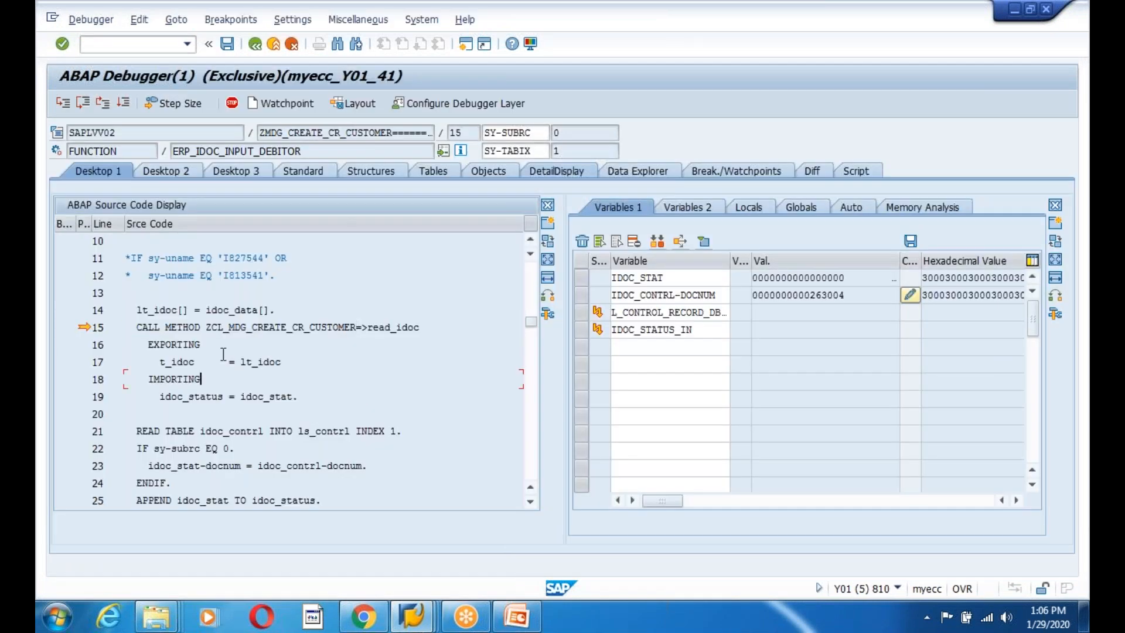
left_click(63, 103)
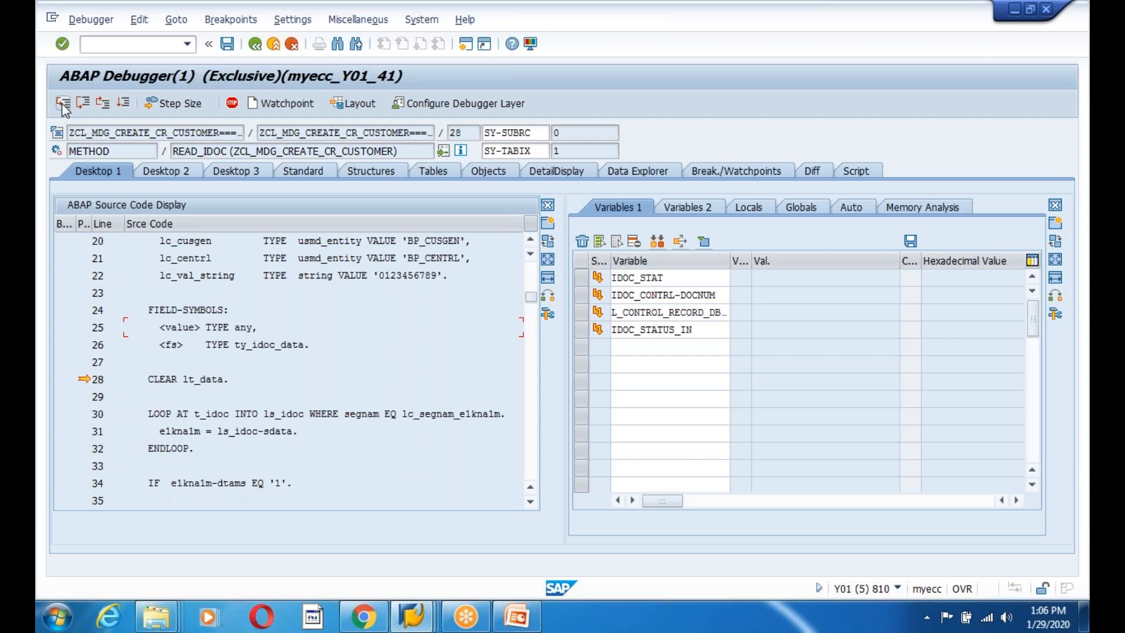
Step into the segment loop and view LS_IDOC-SDATA's full contents in detail display.
left_click(62, 103)
left_click(63, 103)
left_click(63, 103)
double_click(276, 430)
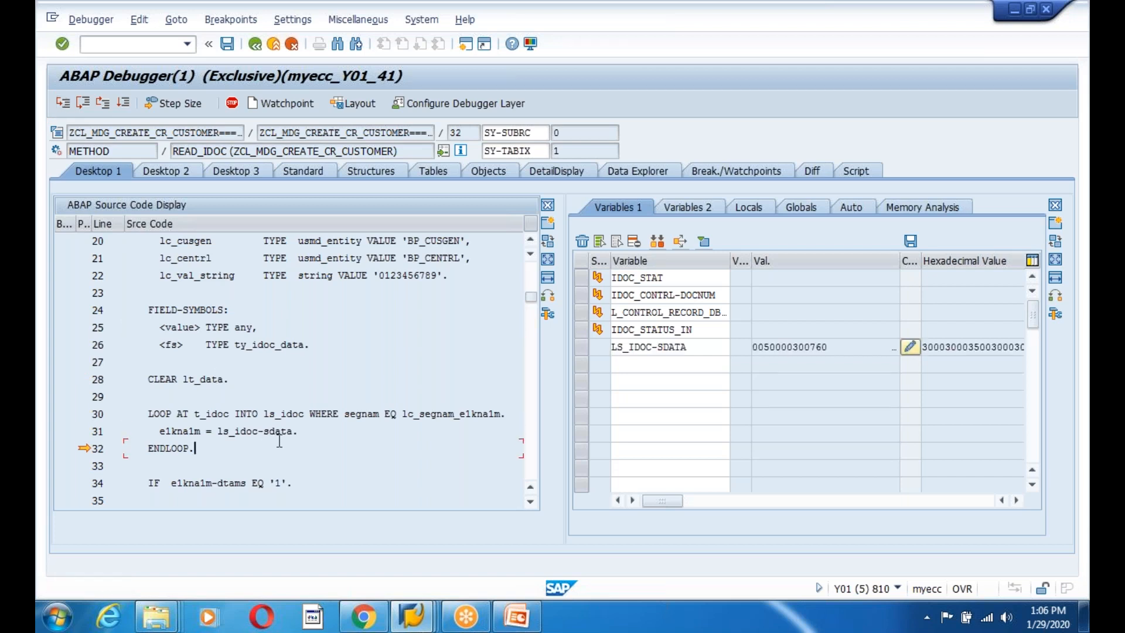
scroll(279, 440, "down", 2)
left_click(649, 347)
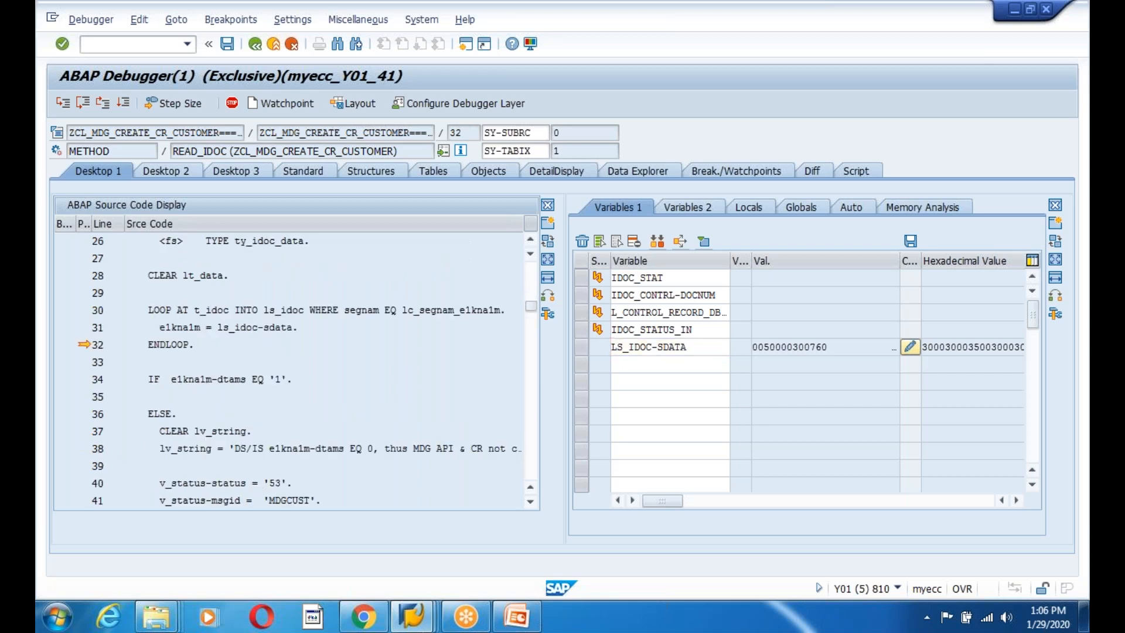
double_click(649, 347)
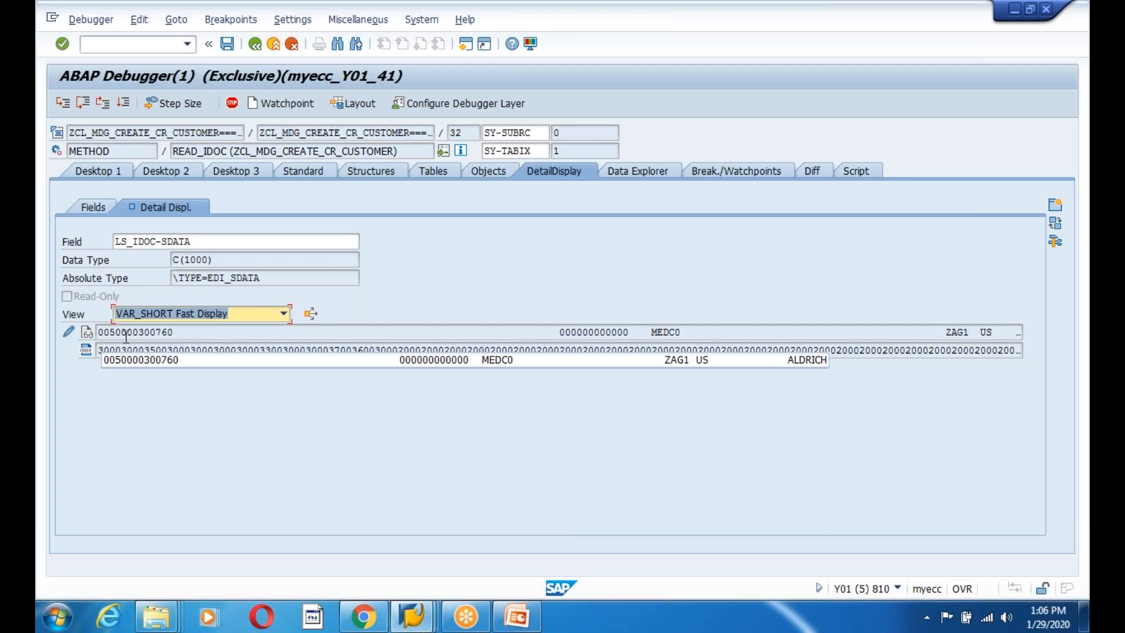
left_click(96, 170)
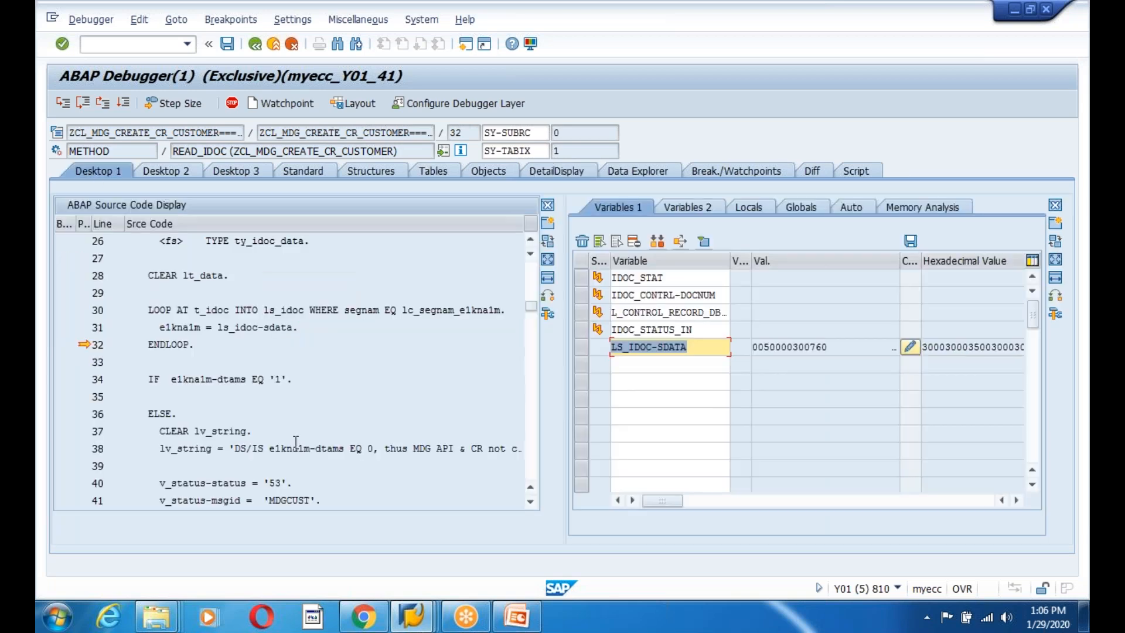
Step through the ELSE branch setting status 53 and message 402 down to RETURN.
left_click(66, 104)
left_click(69, 105)
left_click(69, 105)
left_click(69, 105)
left_click(69, 105)
left_click(69, 105)
left_click(69, 106)
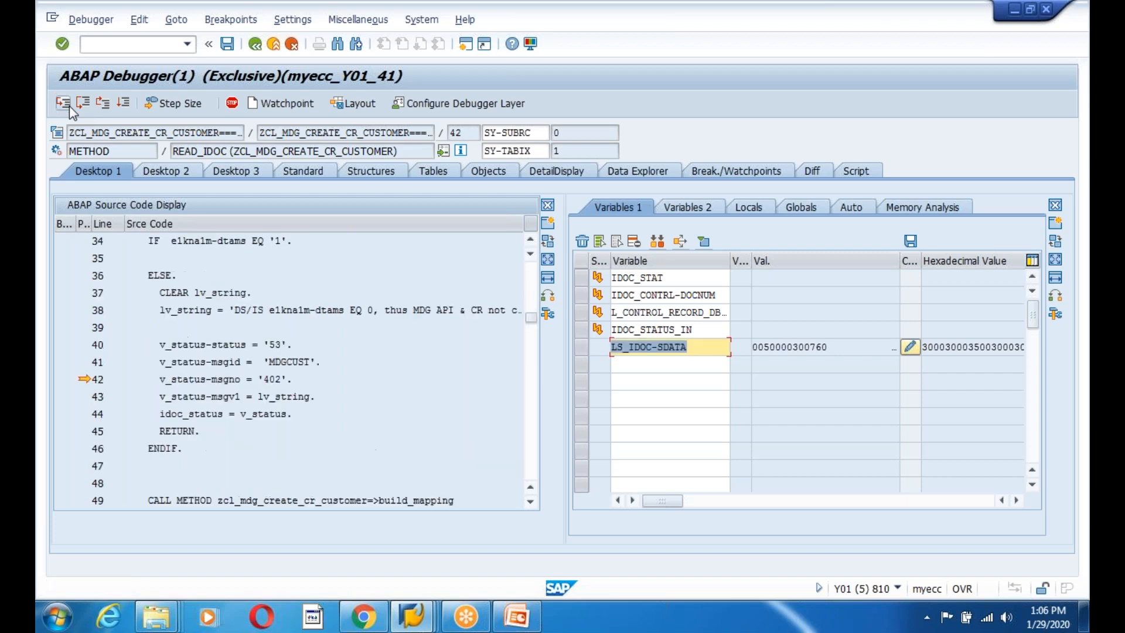
left_click(69, 105)
left_click(69, 105)
left_click(69, 105)
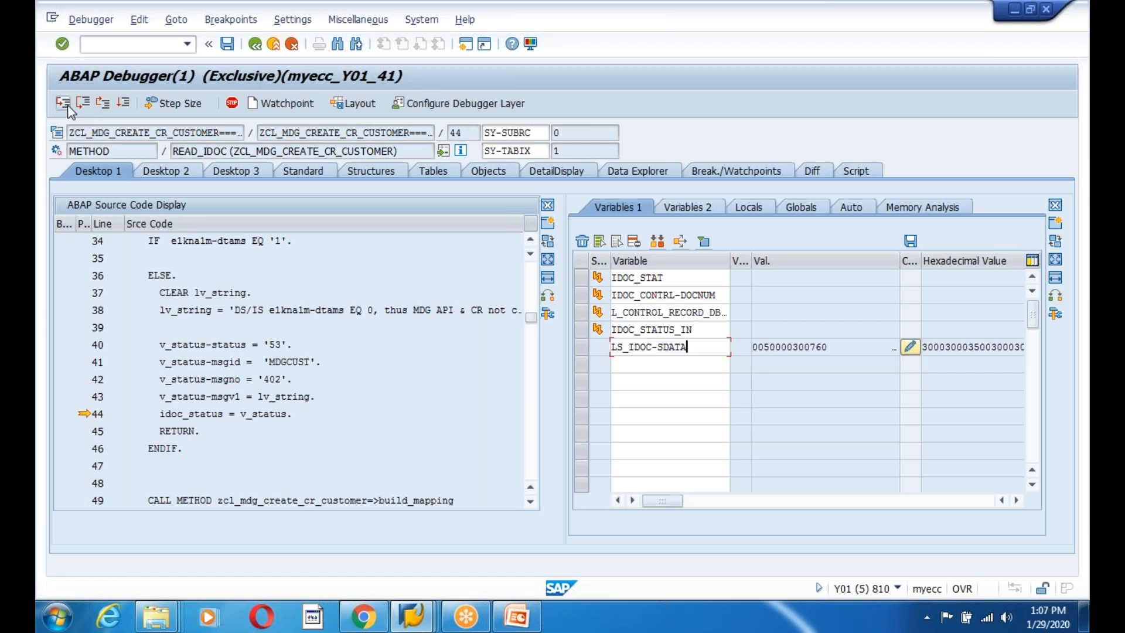
Return from READ_IDOC and step past the IDoc status append to the msgno '402' check.
left_click(69, 105)
left_click(69, 105)
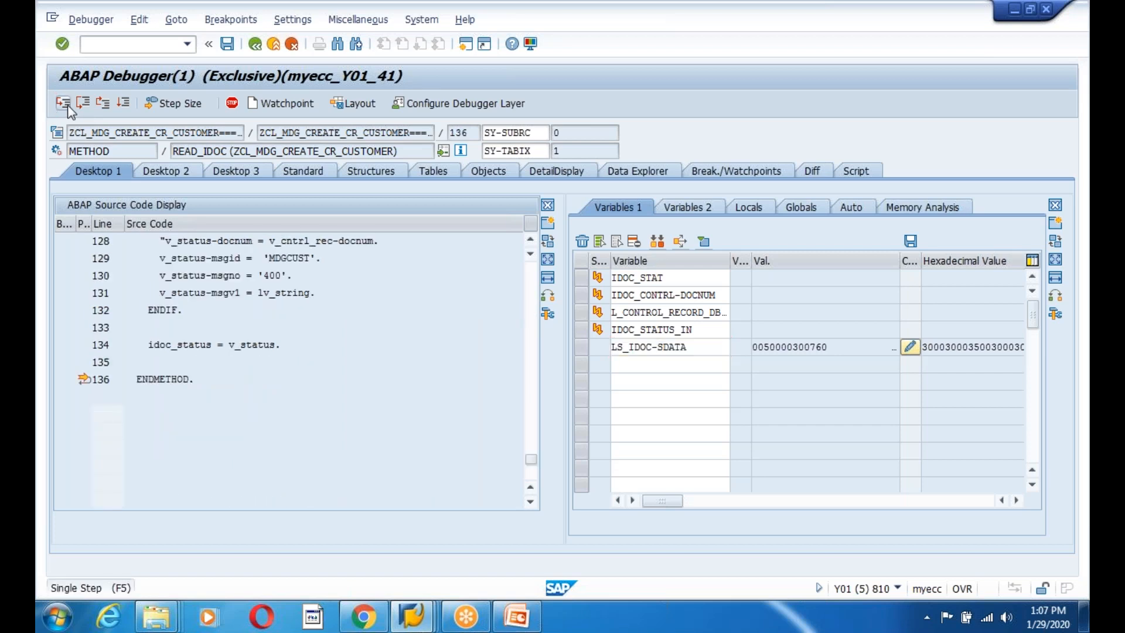
left_click(69, 105)
left_click(69, 106)
left_click(69, 105)
left_click(69, 106)
left_click(69, 105)
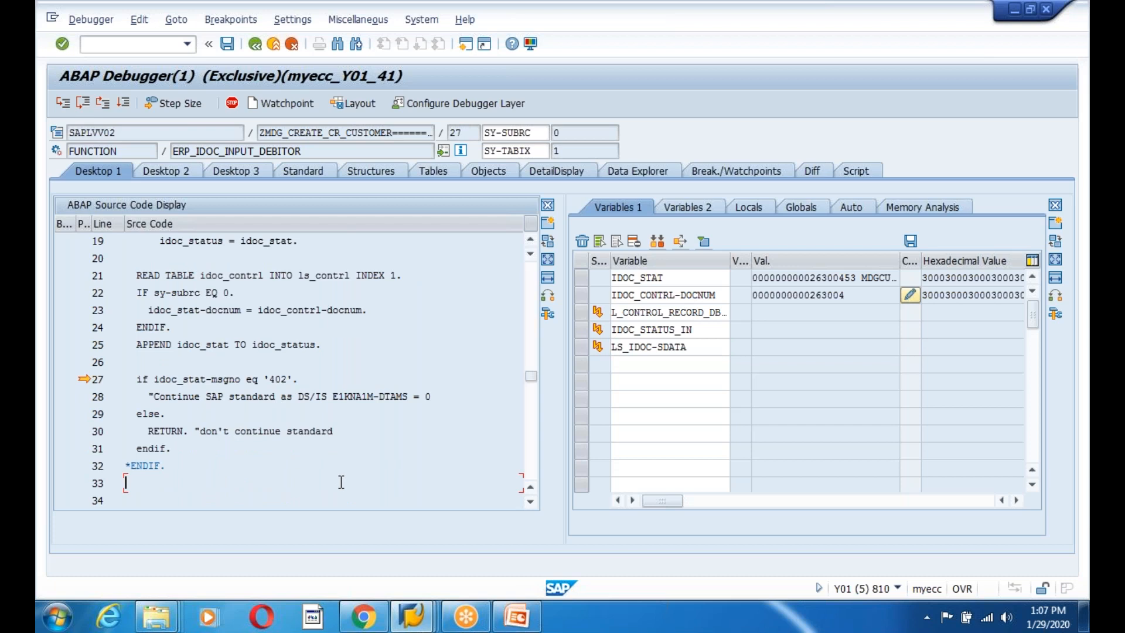
Step past the 402 check through the control record read, IDoc type check and error status setup to the data loop.
left_click(64, 105)
left_click(64, 106)
left_click(64, 106)
left_click(64, 105)
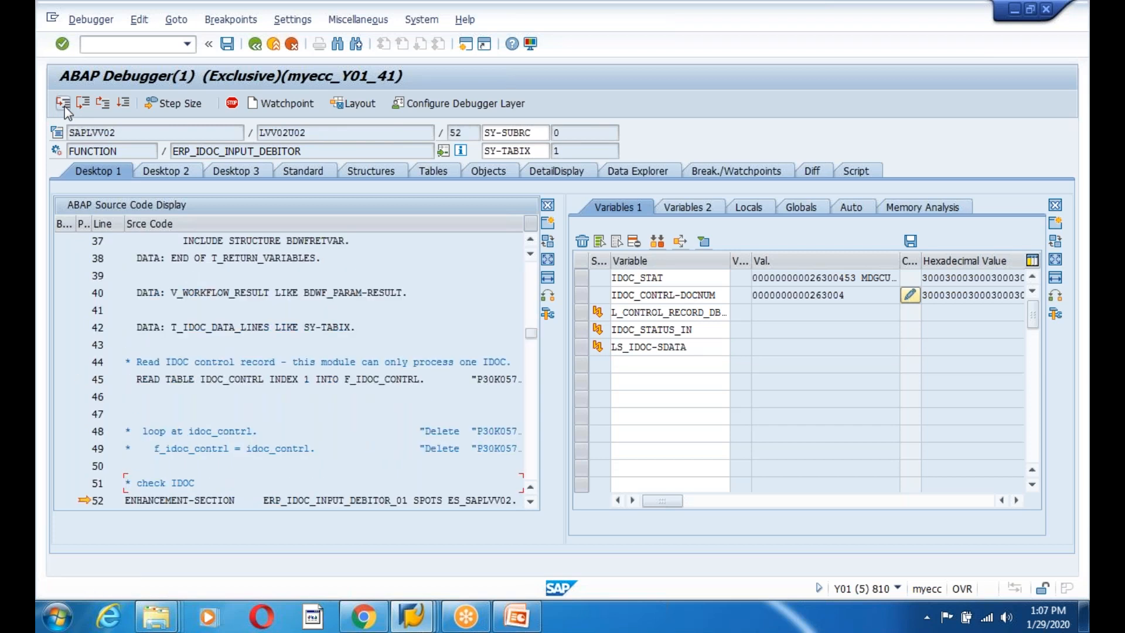
left_click(64, 106)
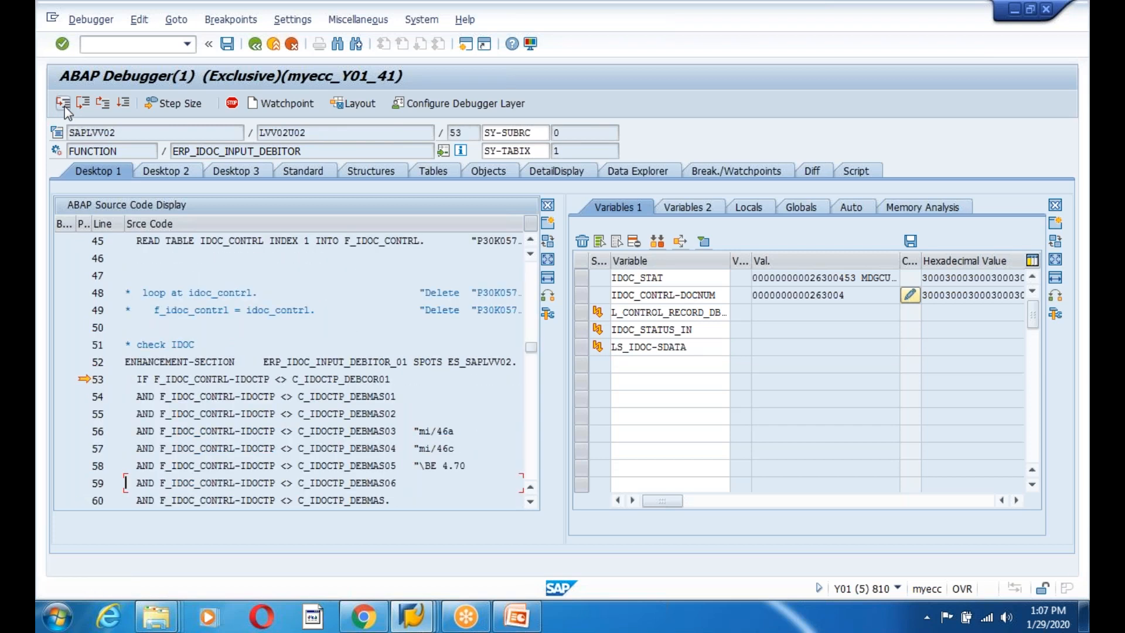
left_click(64, 106)
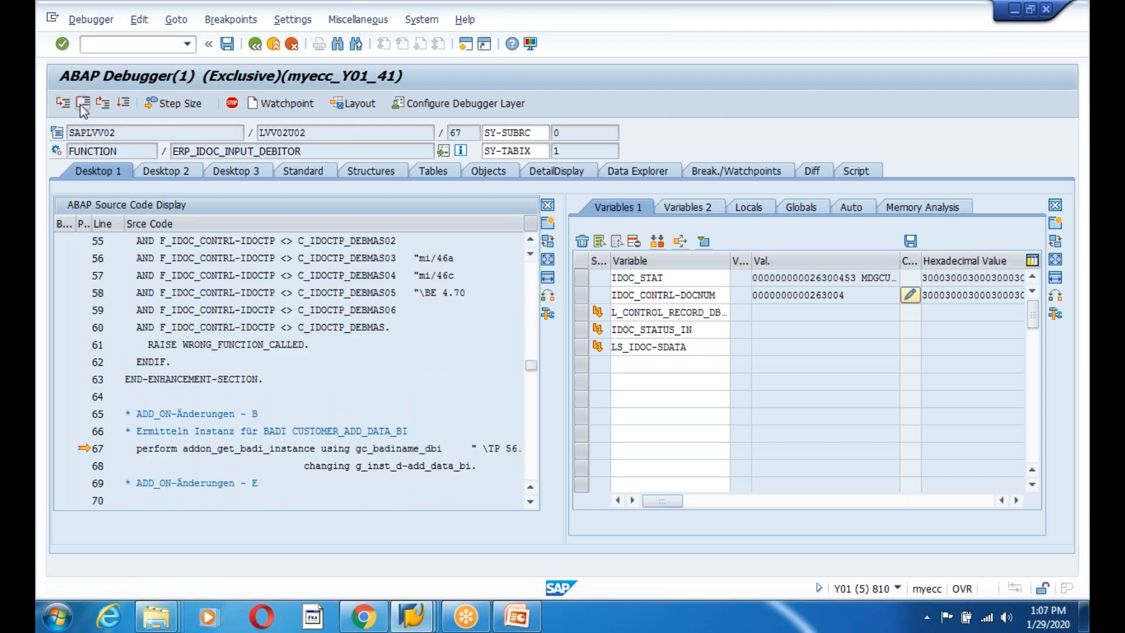
left_click(82, 106)
left_click(62, 106)
left_click(63, 106)
left_click(62, 106)
left_click(63, 105)
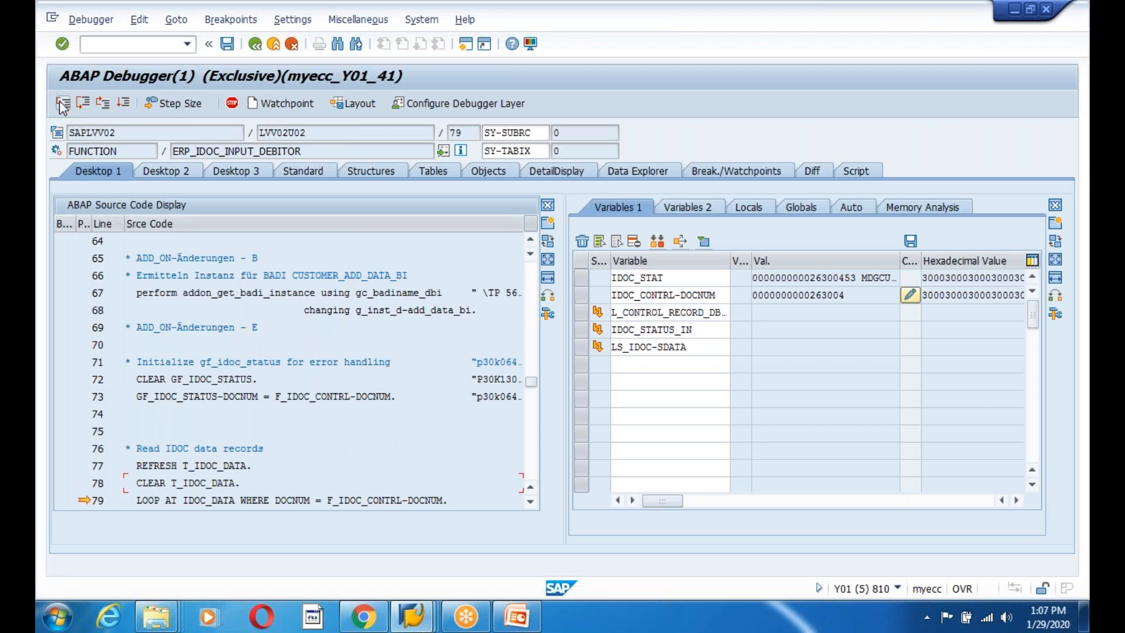
Run the IDOC_DATA loop to pass 4 and set a breakpoint on line 86's DESCRIBE TABLE.
left_click(62, 105)
left_click(62, 105)
left_click(63, 106)
left_click(63, 106)
left_click(63, 106)
left_click(63, 105)
left_click(63, 105)
left_click(63, 106)
left_click(62, 105)
left_click(63, 106)
left_click(62, 105)
left_click(63, 106)
left_click(62, 106)
left_click(63, 106)
left_click(62, 106)
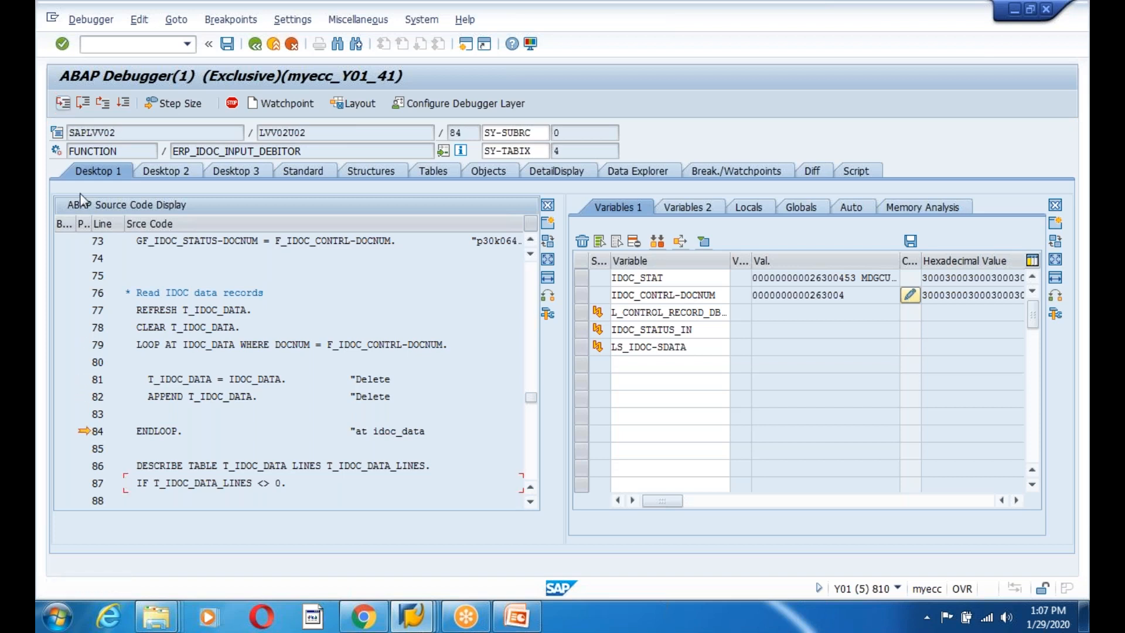
left_click(77, 466)
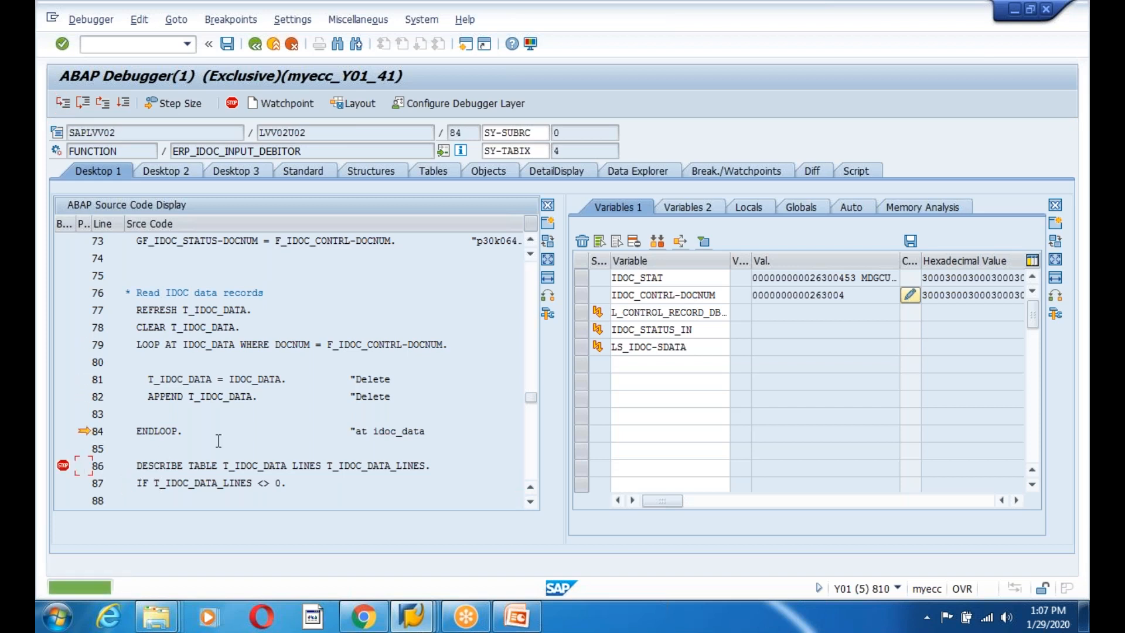
Continue to the line 86 breakpoint and inspect T_IDOC_DATA's 27 rows in the Tables view.
left_click(122, 102)
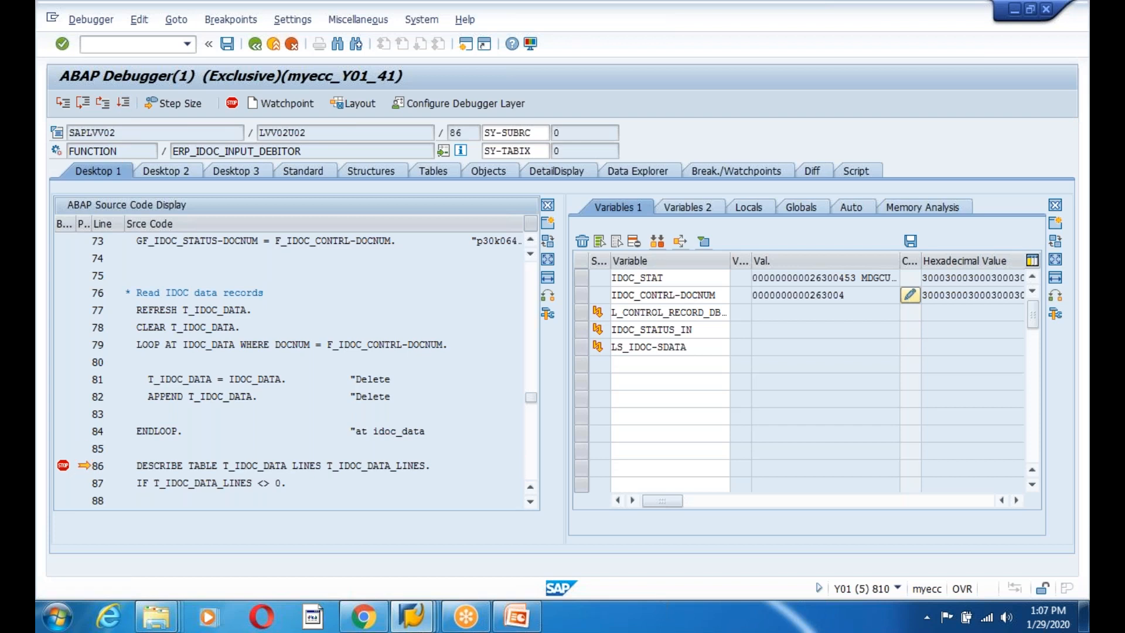
double_click(243, 463)
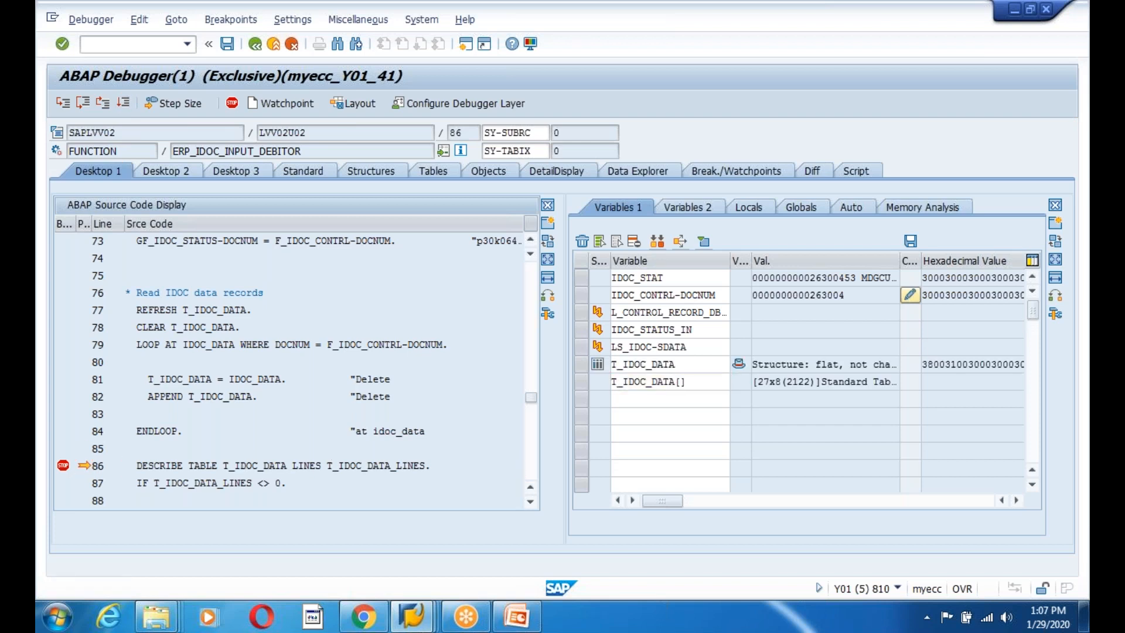
double_click(244, 465)
left_click(802, 350)
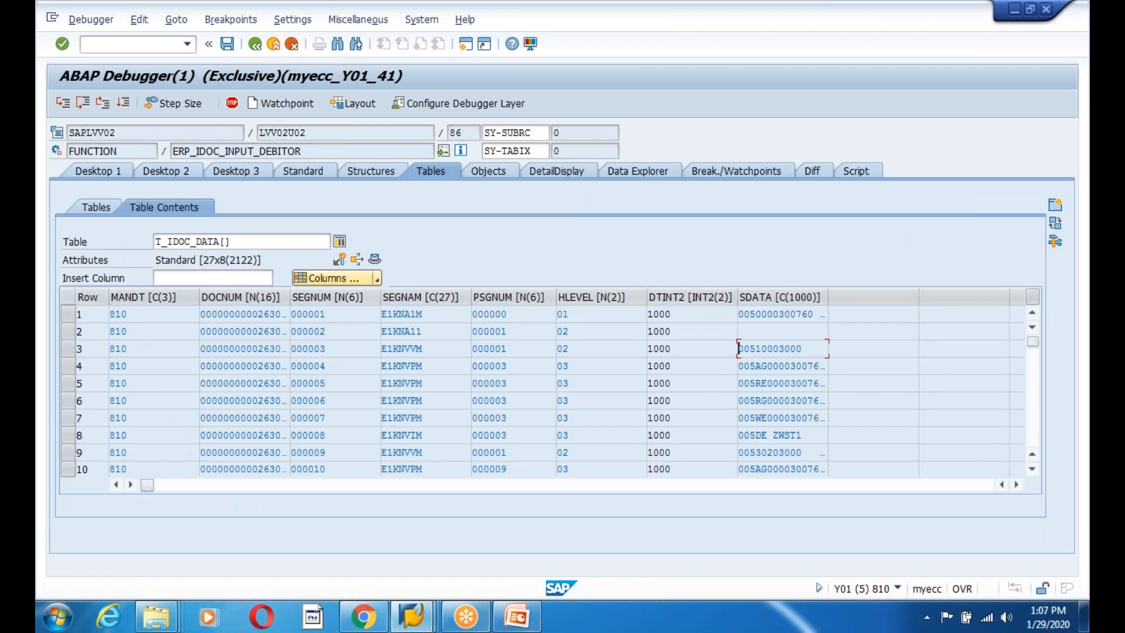
left_click(95, 173)
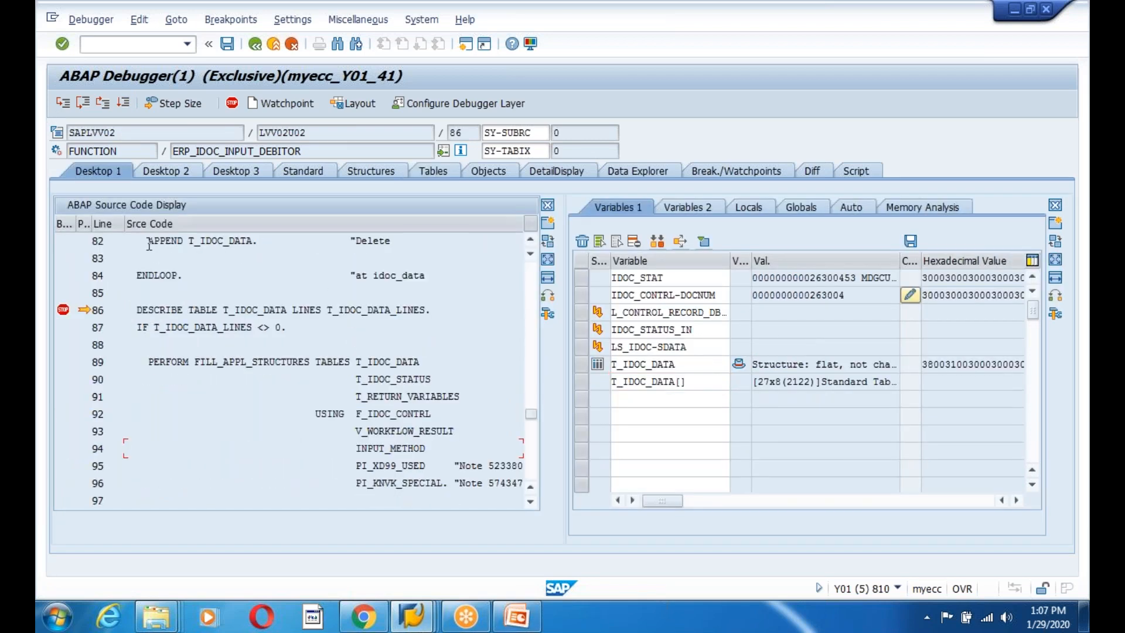
Single-step past the line-count check to the FILL_APPL_STRUCTURES call on line 89.
left_click(65, 107)
left_click(64, 106)
scroll(273, 398, "down", 2)
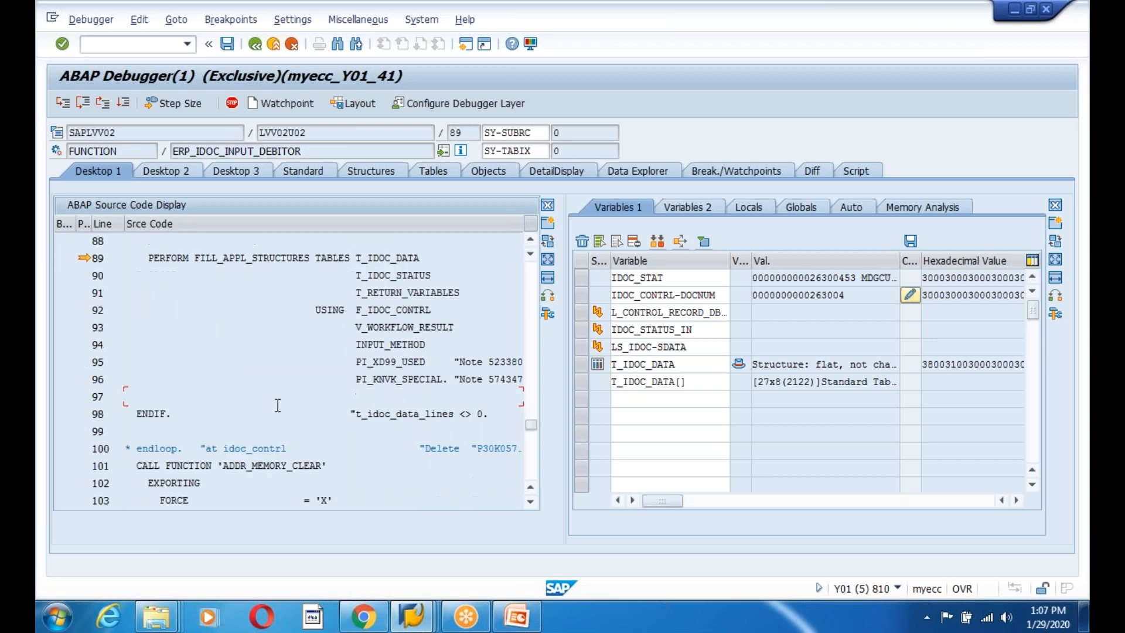
scroll(278, 411, "down", 2)
scroll(293, 363, "down", 3)
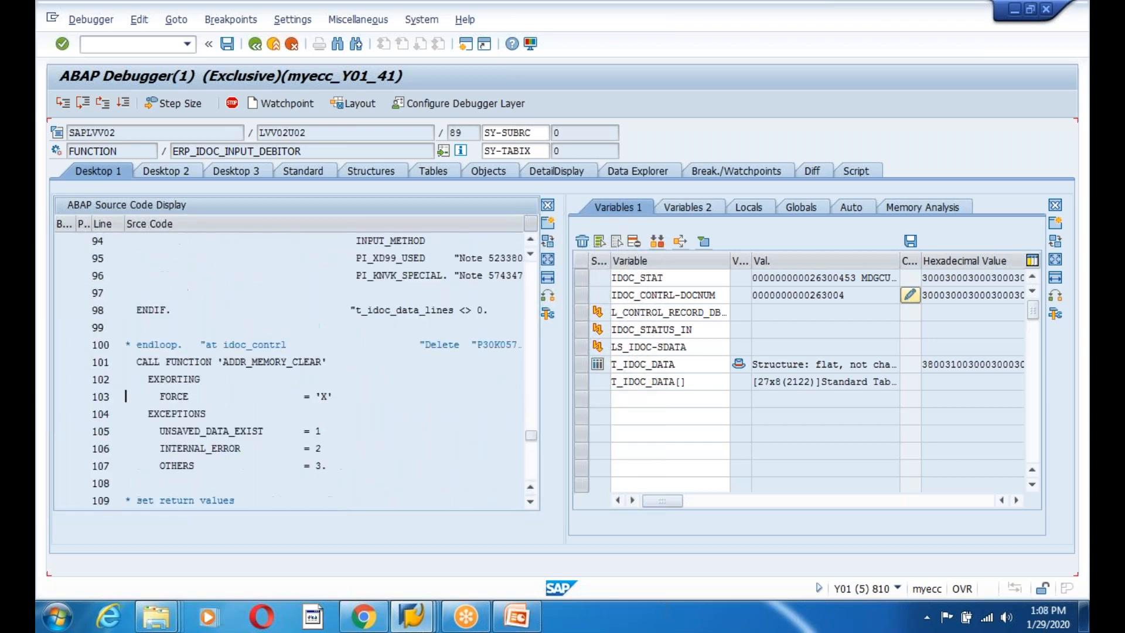
scroll(257, 369, "up", 4)
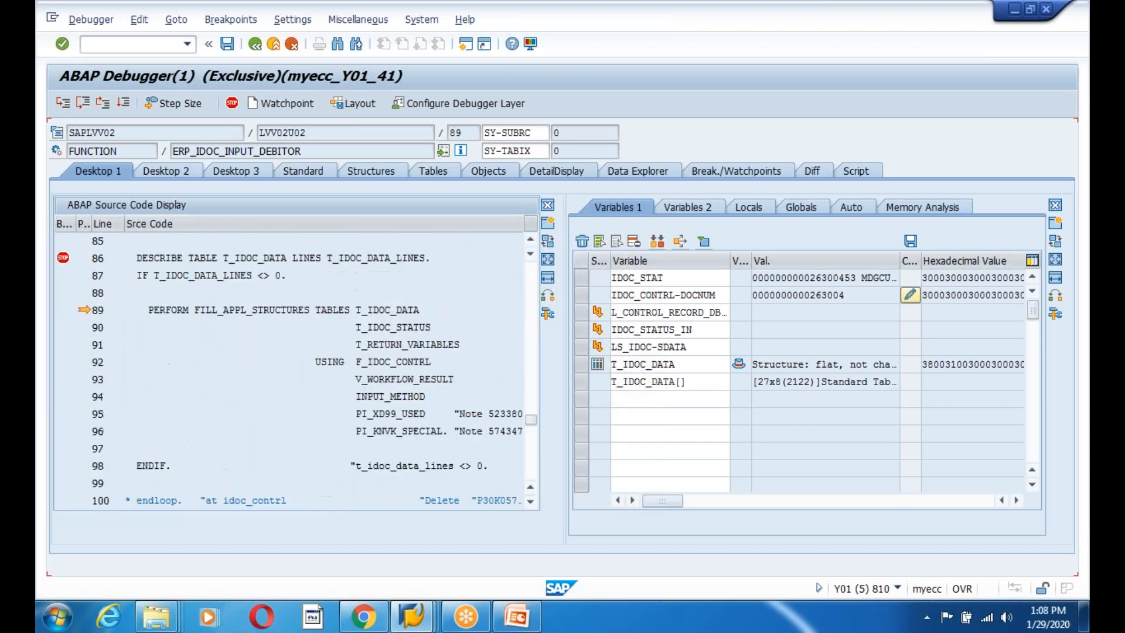
left_click(61, 104)
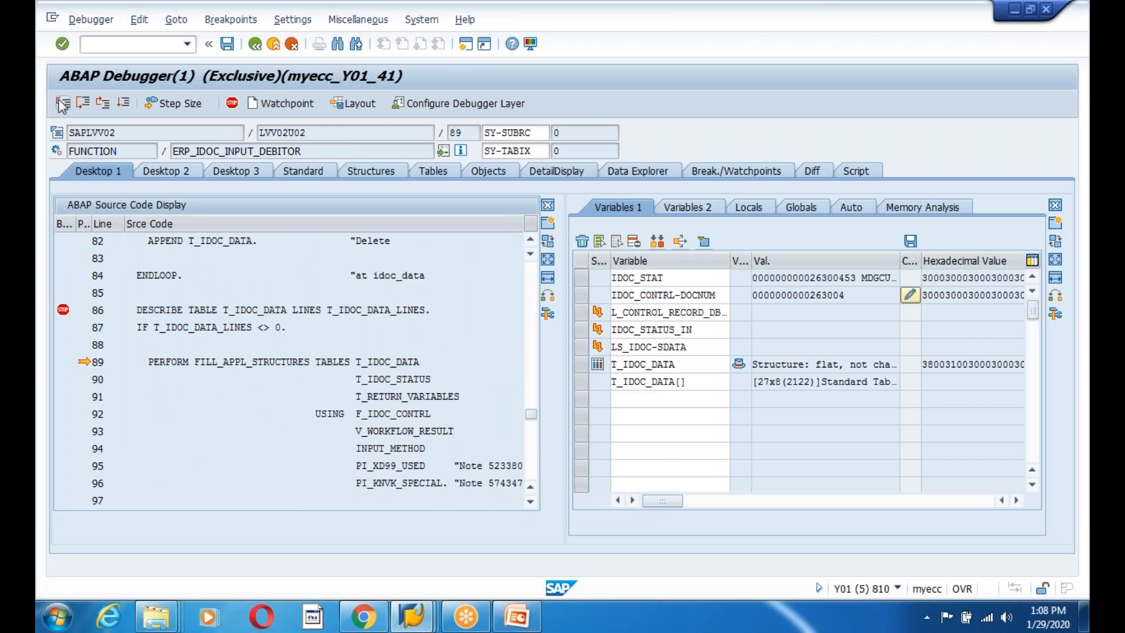
Step into FILL_APPL_STRUCTURES, clear the BDI structures and run through CLEAR_ALL_SEGMENTS.
left_click(61, 105)
left_click(61, 104)
left_click(61, 104)
left_click(61, 104)
left_click(61, 104)
left_click(61, 104)
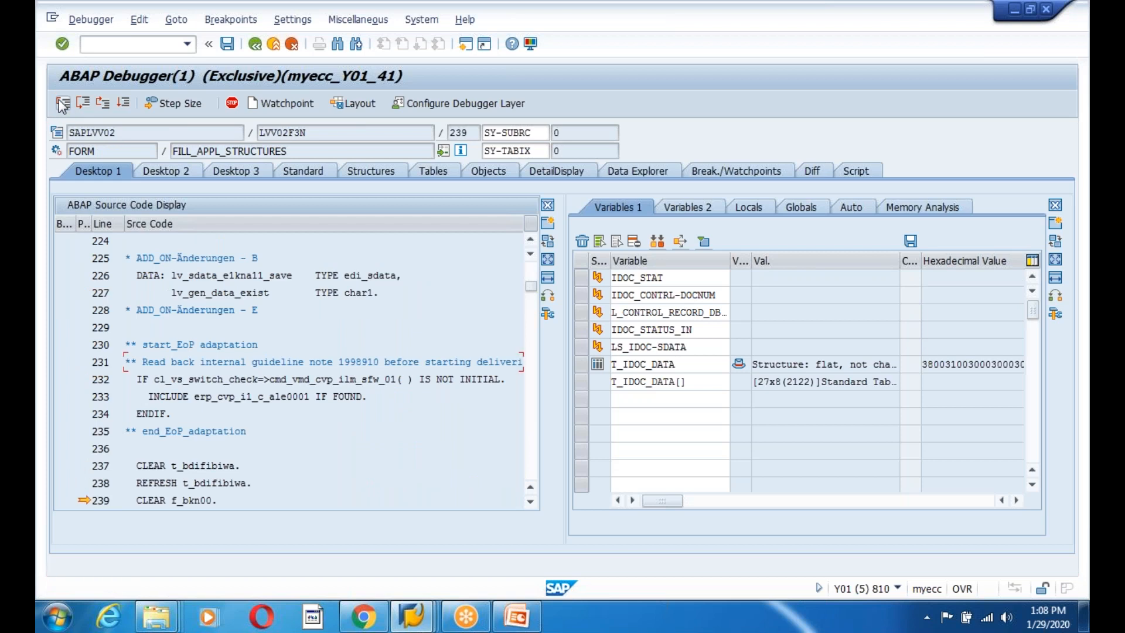
left_click(63, 105)
left_click(63, 106)
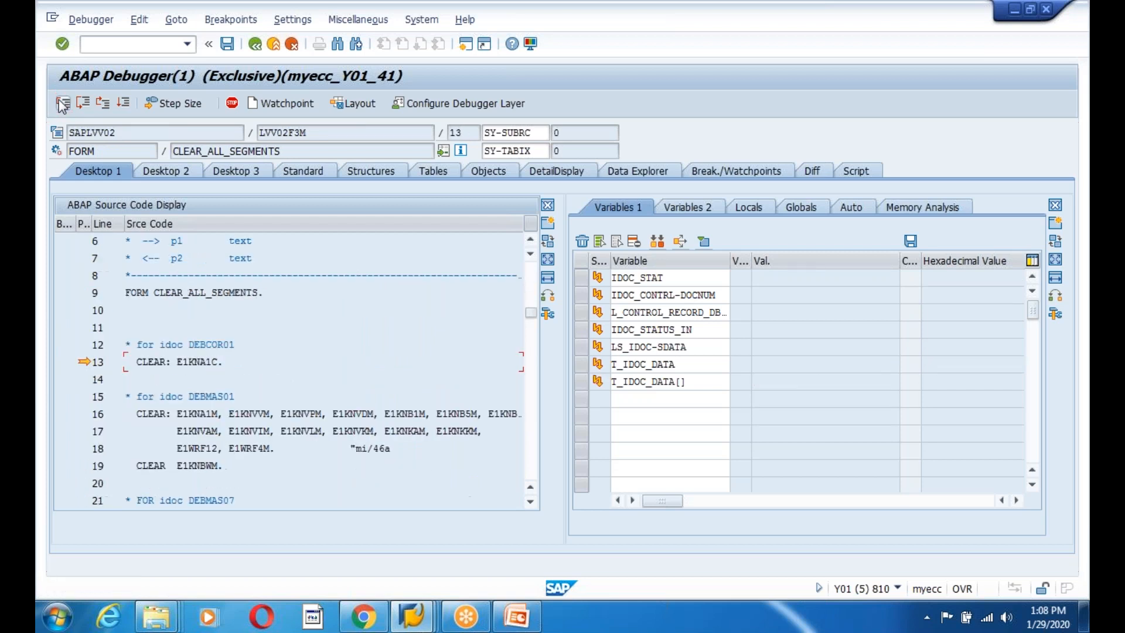
left_click(63, 105)
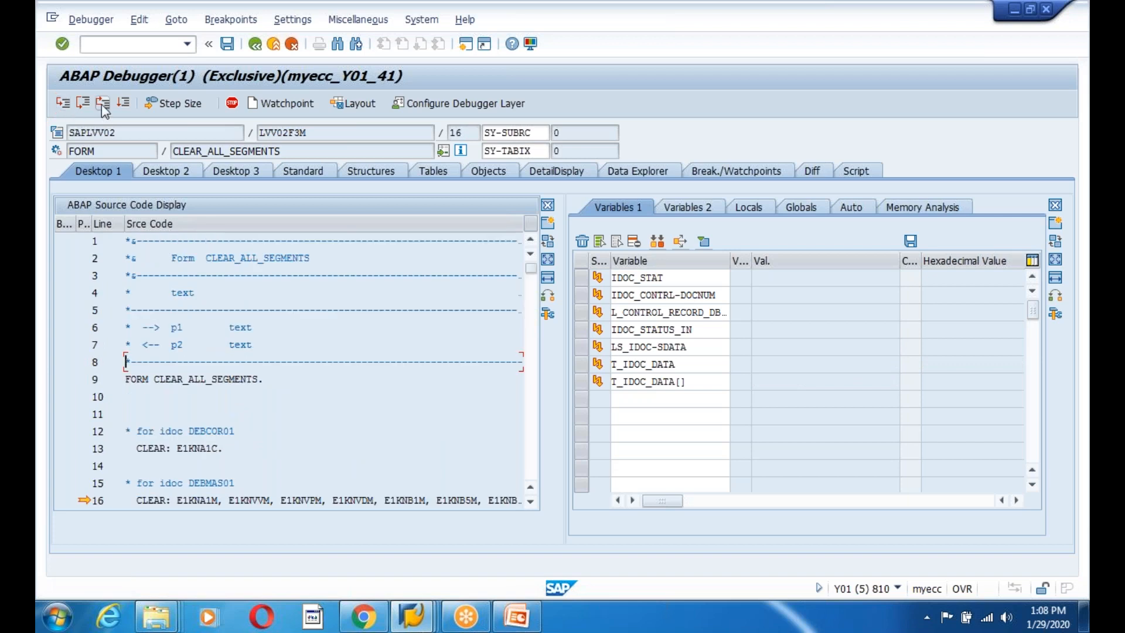
left_click(102, 105)
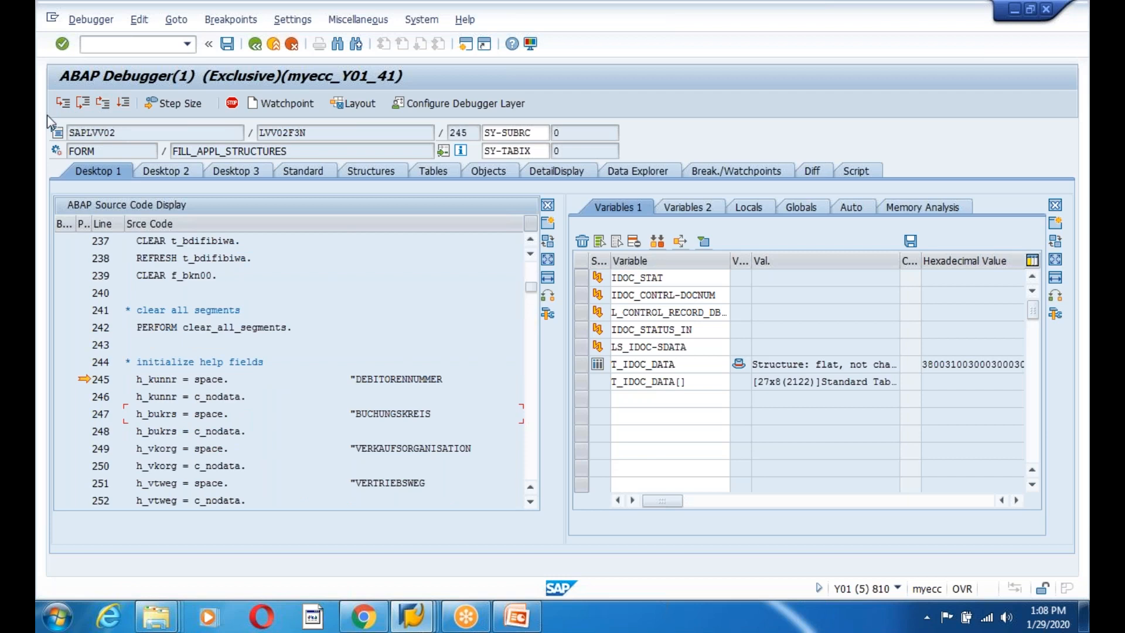
Step through the help-field initialisation, the subrc reset and the first-run flags.
left_click(64, 105)
left_click(64, 106)
left_click(63, 106)
left_click(64, 106)
left_click(63, 106)
left_click(63, 105)
left_click(64, 106)
left_click(63, 105)
left_click(64, 105)
left_click(63, 106)
left_click(63, 106)
left_click(63, 104)
left_click(63, 104)
left_click(63, 103)
left_click(62, 103)
left_click(63, 104)
left_click(63, 104)
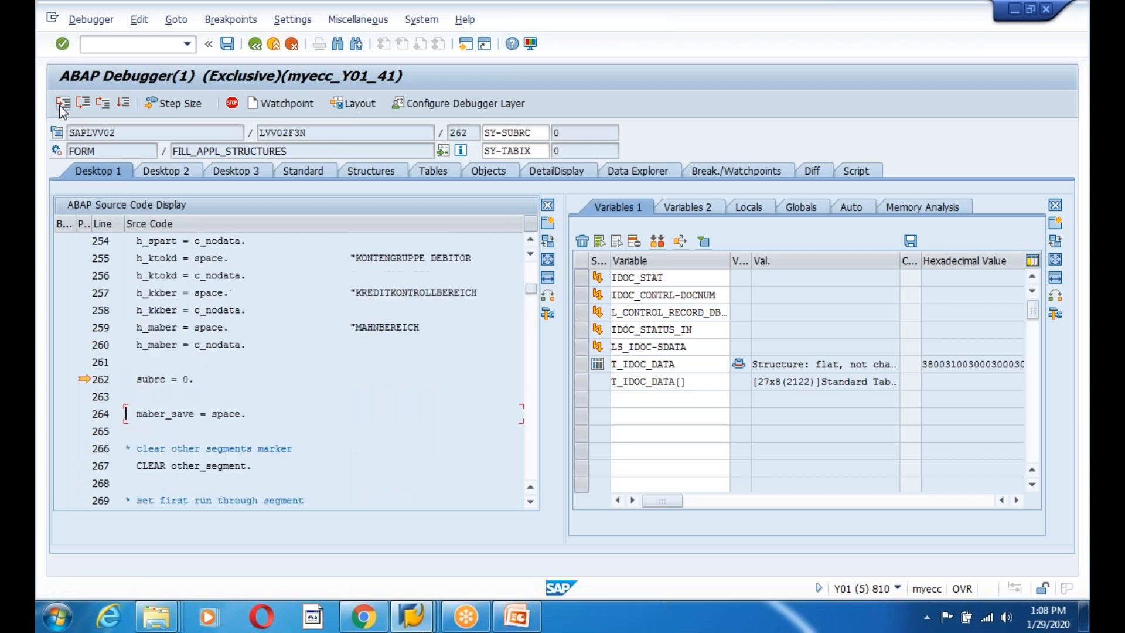
left_click(63, 104)
left_click(62, 104)
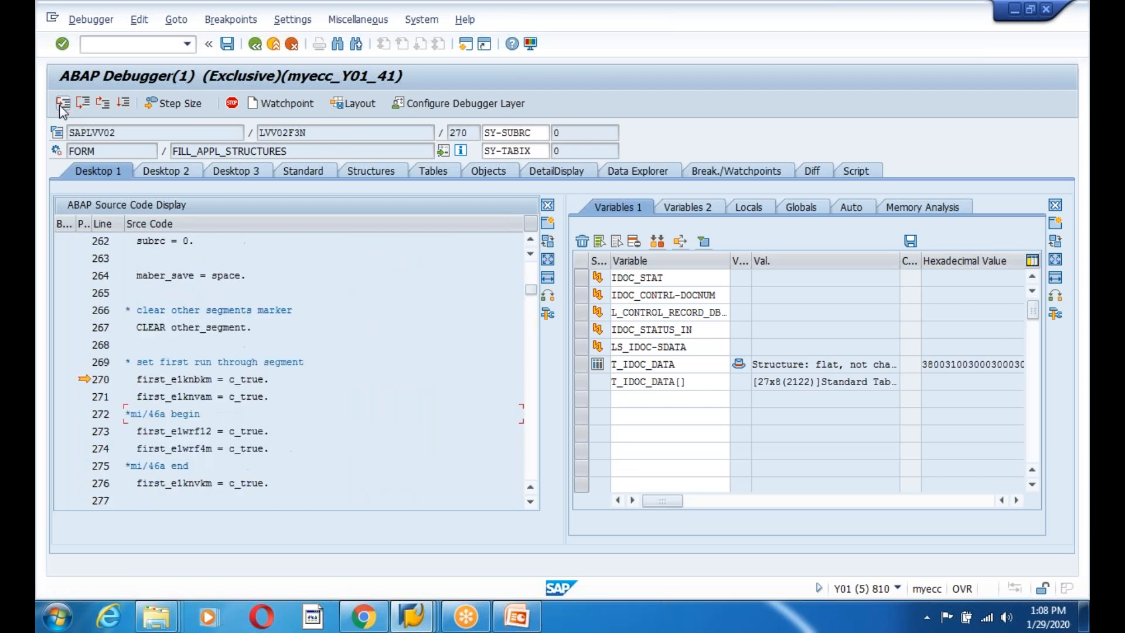
left_click(62, 103)
left_click(62, 104)
left_click(63, 103)
left_click(63, 103)
Step into INIT_STRUKTUREN_ERZEUGEN and run INIT_STRUCTURES with NAMETAB_GET for BKNA1, halting at line 164.
left_click(63, 104)
left_click(63, 103)
left_click(62, 103)
left_click(63, 103)
left_click(63, 104)
left_click(62, 103)
left_click(62, 103)
left_click(63, 104)
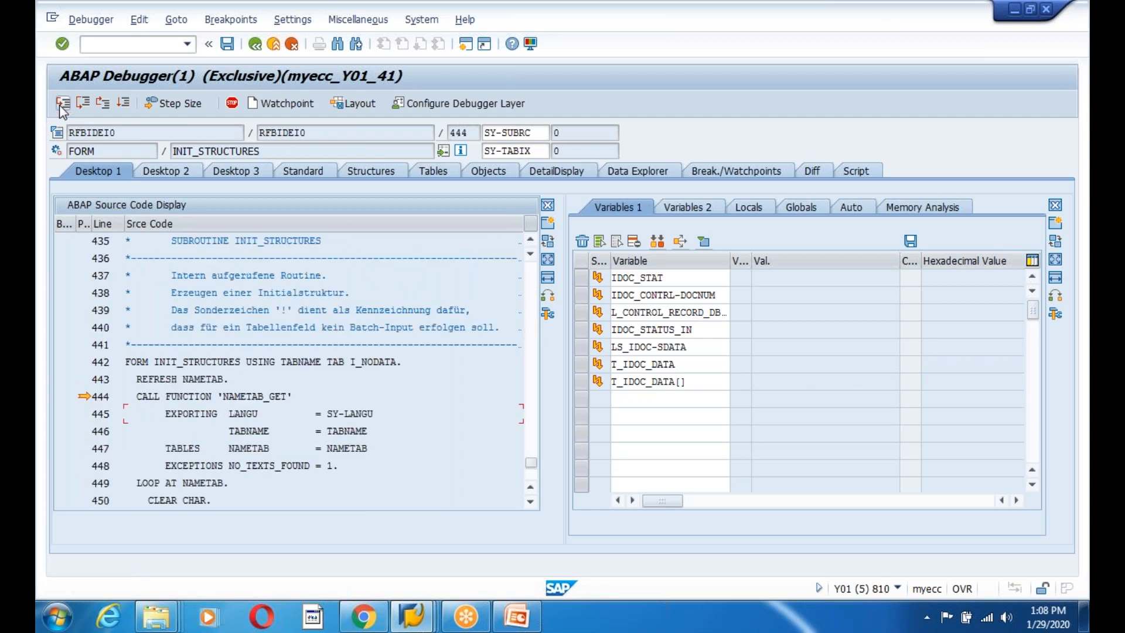
left_click(105, 103)
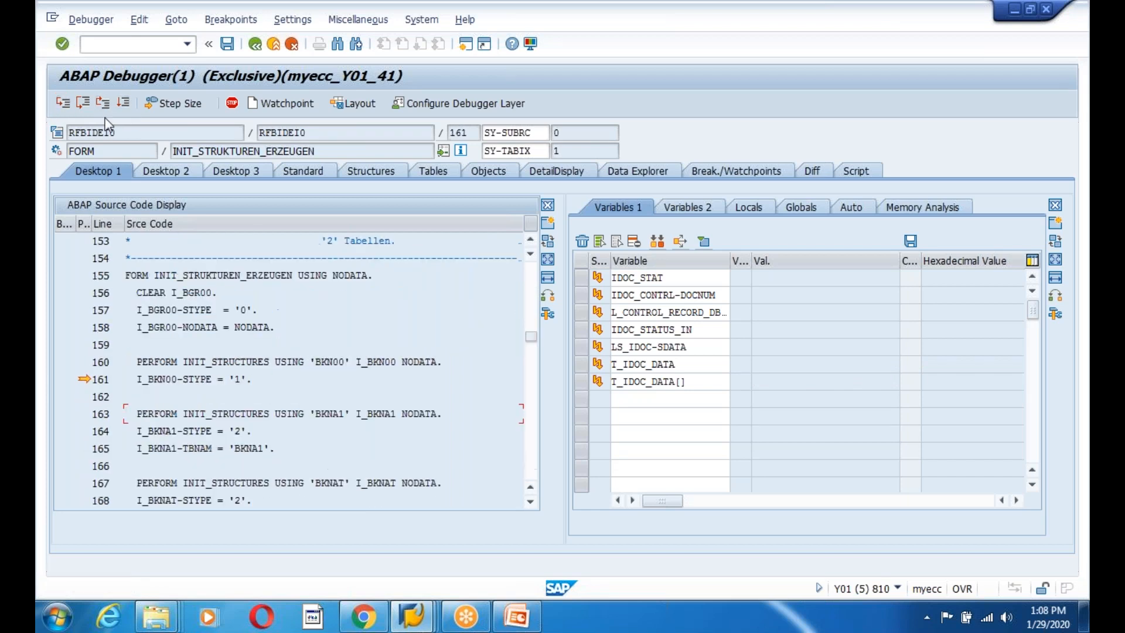
left_click(62, 103)
left_click(63, 104)
left_click(63, 103)
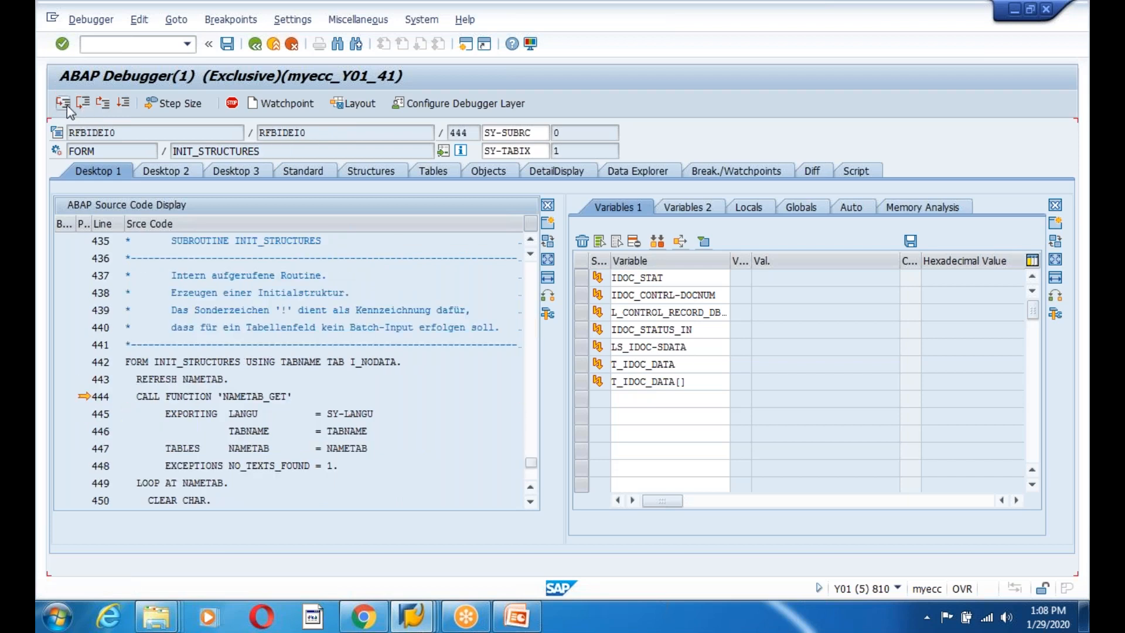
left_click(67, 104)
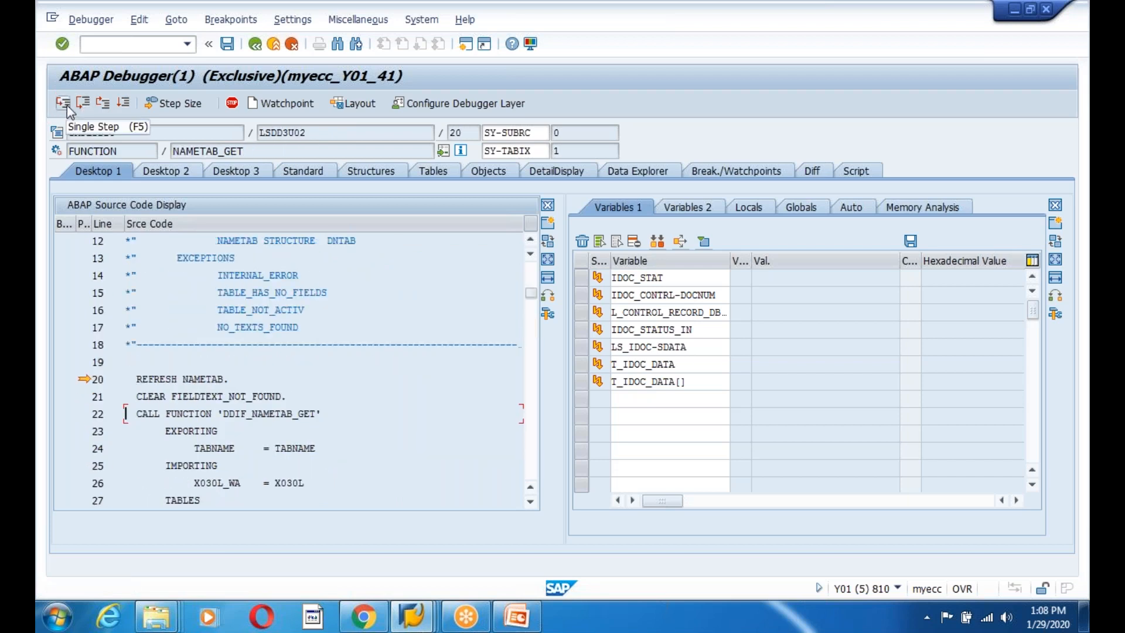
left_click(102, 104)
left_click(102, 104)
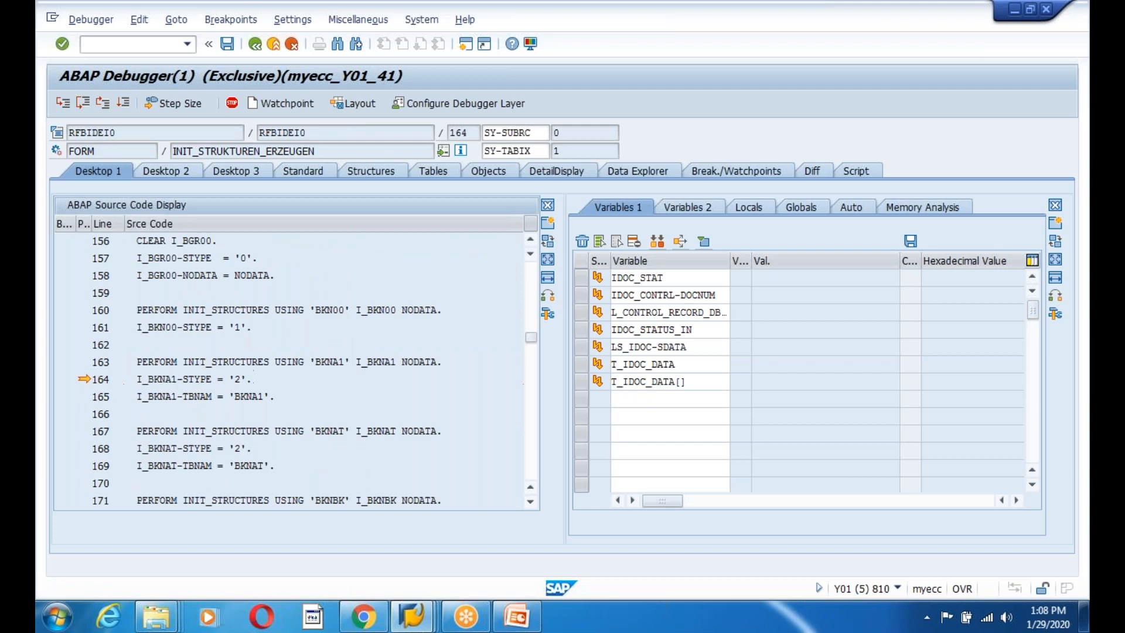
Scroll the source past the TP 957820 block to the BKNB1 INIT_STRUCTURES lines.
scroll(252, 377, "down", 2)
left_click(251, 379)
scroll(249, 397, "down", 2)
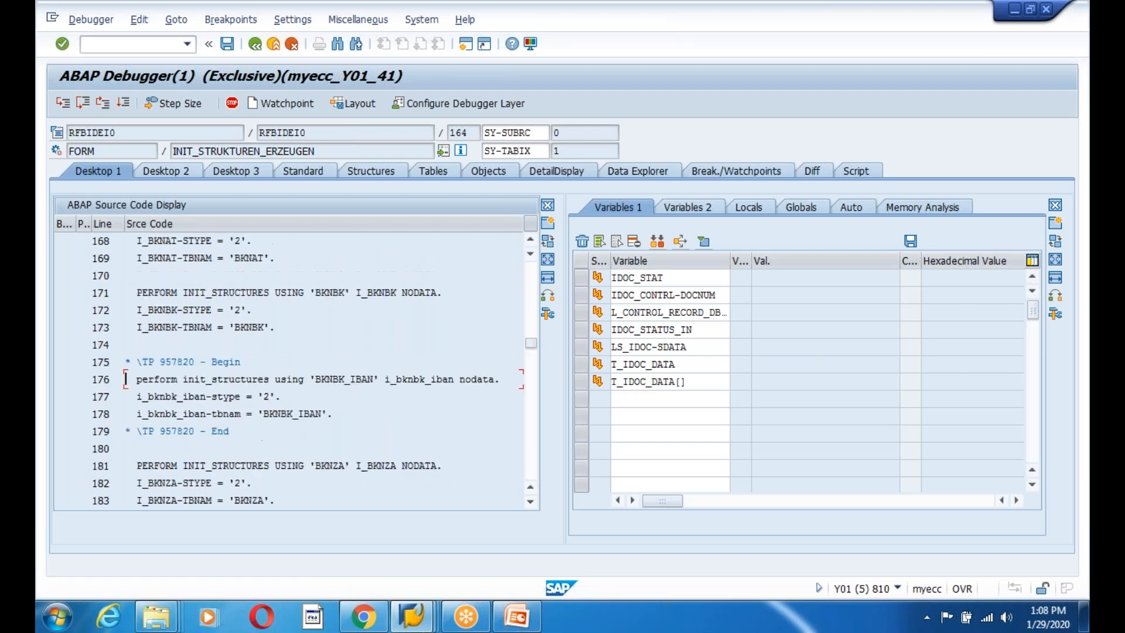
scroll(252, 379, "down", 2)
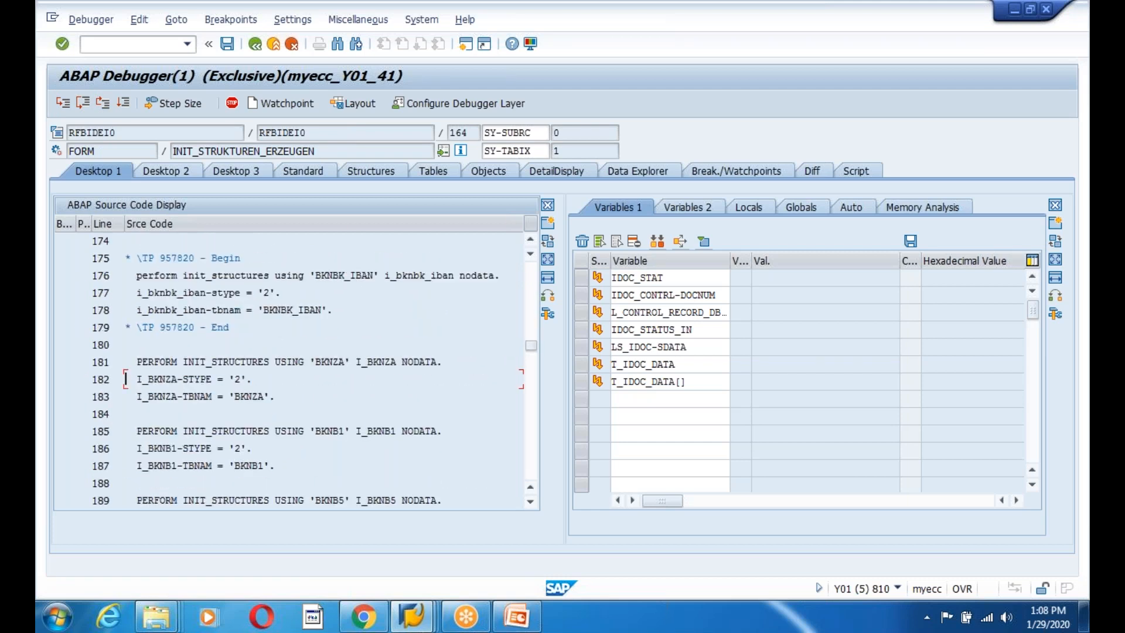
Set a breakpoint on line 185's BKNB1 INIT_STRUCTURES call, run to it, and save it as a session breakpoint.
left_click(77, 430)
left_click_drag(444, 430, 126, 431)
left_click(125, 432)
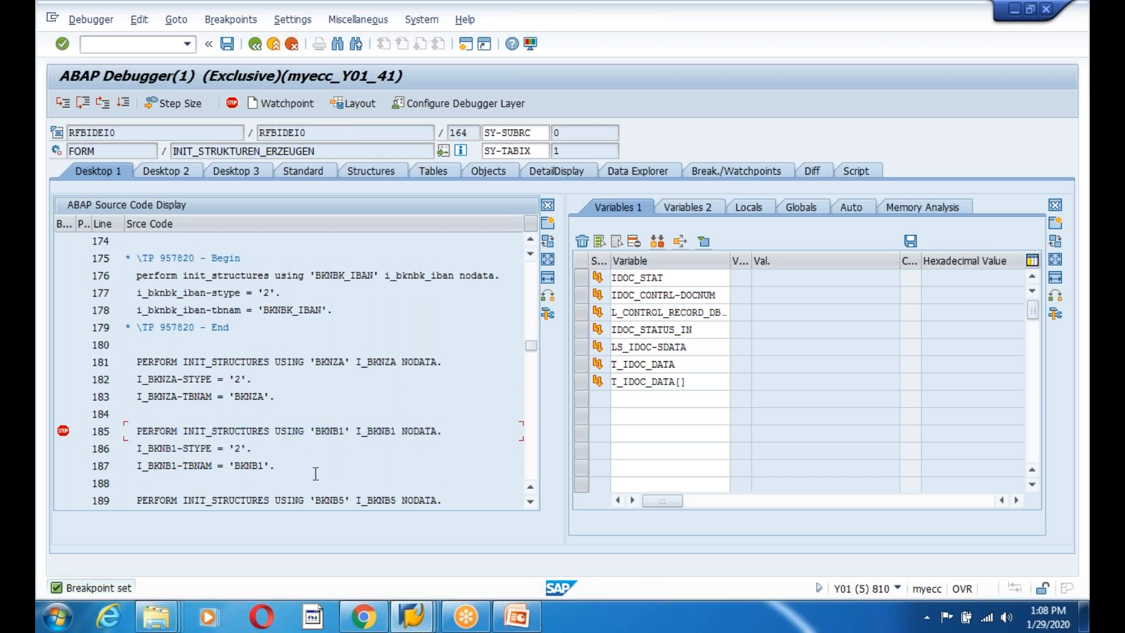
left_click(123, 102)
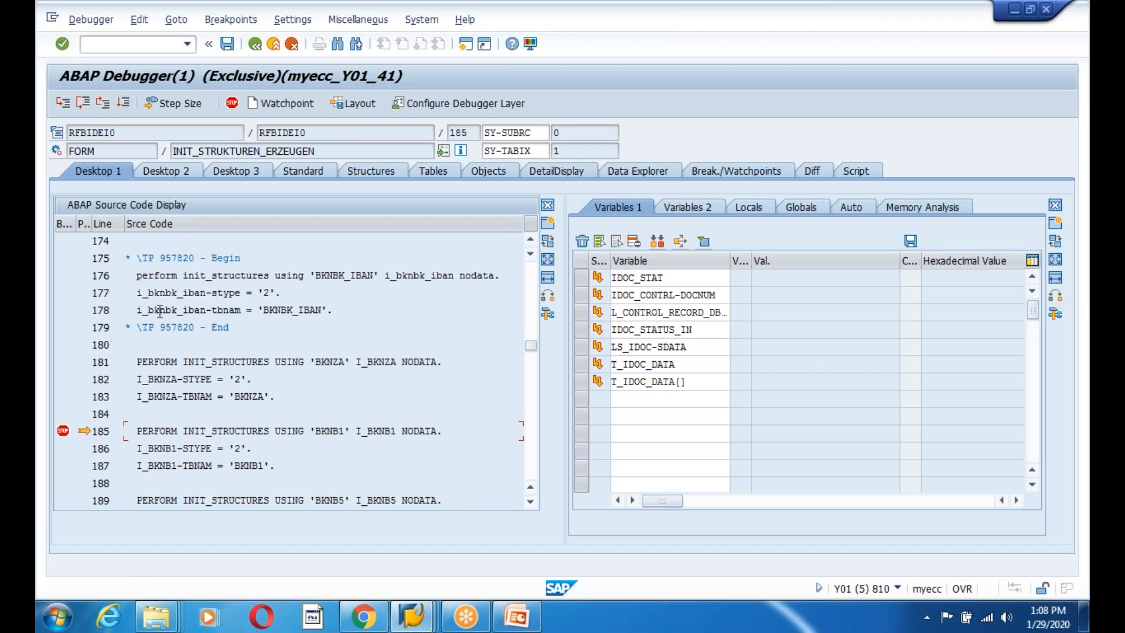
left_click(227, 43)
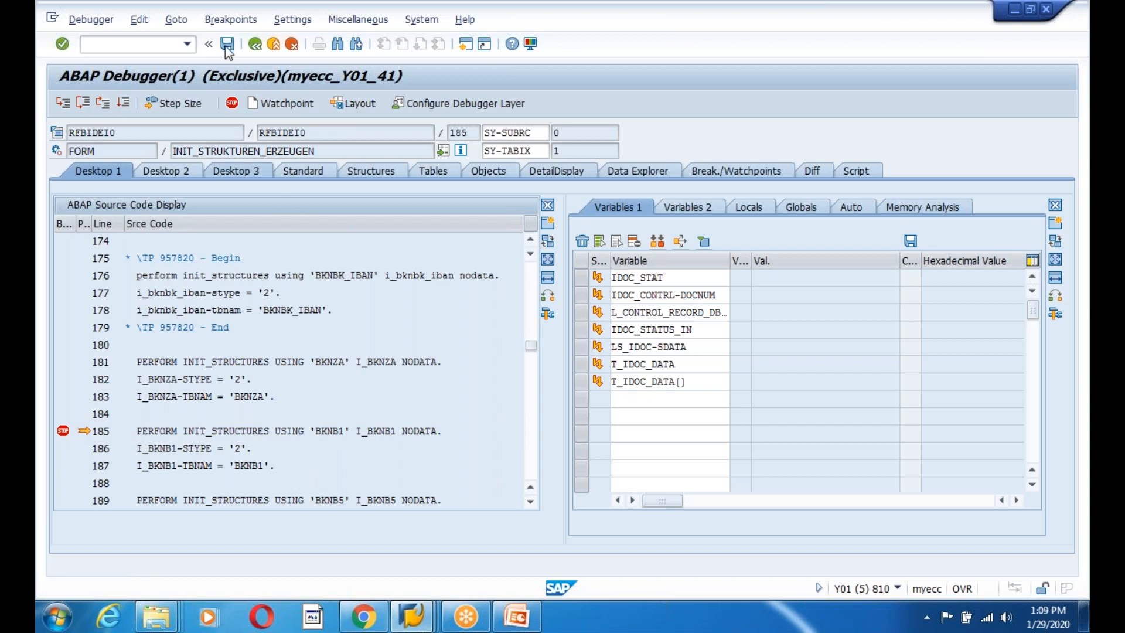
Step into INIT_STRUCTURES to line 450 and inspect the NAMETAB field list.
left_click(63, 103)
left_click(64, 104)
left_click(63, 103)
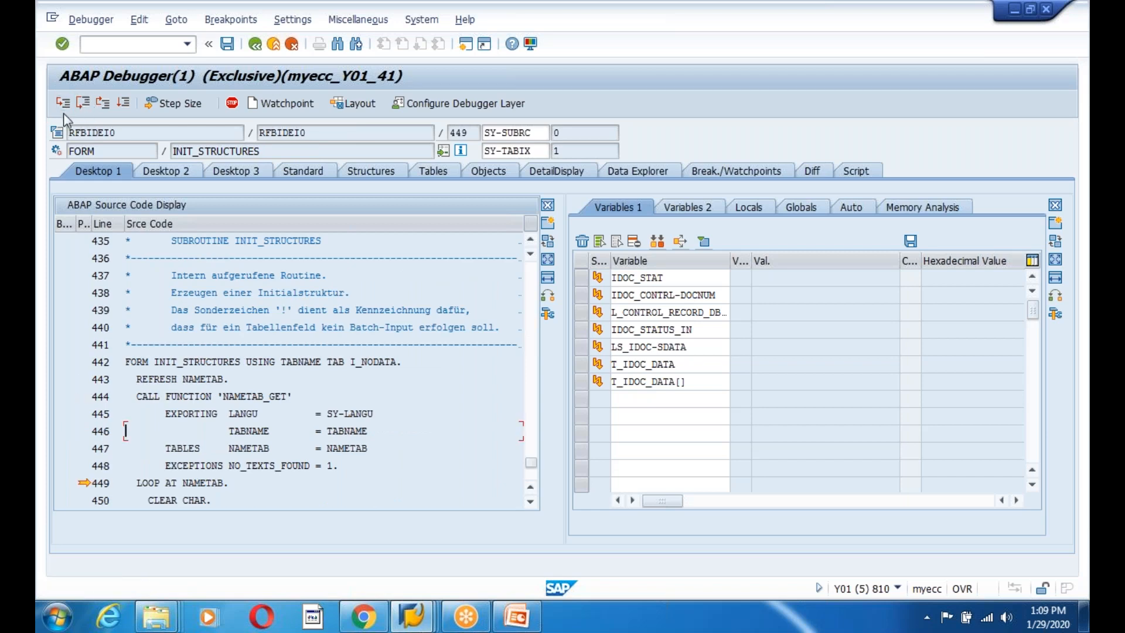
left_click(63, 103)
double_click(202, 483)
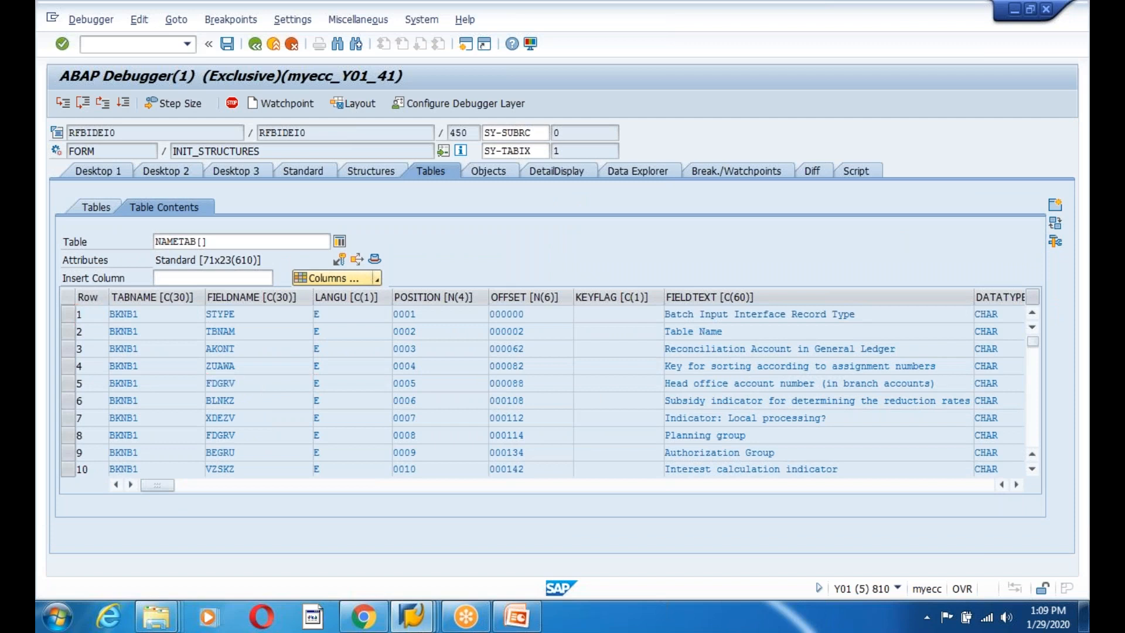
scroll(264, 384, "down", 5)
scroll(264, 385, "down", 2)
scroll(264, 385, "down", 7)
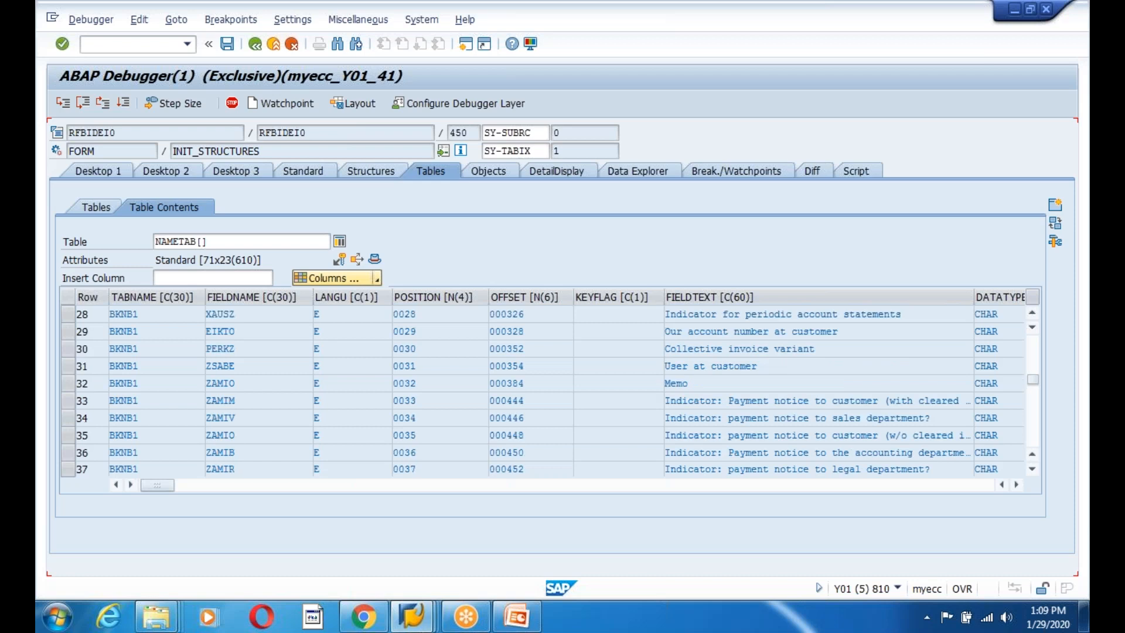
left_click(97, 171)
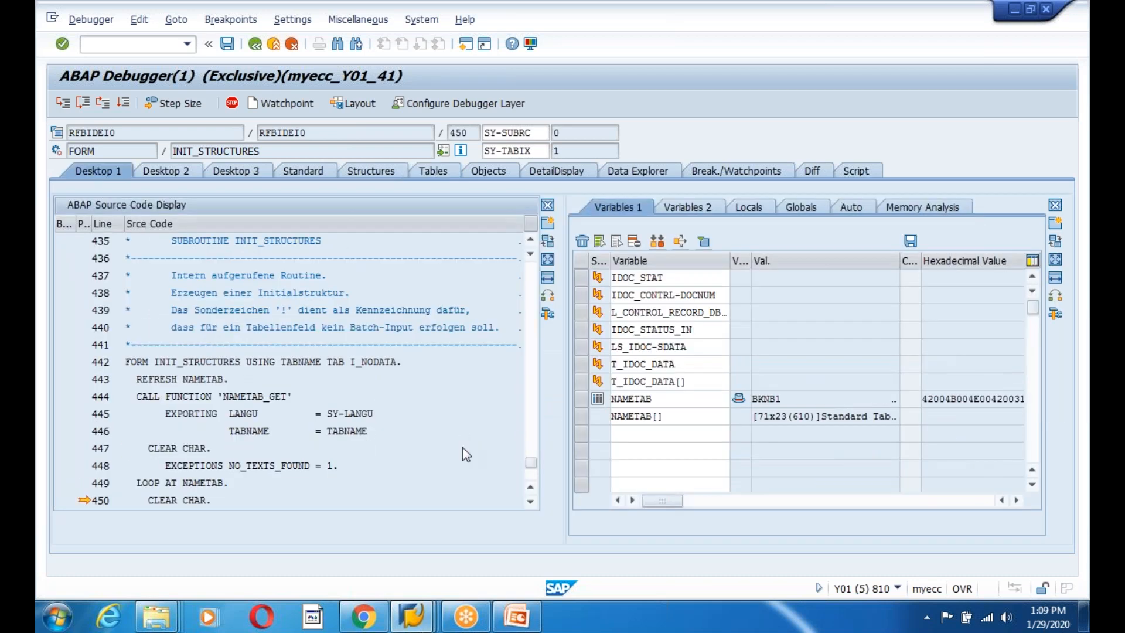
scroll(462, 448, "down", 2)
Step through the BKNB1 and BKNB5 initialisations back out to FILL_APPL_STRUCTURES at line 290.
left_click(63, 103)
left_click(63, 103)
left_click(102, 104)
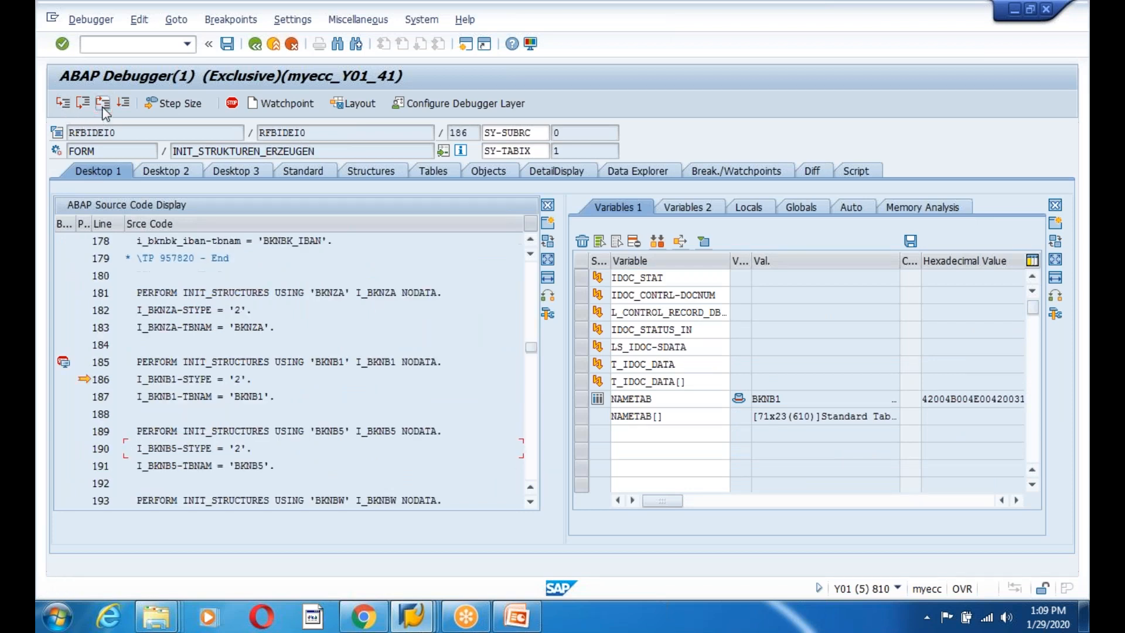
left_click(63, 103)
left_click(63, 103)
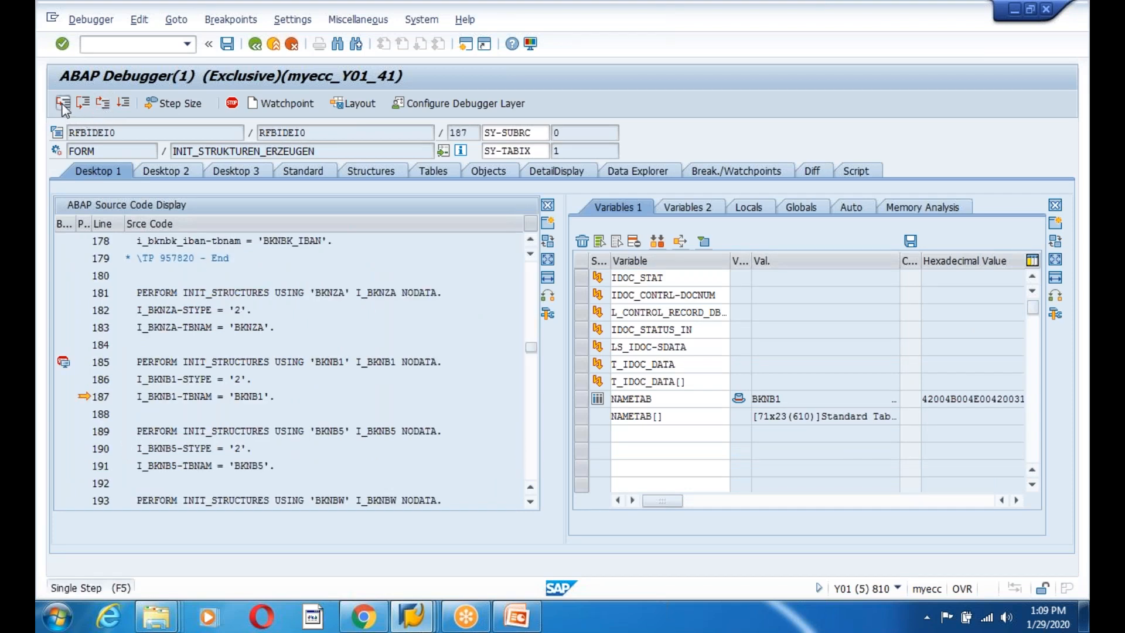
left_click(63, 103)
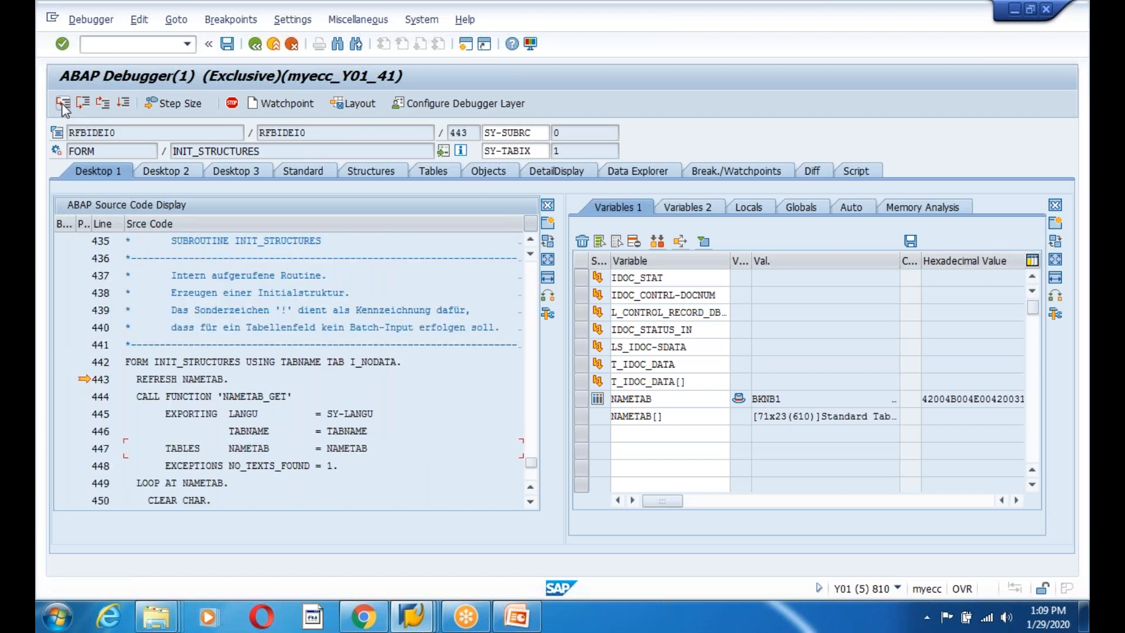
left_click(102, 104)
left_click(66, 105)
left_click(65, 105)
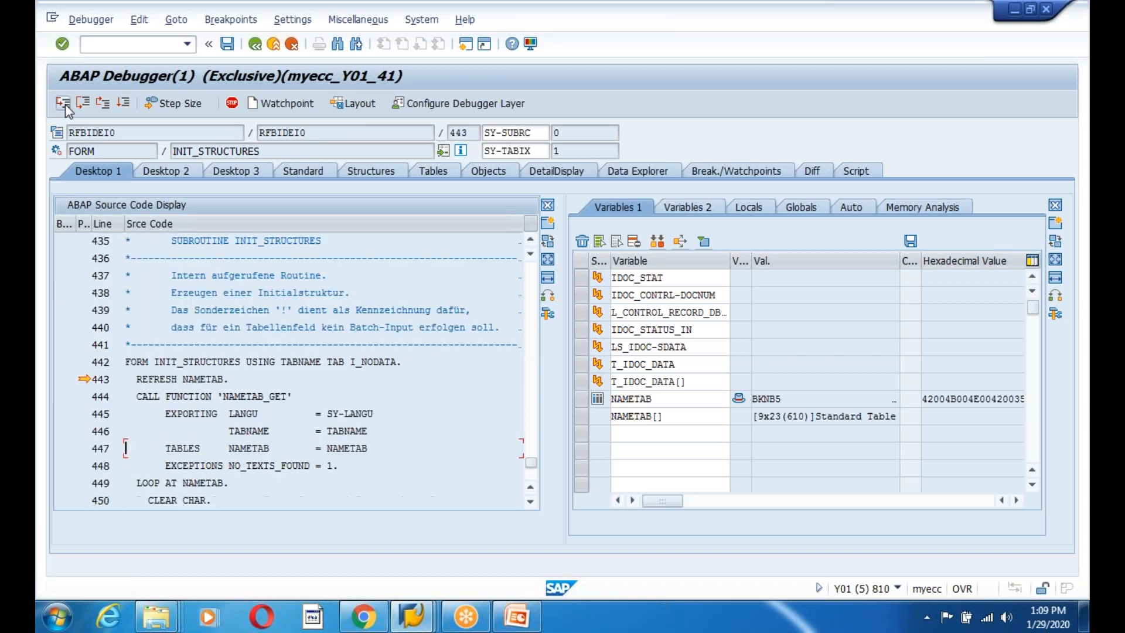
left_click(65, 104)
left_click(102, 105)
left_click(102, 104)
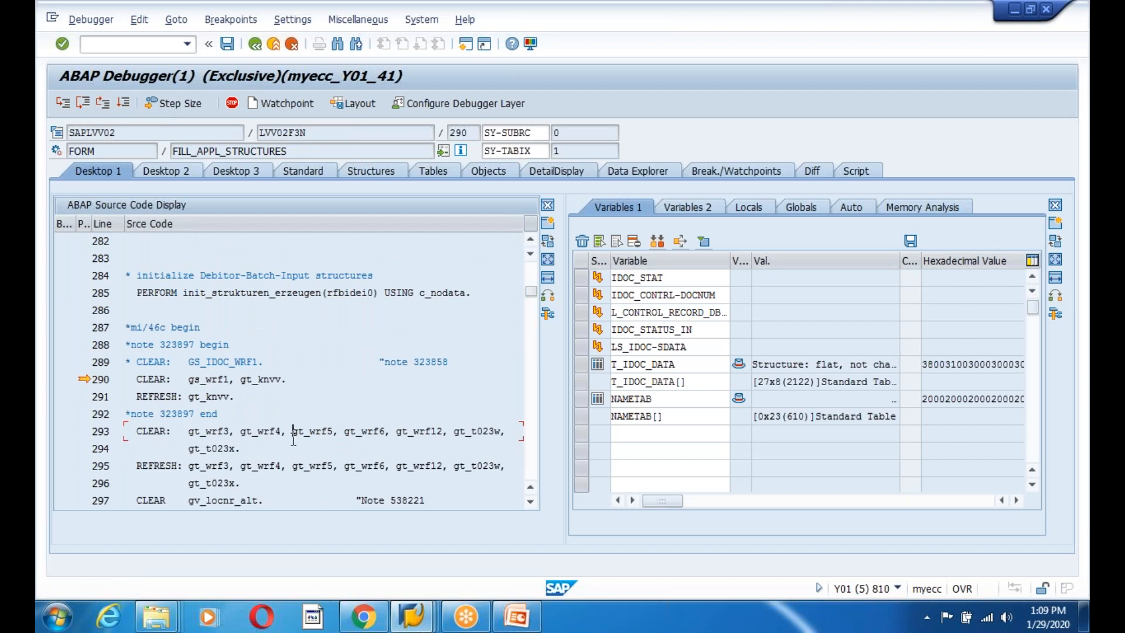
Set a breakpoint on the e1kna11 segment loop at line 328 and run to it.
scroll(293, 439, "down", 6)
scroll(293, 369, "down", 7)
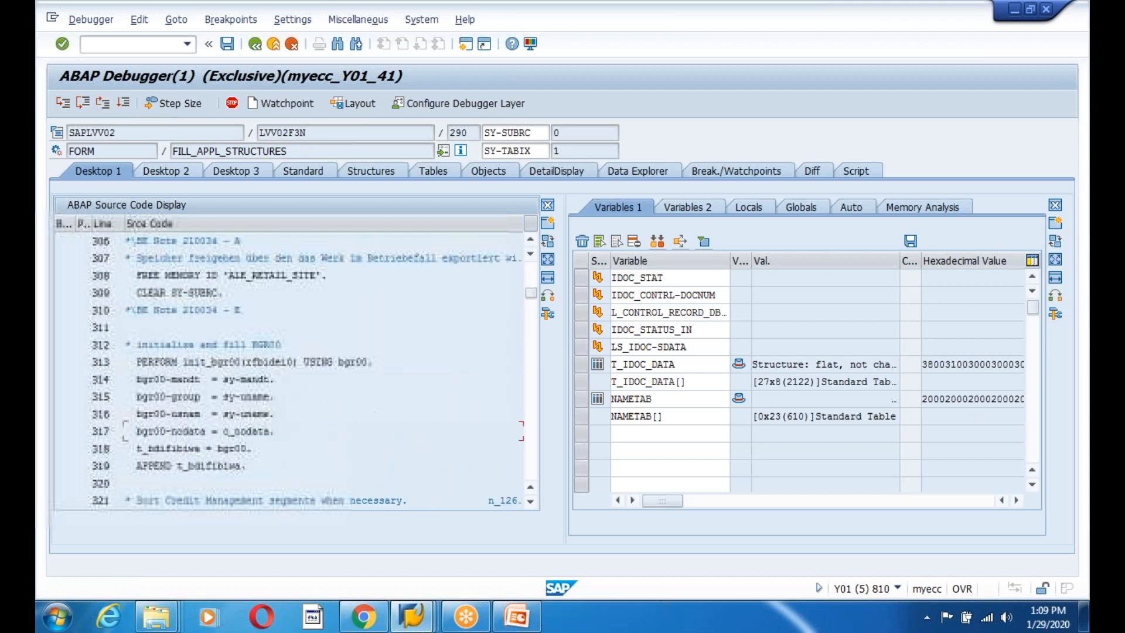
scroll(293, 369, "down", 2)
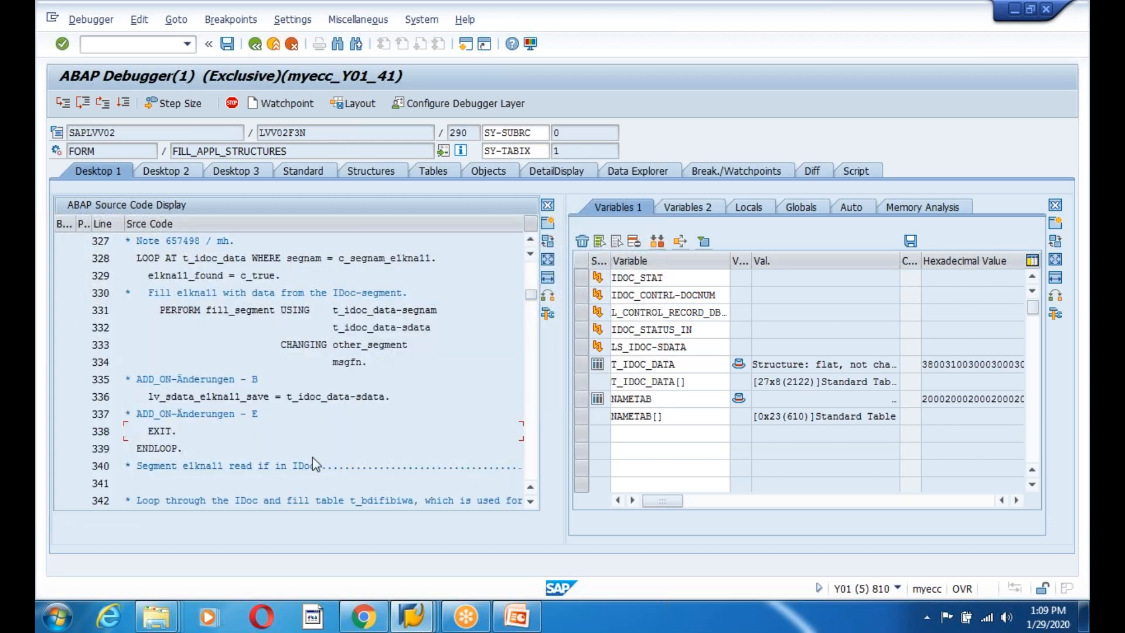
left_click(64, 258)
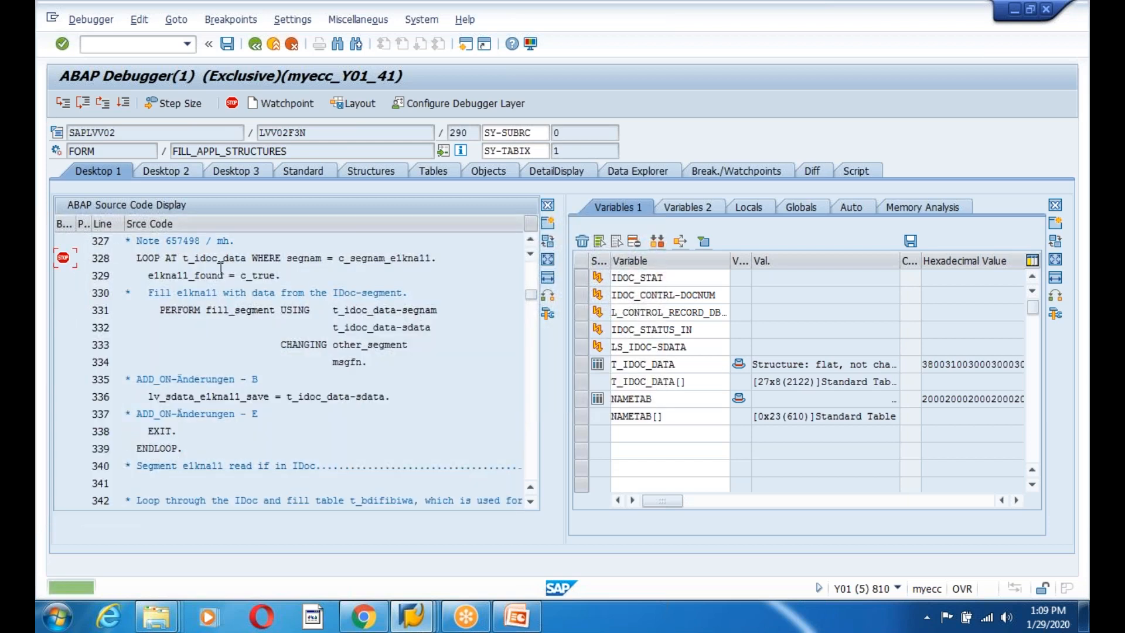
left_click(122, 103)
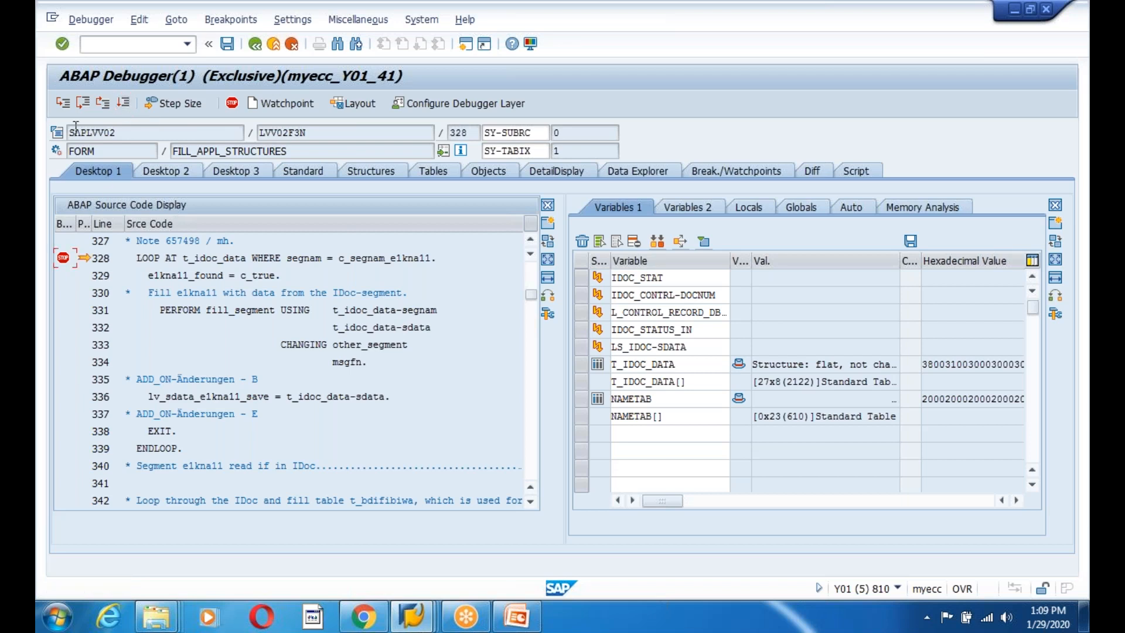
Step through FILL_SEGMENT for E1KNA11 until execution returns to line 336.
left_click(63, 104)
left_click(64, 104)
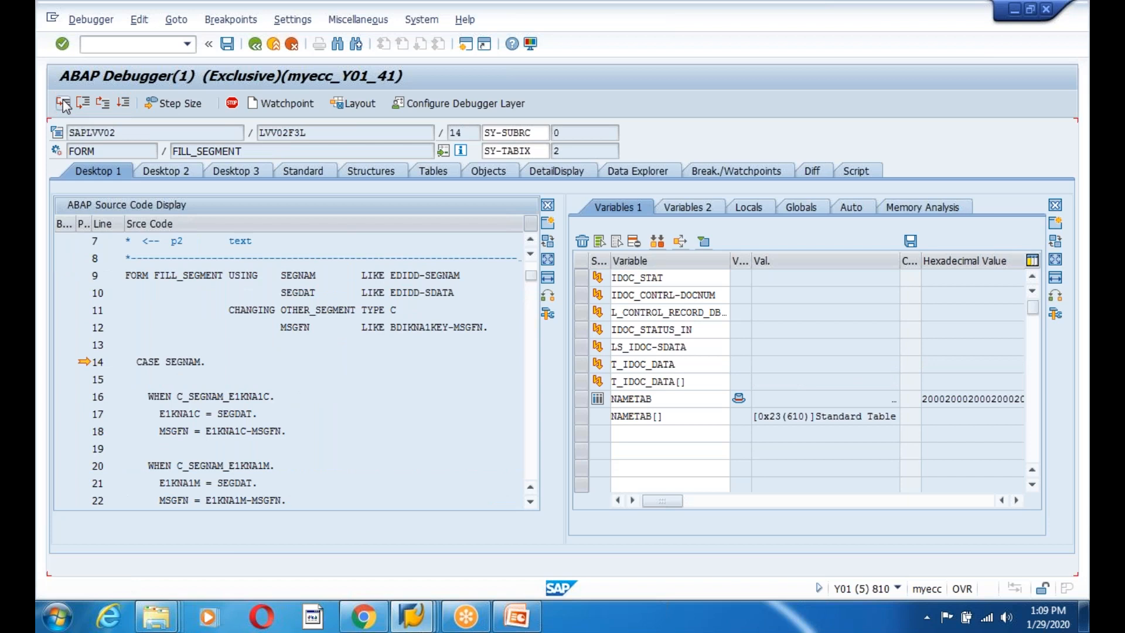
left_click(63, 104)
left_click(64, 104)
left_click(63, 103)
left_click(63, 104)
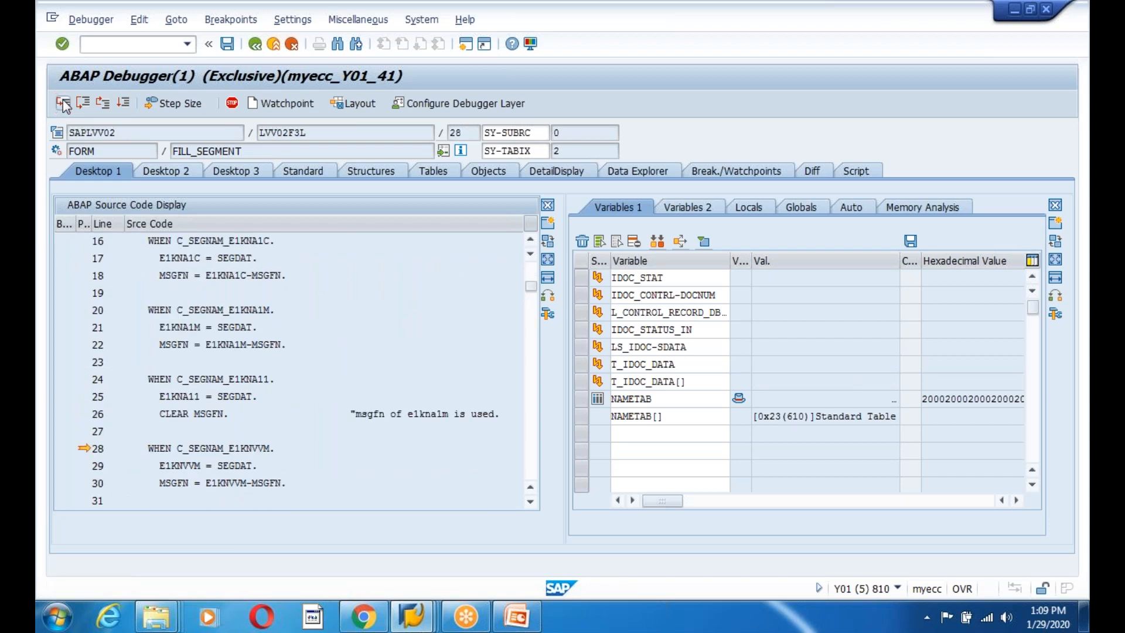
left_click(64, 103)
left_click(63, 104)
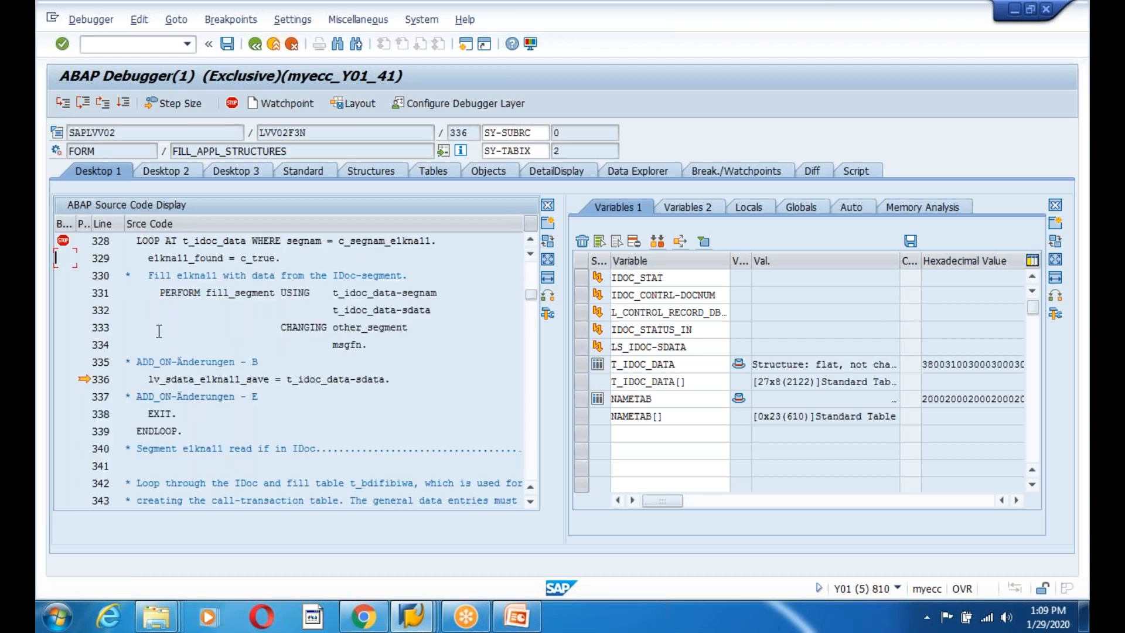
left_click(224, 379)
Set a breakpoint on the LOOP AT t_idoc_data statement at line 354.
scroll(228, 425, "down", 2)
scroll(228, 425, "down", 2)
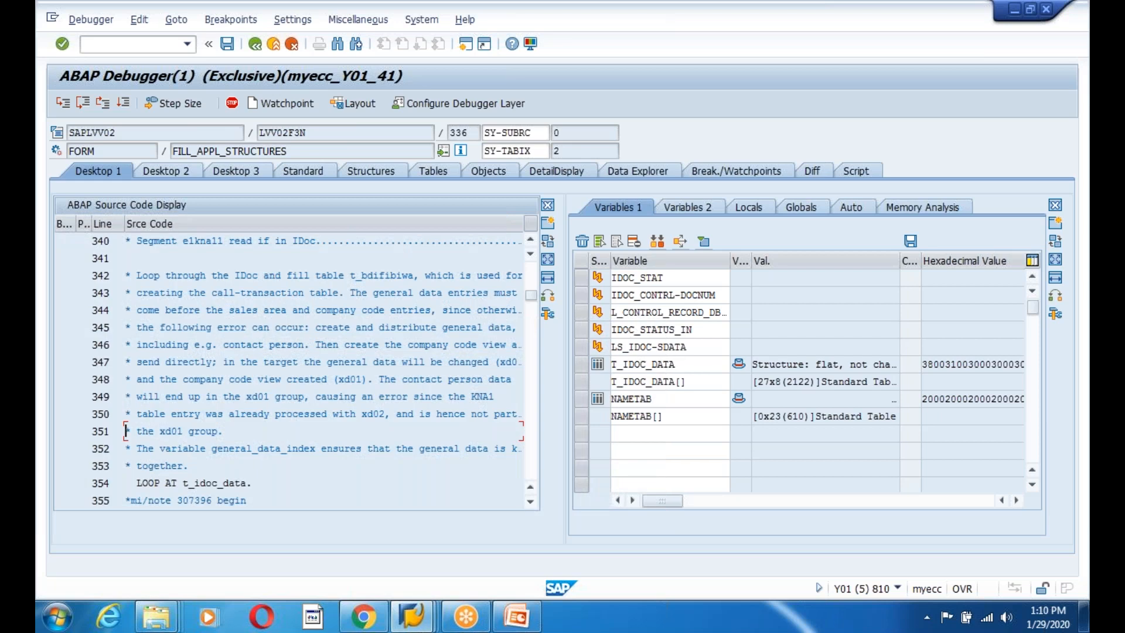
scroll(228, 425, "down", 2)
scroll(293, 369, "down", 2)
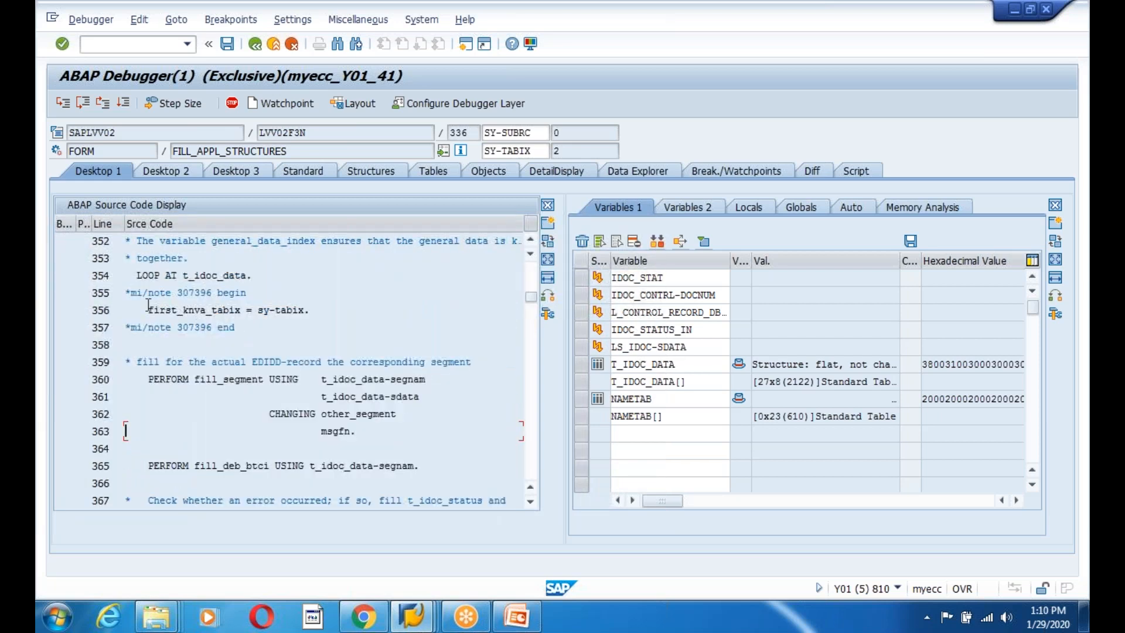
left_click(79, 280)
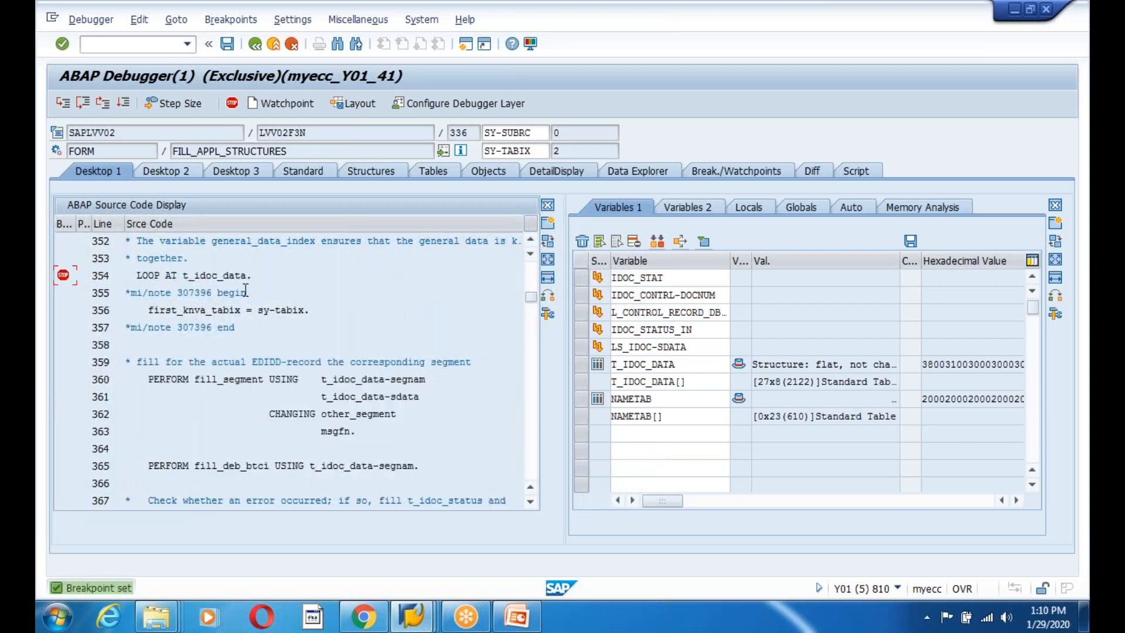
Add a breakpoint on line 446's account-group check and continue, halting at line 354.
scroll(306, 399, "down", 2)
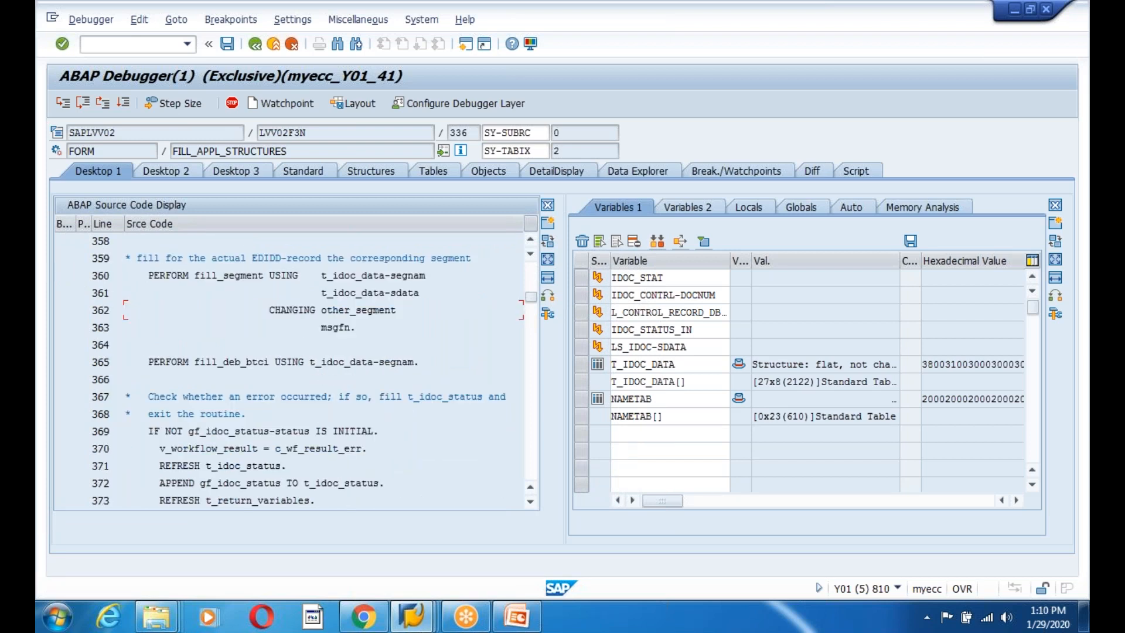
scroll(304, 396, "down", 5)
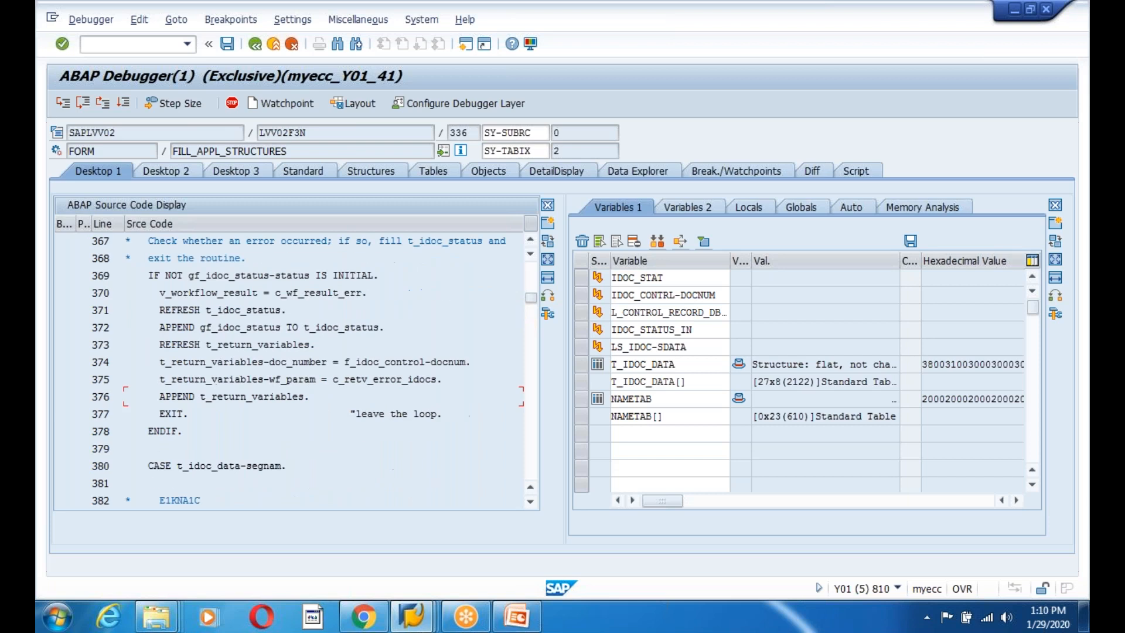
scroll(126, 396, "down", 4)
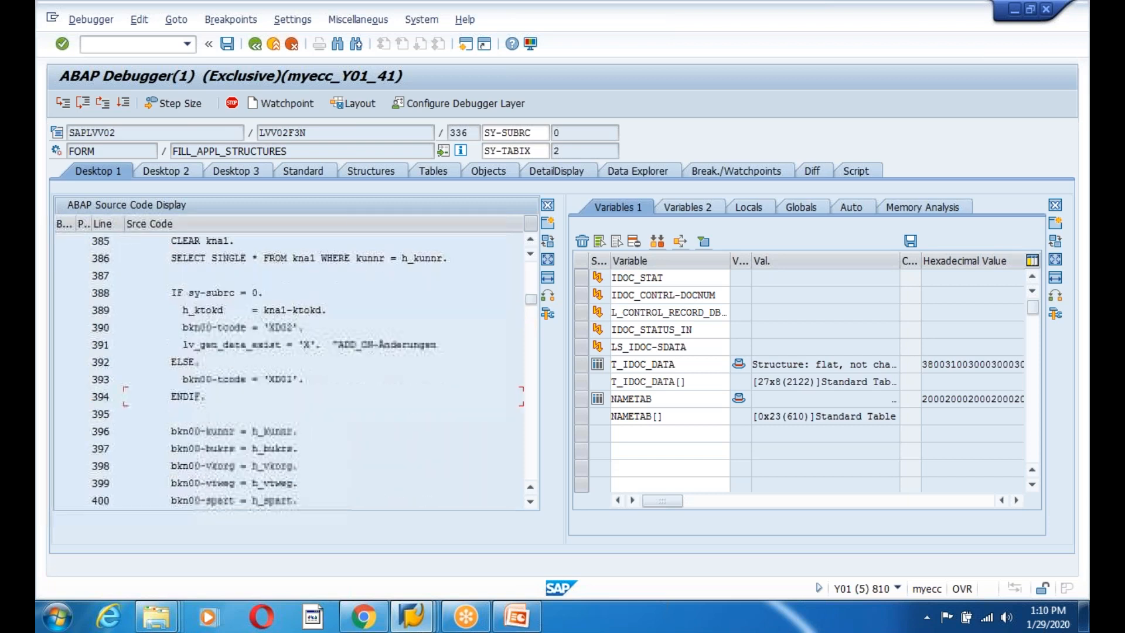
scroll(293, 369, "down", 3)
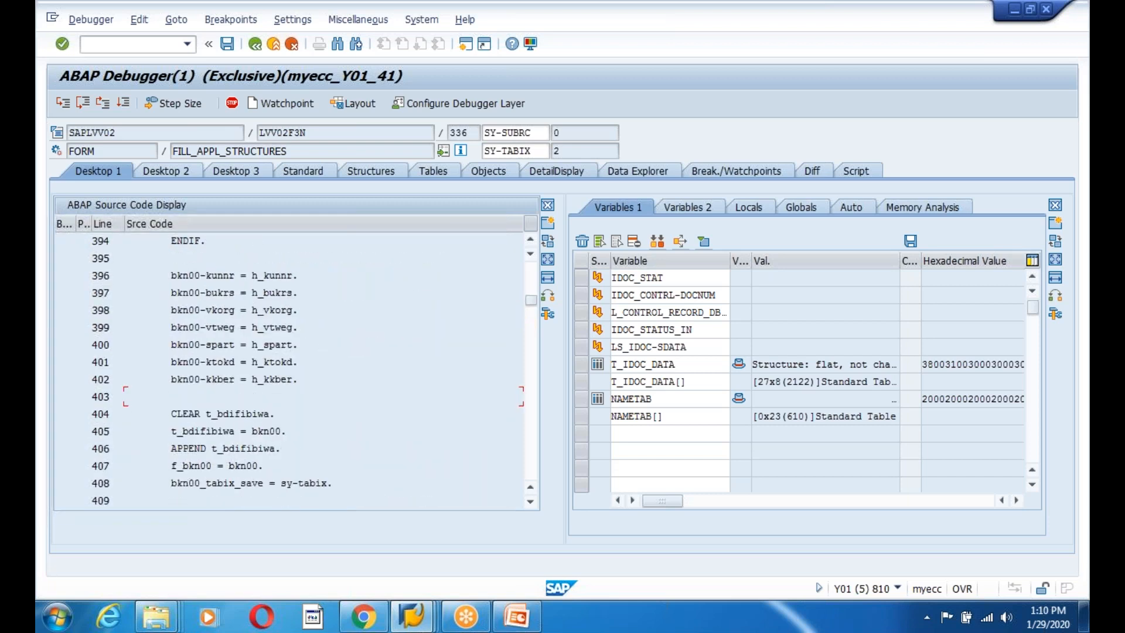
scroll(125, 396, "down", 7)
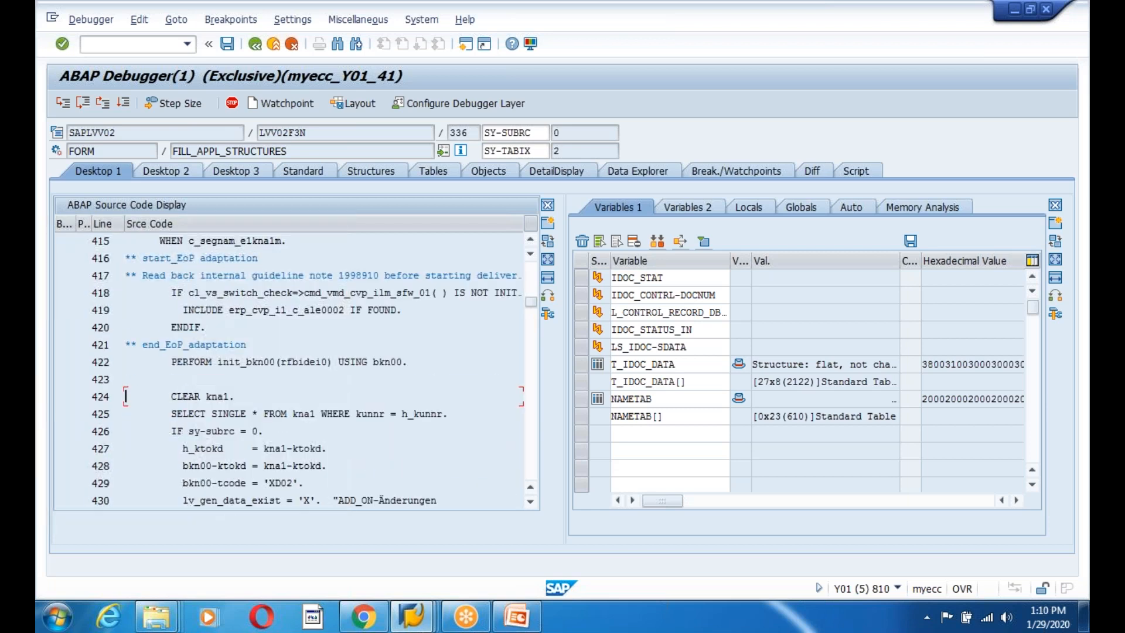
left_click(317, 386)
scroll(303, 370, "down", 3)
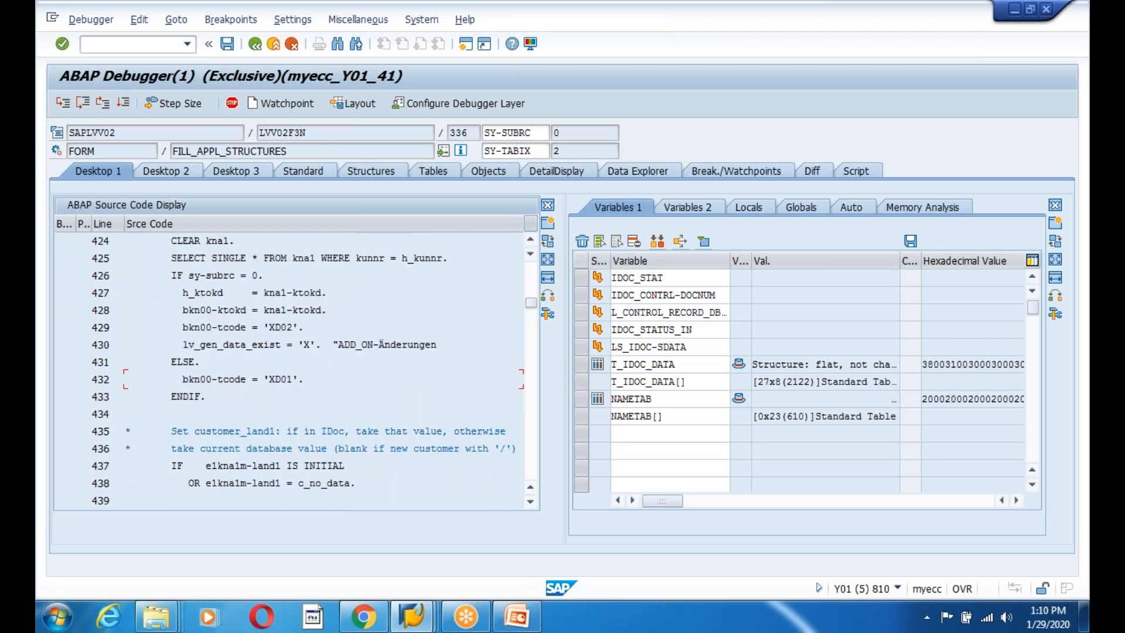
scroll(303, 371, "down", 4)
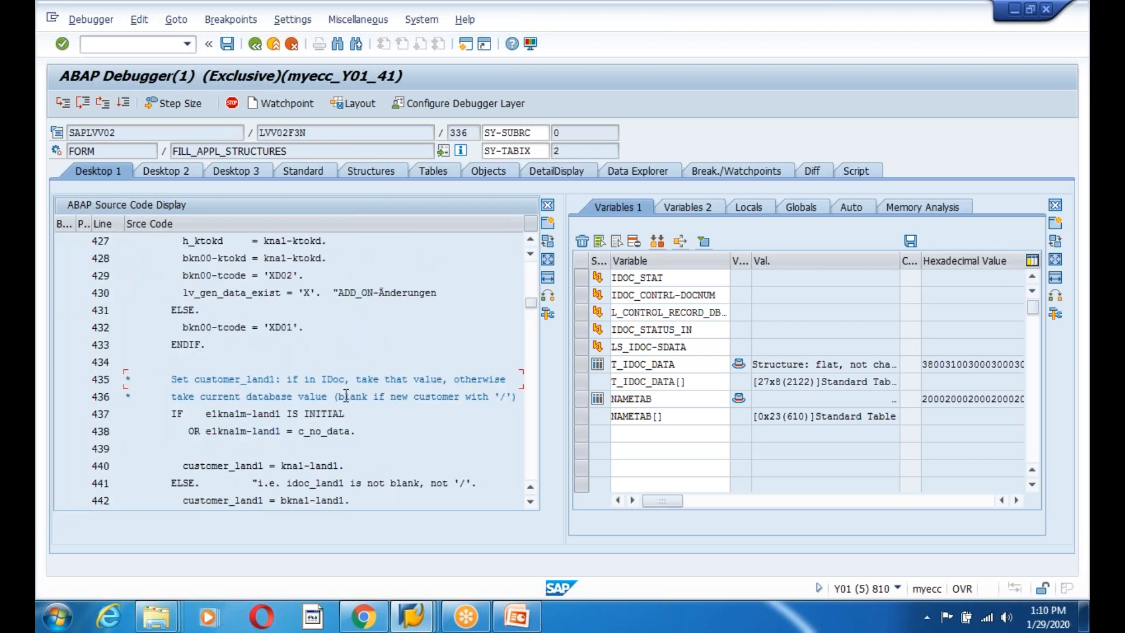
scroll(302, 371, "down", 2)
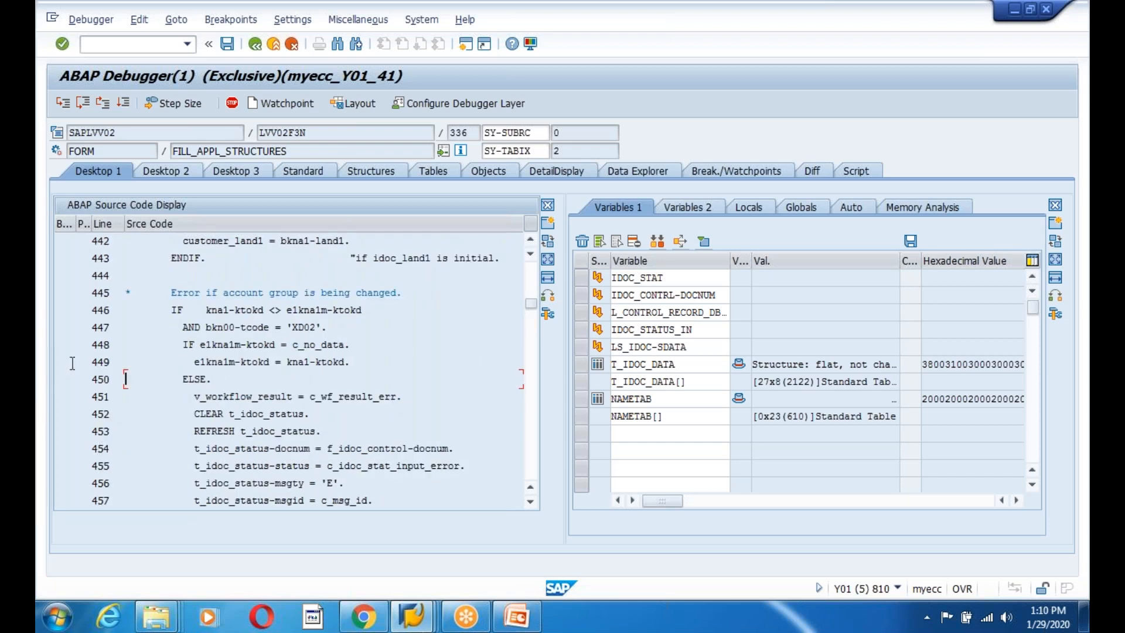
left_click(74, 309)
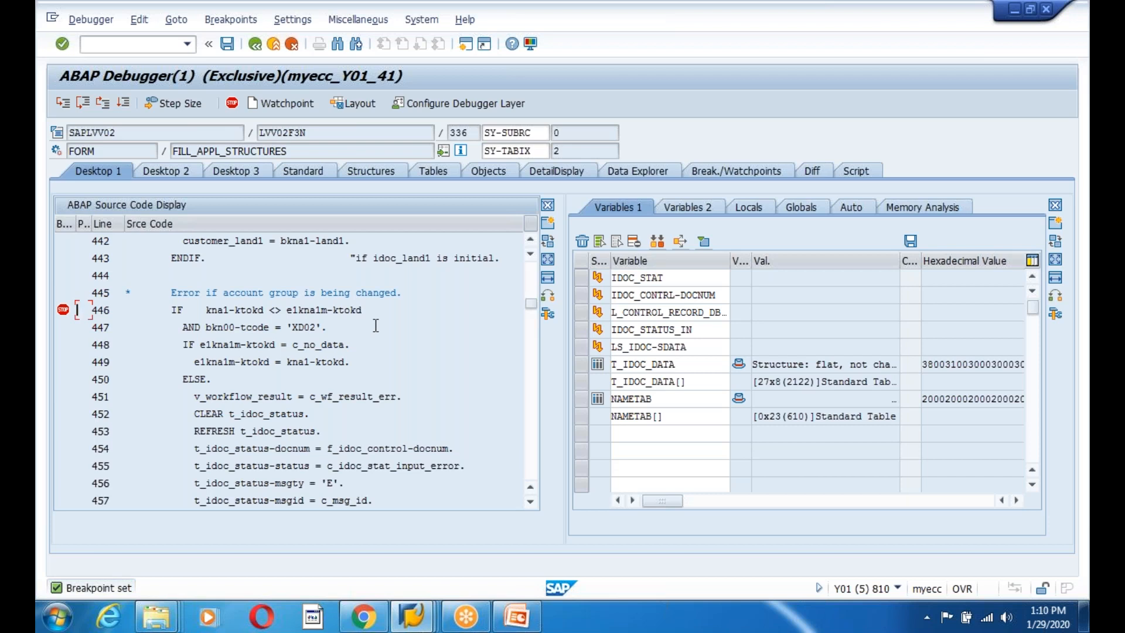
left_click(124, 103)
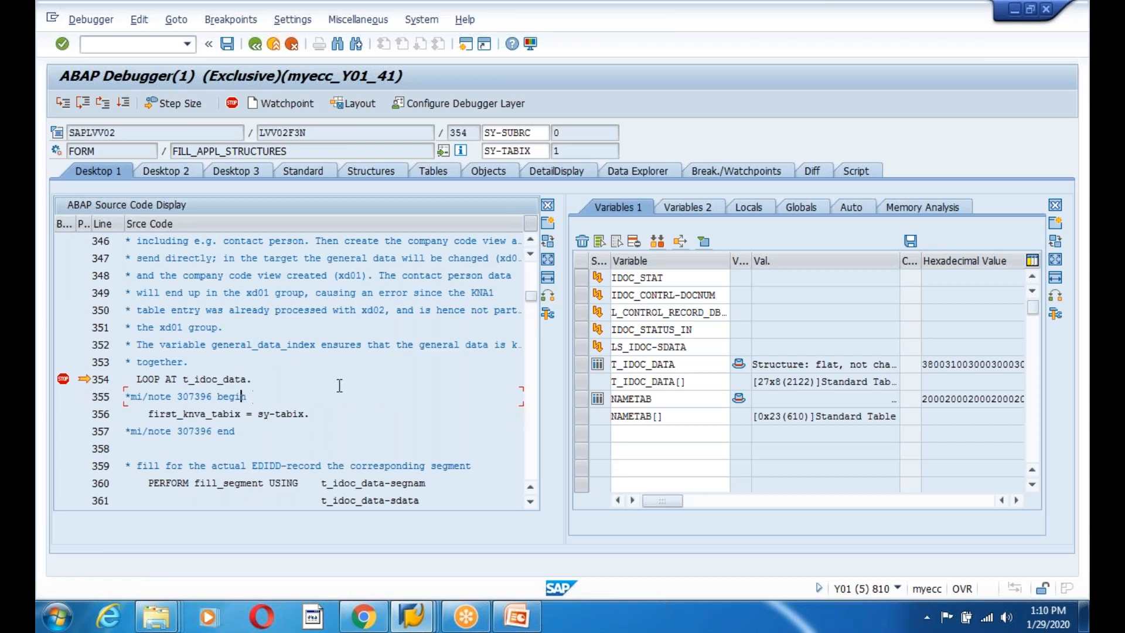
Run to line 446 and inspect E1KNA1M-KTOKD and KNA1-KTOKD, leaving the ZAG1 value unchanged.
scroll(340, 386, "down", 3)
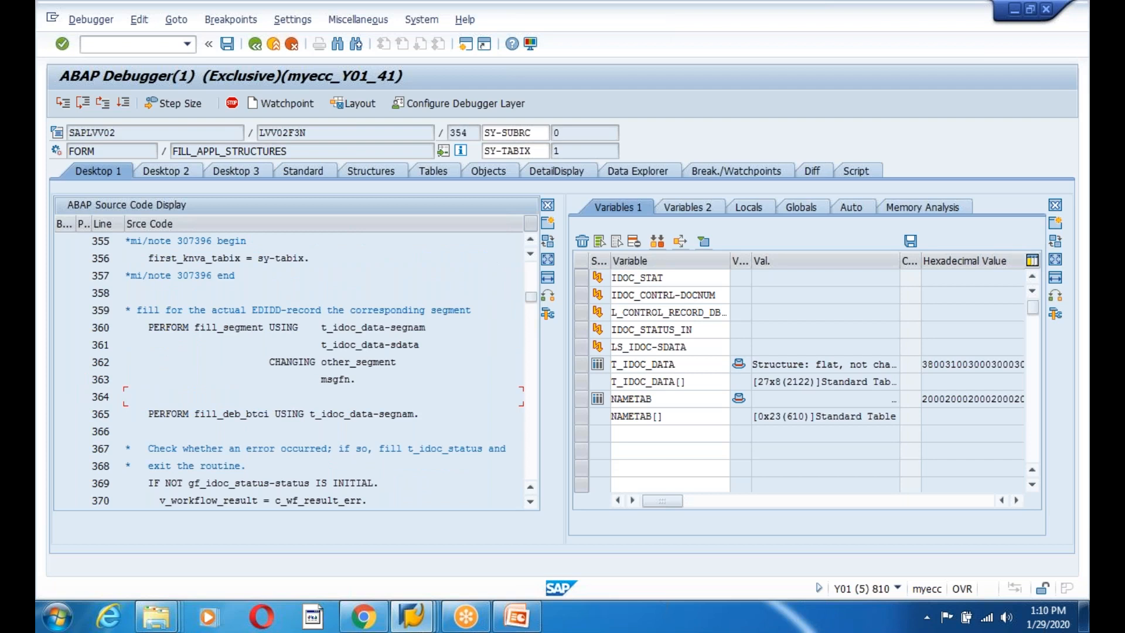
scroll(340, 385, "up", 1)
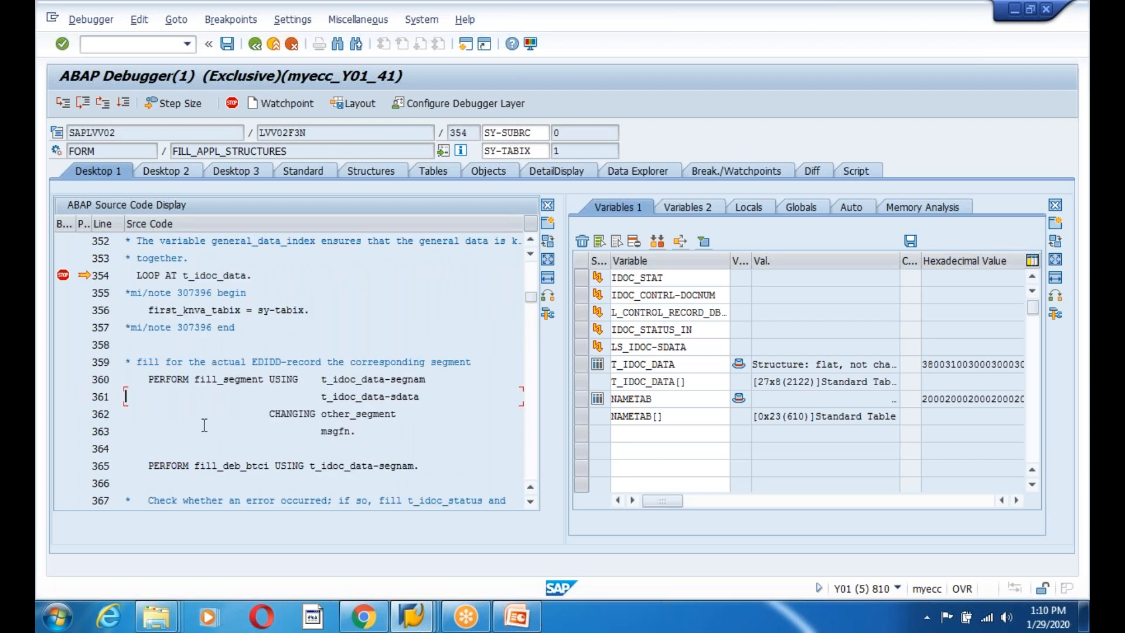
left_click(123, 103)
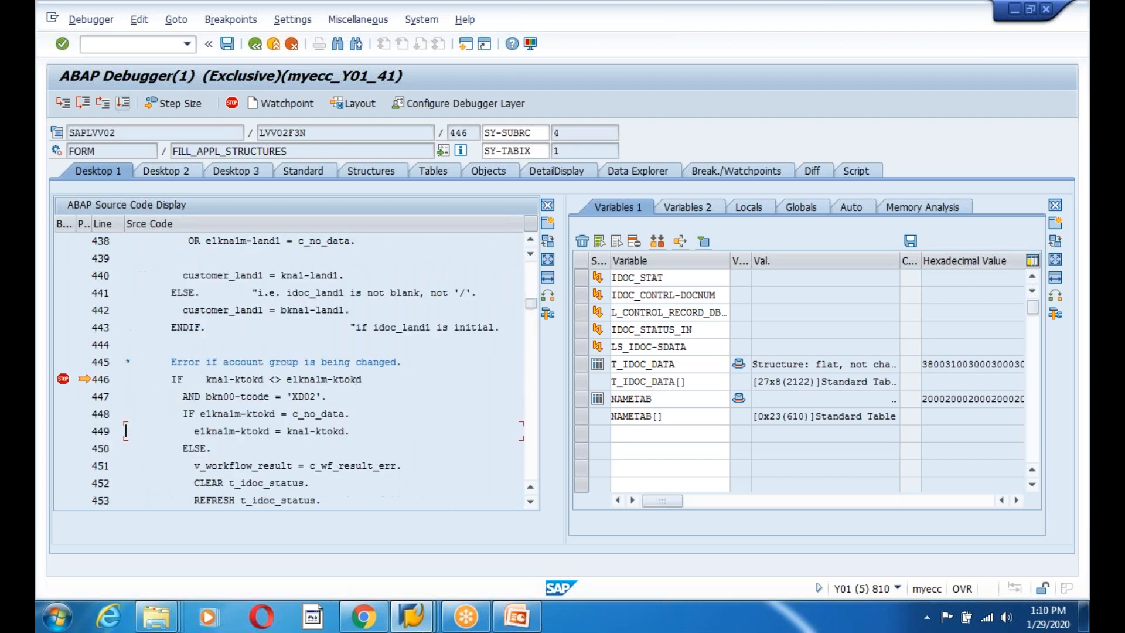
double_click(345, 380)
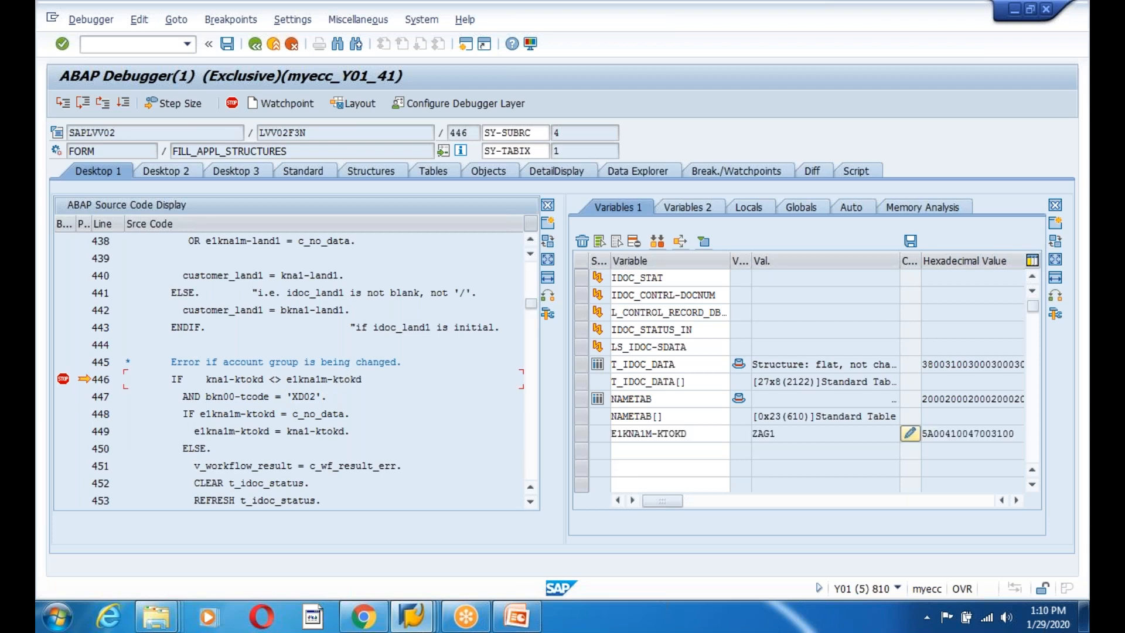
double_click(250, 379)
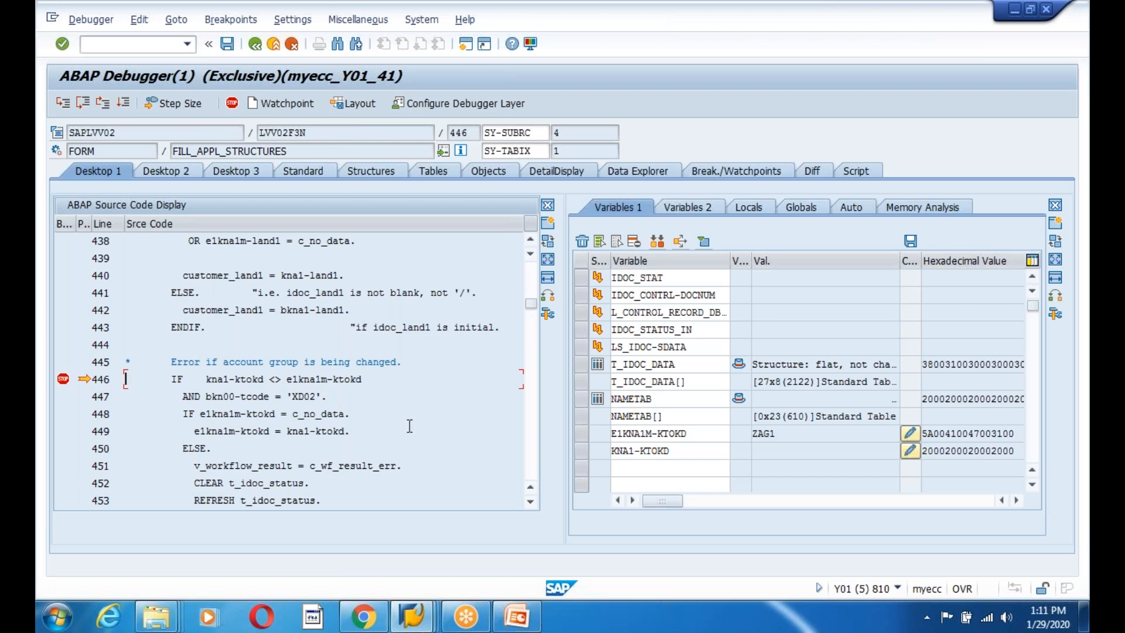
left_click(785, 434)
left_click(461, 432)
scroll(409, 366, "down", 1)
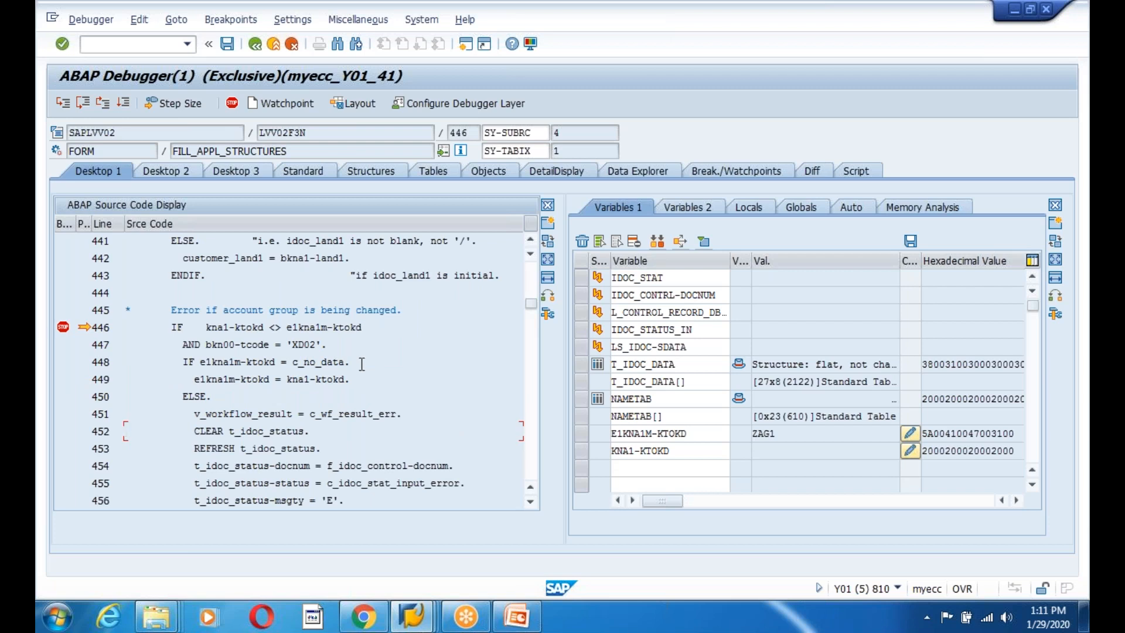
Inspect BKN00-TCODE (XD01) and c_no_data, save the line 446 breakpoint, and step on to line 472.
double_click(253, 344)
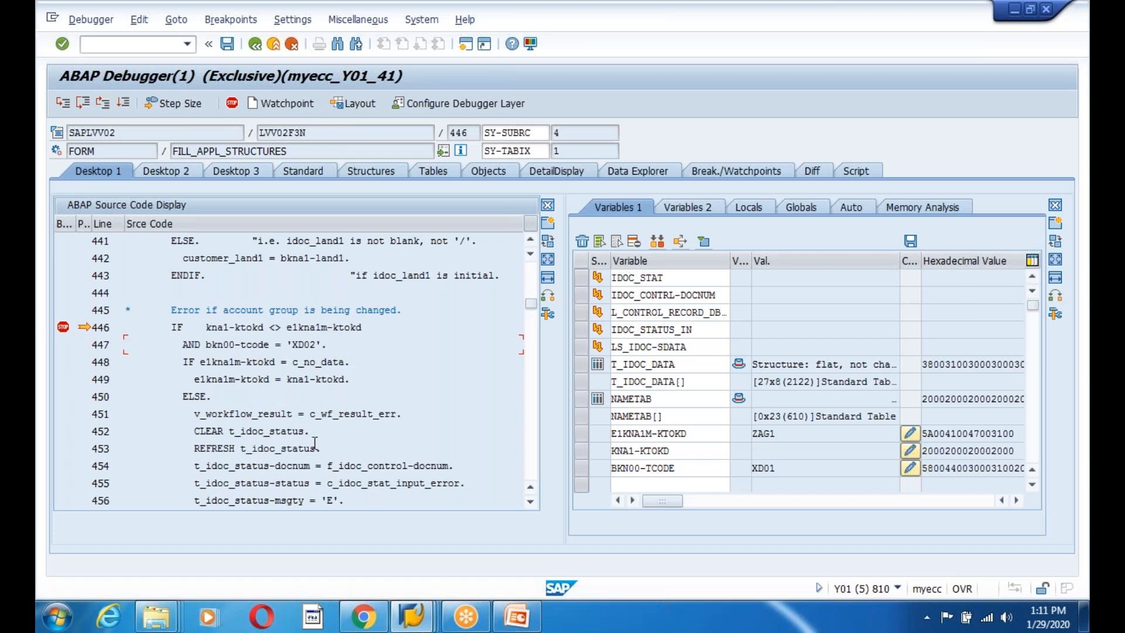
double_click(329, 361)
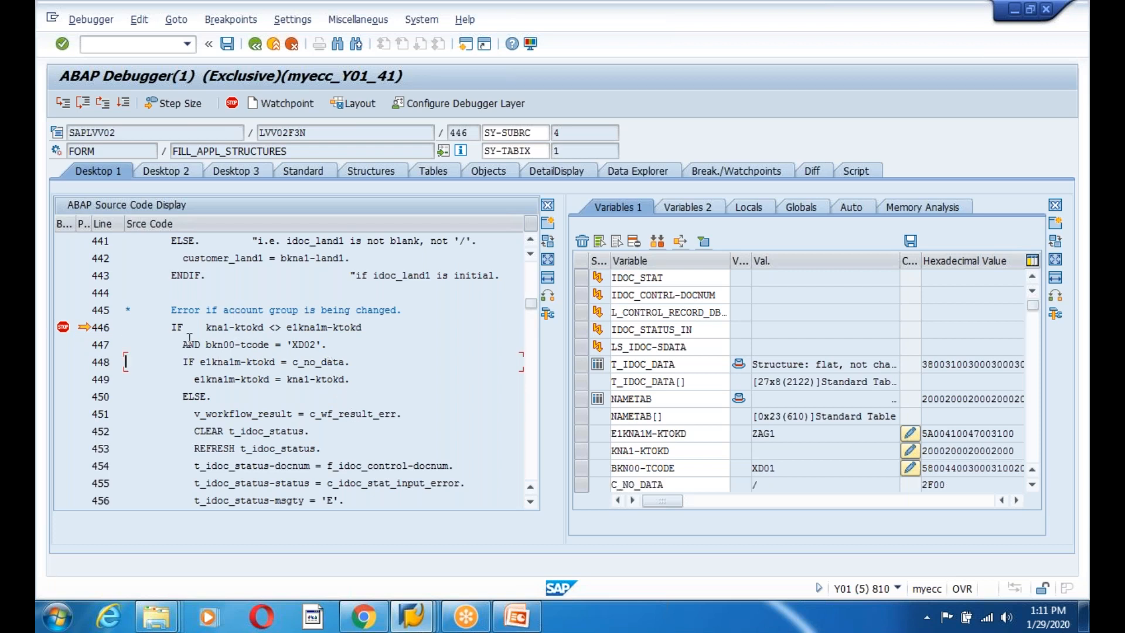
left_click(227, 43)
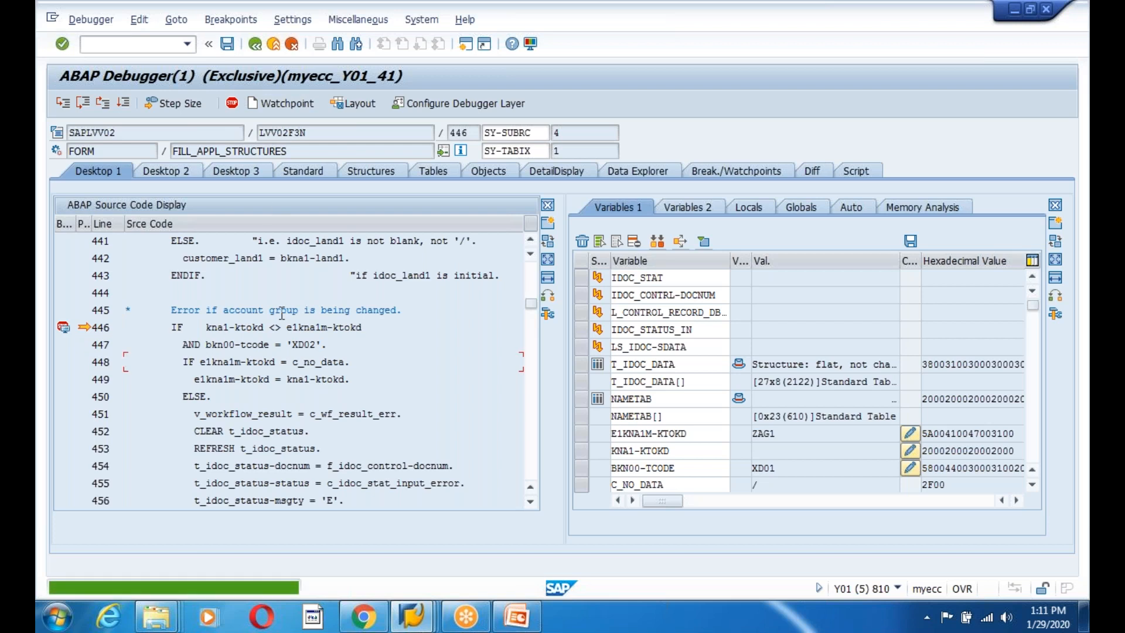
left_click(65, 104)
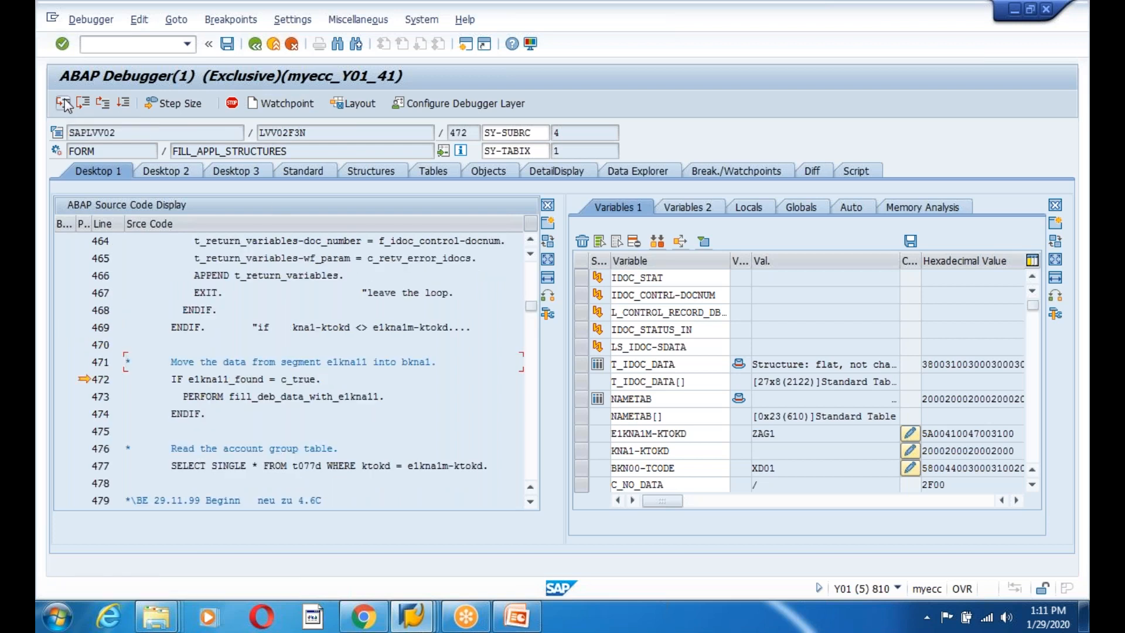
Step into FILL_DEB_DATA_WITH_E1KNA11 and execute over the Brazil component check call.
left_click(65, 103)
left_click(65, 103)
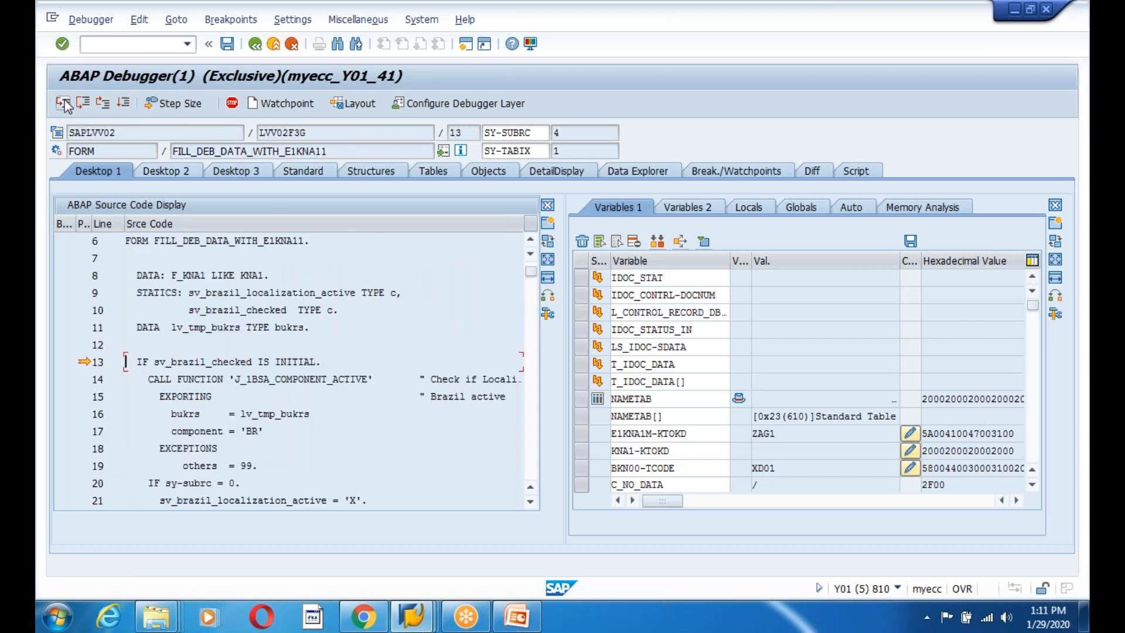
left_click(65, 104)
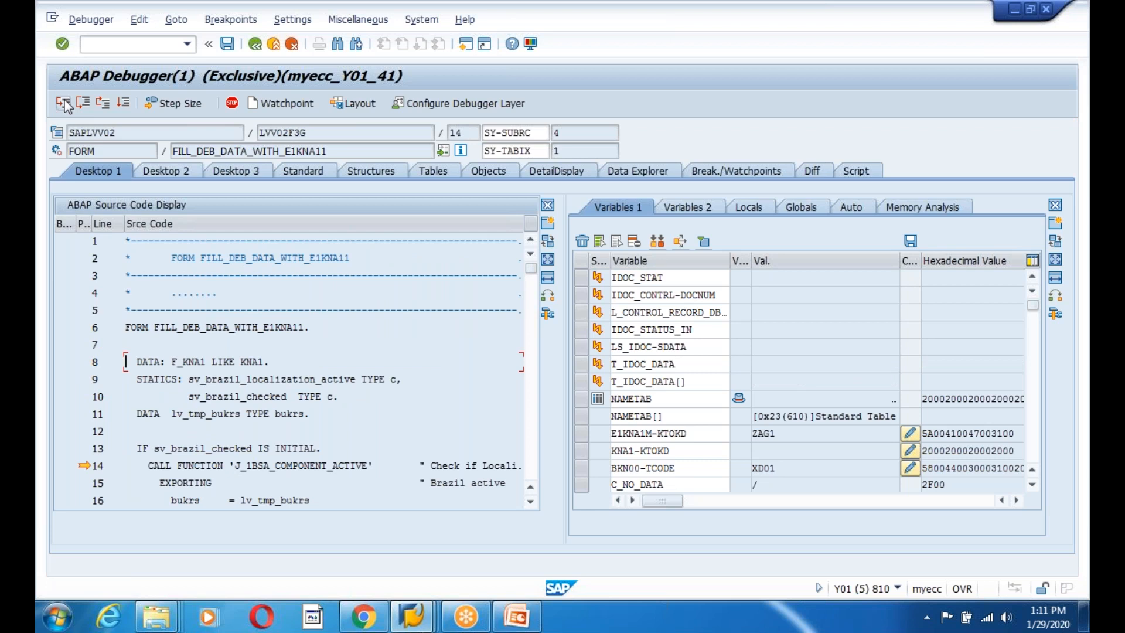
scroll(339, 431, "down", 2)
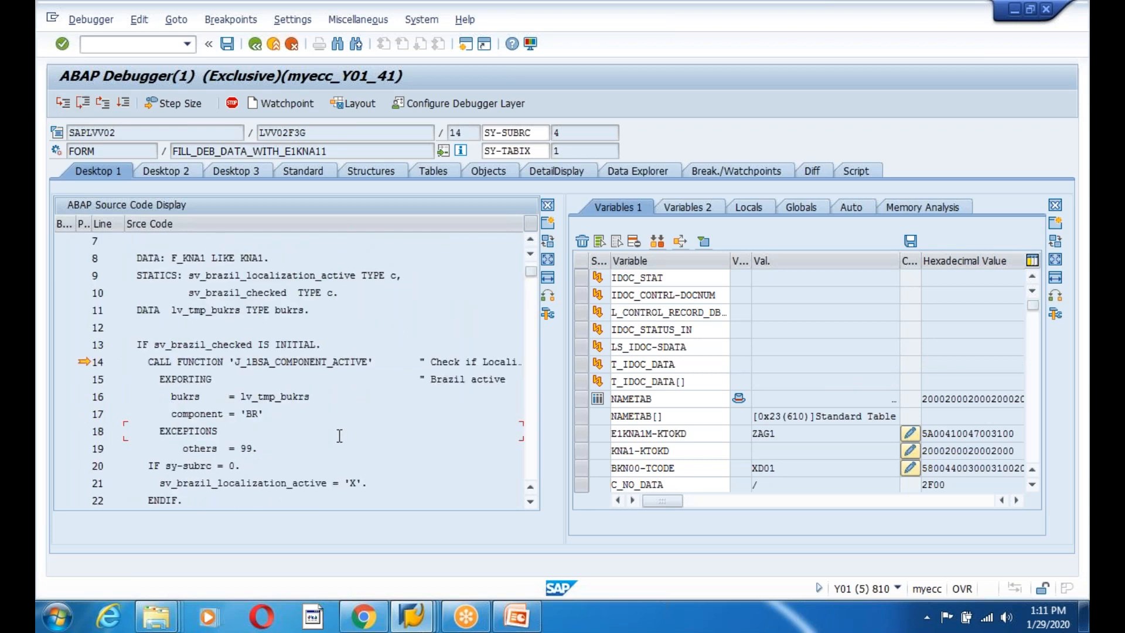
left_click(83, 104)
Inspect SY-SUBRC (99), lv_tmp_bukrs and sv_brazil_checked after the J_1BSA_COMPONENT_ACTIVE check.
double_click(195, 466)
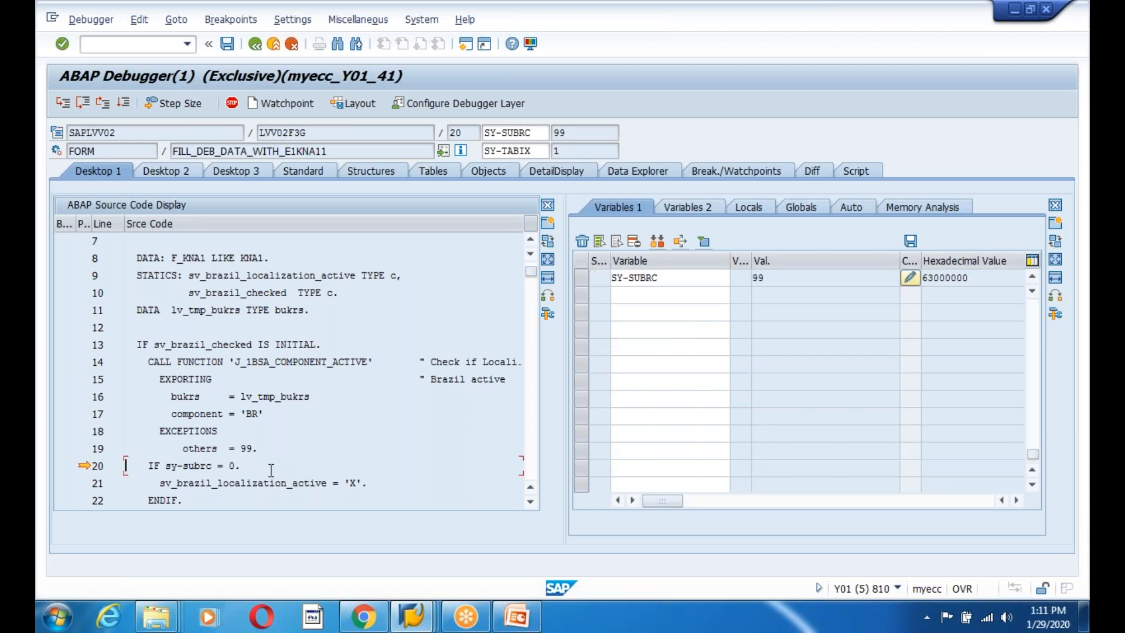
left_click_drag(378, 361, 175, 361)
double_click(293, 397)
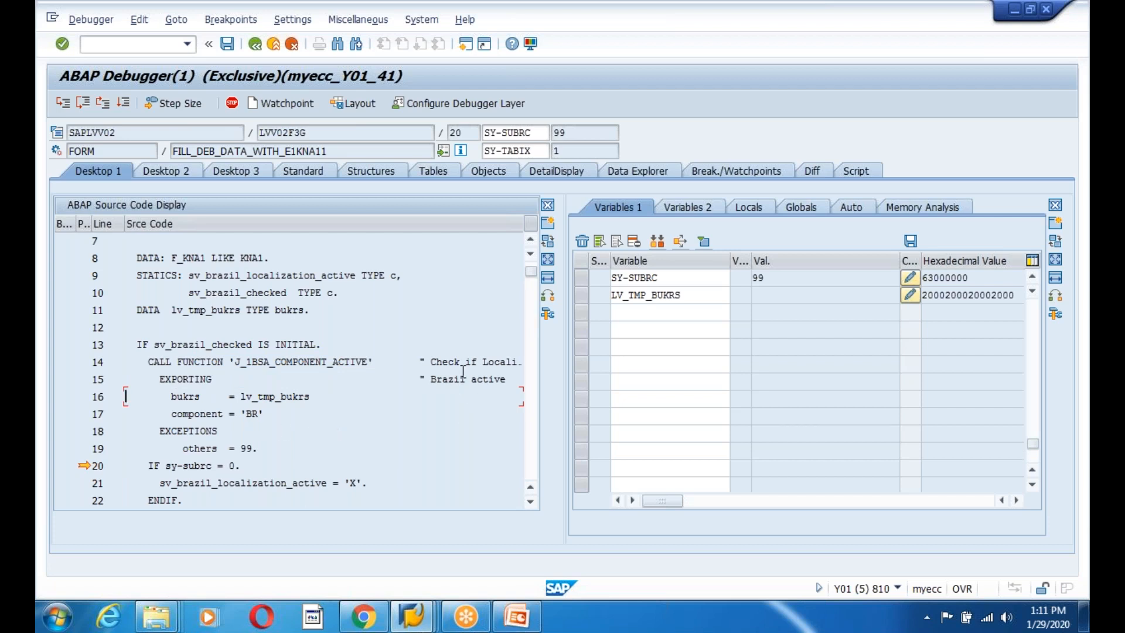
double_click(234, 345)
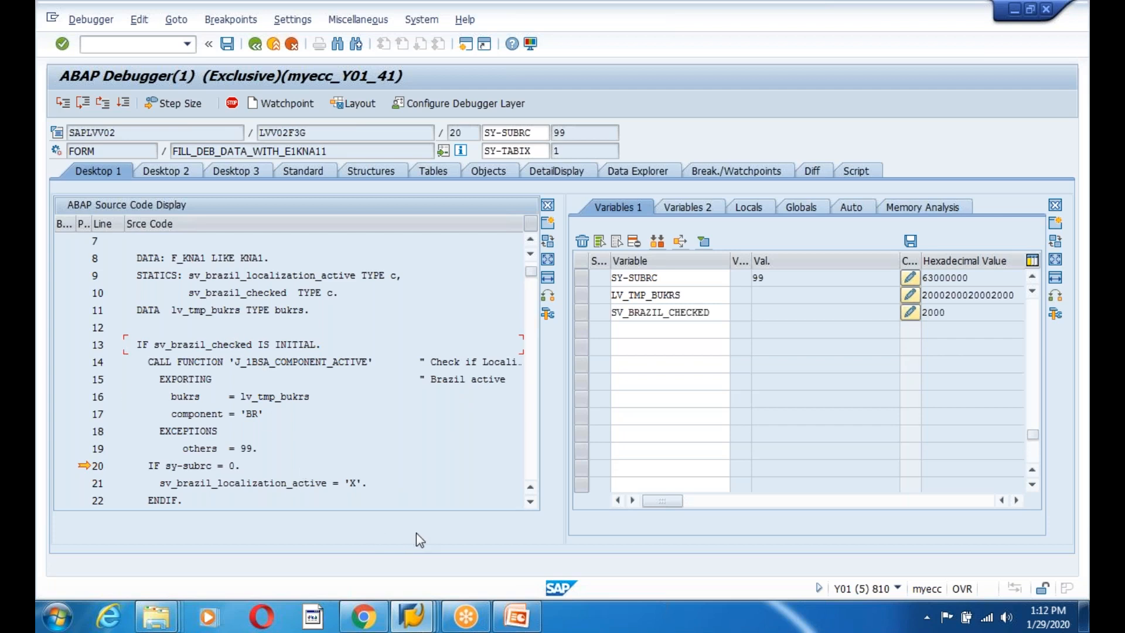
Single-step through the opening field assignments of FILL_DEB_DATA_WITH_E1KNA11.
left_click(64, 105)
left_click(65, 105)
left_click(65, 105)
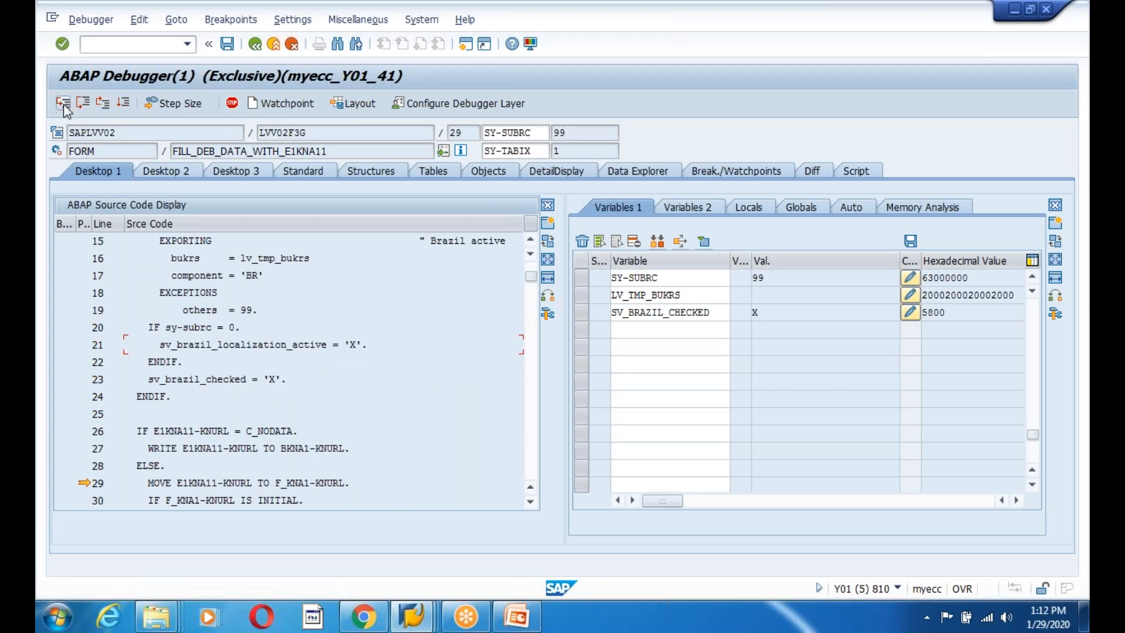
left_click(65, 105)
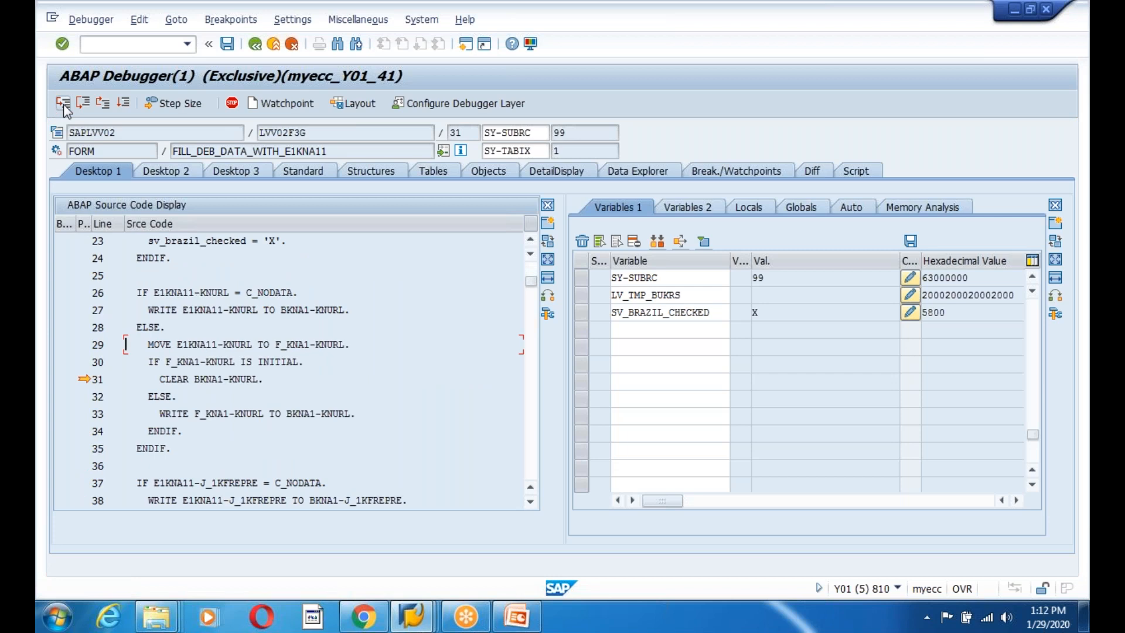
left_click(65, 105)
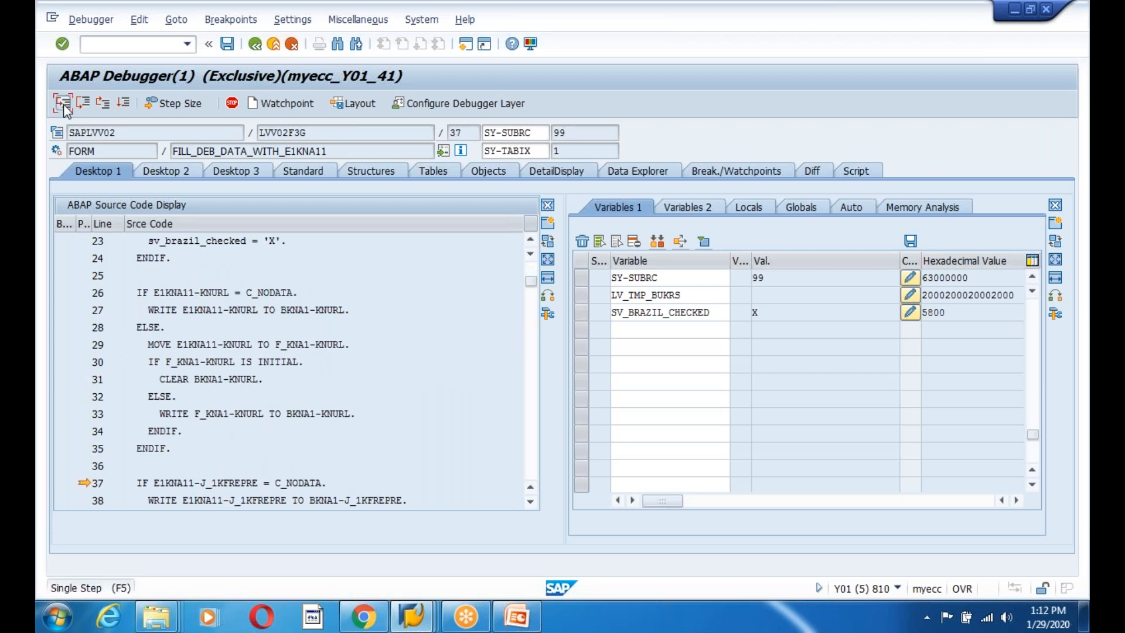
left_click(64, 106)
left_click(64, 106)
left_click(64, 106)
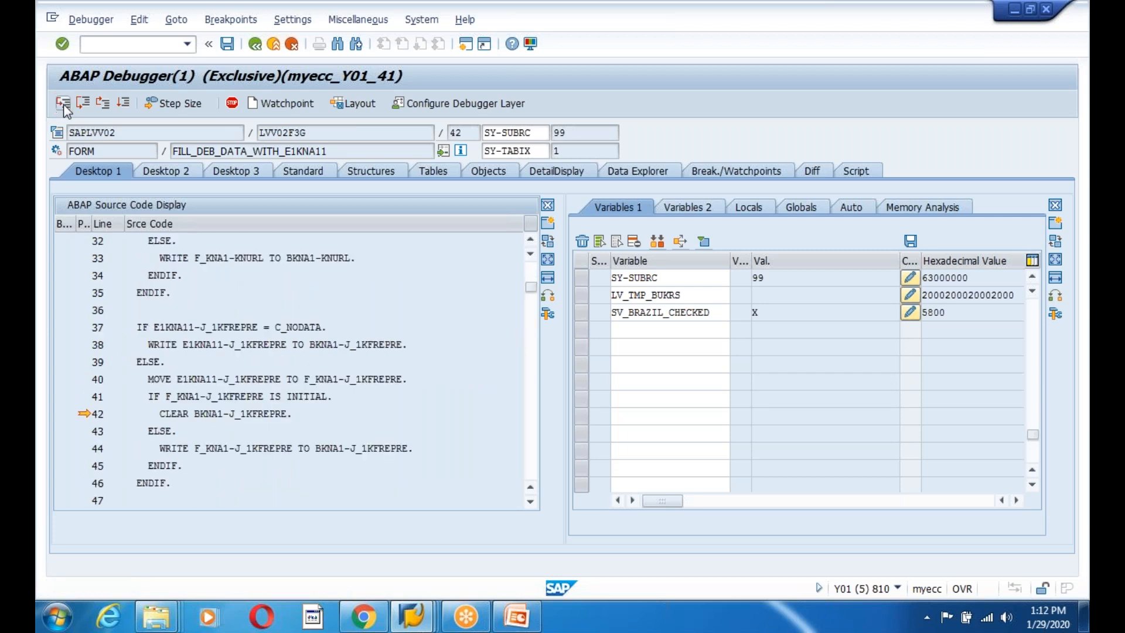
left_click(65, 106)
left_click(64, 105)
left_click(65, 106)
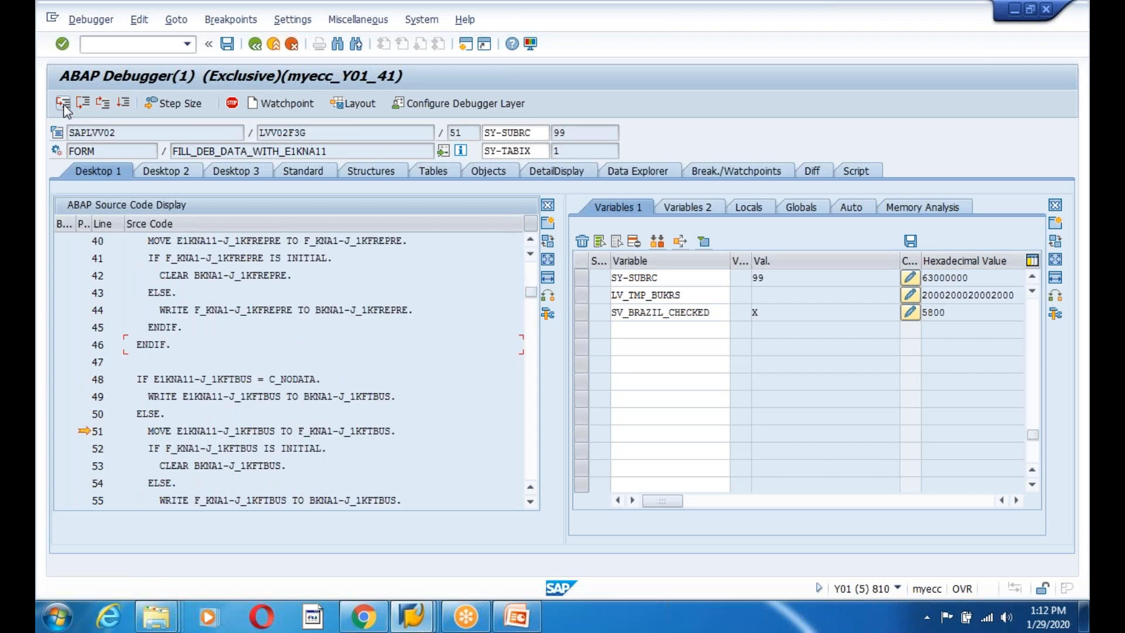
left_click(65, 106)
left_click(64, 106)
left_click(65, 105)
left_click(64, 105)
left_click(64, 105)
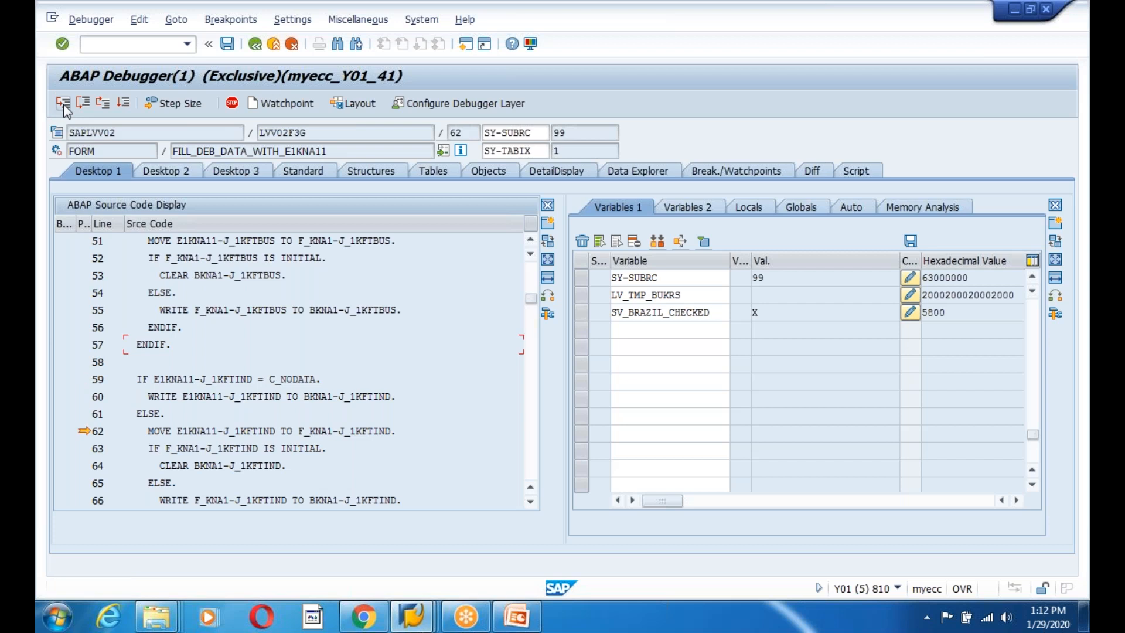
left_click(64, 105)
left_click(65, 105)
left_click(64, 106)
left_click(64, 105)
left_click(64, 105)
left_click(65, 106)
left_click(64, 105)
left_click(65, 106)
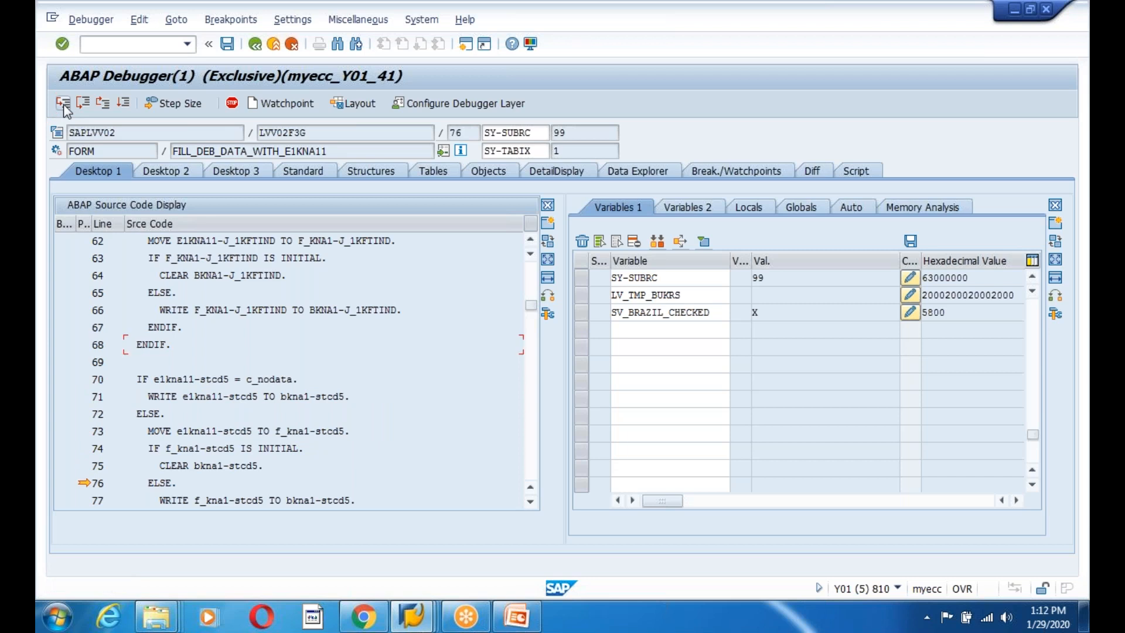
left_click(64, 106)
left_click(64, 105)
left_click(64, 106)
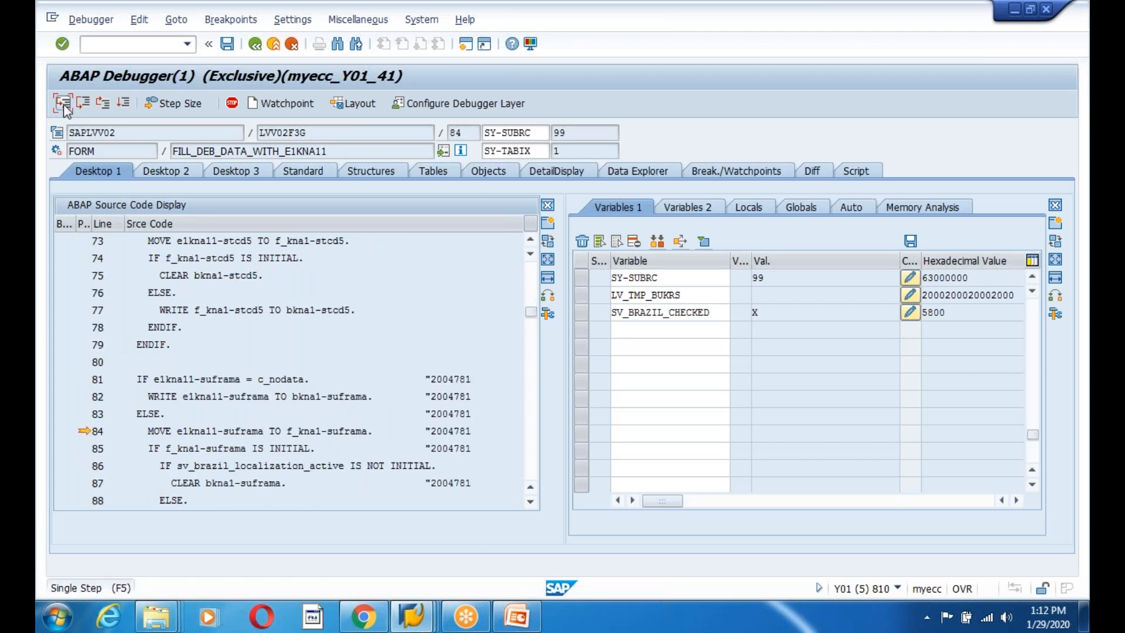
left_click(64, 106)
left_click(65, 105)
left_click(64, 106)
left_click(64, 105)
left_click(65, 105)
left_click(64, 106)
left_click(64, 107)
left_click(64, 107)
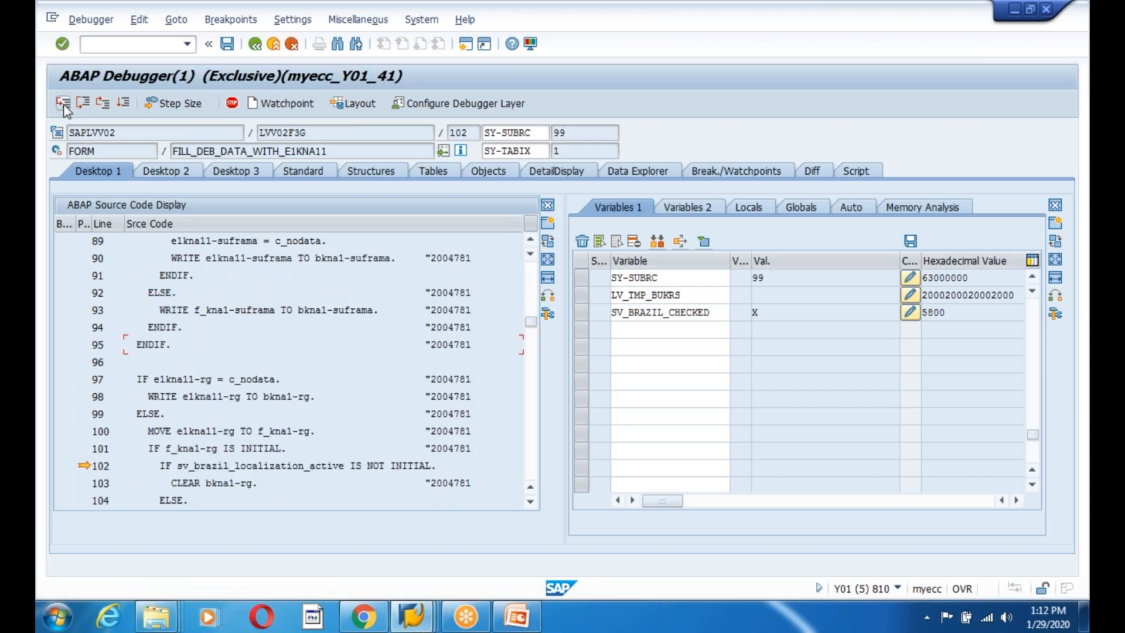
left_click(65, 107)
left_click(64, 107)
left_click(65, 107)
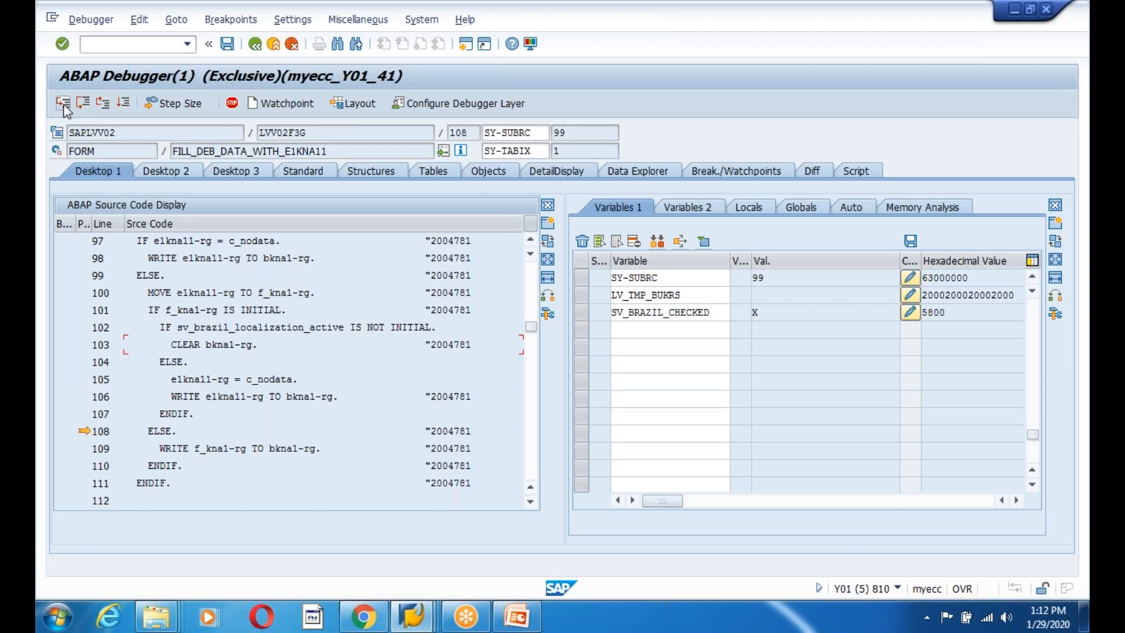
left_click(65, 107)
left_click(64, 106)
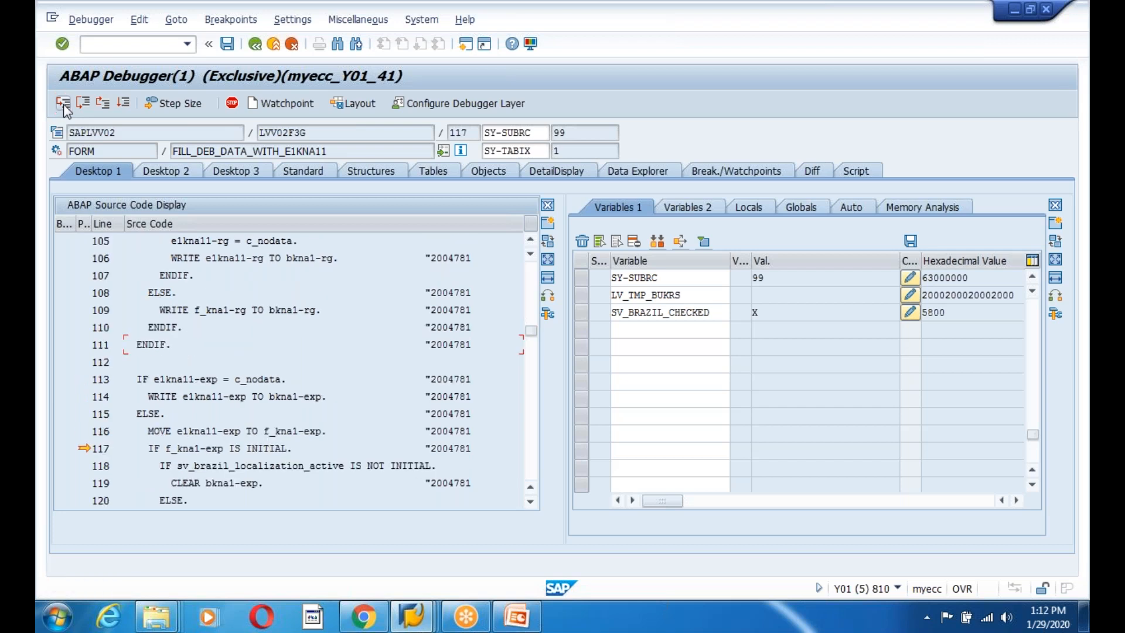
left_click(64, 106)
left_click(64, 107)
left_click(64, 106)
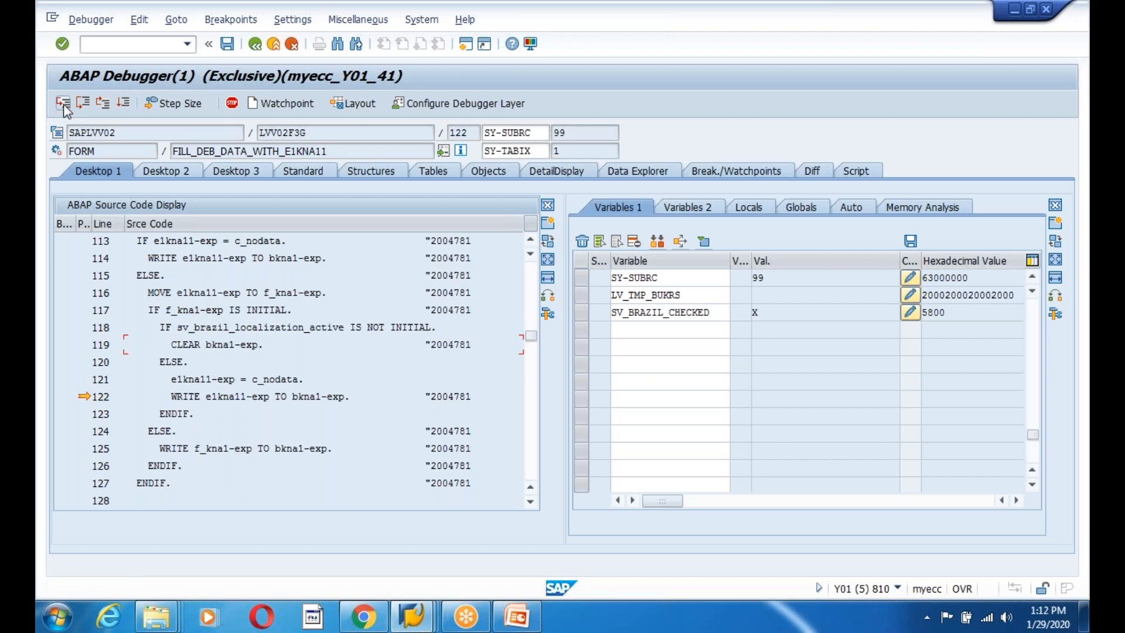
left_click(64, 106)
left_click(64, 107)
left_click(64, 107)
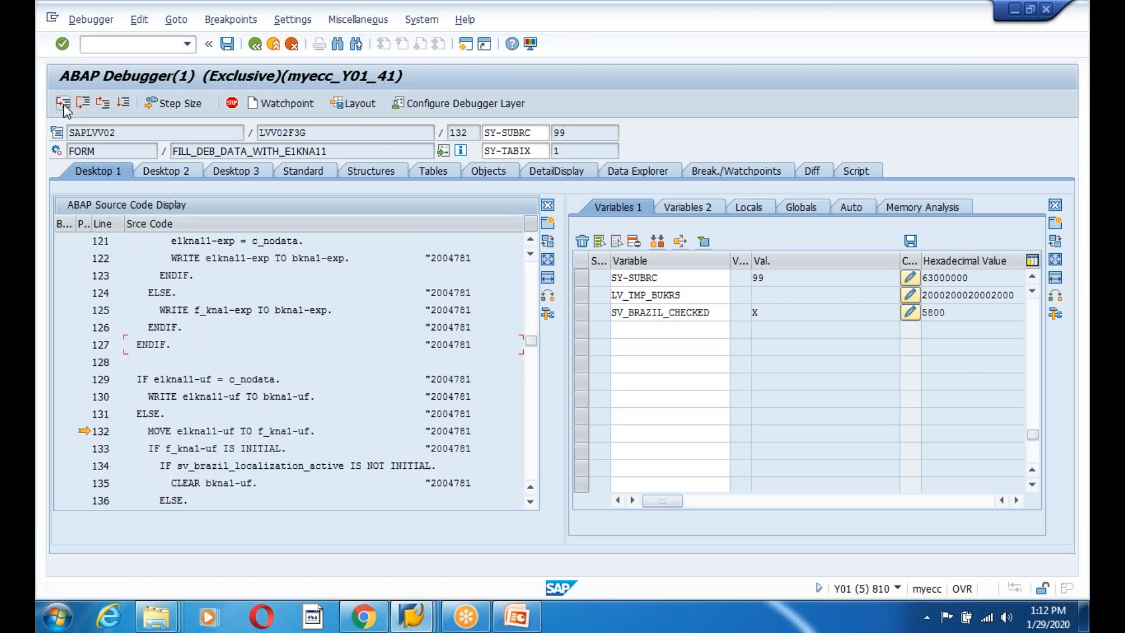
left_click(64, 107)
left_click(64, 107)
left_click(65, 107)
left_click(64, 107)
Step through the uf, rgdate, ric, rne and rnedate field blocks up to line 209.
left_click(65, 107)
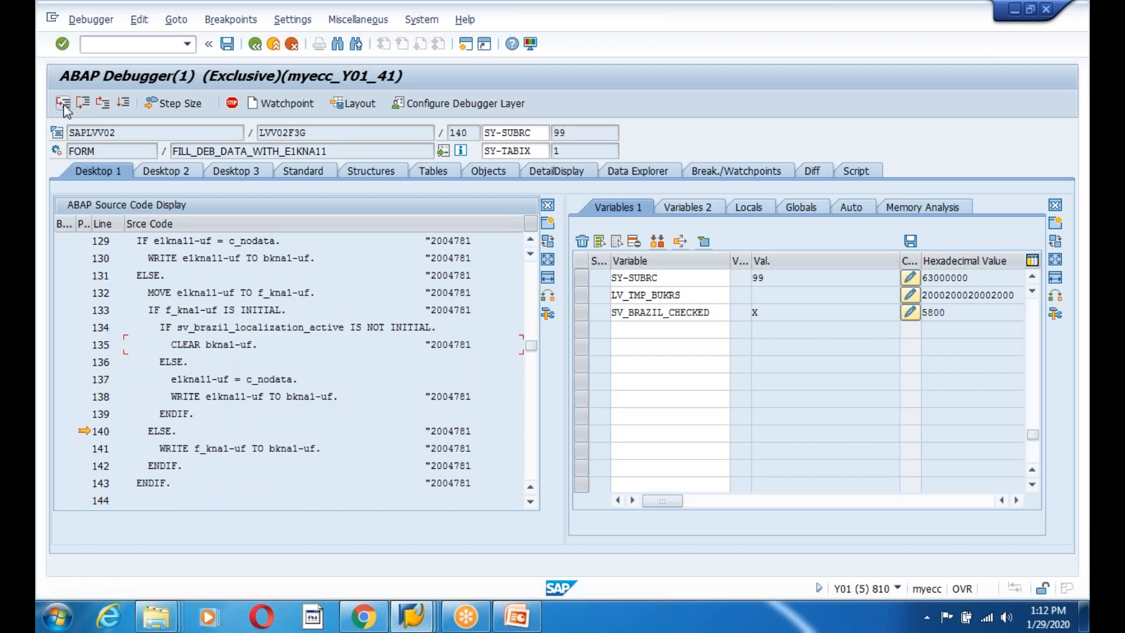
left_click(65, 107)
left_click(64, 107)
left_click(64, 106)
left_click(64, 106)
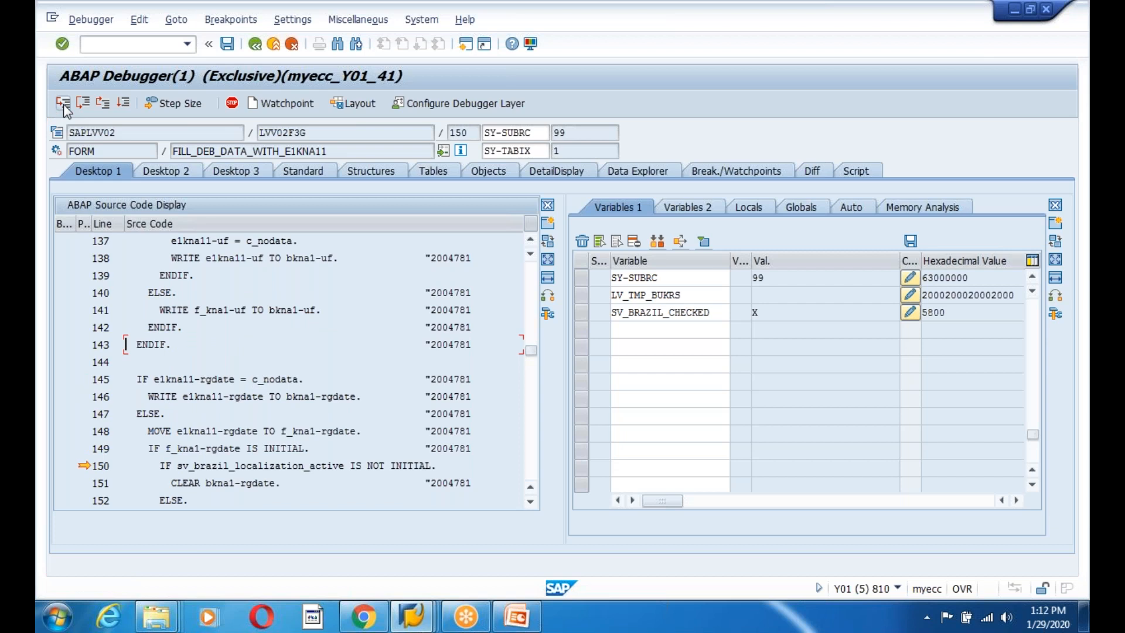
left_click(65, 106)
left_click(65, 107)
left_click(65, 107)
left_click(64, 107)
left_click(64, 106)
left_click(65, 106)
left_click(64, 107)
left_click(65, 106)
left_click(64, 106)
left_click(64, 106)
left_click(65, 106)
left_click(65, 107)
left_click(65, 106)
left_click(64, 107)
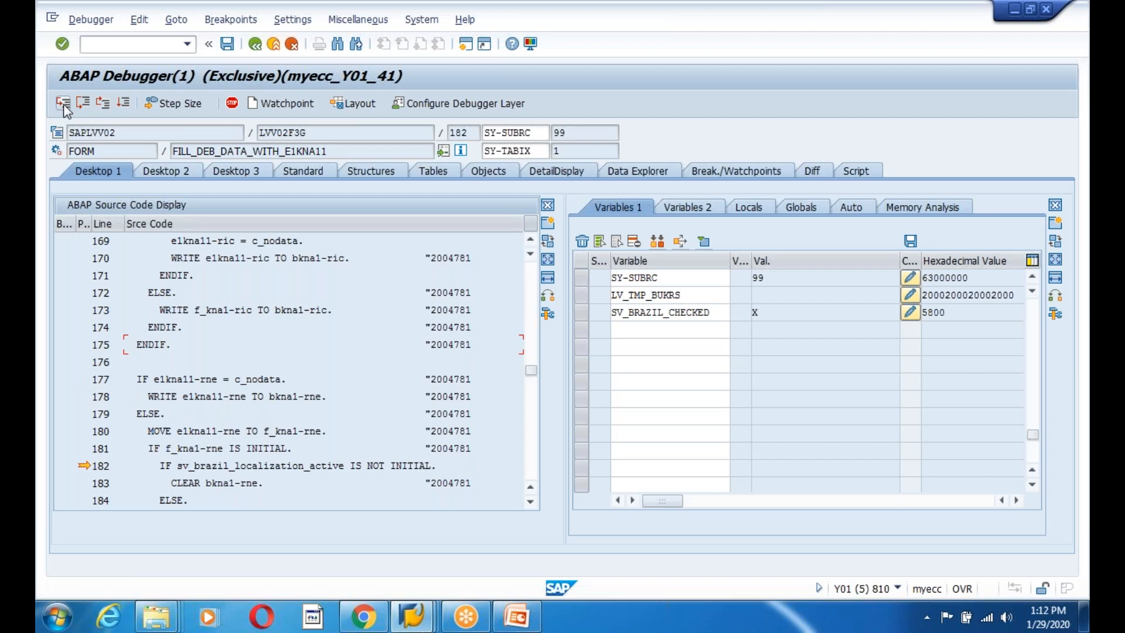
left_click(64, 107)
left_click(65, 107)
left_click(64, 106)
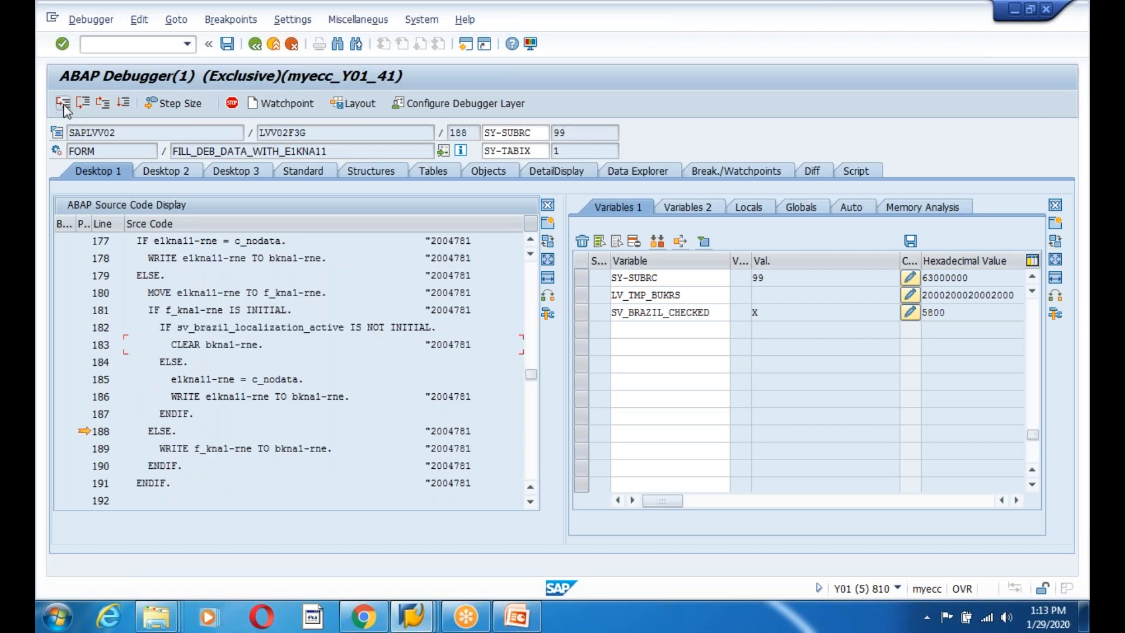
left_click(64, 106)
left_click(64, 107)
left_click(64, 107)
left_click(65, 106)
left_click(65, 107)
left_click(64, 107)
left_click(65, 107)
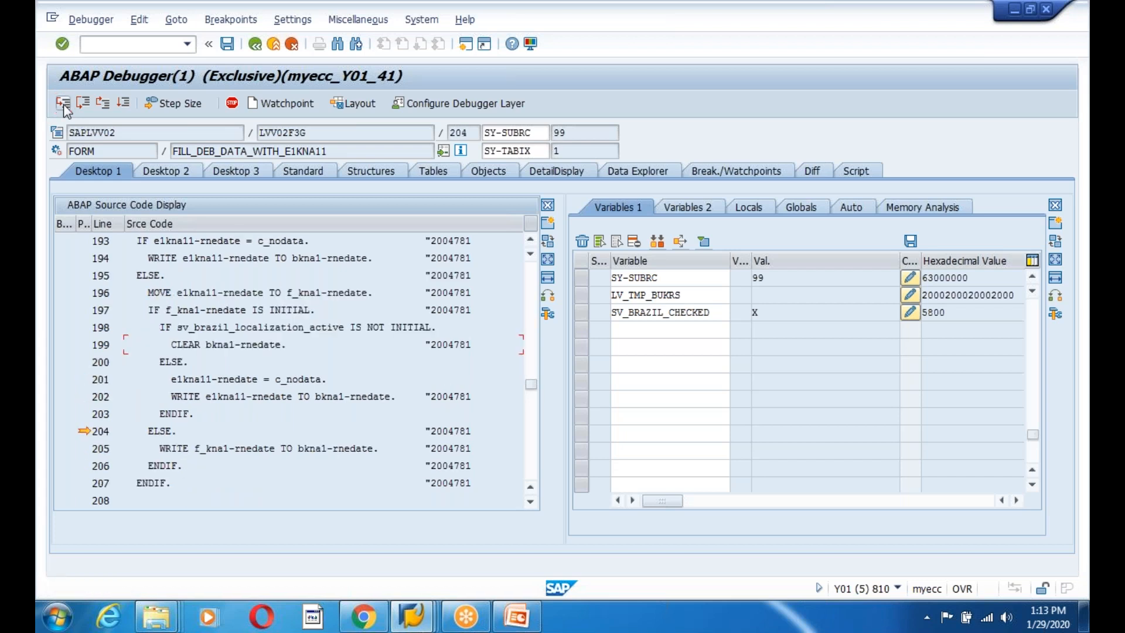
left_click(64, 107)
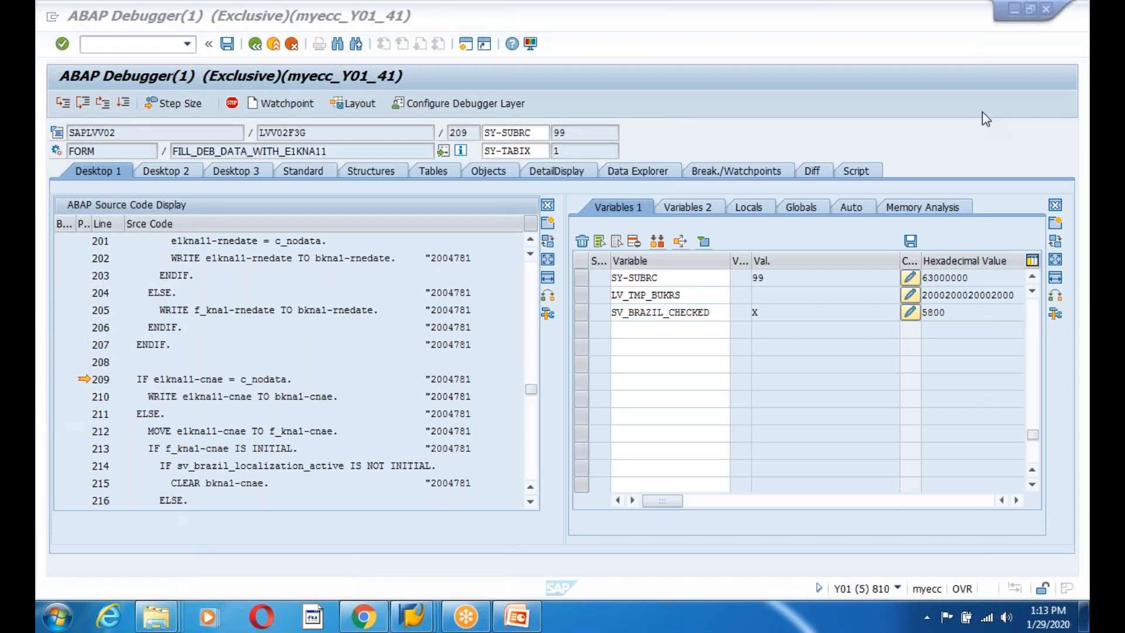
Execute the cnae field block and return to FILL_APPL_STRUCTURES at line 477.
left_click(264, 363)
left_click(63, 104)
left_click(64, 104)
left_click(63, 104)
left_click(63, 104)
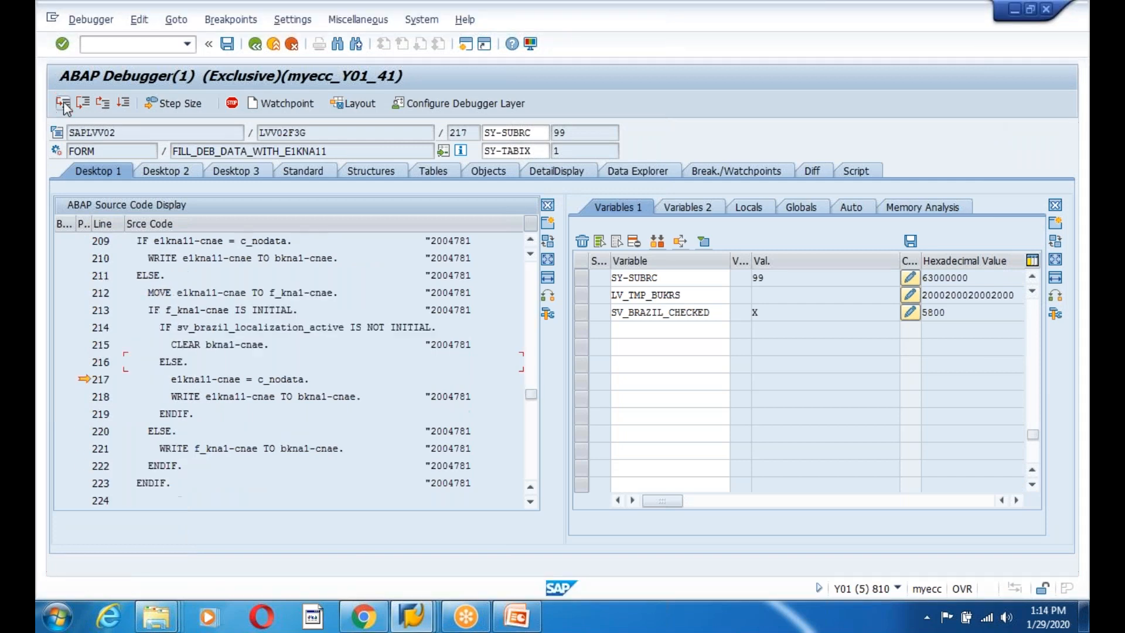
left_click(63, 104)
left_click(103, 104)
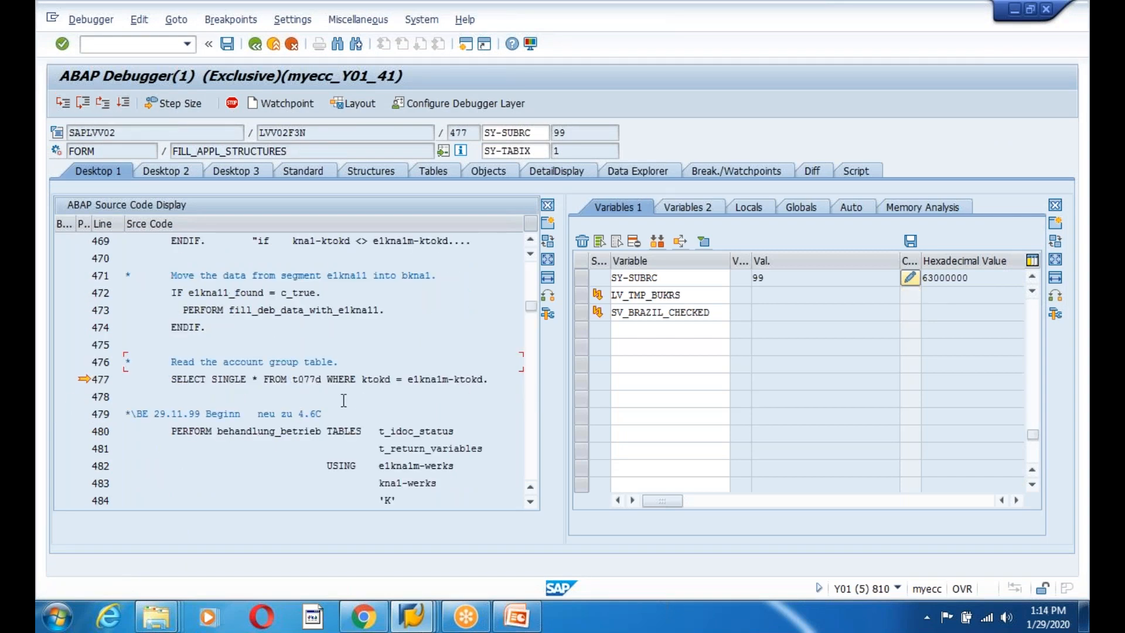
Keep only E1KNA1M-KTOKD, value ZAG1, in the Variables 1 watch list.
double_click(472, 378)
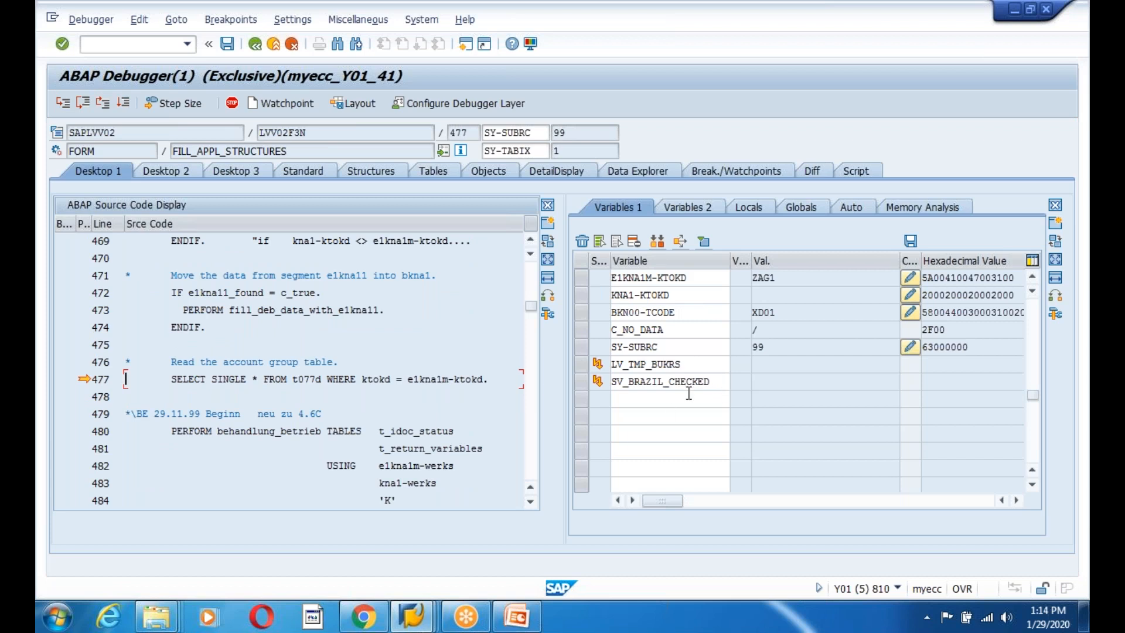
left_click(582, 241)
double_click(465, 379)
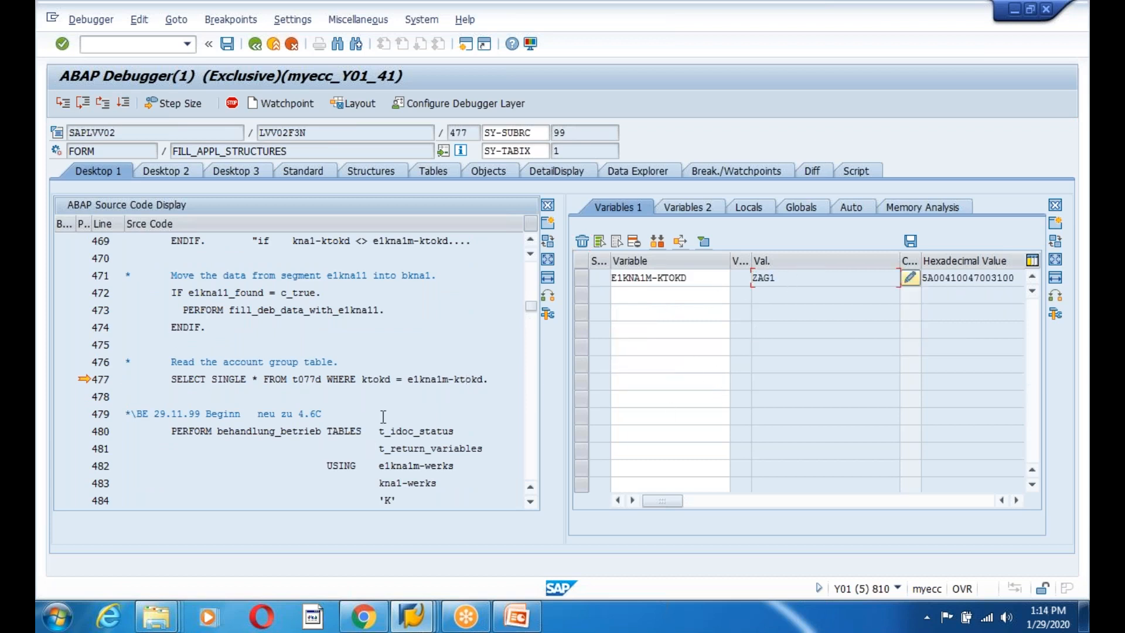
Run the T077D account-group read, confirm SY-SUBRC 4, and step into BEHANDLUNG_BETRIEB.
left_click(62, 104)
left_click(575, 130)
left_click(319, 397)
scroll(482, 288, "down", 3)
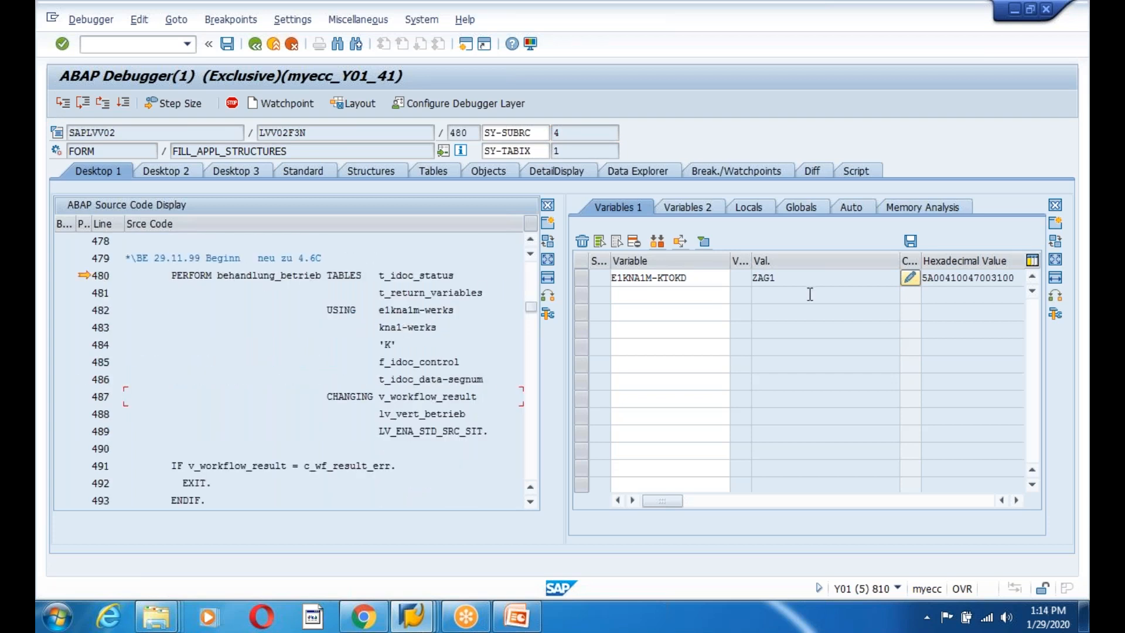
left_click(793, 277)
left_click(225, 330)
scroll(225, 331, "up", 1)
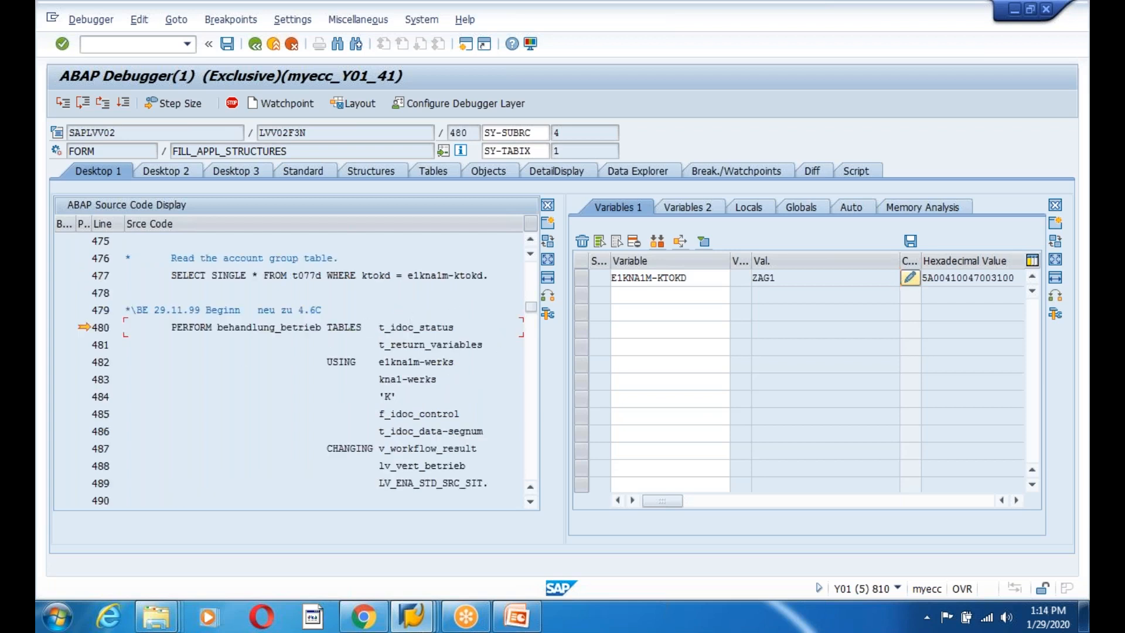
left_click(62, 106)
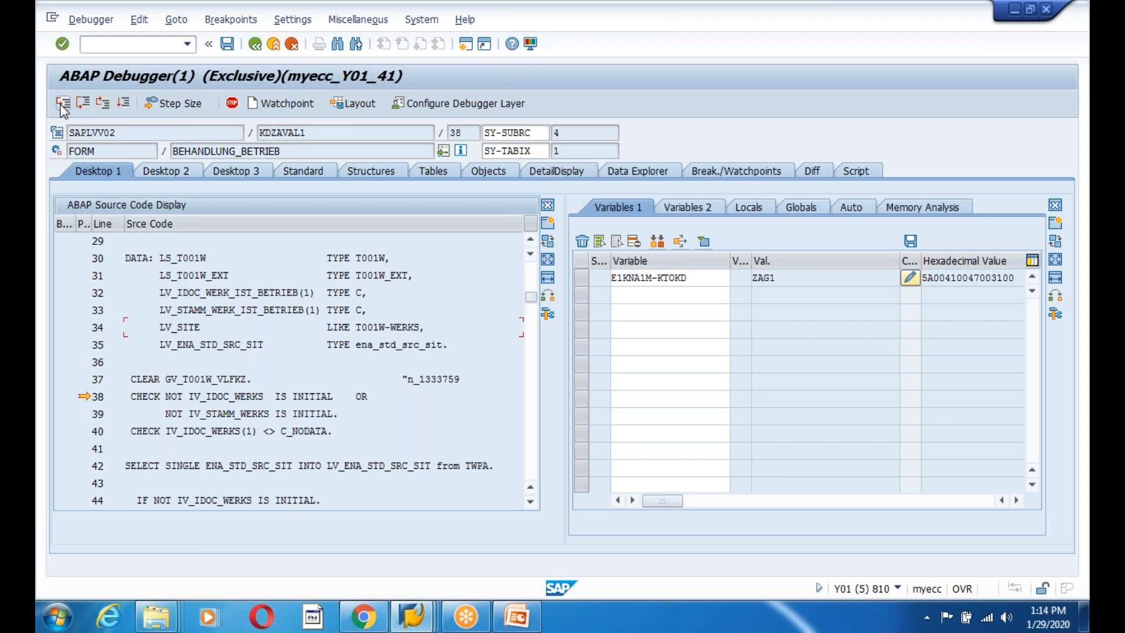
Finish BEHANDLUNG_BETRIEB and step through the bkn00 field assignments to line 515.
left_click(62, 107)
left_click(62, 106)
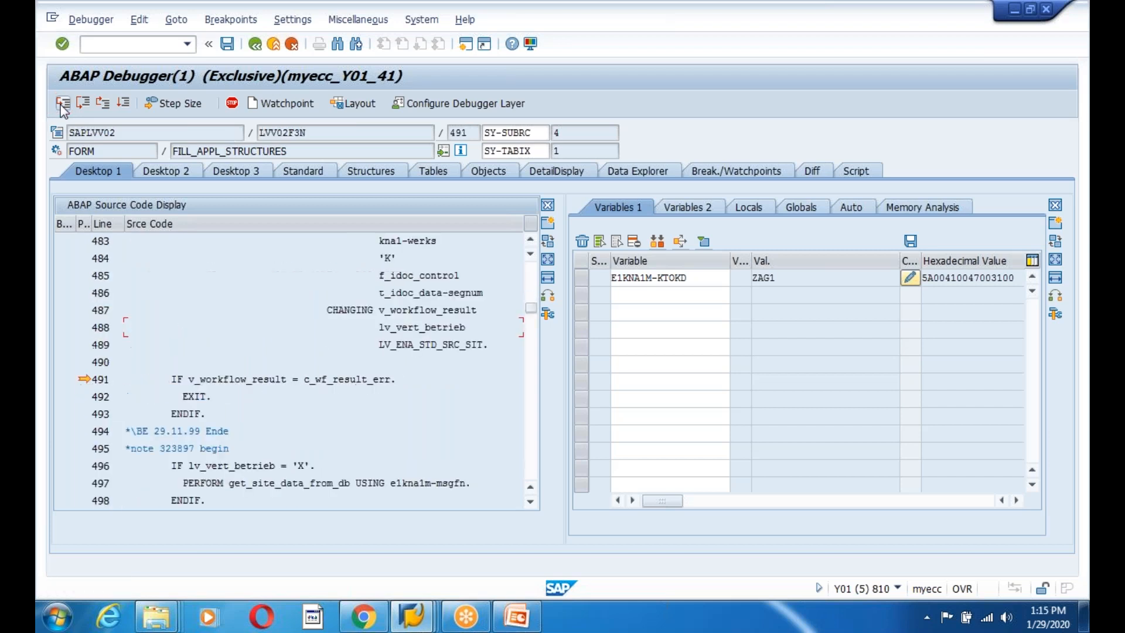
left_click(62, 106)
left_click(62, 106)
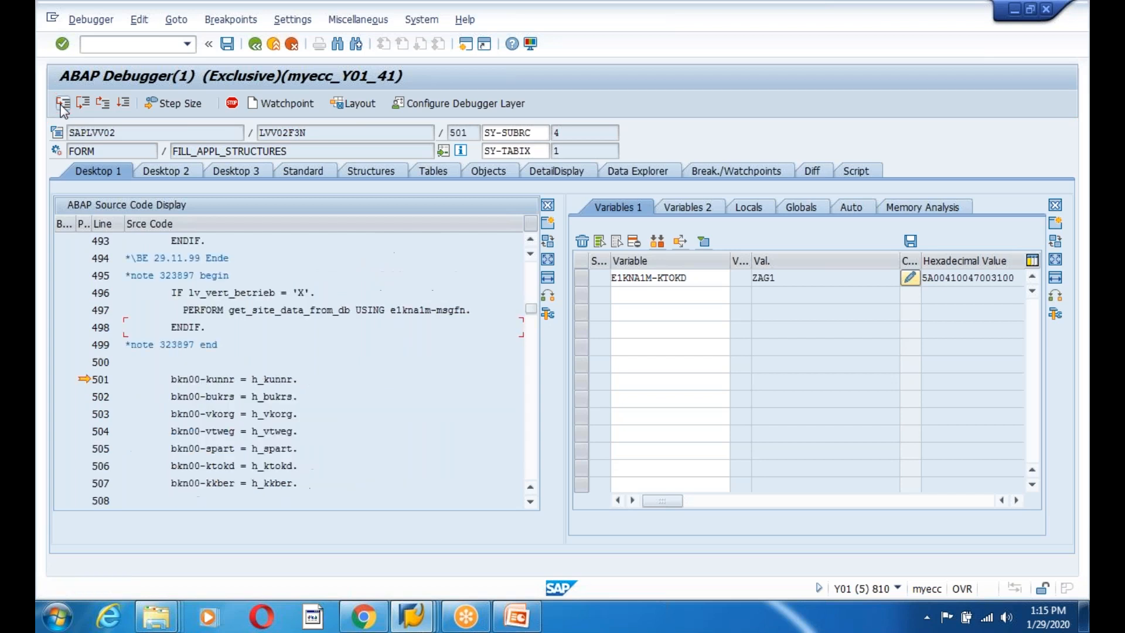
left_click(63, 106)
left_click(62, 106)
left_click(62, 106)
left_click(62, 106)
left_click(62, 106)
left_click(62, 106)
left_click(62, 106)
left_click(62, 106)
left_click(62, 106)
left_click(63, 106)
left_click(62, 106)
left_click(62, 106)
left_click(62, 106)
Run both MODIFY_BI_STRUCT_FROM_STD_SEG calls and return to FILL_APPL_STRUCTURES at line 530.
left_click(62, 106)
left_click(62, 106)
left_click(63, 106)
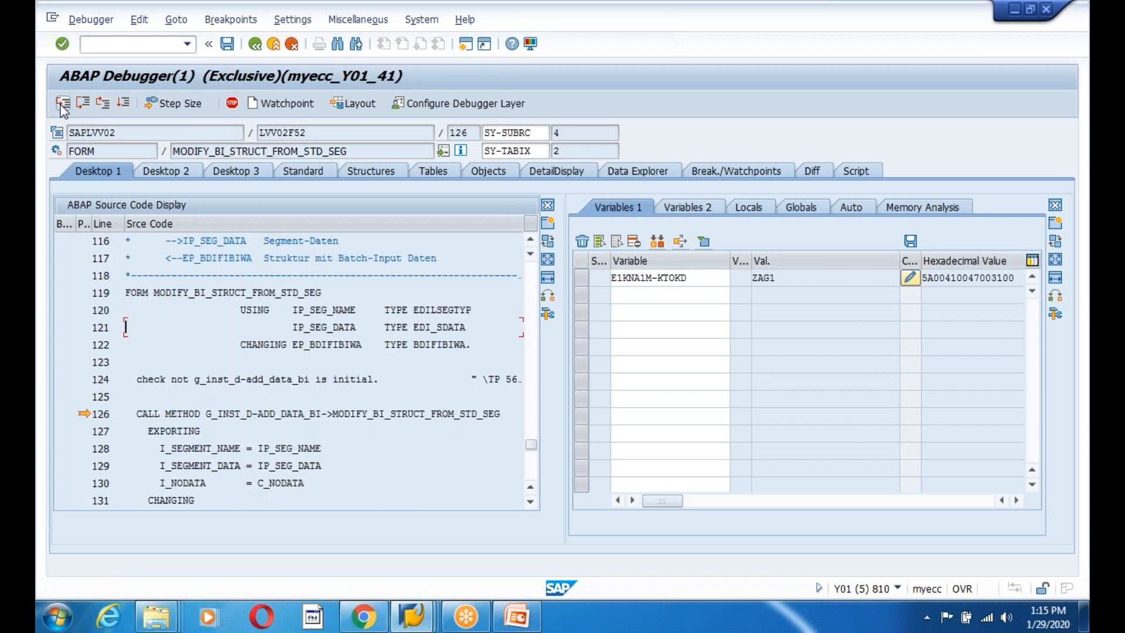
left_click(63, 106)
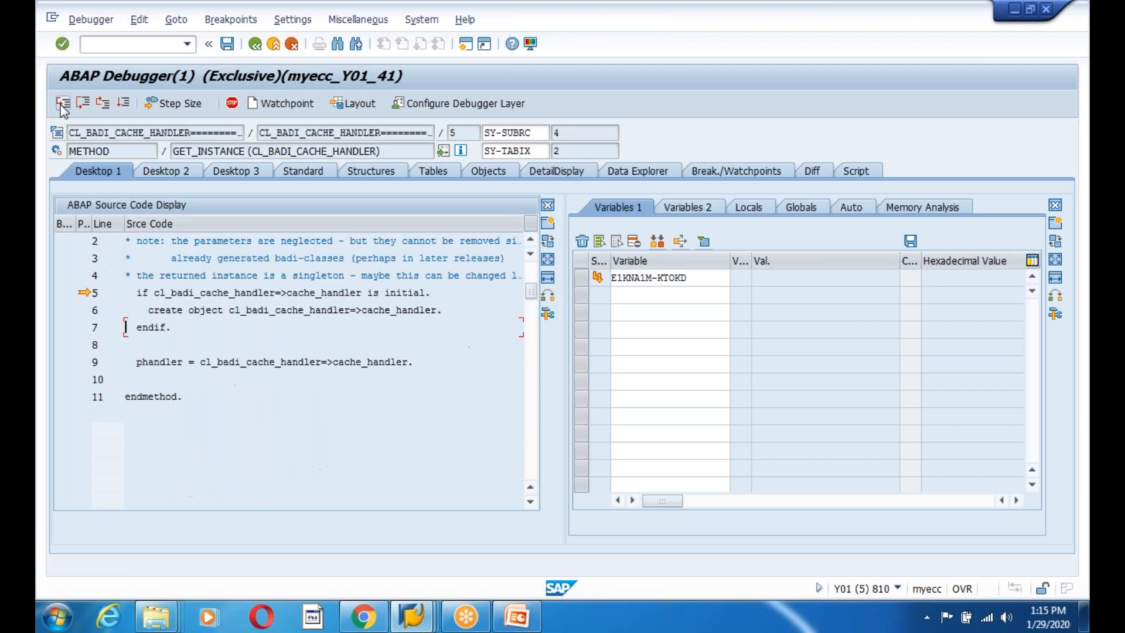
left_click(105, 105)
left_click(105, 105)
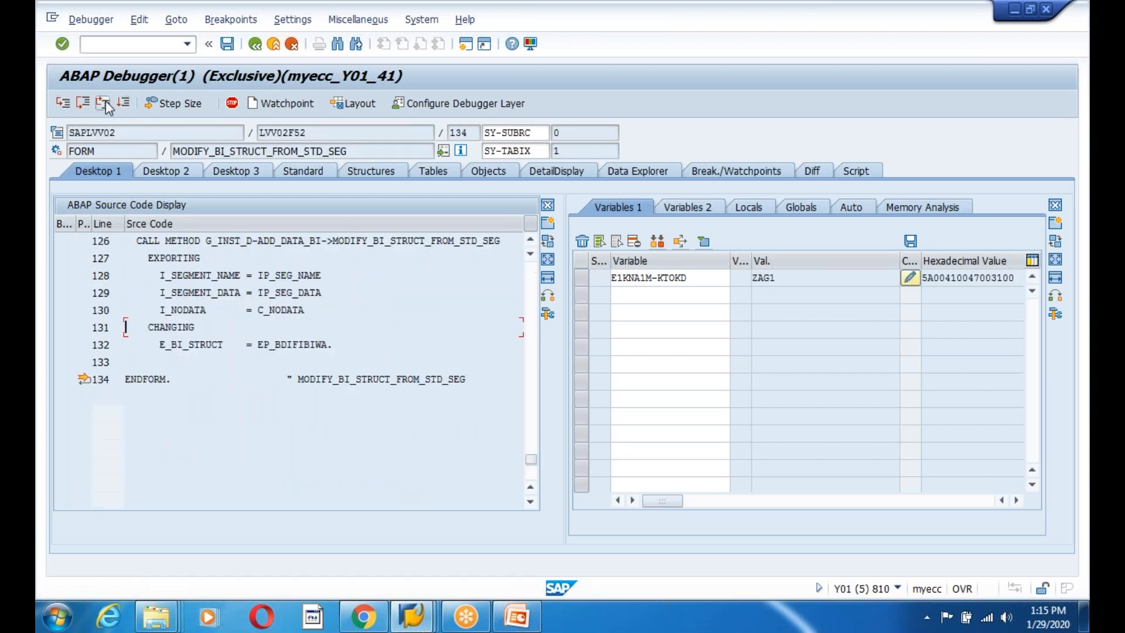
left_click(104, 104)
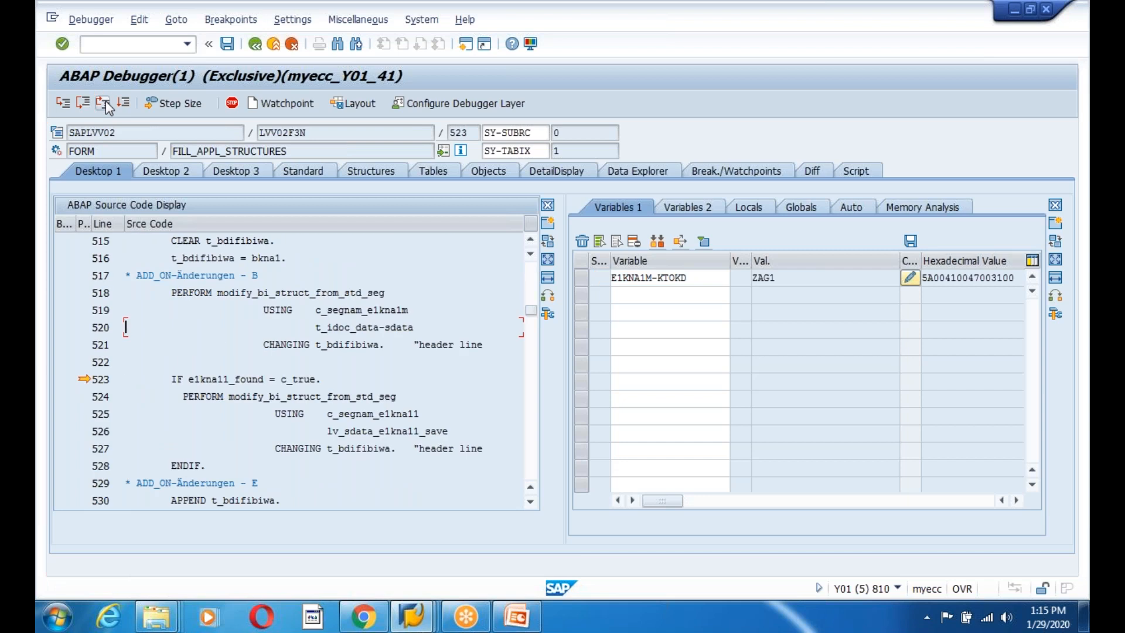
left_click(71, 107)
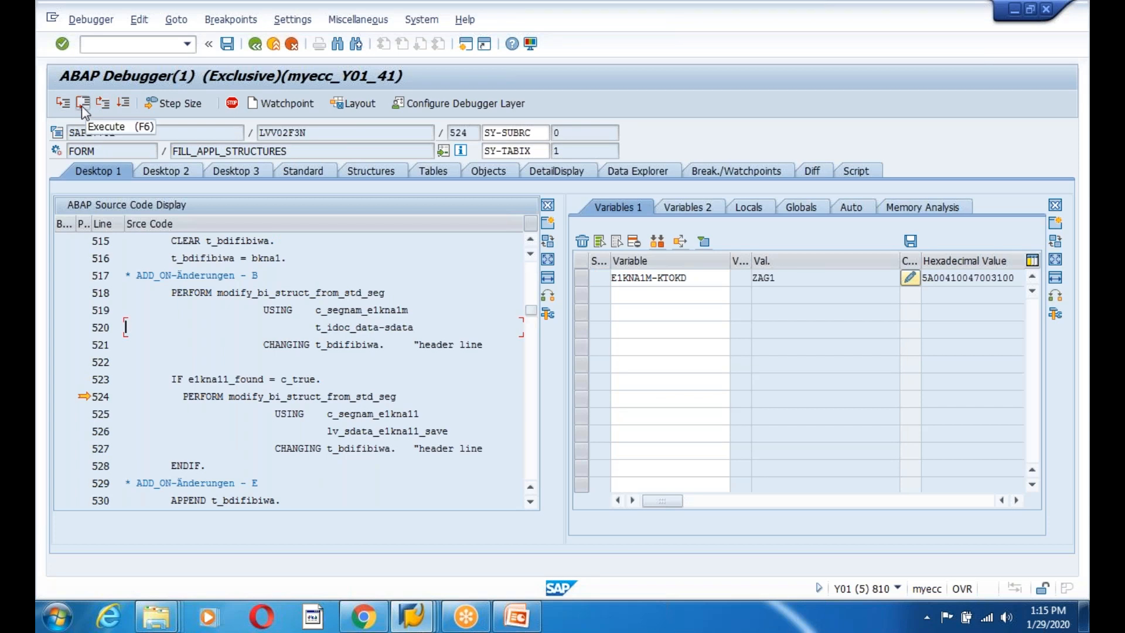
left_click(66, 106)
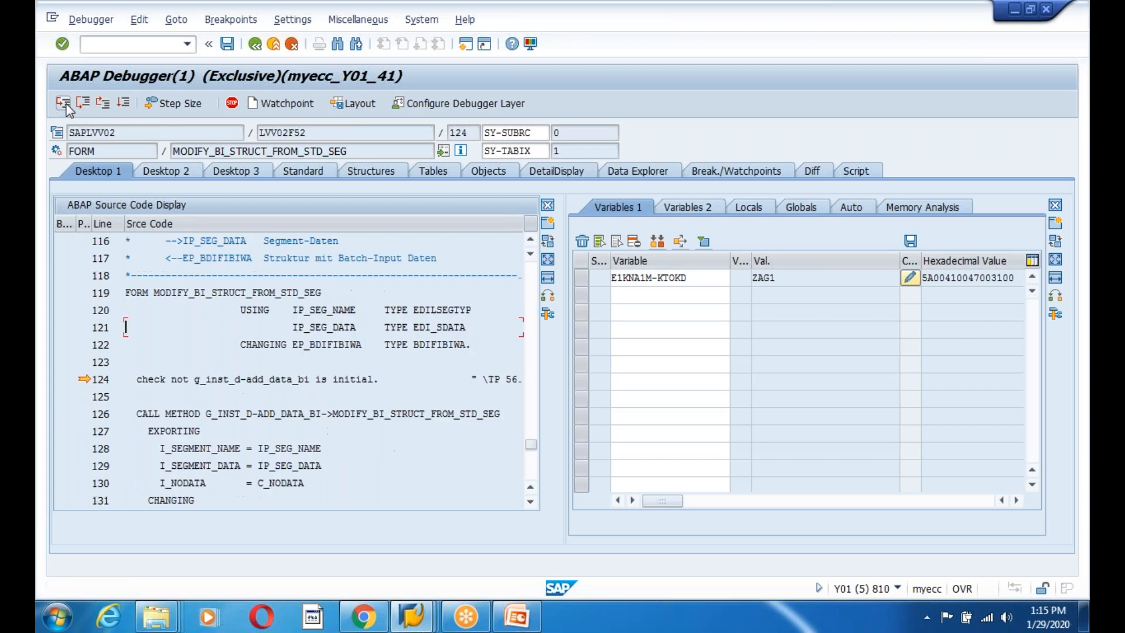
left_click(66, 106)
left_click(83, 106)
left_click(64, 106)
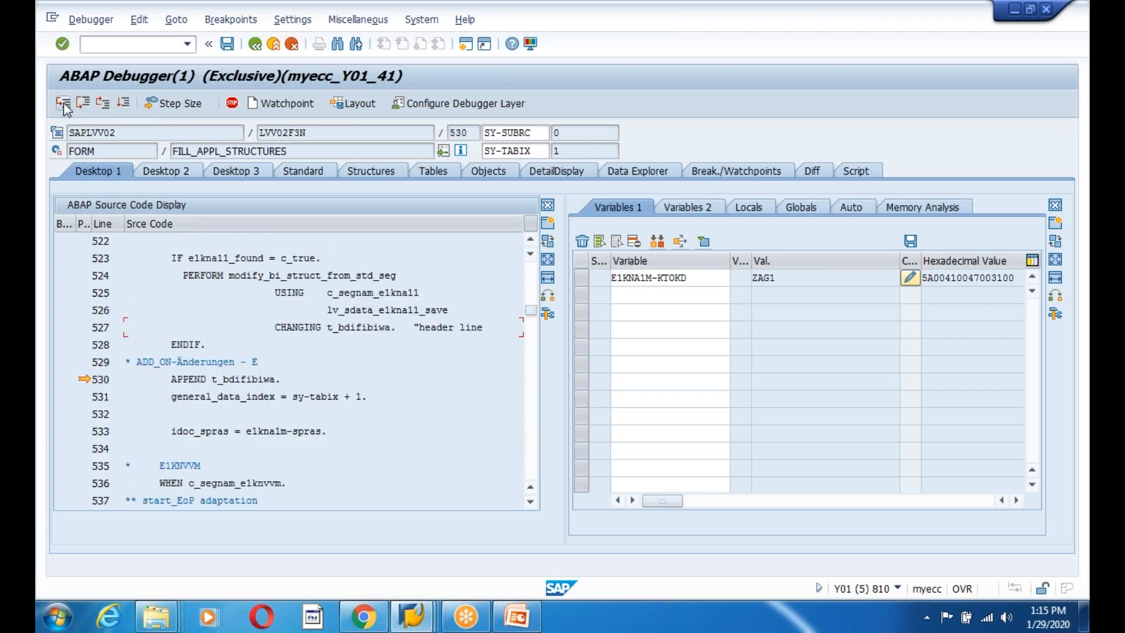
Append the batch input record, loop back to line 356, and deactivate the line 354 breakpoint.
left_click(63, 105)
left_click(64, 103)
left_click(63, 103)
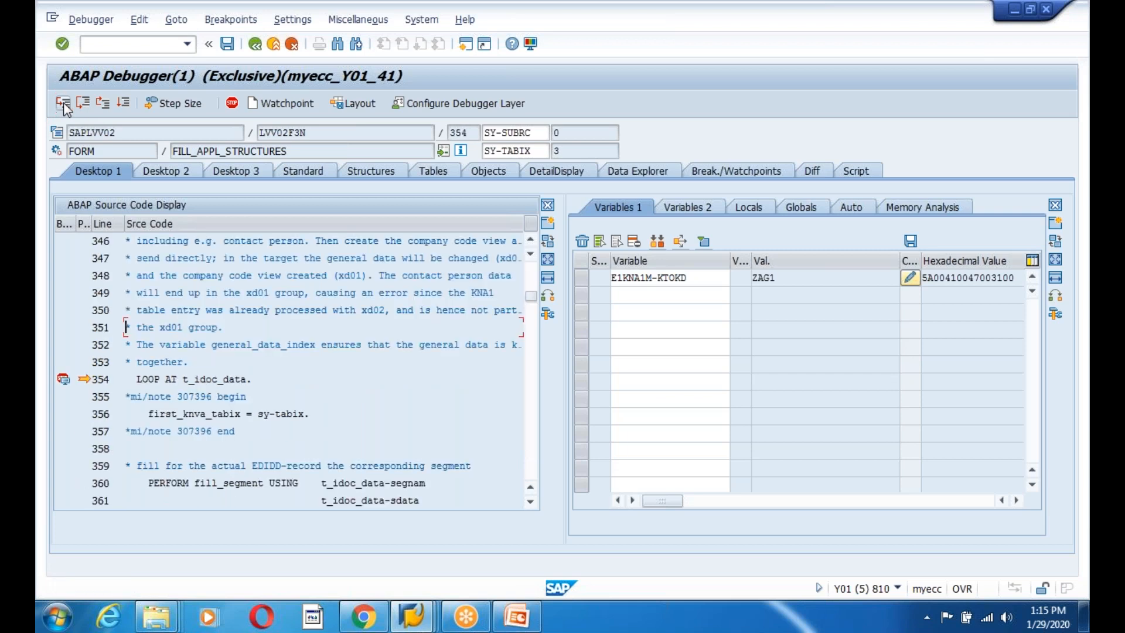
left_click(63, 101)
left_click(148, 380)
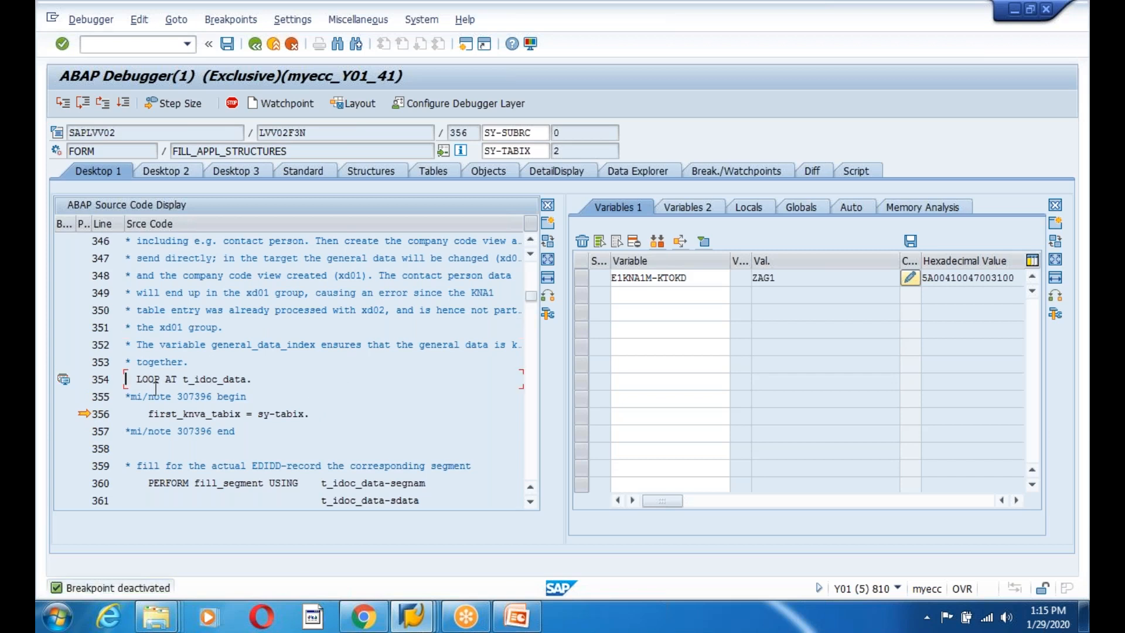
Remove the breakpoint on line 354 and browse the surrounding source code.
double_click(152, 380)
double_click(274, 379)
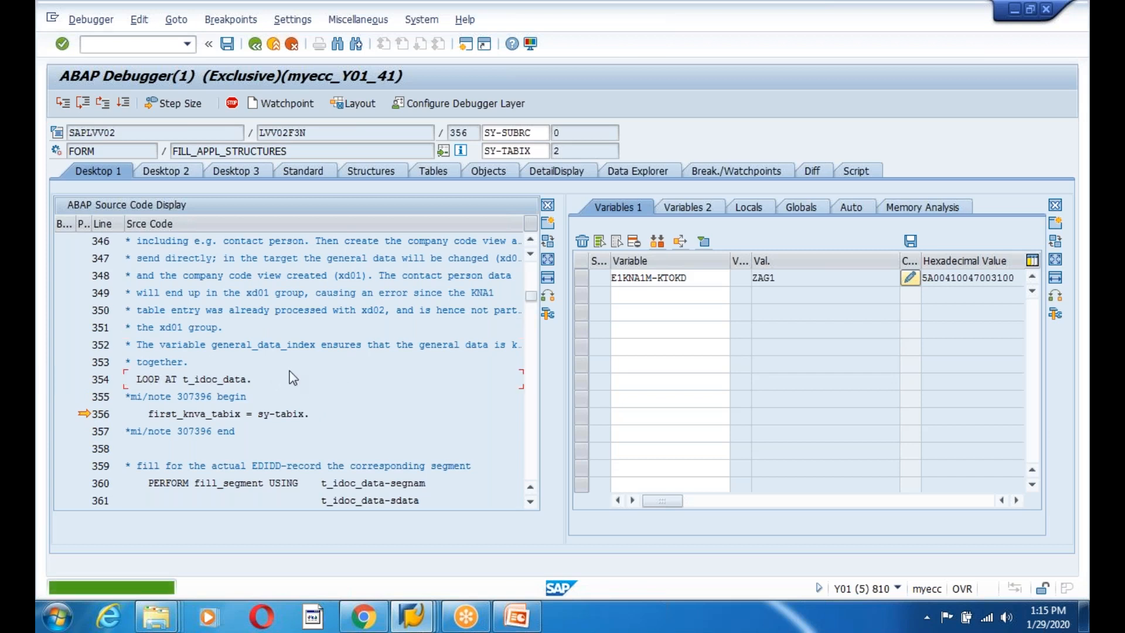
scroll(282, 375, "down", 4)
scroll(125, 379, "down", 14)
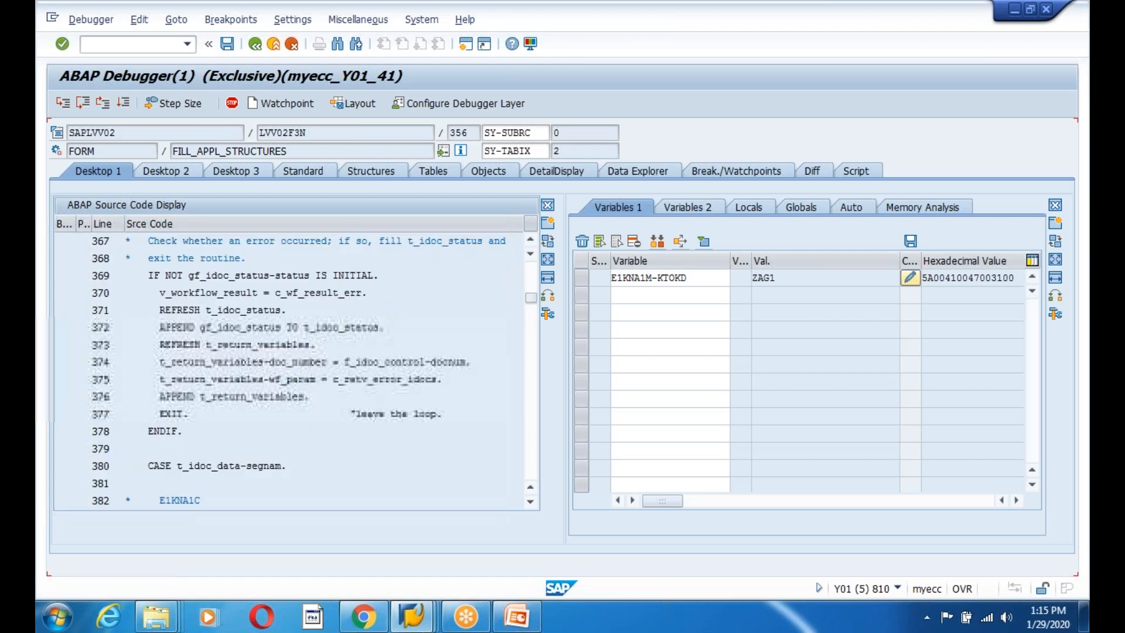
scroll(124, 379, "down", 16)
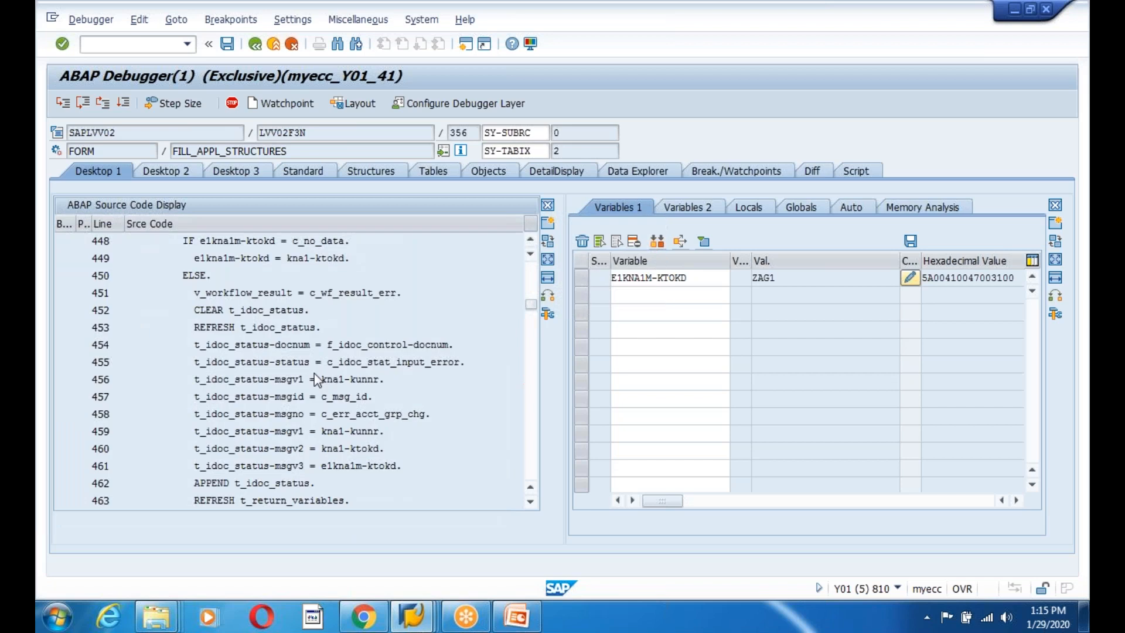
scroll(125, 379, "down", 3)
left_click_drag(545, 492, 545, 496)
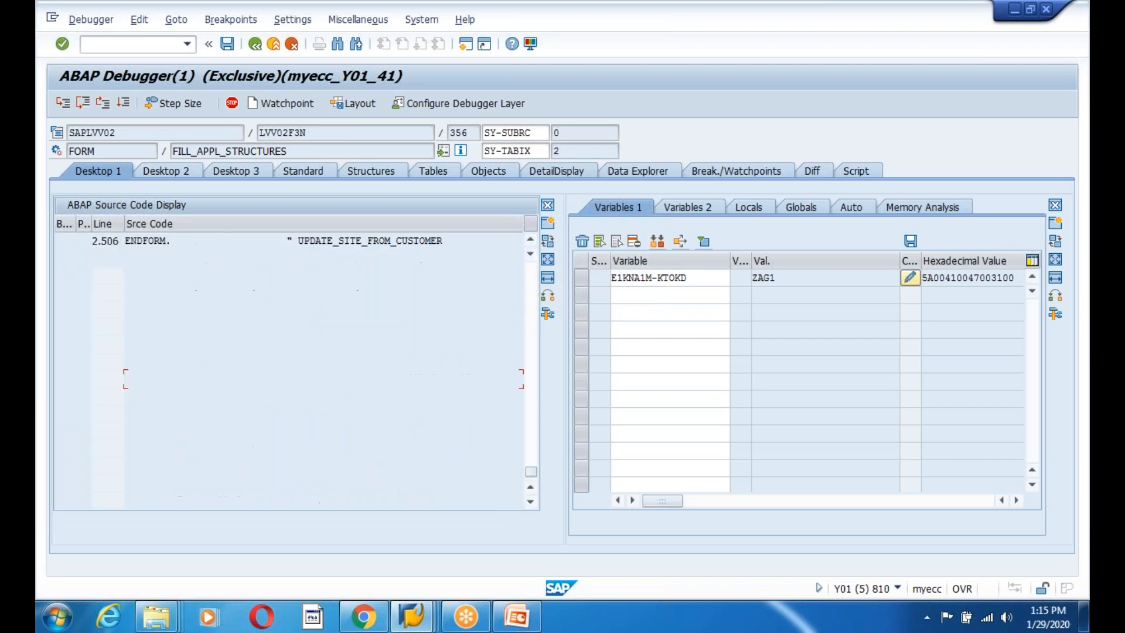
scroll(253, 412, "up", 2)
scroll(253, 409, "up", 3)
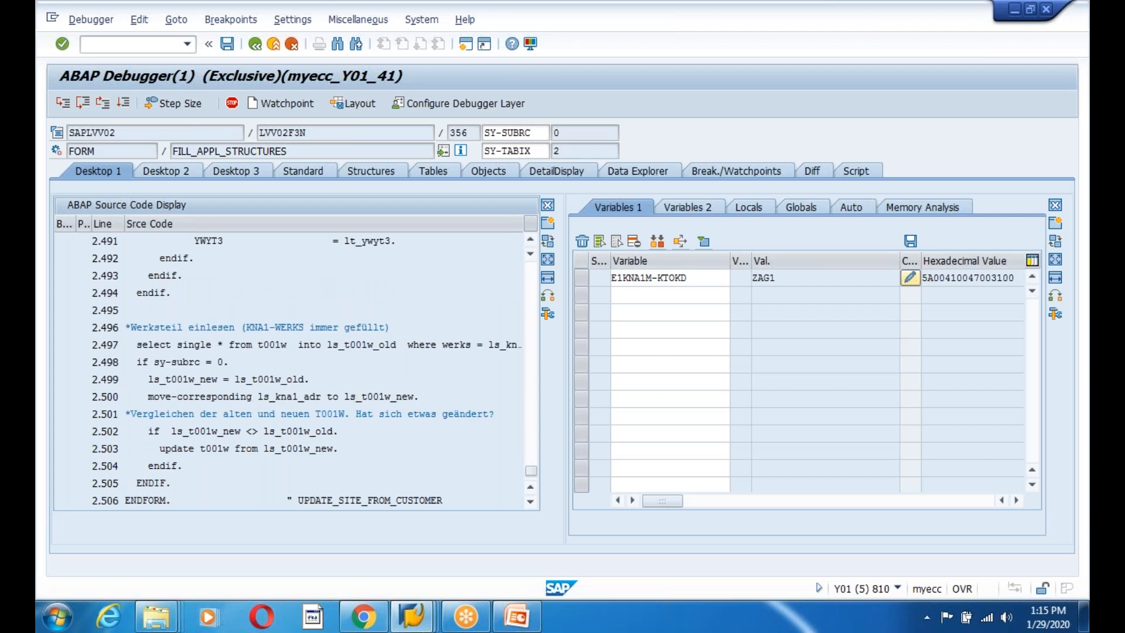
scroll(293, 369, "up", 11)
scroll(293, 369, "up", 8)
scroll(293, 369, "up", 3)
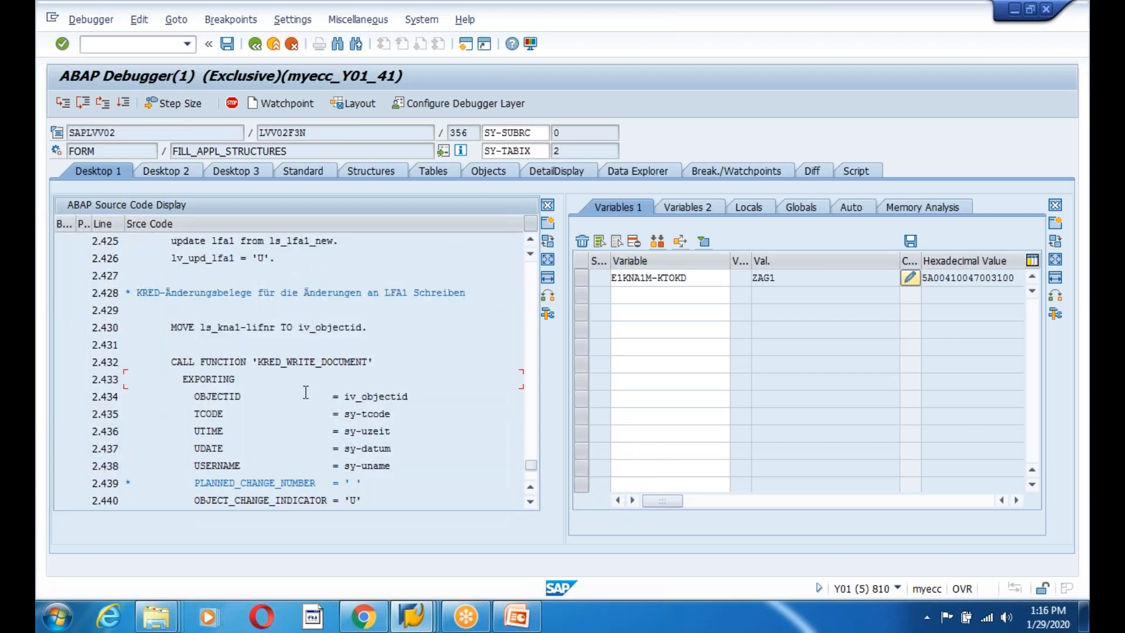
Set a breakpoint on the vendor-portion check at line 2.418.
left_click(290, 385)
scroll(416, 390, "down", 3)
scroll(293, 369, "down", 2)
scroll(293, 369, "down", 11)
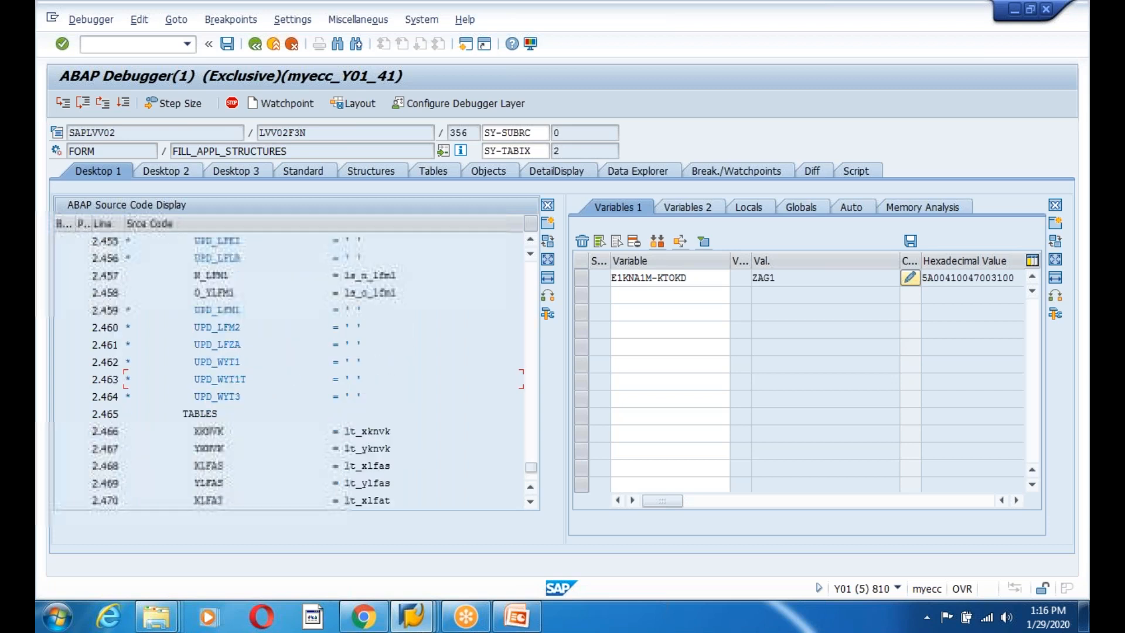
scroll(293, 369, "down", 4)
scroll(293, 369, "down", 3)
scroll(292, 369, "up", 3)
scroll(293, 369, "up", 16)
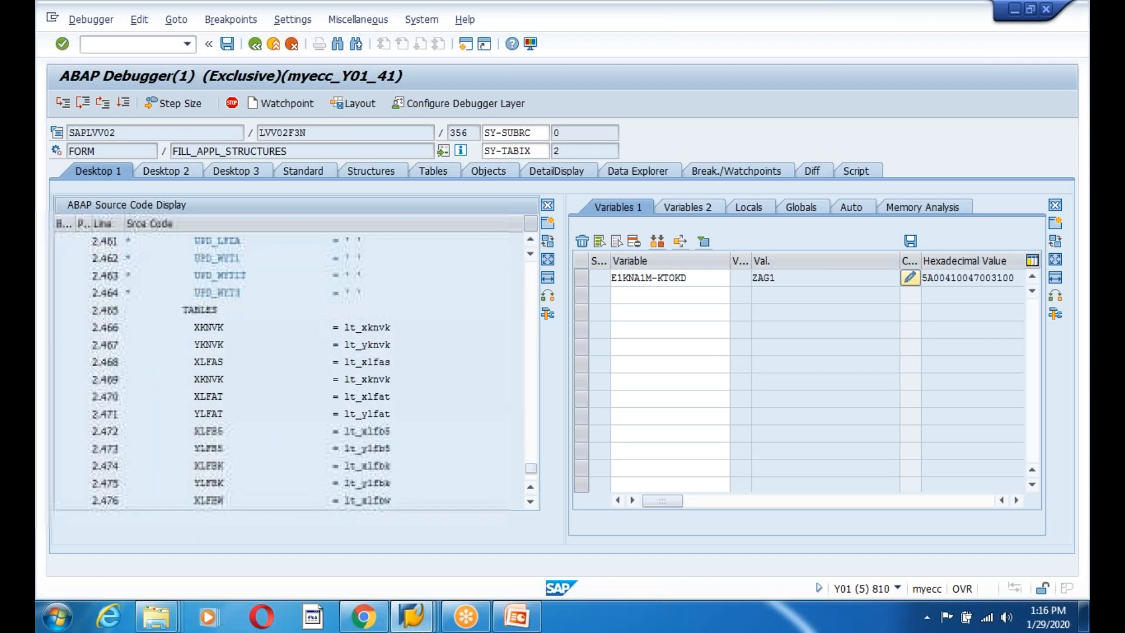
scroll(293, 369, "up", 11)
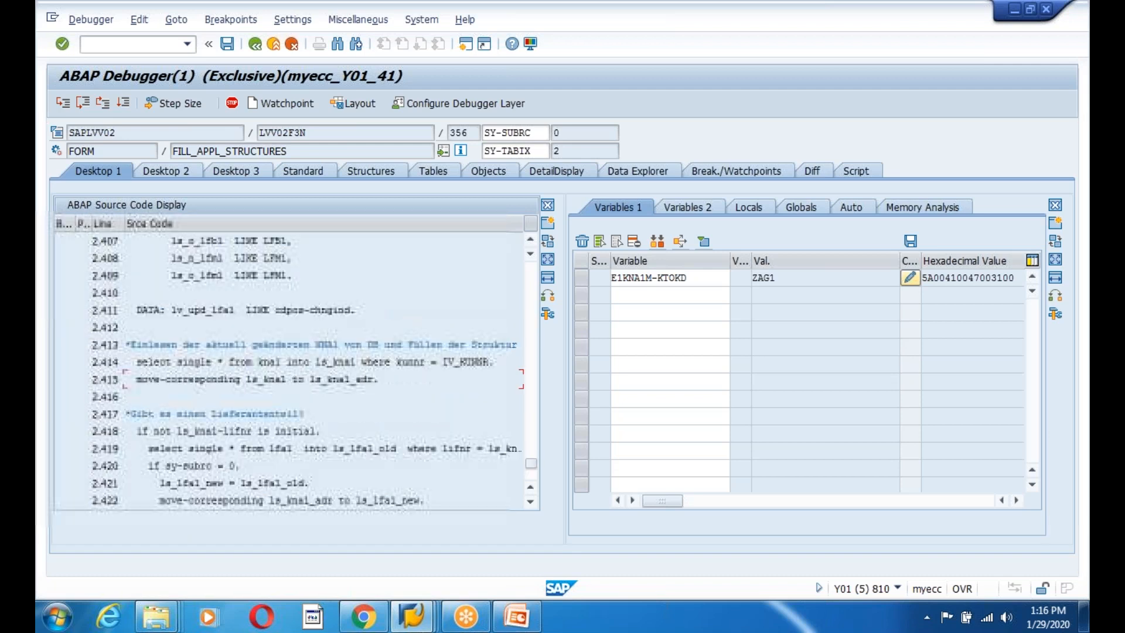
scroll(293, 369, "up", 12)
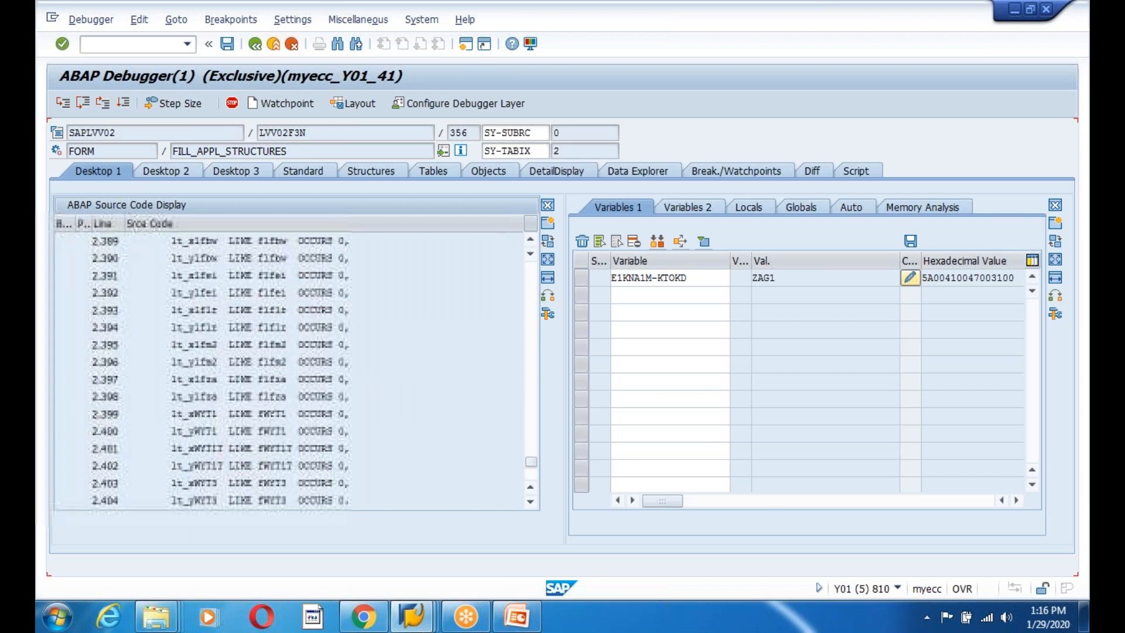
scroll(293, 369, "up", 4)
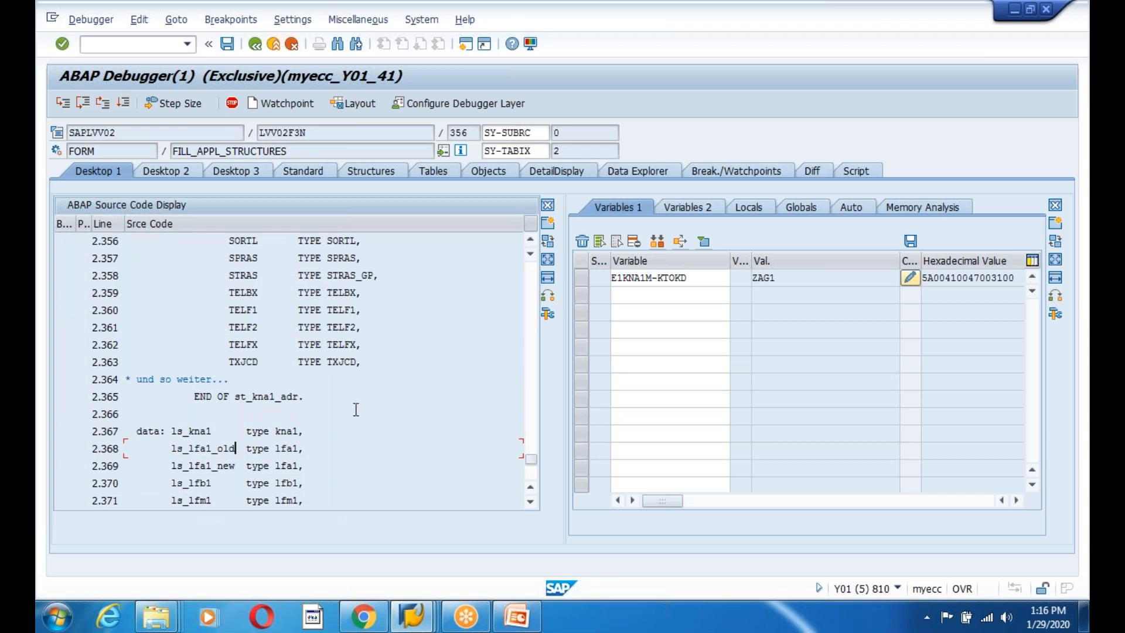
scroll(299, 428, "down", 4)
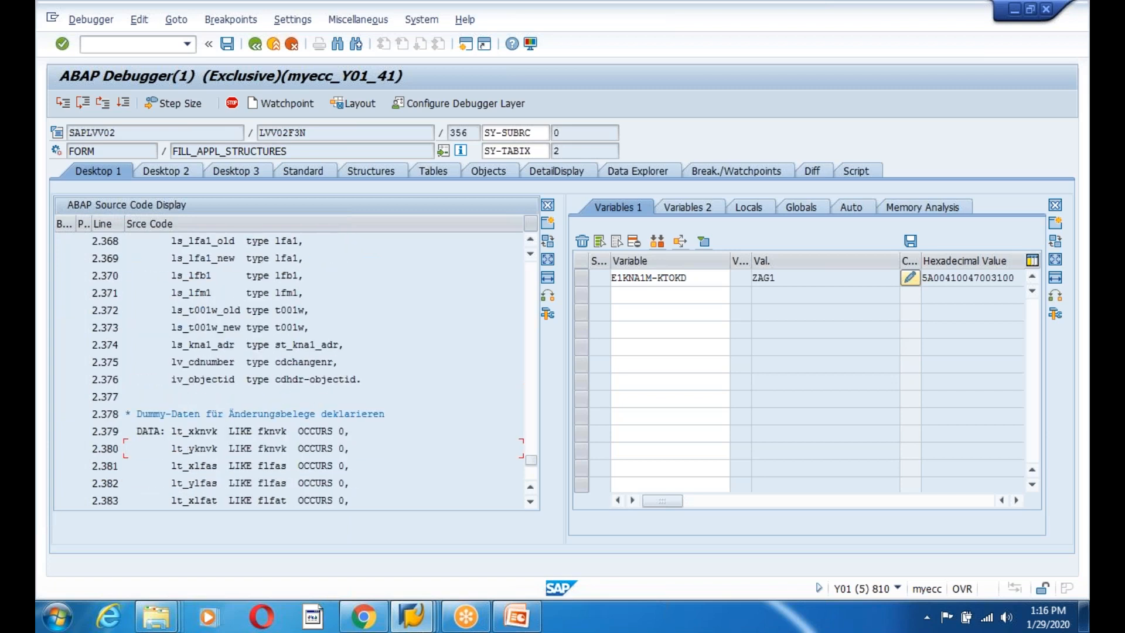
scroll(371, 412, "up", 2)
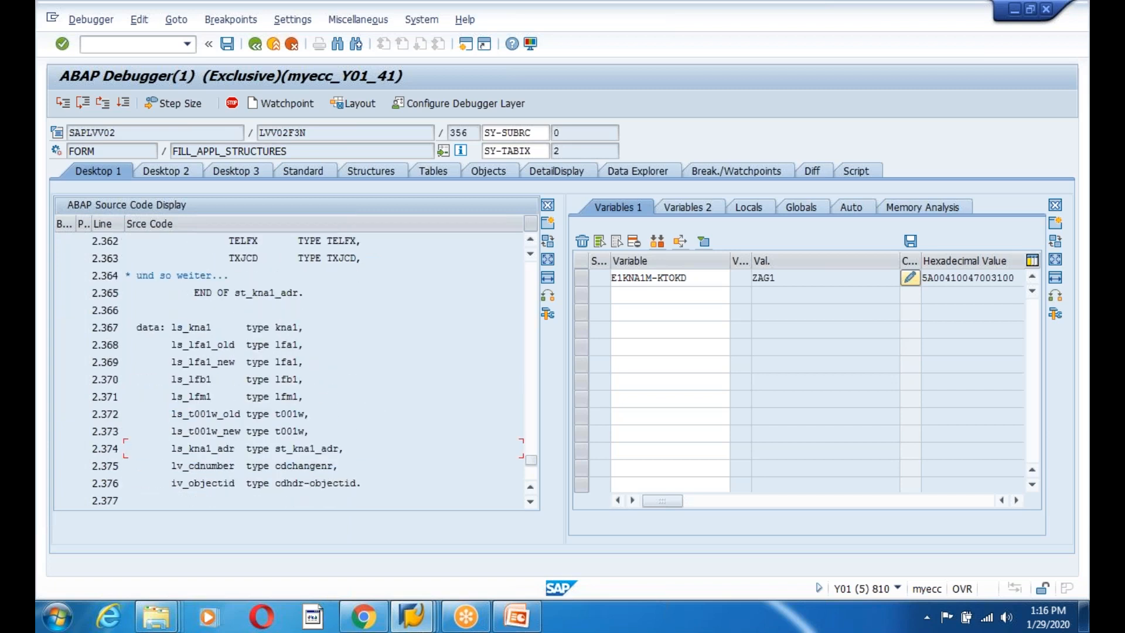
scroll(293, 370, "down", 10)
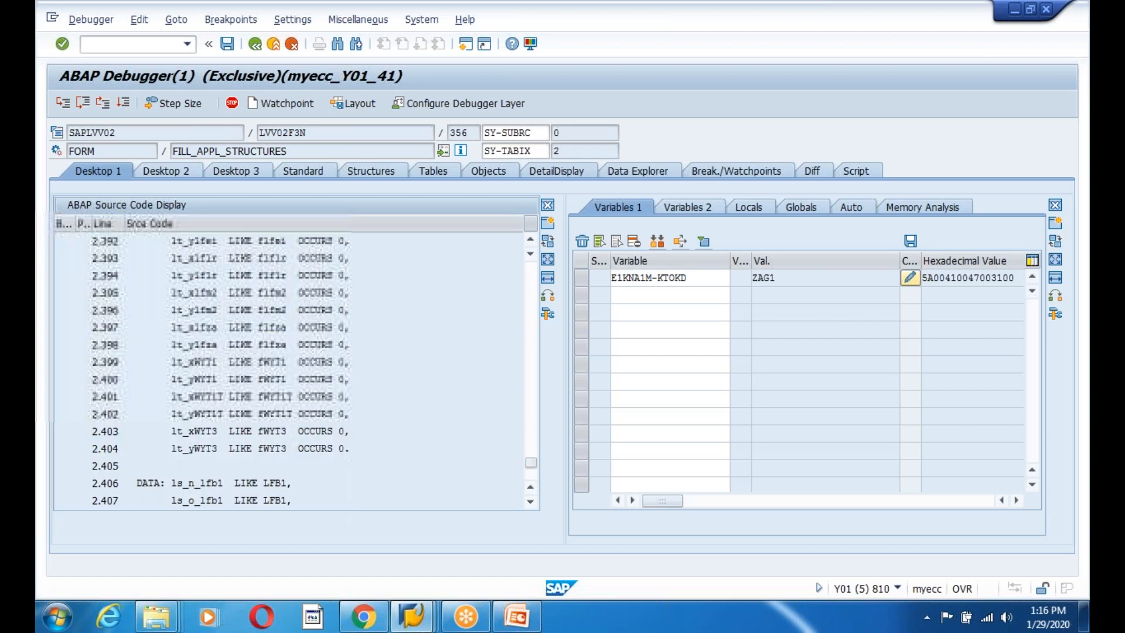
scroll(293, 370, "down", 5)
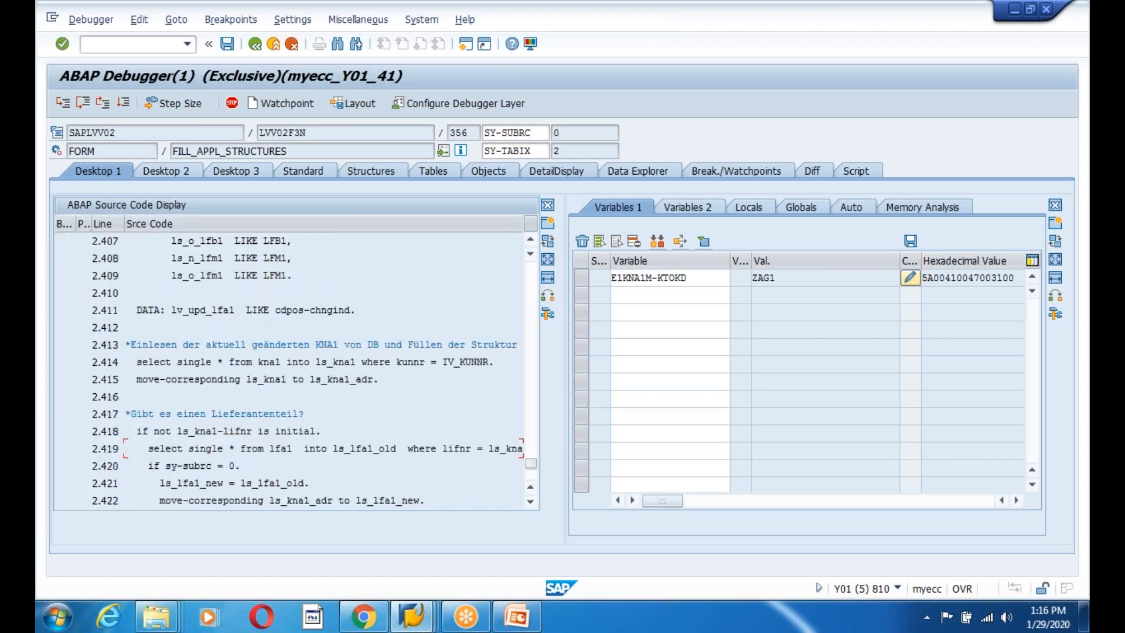
left_click(77, 430)
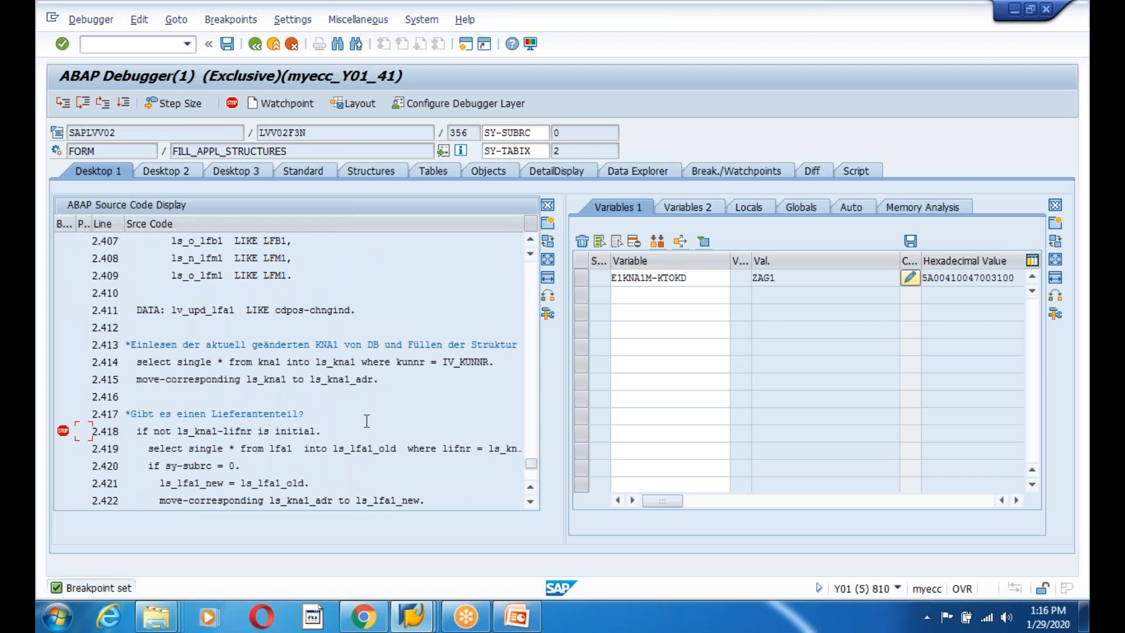
Step to line 360 and leave a deactivated breakpoint on LOOP AT t_idoc_data (line 354).
scroll(366, 421, "up", 12)
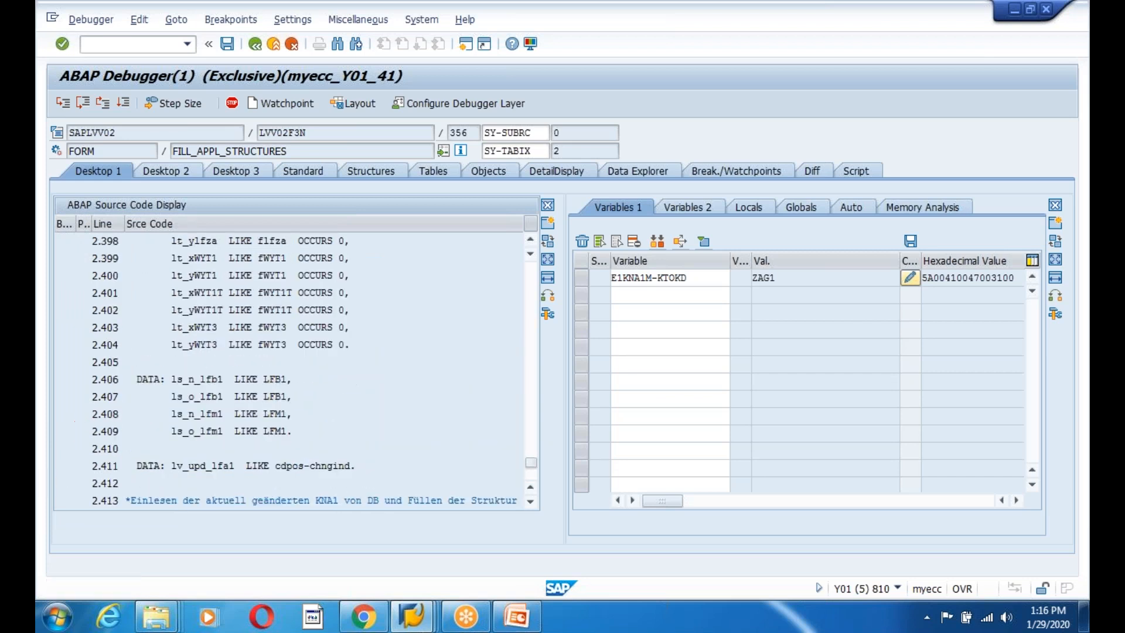
scroll(293, 369, "up", 9)
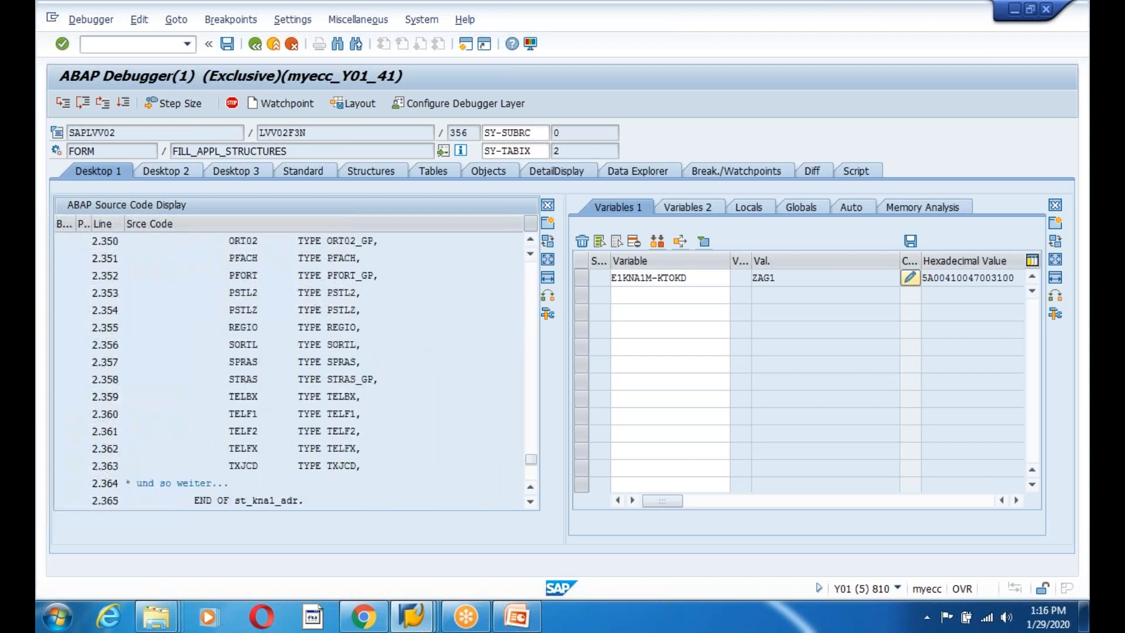
left_click(61, 106)
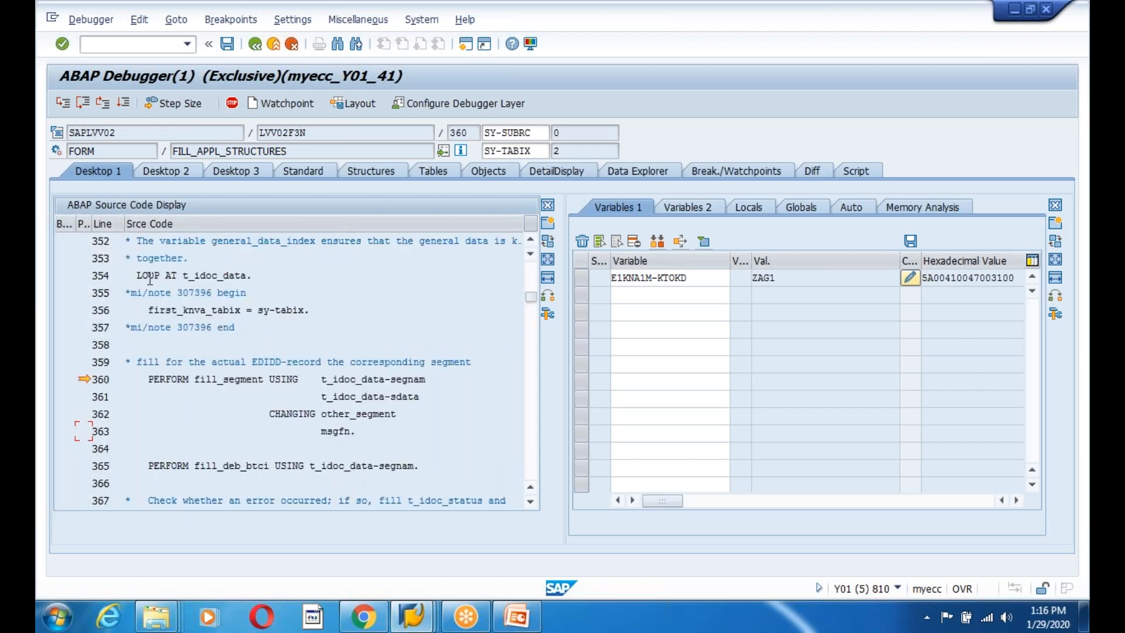
left_click(62, 275)
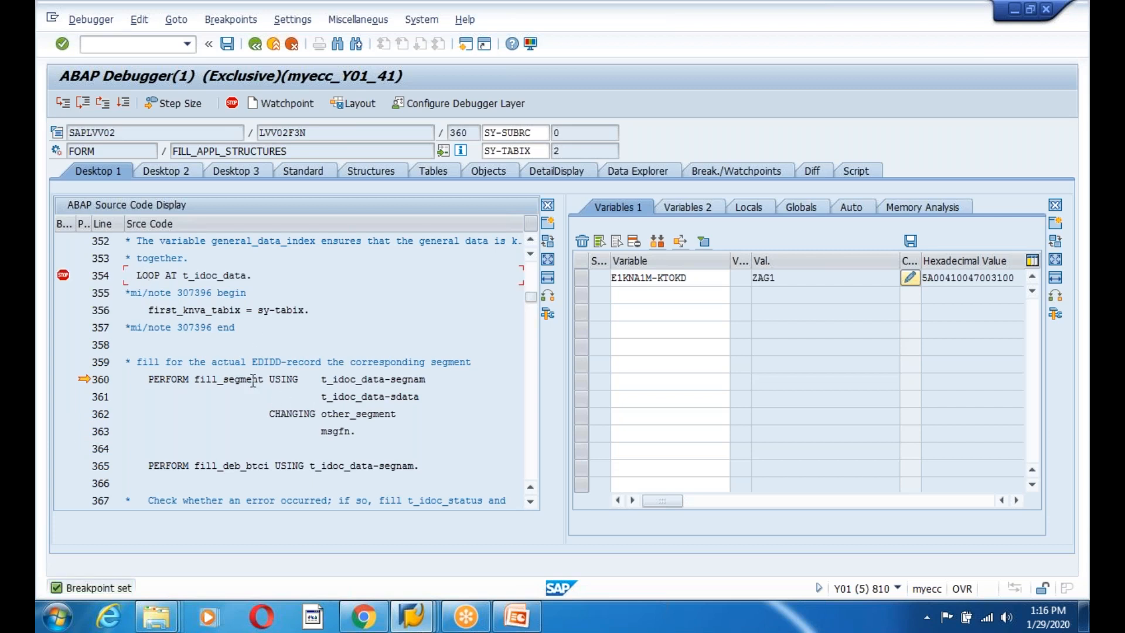
left_click(62, 275)
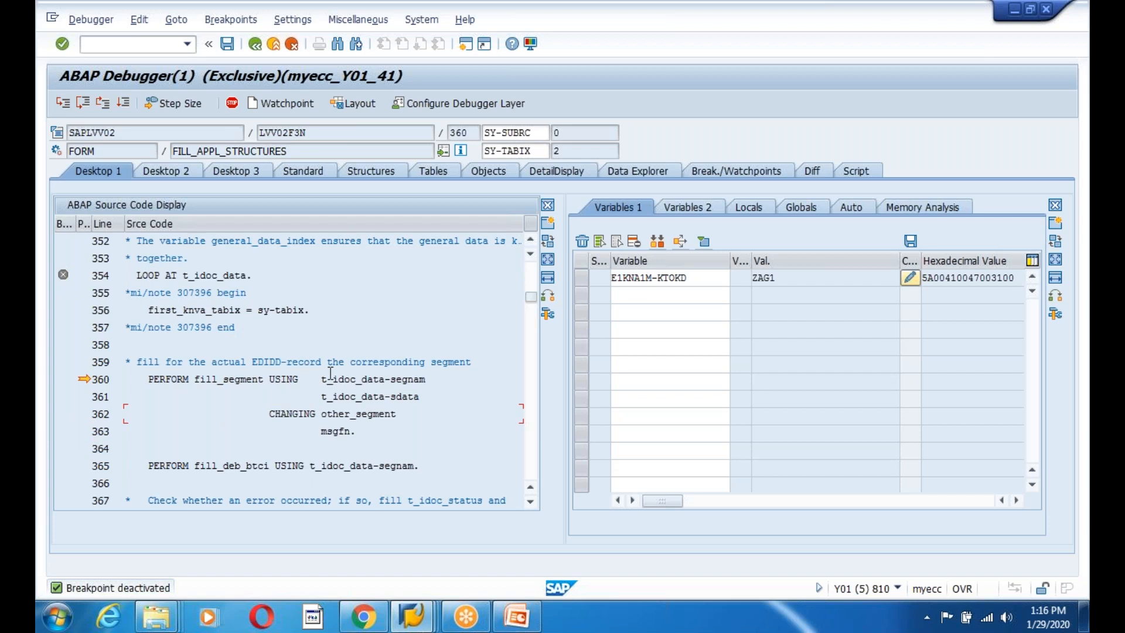
Step over PERFORM fill_segment to line 365 and add T_IDOC_DATA to Variables 1.
left_click(82, 104)
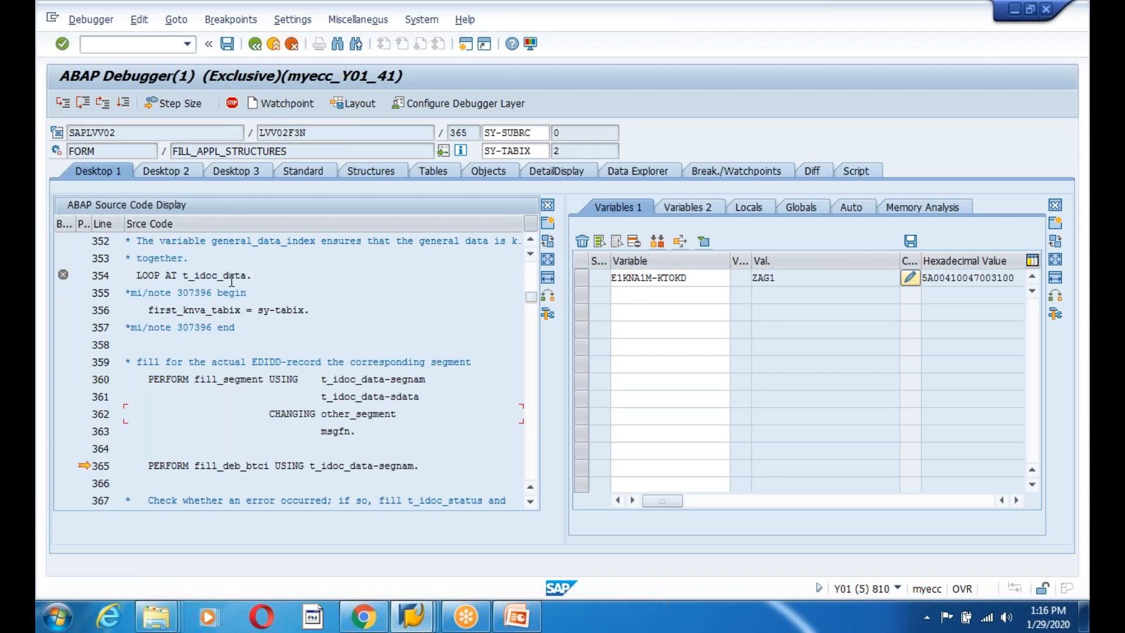
double_click(213, 275)
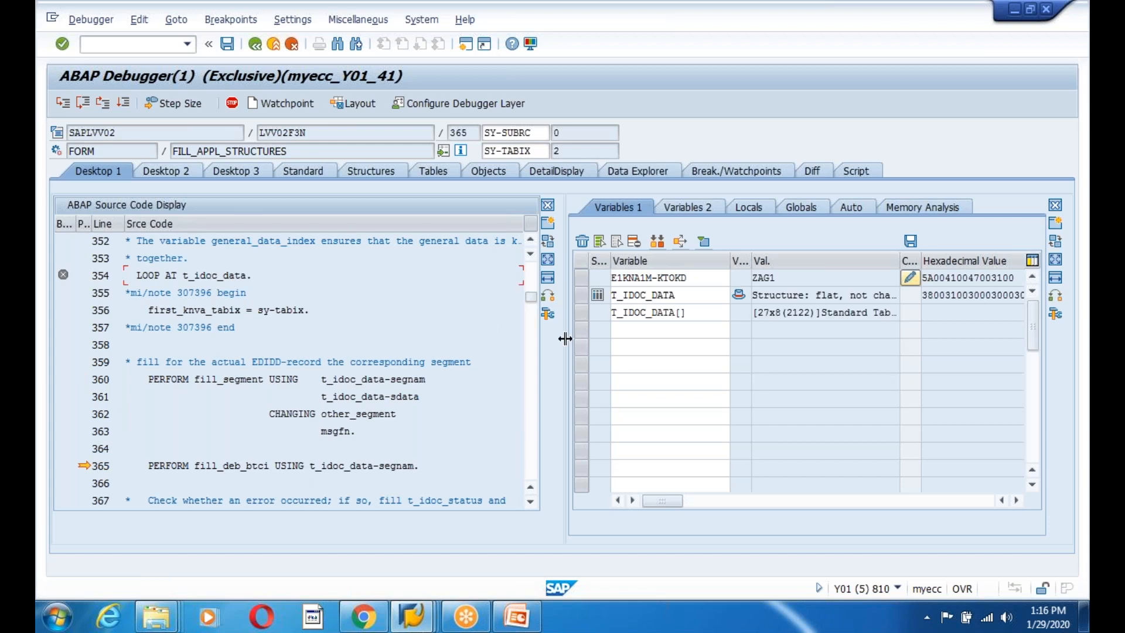
left_click(690, 314)
left_click(373, 338)
Start a text search from the LOOP AT t_idoc_data line.
left_click(149, 273)
key("ctrl+f")
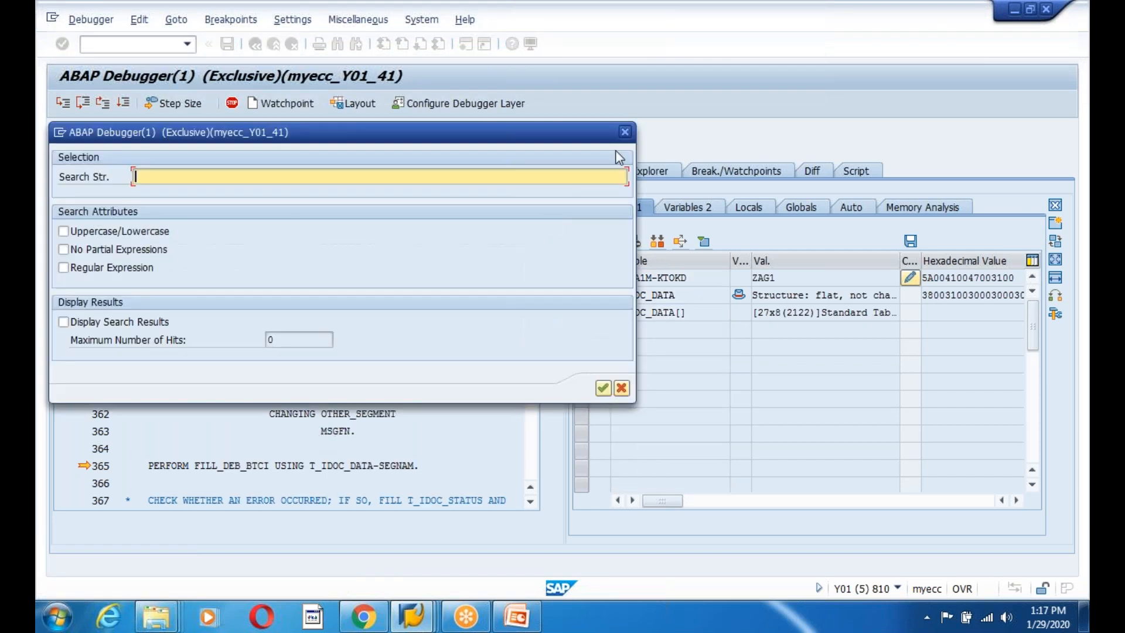
left_click(625, 137)
Close the Find dialog and read down to the ENDLOOP ending the E1KNVPM partner handling, around line 765.
left_click(266, 431)
scroll(326, 397, "down", 12)
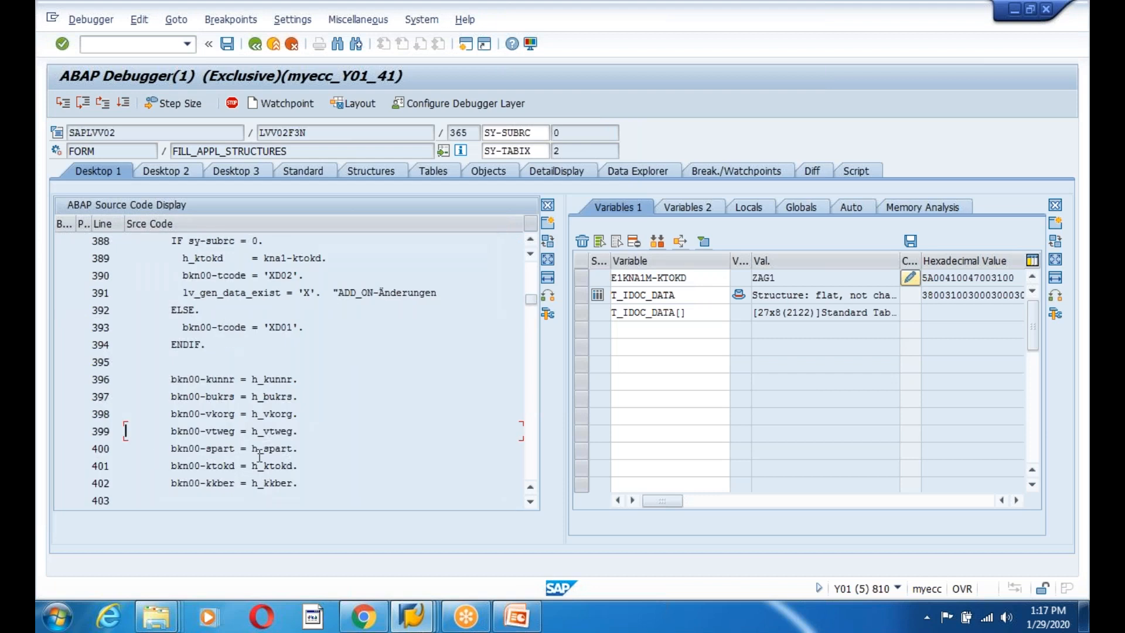
scroll(157, 468, "down", 5)
scroll(126, 448, "down", 12)
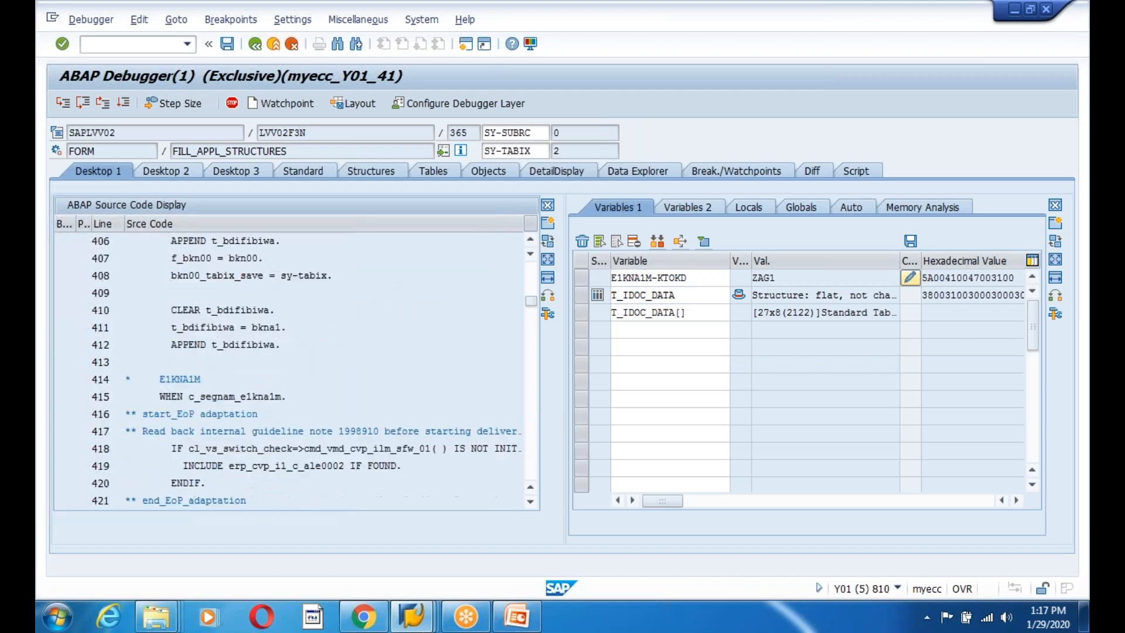
scroll(125, 448, "down", 10)
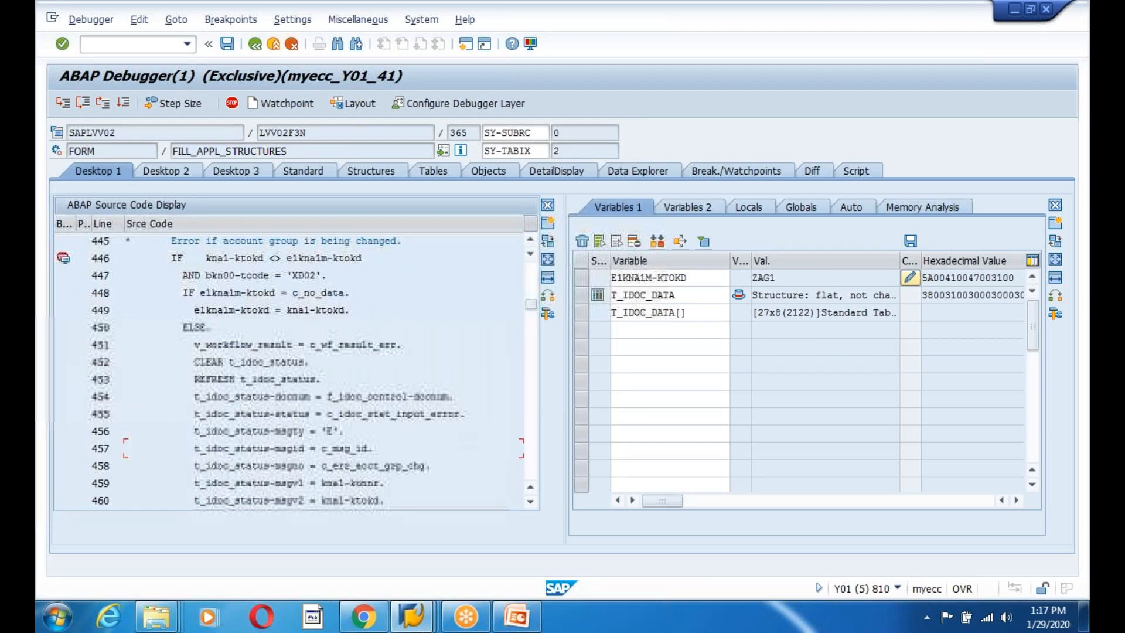
scroll(126, 448, "down", 6)
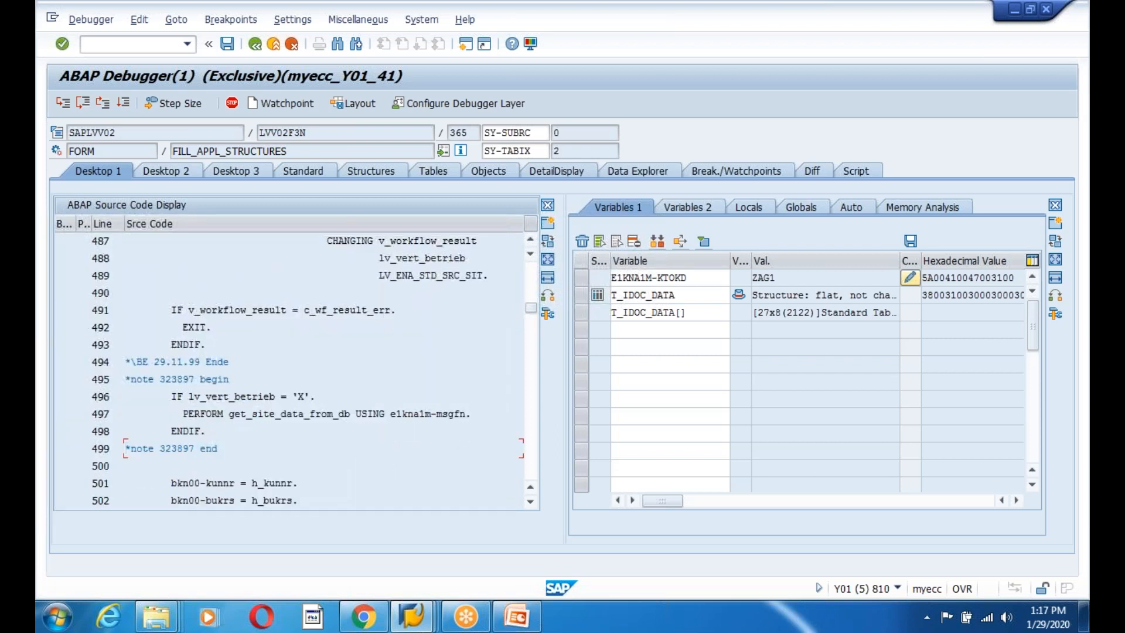
scroll(126, 448, "down", 9)
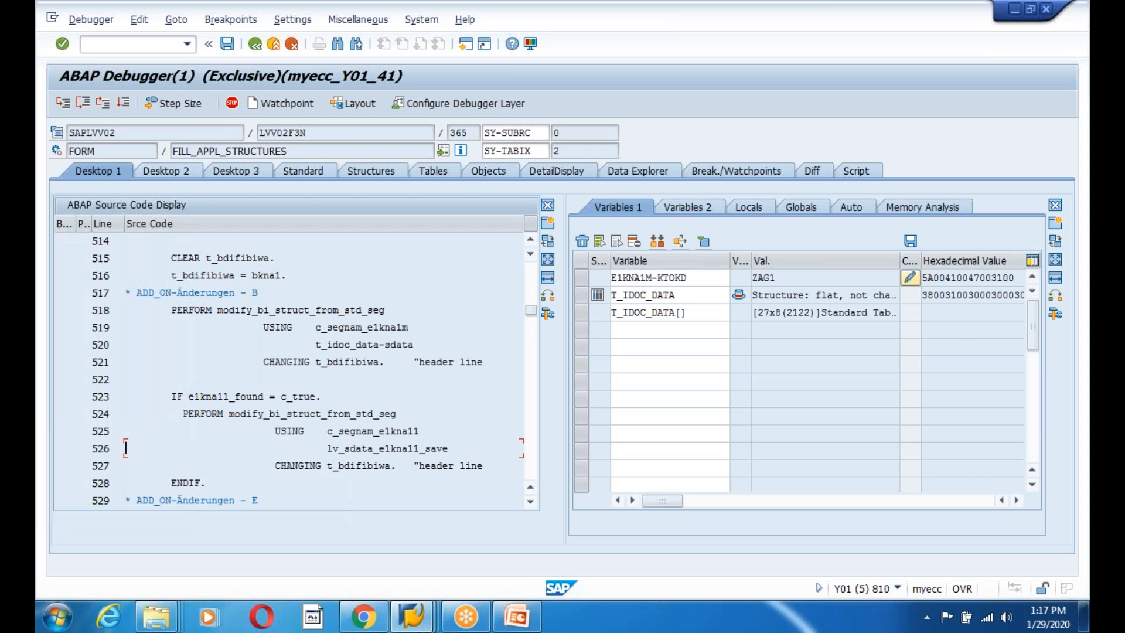
scroll(126, 448, "down", 8)
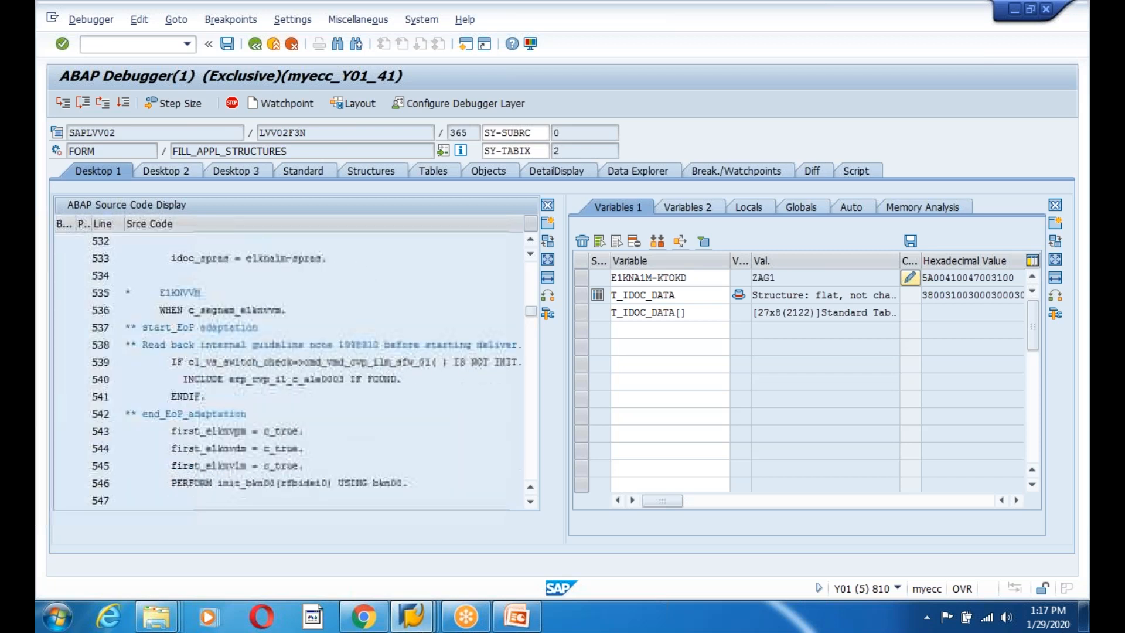
scroll(125, 448, "down", 7)
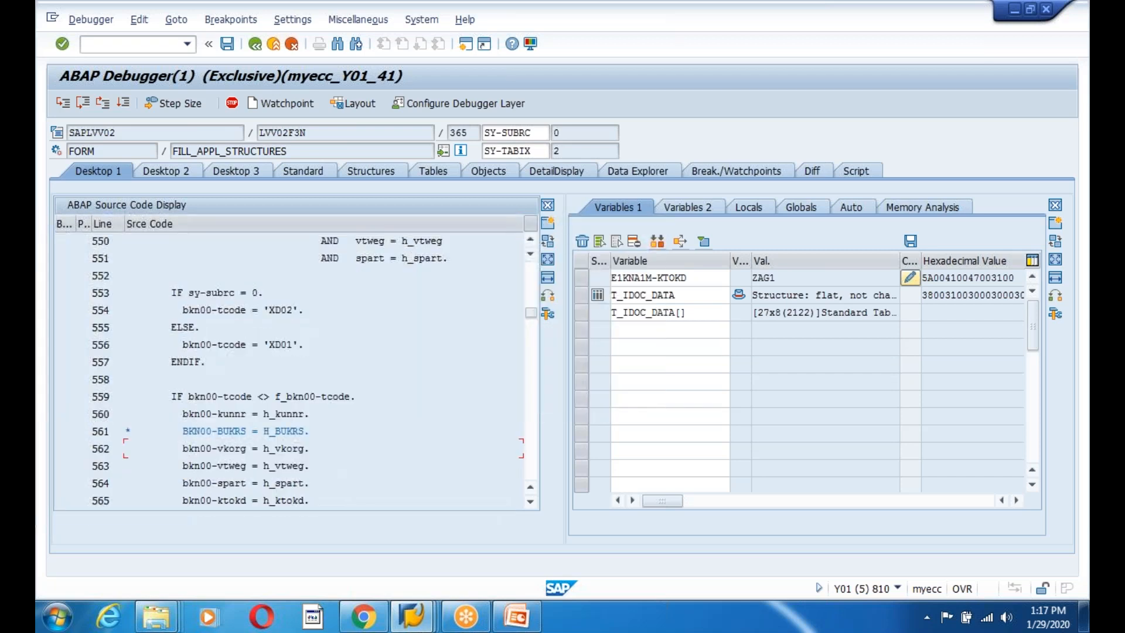
scroll(125, 448, "down", 11)
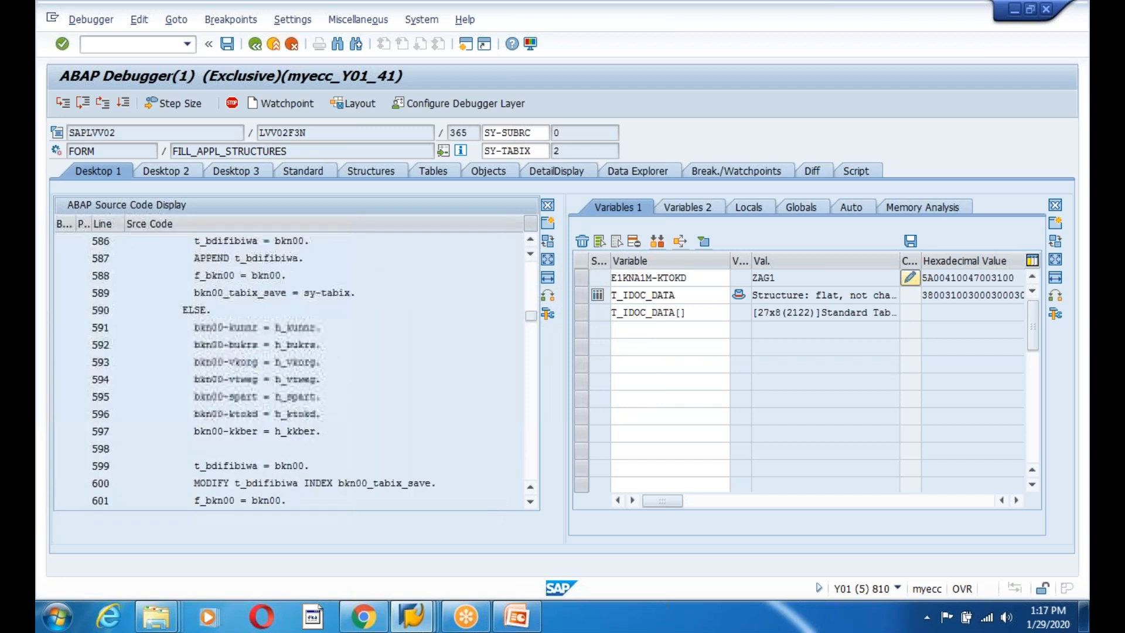
scroll(126, 448, "down", 5)
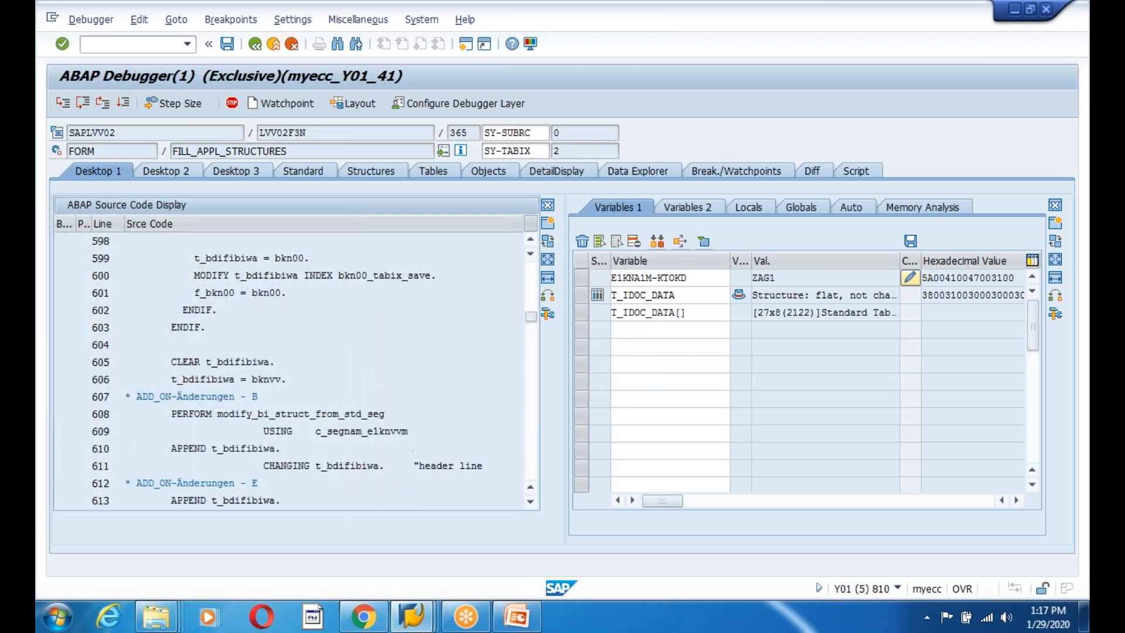
scroll(126, 448, "down", 6)
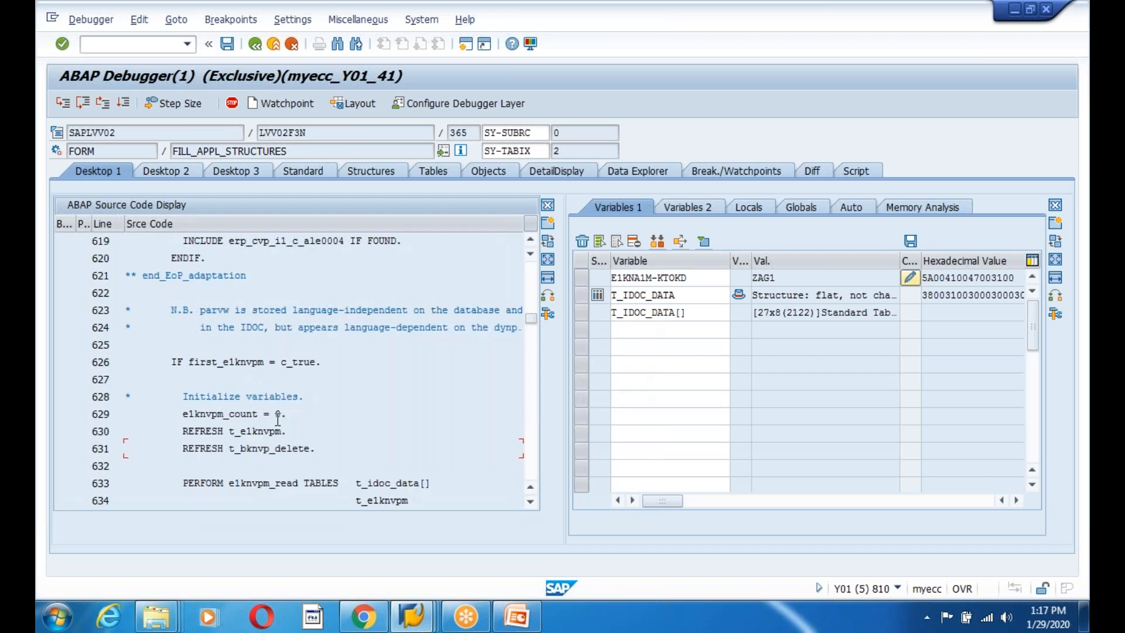
scroll(287, 369, "down", 9)
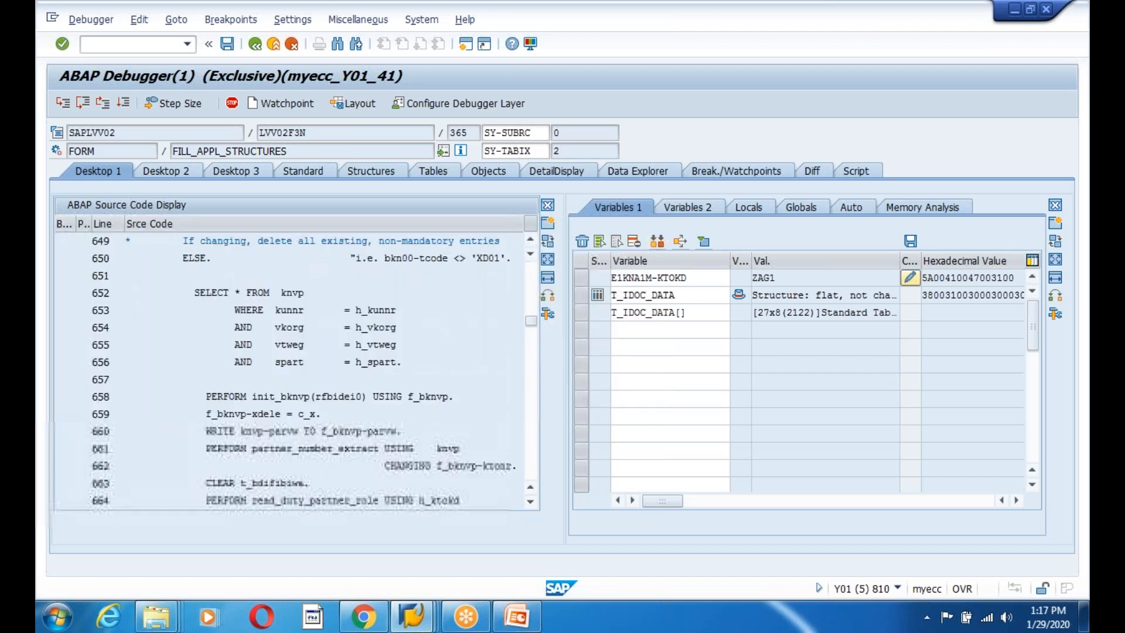
scroll(287, 369, "down", 11)
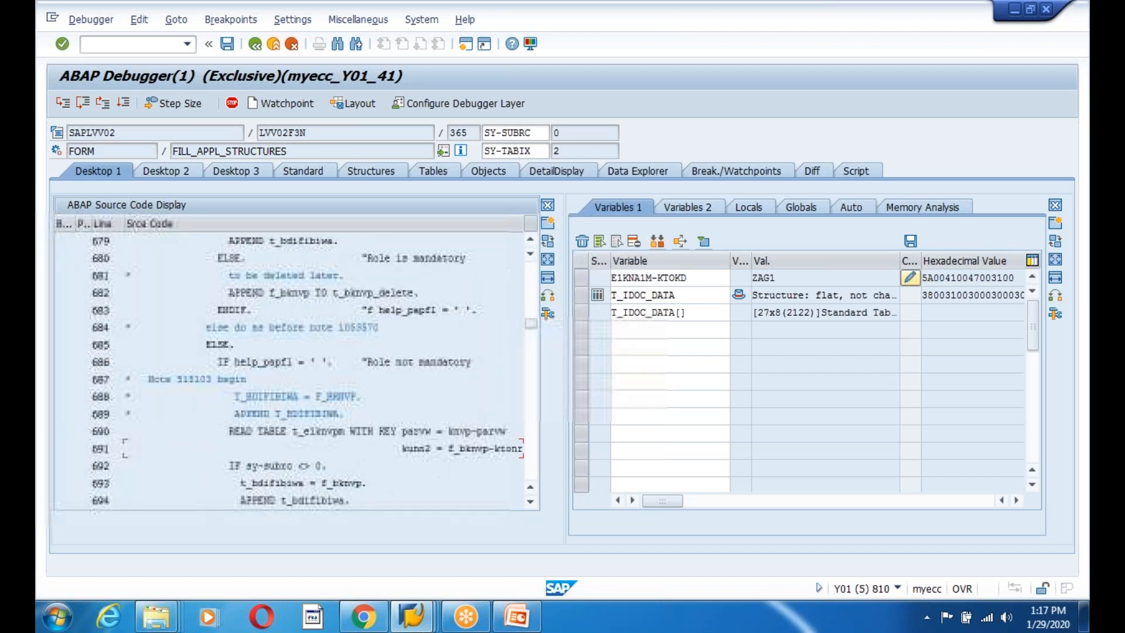
scroll(287, 369, "down", 2)
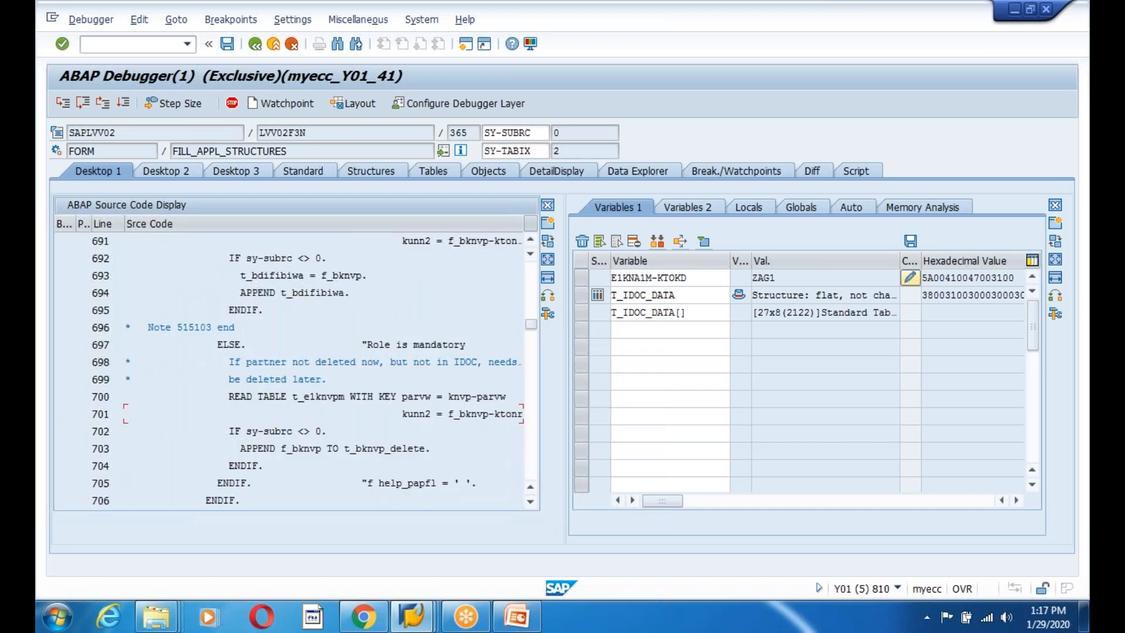
scroll(287, 369, "down", 11)
scroll(287, 369, "down", 16)
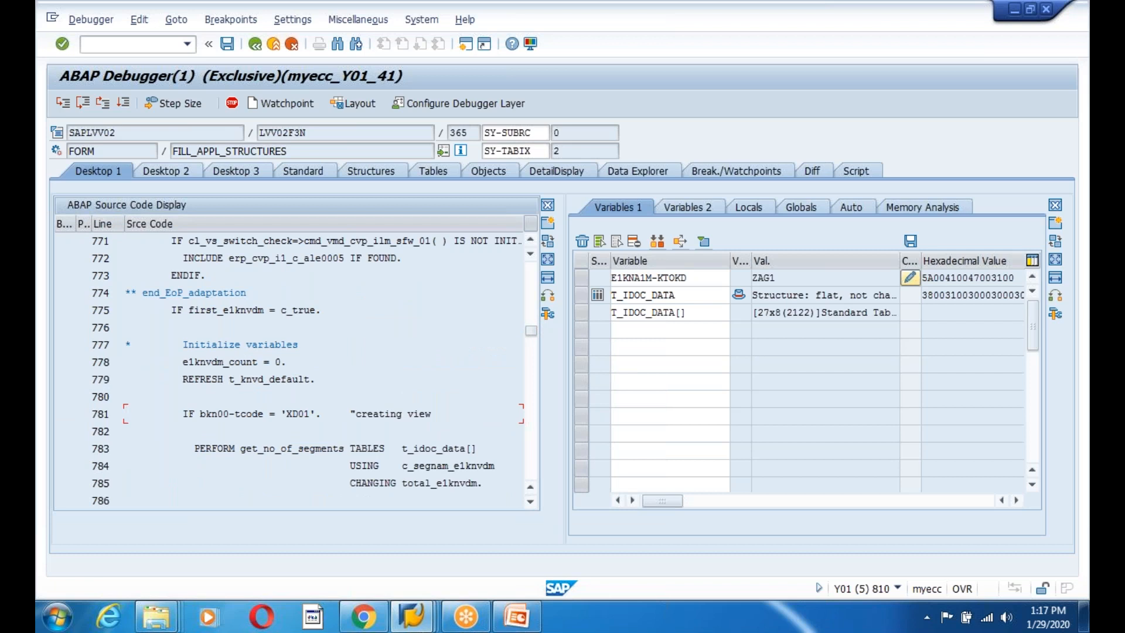
scroll(126, 413, "up", 5)
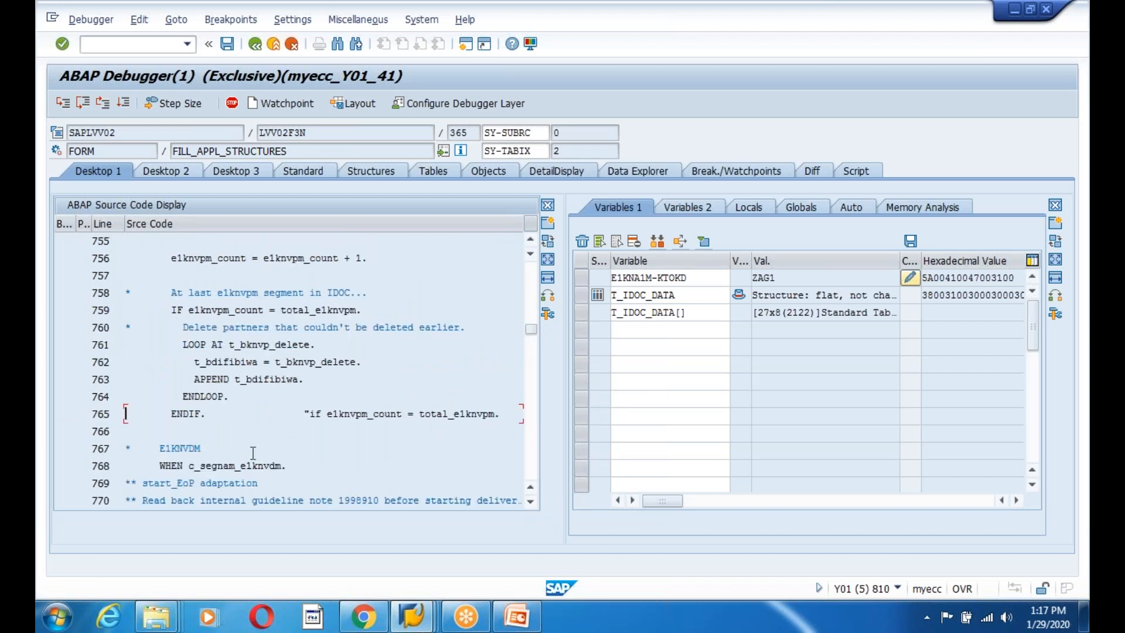
left_click(225, 399)
Page through FILL_APPL_STRUCTURES past the E1KNVIM, E1KNBKM and E1KNVKM handling to E1KNEXM.
left_click(149, 343)
key("Page_Down")
key("Page_Down")
key("Page_Down")
key("Page_Down")
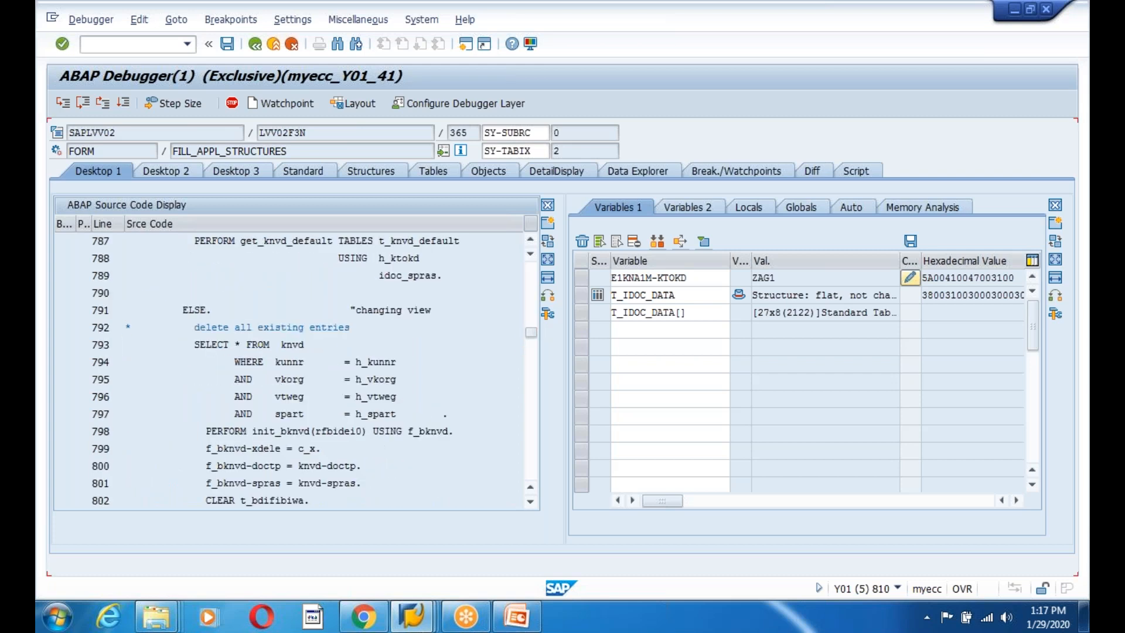
key("Page_Down")
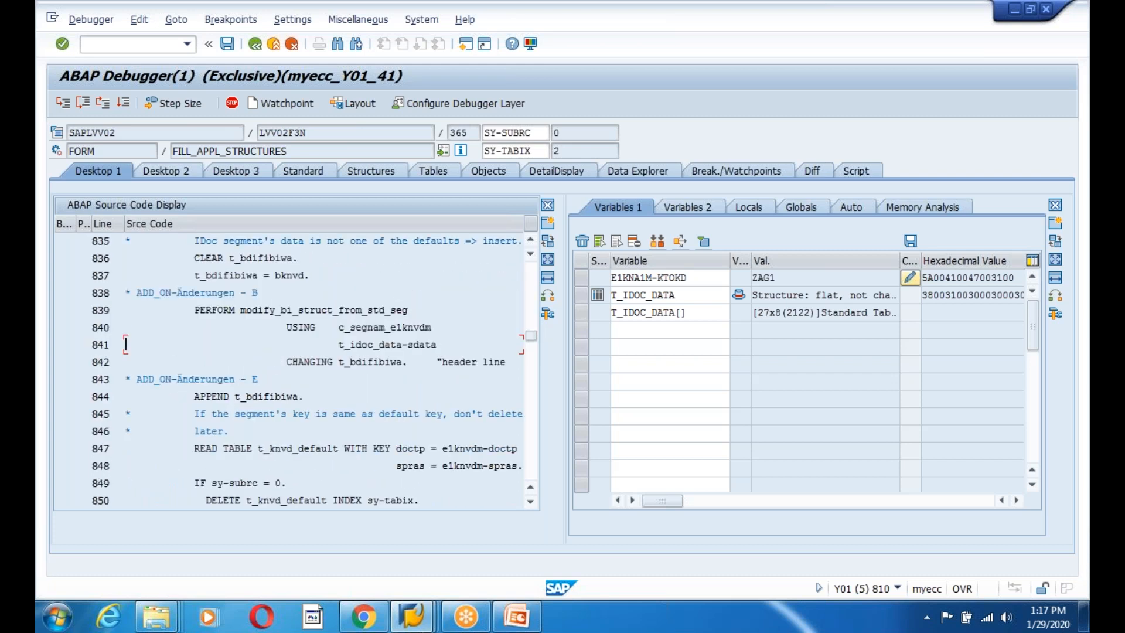
key("Page_Down")
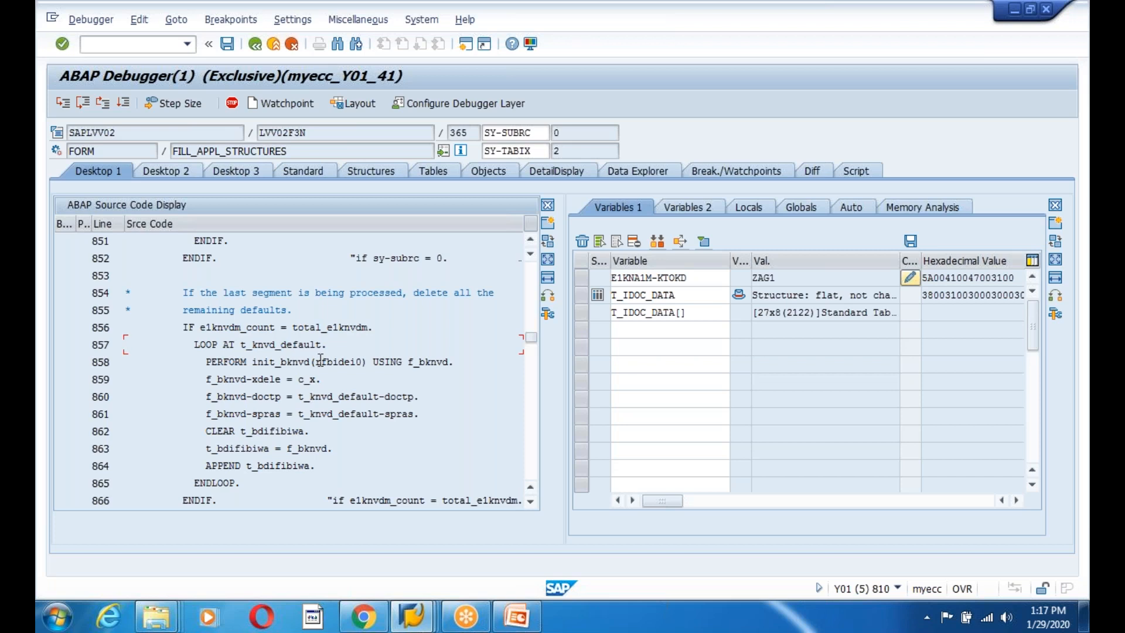
key("Page_Down")
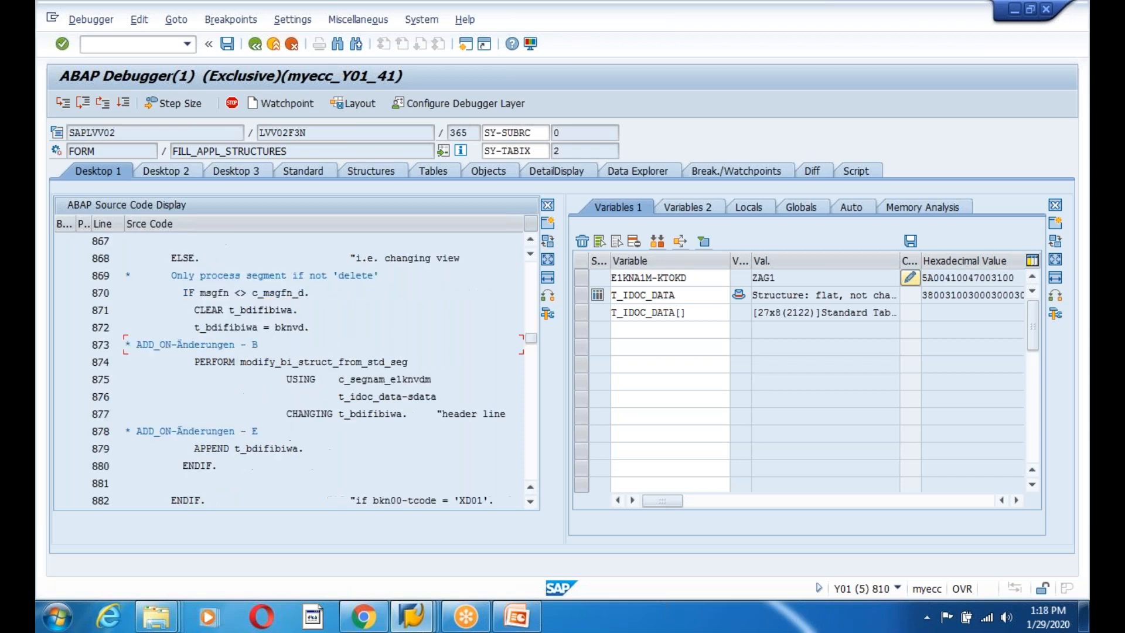
key("Page_Down")
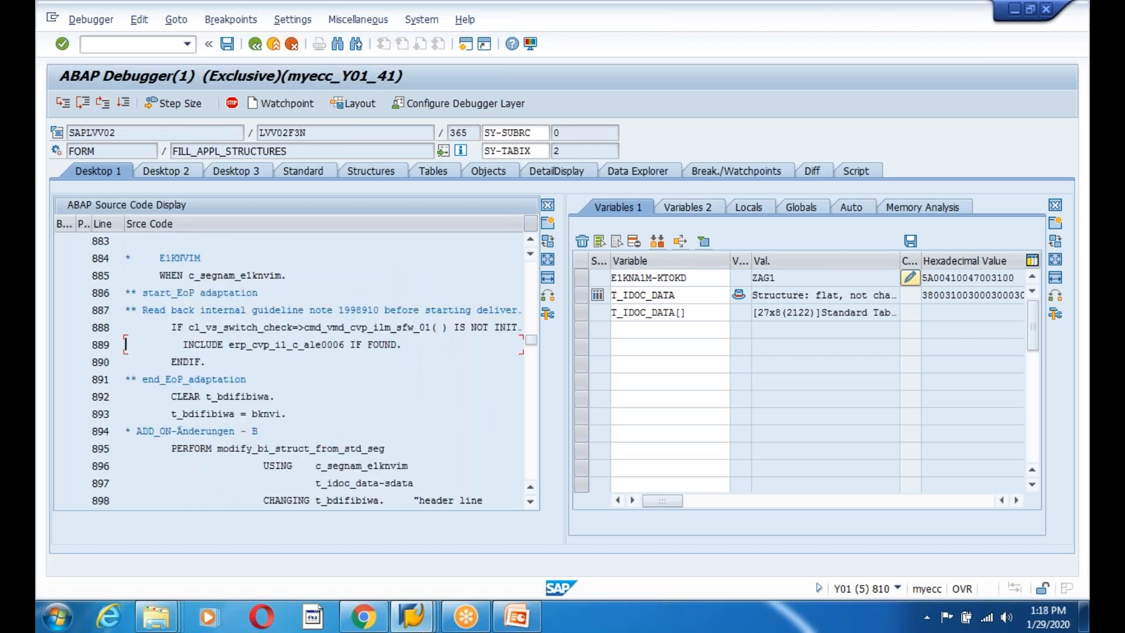
key("Page_Down")
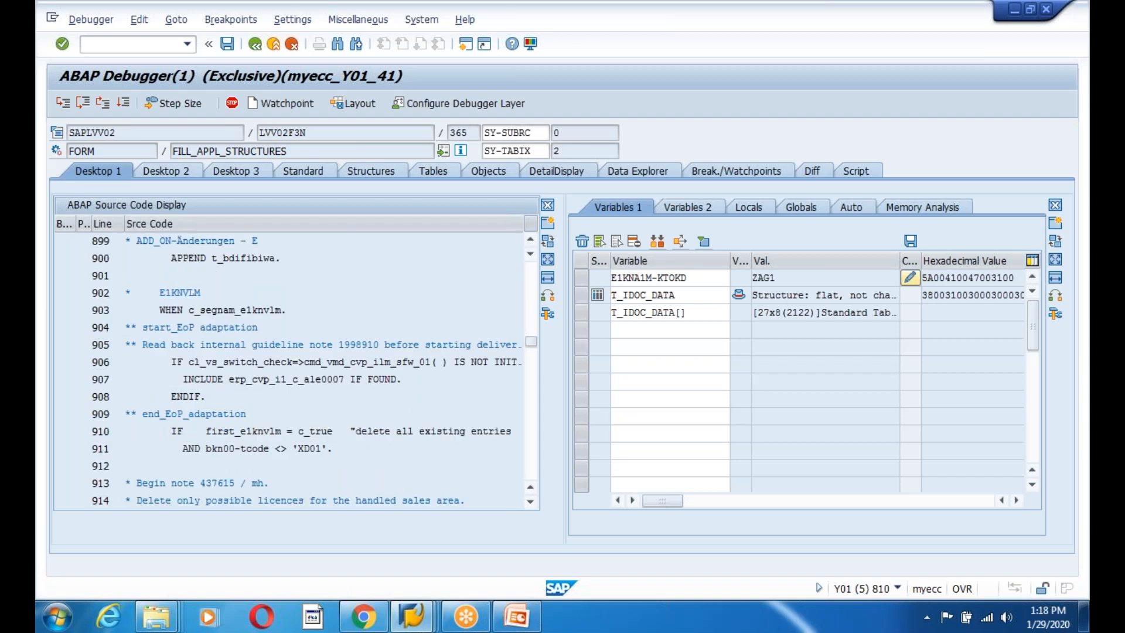
key("Page_Down")
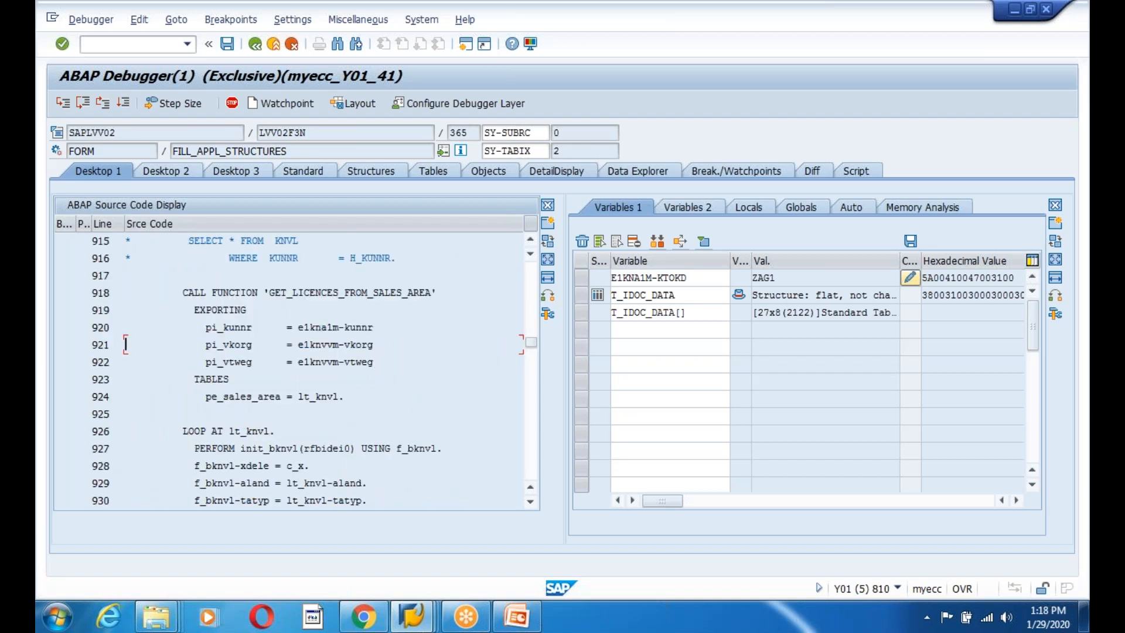
key("Page_Down")
key("Page_Down")
key("Page_Down")
key("Page_Down")
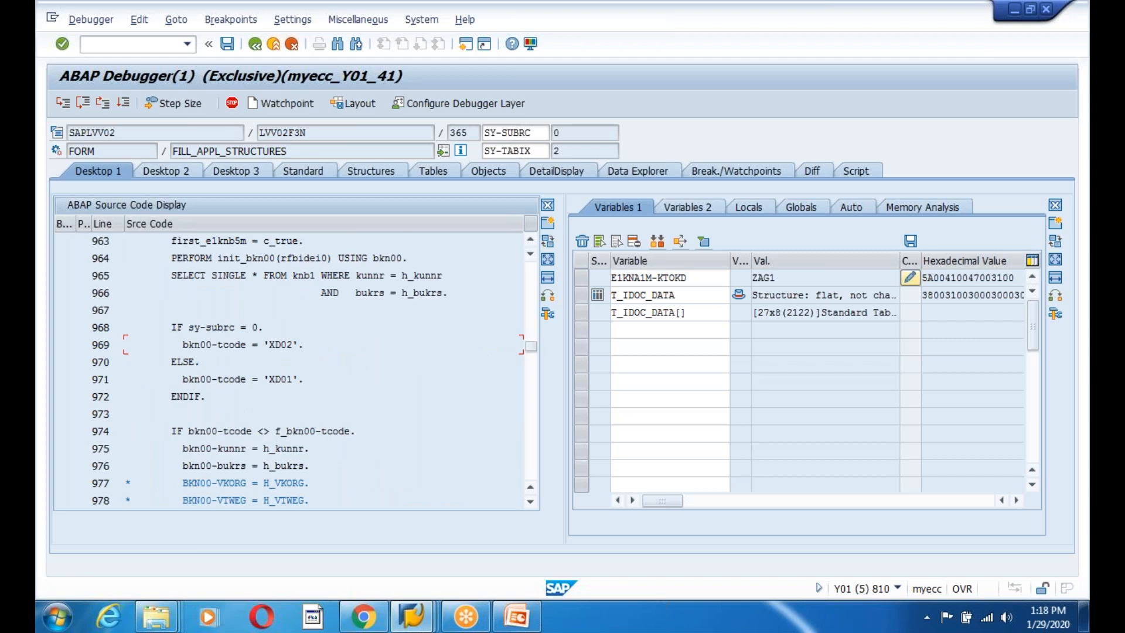
key("Page_Down")
key("Page_Down")
key("Page_Down")
key("Page_Down")
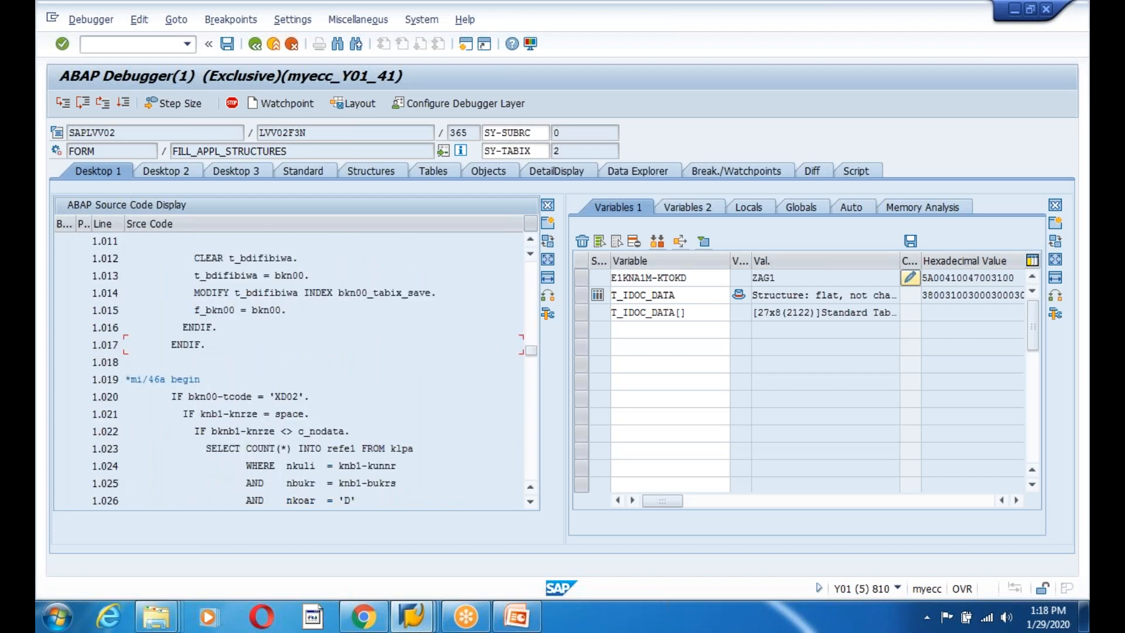
key("Page_Down")
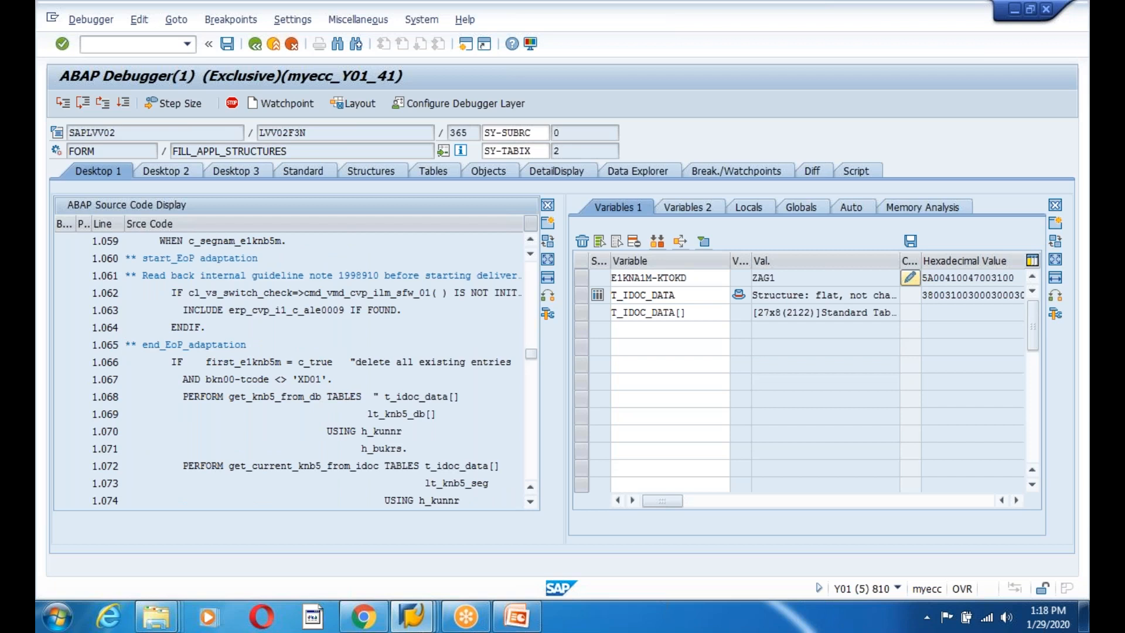
key("Page_Down")
key("Page_Down")
key("Page_Down")
key("Page_Down")
key("Page_Down")
key("Page_Down")
key("Page_Down")
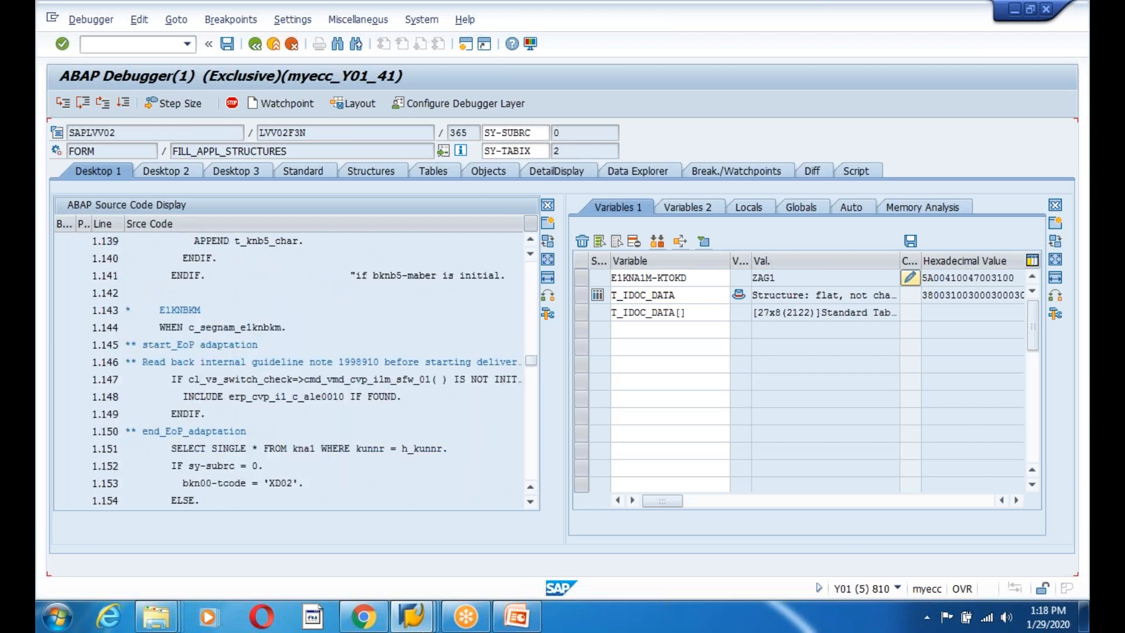
key("Page_Down")
key("Page_Down")
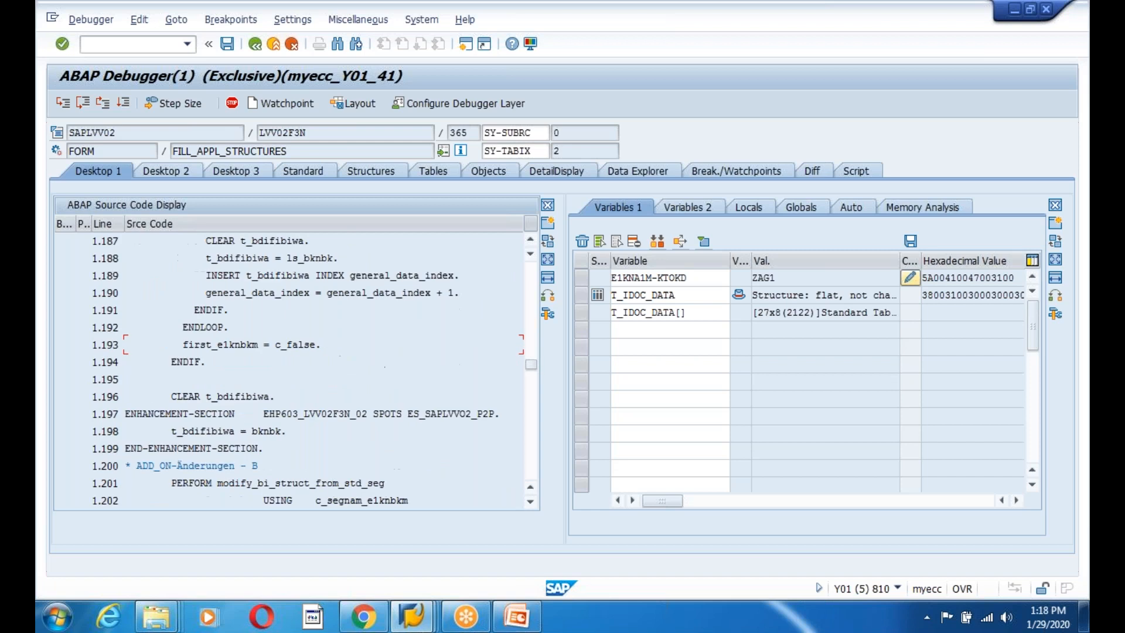
key("Page_Down")
key("Page_Down")
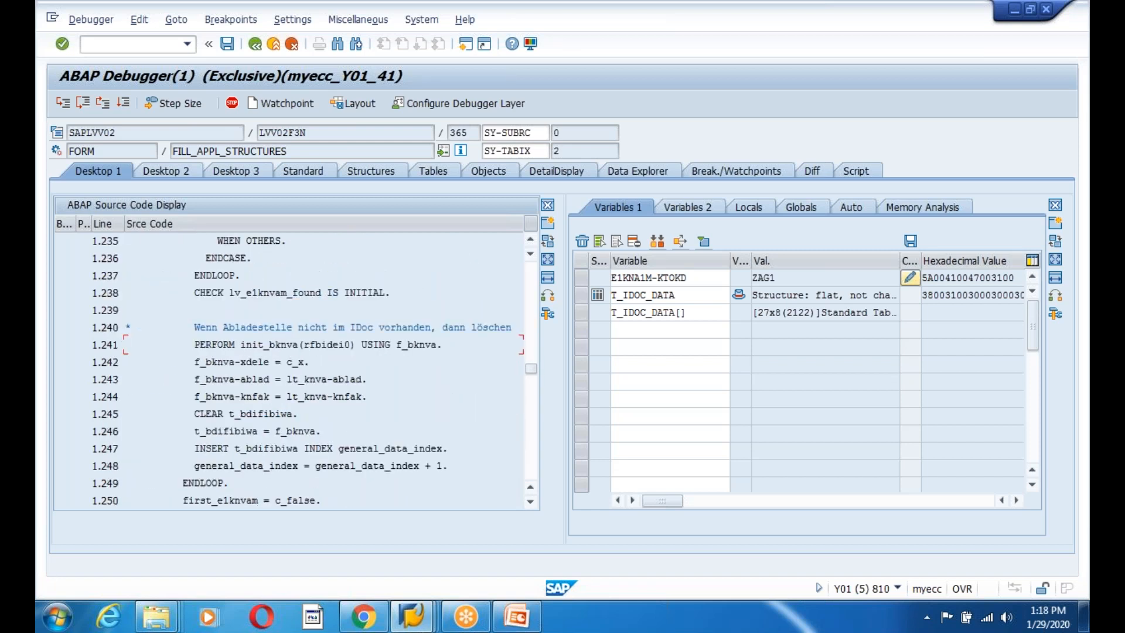
key("Page_Down")
key("Page_Down")
key("Page_Down")
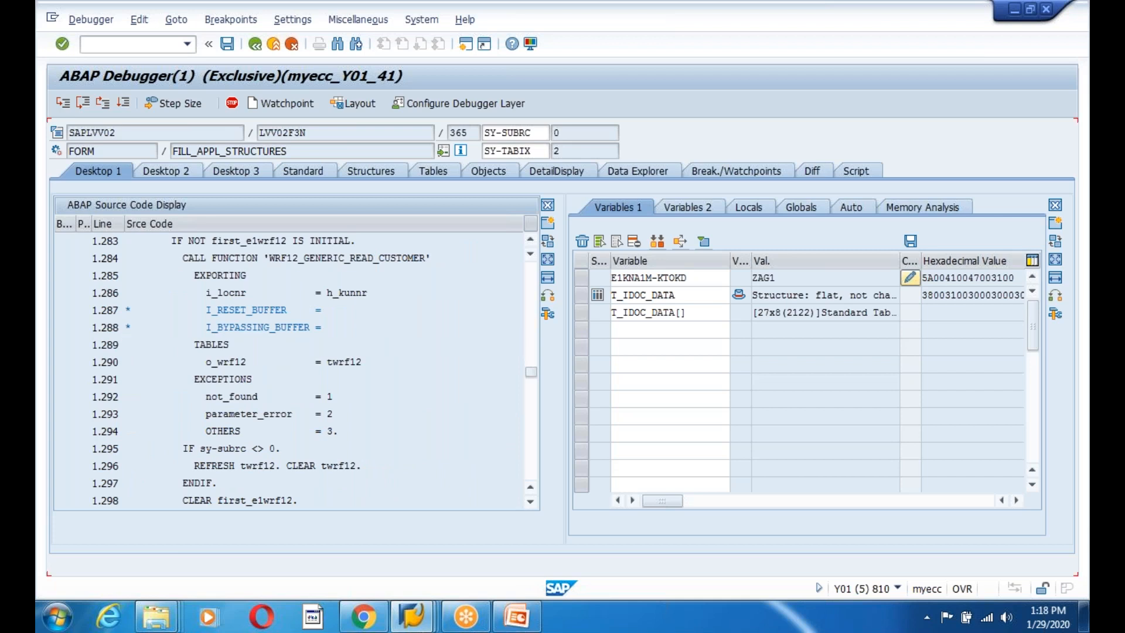
key("Page_Down")
key("Page_Down")
key("Page_Down")
key("Page_Down")
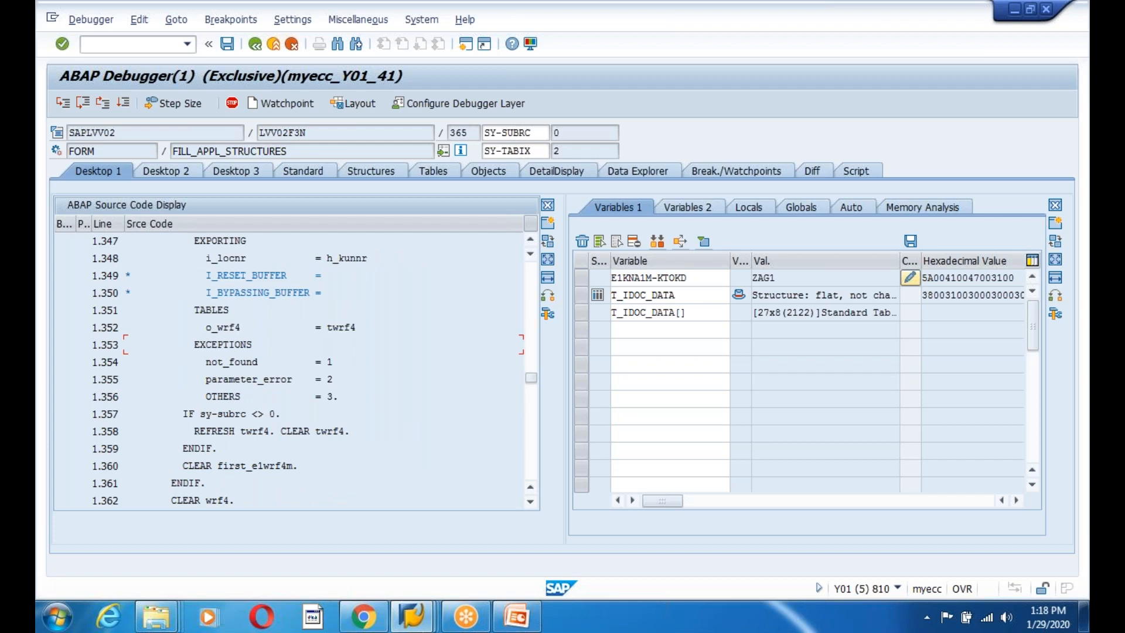
key("Page_Down")
key("Page_Down")
key("Page_Down")
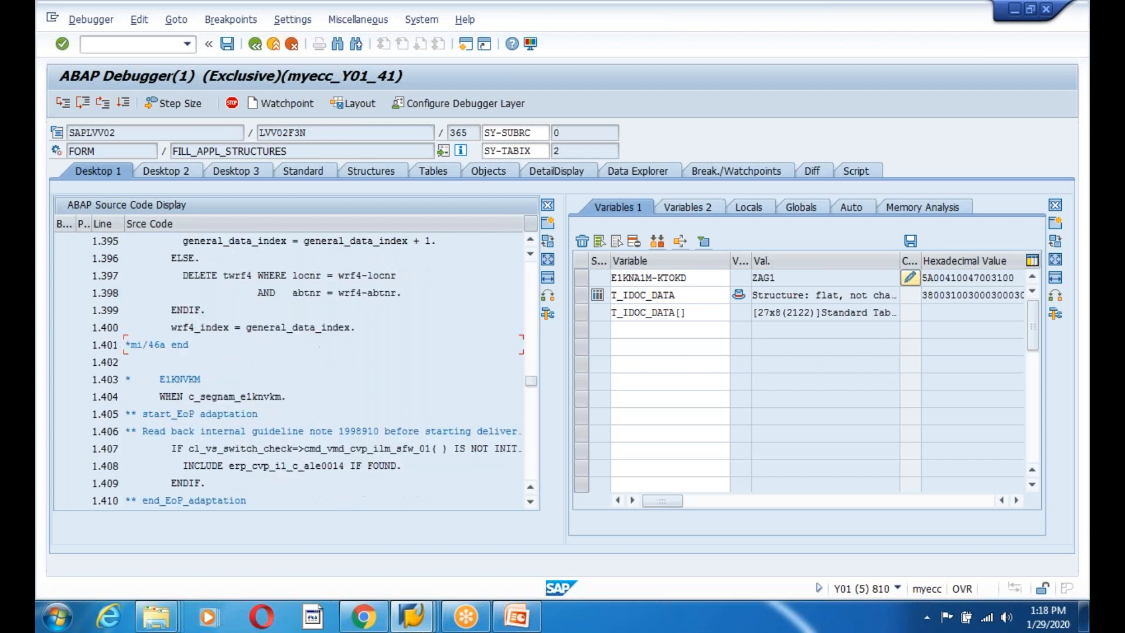
key("Page_Down")
key("Page_Down")
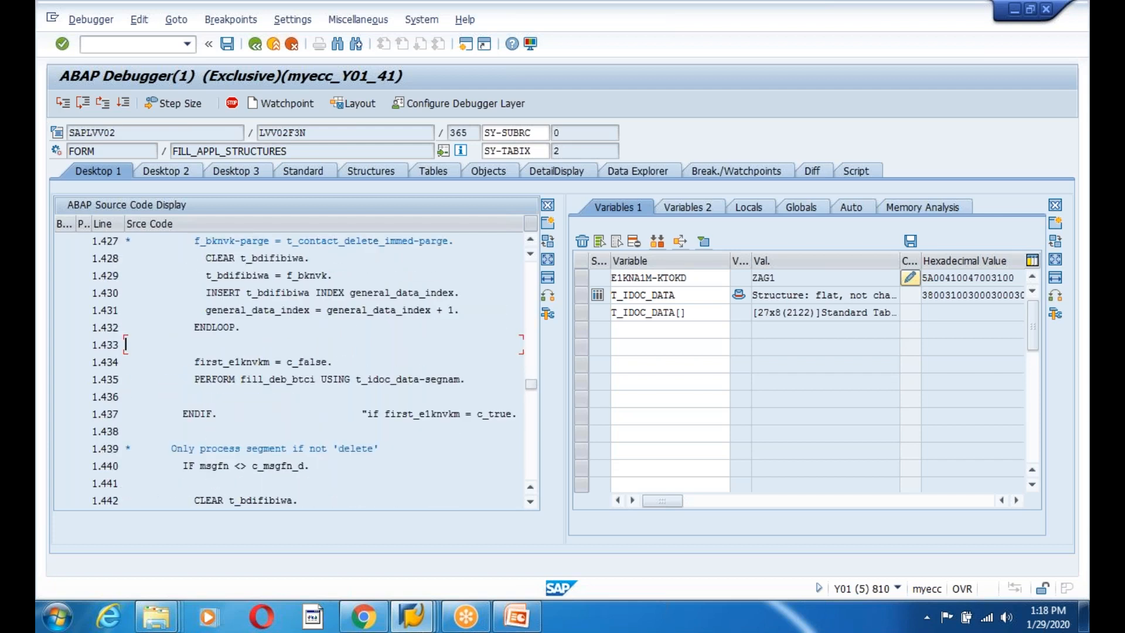
key("Page_Down")
key("Page_Down")
key("Page_Down")
key("Page_Down")
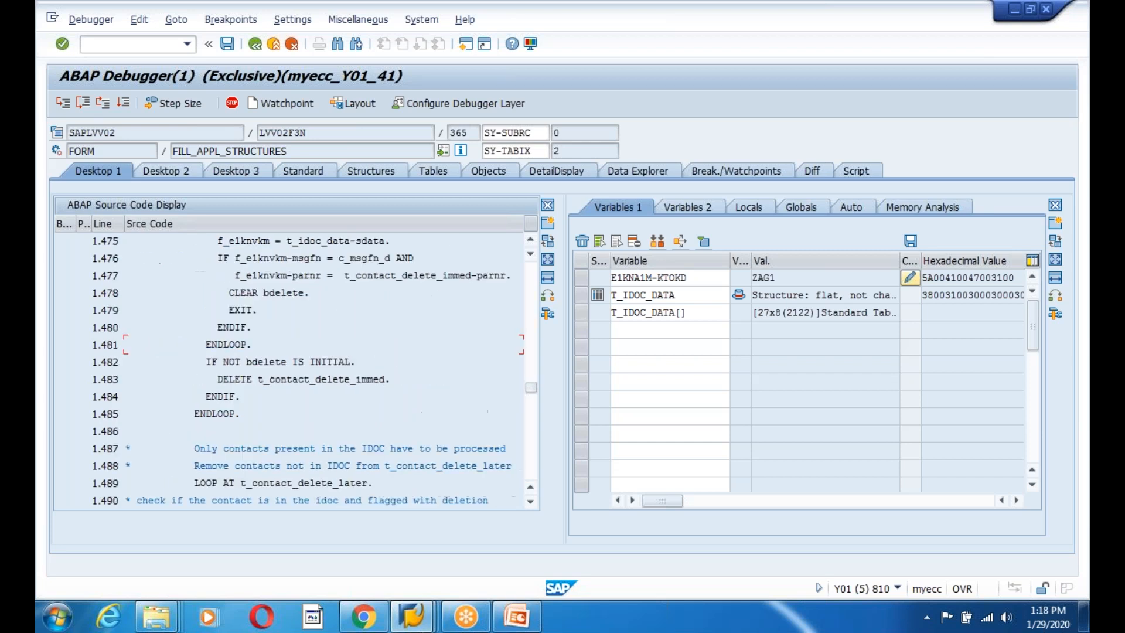
key("Page_Down")
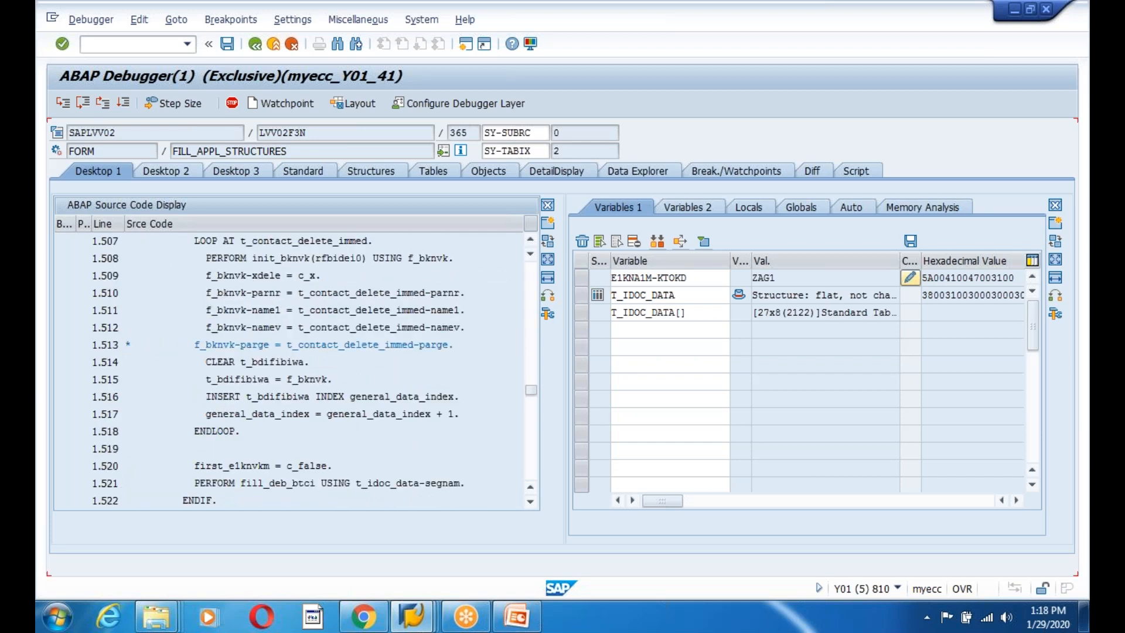
key("Page_Down")
key("Page_Down")
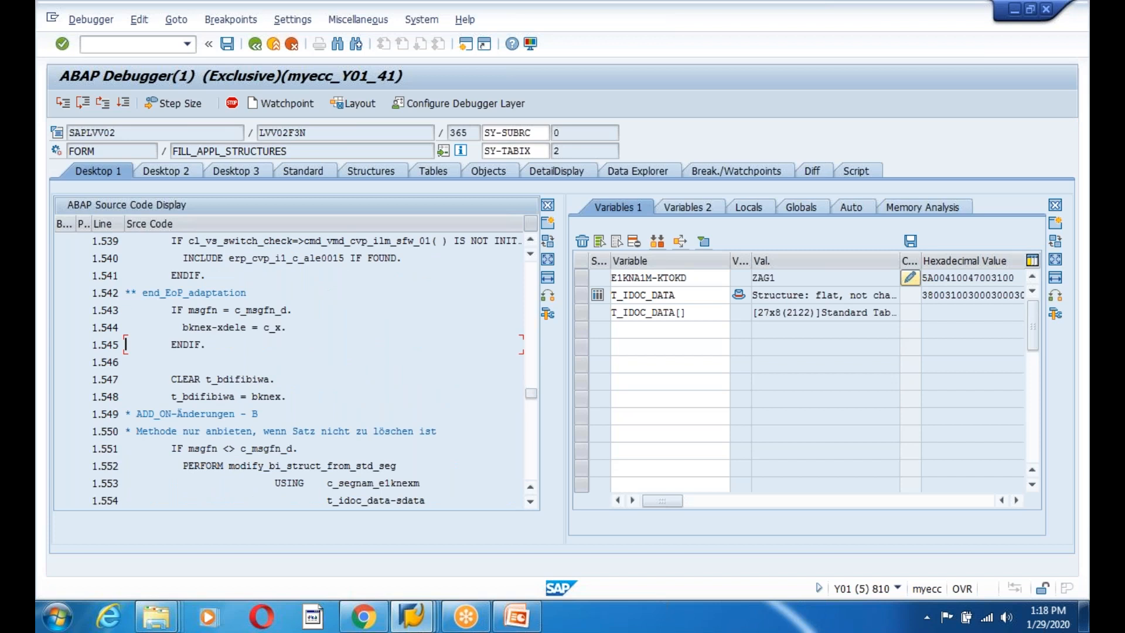
Find the ENDLOOP closing the t_idoc_data loop at line 1.814 and breakpoint LOOP AT twrf12 on line 1.817.
scroll(289, 435, "down", 5)
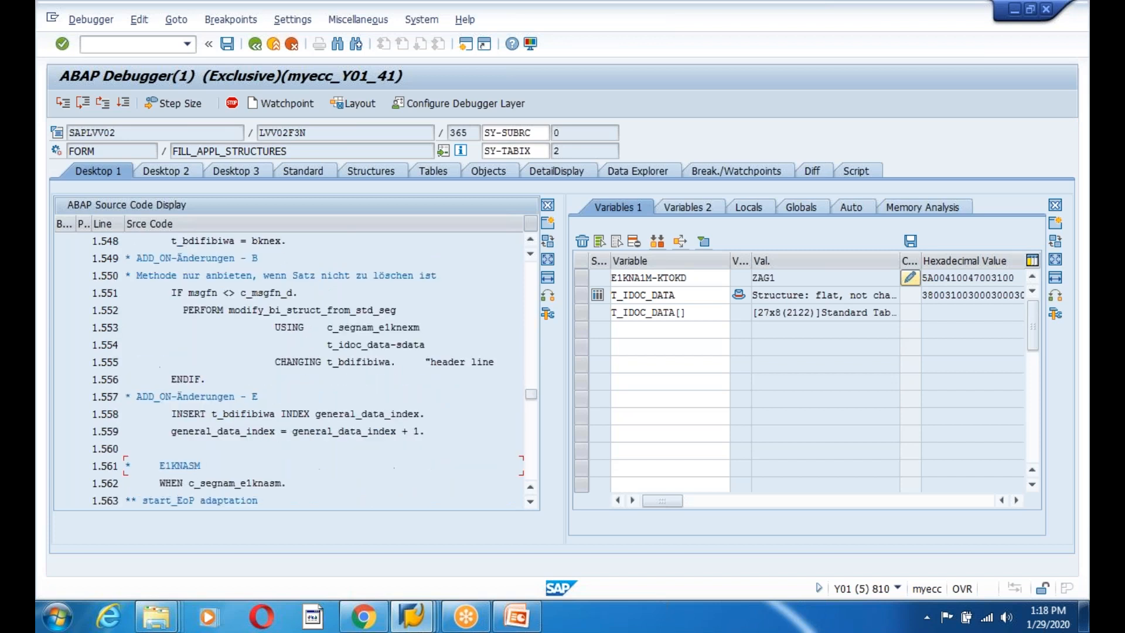
scroll(289, 435, "down", 9)
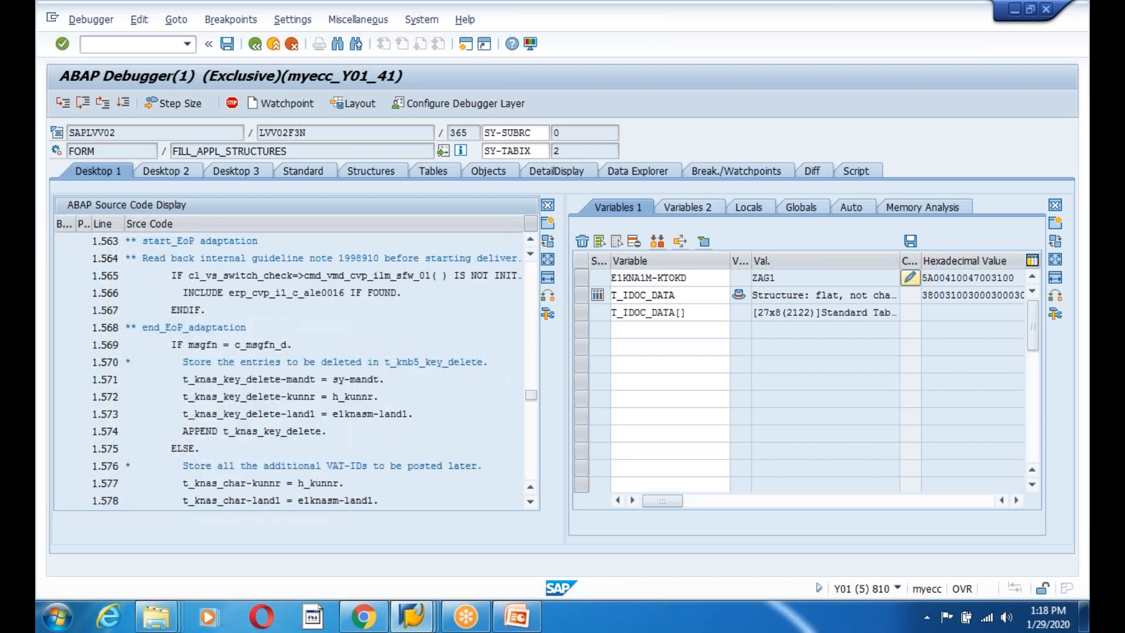
scroll(289, 434, "down", 7)
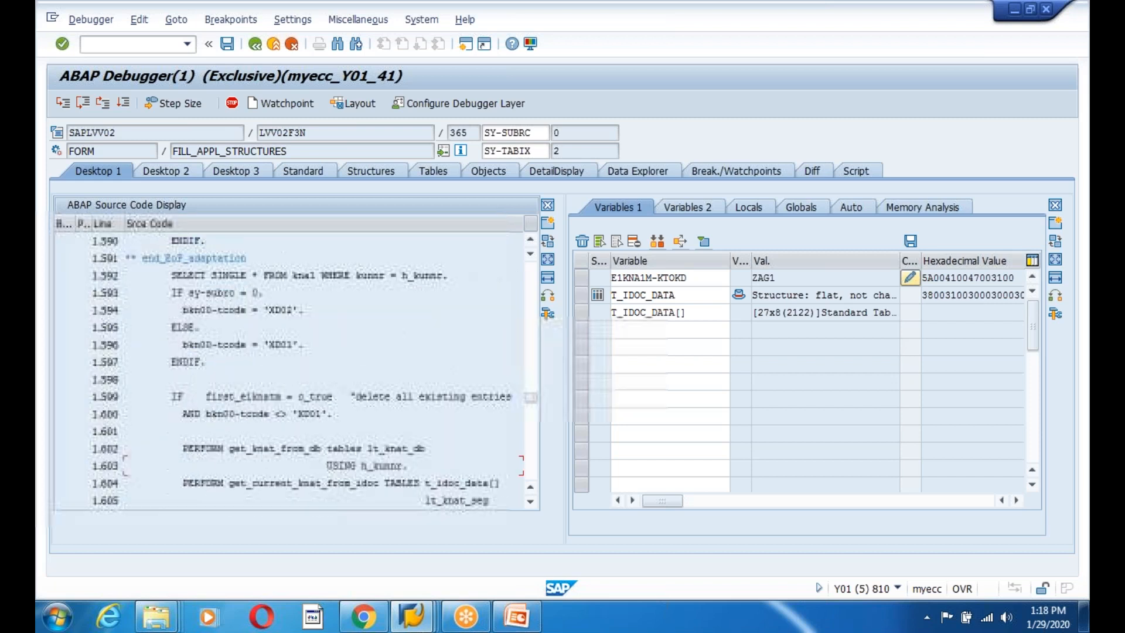
scroll(125, 466, "down", 3)
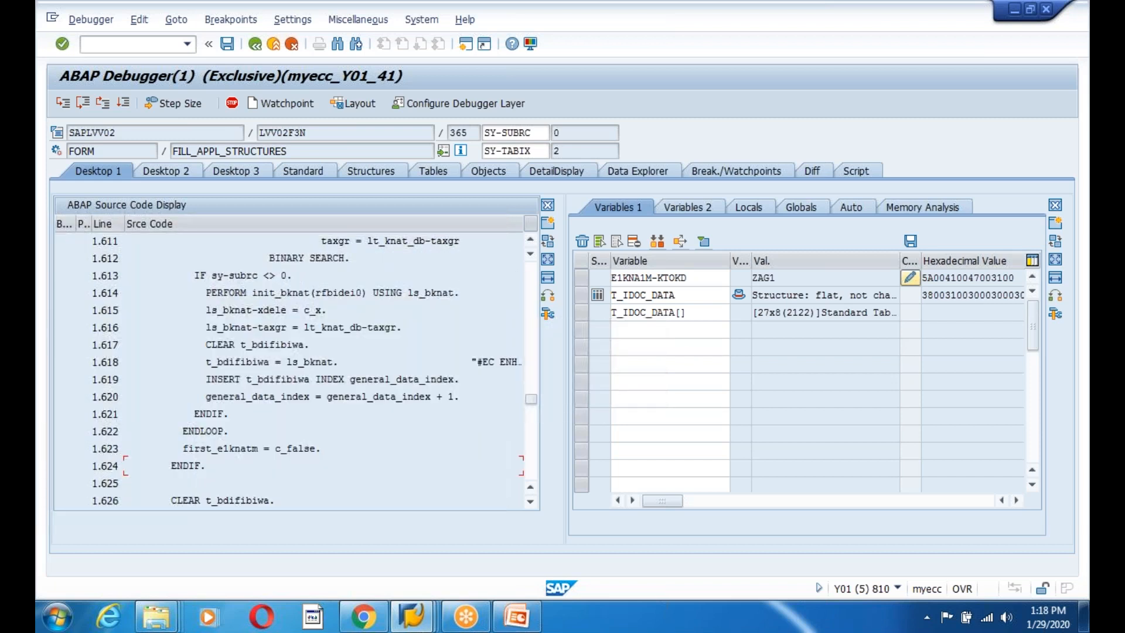
left_click_drag(213, 431, 131, 430)
left_click(132, 432)
scroll(293, 369, "up", 2)
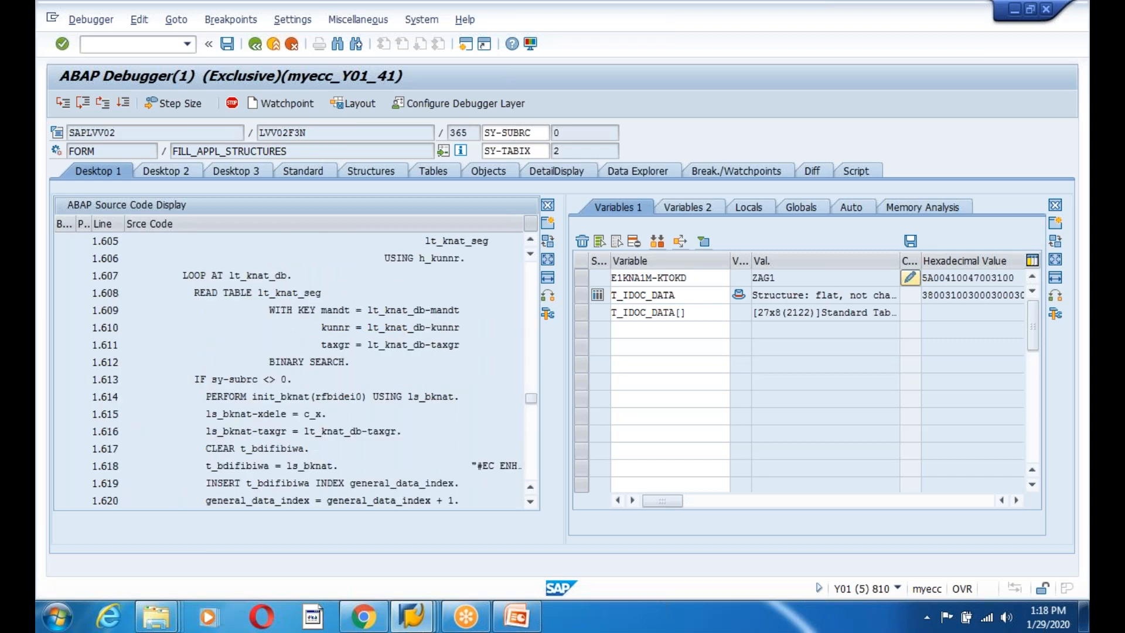
scroll(125, 431, "down", 5)
scroll(125, 430, "down", 6)
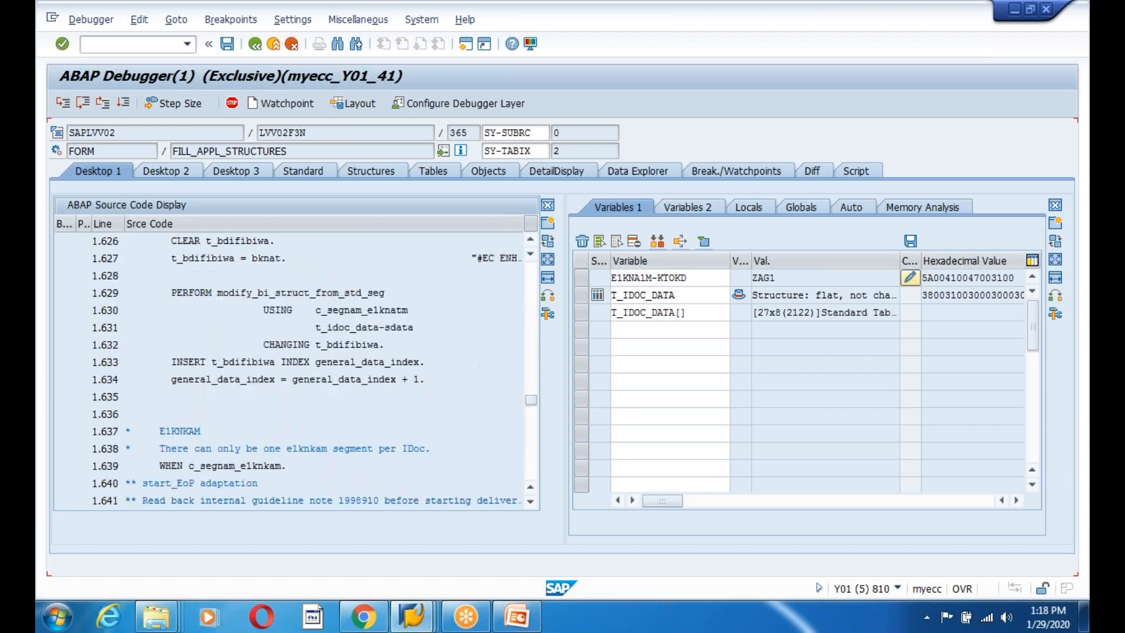
scroll(293, 369, "down", 10)
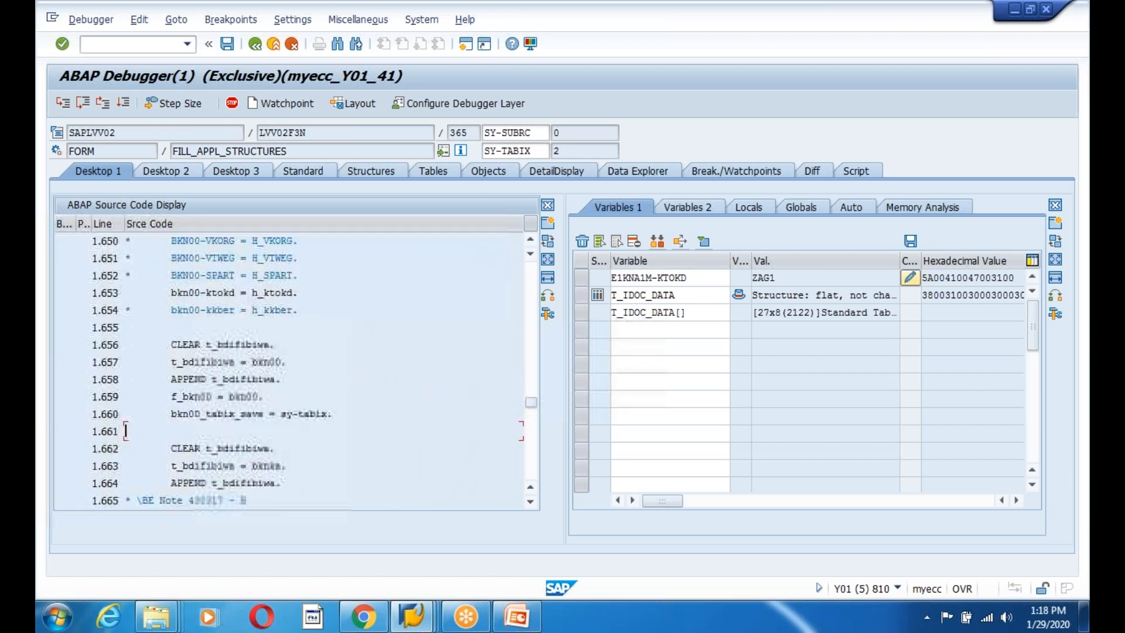
scroll(293, 369, "down", 8)
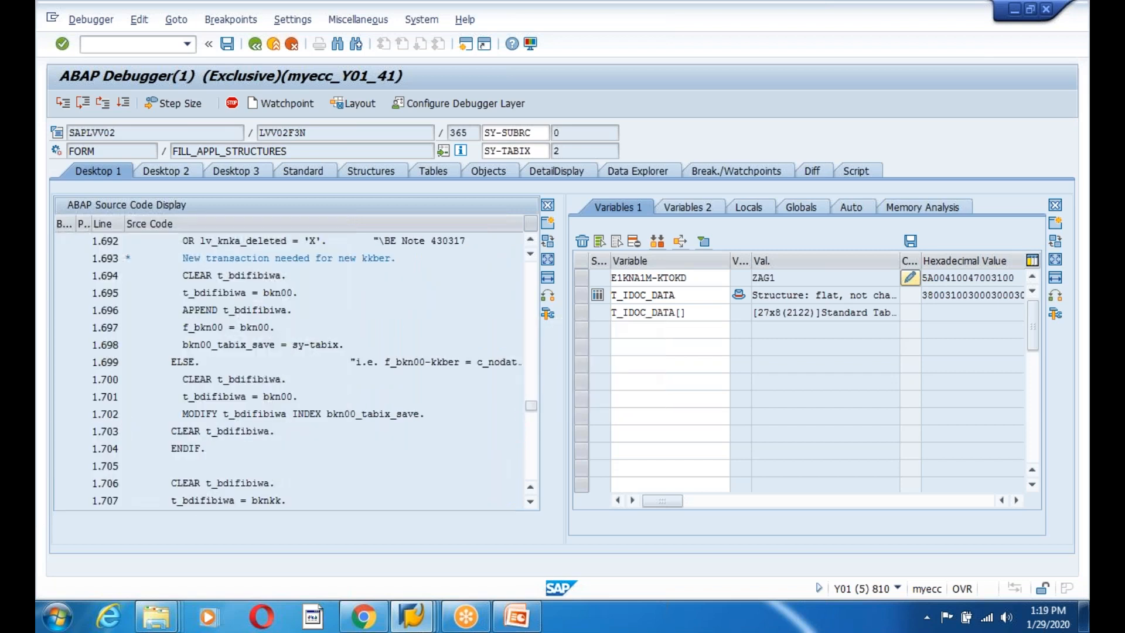
scroll(125, 430, "down", 3)
scroll(125, 431, "down", 5)
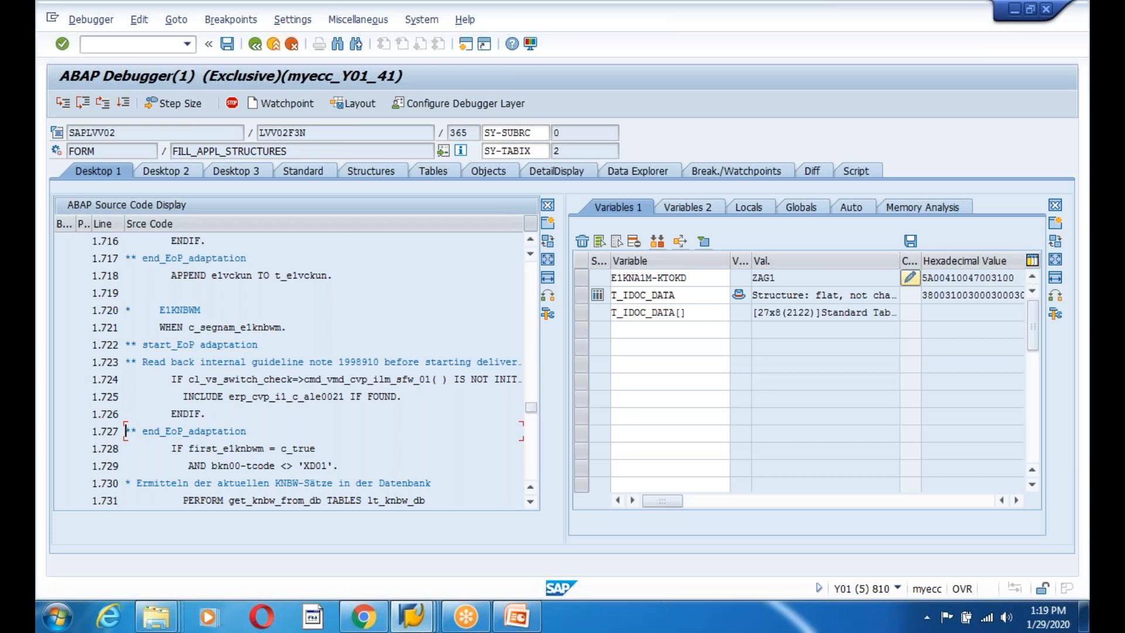
scroll(126, 431, "down", 3)
scroll(126, 431, "down", 8)
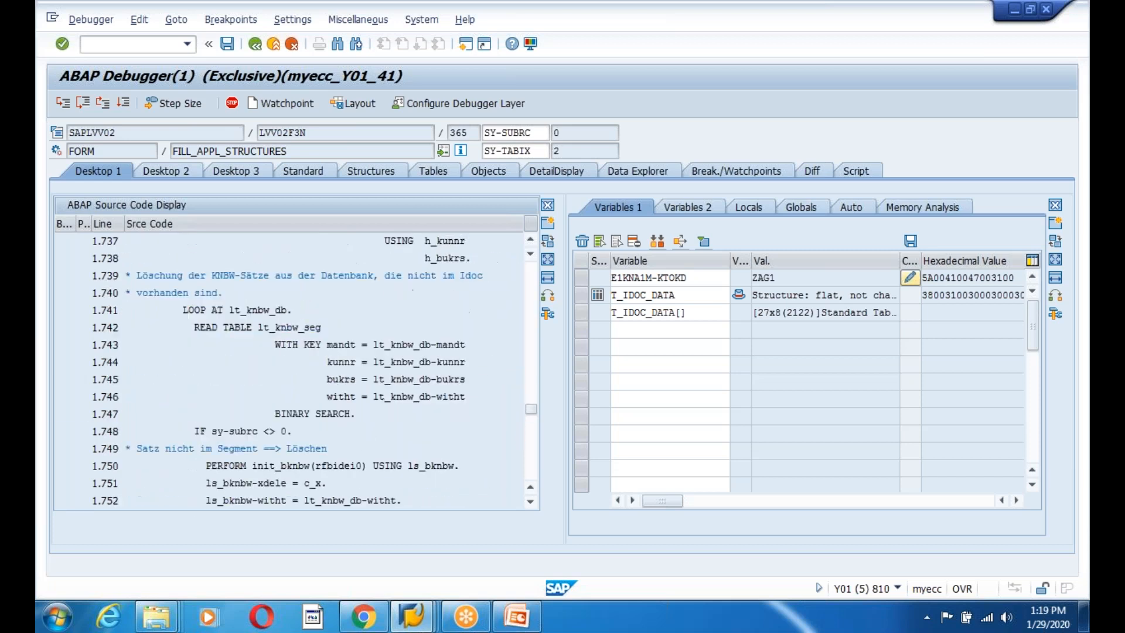
scroll(126, 430, "down", 8)
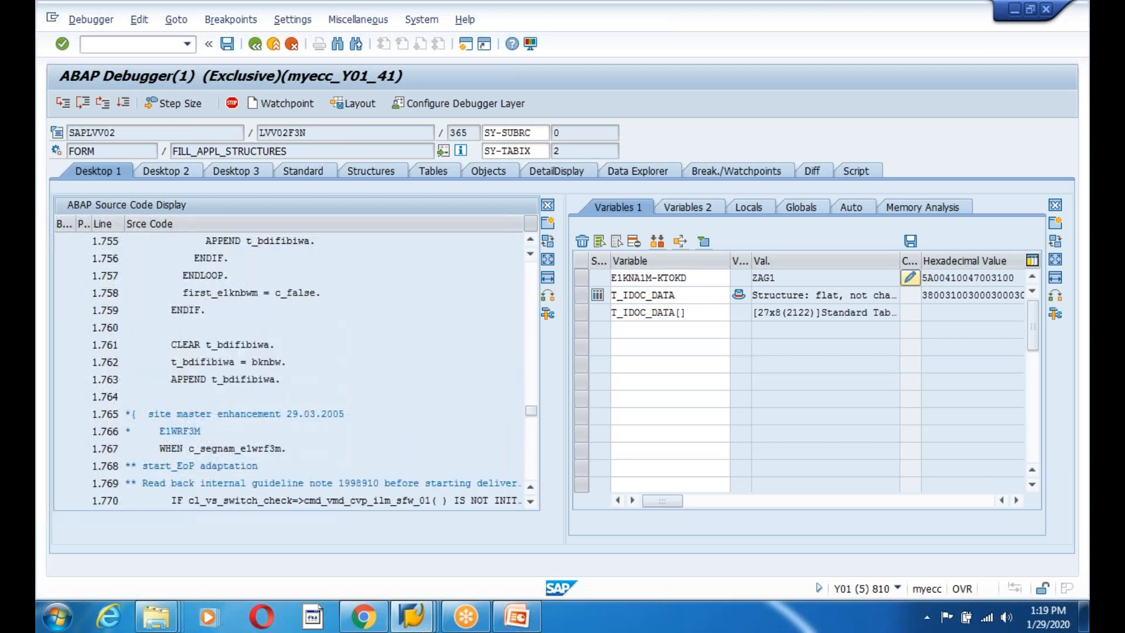
scroll(125, 431, "down", 8)
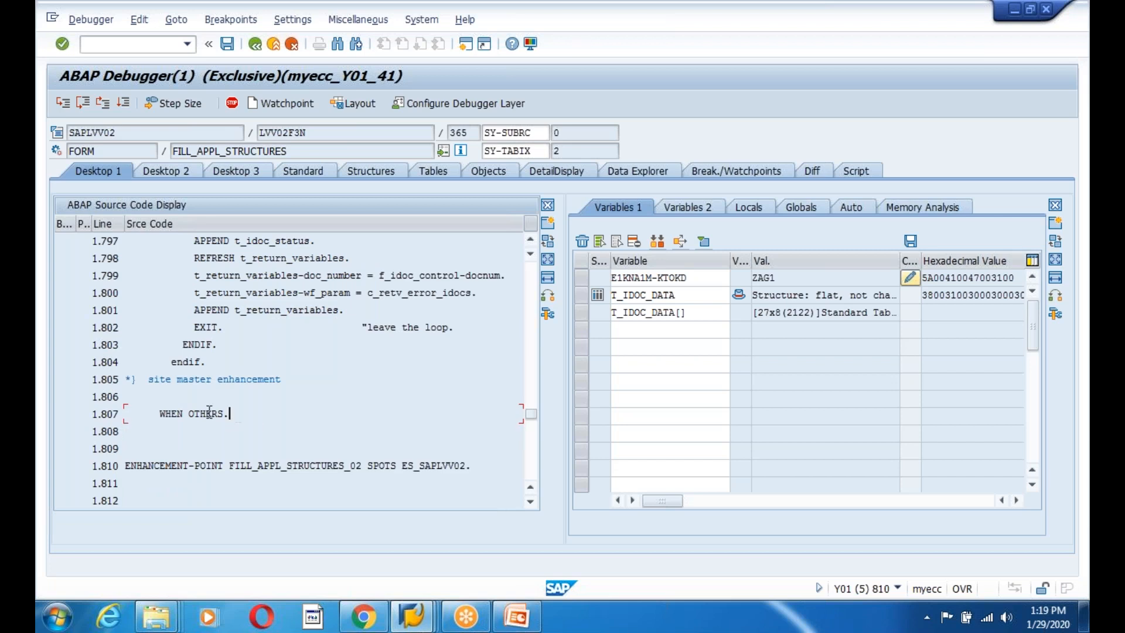
scroll(316, 401, "down", 2)
left_click_drag(201, 431, 61, 431)
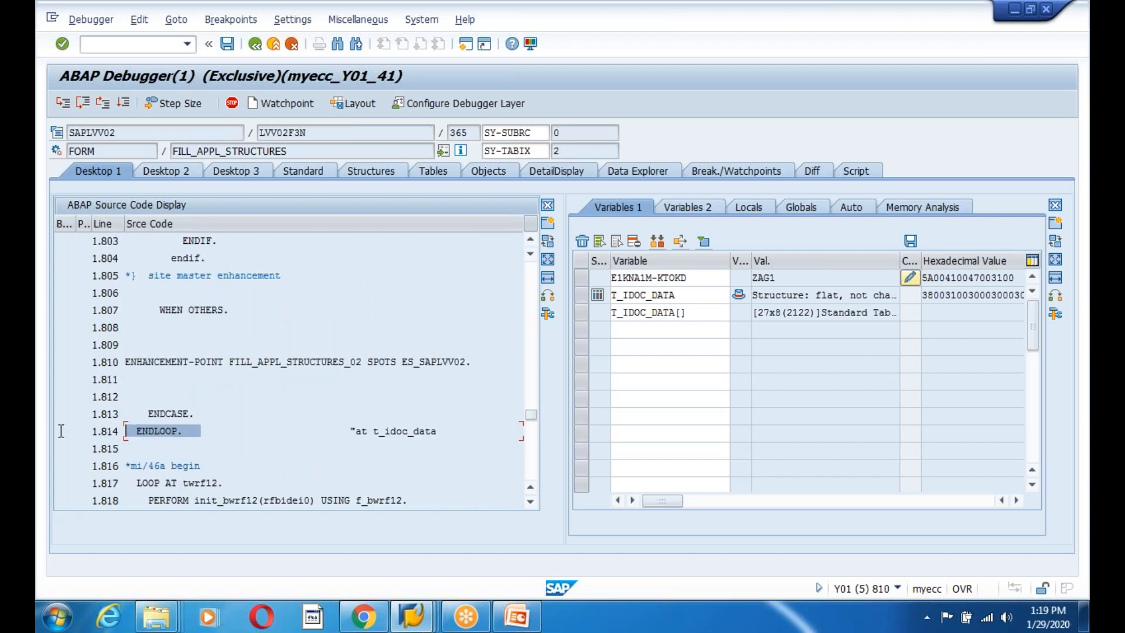
left_click(61, 430)
double_click(79, 483)
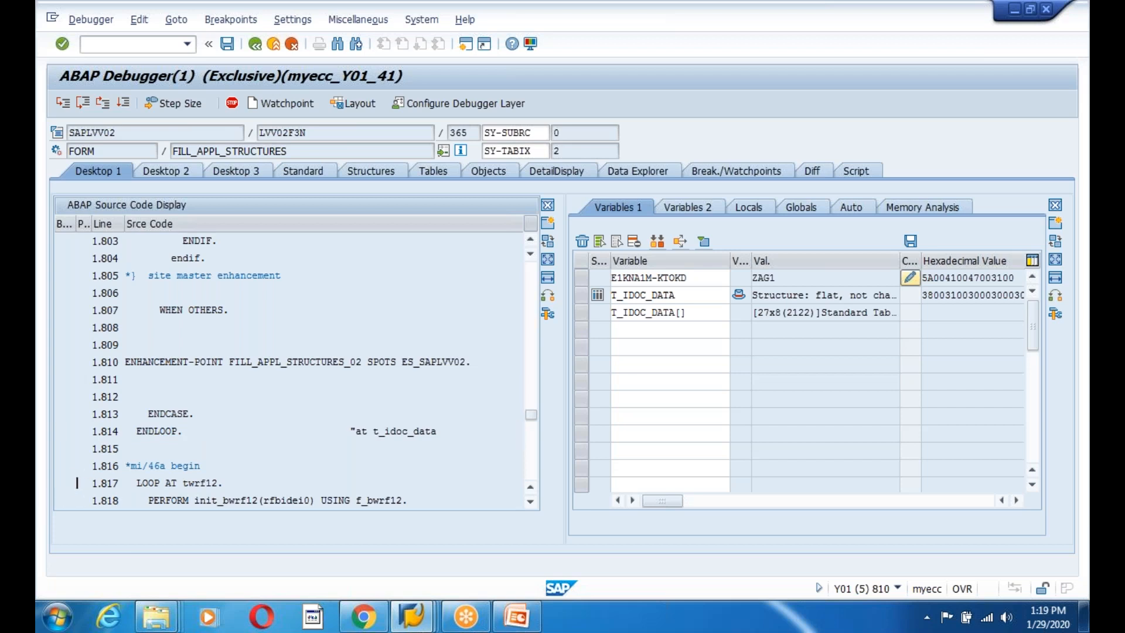
Continue execution to the breakpoint at line 1.817.
left_click(131, 103)
left_click(282, 431)
scroll(299, 426, "down", 3)
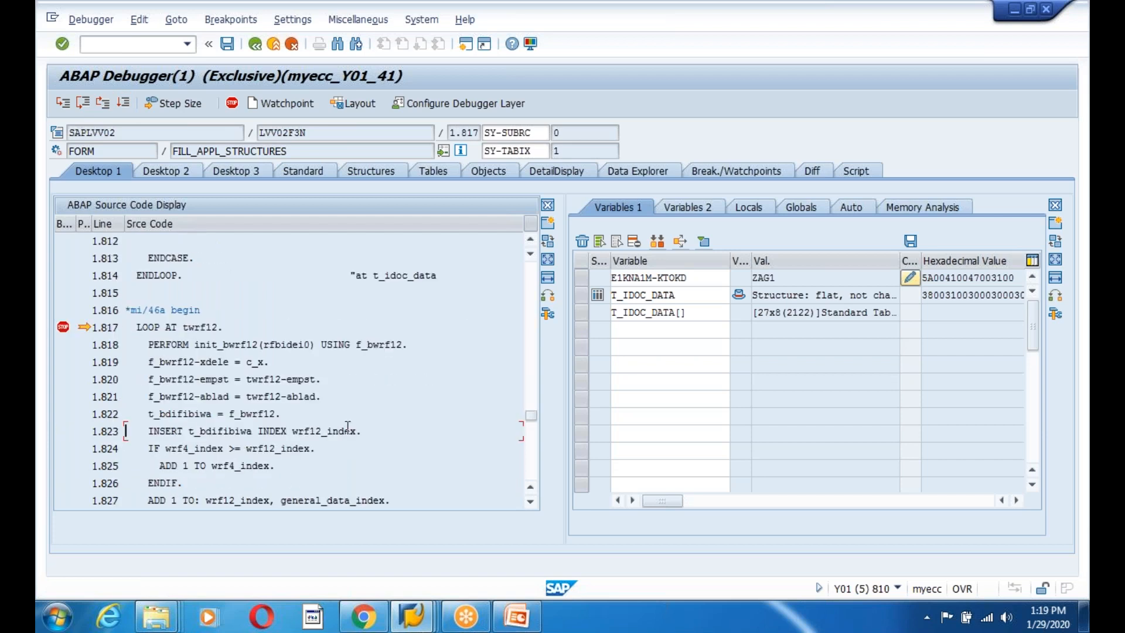
scroll(368, 406, "up", 2)
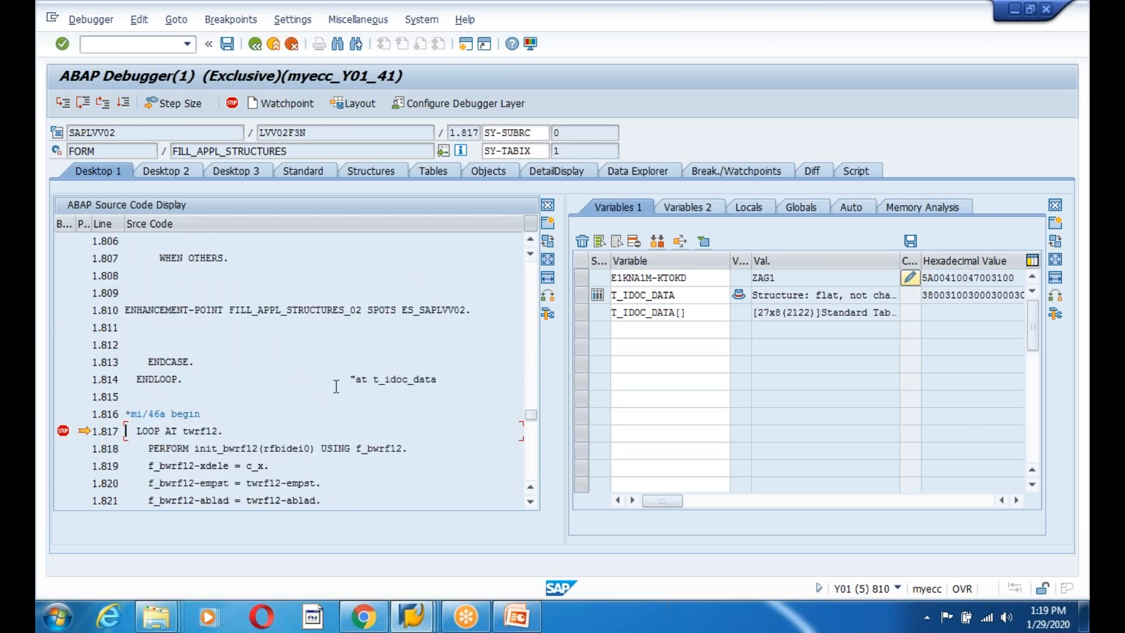
Add SYST to Variables 1 and open its individual fields.
left_click(652, 330)
type("SYST")
key("Return")
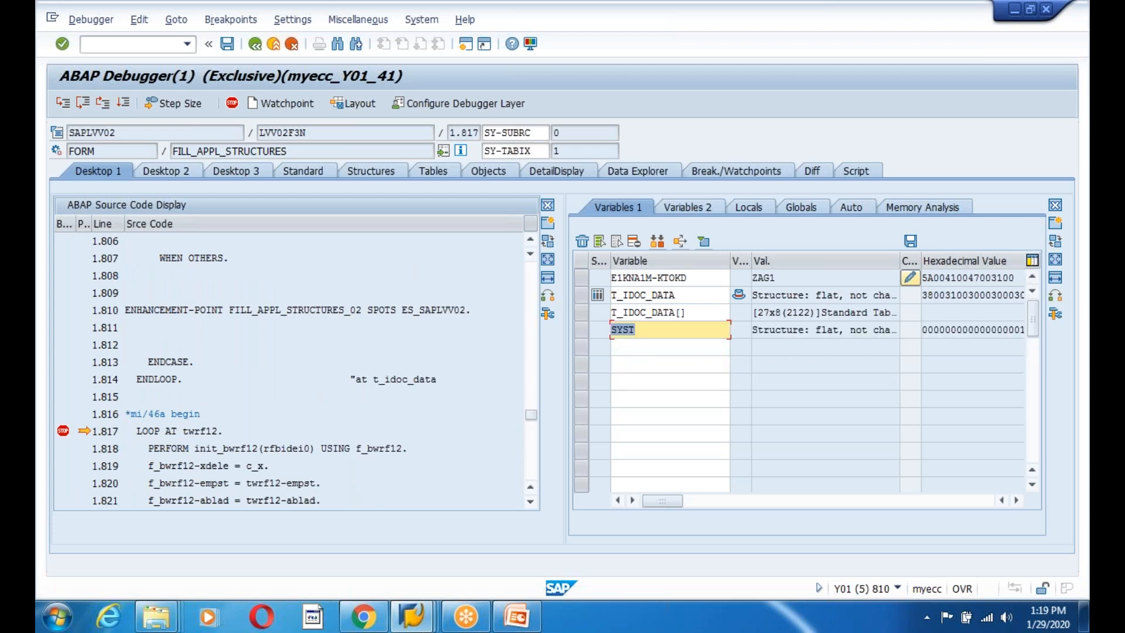
double_click(624, 330)
Check SYST's message fields: MSGID B1, MSGTY E, number 888.
scroll(212, 415, "down", 13)
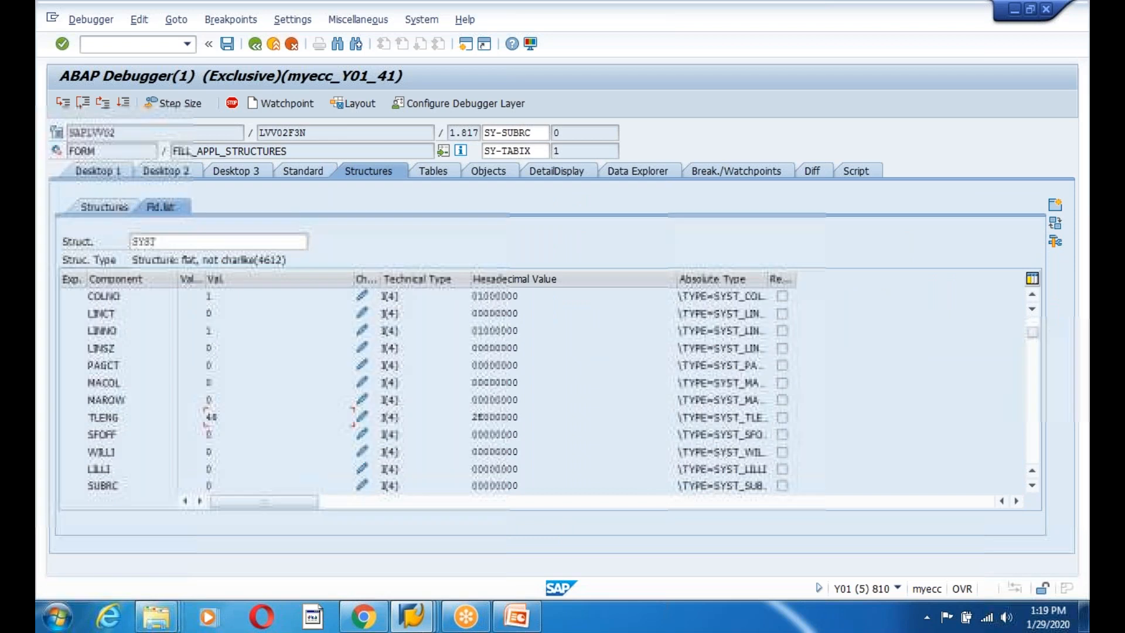
scroll(273, 414, "down", 4)
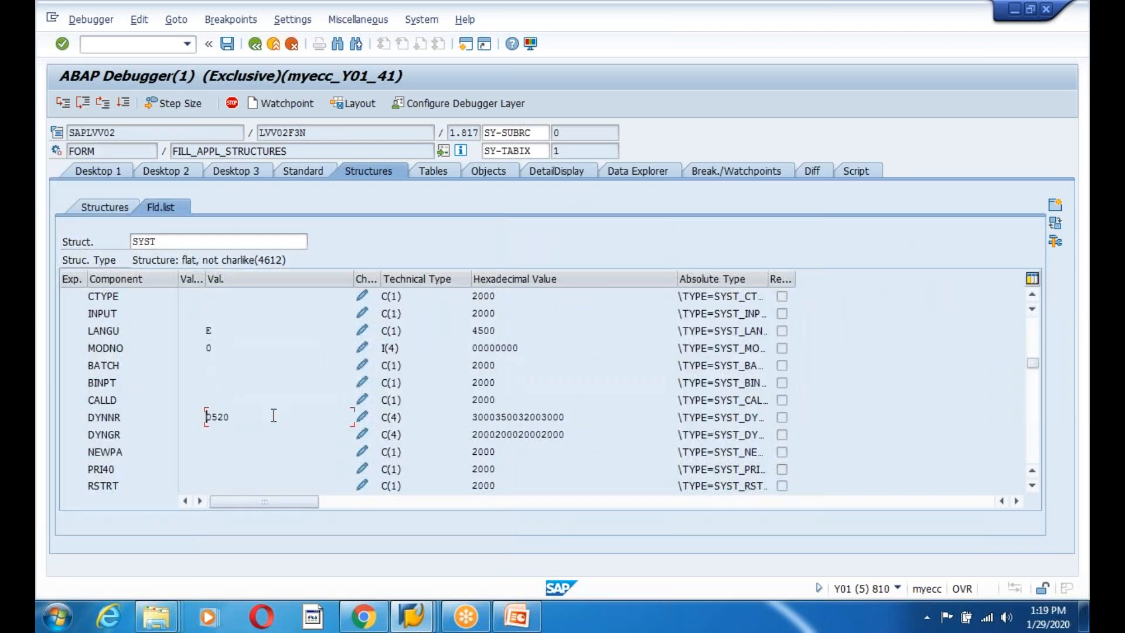
scroll(211, 407, "down", 8)
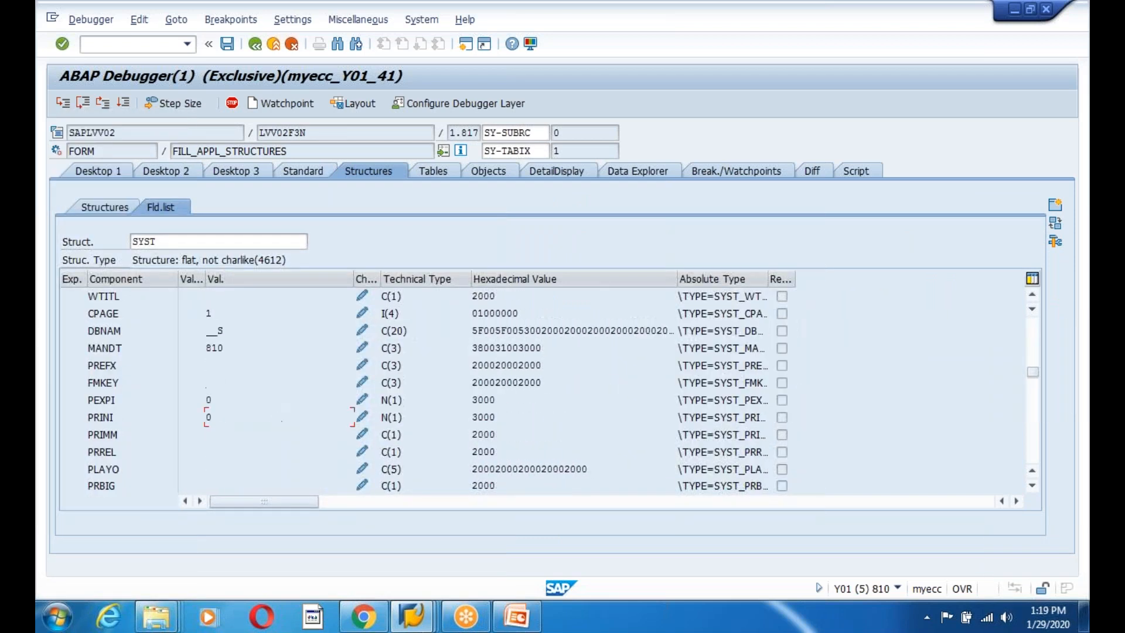
scroll(285, 416, "down", 6)
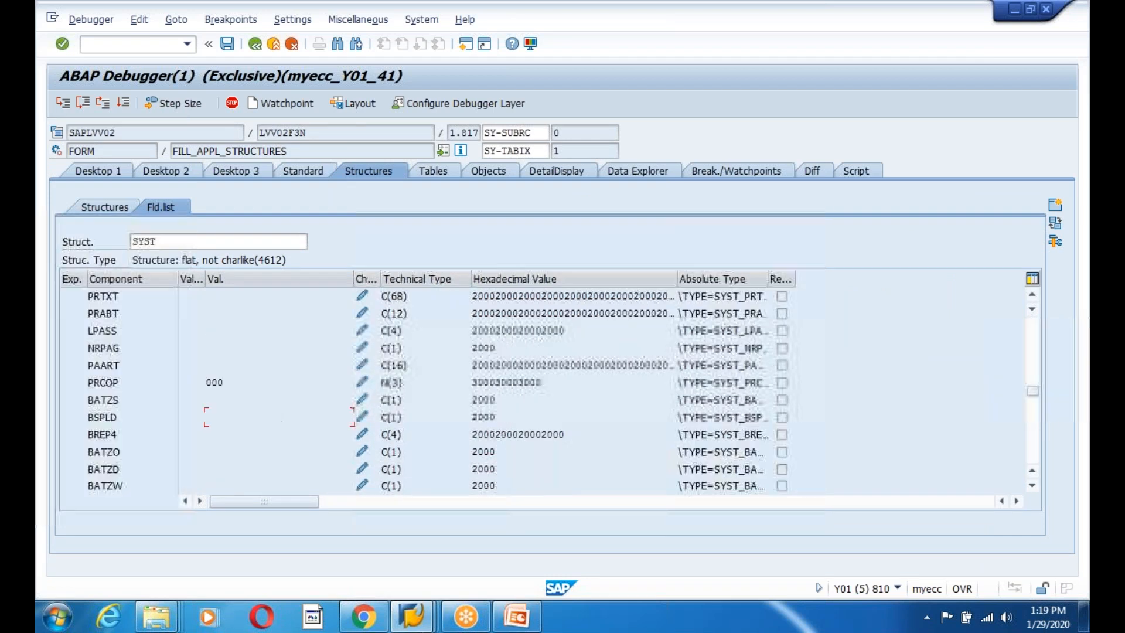
scroll(428, 390, "down", 3)
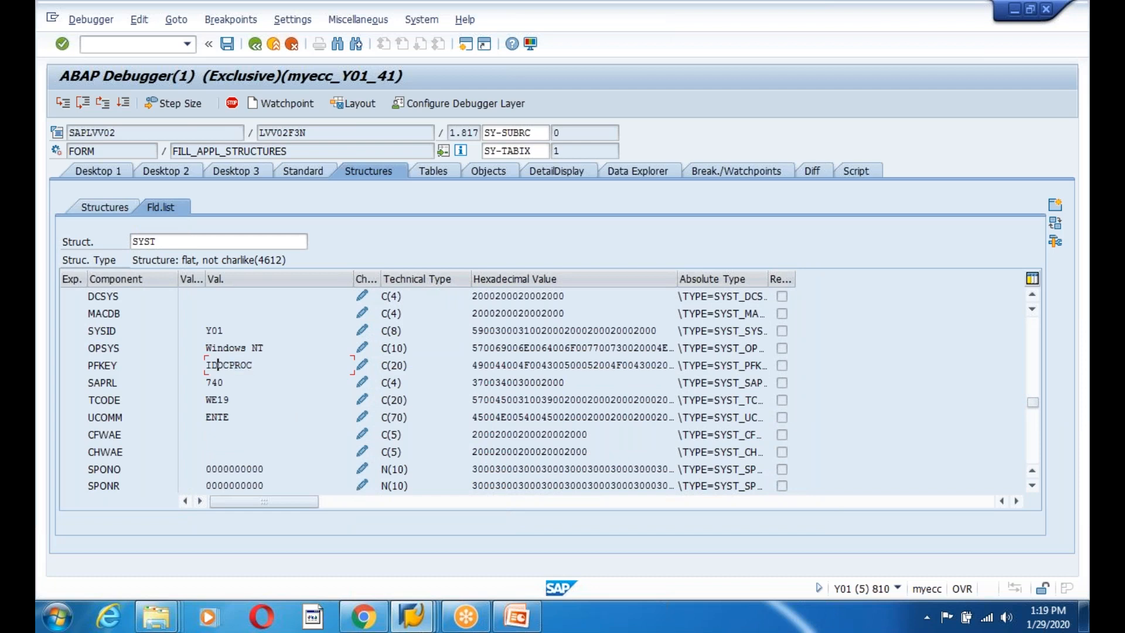
scroll(287, 396, "down", 2)
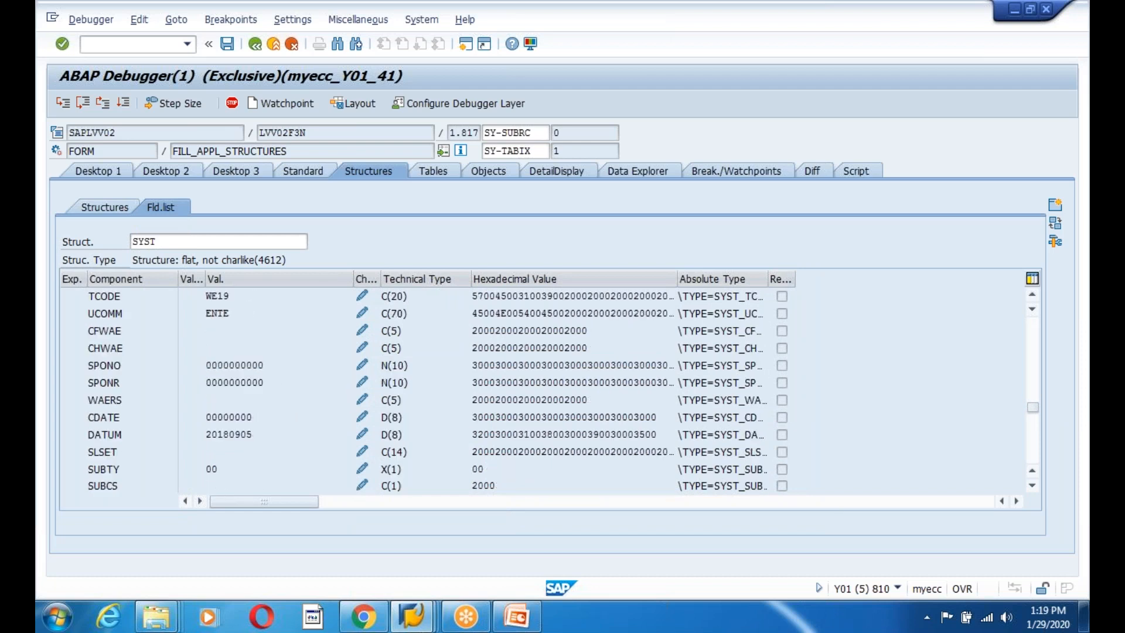
scroll(428, 390, "down", 1)
scroll(207, 399, "down", 6)
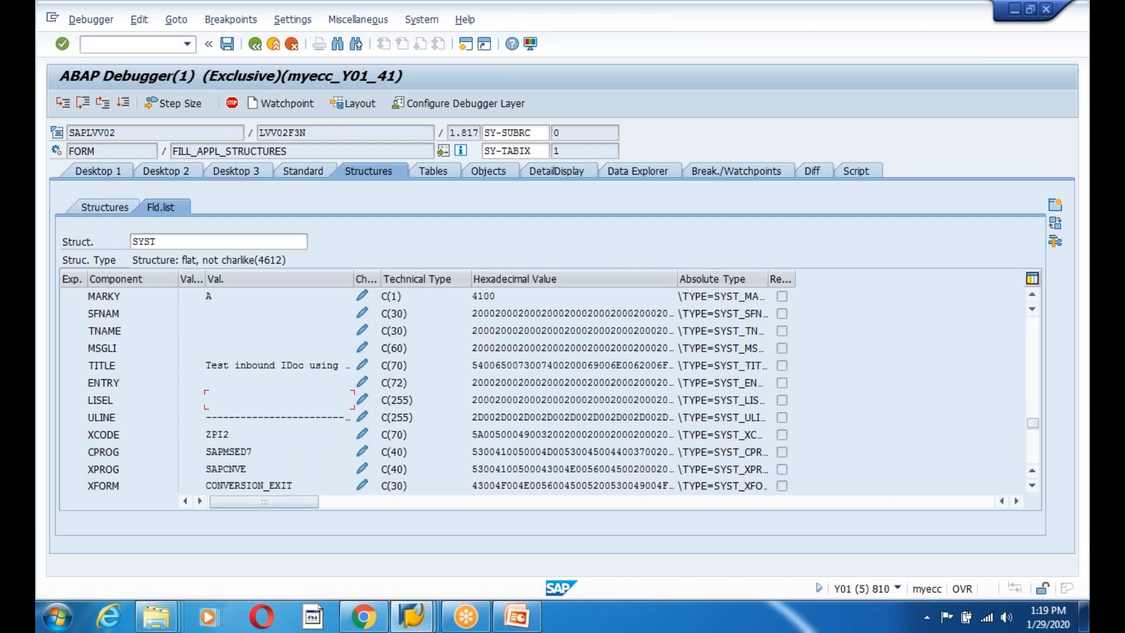
scroll(206, 399, "down", 7)
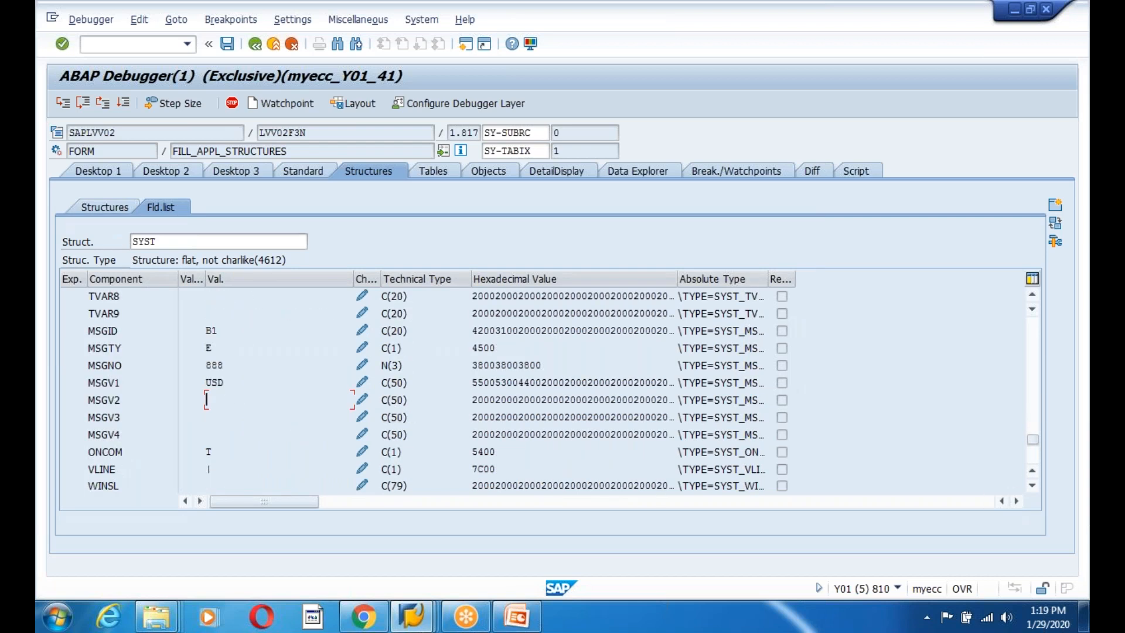
left_click(211, 331)
left_click_drag(223, 351, 195, 365)
left_click(466, 45)
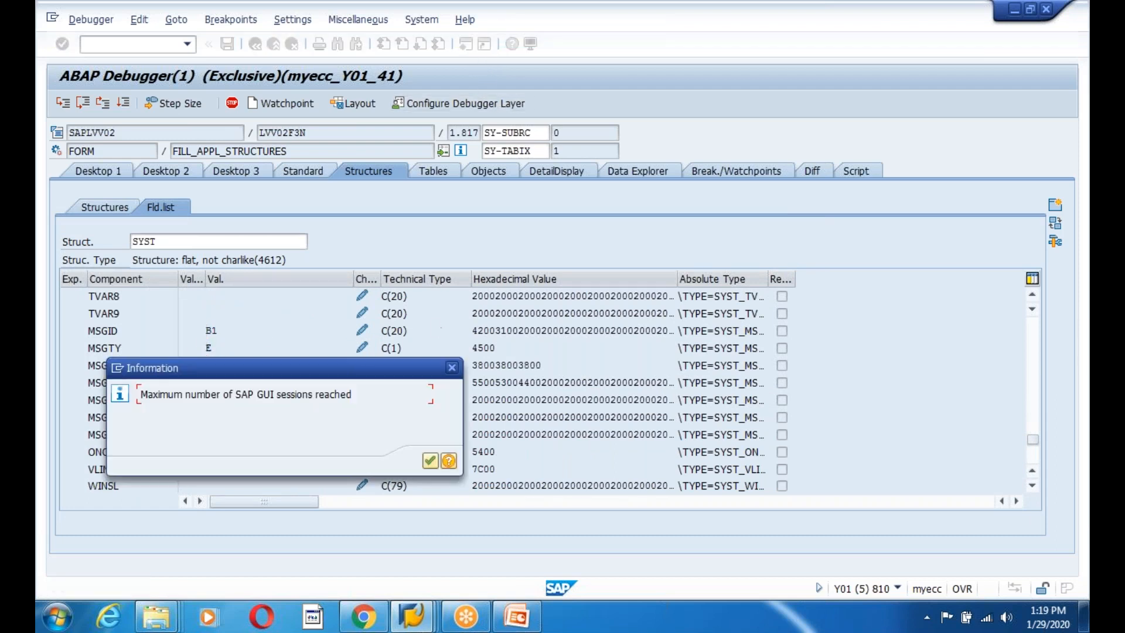
Dismiss the session-limit notice and display message B1 888 in SE91.
left_click(430, 460)
mouse_move(411, 615)
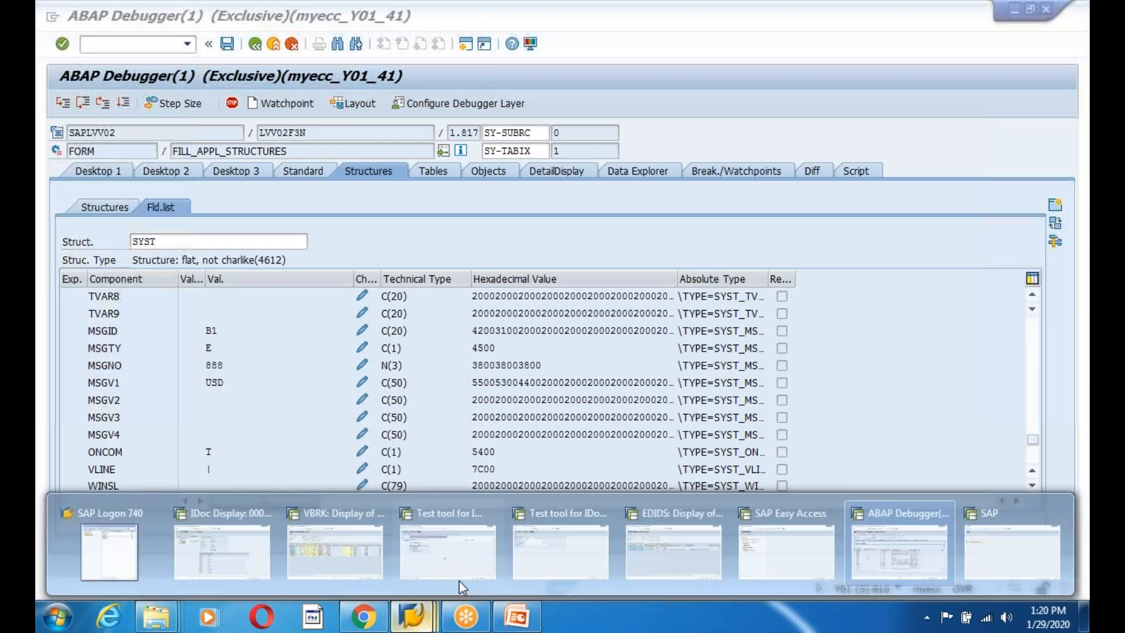
left_click(785, 548)
type("se")
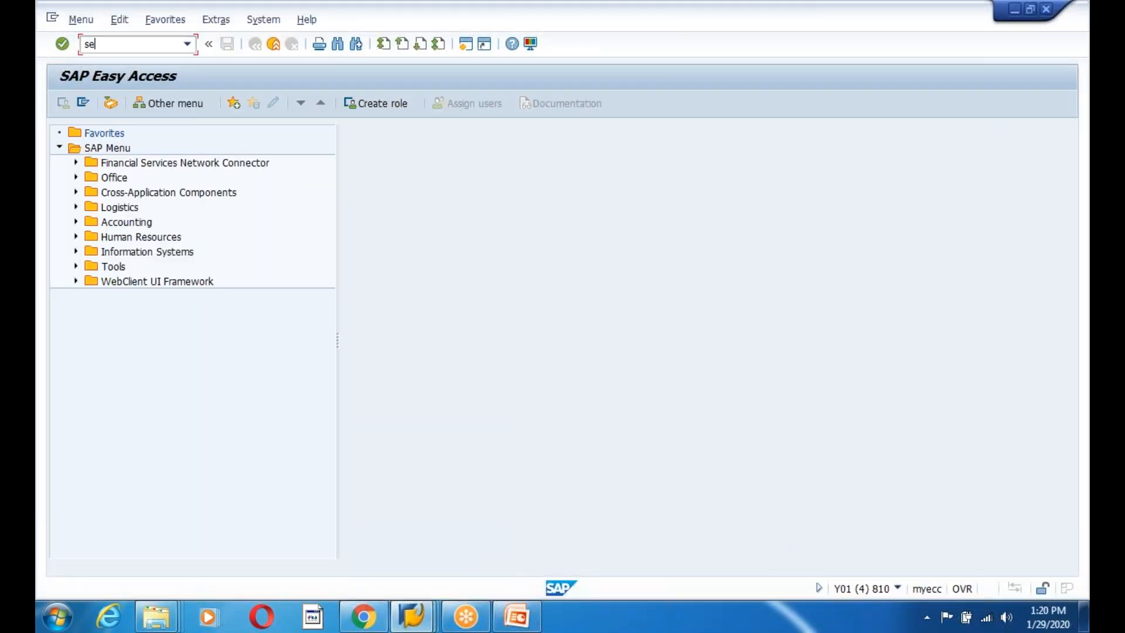
type("91")
key("Return")
type("B1")
left_click(129, 261)
key("alt+Tab")
key("alt+Tab")
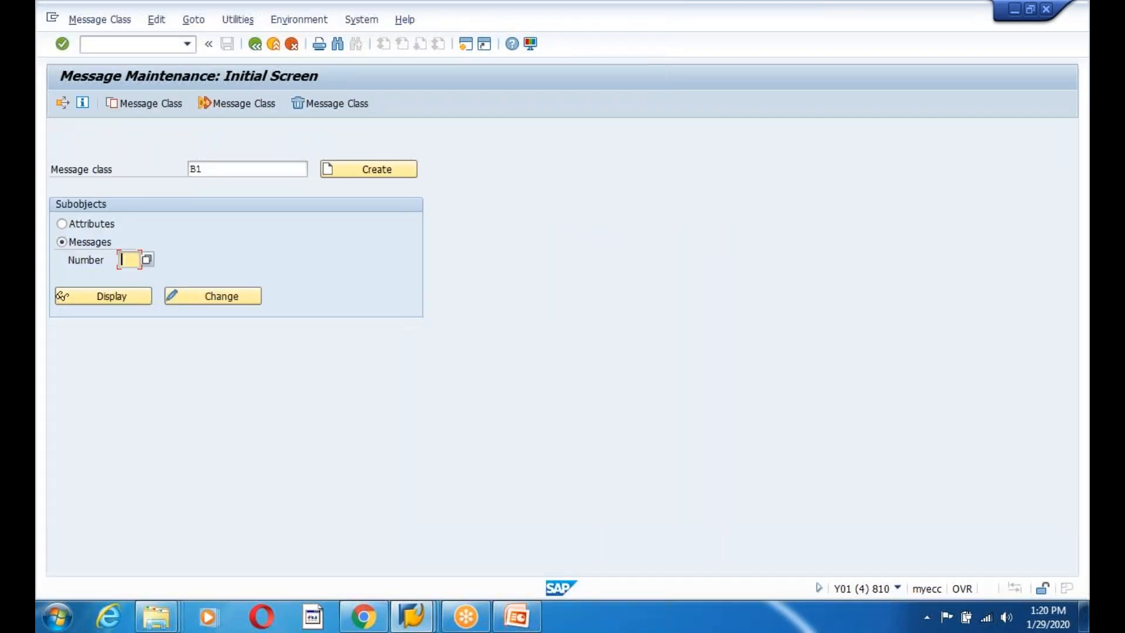
type("888")
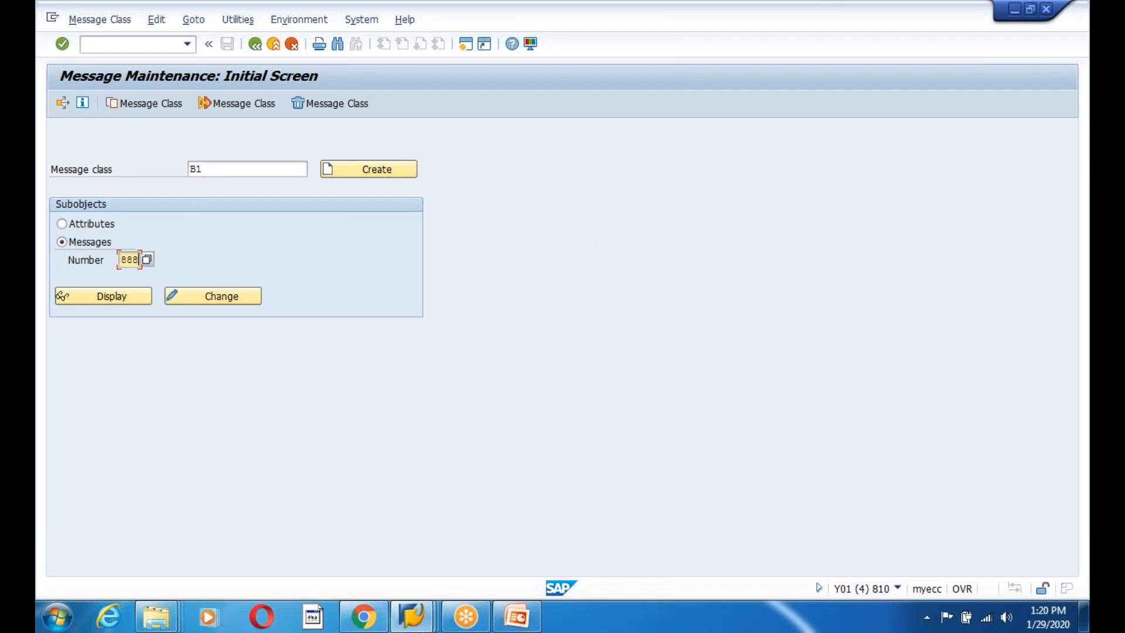
left_click(91, 299)
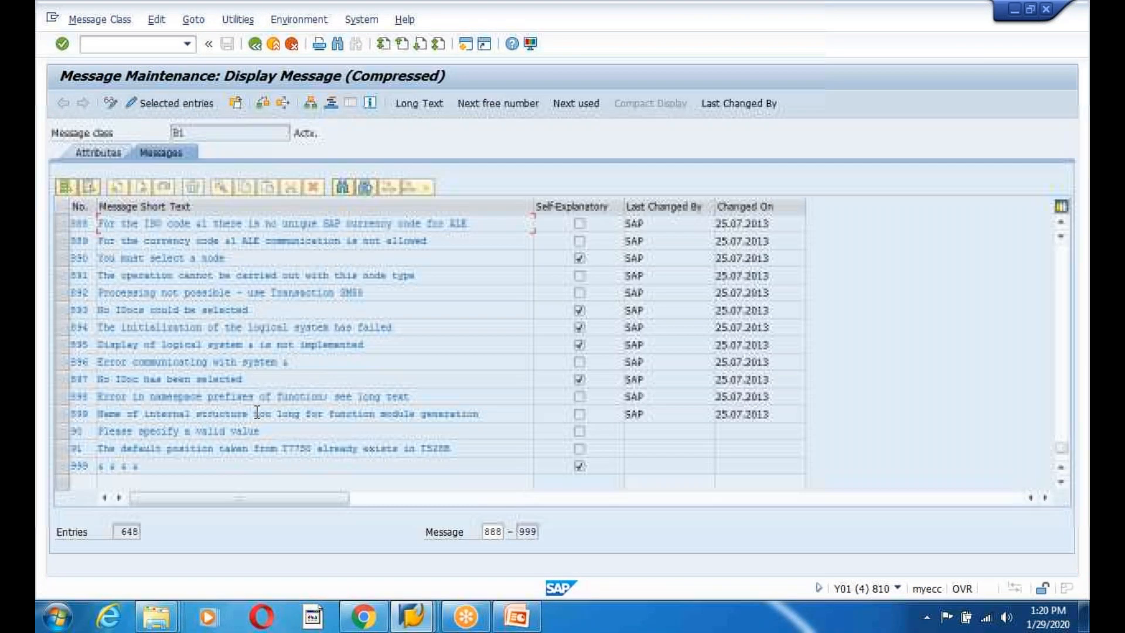
Read message 888's text about the missing unique currency code, then check MSGV1 USD in the debugger.
left_click_drag(479, 227, 67, 239)
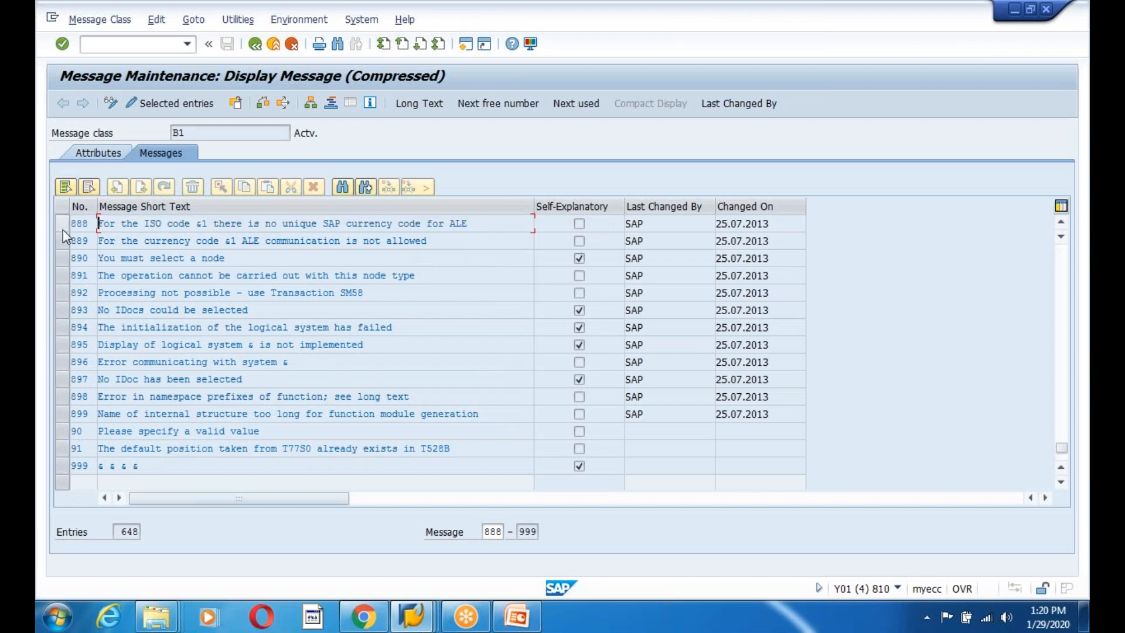
left_click(62, 224)
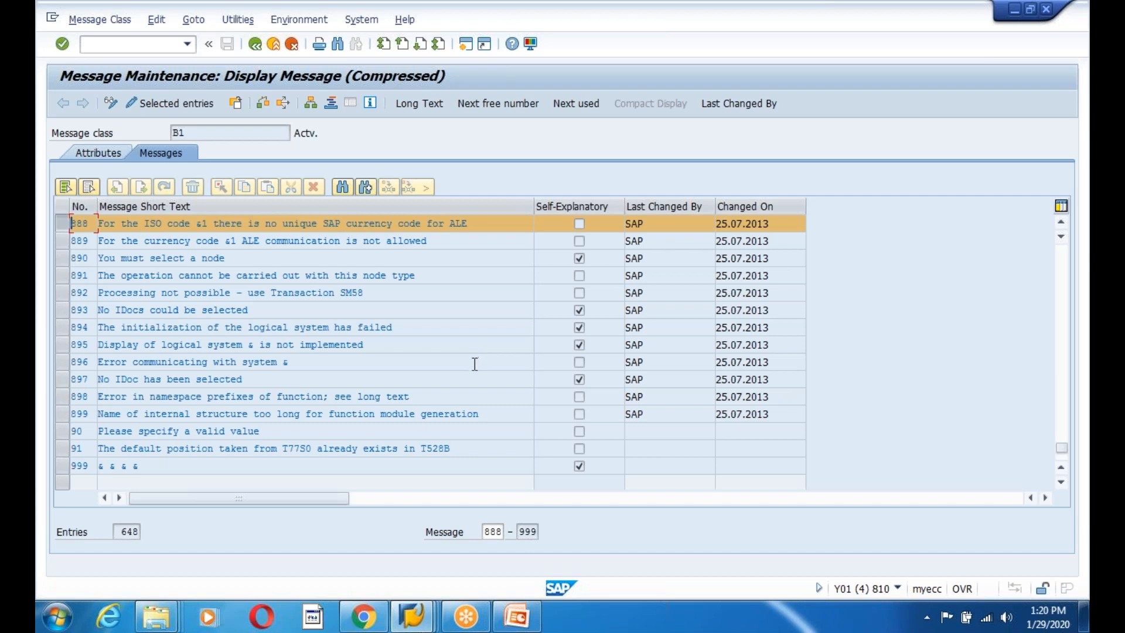
key("alt+Tab")
left_click_drag(250, 386, 124, 380)
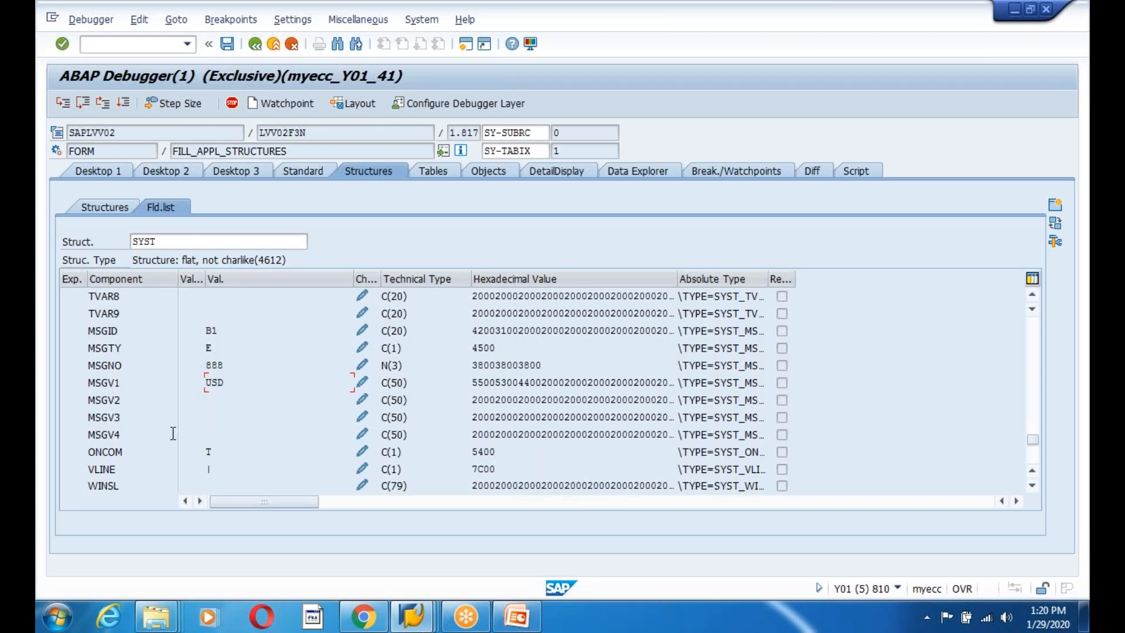
Back in the source and variables view, add twrf12 to the watched variables.
left_click(98, 171)
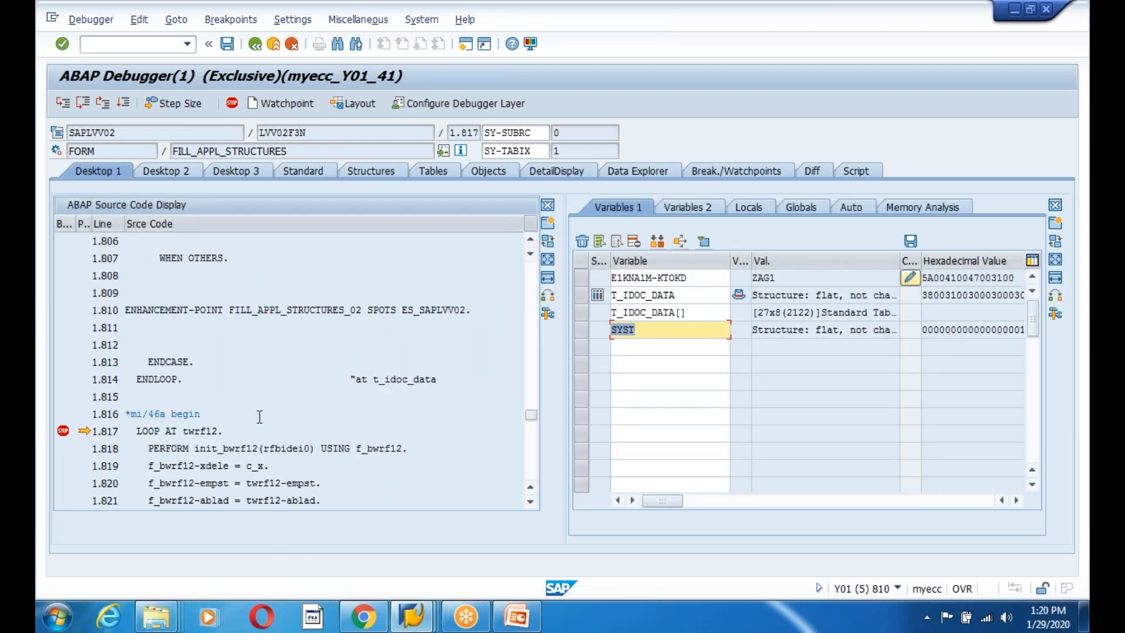
double_click(206, 431)
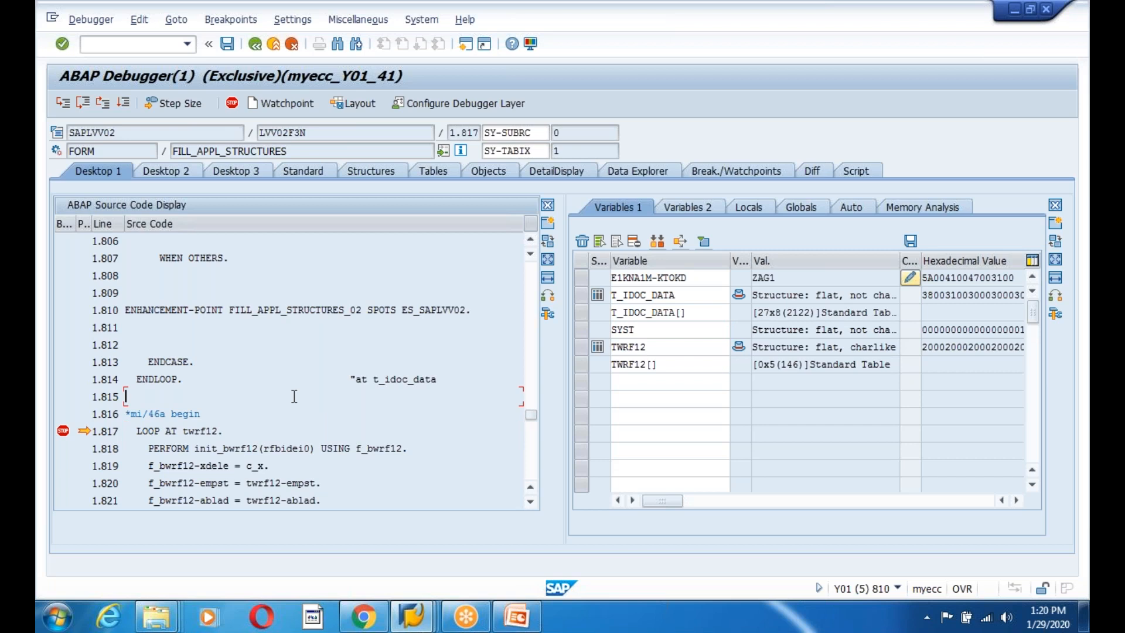
scroll(344, 417, "down", 1)
scroll(344, 417, "down", 1)
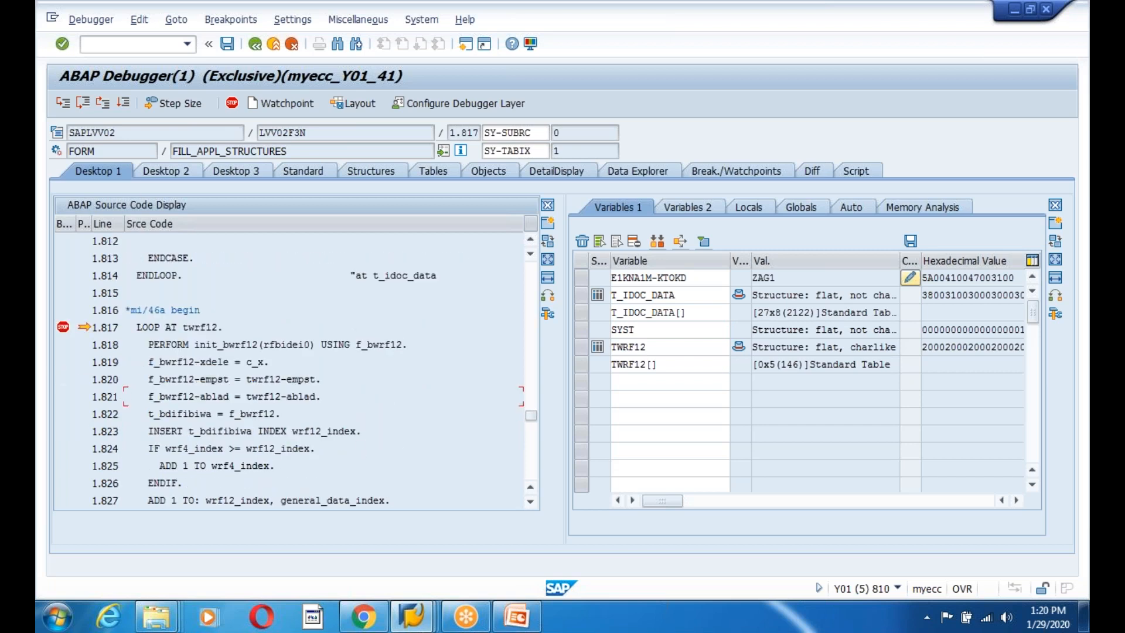
Step to ENDFORM at line 2.106, return to ERP_IDOC_INPUT_DEBITOR, and step over ADDR_MEMORY_CLEAR.
left_click(65, 104)
left_click(64, 104)
left_click(64, 104)
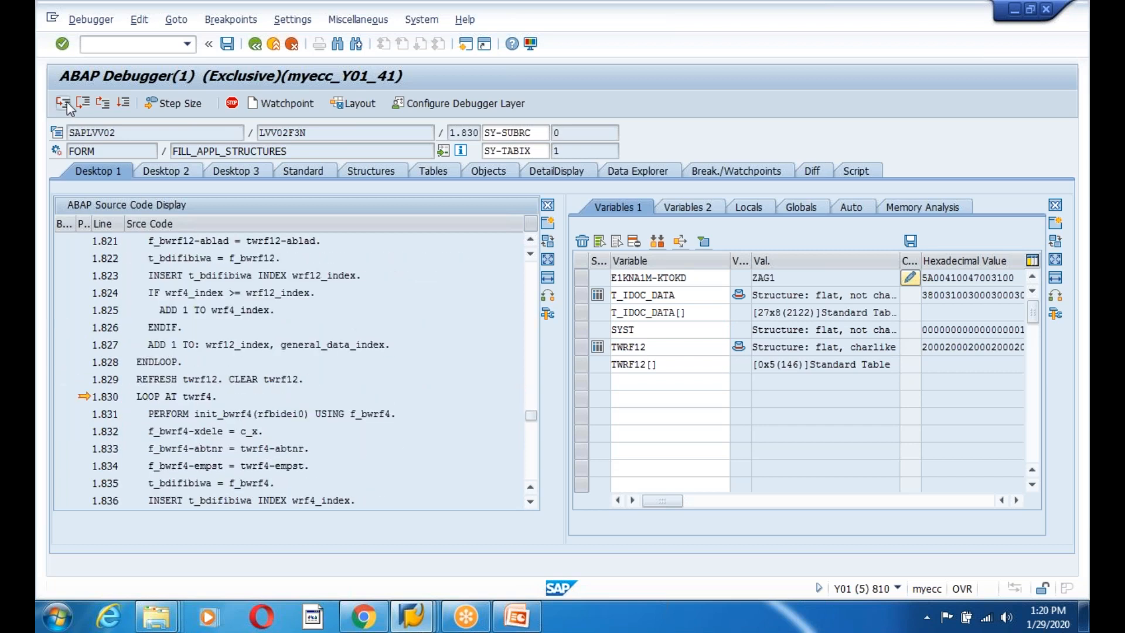
left_click(65, 103)
left_click(65, 104)
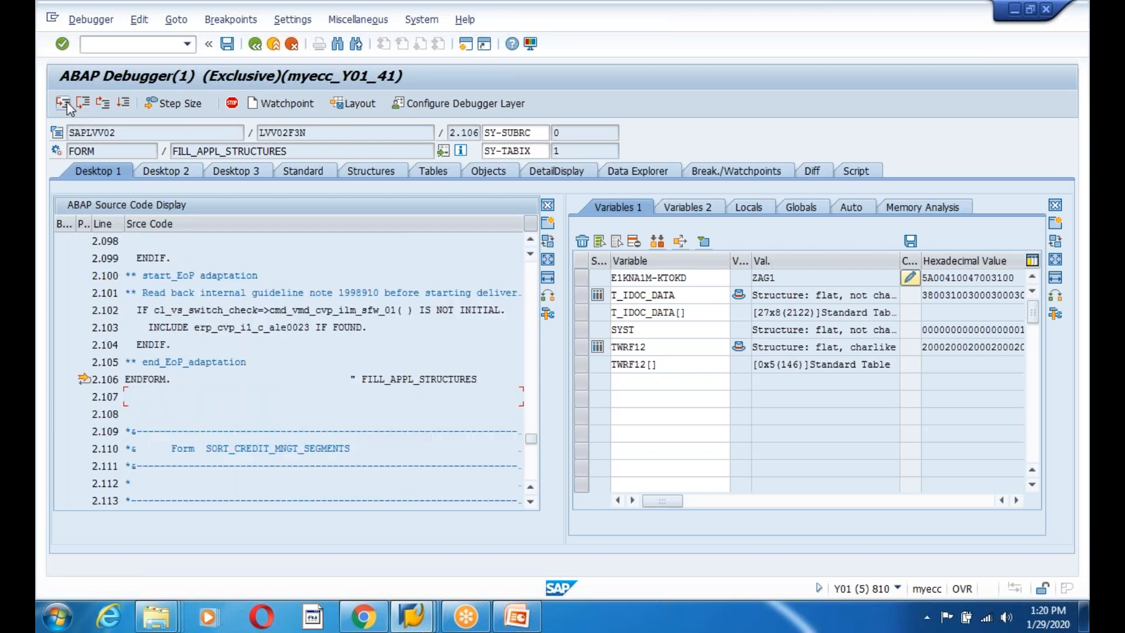
left_click(66, 104)
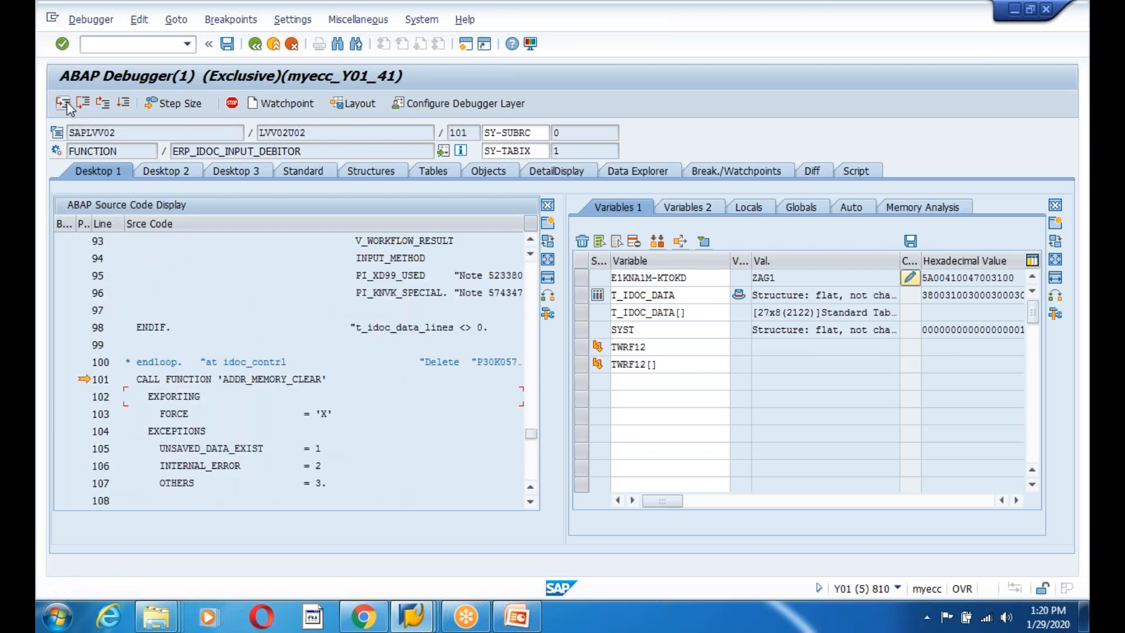
left_click(66, 104)
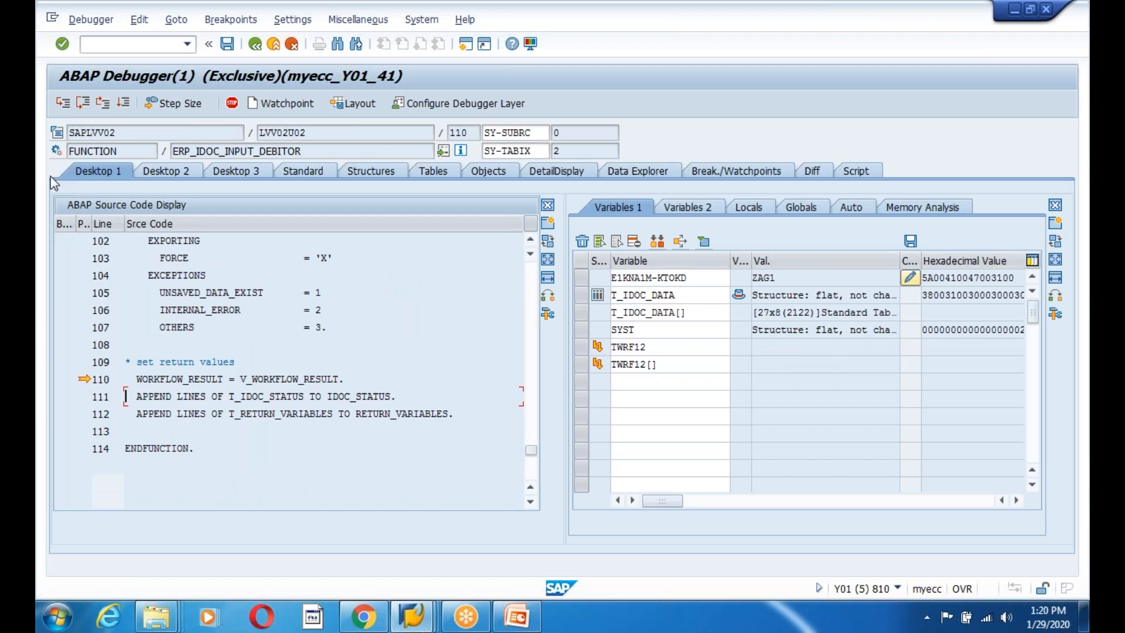
Add V_WORKFLOW_RESULT to the watched variables and inspect its value, 99999.
double_click(293, 379)
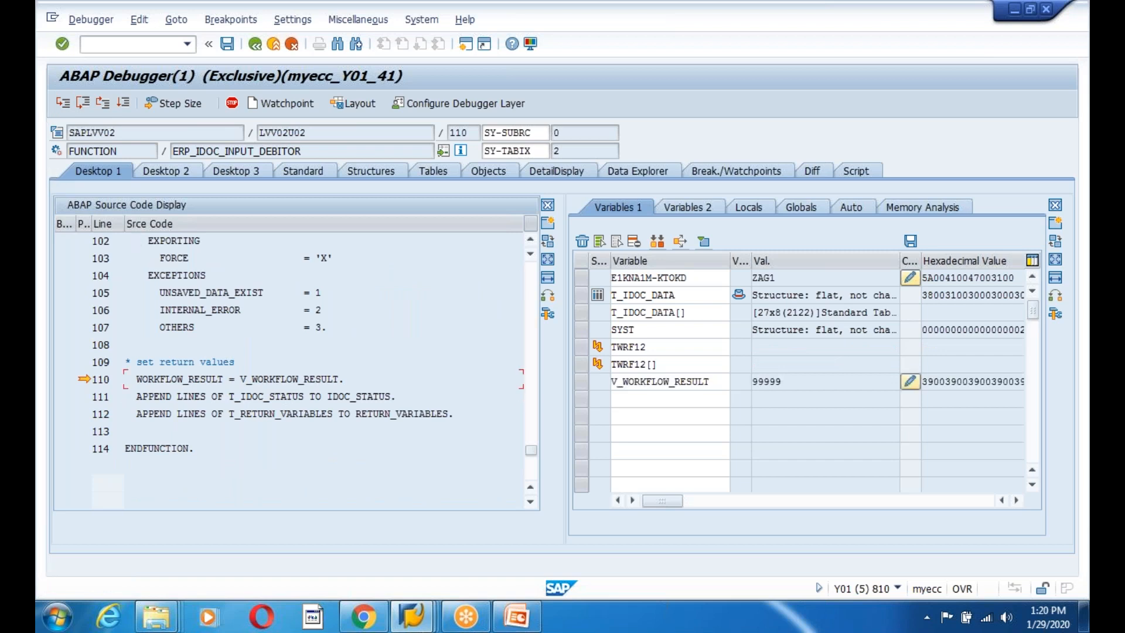
left_click(803, 381)
key("Home")
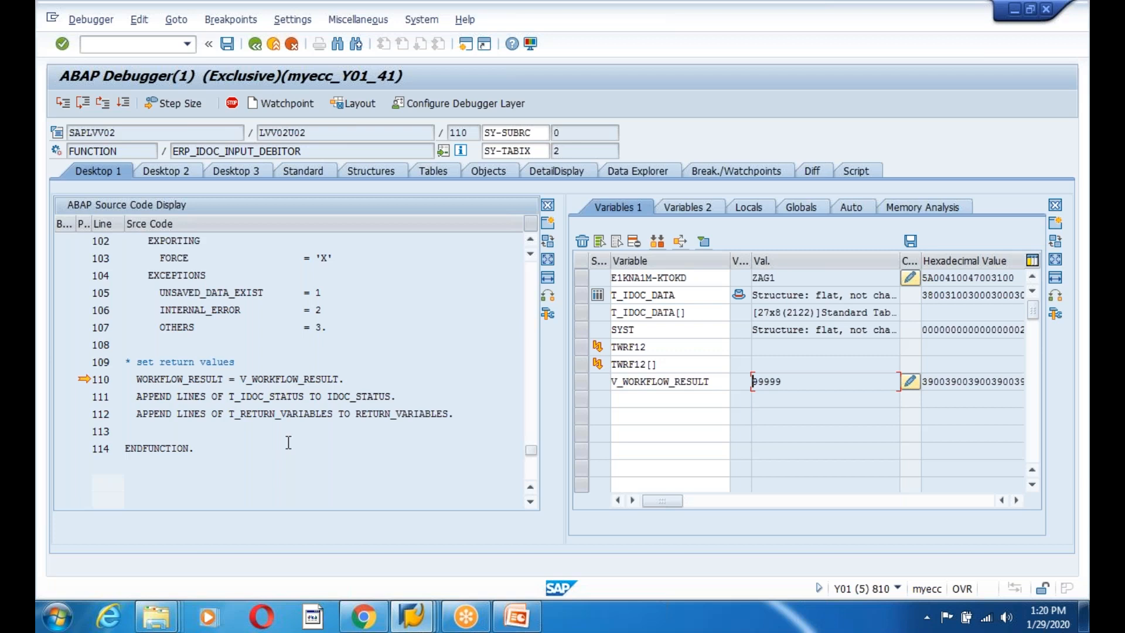
Watch T_IDOC_STATUS, confirm its row shows status 51 and message B1 888 for USD, then resume processing.
double_click(284, 398)
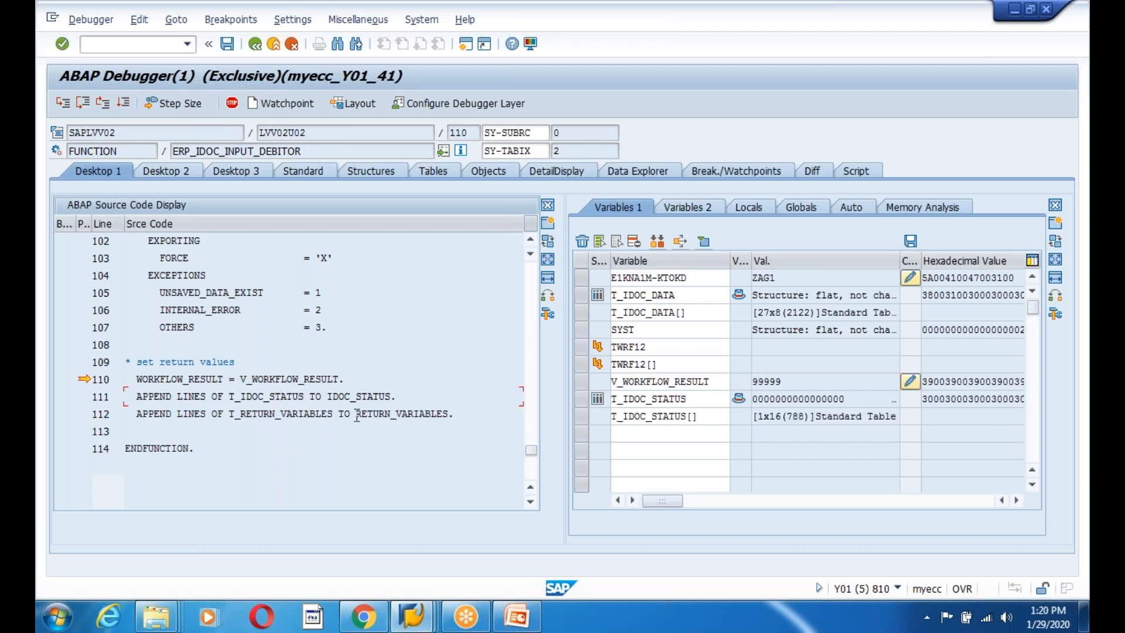
double_click(659, 417)
left_click(233, 314)
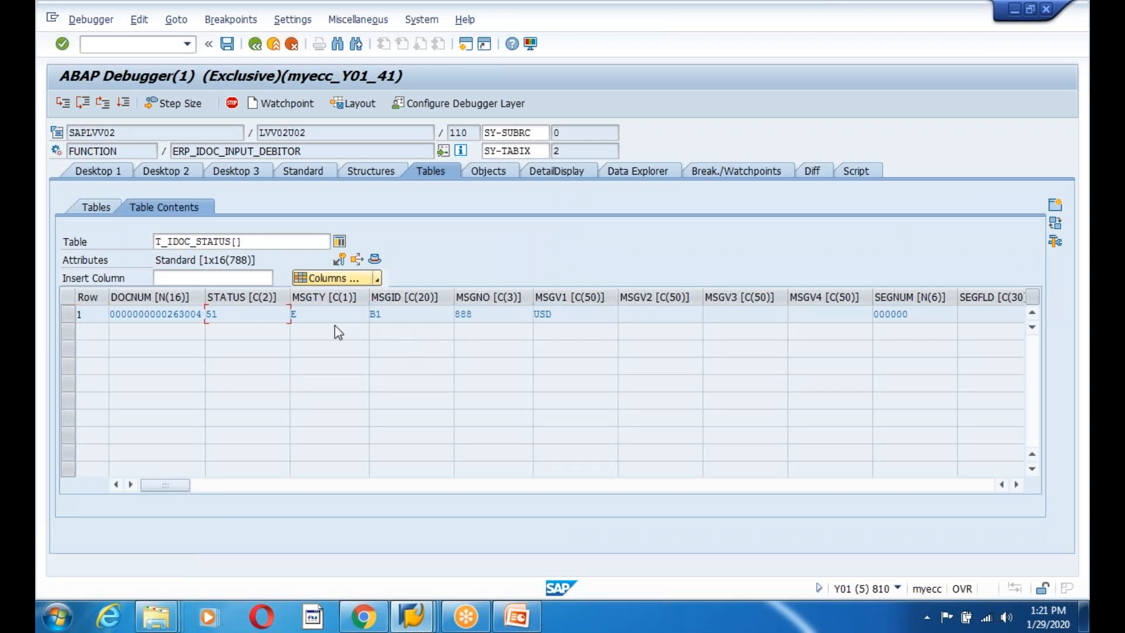
left_click(382, 313)
left_click(96, 171)
left_click(123, 104)
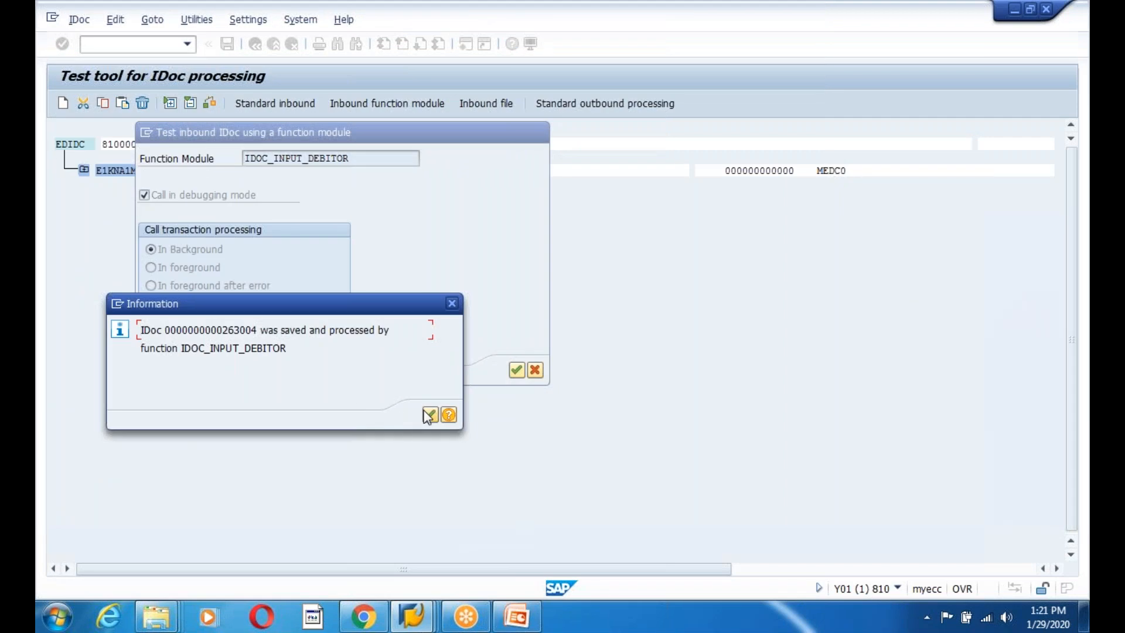
Acknowledge the saved-and-processed message and back out of the test tool and IDoc Display to the SAP menu.
left_click(430, 416)
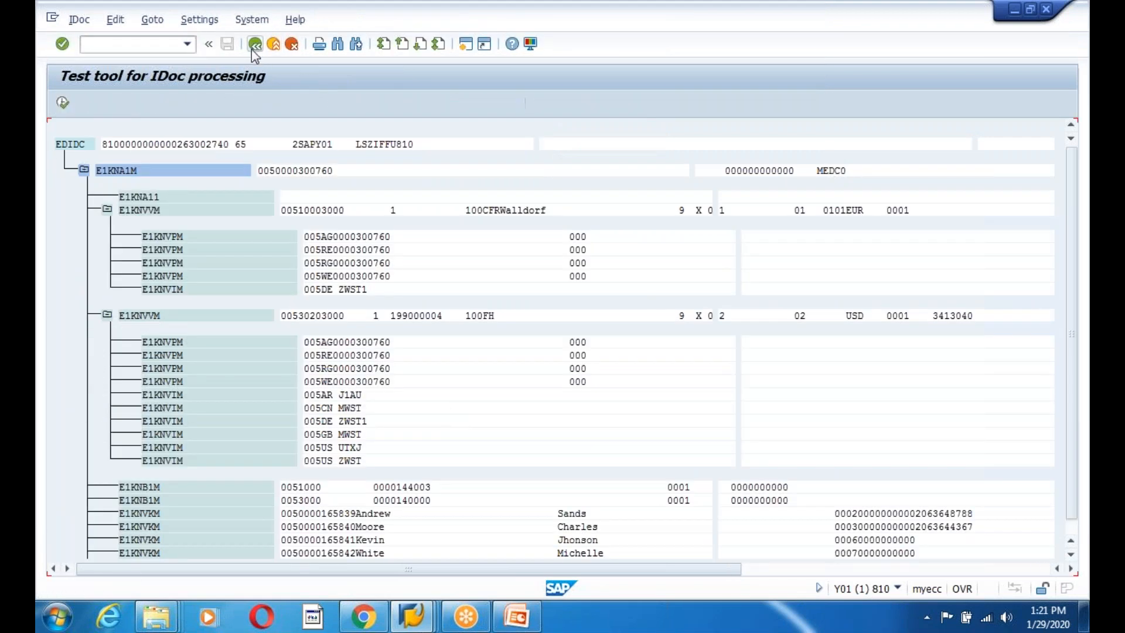
left_click(255, 47)
left_click(255, 47)
mouse_move(434, 625)
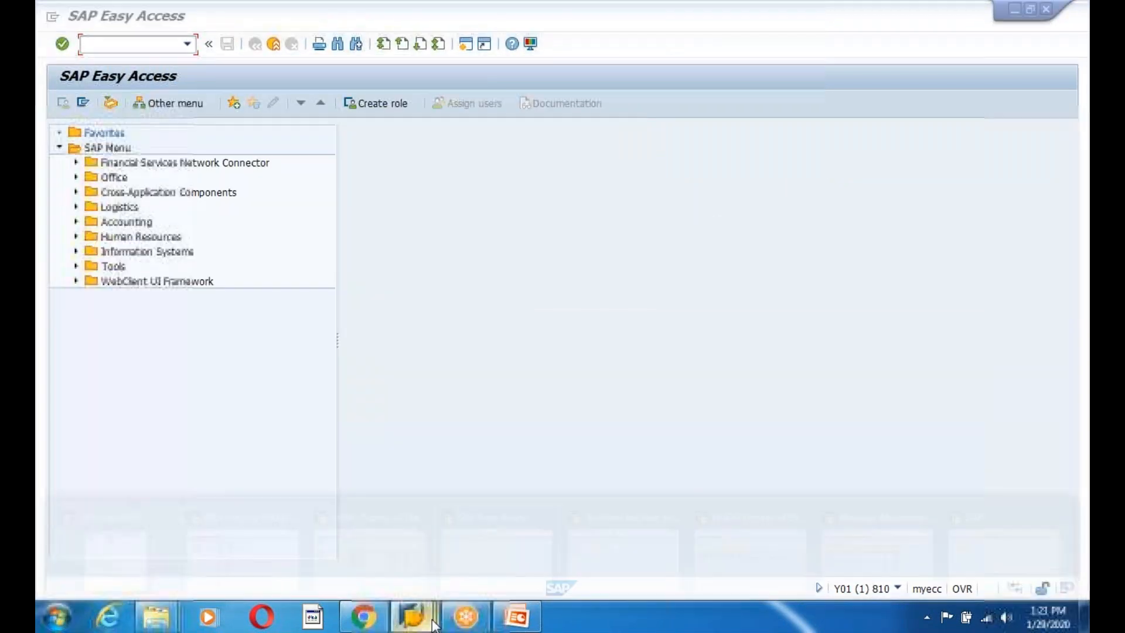
left_click(229, 542)
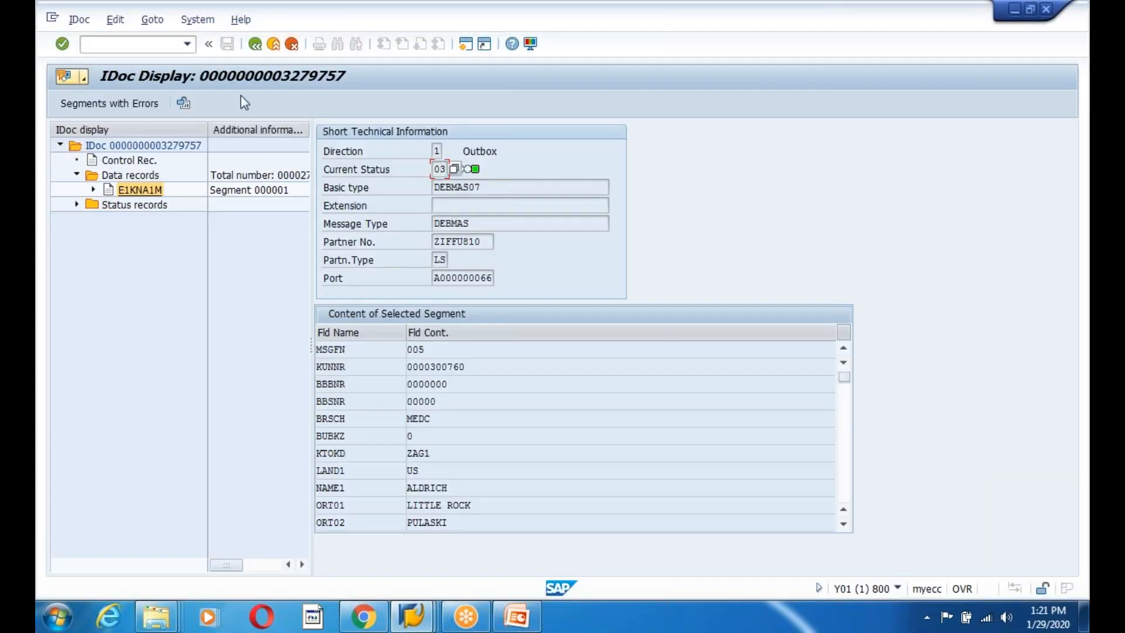
left_click(254, 44)
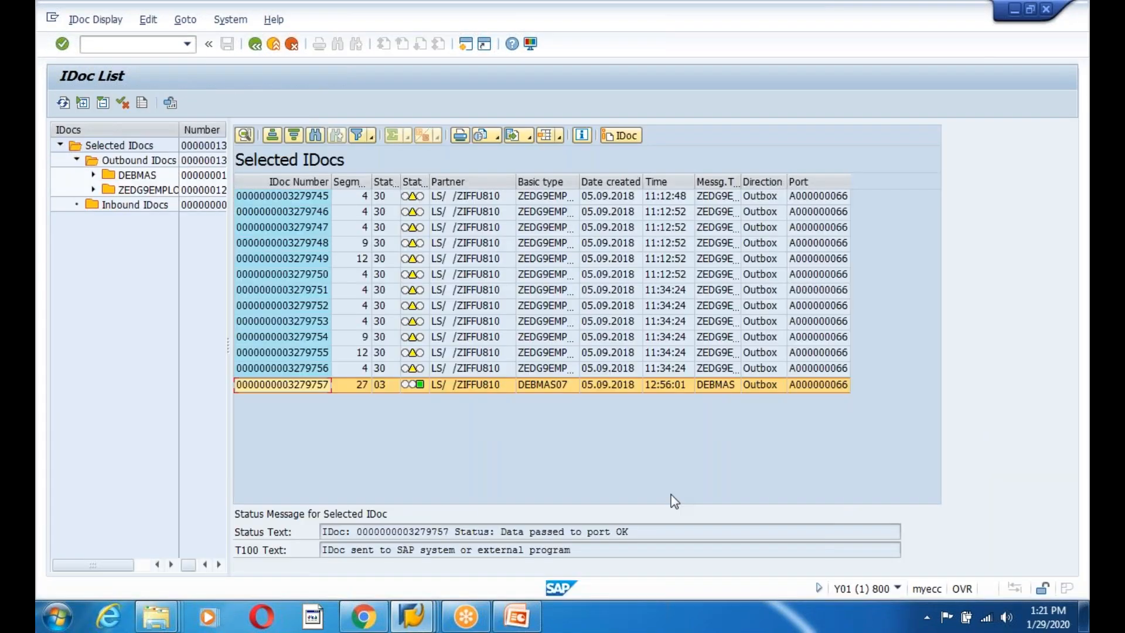
mouse_move(412, 615)
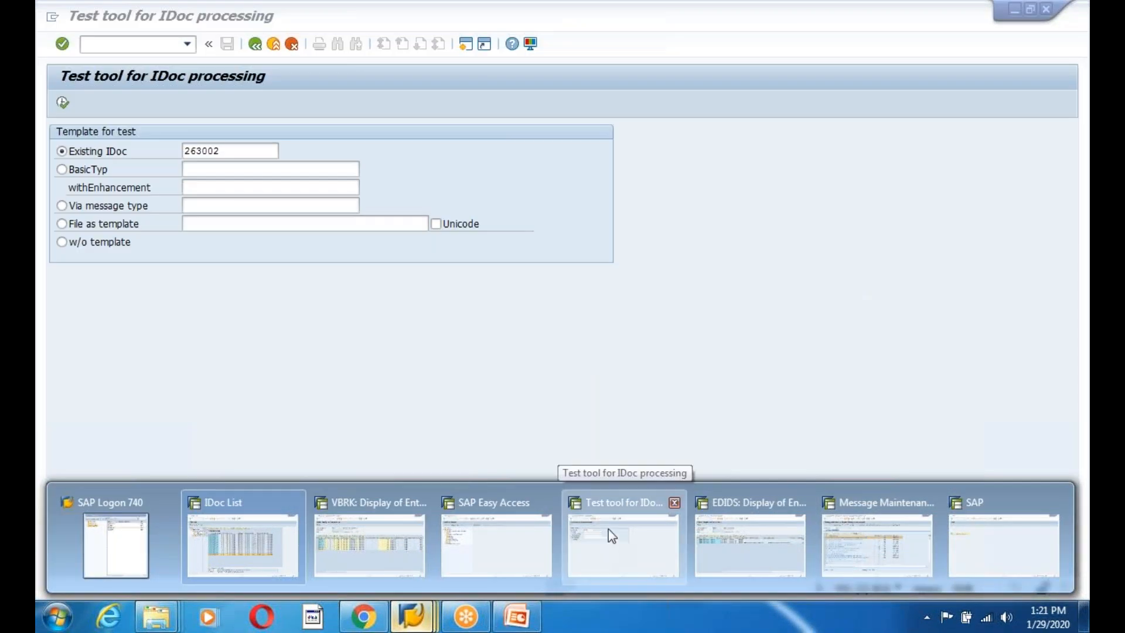
left_click(608, 530)
left_click(255, 44)
List IDocs in WE02 and open IDoc 263004 in detail.
type("we02")
key("Return")
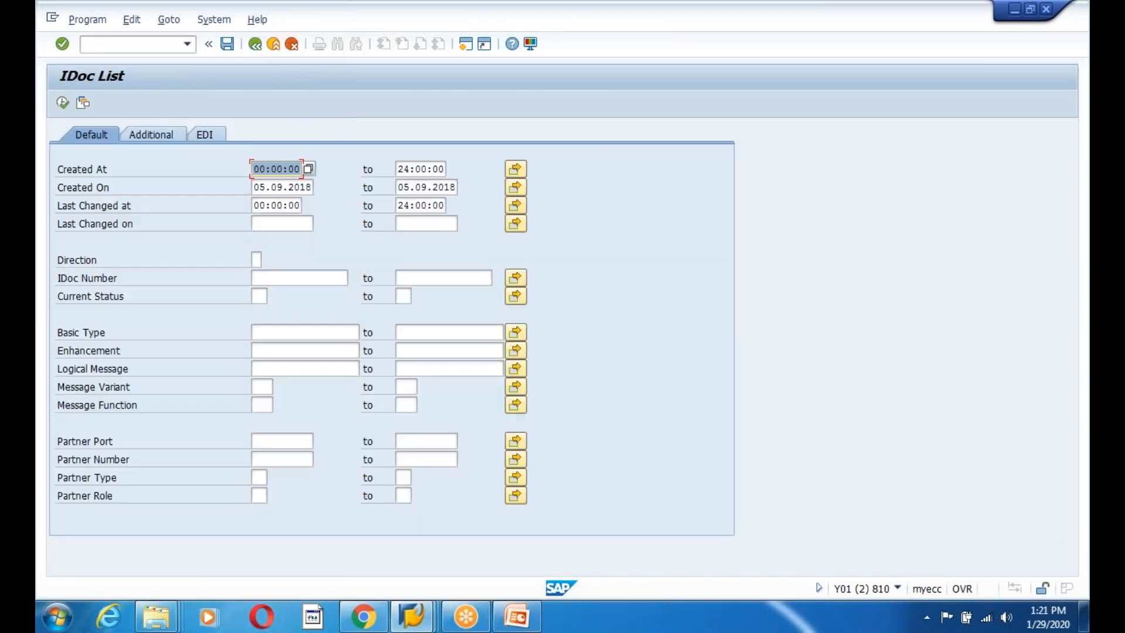
key("F8")
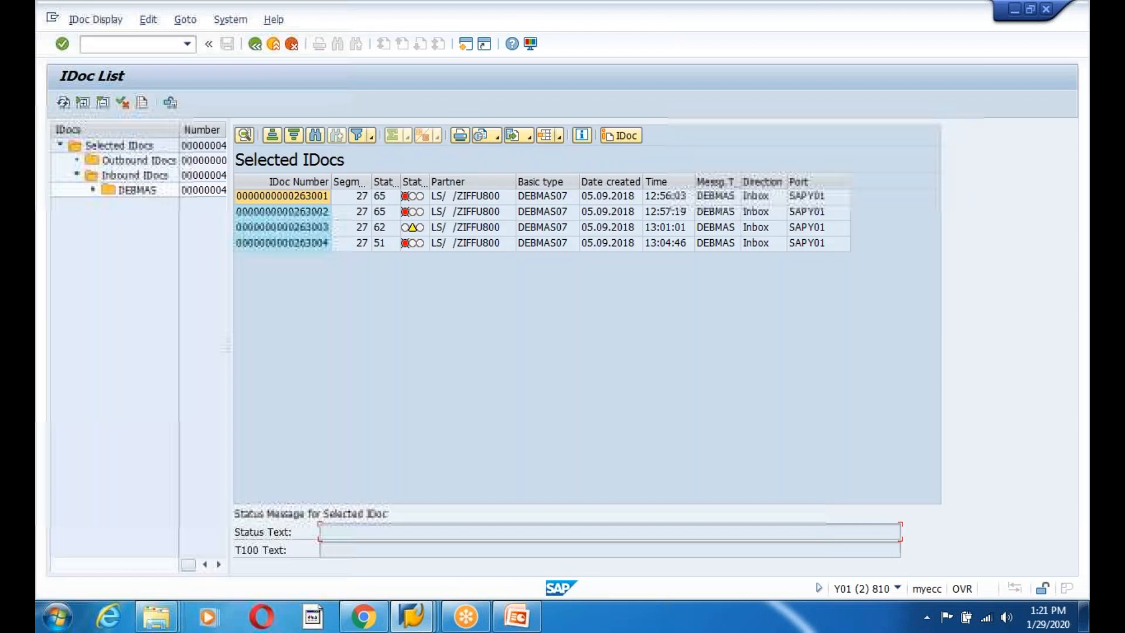
left_click(382, 243)
left_click(288, 246)
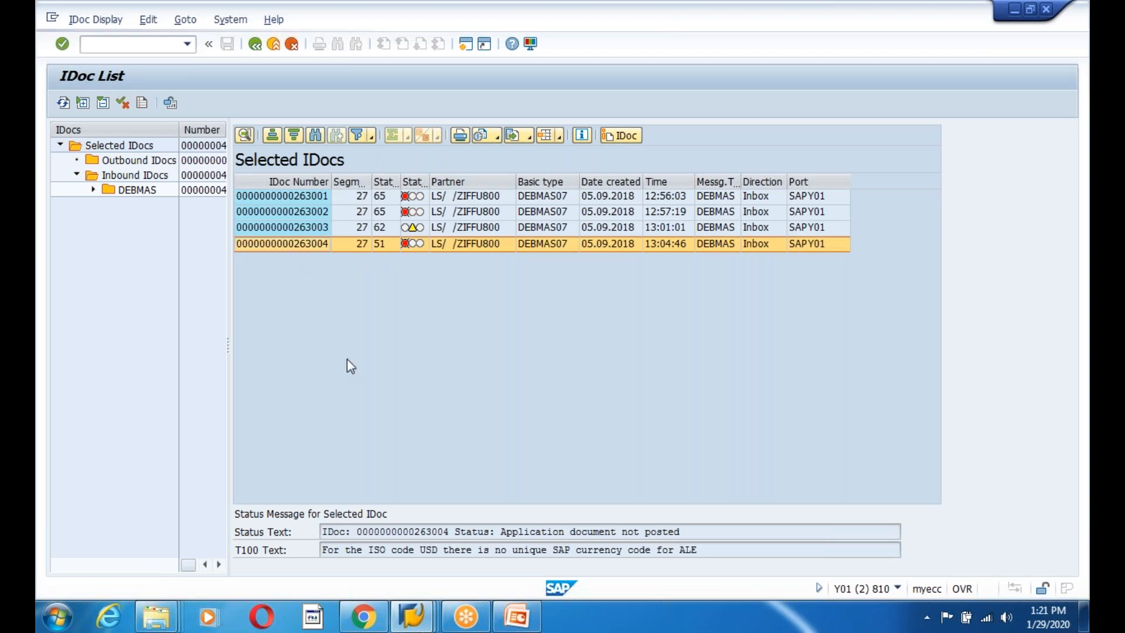
double_click(240, 244)
Open the long text of status 51's USD currency-code error and select its heading text.
left_click(76, 190)
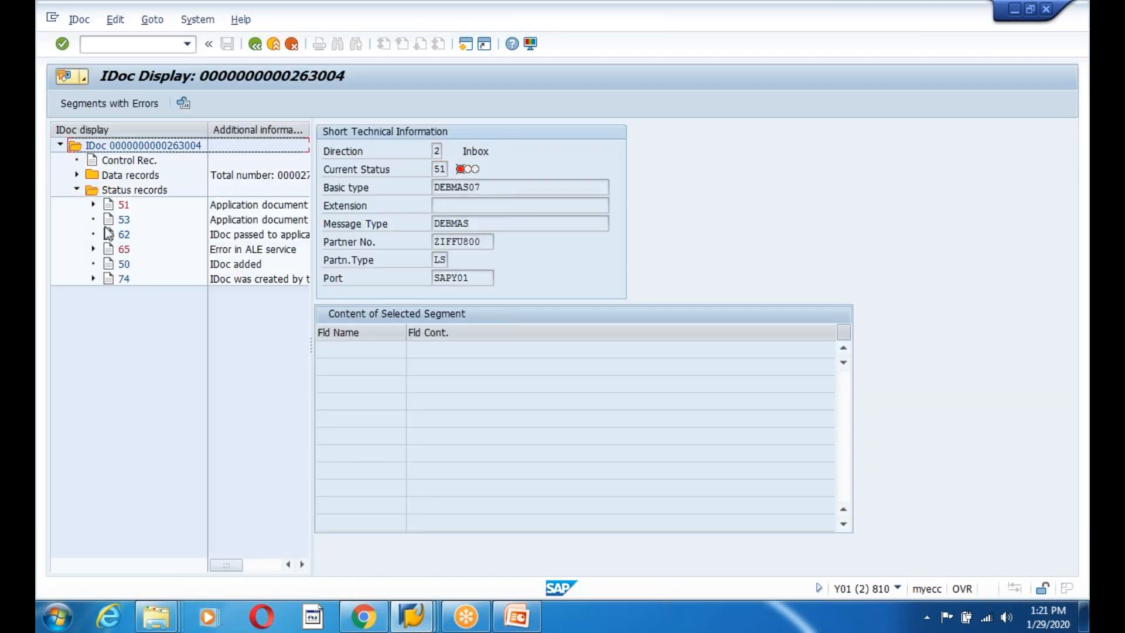
left_click(93, 204)
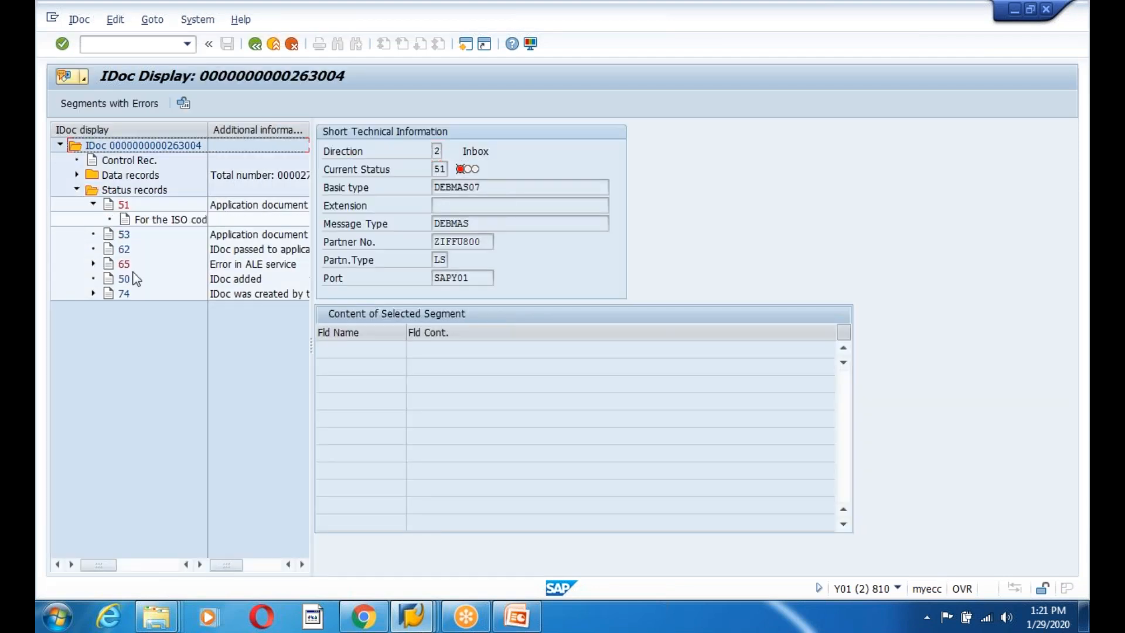
double_click(177, 222)
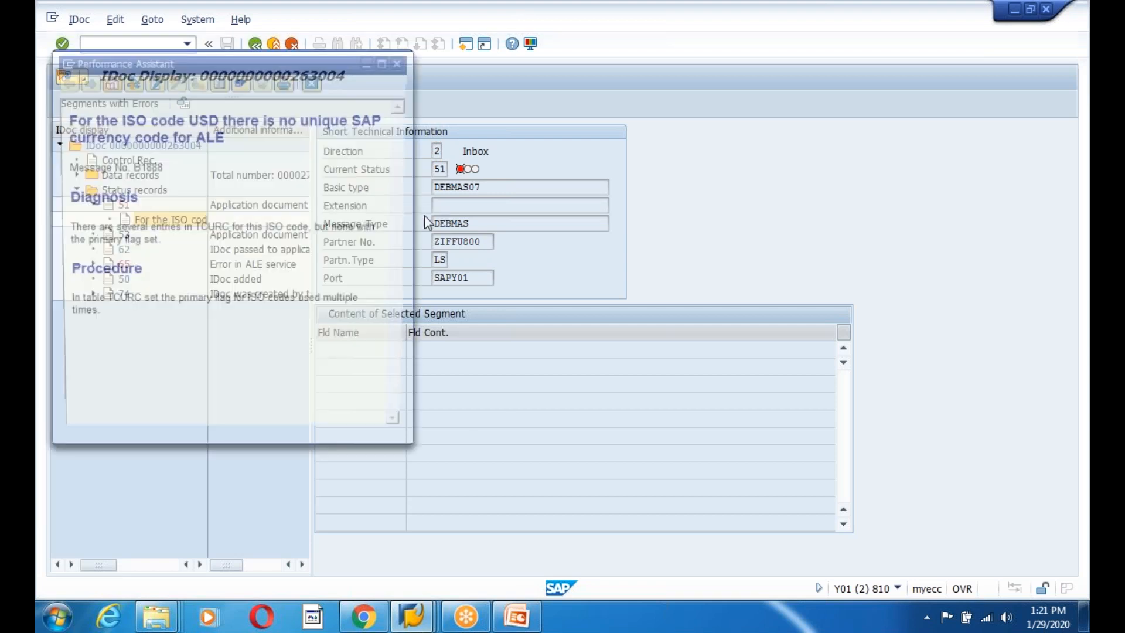
left_click_drag(64, 116, 255, 140)
key("ctrl+c")
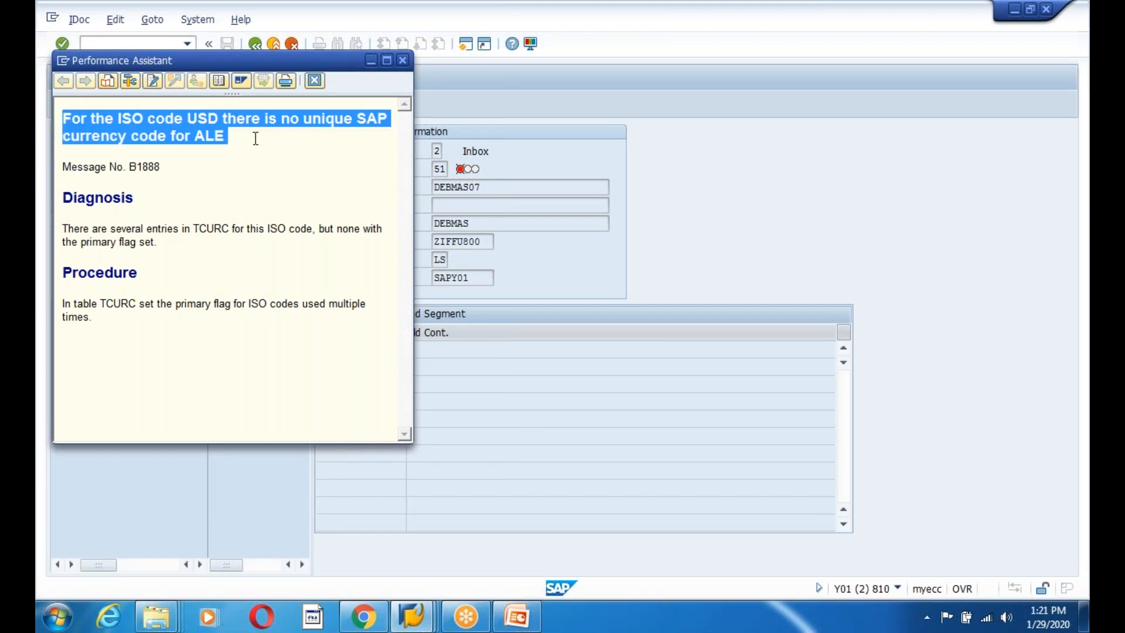
left_click(363, 616)
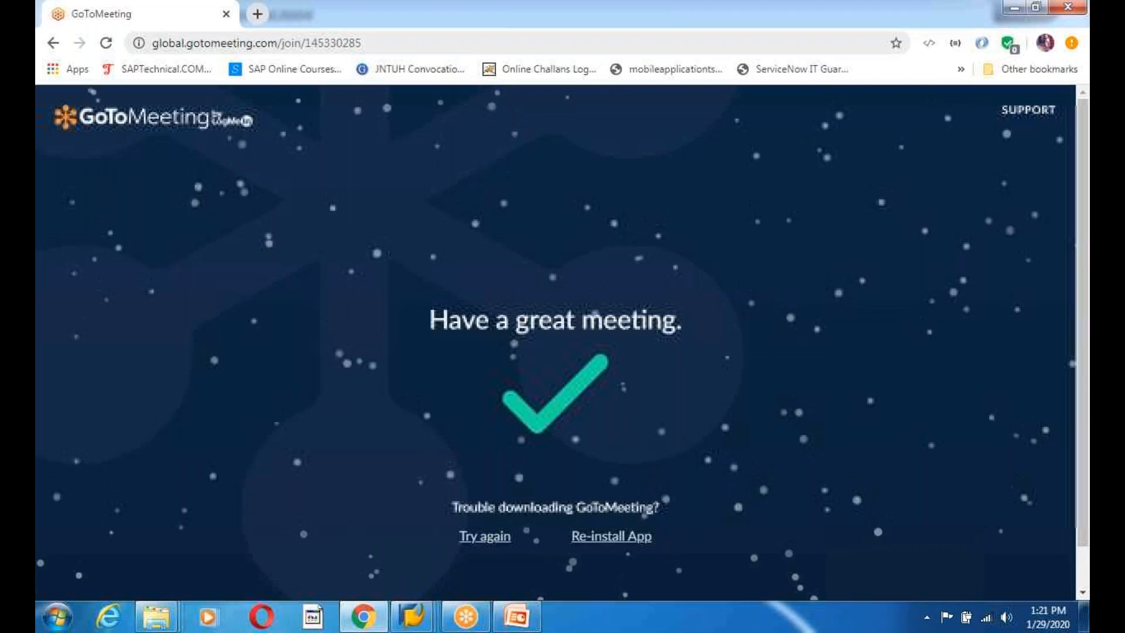
Google the copied error message plus 'sap' in a new Chrome tab.
key("ctrl+t")
type("google.com")
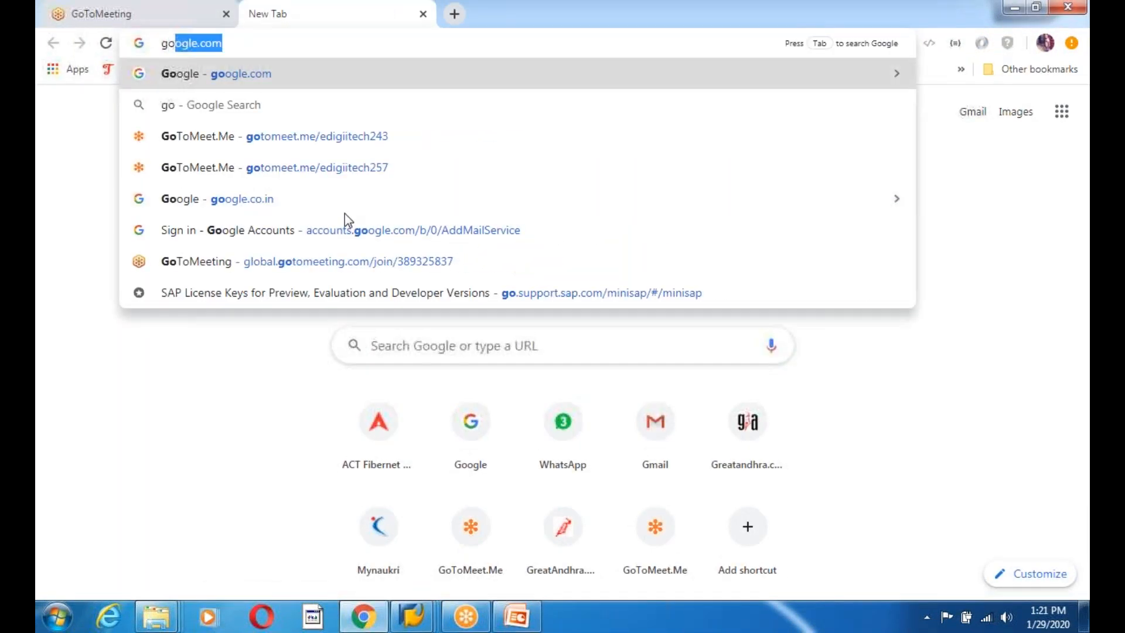
key("Return")
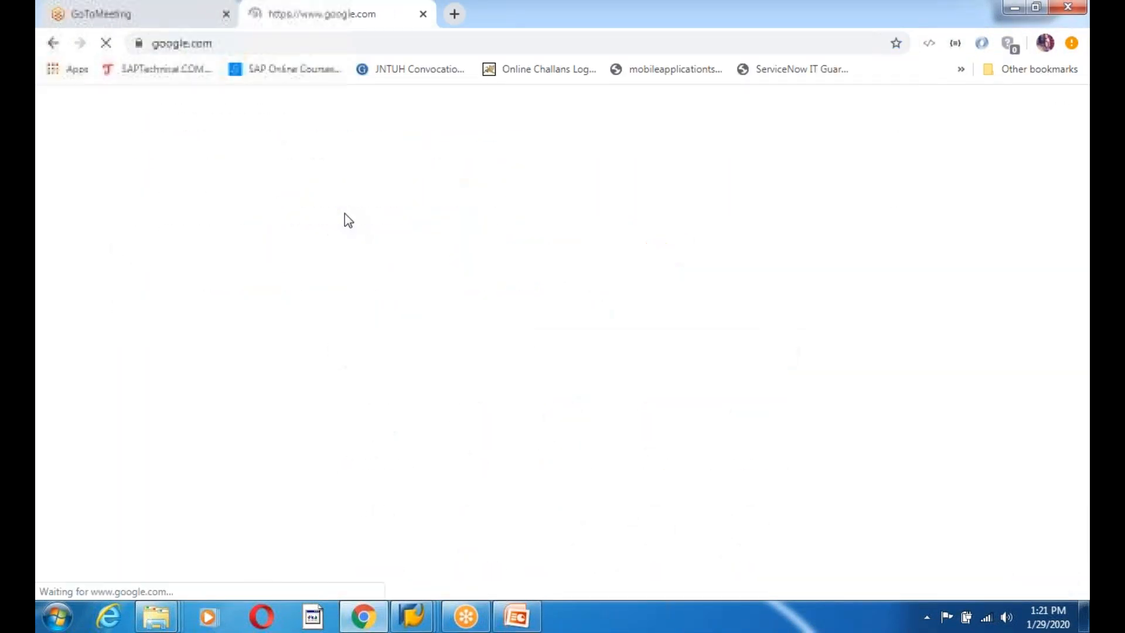
key("ctrl+v")
type("sap")
key("Return")
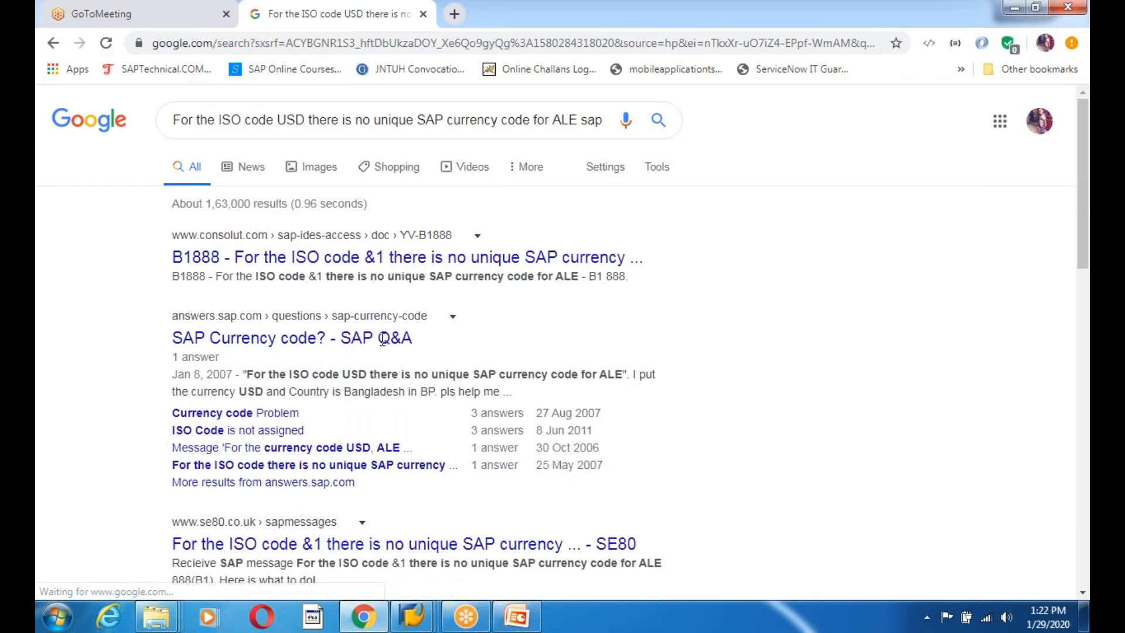
Open the 'SAP Currency code?' Q&A result in a new tab.
right_click(326, 346)
left_click(516, 354)
scroll(609, 361, "down", 3)
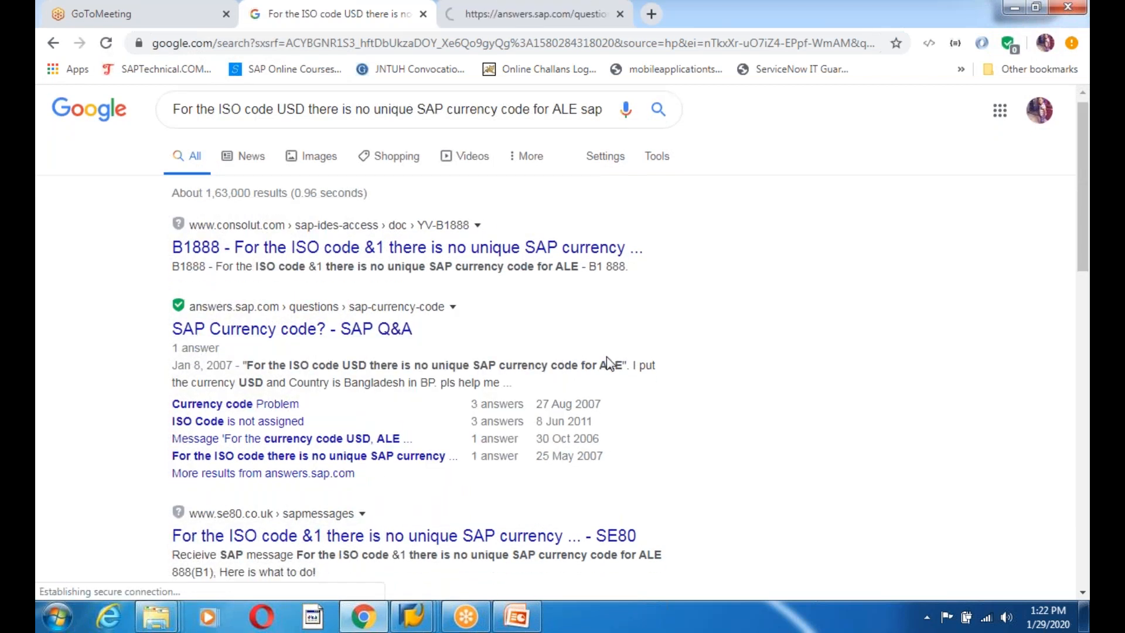